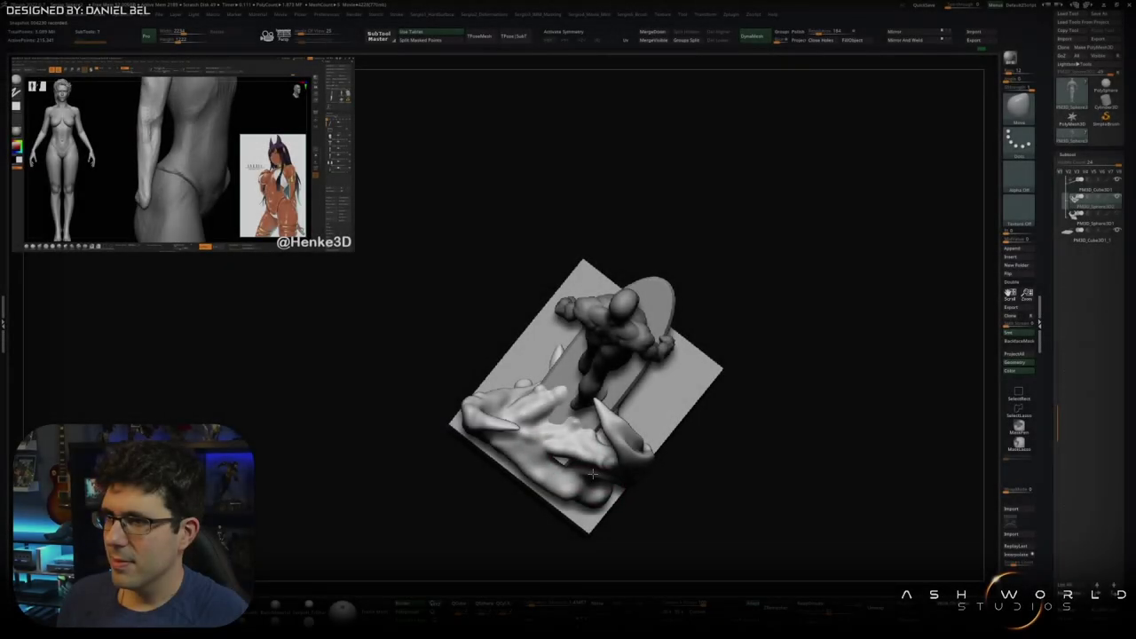
- Isolate the board's stick, check its polygroups, then reposition the move gizmo pivot along it
{"action": "mouse_move", "coordinate": [586, 470]}
{"action": "left_mouse_down", "text": "shift"}
{"action": "mouse_move", "coordinate": [548, 411]}
{"action": "mouse_move", "coordinate": [497, 418]}
{"action": "mouse_move", "coordinate": [547, 411]}
{"action": "mouse_move", "coordinate": [568, 479]}
{"action": "mouse_move", "coordinate": [533, 471]}
{"action": "left_mouse_up", "text": "shift"}
{"action": "left_click", "coordinate": [602, 476], "text": "ctrl+shift"}
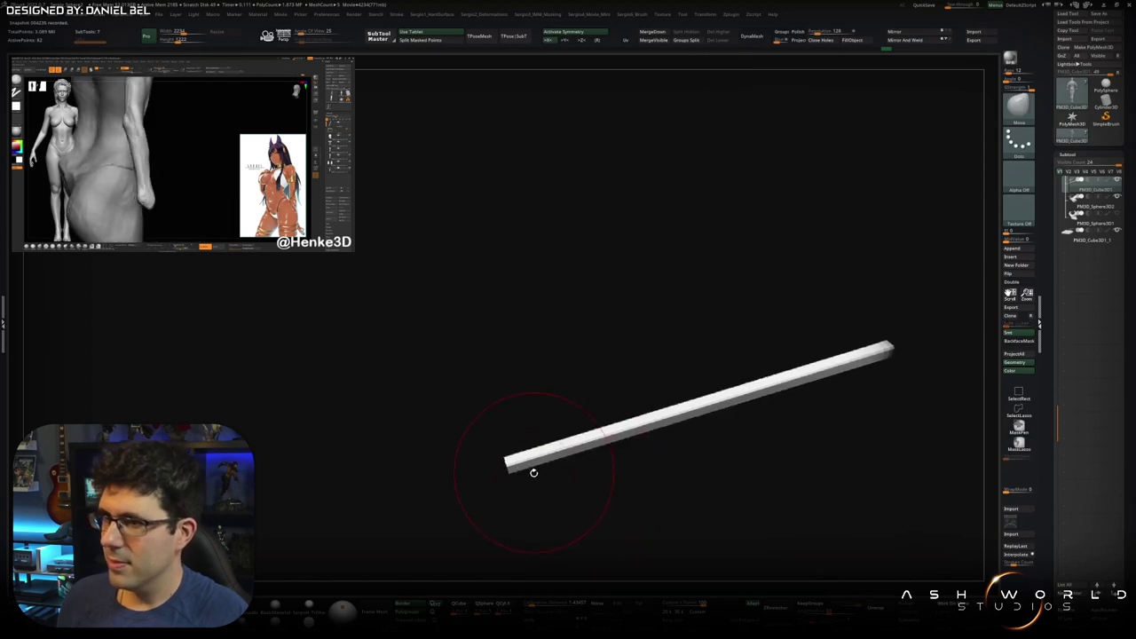
{"action": "key", "text": "shift+f"}
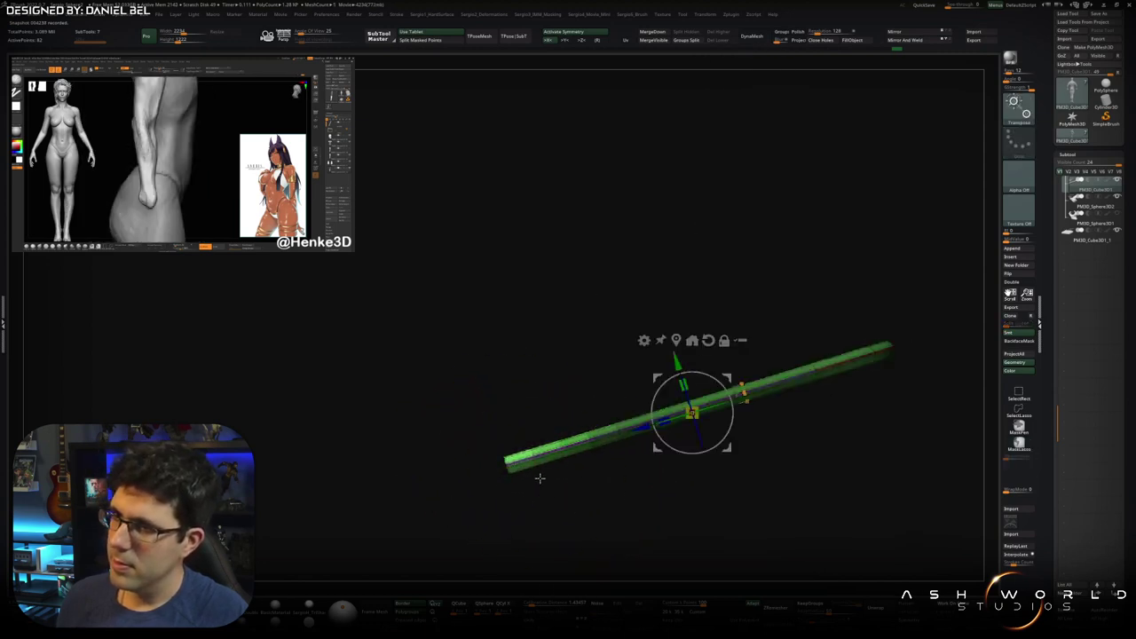
{"action": "left_click", "coordinate": [538, 474], "text": "ctrl+shift"}
{"action": "key", "text": "w"}
{"action": "mouse_move", "coordinate": [692, 412]}
{"action": "left_mouse_down", "text": "alt"}
{"action": "mouse_move", "coordinate": [632, 431]}
{"action": "mouse_move", "coordinate": [597, 468]}
{"action": "left_mouse_up", "text": "alt"}
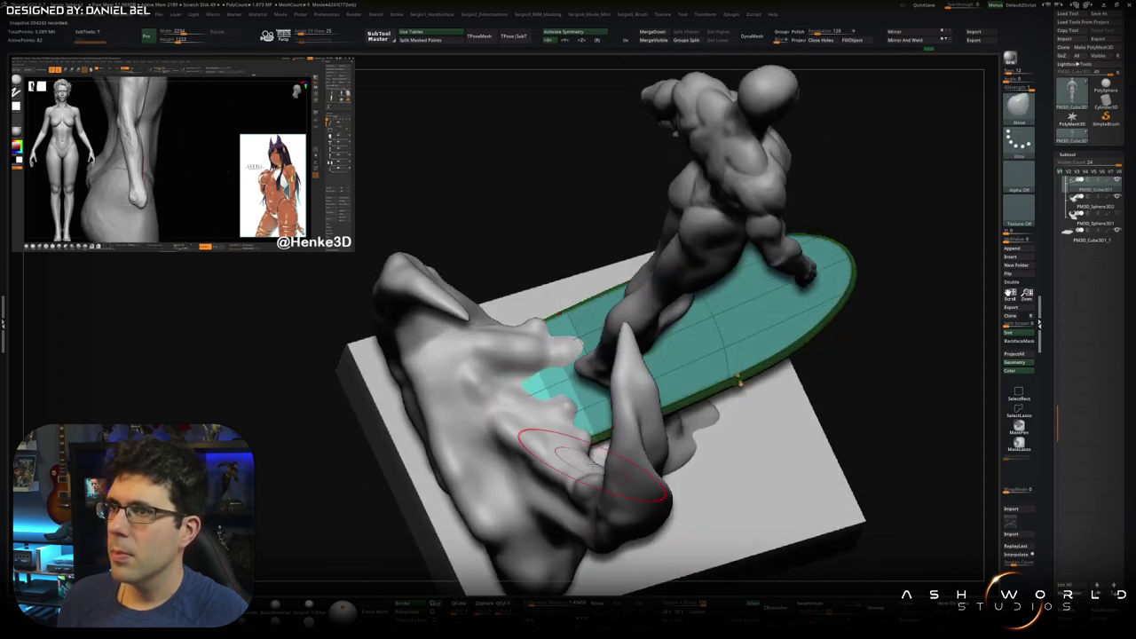
- Orbit the figure through side, three-quarter, front and back views, zooming close on its side
{"action": "scroll", "coordinate": [570, 325], "scroll_direction": "down", "scroll_amount": 5}
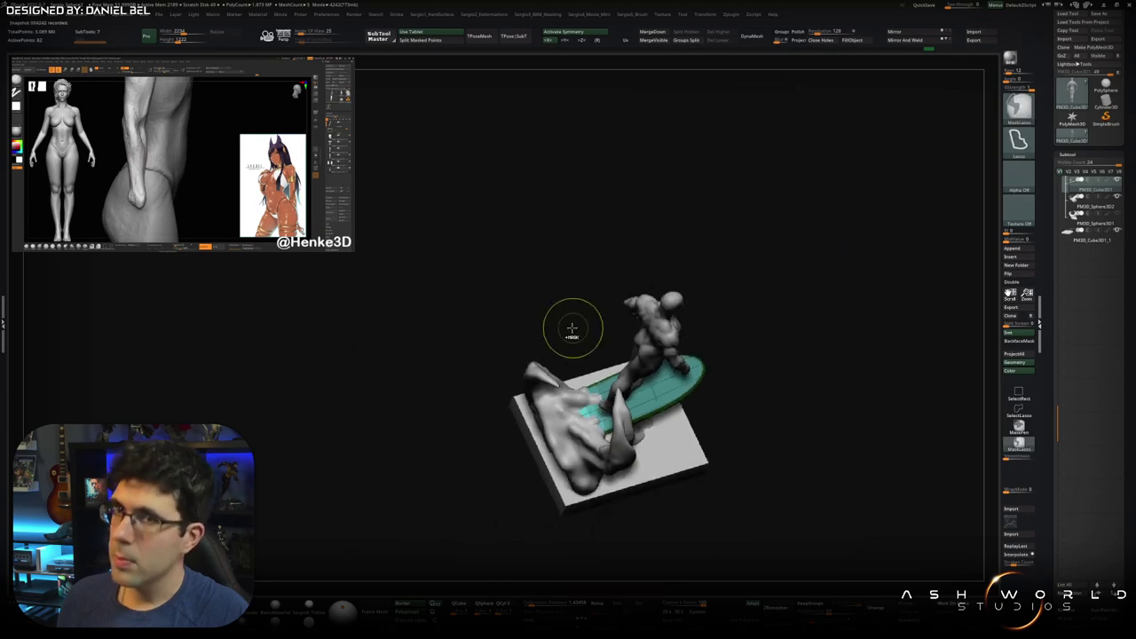
{"action": "mouse_move", "coordinate": [703, 409]}
{"action": "left_mouse_down"}
{"action": "mouse_move", "coordinate": [679, 360]}
{"action": "mouse_move", "coordinate": [638, 400]}
{"action": "mouse_move", "coordinate": [692, 381]}
{"action": "left_mouse_up"}
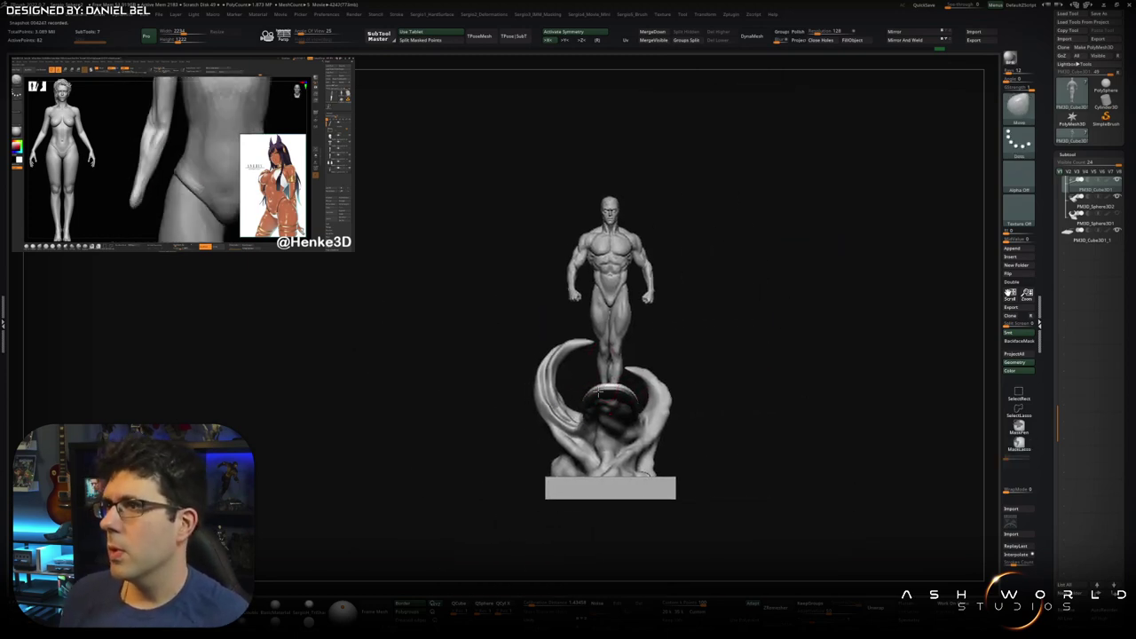
{"action": "scroll", "coordinate": [748, 299], "scroll_direction": "up", "scroll_amount": 5}
{"action": "mouse_move", "coordinate": [758, 347]}
{"action": "left_mouse_down"}
{"action": "mouse_move", "coordinate": [733, 373]}
{"action": "mouse_move", "coordinate": [616, 341]}
{"action": "left_mouse_up"}
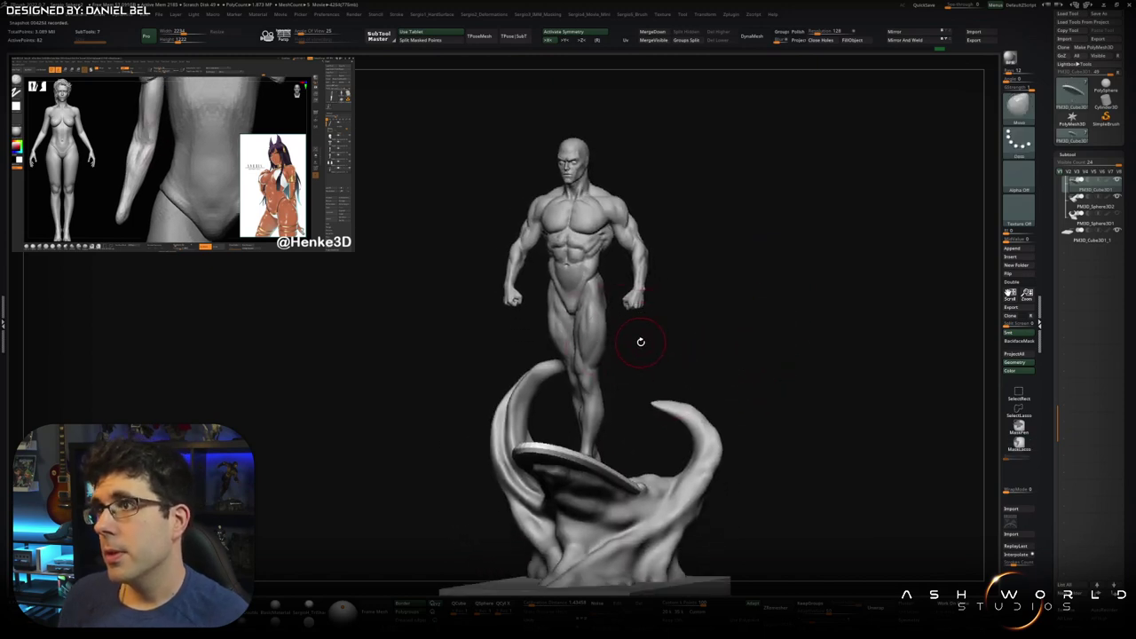
{"action": "left_click_drag", "start_coordinate": [679, 263], "coordinate": [666, 281]}
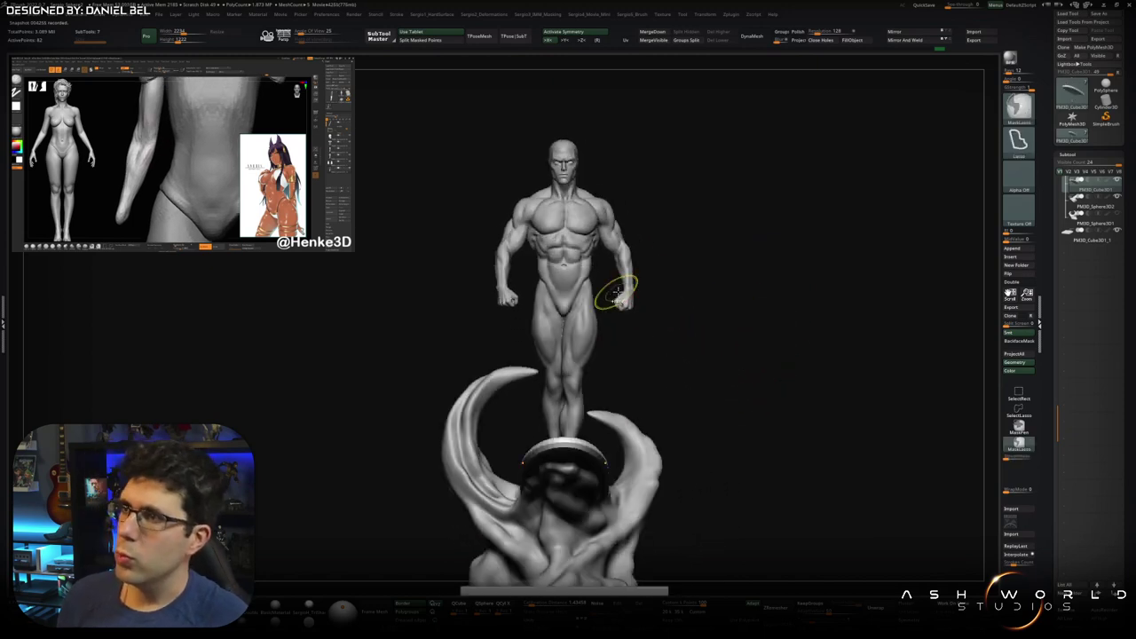
{"action": "scroll", "coordinate": [609, 296], "scroll_direction": "up", "scroll_amount": 3}
{"action": "scroll", "coordinate": [608, 264], "scroll_direction": "up", "scroll_amount": 3}
{"action": "mouse_move", "coordinate": [662, 375]}
{"action": "left_mouse_down"}
{"action": "mouse_move", "coordinate": [707, 370]}
{"action": "mouse_move", "coordinate": [704, 337]}
{"action": "mouse_move", "coordinate": [699, 416]}
{"action": "mouse_move", "coordinate": [588, 332]}
{"action": "left_mouse_up"}
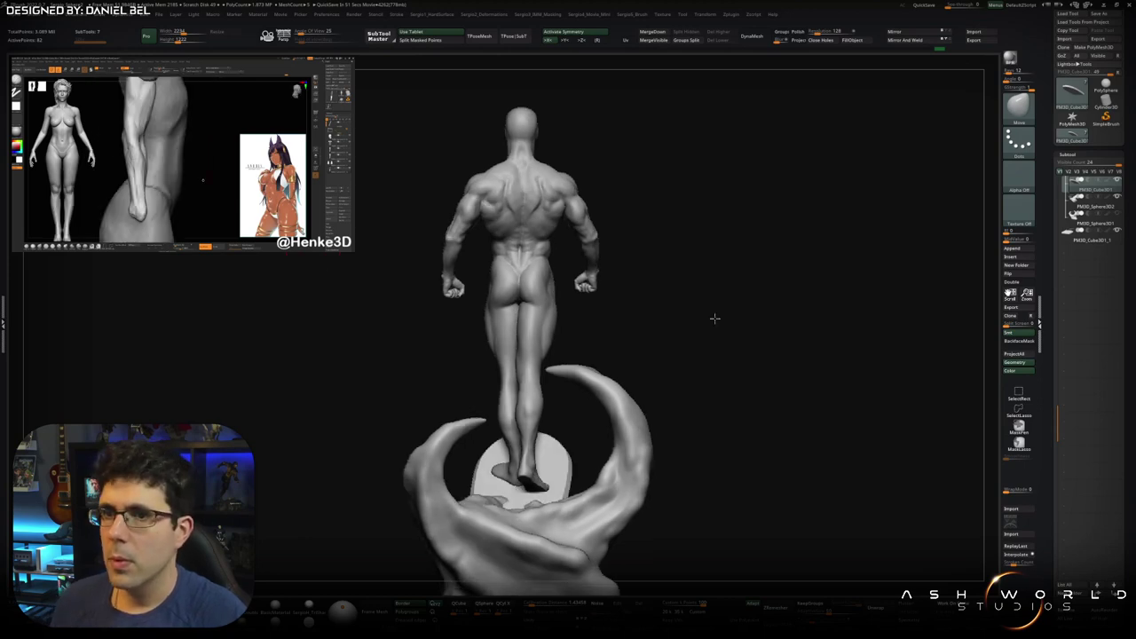
{"action": "mouse_move", "coordinate": [533, 381]}
{"action": "left_mouse_down"}
{"action": "mouse_move", "coordinate": [504, 344]}
{"action": "mouse_move", "coordinate": [695, 360]}
{"action": "mouse_move", "coordinate": [417, 333]}
{"action": "mouse_move", "coordinate": [464, 353]}
{"action": "left_mouse_up"}
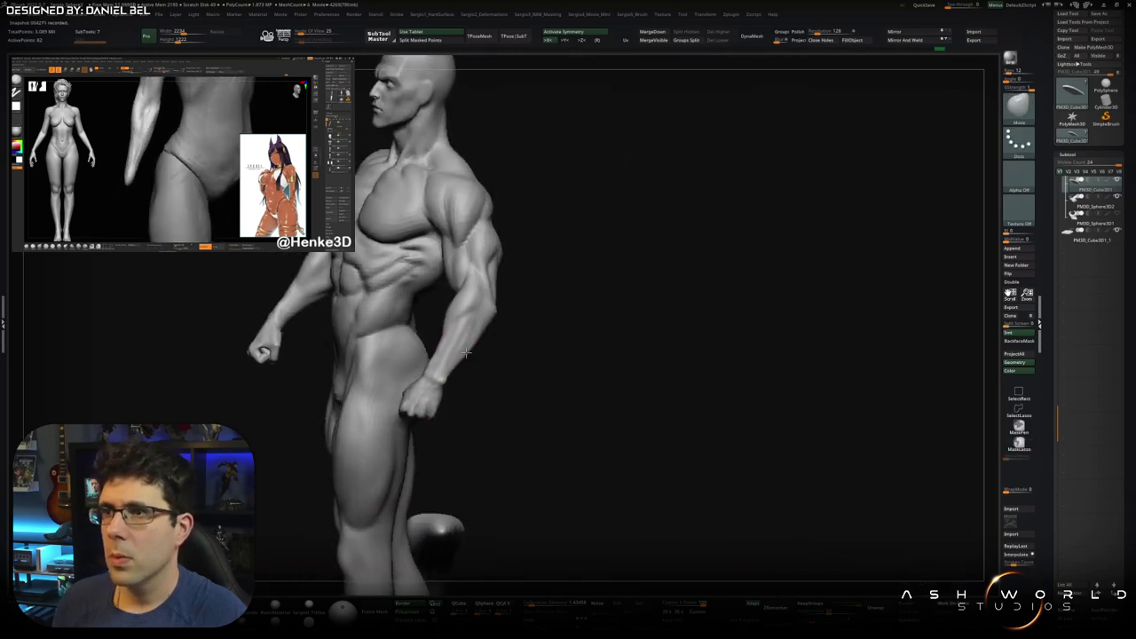
- Lower Draw Size to a tiny brush and sculpt the groin, hips and glutes
{"action": "left_click", "coordinate": [460, 367]}
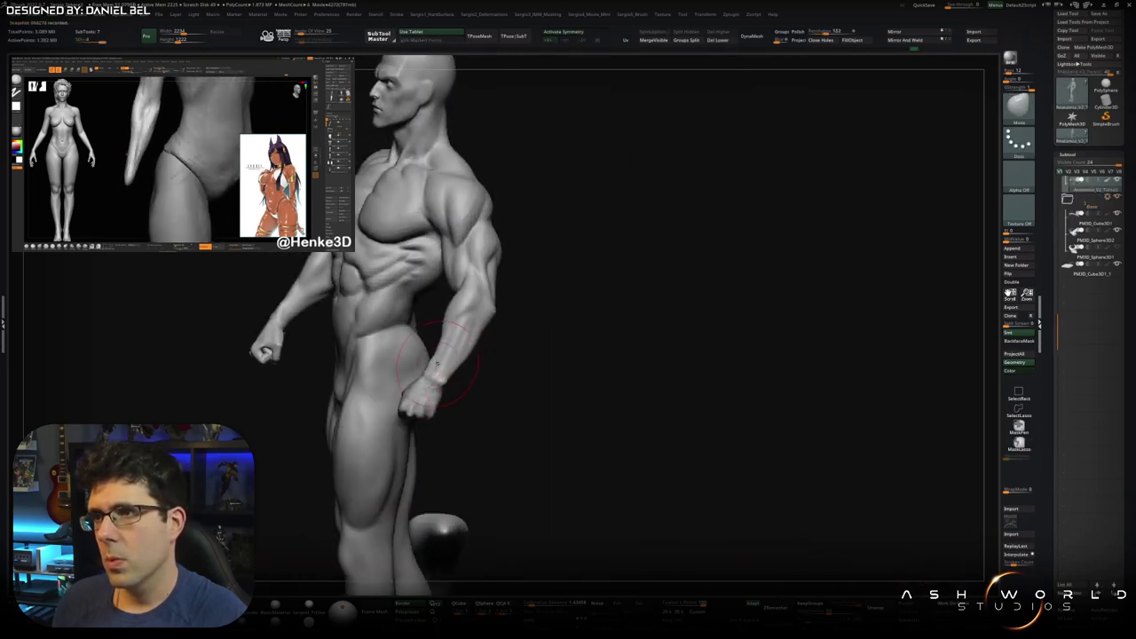
{"action": "mouse_move", "coordinate": [445, 401]}
{"action": "right_mouse_down"}
{"action": "mouse_move", "coordinate": [443, 423]}
{"action": "mouse_move", "coordinate": [424, 428]}
{"action": "right_mouse_up"}
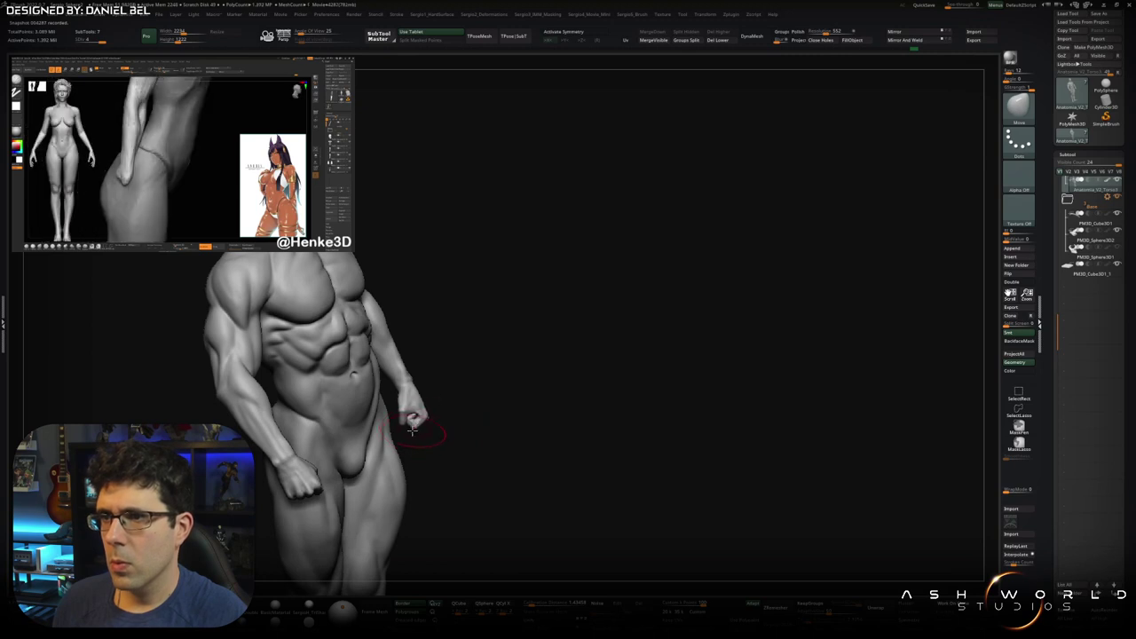
{"action": "right_click_drag", "start_coordinate": [410, 431], "coordinate": [414, 431], "text": "ctrl"}
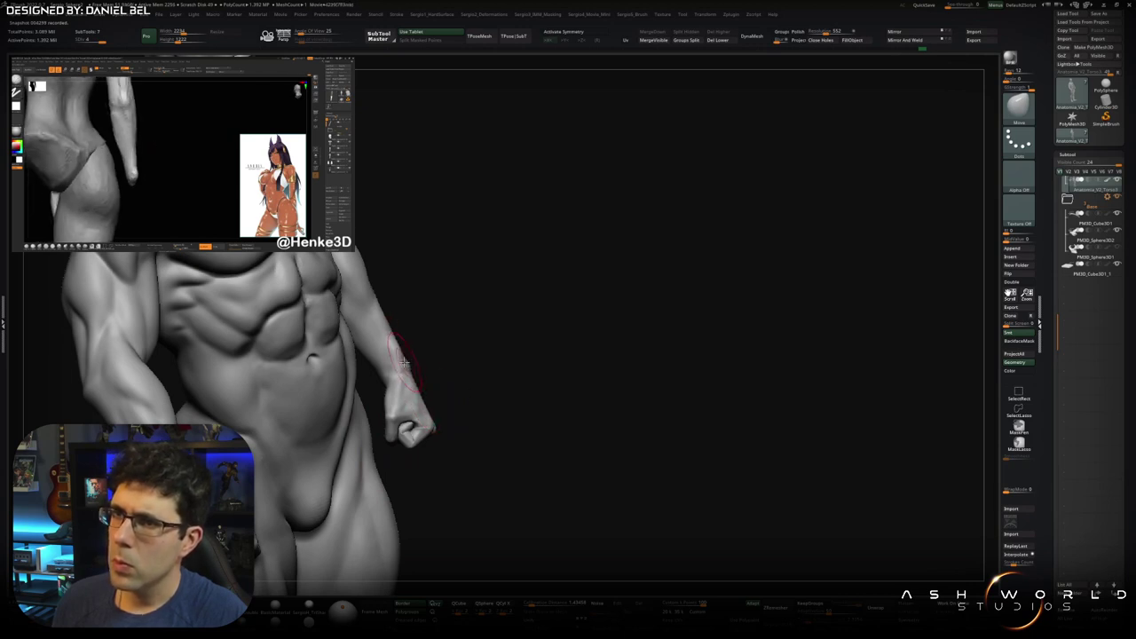
{"action": "right_click_drag", "start_coordinate": [404, 362], "coordinate": [394, 432]}
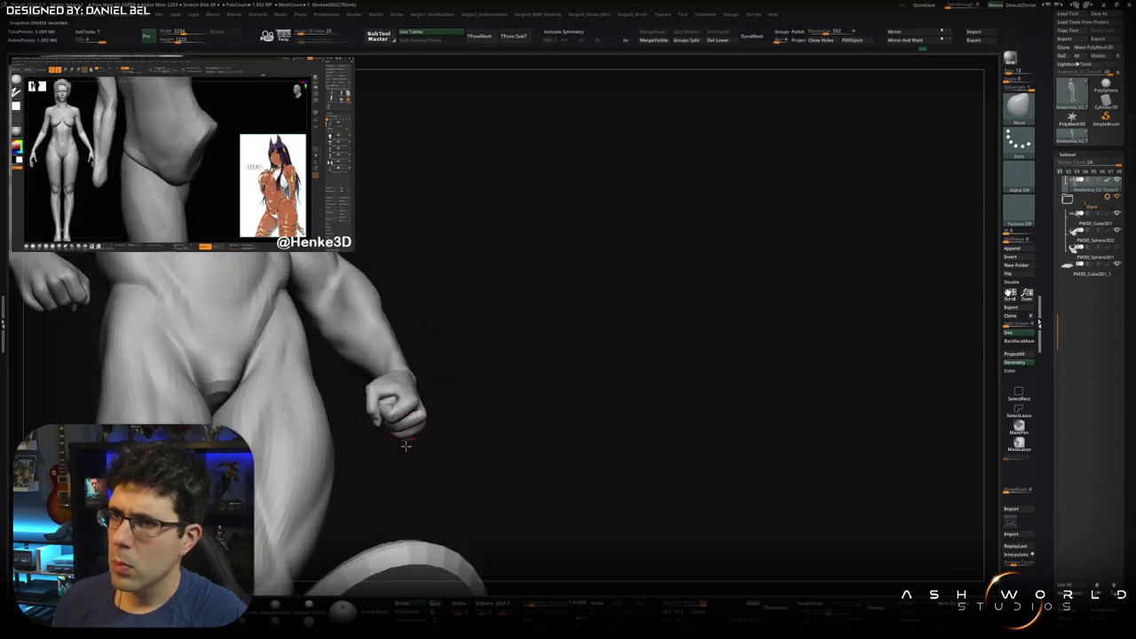
{"action": "mouse_move", "coordinate": [410, 441]}
{"action": "right_mouse_down"}
{"action": "mouse_move", "coordinate": [388, 461]}
{"action": "mouse_move", "coordinate": [586, 400]}
{"action": "right_mouse_up"}
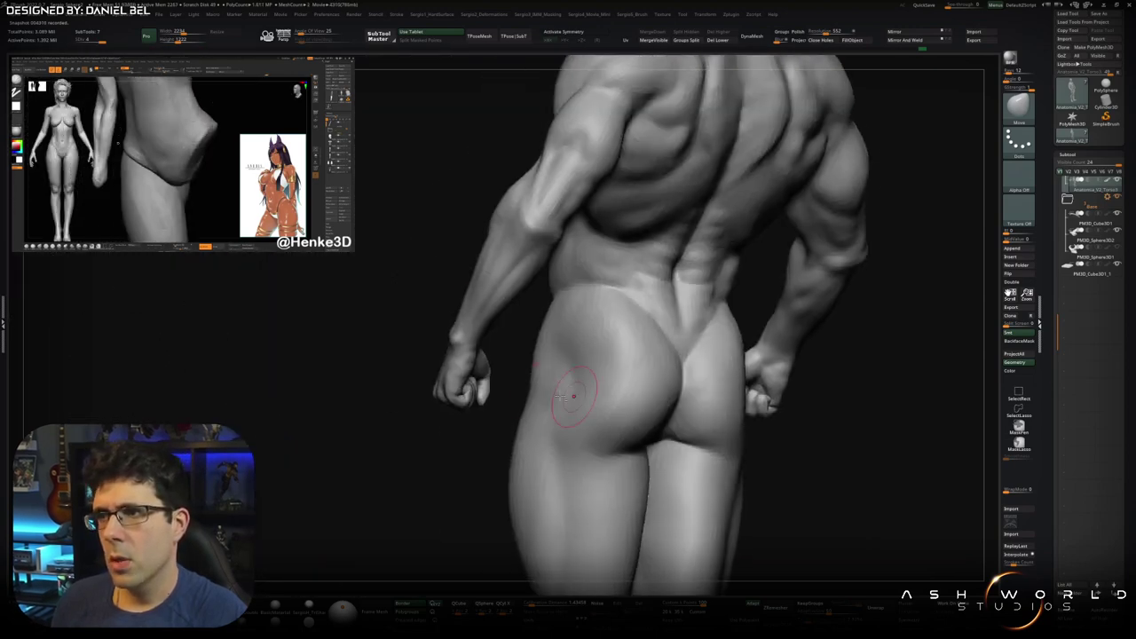
{"action": "right_click_drag", "start_coordinate": [460, 387], "coordinate": [455, 395]}
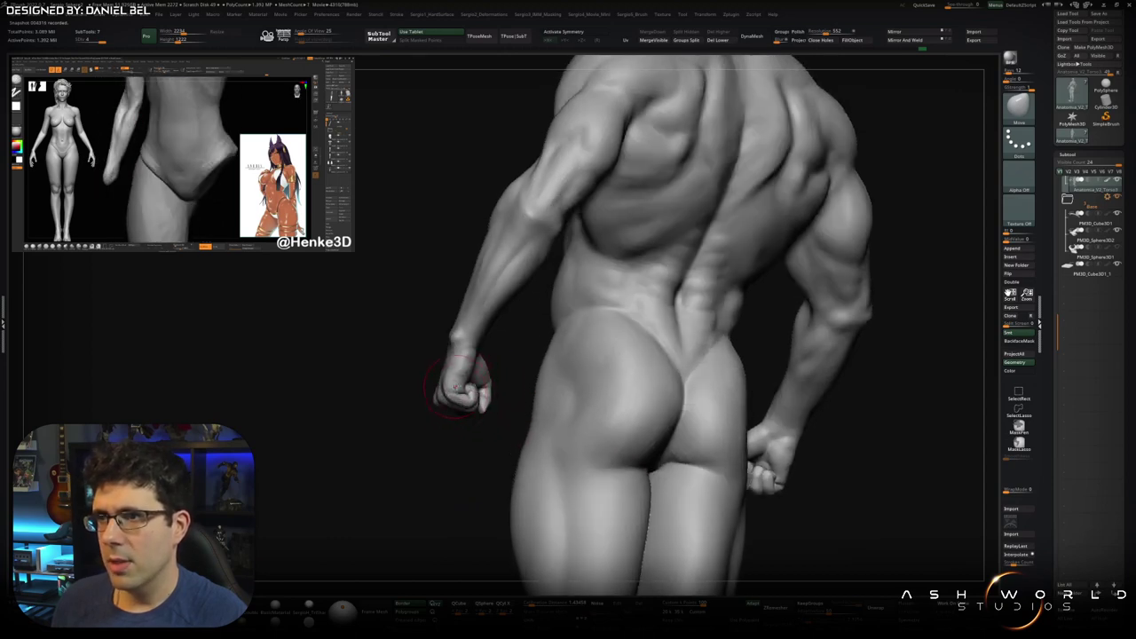
{"action": "mouse_move", "coordinate": [461, 378]}
{"action": "right_mouse_down"}
{"action": "mouse_move", "coordinate": [475, 371]}
{"action": "mouse_move", "coordinate": [464, 261]}
{"action": "mouse_move", "coordinate": [553, 400]}
{"action": "mouse_move", "coordinate": [538, 393]}
{"action": "mouse_move", "coordinate": [613, 319]}
{"action": "mouse_move", "coordinate": [550, 354]}
{"action": "mouse_move", "coordinate": [507, 363]}
{"action": "mouse_move", "coordinate": [520, 363]}
{"action": "right_mouse_up"}
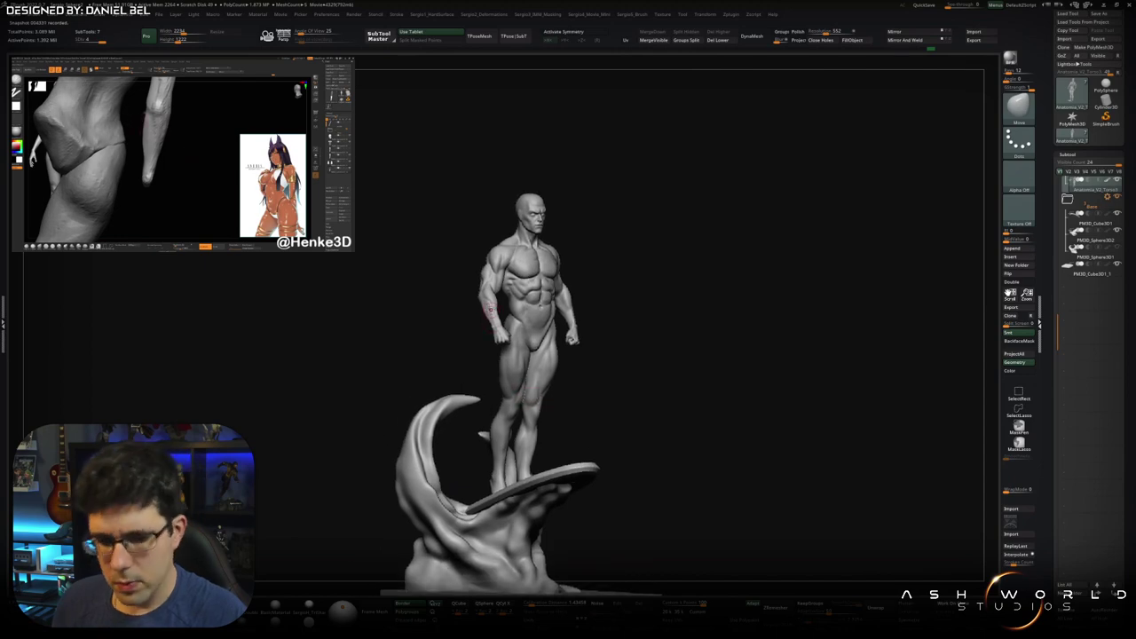
{"action": "mouse_move", "coordinate": [496, 319]}
{"action": "right_mouse_down"}
{"action": "mouse_move", "coordinate": [604, 263]}
{"action": "mouse_move", "coordinate": [505, 367]}
{"action": "mouse_move", "coordinate": [477, 354]}
{"action": "right_mouse_up"}
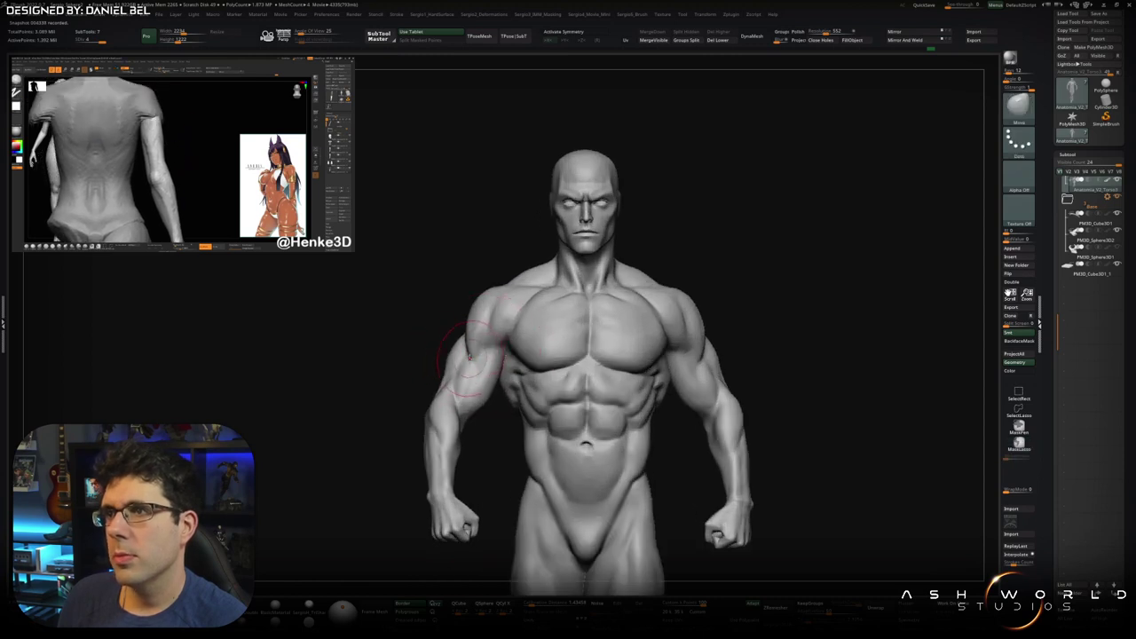
- Frame the figure with F, sculpt the pecs and abs, then inspect the fist and hips
{"action": "mouse_move", "coordinate": [693, 356]}
{"action": "right_mouse_down"}
{"action": "mouse_move", "coordinate": [572, 377]}
{"action": "mouse_move", "coordinate": [538, 369]}
{"action": "right_mouse_up"}
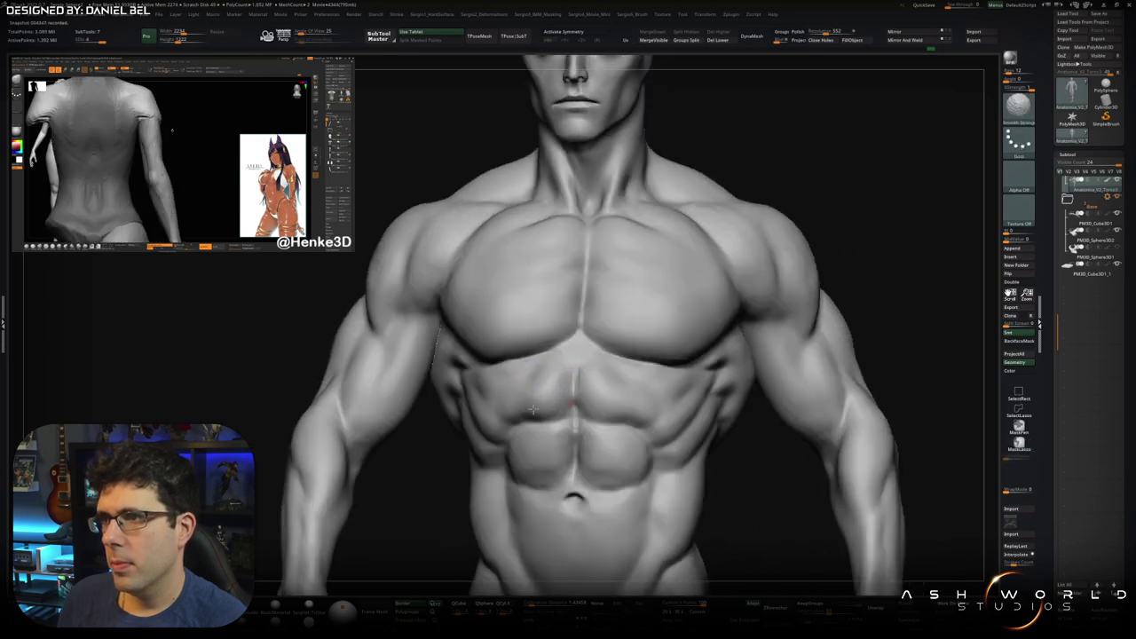
{"action": "key", "text": "f"}
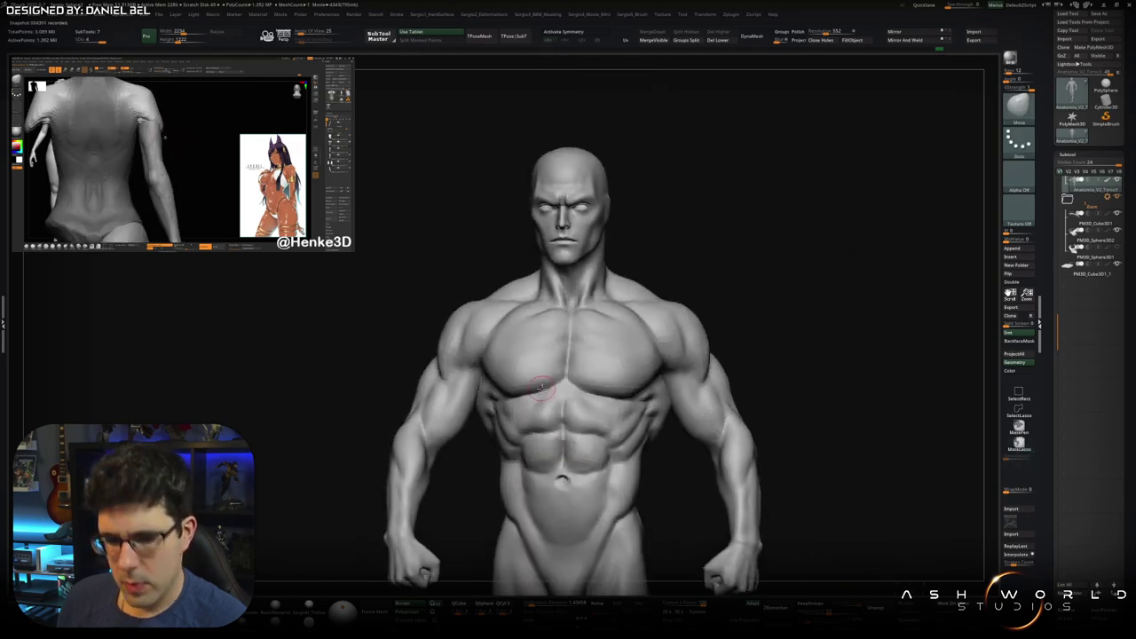
{"action": "right_click_drag", "start_coordinate": [546, 395], "coordinate": [524, 307], "text": "alt"}
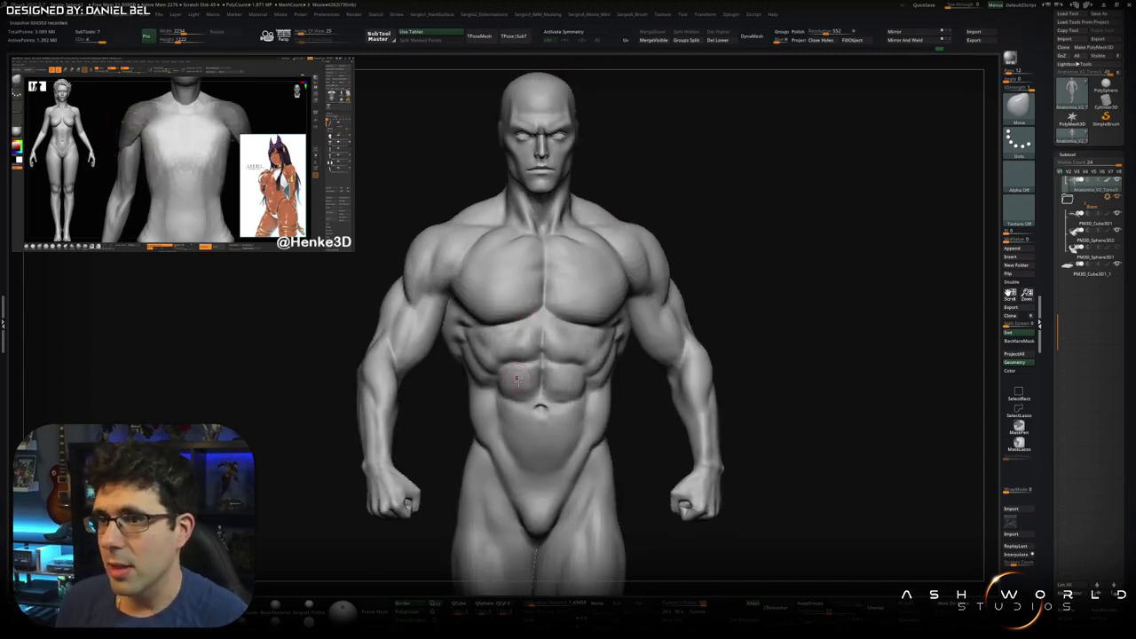
{"action": "mouse_move", "coordinate": [719, 203]}
{"action": "left_mouse_down", "text": "alt"}
{"action": "mouse_move", "coordinate": [511, 357]}
{"action": "mouse_move", "coordinate": [462, 355]}
{"action": "mouse_move", "coordinate": [447, 404]}
{"action": "mouse_move", "coordinate": [430, 395]}
{"action": "left_mouse_up", "text": "alt"}
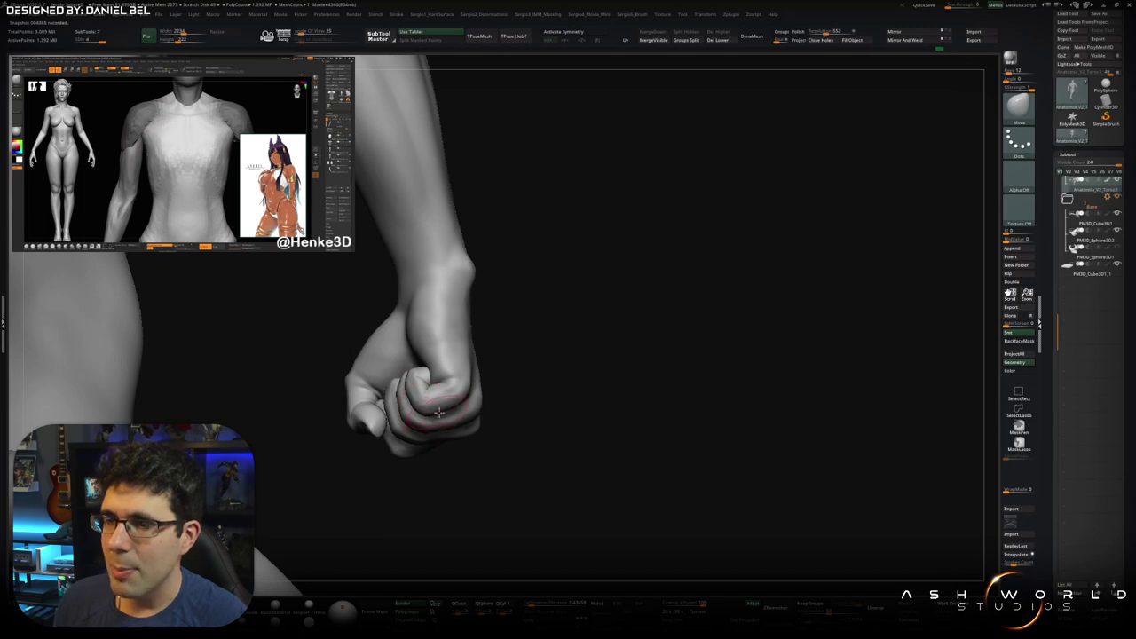
{"action": "mouse_move", "coordinate": [440, 432]}
{"action": "left_mouse_down"}
{"action": "mouse_move", "coordinate": [494, 355]}
{"action": "mouse_move", "coordinate": [556, 388]}
{"action": "mouse_move", "coordinate": [523, 338]}
{"action": "left_mouse_up"}
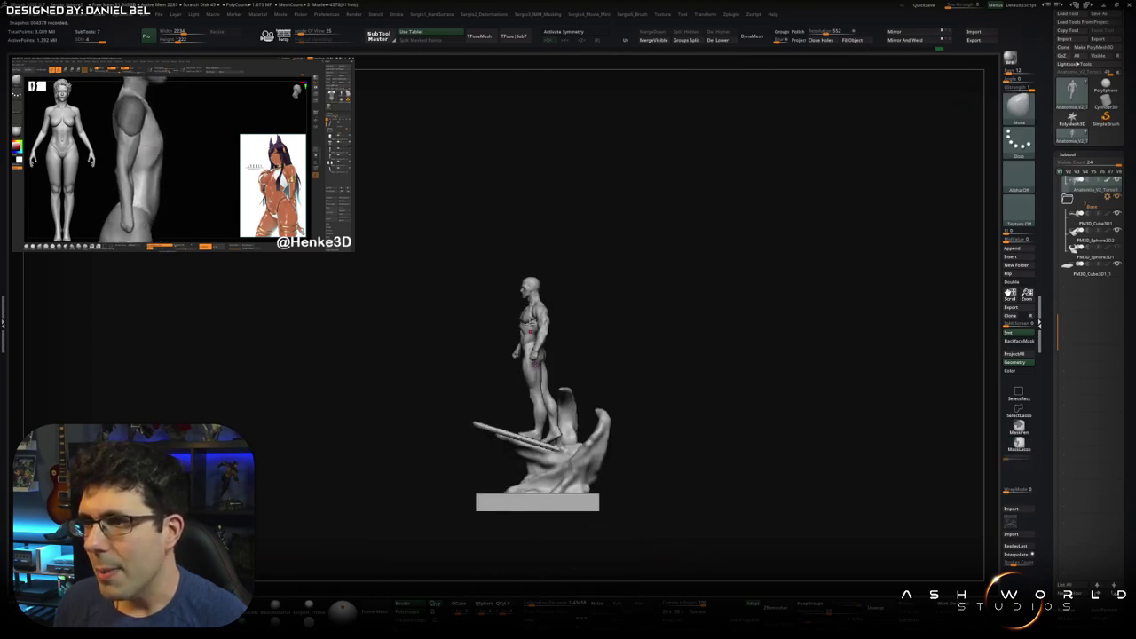
{"action": "mouse_move", "coordinate": [528, 298]}
{"action": "left_mouse_down"}
{"action": "mouse_move", "coordinate": [532, 425]}
{"action": "mouse_move", "coordinate": [502, 378]}
{"action": "mouse_move", "coordinate": [515, 435]}
{"action": "left_mouse_up"}
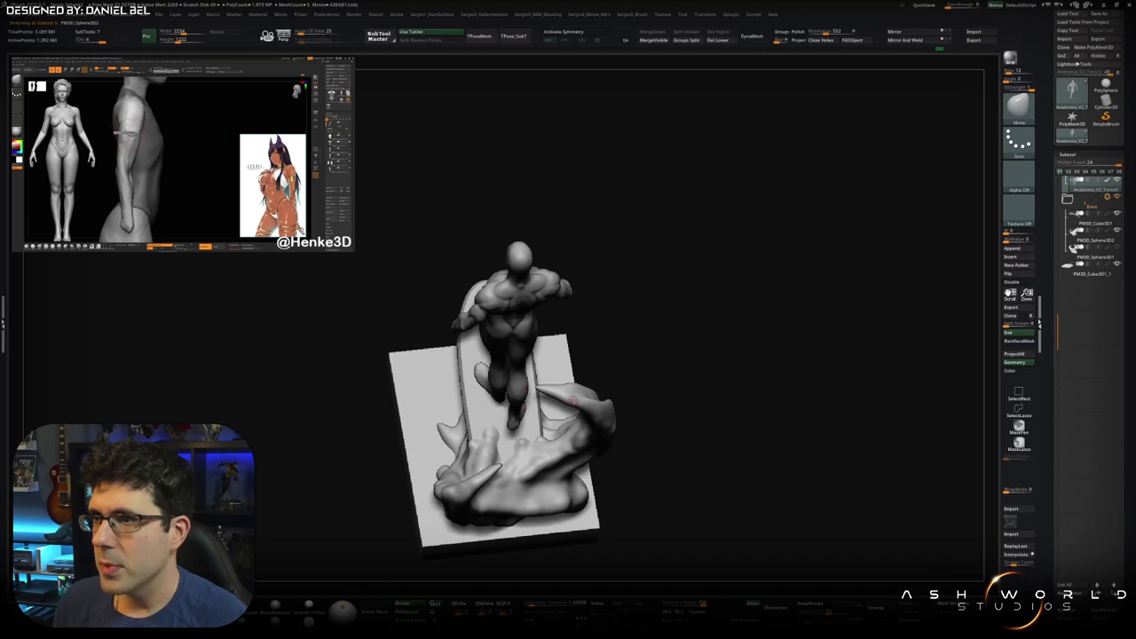
{"action": "left_click_drag", "start_coordinate": [574, 399], "coordinate": [568, 419]}
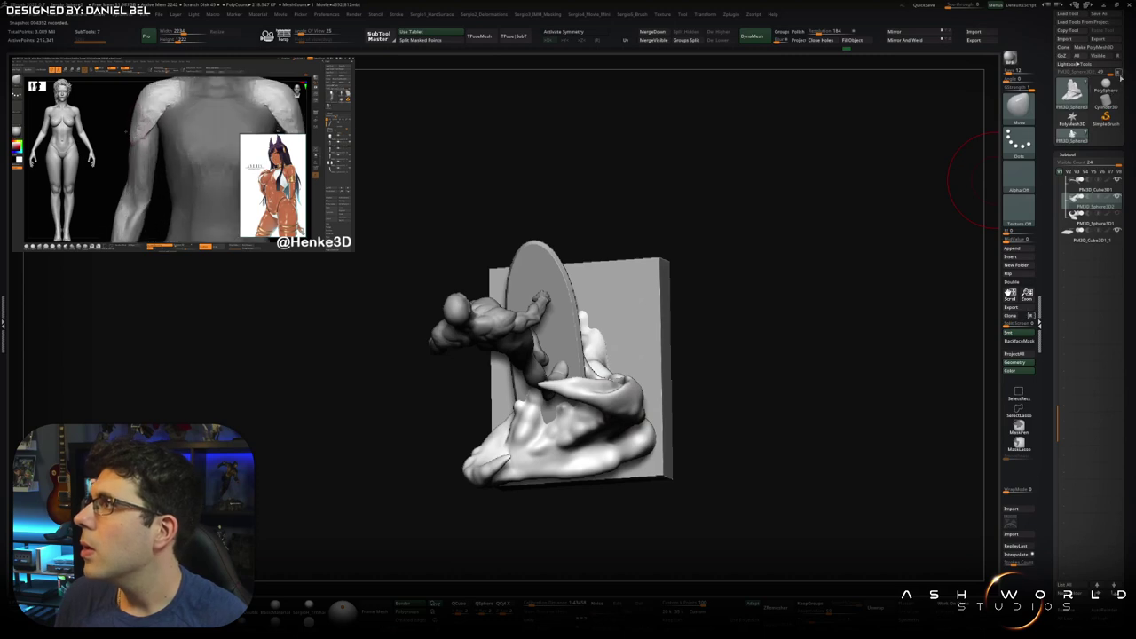
- Switch to the foldered PM3D_Sphere3 statue and lasso-mask the left wave and legs
{"action": "left_click", "coordinate": [1072, 133]}
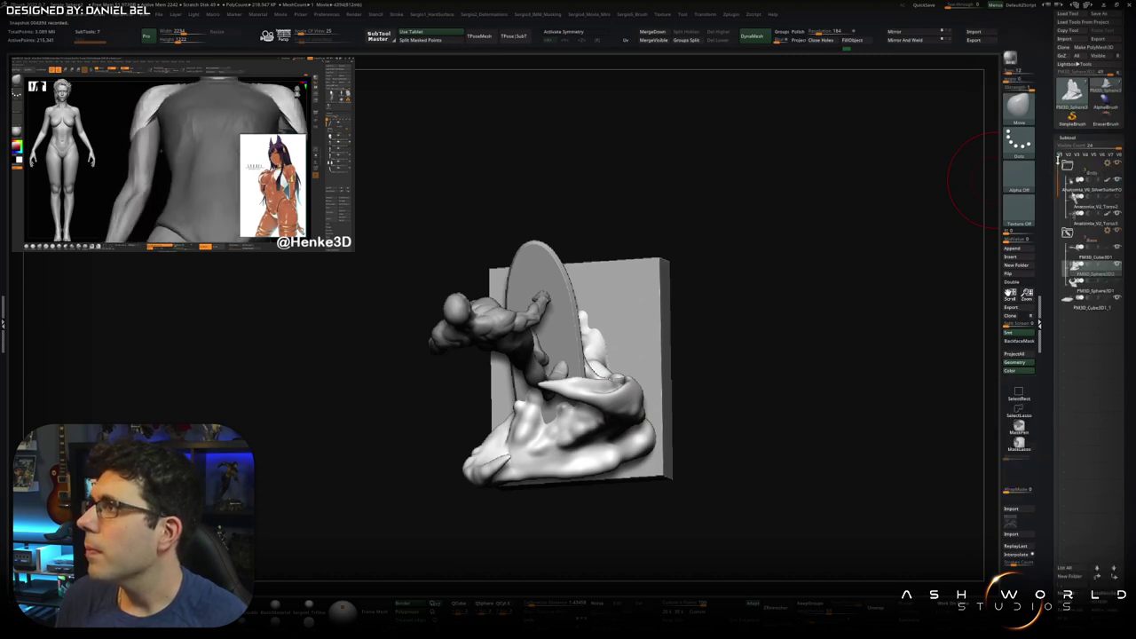
{"action": "mouse_move", "coordinate": [844, 258]}
{"action": "left_mouse_down"}
{"action": "mouse_move", "coordinate": [768, 256]}
{"action": "mouse_move", "coordinate": [550, 324]}
{"action": "mouse_move", "coordinate": [603, 405]}
{"action": "mouse_move", "coordinate": [523, 508]}
{"action": "mouse_move", "coordinate": [514, 446]}
{"action": "mouse_move", "coordinate": [480, 479]}
{"action": "left_mouse_up"}
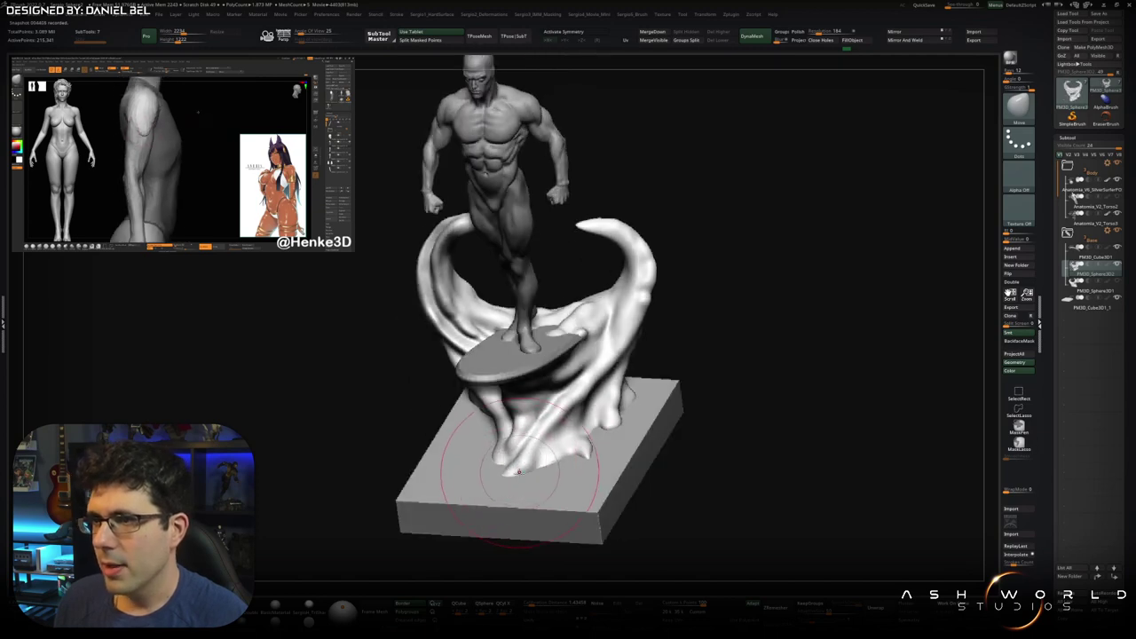
{"action": "left_click_drag", "start_coordinate": [481, 481], "coordinate": [517, 412]}
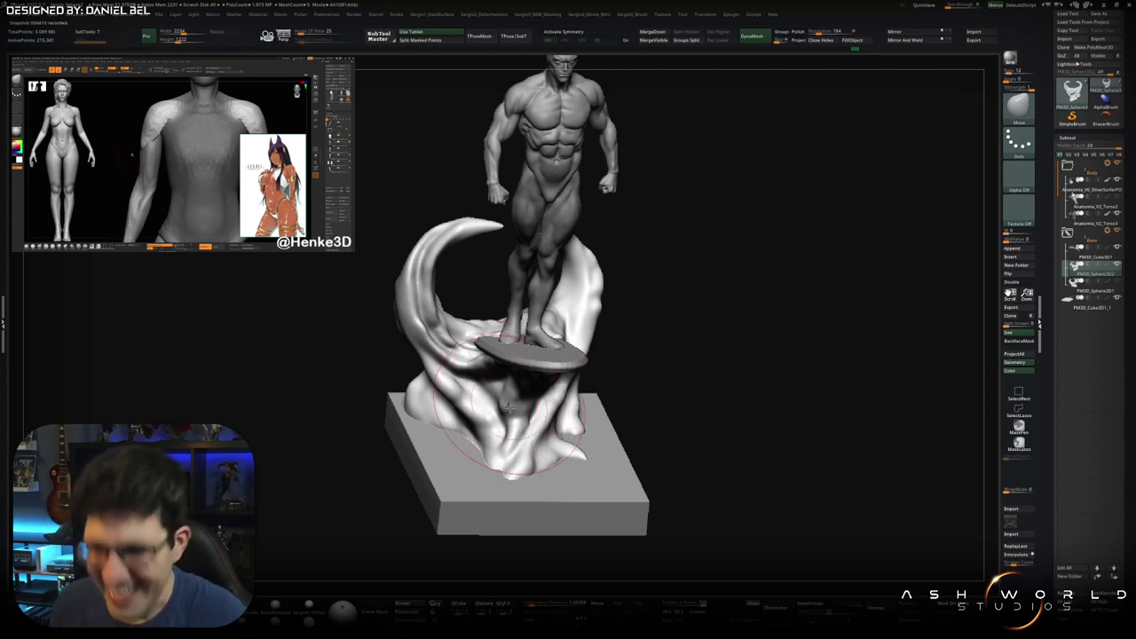
{"action": "left_click_drag", "start_coordinate": [517, 413], "coordinate": [539, 420]}
{"action": "scroll", "coordinate": [539, 421], "scroll_direction": "up", "scroll_amount": 2}
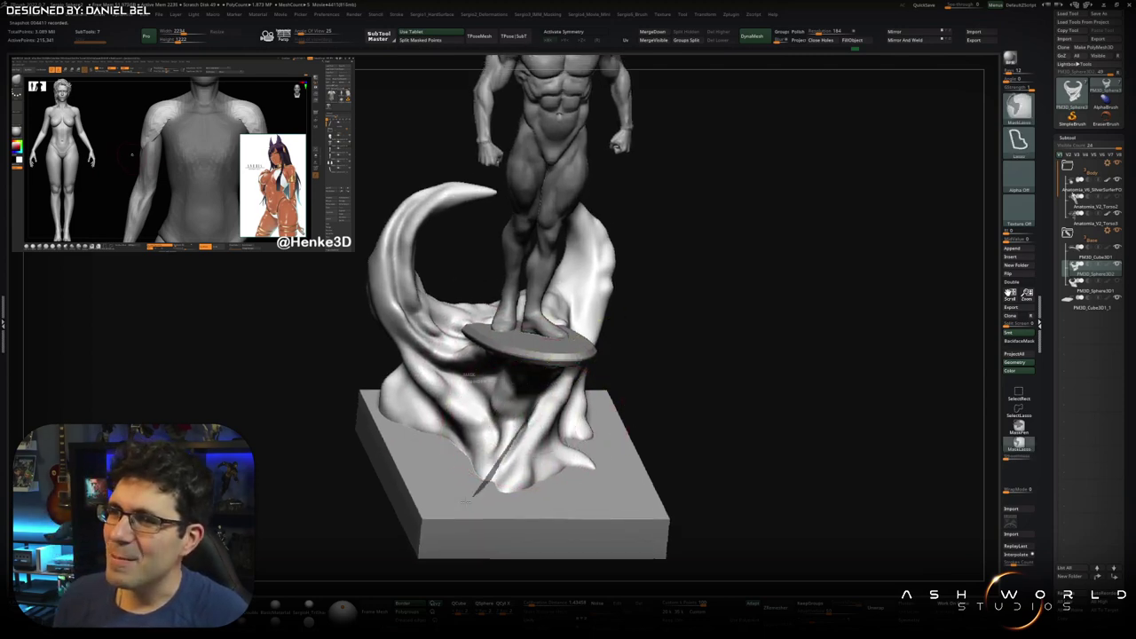
{"action": "left_click_drag", "start_coordinate": [471, 499], "coordinate": [584, 279], "text": "ctrl"}
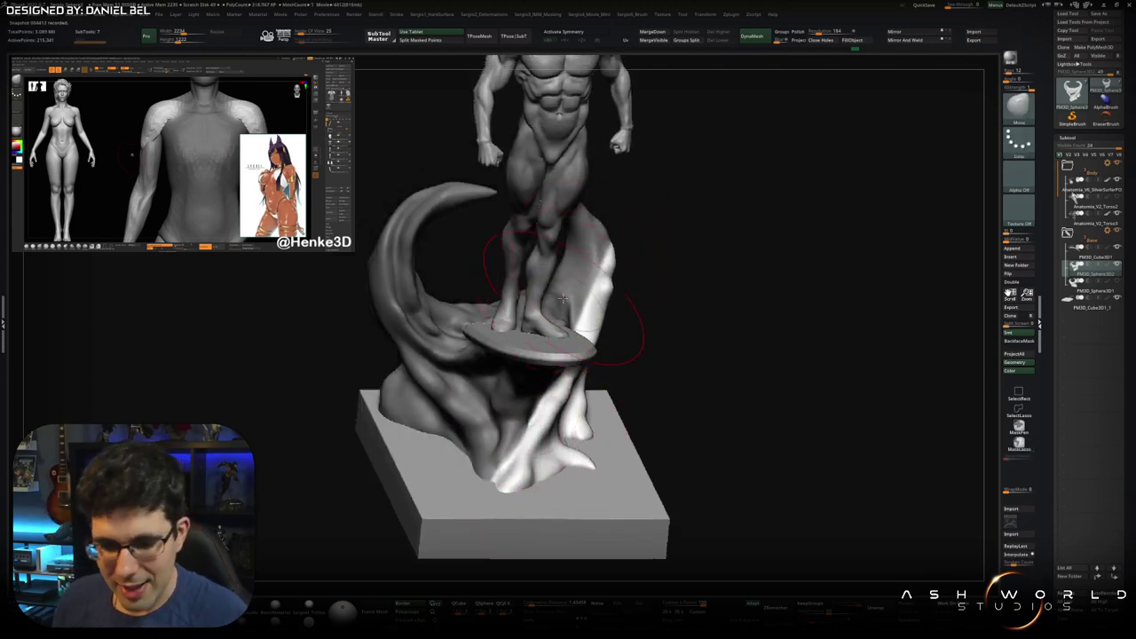
- Push the unmasked wave drapery under the board with the Move brush from the right side
{"action": "mouse_move", "coordinate": [555, 377]}
{"action": "left_mouse_down"}
{"action": "mouse_move", "coordinate": [488, 479]}
{"action": "mouse_move", "coordinate": [532, 494]}
{"action": "mouse_move", "coordinate": [489, 459]}
{"action": "left_mouse_up"}
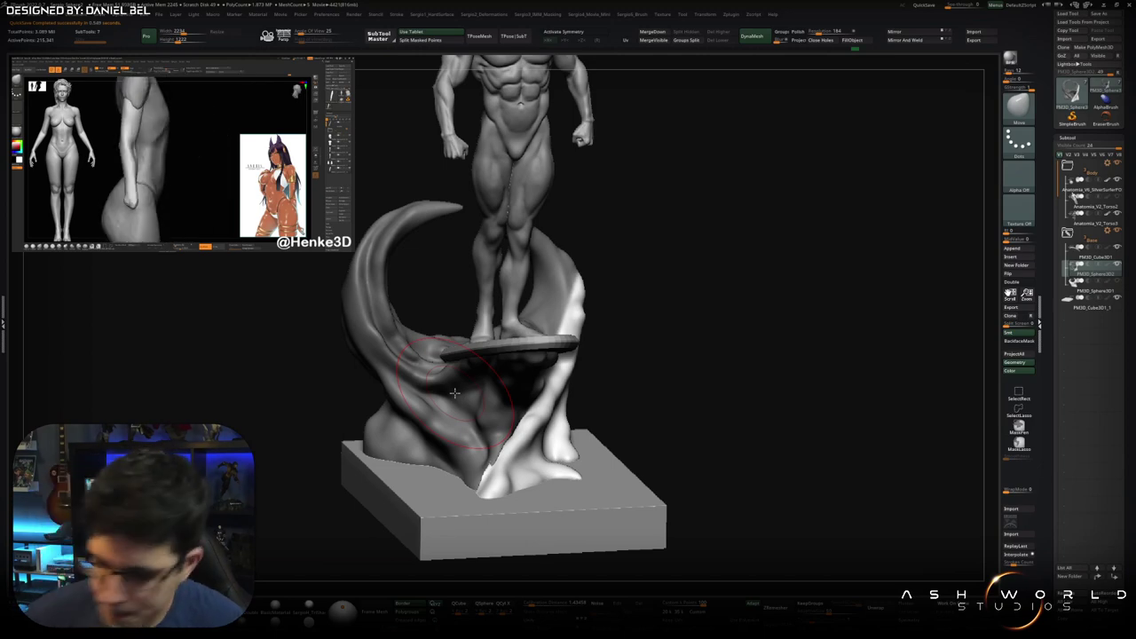
{"action": "left_click_drag", "start_coordinate": [651, 239], "coordinate": [652, 291]}
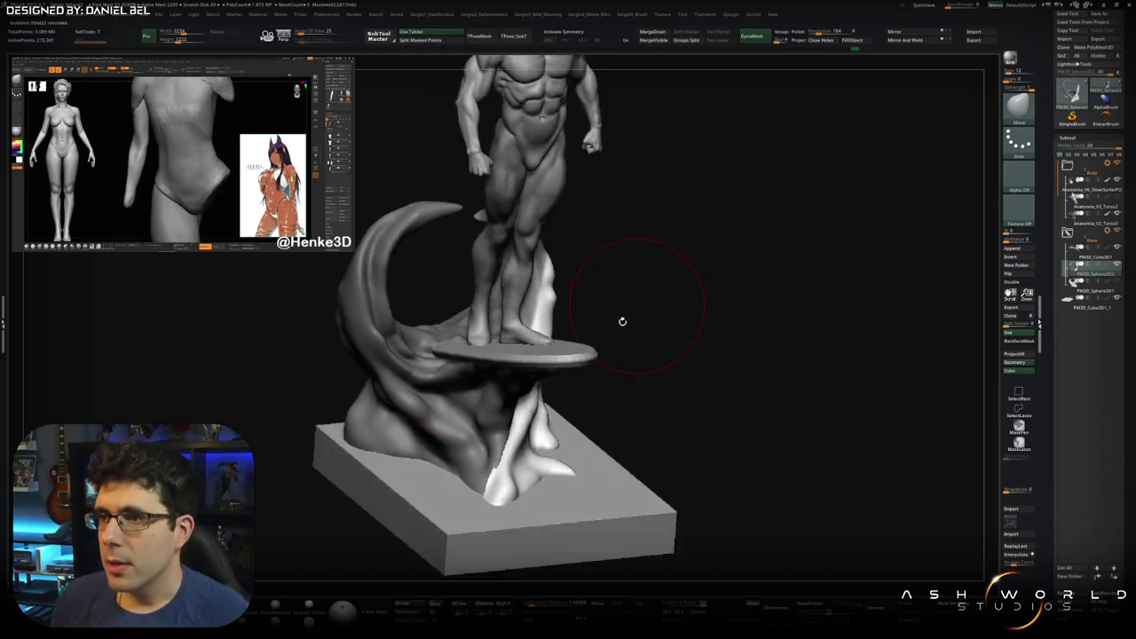
{"action": "right_click_drag", "start_coordinate": [515, 457], "coordinate": [563, 435]}
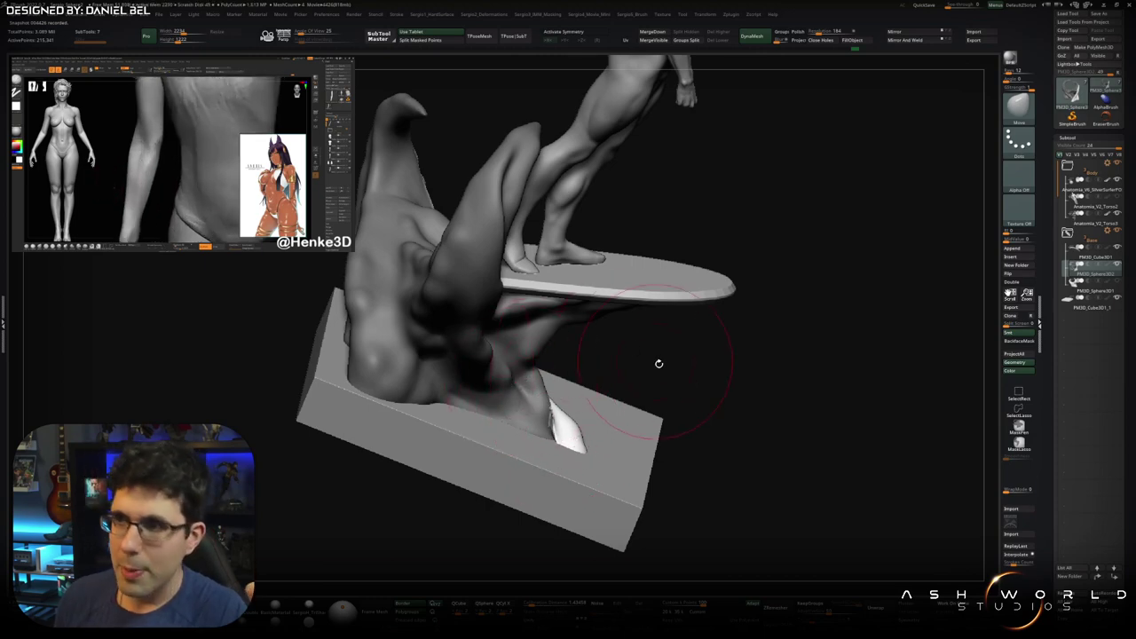
{"action": "left_click_drag", "start_coordinate": [658, 363], "coordinate": [648, 352]}
{"action": "mouse_move", "coordinate": [546, 415]}
{"action": "left_mouse_down"}
{"action": "mouse_move", "coordinate": [548, 424]}
{"action": "mouse_move", "coordinate": [531, 398]}
{"action": "left_mouse_up"}
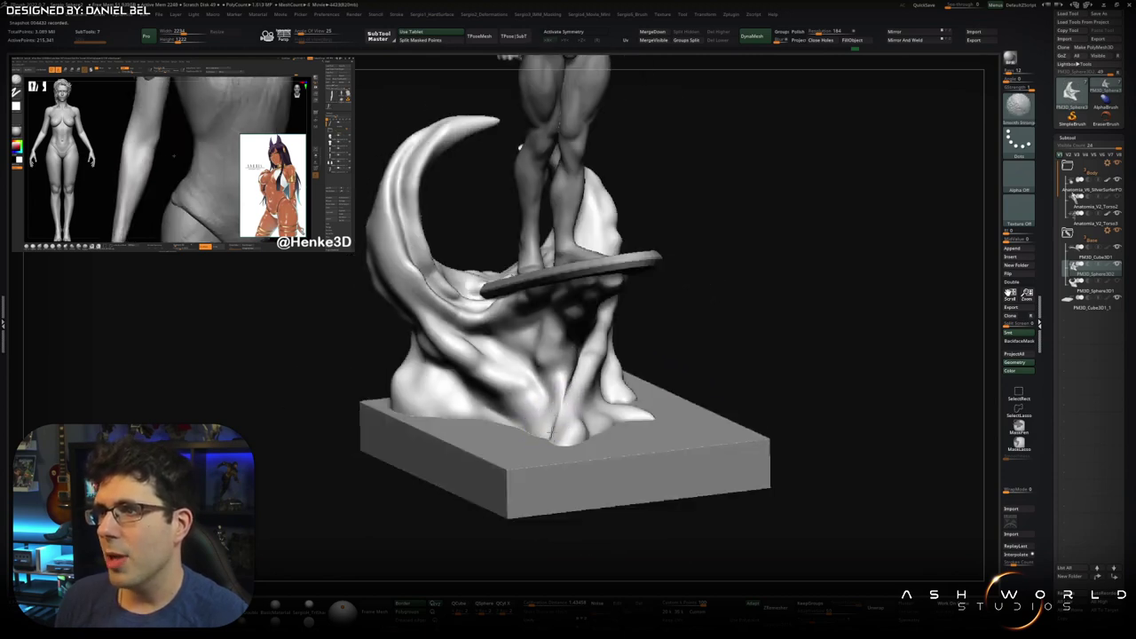
{"action": "mouse_move", "coordinate": [575, 397]}
{"action": "left_mouse_down"}
{"action": "mouse_move", "coordinate": [585, 355]}
{"action": "mouse_move", "coordinate": [603, 339]}
{"action": "mouse_move", "coordinate": [621, 382]}
{"action": "left_mouse_up"}
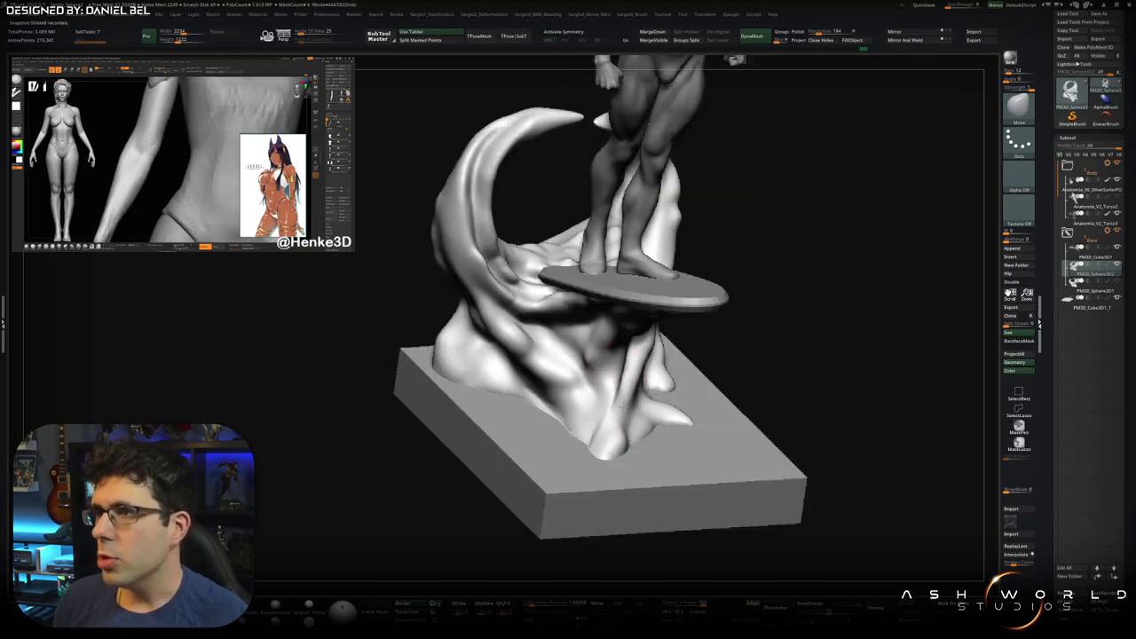
{"action": "mouse_move", "coordinate": [602, 373]}
{"action": "left_mouse_down"}
{"action": "mouse_move", "coordinate": [623, 354]}
{"action": "mouse_move", "coordinate": [646, 361]}
{"action": "mouse_move", "coordinate": [614, 376]}
{"action": "left_mouse_up"}
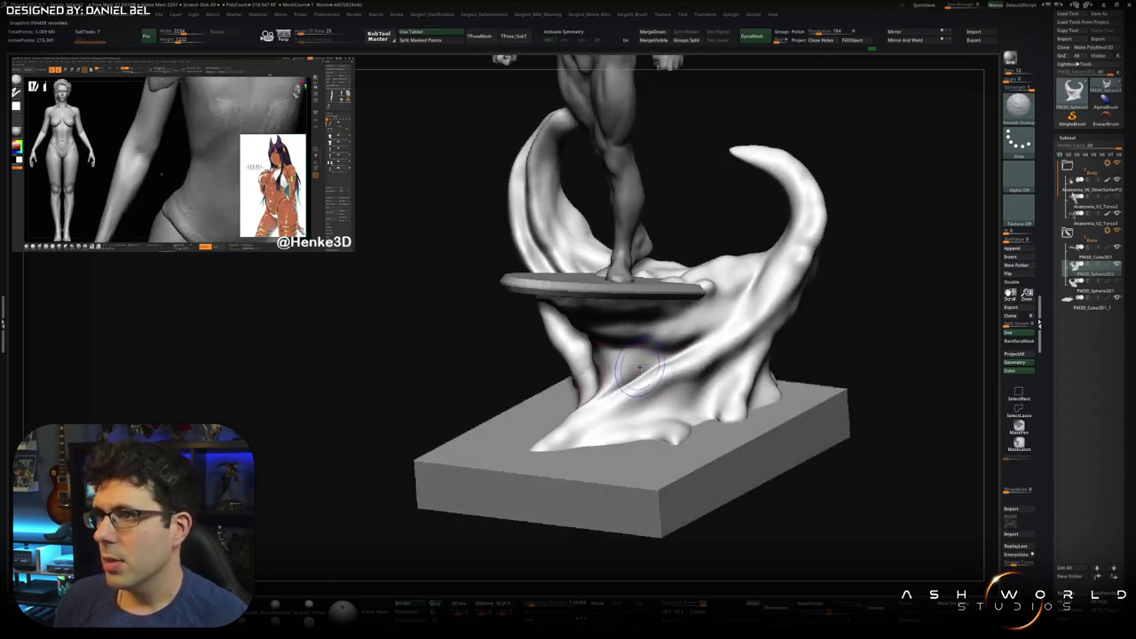
{"action": "mouse_move", "coordinate": [603, 390]}
{"action": "left_mouse_down"}
{"action": "mouse_move", "coordinate": [626, 385]}
{"action": "mouse_move", "coordinate": [621, 364]}
{"action": "mouse_move", "coordinate": [612, 377]}
{"action": "mouse_move", "coordinate": [541, 362]}
{"action": "mouse_move", "coordinate": [589, 303]}
{"action": "mouse_move", "coordinate": [634, 293]}
{"action": "mouse_move", "coordinate": [659, 340]}
{"action": "left_mouse_up"}
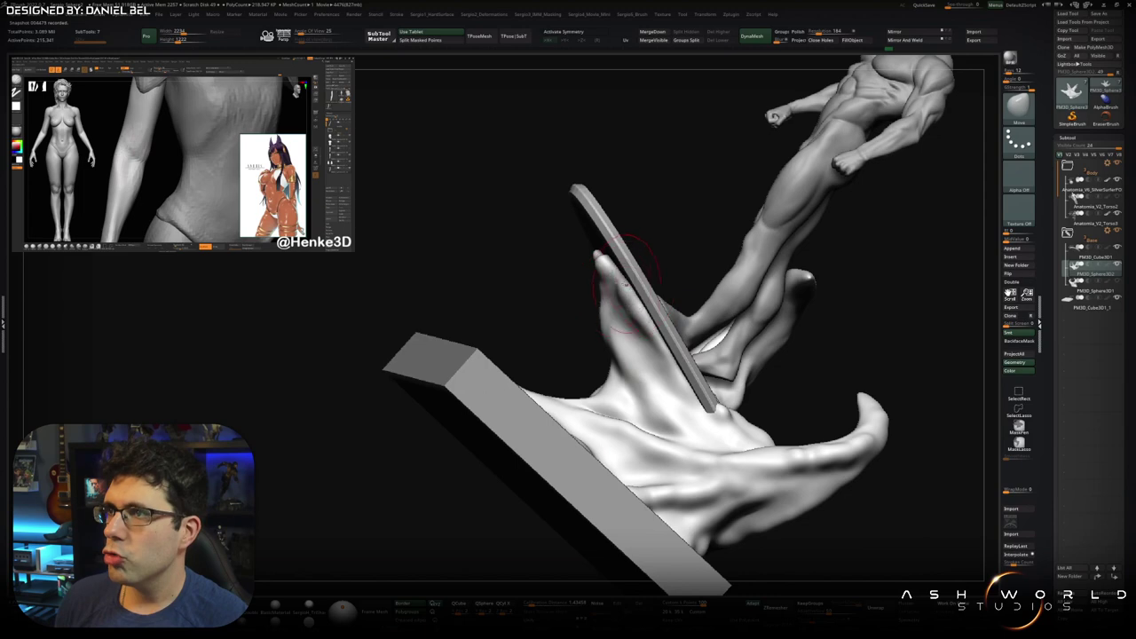
{"action": "left_click_drag", "start_coordinate": [604, 331], "coordinate": [526, 336]}
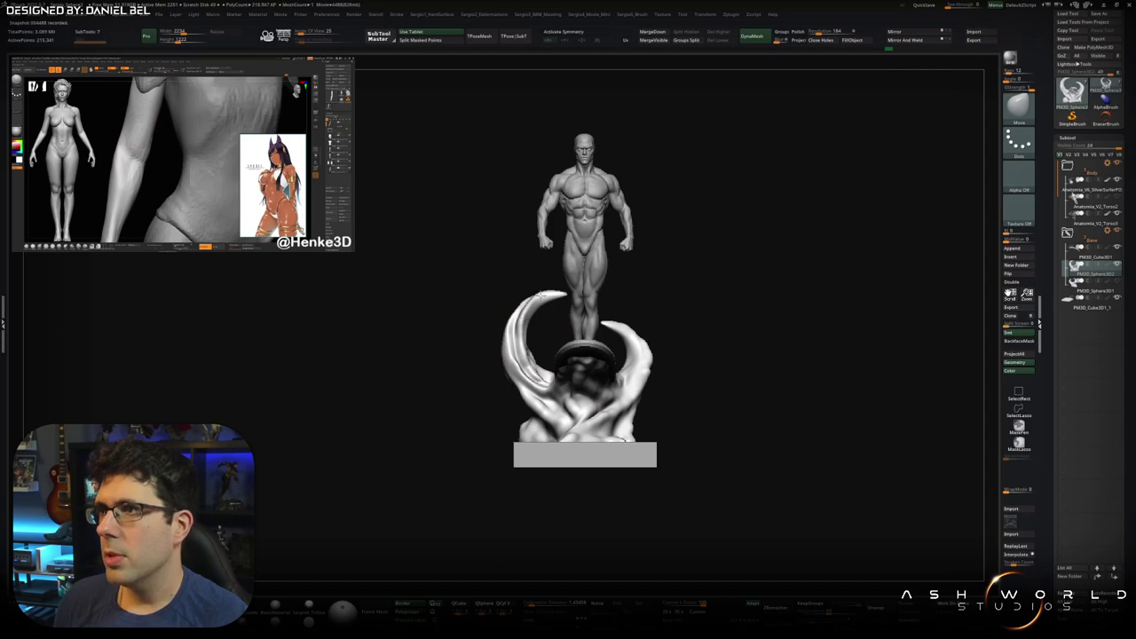
{"action": "mouse_move", "coordinate": [543, 293]}
{"action": "left_mouse_down", "text": "alt"}
{"action": "mouse_move", "coordinate": [612, 334]}
{"action": "mouse_move", "coordinate": [686, 297]}
{"action": "mouse_move", "coordinate": [671, 307]}
{"action": "mouse_move", "coordinate": [661, 274]}
{"action": "left_mouse_up", "text": "alt"}
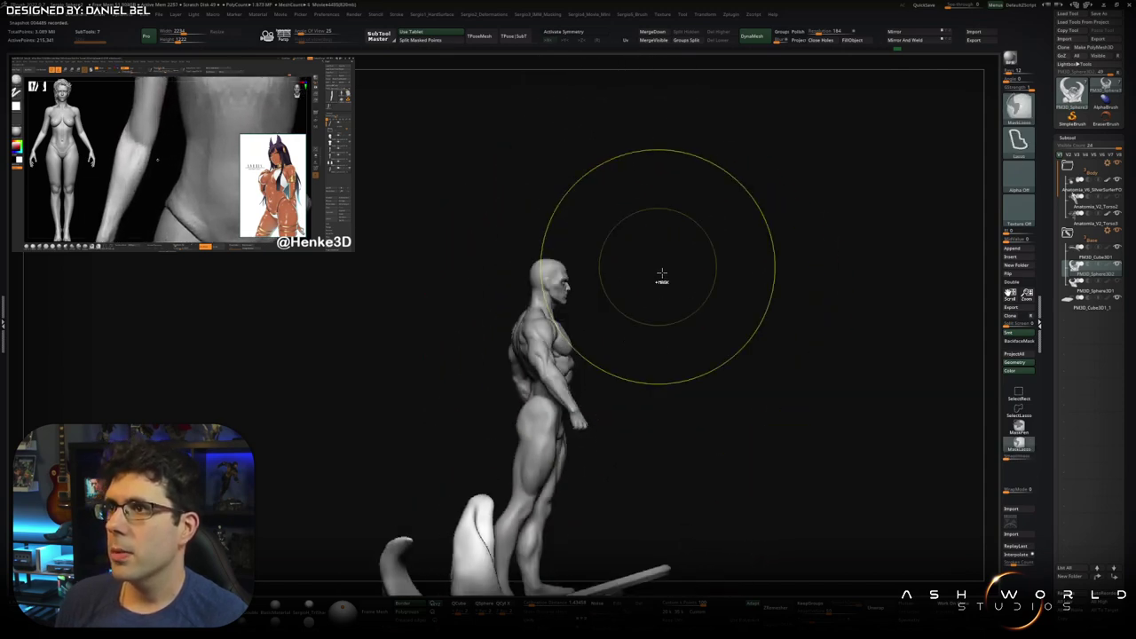
{"action": "mouse_move", "coordinate": [666, 317]}
{"action": "left_mouse_down"}
{"action": "mouse_move", "coordinate": [622, 302]}
{"action": "mouse_move", "coordinate": [515, 315]}
{"action": "mouse_move", "coordinate": [506, 332]}
{"action": "mouse_move", "coordinate": [527, 226]}
{"action": "left_mouse_up"}
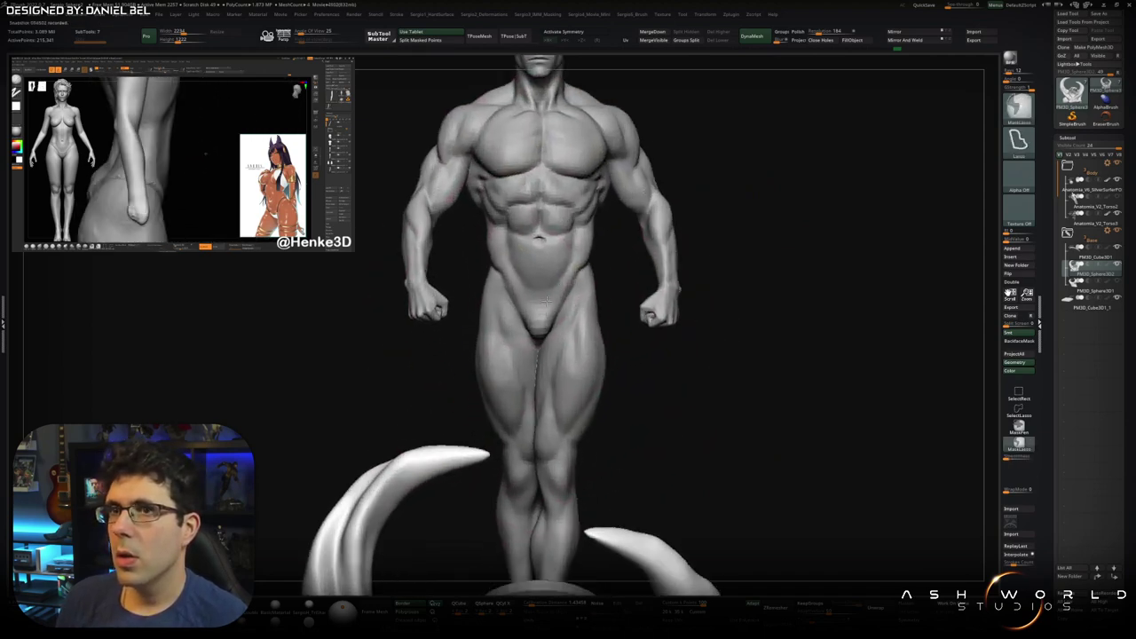
{"action": "left_click", "coordinate": [506, 234], "text": "alt"}
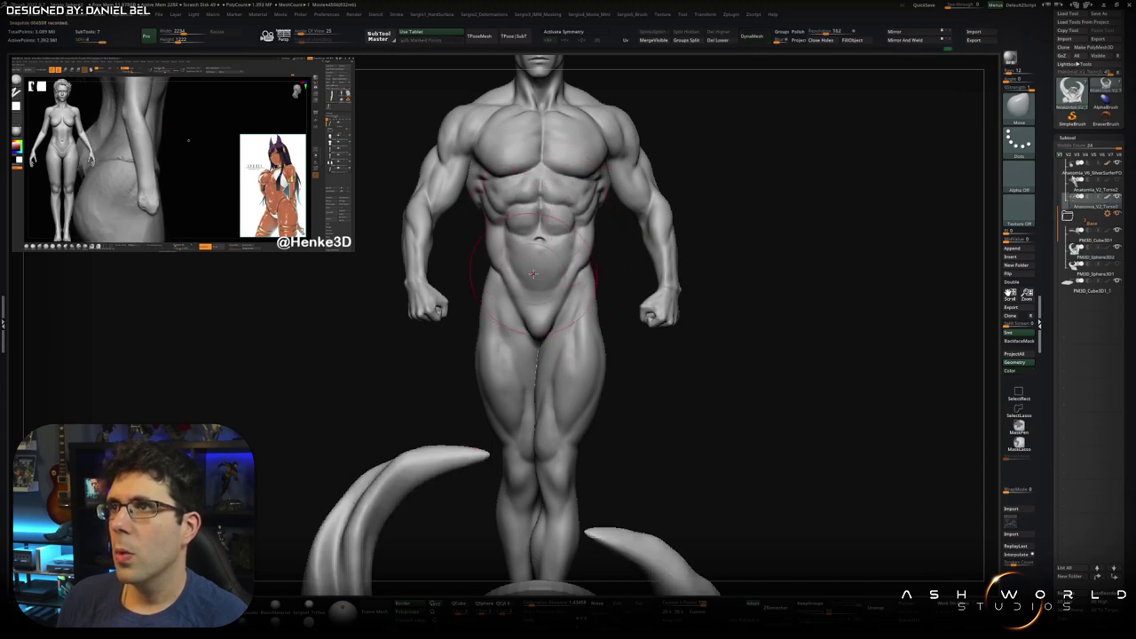
- On Anatomia_V2_Torso2, carve the abs with DamStandard at a new brush size
{"action": "scroll", "coordinate": [538, 242], "scroll_direction": "up", "scroll_amount": 1}
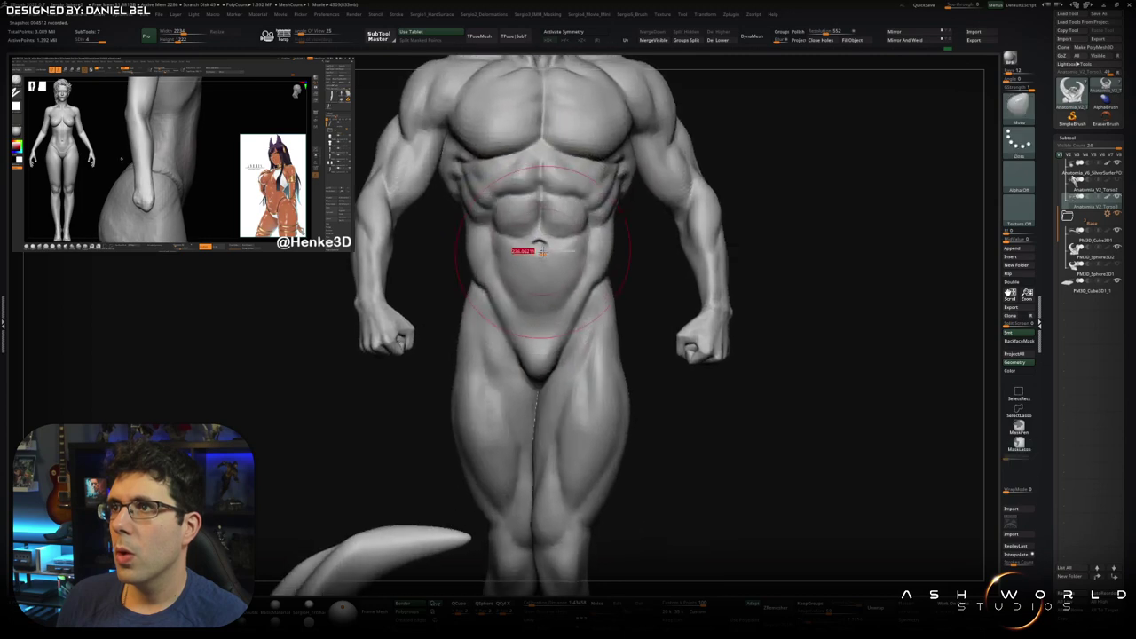
{"action": "scroll", "coordinate": [523, 245], "scroll_direction": "up", "scroll_amount": 3}
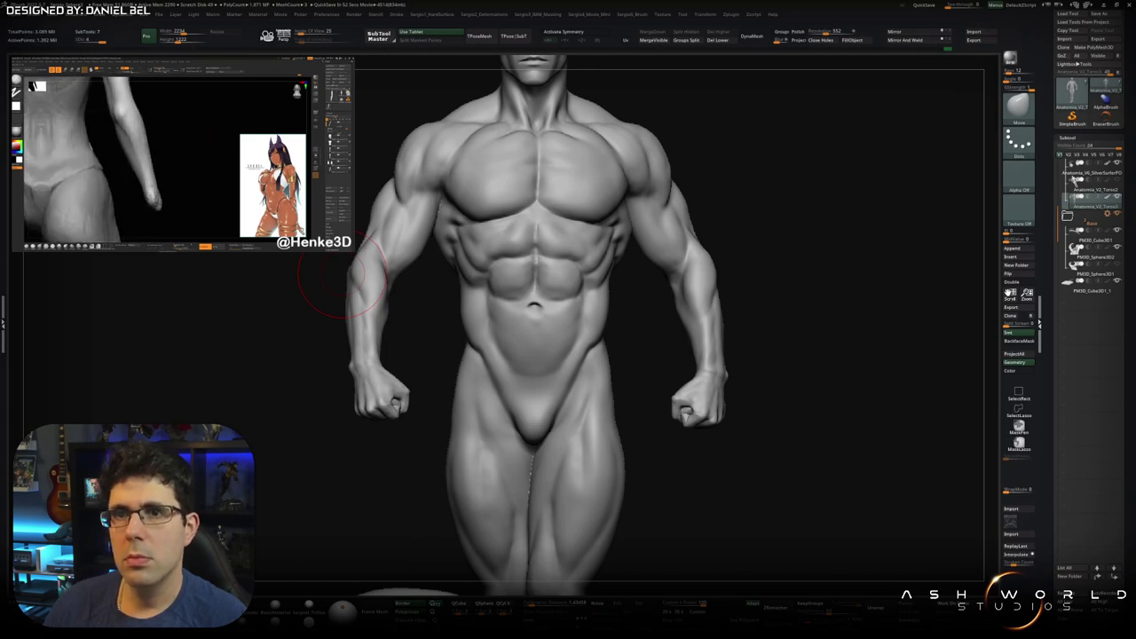
{"action": "left_click_drag", "start_coordinate": [342, 275], "coordinate": [532, 302]}
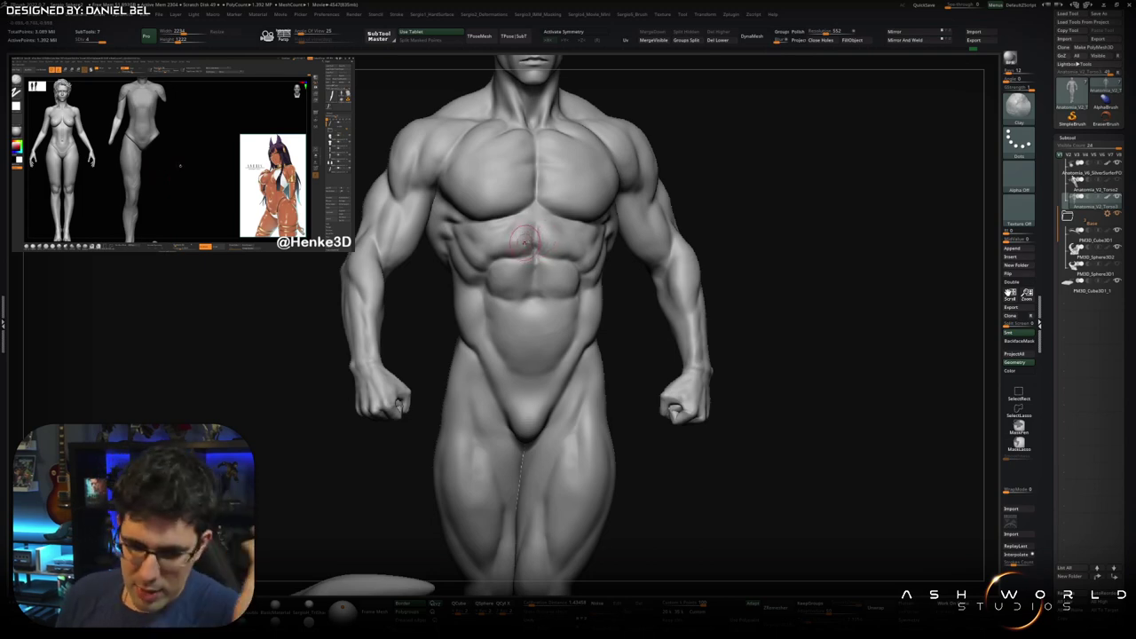
{"action": "right_click_drag", "start_coordinate": [553, 265], "coordinate": [561, 316]}
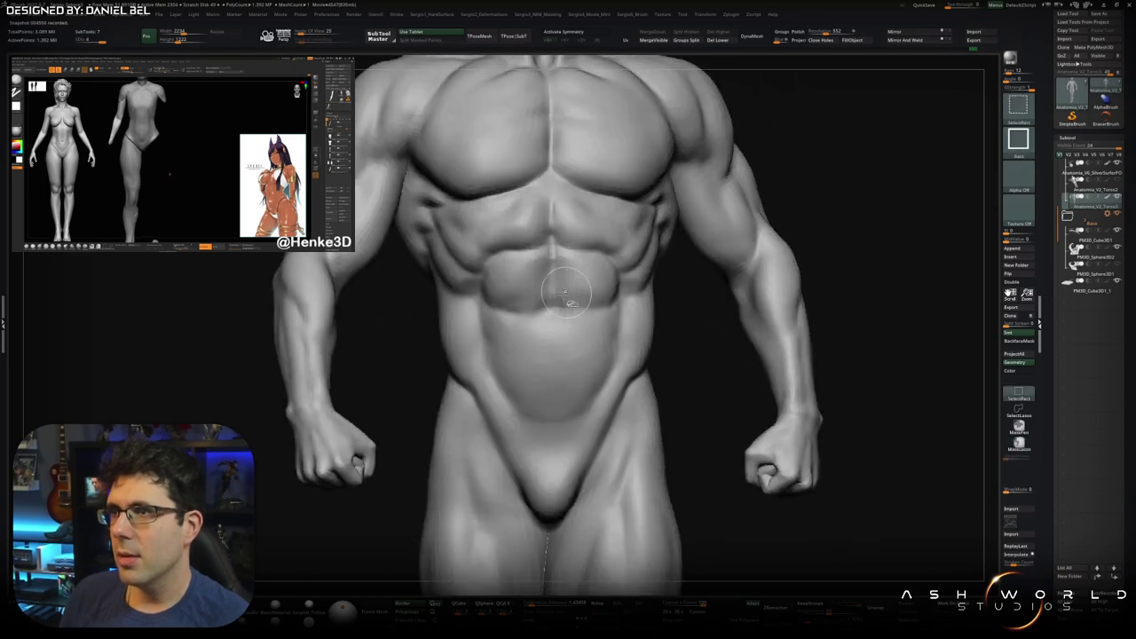
{"action": "key", "text": "s"}
{"action": "left_click_drag", "start_coordinate": [559, 316], "coordinate": [545, 308]}
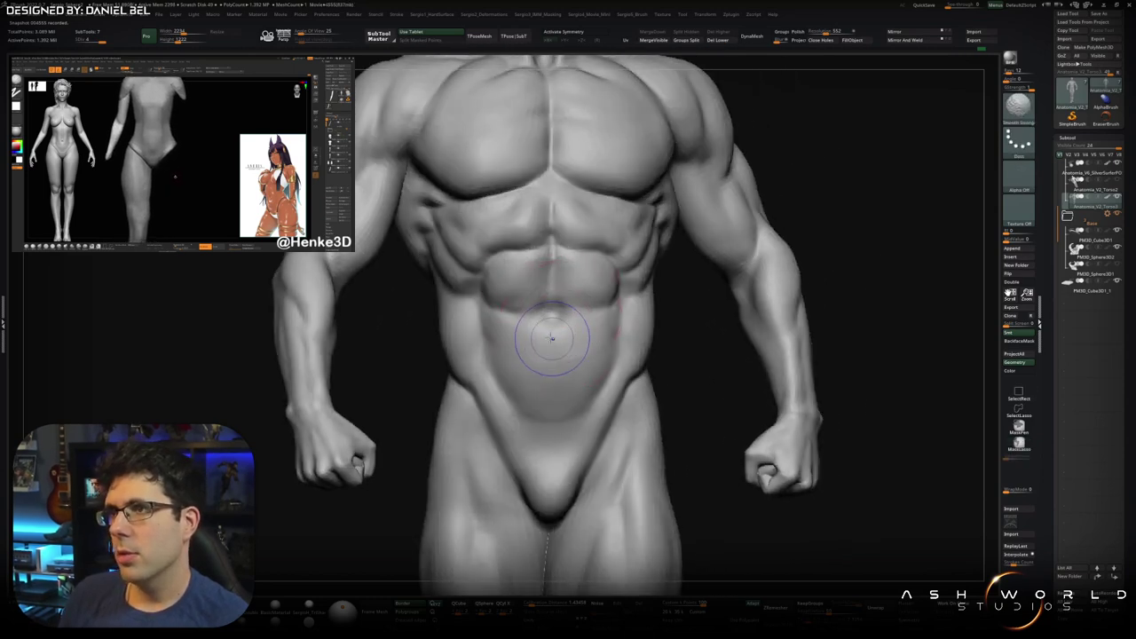
- Soften the abs with Smooth Stronger from front, three-quarter and left-side angles
{"action": "mouse_move", "coordinate": [532, 329]}
{"action": "right_mouse_down", "text": "alt"}
{"action": "mouse_move", "coordinate": [566, 331]}
{"action": "mouse_move", "coordinate": [564, 304]}
{"action": "right_mouse_up", "text": "alt"}
{"action": "key", "text": "shift"}
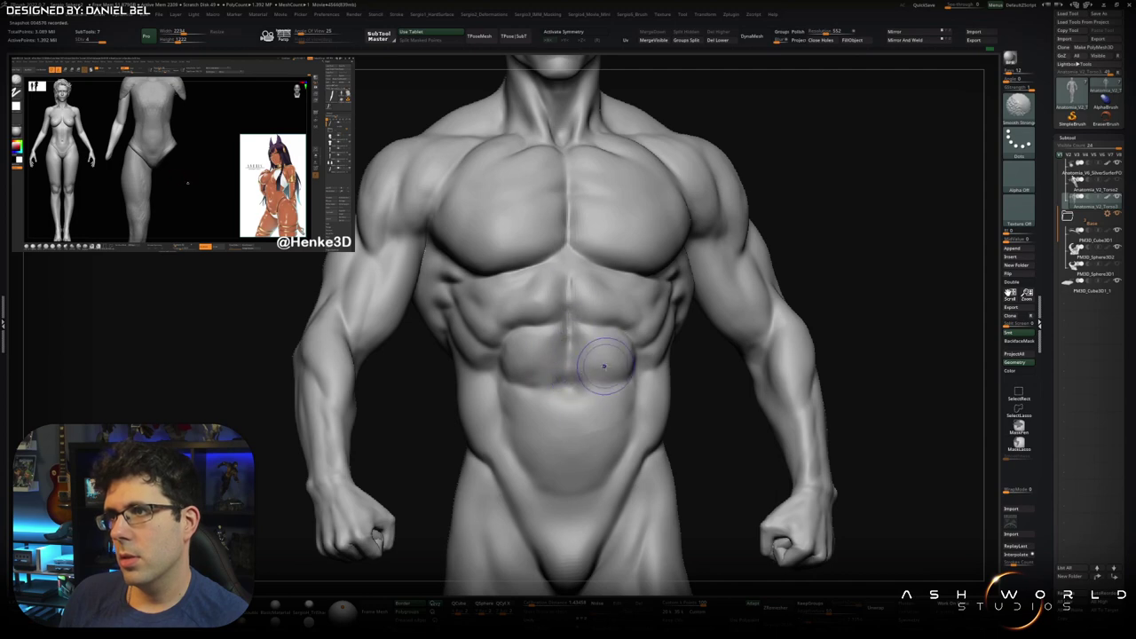
{"action": "right_click_drag", "start_coordinate": [603, 366], "coordinate": [601, 390]}
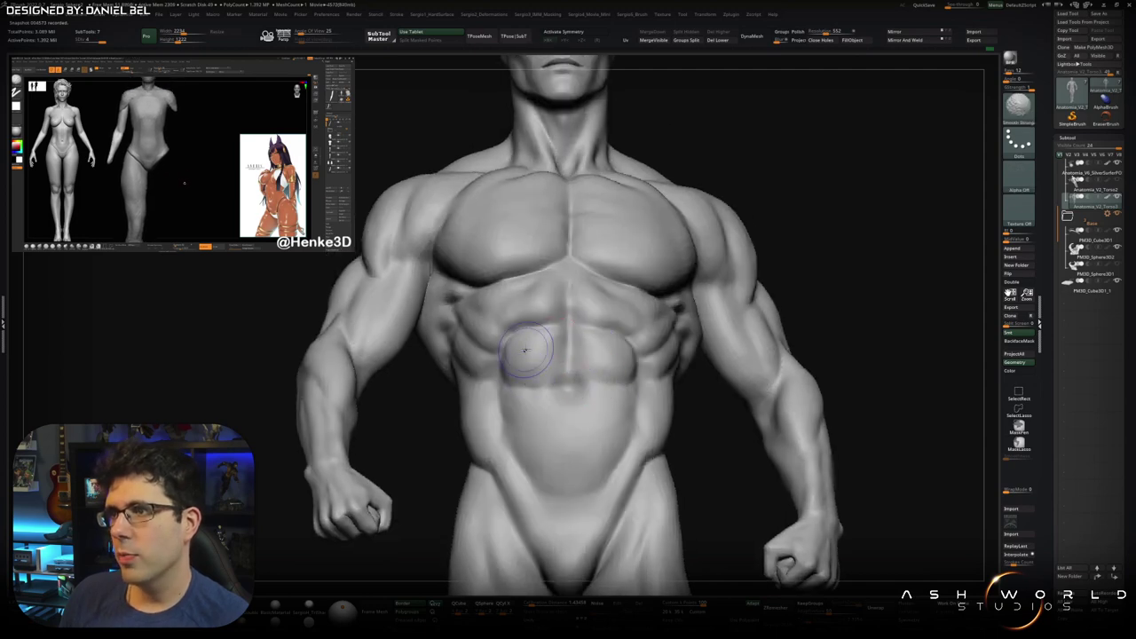
{"action": "right_click_drag", "start_coordinate": [524, 350], "coordinate": [603, 291]}
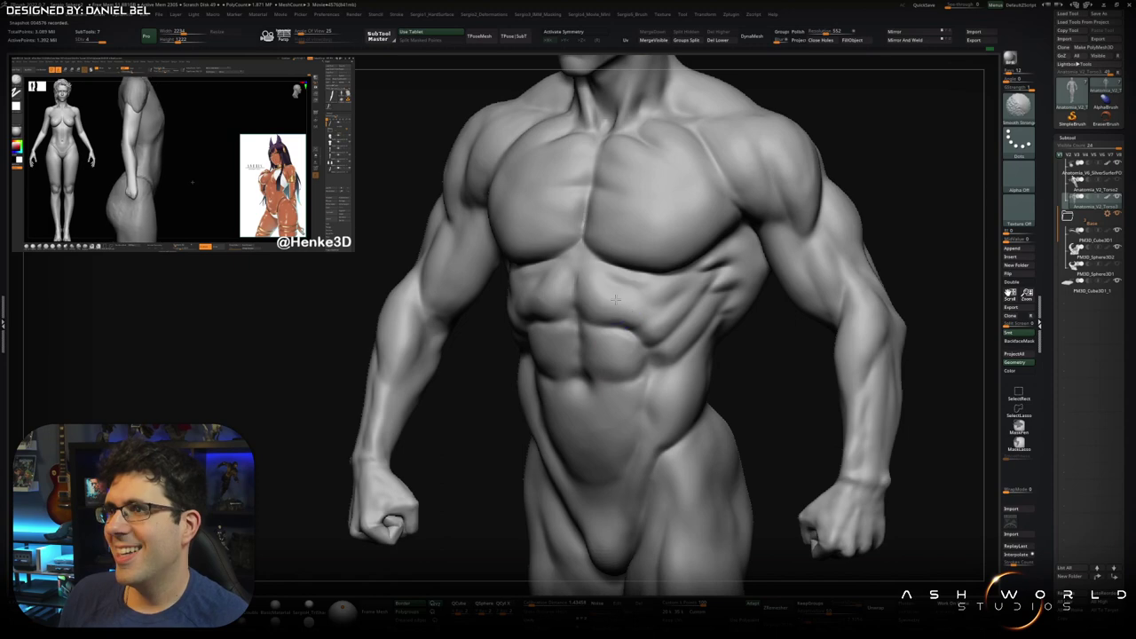
{"action": "mouse_move", "coordinate": [604, 291]}
{"action": "right_mouse_down"}
{"action": "mouse_move", "coordinate": [495, 325]}
{"action": "mouse_move", "coordinate": [473, 349]}
{"action": "mouse_move", "coordinate": [618, 359]}
{"action": "right_mouse_up"}
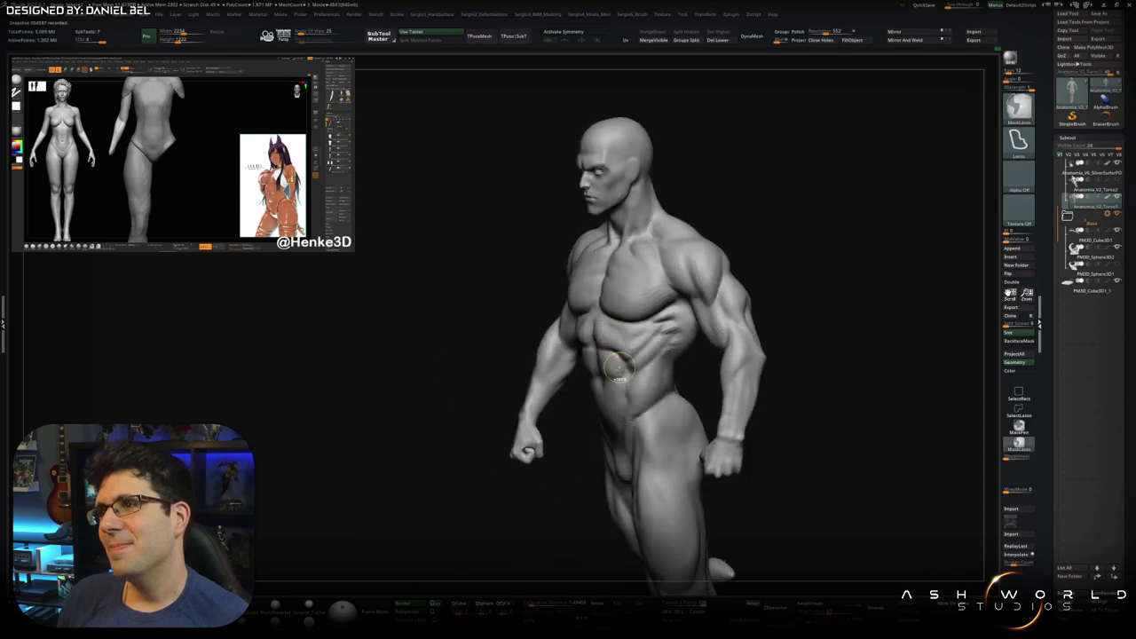
{"action": "mouse_move", "coordinate": [618, 360]}
{"action": "right_mouse_down"}
{"action": "mouse_move", "coordinate": [595, 338]}
{"action": "mouse_move", "coordinate": [581, 348]}
{"action": "right_mouse_up"}
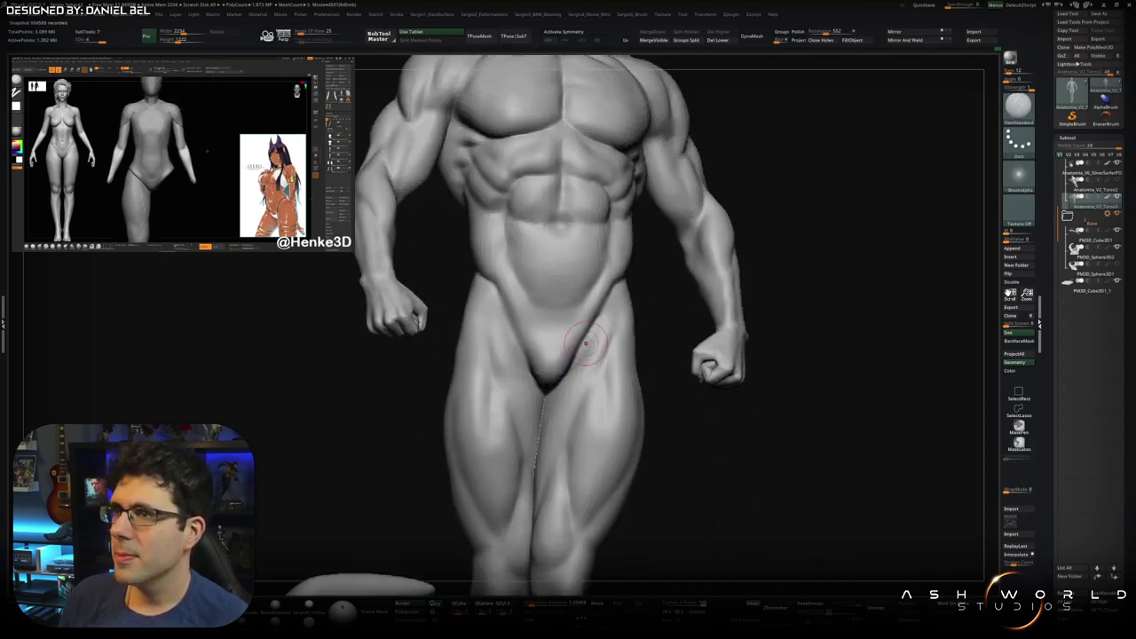
- Orbit to the groin and thighs and Ctrl+Shift-click the thigh polygroup to hide the rest
{"action": "right_click_drag", "start_coordinate": [571, 407], "coordinate": [592, 328]}
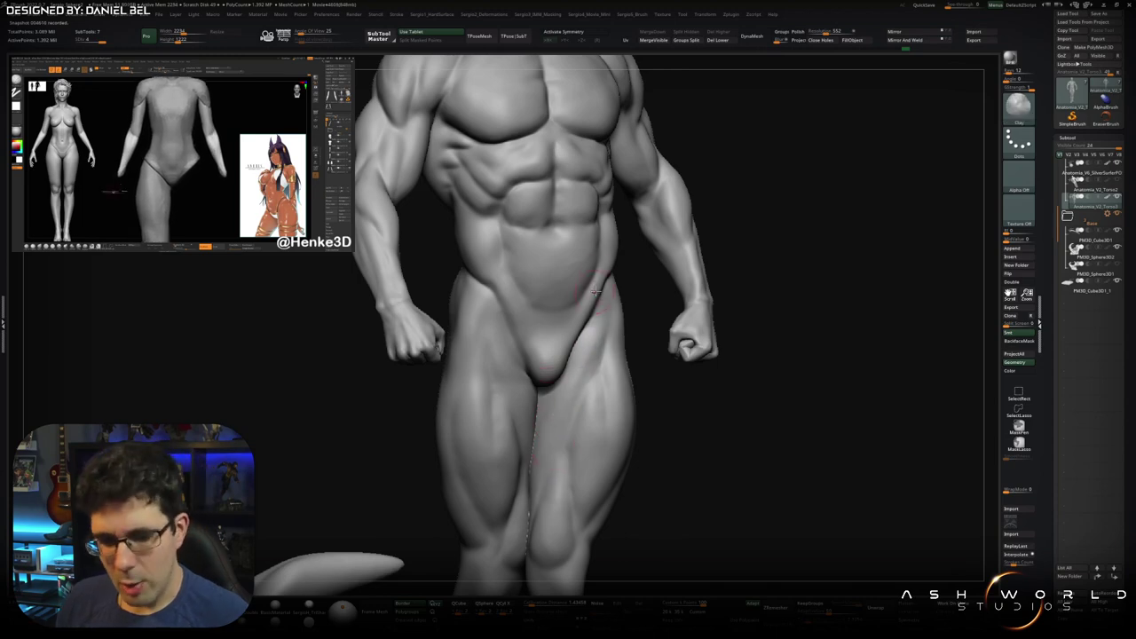
{"action": "right_click_drag", "start_coordinate": [600, 324], "coordinate": [557, 356]}
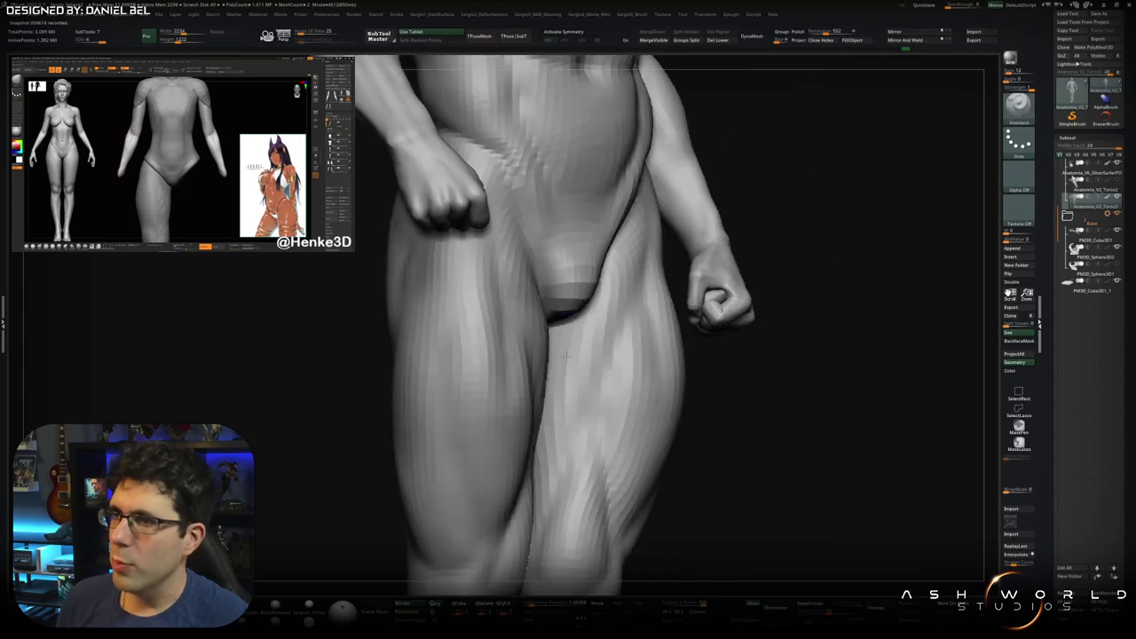
{"action": "mouse_move", "coordinate": [564, 413]}
{"action": "right_mouse_down"}
{"action": "mouse_move", "coordinate": [577, 380]}
{"action": "mouse_move", "coordinate": [563, 360]}
{"action": "mouse_move", "coordinate": [577, 413]}
{"action": "mouse_move", "coordinate": [528, 440]}
{"action": "right_mouse_up"}
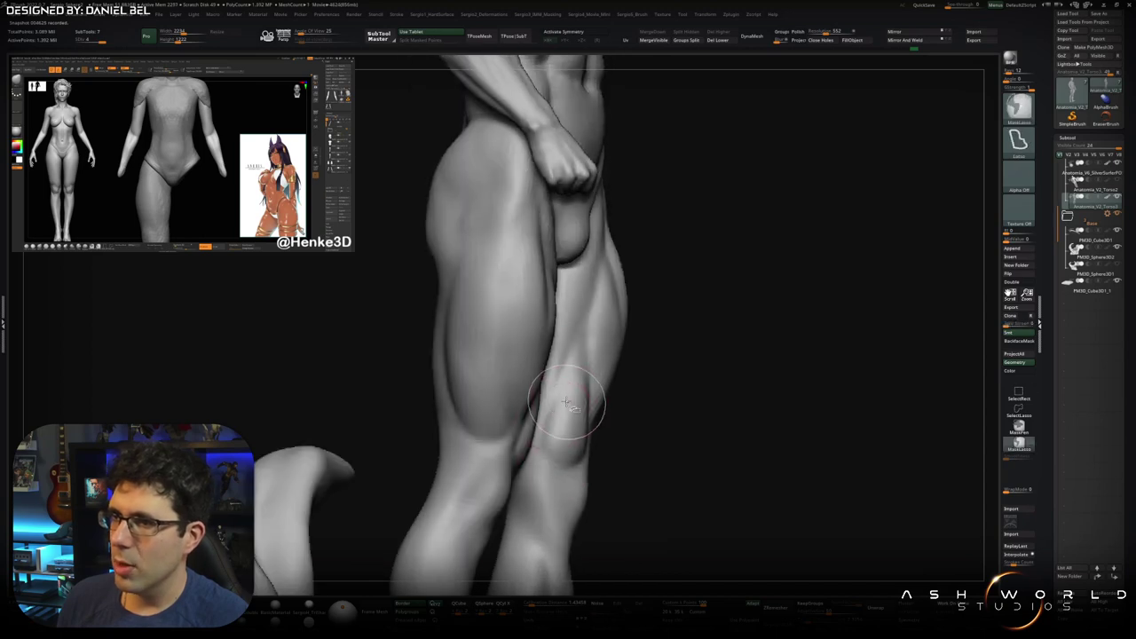
{"action": "left_click", "coordinate": [527, 440], "text": "ctrl+shift"}
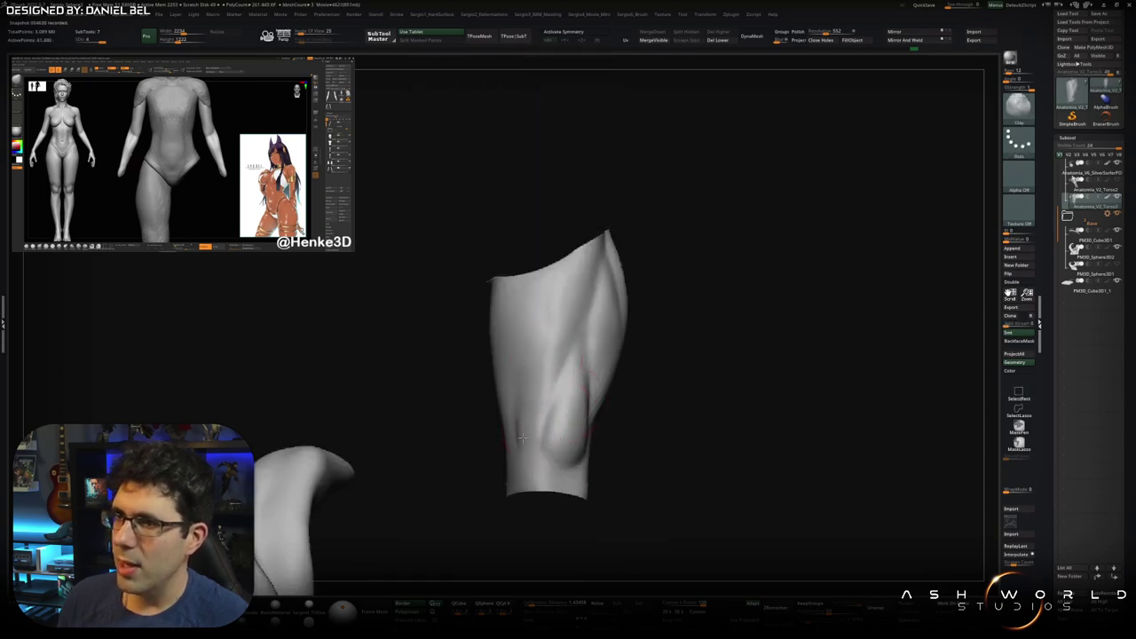
- Carve the isolated leg's quadriceps and knee with Clay and Smooth, then unhide all parts
{"action": "mouse_move", "coordinate": [567, 412]}
{"action": "left_mouse_down"}
{"action": "mouse_move", "coordinate": [616, 338]}
{"action": "mouse_move", "coordinate": [540, 406]}
{"action": "left_mouse_up"}
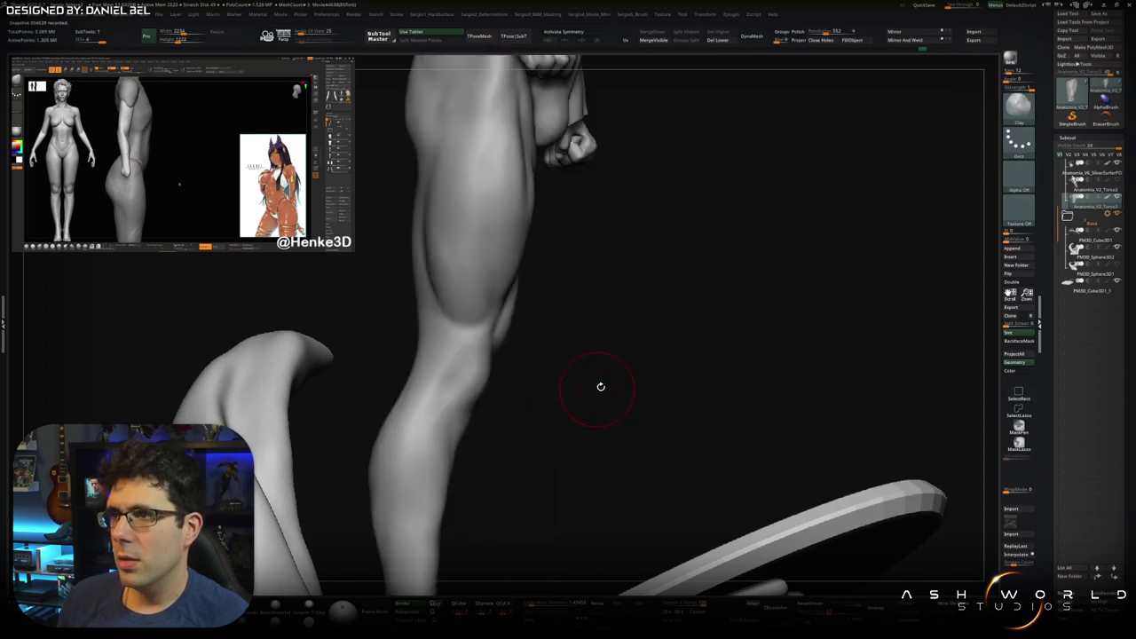
{"action": "key", "text": "ctrl+z"}
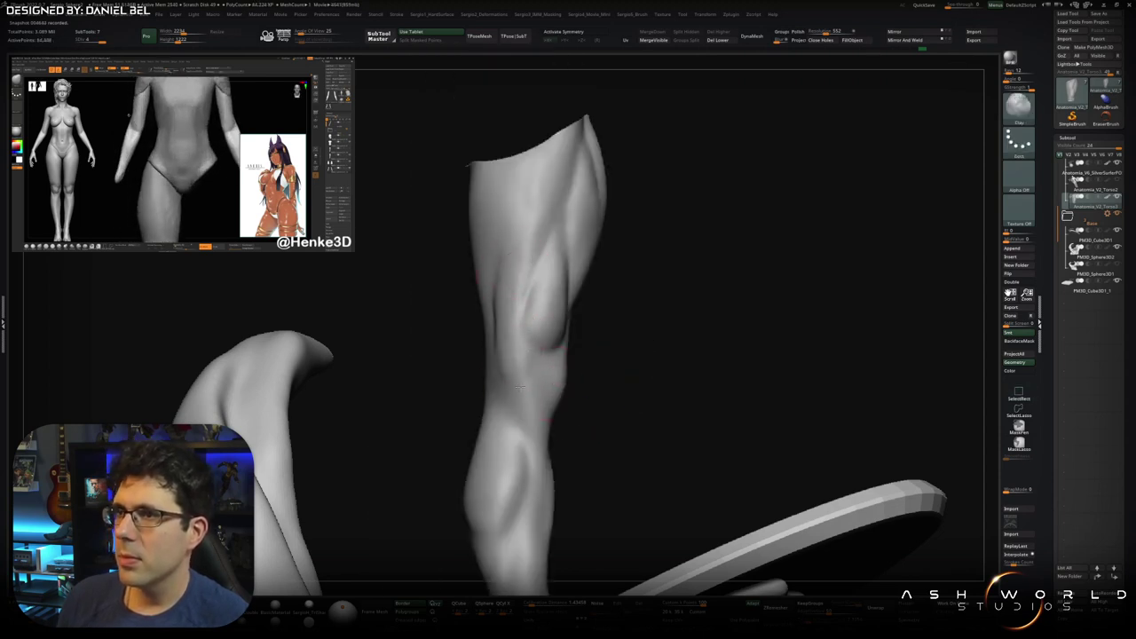
{"action": "left_click_drag", "start_coordinate": [519, 289], "coordinate": [528, 354]}
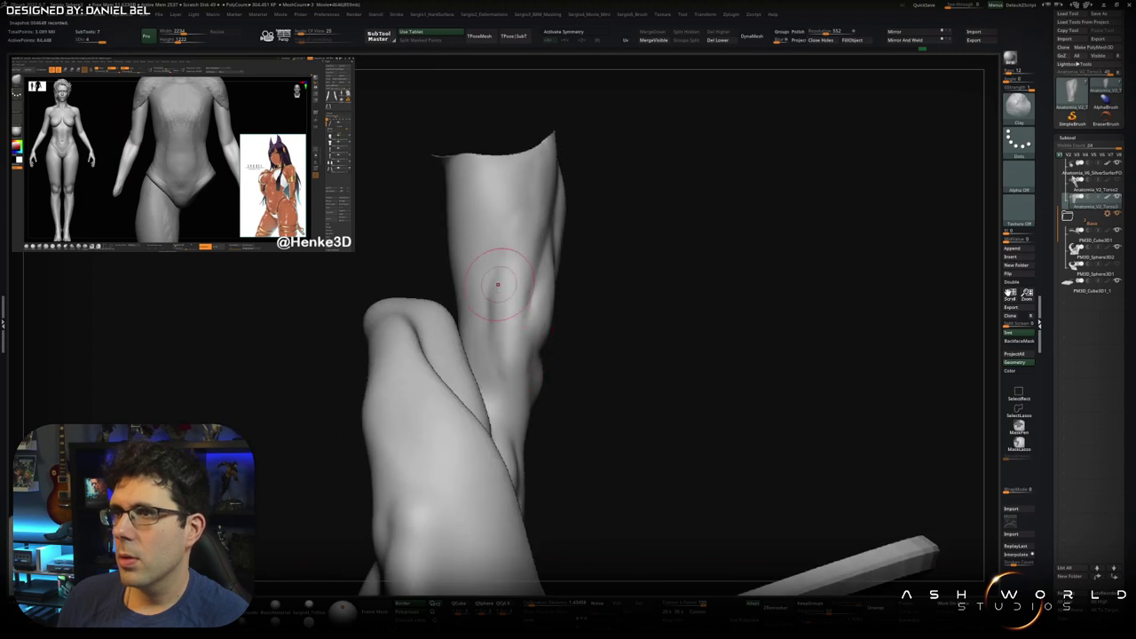
{"action": "left_click_drag", "start_coordinate": [503, 371], "coordinate": [487, 317]}
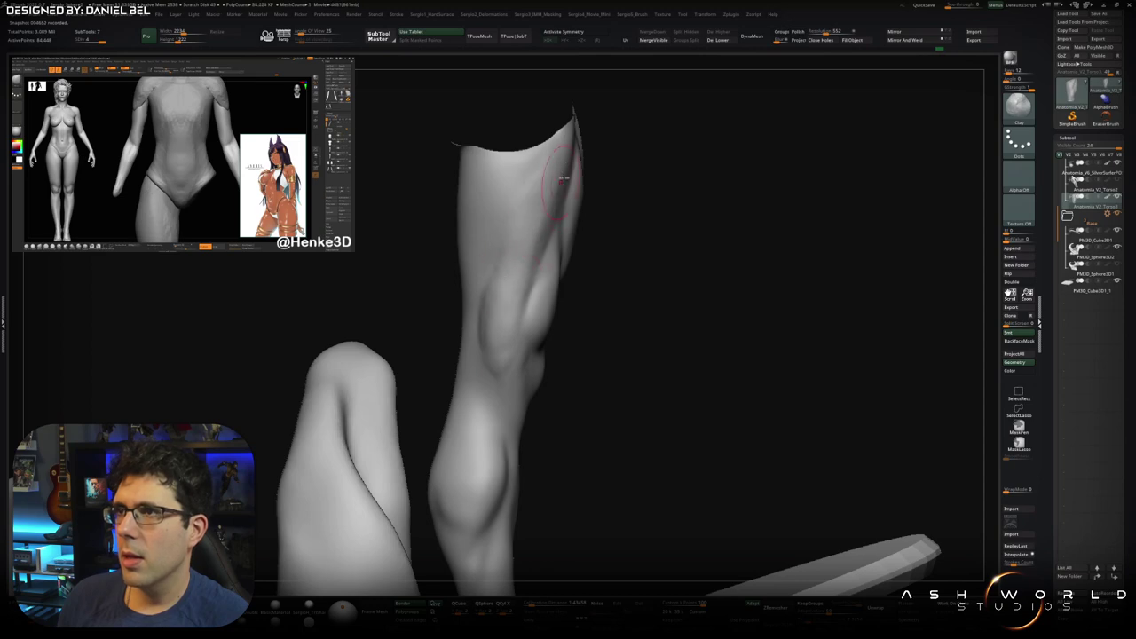
{"action": "mouse_move", "coordinate": [497, 330]}
{"action": "left_mouse_down"}
{"action": "mouse_move", "coordinate": [519, 388]}
{"action": "mouse_move", "coordinate": [547, 412]}
{"action": "mouse_move", "coordinate": [524, 381]}
{"action": "left_mouse_up"}
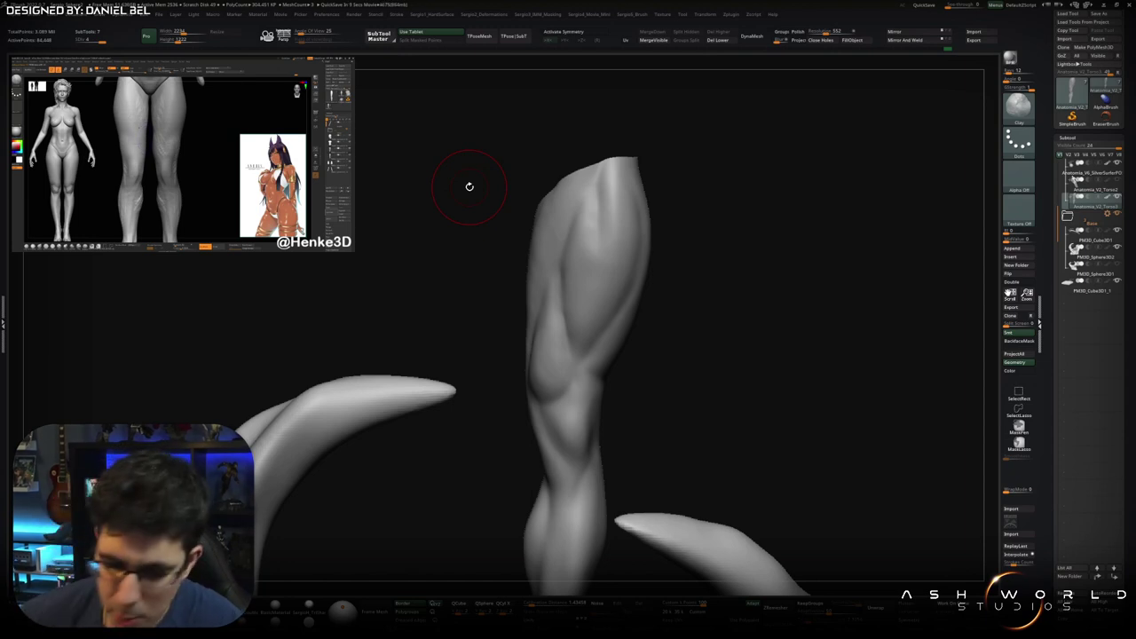
{"action": "mouse_move", "coordinate": [566, 138]}
{"action": "left_mouse_down"}
{"action": "mouse_move", "coordinate": [684, 246]}
{"action": "mouse_move", "coordinate": [540, 347]}
{"action": "mouse_move", "coordinate": [532, 413]}
{"action": "left_mouse_up"}
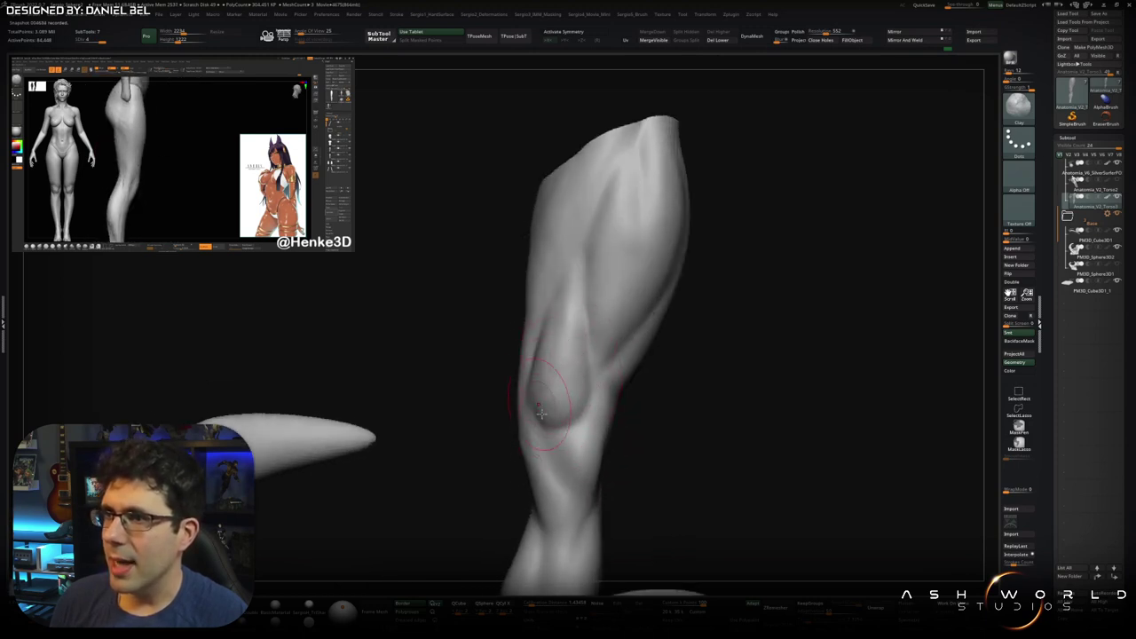
{"action": "mouse_move", "coordinate": [559, 317]}
{"action": "left_mouse_down"}
{"action": "mouse_move", "coordinate": [538, 358]}
{"action": "mouse_move", "coordinate": [544, 348]}
{"action": "left_mouse_up"}
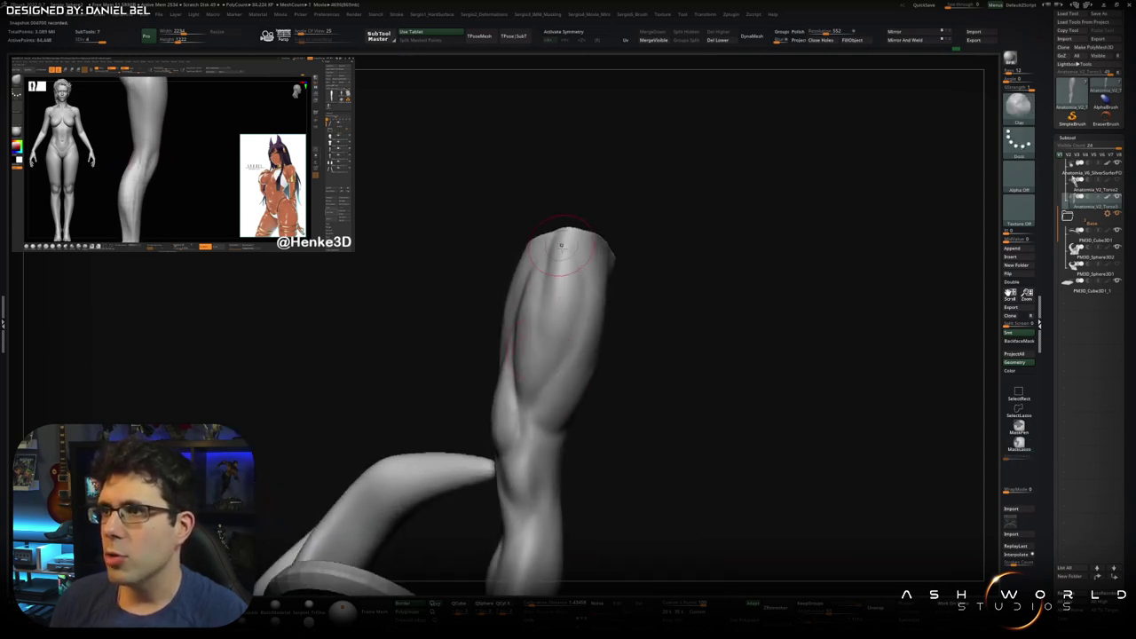
{"action": "left_click_drag", "start_coordinate": [565, 216], "coordinate": [568, 309]}
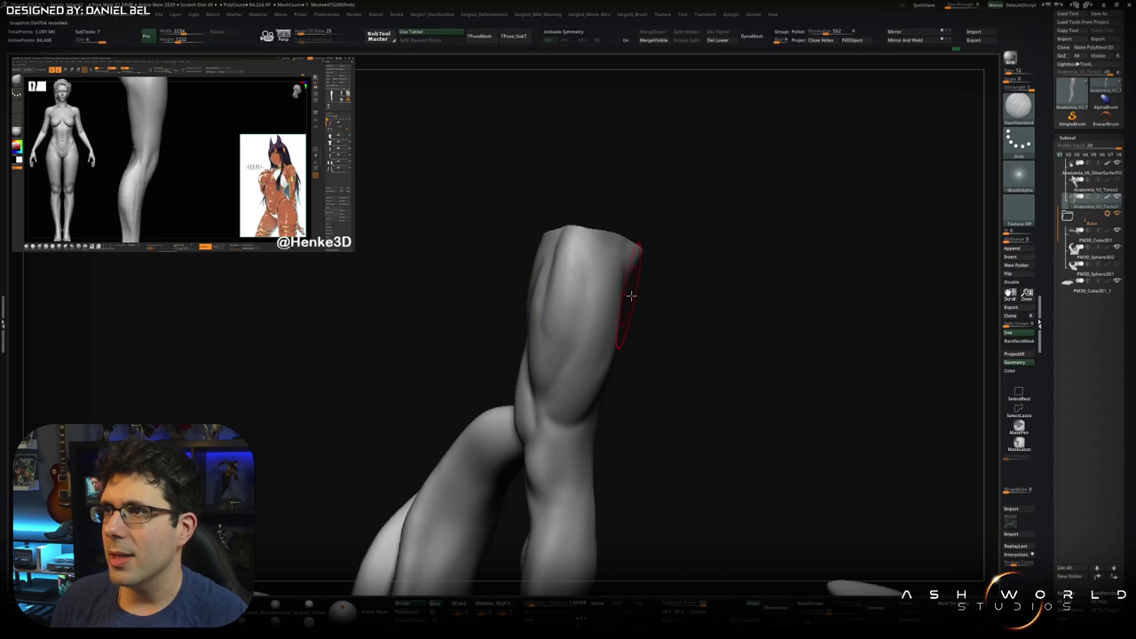
{"action": "left_click", "coordinate": [654, 334], "text": "ctrl+shift"}
- Bring the torso back beside the thigh and refine the thigh muscle forms
{"action": "left_click", "coordinate": [656, 244], "text": "ctrl+alt+shift"}
{"action": "left_click", "coordinate": [693, 359], "text": "ctrl+shift"}
{"action": "mouse_move", "coordinate": [693, 359]}
{"action": "left_mouse_down"}
{"action": "mouse_move", "coordinate": [578, 296]}
{"action": "mouse_move", "coordinate": [579, 284]}
{"action": "left_mouse_up"}
{"action": "key", "text": "space"}
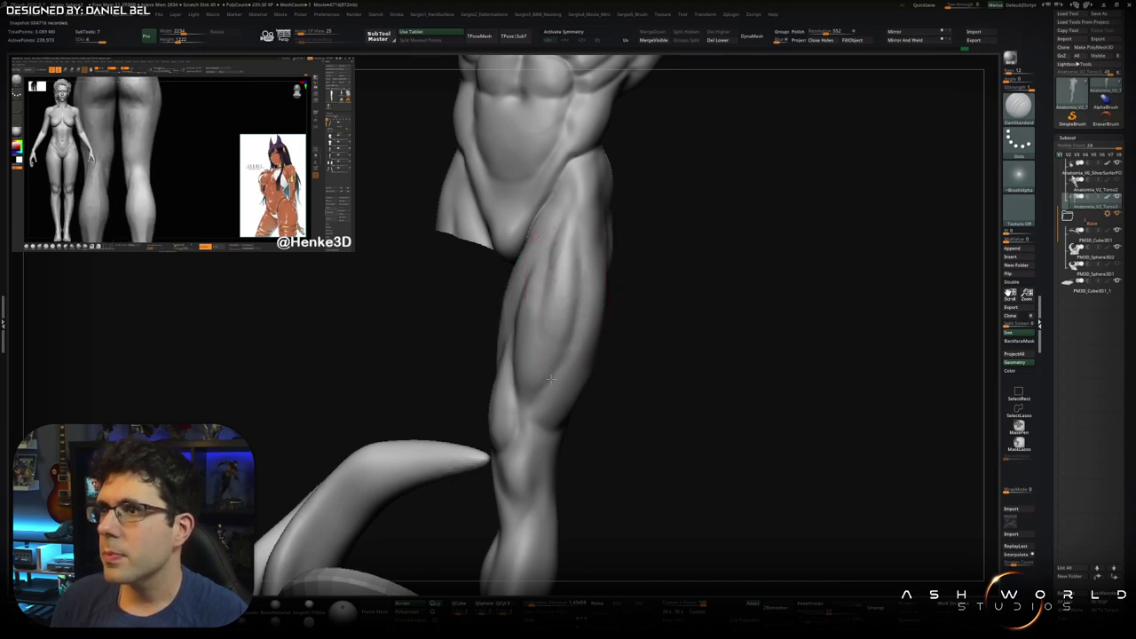
{"action": "left_click_drag", "start_coordinate": [546, 428], "coordinate": [540, 377]}
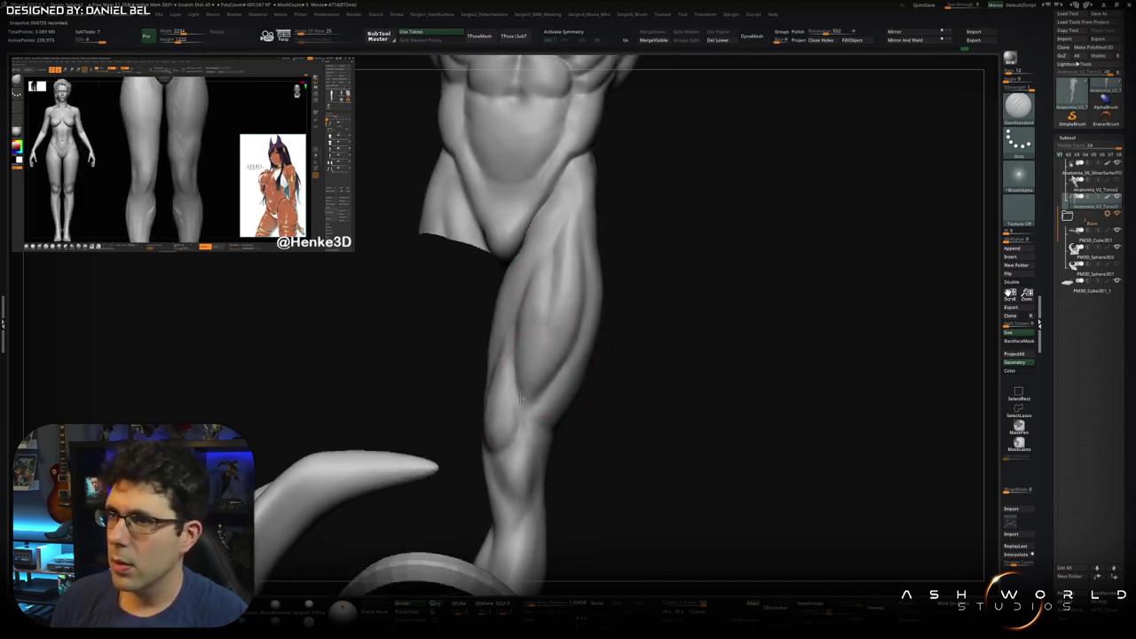
{"action": "mouse_move", "coordinate": [621, 364]}
{"action": "left_mouse_down"}
{"action": "mouse_move", "coordinate": [612, 378]}
{"action": "mouse_move", "coordinate": [552, 236]}
{"action": "mouse_move", "coordinate": [549, 266]}
{"action": "left_mouse_up"}
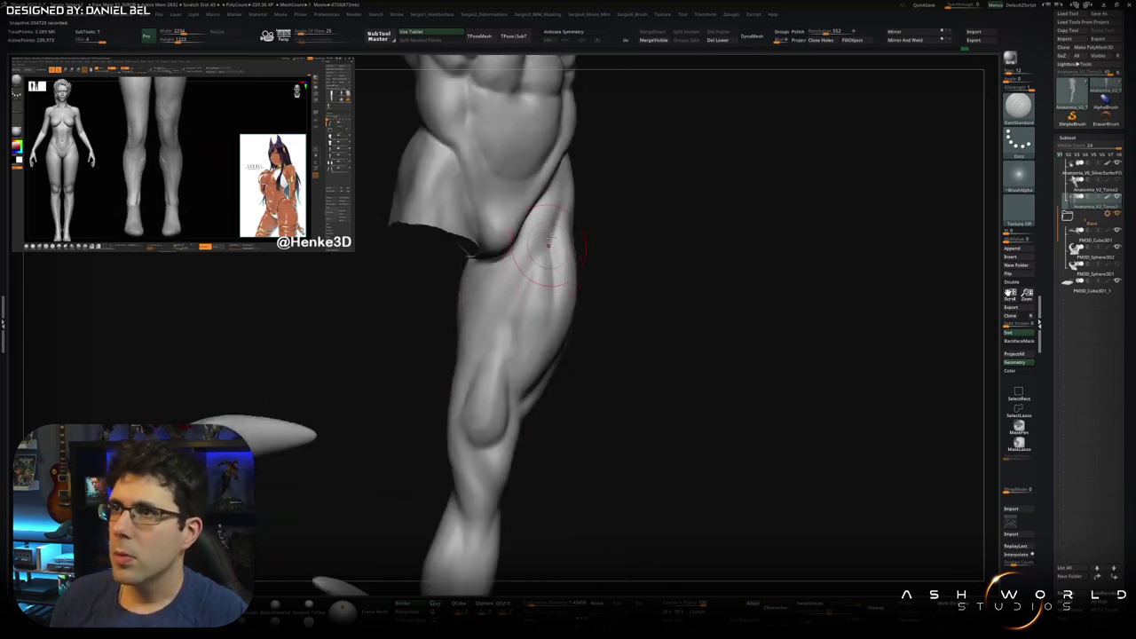
- Refine the hamstring, hip and glute shapes while orbiting around the upper leg
{"action": "left_click_drag", "start_coordinate": [500, 324], "coordinate": [515, 295]}
{"action": "mouse_move", "coordinate": [503, 414]}
{"action": "left_mouse_down"}
{"action": "mouse_move", "coordinate": [516, 364]}
{"action": "mouse_move", "coordinate": [499, 369]}
{"action": "mouse_move", "coordinate": [494, 381]}
{"action": "mouse_move", "coordinate": [568, 388]}
{"action": "mouse_move", "coordinate": [522, 381]}
{"action": "mouse_move", "coordinate": [506, 393]}
{"action": "mouse_move", "coordinate": [513, 410]}
{"action": "mouse_move", "coordinate": [481, 476]}
{"action": "mouse_move", "coordinate": [468, 426]}
{"action": "left_mouse_up"}
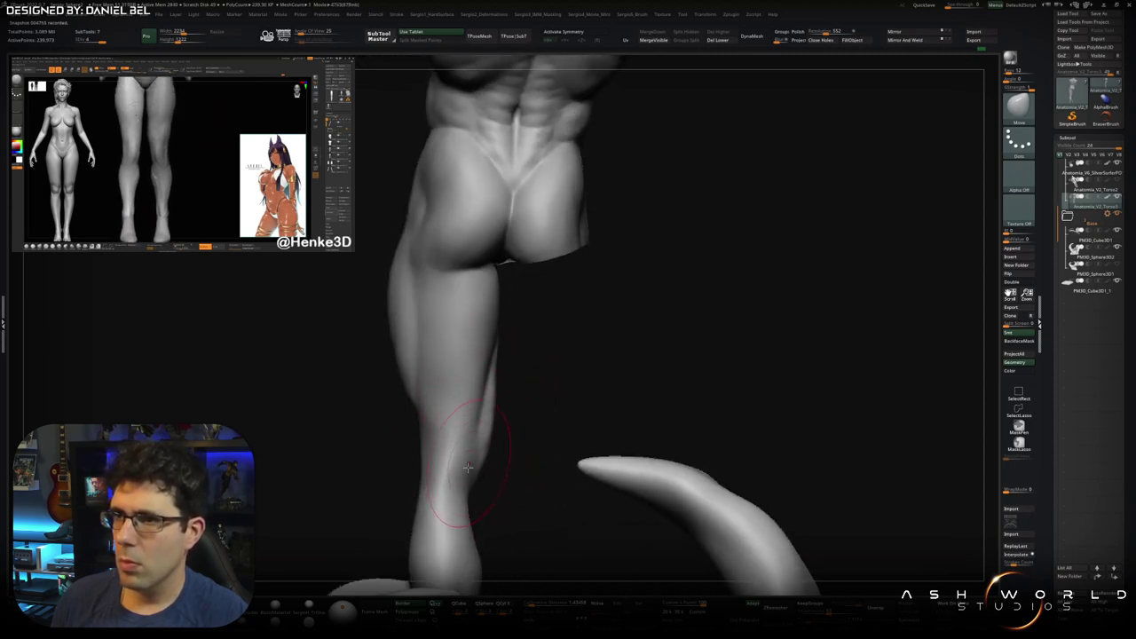
{"action": "mouse_move", "coordinate": [438, 486]}
{"action": "left_mouse_down"}
{"action": "mouse_move", "coordinate": [471, 432]}
{"action": "mouse_move", "coordinate": [445, 410]}
{"action": "left_mouse_up"}
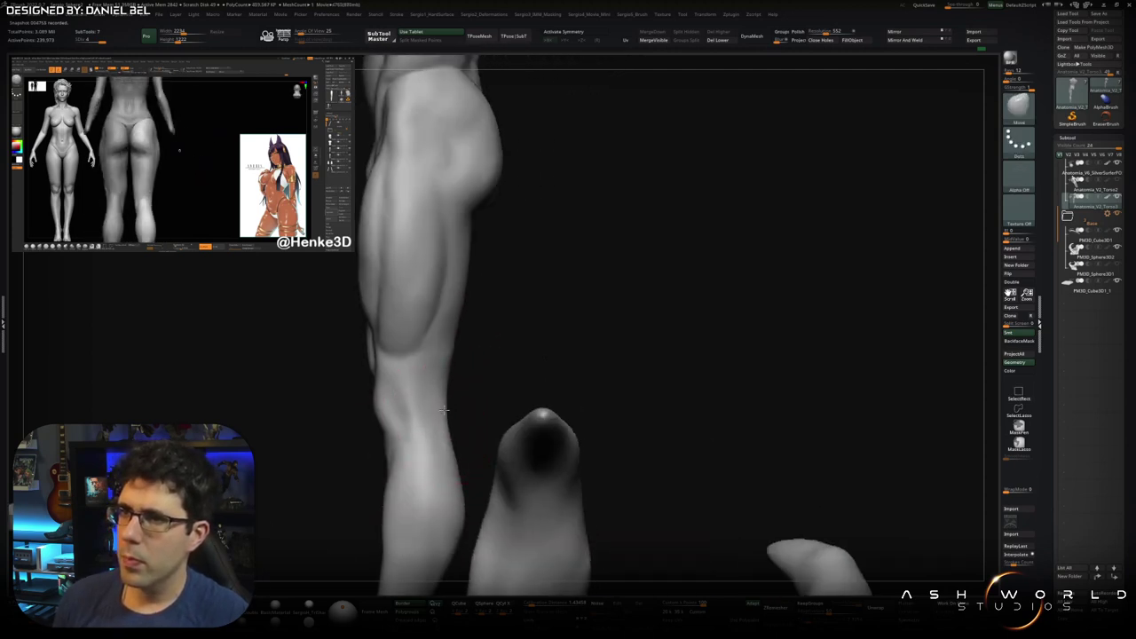
{"action": "mouse_move", "coordinate": [454, 408]}
{"action": "left_mouse_down"}
{"action": "mouse_move", "coordinate": [452, 426]}
{"action": "mouse_move", "coordinate": [440, 383]}
{"action": "left_mouse_up"}
{"action": "left_click_drag", "start_coordinate": [421, 456], "coordinate": [424, 441]}
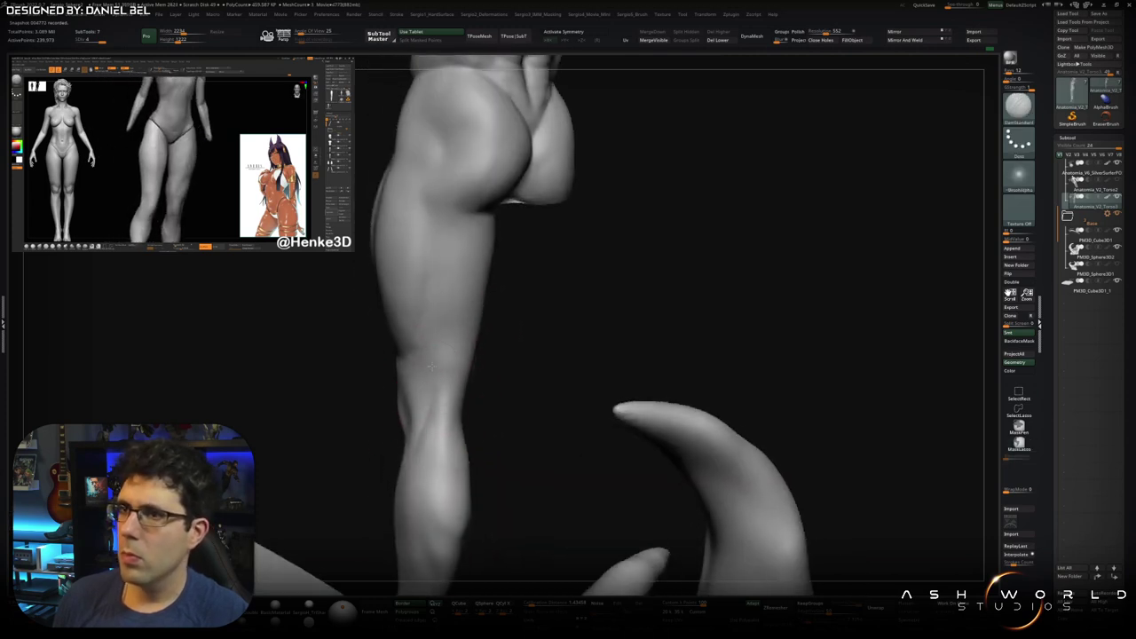
{"action": "left_click_drag", "start_coordinate": [463, 307], "coordinate": [491, 467]}
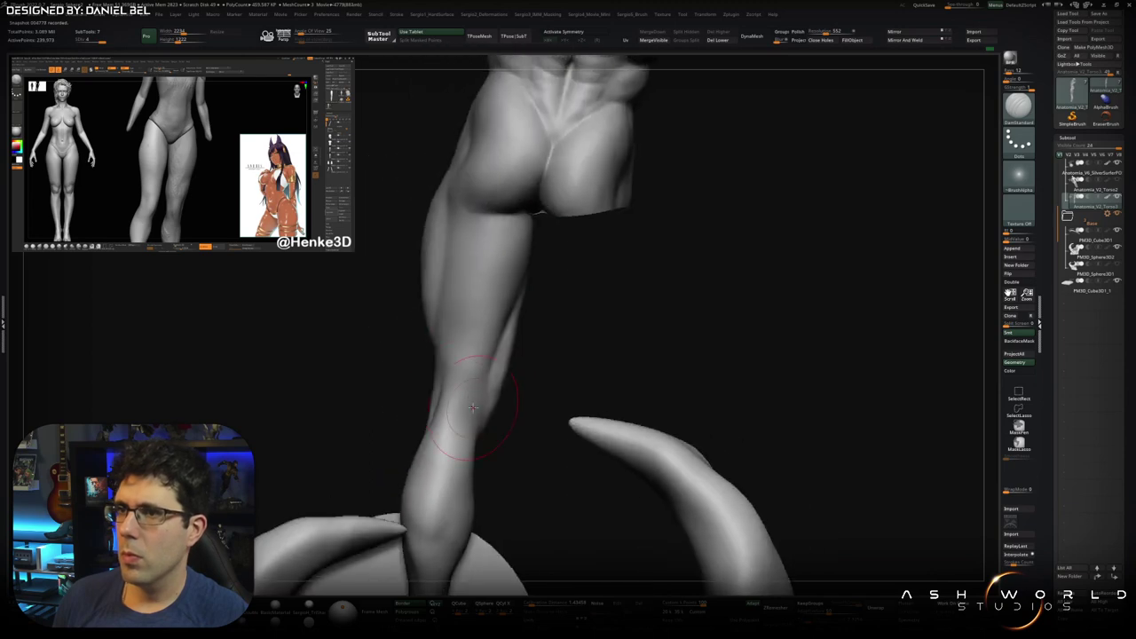
{"action": "mouse_move", "coordinate": [491, 468]}
{"action": "left_mouse_down"}
{"action": "mouse_move", "coordinate": [493, 406]}
{"action": "mouse_move", "coordinate": [529, 309]}
{"action": "left_mouse_up"}
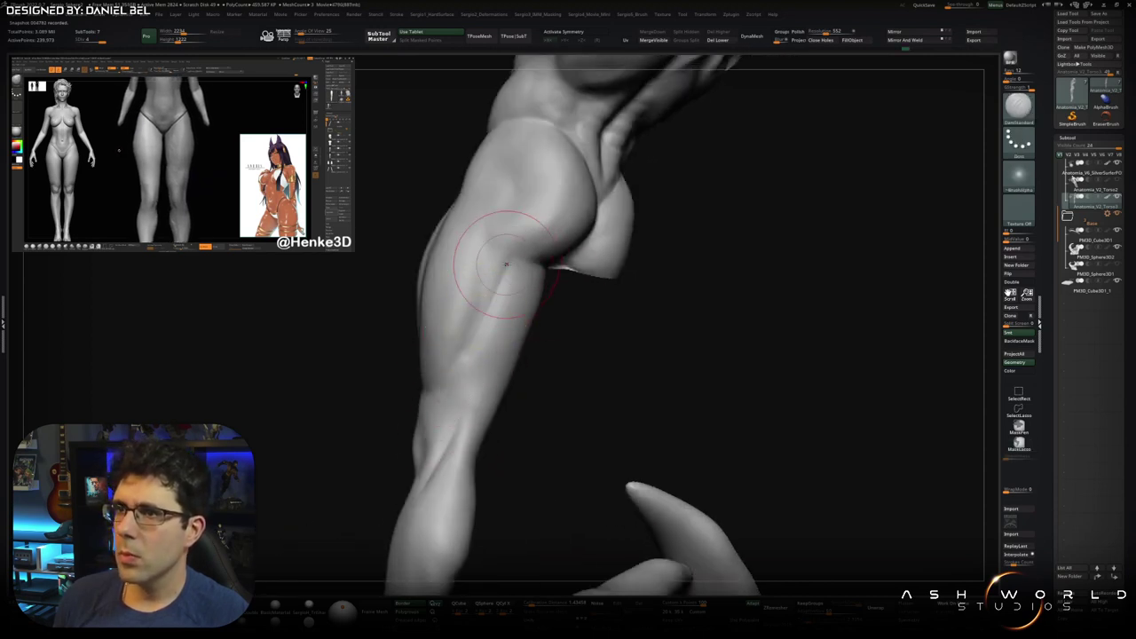
- Build up the kneecap and surrounding knee muscles with Clay, working around both knees
{"action": "mouse_move", "coordinate": [530, 311]}
{"action": "left_mouse_down"}
{"action": "mouse_move", "coordinate": [455, 379]}
{"action": "mouse_move", "coordinate": [423, 442]}
{"action": "left_mouse_up"}
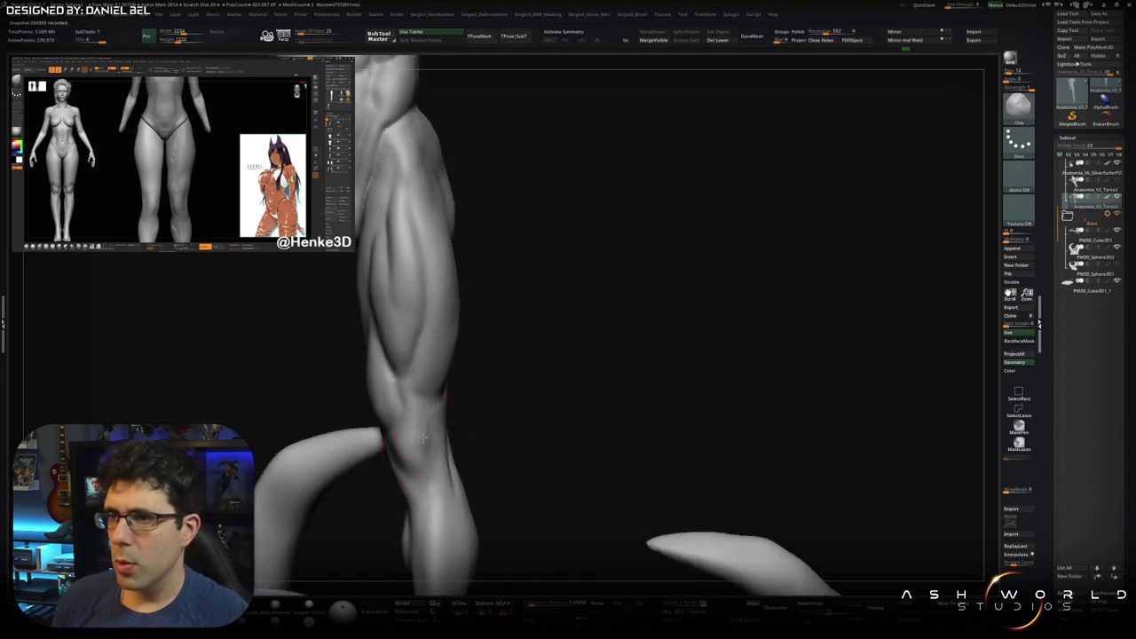
{"action": "mouse_move", "coordinate": [423, 458]}
{"action": "left_mouse_down"}
{"action": "mouse_move", "coordinate": [434, 385]}
{"action": "mouse_move", "coordinate": [443, 404]}
{"action": "left_mouse_up"}
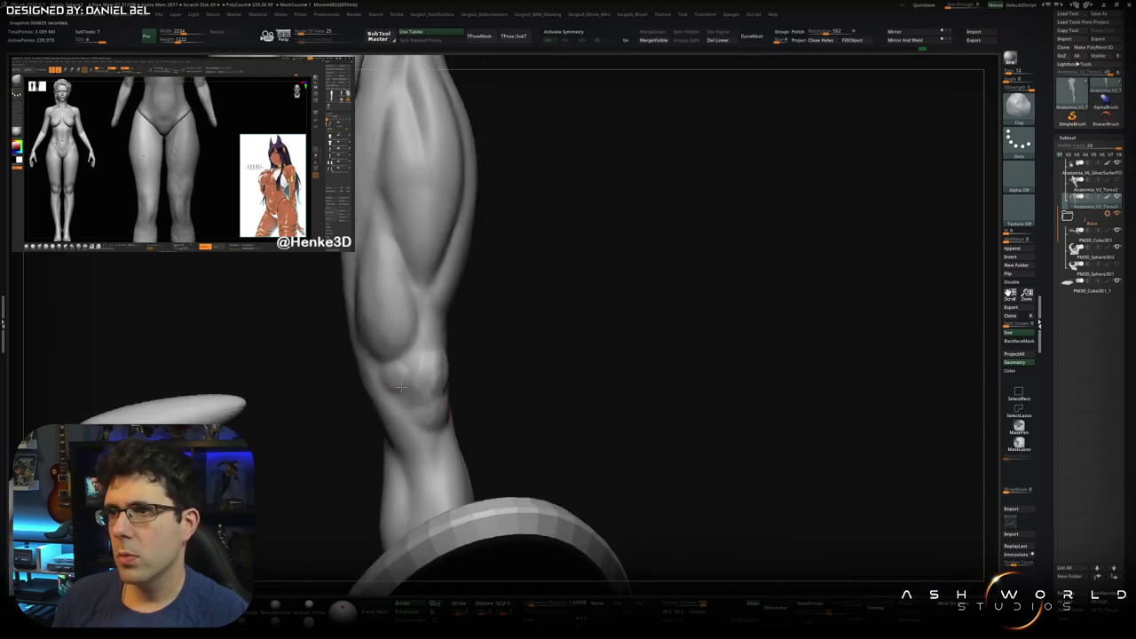
{"action": "left_click_drag", "start_coordinate": [401, 388], "coordinate": [445, 367]}
{"action": "left_click_drag", "start_coordinate": [481, 407], "coordinate": [477, 398]}
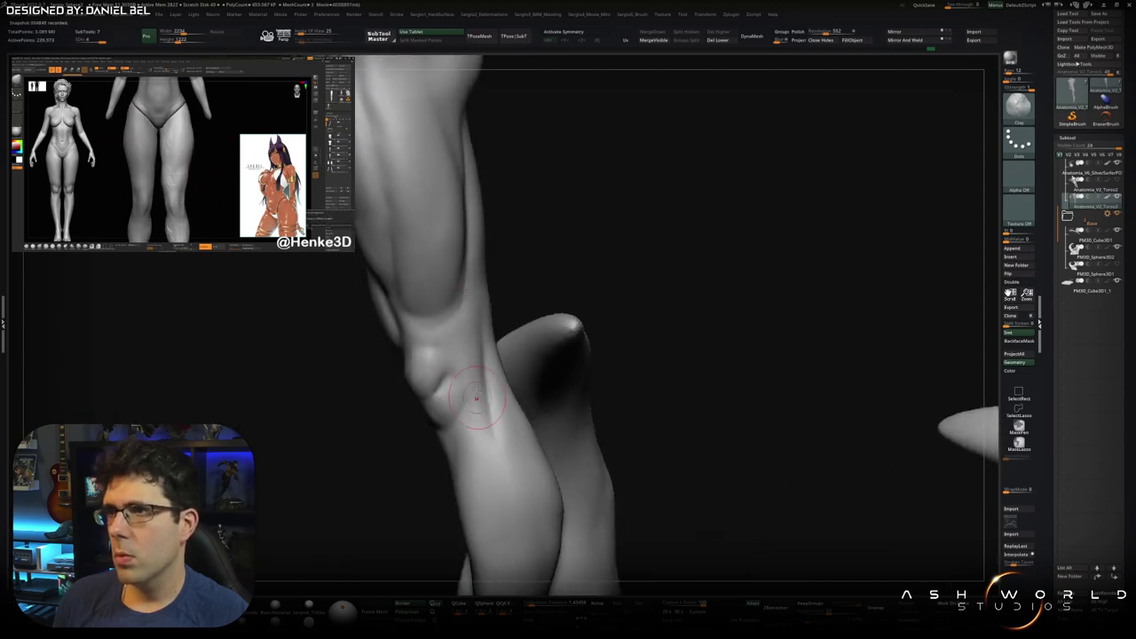
{"action": "left_click_drag", "start_coordinate": [479, 307], "coordinate": [479, 382]}
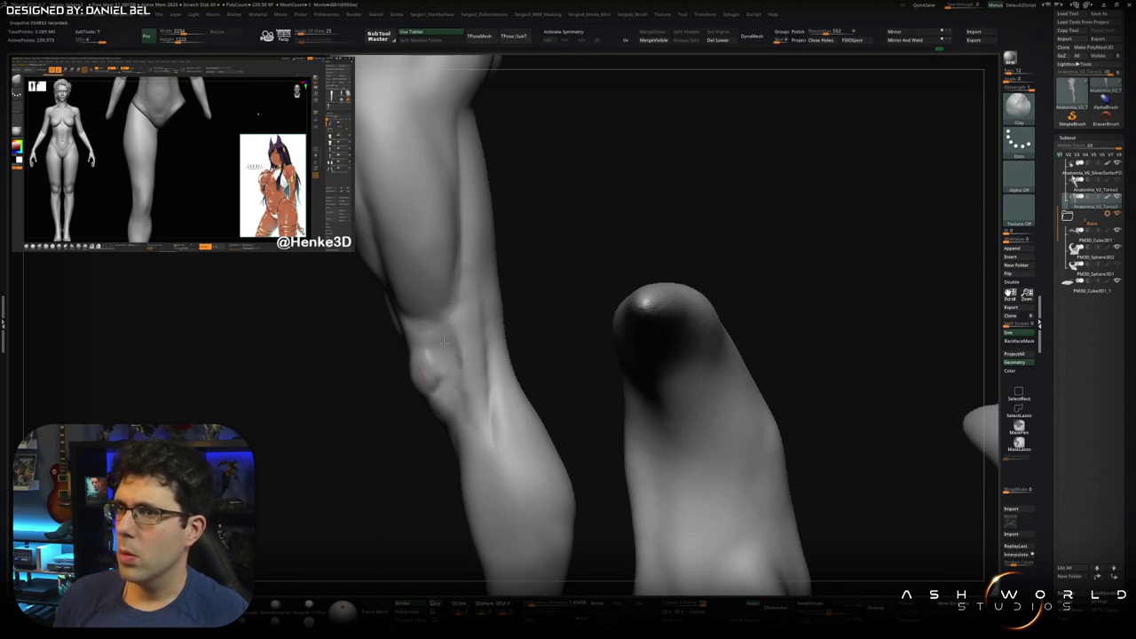
{"action": "left_click_drag", "start_coordinate": [436, 368], "coordinate": [445, 359]}
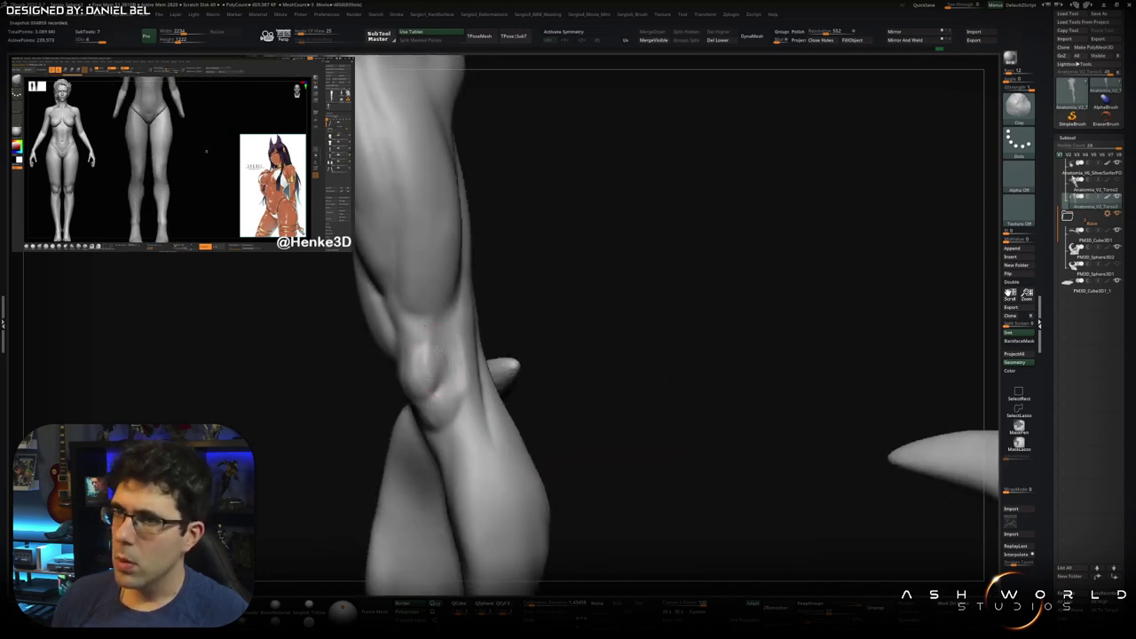
{"action": "mouse_move", "coordinate": [444, 359]}
{"action": "left_mouse_down"}
{"action": "mouse_move", "coordinate": [483, 427]}
{"action": "mouse_move", "coordinate": [409, 325]}
{"action": "mouse_move", "coordinate": [430, 346]}
{"action": "mouse_move", "coordinate": [497, 270]}
{"action": "left_mouse_up"}
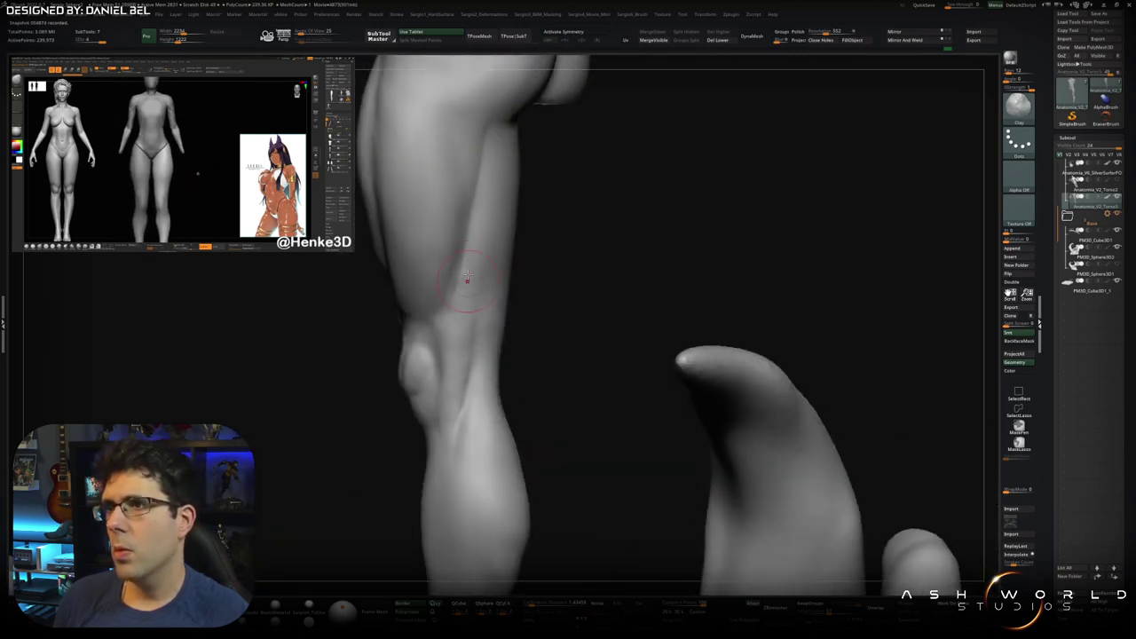
{"action": "mouse_move", "coordinate": [463, 436]}
{"action": "left_mouse_down"}
{"action": "mouse_move", "coordinate": [482, 393]}
{"action": "mouse_move", "coordinate": [479, 445]}
{"action": "mouse_move", "coordinate": [474, 406]}
{"action": "mouse_move", "coordinate": [471, 426]}
{"action": "mouse_move", "coordinate": [479, 417]}
{"action": "mouse_move", "coordinate": [447, 368]}
{"action": "left_mouse_up"}
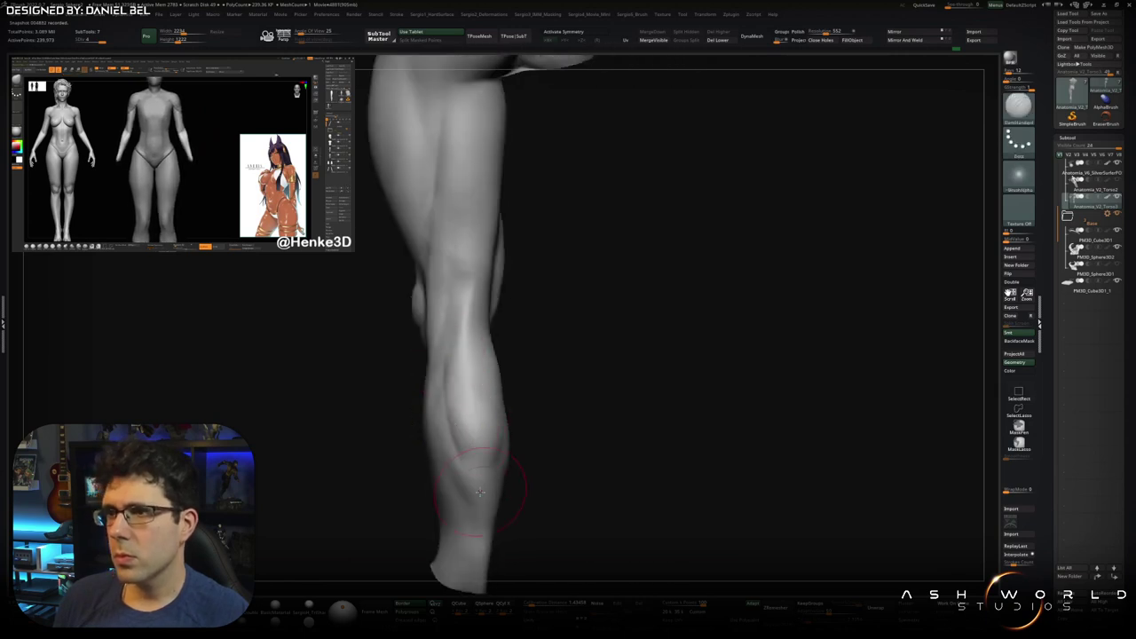
- Carve fine striation lines into the calf with DamStandard
{"action": "mouse_move", "coordinate": [493, 491]}
{"action": "left_mouse_down"}
{"action": "mouse_move", "coordinate": [459, 477]}
{"action": "mouse_move", "coordinate": [453, 444]}
{"action": "left_mouse_up"}
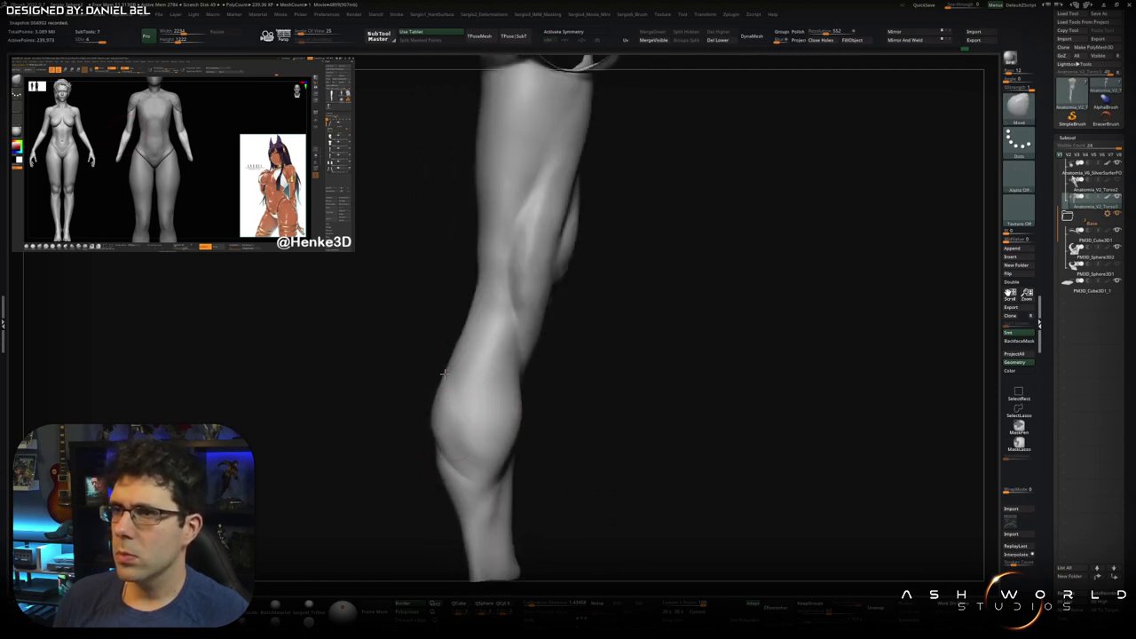
{"action": "mouse_move", "coordinate": [468, 312]}
{"action": "left_mouse_down"}
{"action": "mouse_move", "coordinate": [550, 312]}
{"action": "mouse_move", "coordinate": [506, 266]}
{"action": "mouse_move", "coordinate": [464, 282]}
{"action": "mouse_move", "coordinate": [468, 266]}
{"action": "left_mouse_up"}
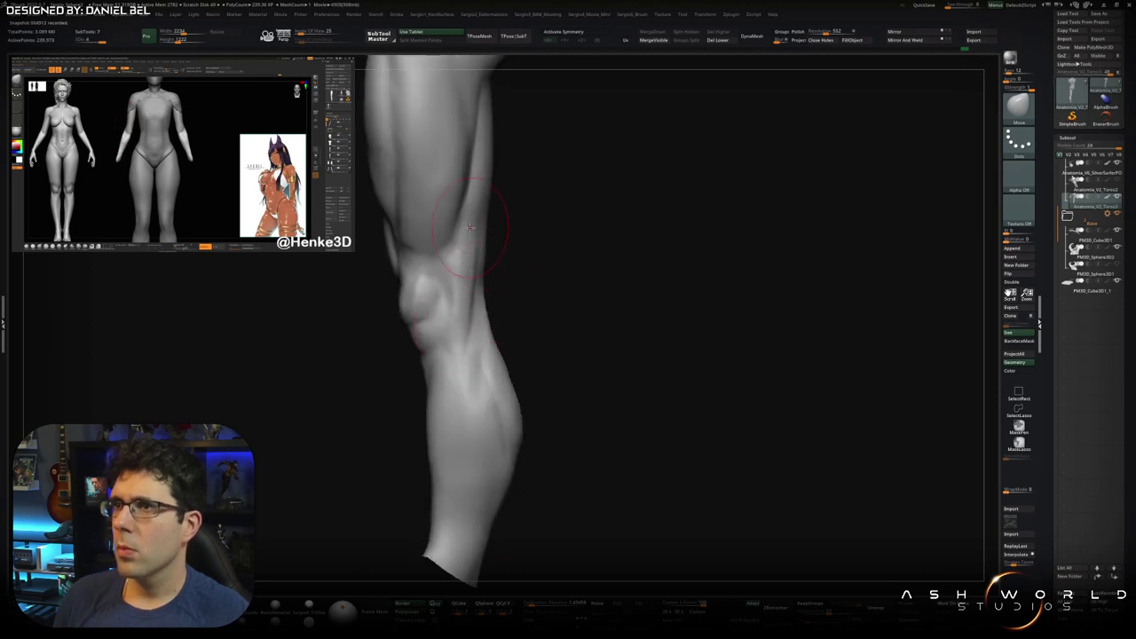
{"action": "mouse_move", "coordinate": [471, 226]}
{"action": "left_mouse_down"}
{"action": "mouse_move", "coordinate": [460, 366]}
{"action": "mouse_move", "coordinate": [470, 381]}
{"action": "left_mouse_up"}
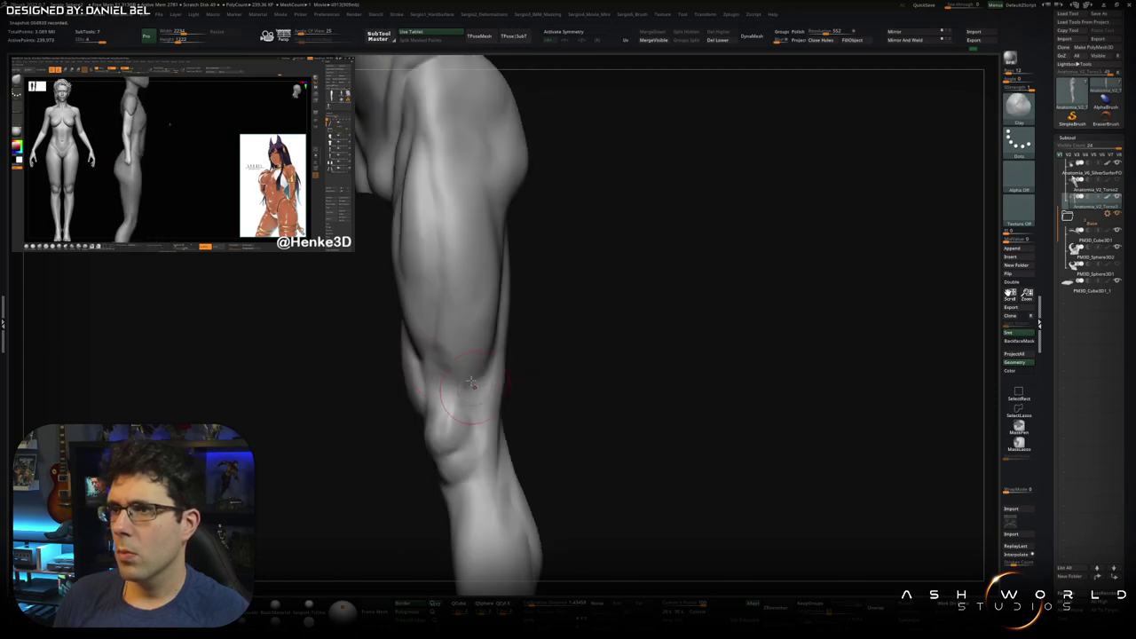
{"action": "mouse_move", "coordinate": [470, 382]}
{"action": "left_mouse_down"}
{"action": "mouse_move", "coordinate": [417, 357]}
{"action": "mouse_move", "coordinate": [459, 394]}
{"action": "mouse_move", "coordinate": [439, 428]}
{"action": "left_mouse_up"}
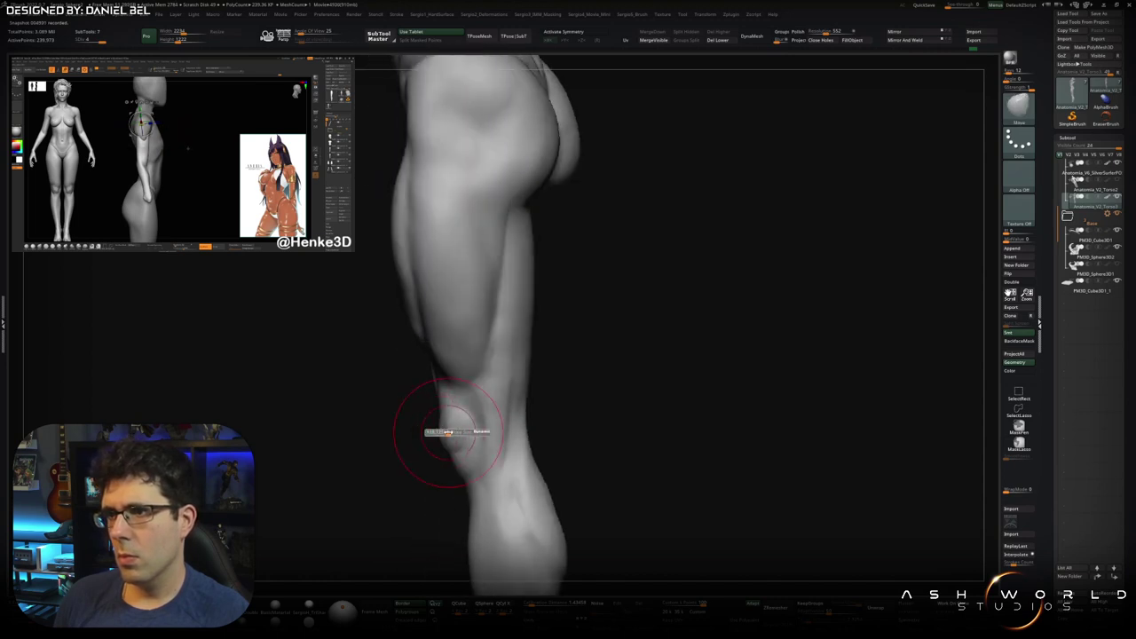
{"action": "left_click_drag", "start_coordinate": [418, 405], "coordinate": [482, 375]}
{"action": "key", "text": "b"}
{"action": "key", "text": "d"}
{"action": "key", "text": "s"}
{"action": "mouse_move", "coordinate": [475, 342]}
{"action": "left_mouse_down"}
{"action": "mouse_move", "coordinate": [451, 398]}
{"action": "mouse_move", "coordinate": [451, 466]}
{"action": "left_mouse_up"}
{"action": "mouse_move", "coordinate": [451, 465]}
{"action": "right_mouse_down"}
{"action": "mouse_move", "coordinate": [470, 470]}
{"action": "mouse_move", "coordinate": [458, 313]}
{"action": "mouse_move", "coordinate": [470, 303]}
{"action": "right_mouse_up"}
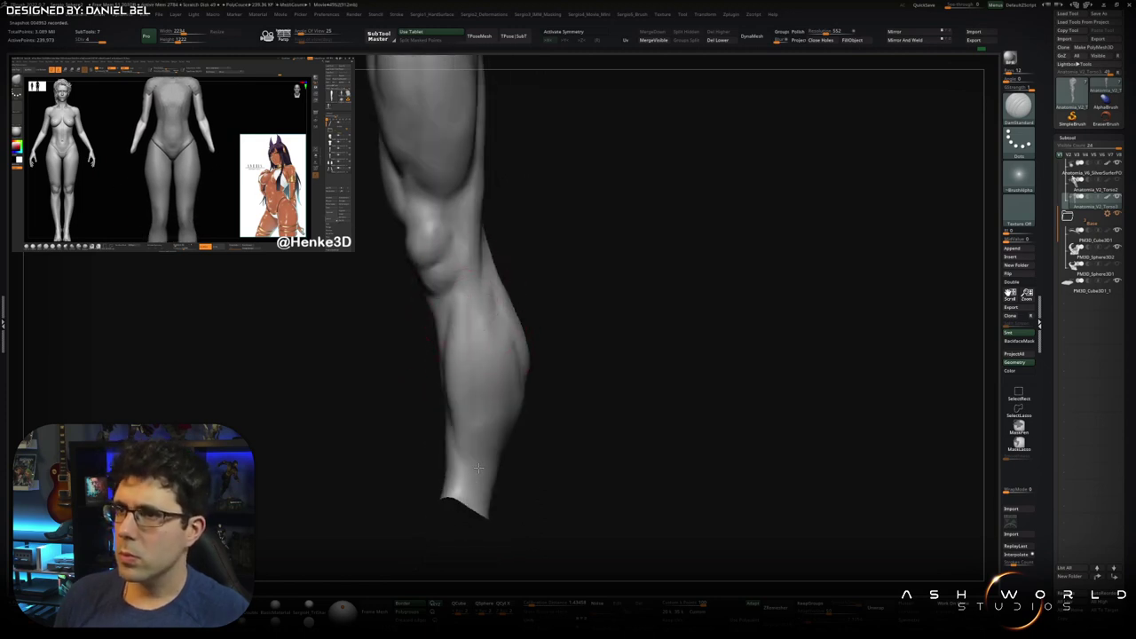
{"action": "right_click_drag", "start_coordinate": [482, 424], "coordinate": [468, 257]}
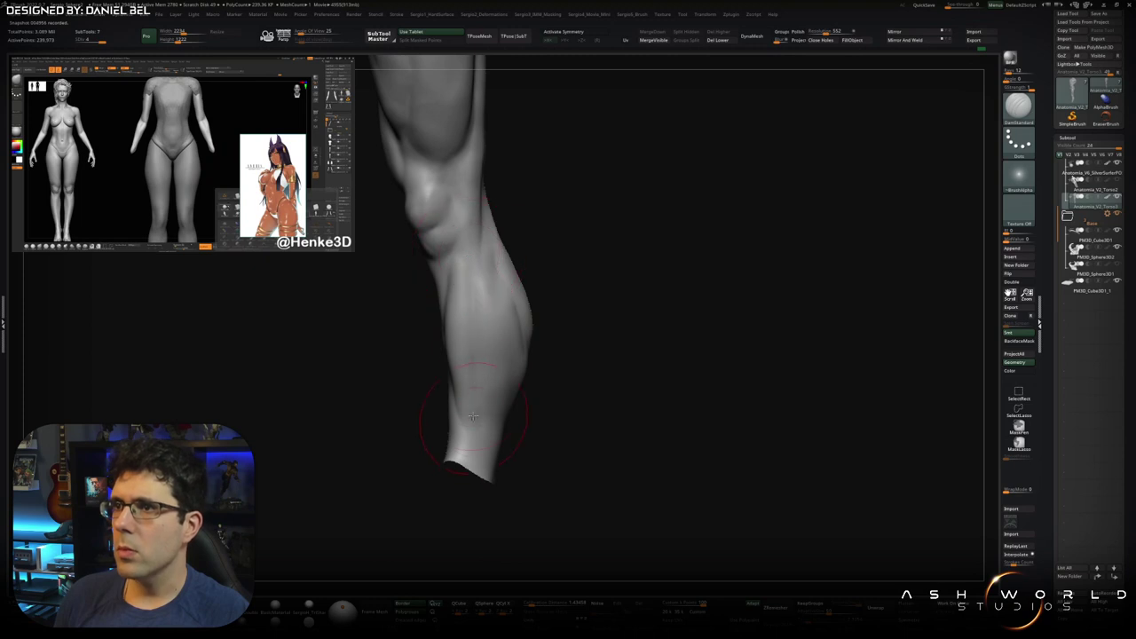
- Build up the calf muscles with Clay and ClayBuildup, smoothing the surface
{"action": "key", "text": "b"}
{"action": "key", "text": "c"}
{"action": "key", "text": "l"}
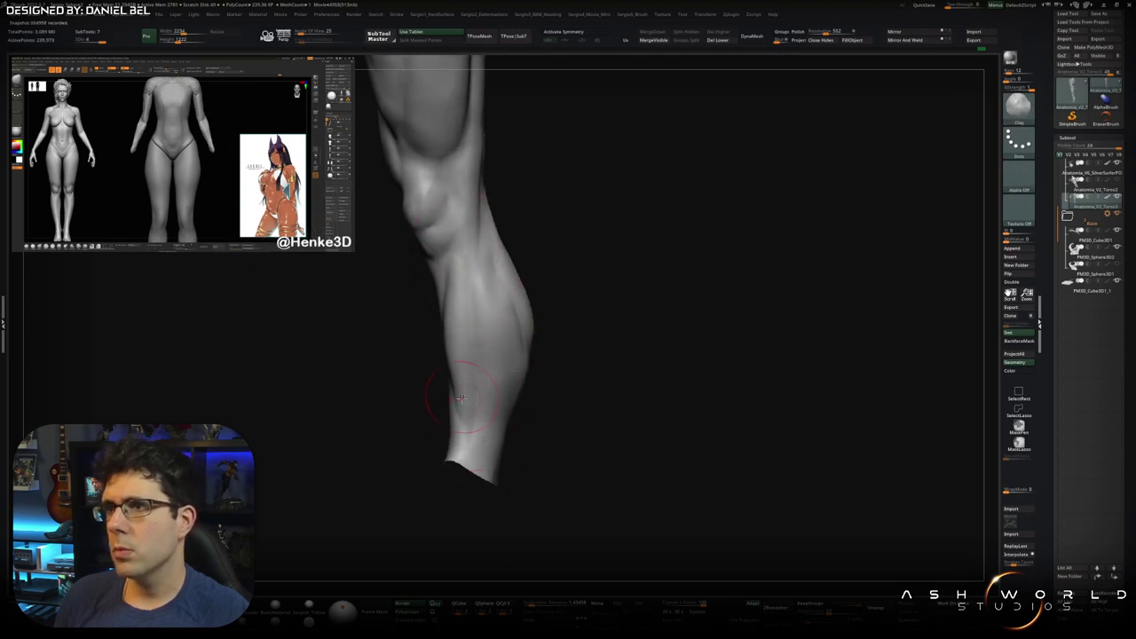
{"action": "key", "text": "b"}
{"action": "key", "text": "c"}
{"action": "key", "text": "b"}
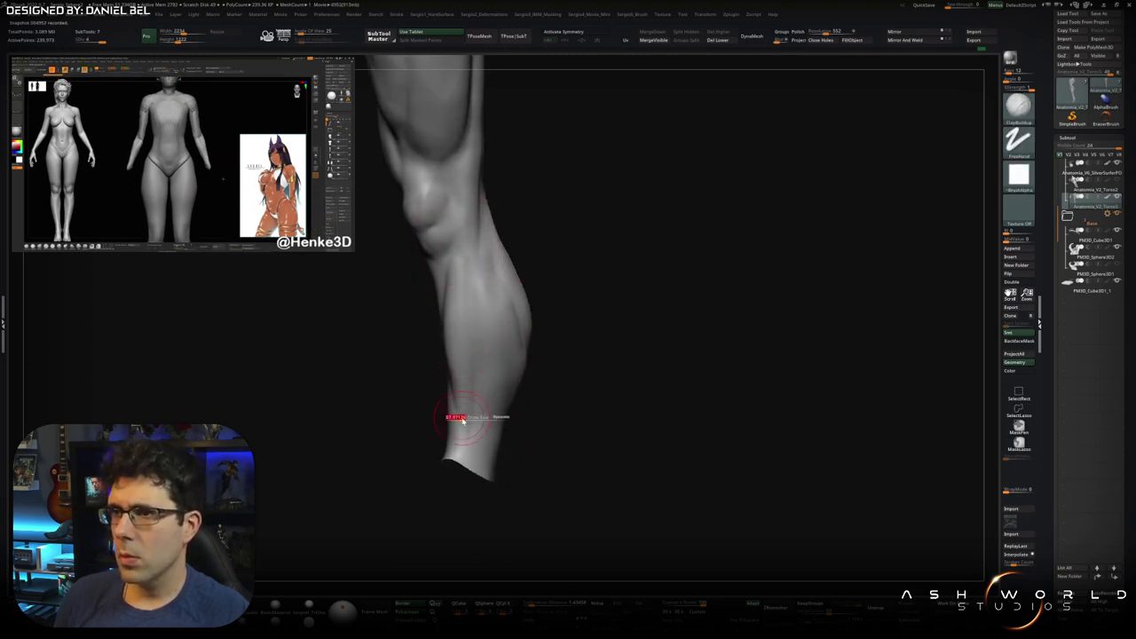
{"action": "right_click_drag", "start_coordinate": [463, 352], "coordinate": [468, 358]}
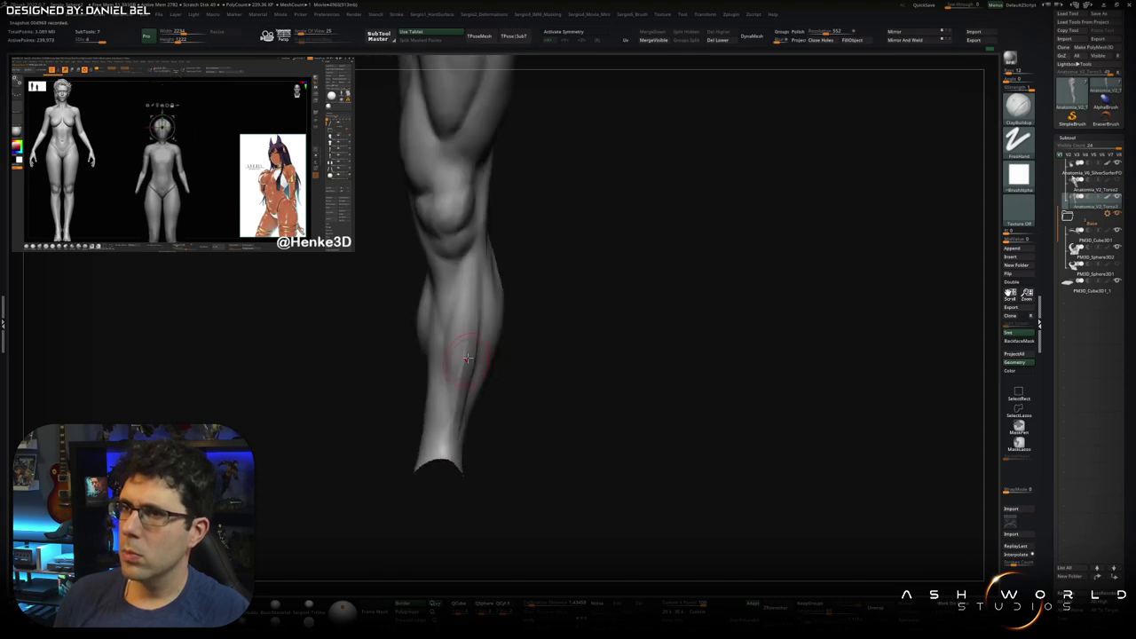
{"action": "left_click_drag", "start_coordinate": [464, 325], "coordinate": [471, 272], "text": "shift"}
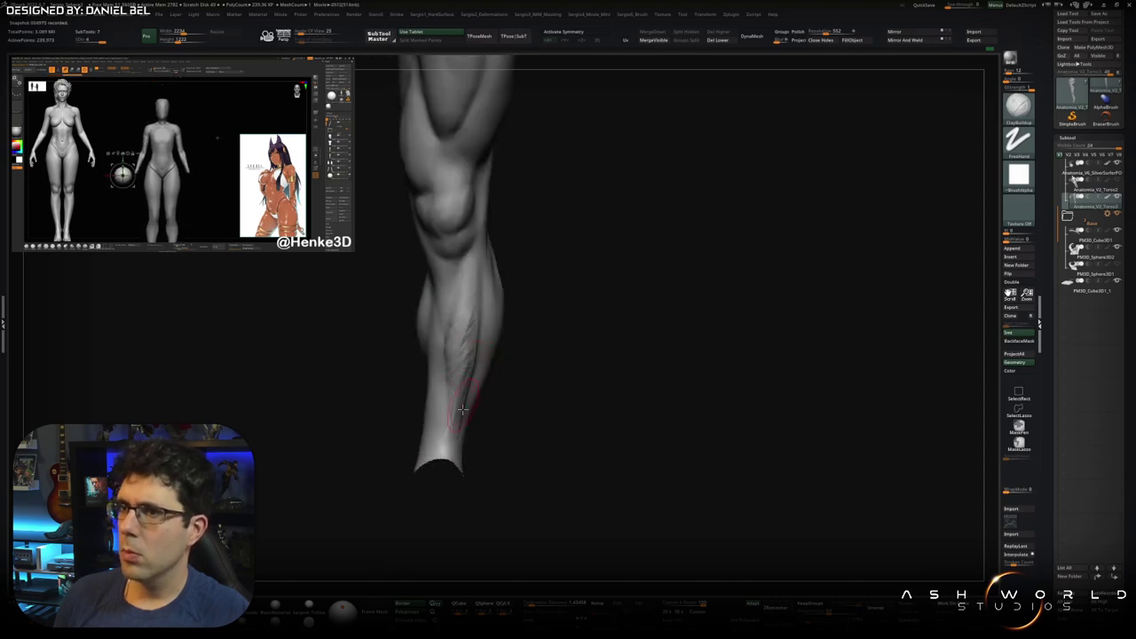
- Refine the calf and knee front, checking the carved lines from several angles
{"action": "mouse_move", "coordinate": [454, 347]}
{"action": "right_mouse_down"}
{"action": "mouse_move", "coordinate": [479, 364]}
{"action": "mouse_move", "coordinate": [520, 254]}
{"action": "mouse_move", "coordinate": [497, 303]}
{"action": "mouse_move", "coordinate": [469, 253]}
{"action": "mouse_move", "coordinate": [507, 254]}
{"action": "mouse_move", "coordinate": [531, 181]}
{"action": "right_mouse_up"}
{"action": "mouse_move", "coordinate": [556, 113]}
{"action": "right_mouse_down"}
{"action": "mouse_move", "coordinate": [510, 345]}
{"action": "mouse_move", "coordinate": [540, 317]}
{"action": "mouse_move", "coordinate": [558, 240]}
{"action": "mouse_move", "coordinate": [532, 418]}
{"action": "mouse_move", "coordinate": [550, 364]}
{"action": "right_mouse_up"}
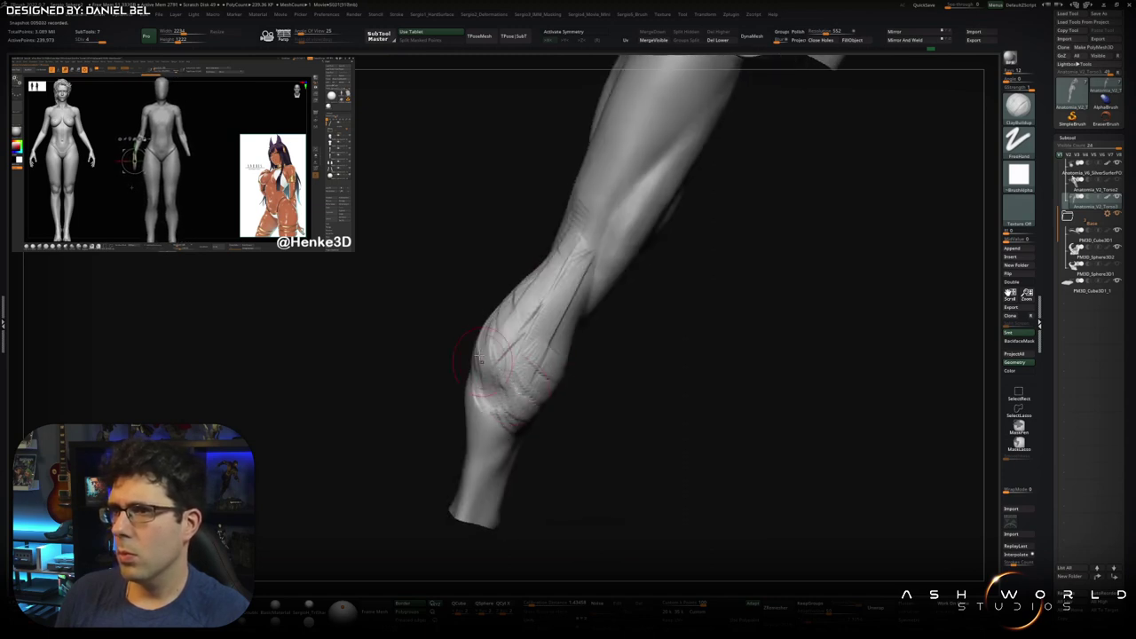
{"action": "right_click_drag", "start_coordinate": [528, 372], "coordinate": [517, 405]}
{"action": "mouse_move", "coordinate": [536, 443]}
{"action": "right_mouse_down"}
{"action": "mouse_move", "coordinate": [568, 417]}
{"action": "mouse_move", "coordinate": [563, 368]}
{"action": "mouse_move", "coordinate": [531, 398]}
{"action": "right_mouse_up"}
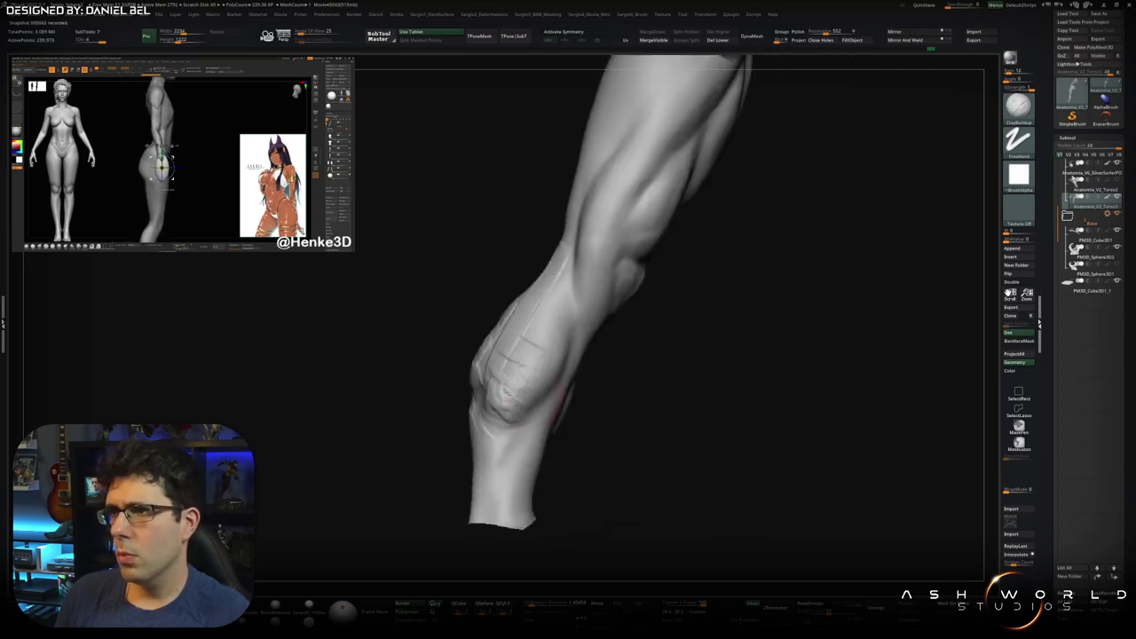
{"action": "right_click_drag", "start_coordinate": [547, 282], "coordinate": [559, 287]}
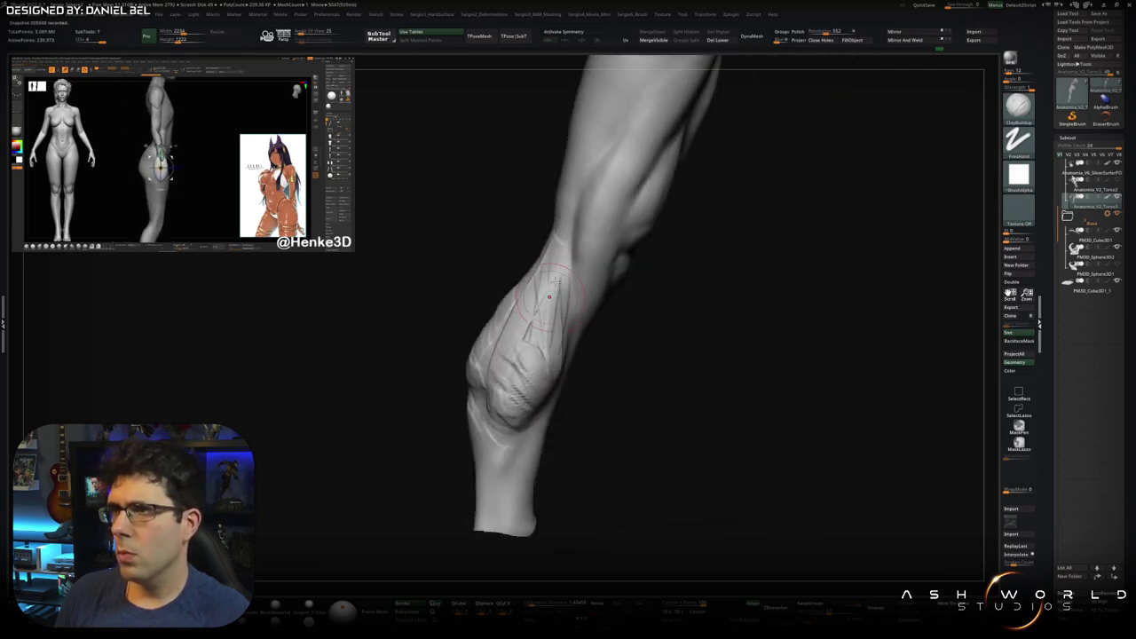
{"action": "mouse_move", "coordinate": [536, 365]}
{"action": "right_mouse_down"}
{"action": "mouse_move", "coordinate": [540, 303]}
{"action": "mouse_move", "coordinate": [477, 336]}
{"action": "mouse_move", "coordinate": [488, 330]}
{"action": "mouse_move", "coordinate": [470, 382]}
{"action": "mouse_move", "coordinate": [537, 326]}
{"action": "right_mouse_up"}
- Switch to the Move brush for pushing large forms
{"action": "key", "text": "space"}
{"action": "key", "text": "b"}
{"action": "key", "text": "m"}
{"action": "key", "text": "v"}
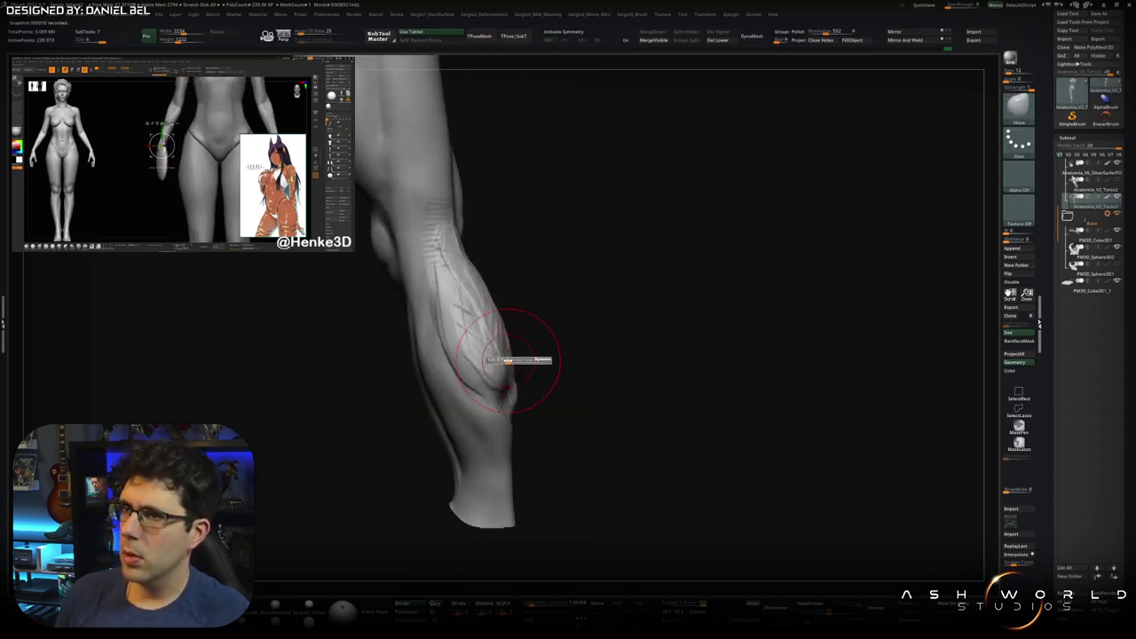
- Orbit around the thigh and calf from side and frontal angles, then bring up the brush palette
{"action": "mouse_move", "coordinate": [504, 373]}
{"action": "right_mouse_down"}
{"action": "mouse_move", "coordinate": [524, 373]}
{"action": "mouse_move", "coordinate": [532, 347]}
{"action": "mouse_move", "coordinate": [574, 393]}
{"action": "mouse_move", "coordinate": [511, 425]}
{"action": "mouse_move", "coordinate": [480, 395]}
{"action": "mouse_move", "coordinate": [542, 330]}
{"action": "mouse_move", "coordinate": [504, 347]}
{"action": "right_mouse_up"}
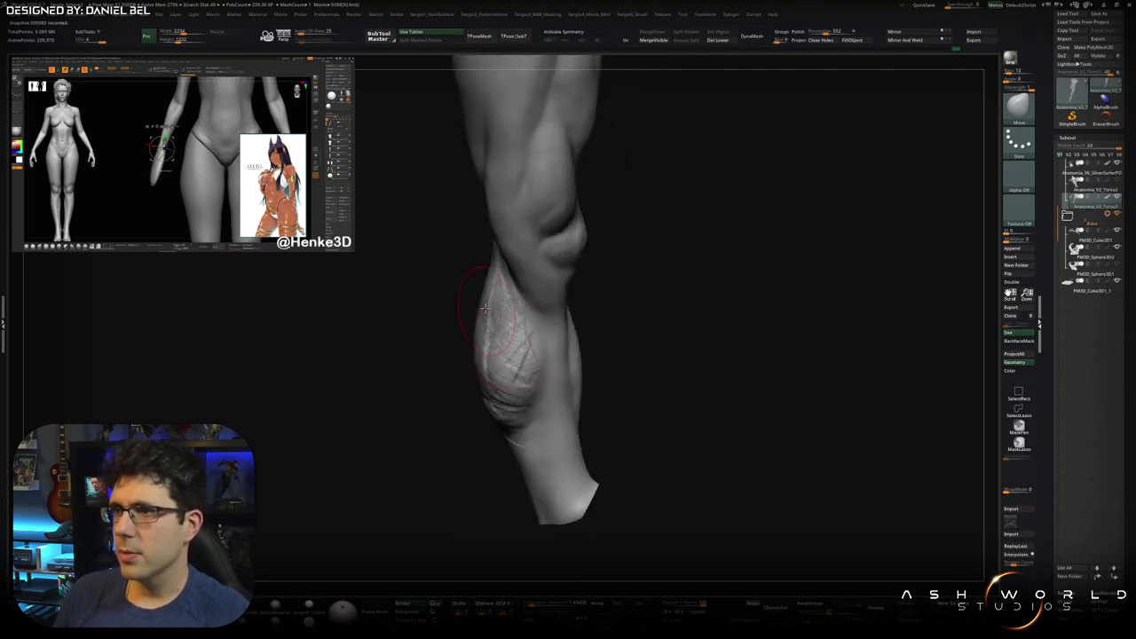
{"action": "right_click_drag", "start_coordinate": [485, 302], "coordinate": [476, 328]}
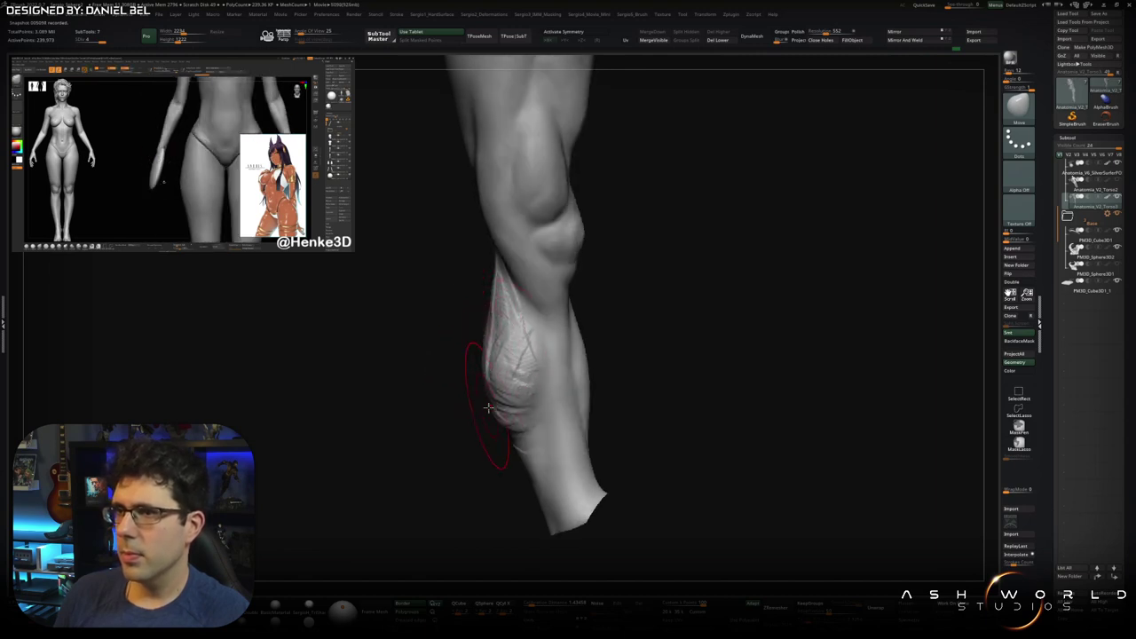
{"action": "mouse_move", "coordinate": [491, 417]}
{"action": "right_mouse_down"}
{"action": "mouse_move", "coordinate": [495, 324]}
{"action": "mouse_move", "coordinate": [555, 307]}
{"action": "mouse_move", "coordinate": [568, 327]}
{"action": "mouse_move", "coordinate": [510, 257]}
{"action": "right_mouse_up"}
{"action": "right_click_drag", "start_coordinate": [520, 317], "coordinate": [501, 284]}
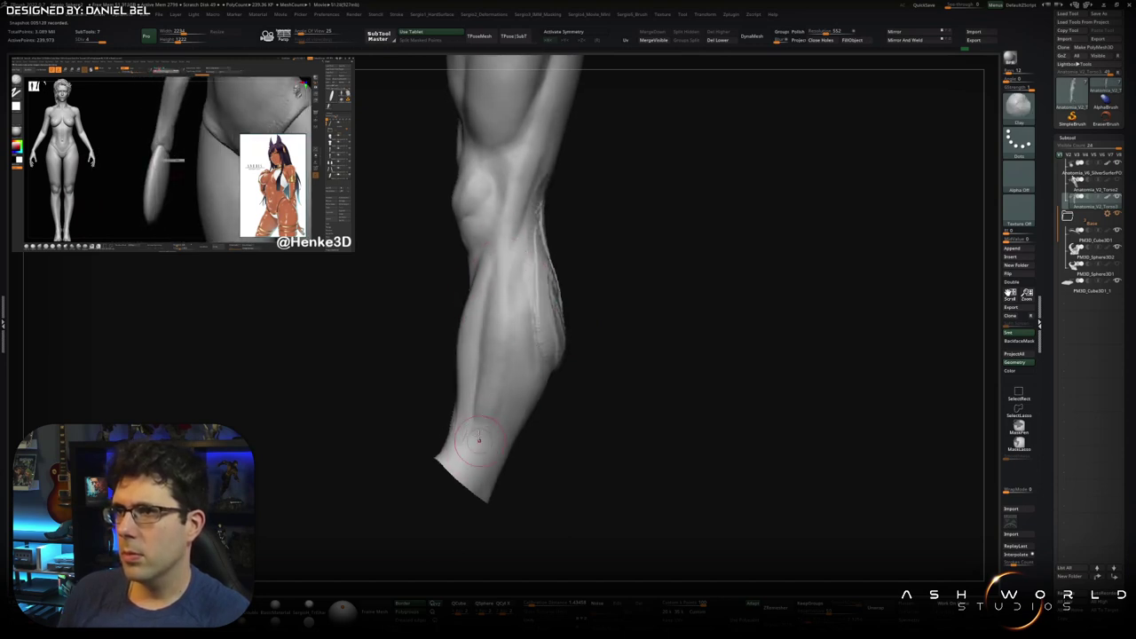
{"action": "right_click_drag", "start_coordinate": [479, 439], "coordinate": [514, 370]}
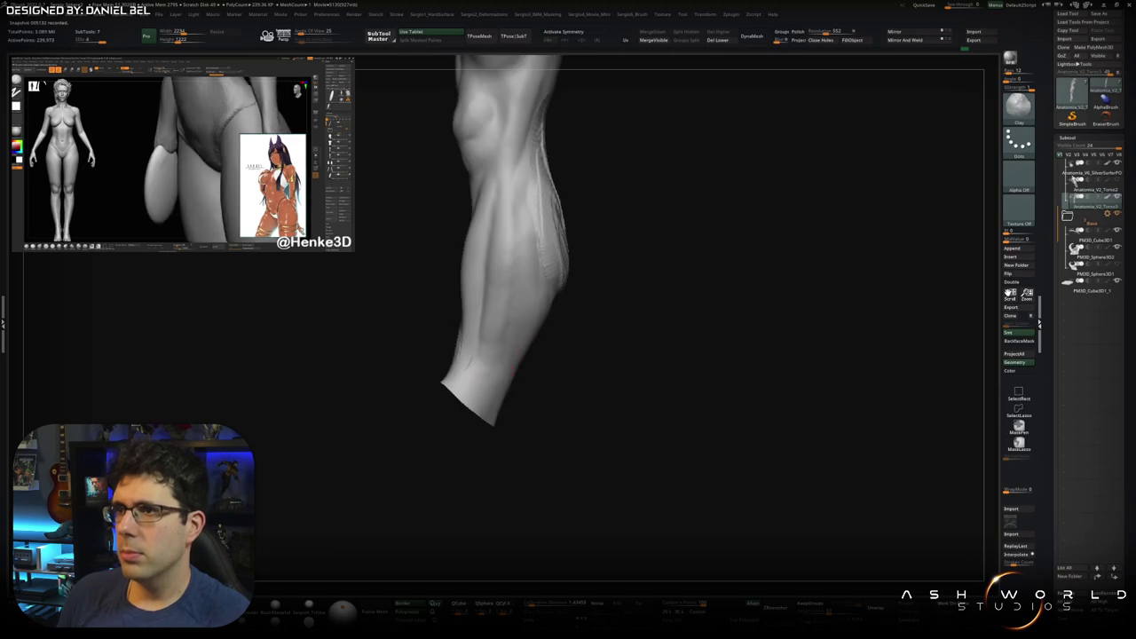
{"action": "right_click_drag", "start_coordinate": [517, 368], "coordinate": [541, 393]}
{"action": "key", "text": "space"}
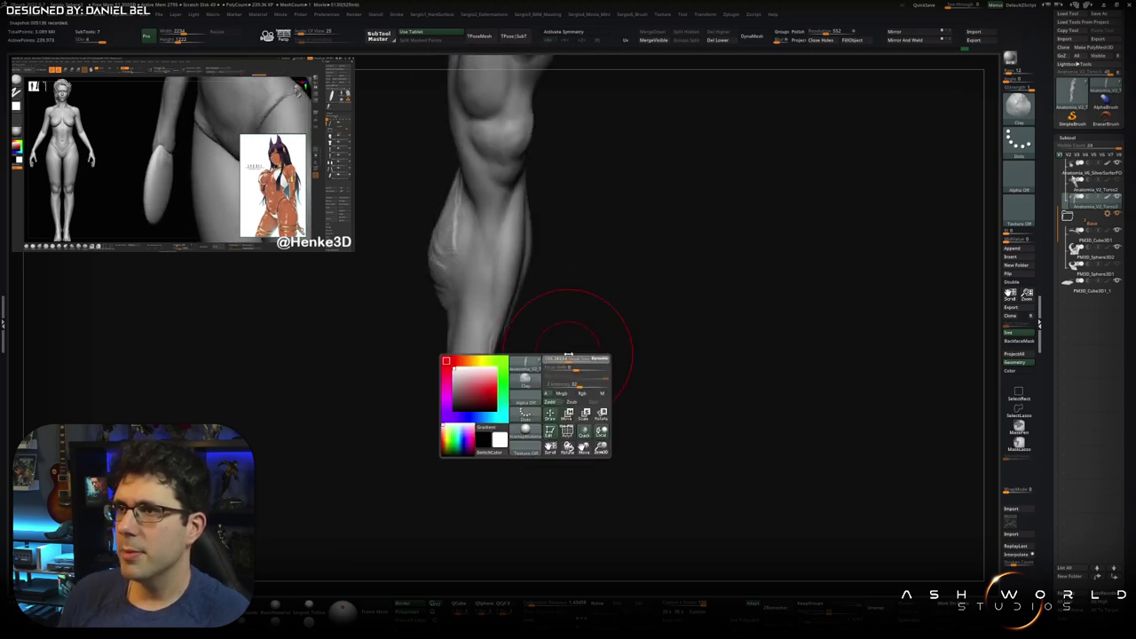
- Carve striation lines up the back of the calf toward the knee, rotating around the lower leg
{"action": "mouse_move", "coordinate": [562, 310]}
{"action": "right_mouse_down"}
{"action": "mouse_move", "coordinate": [568, 322]}
{"action": "mouse_move", "coordinate": [511, 334]}
{"action": "right_mouse_up"}
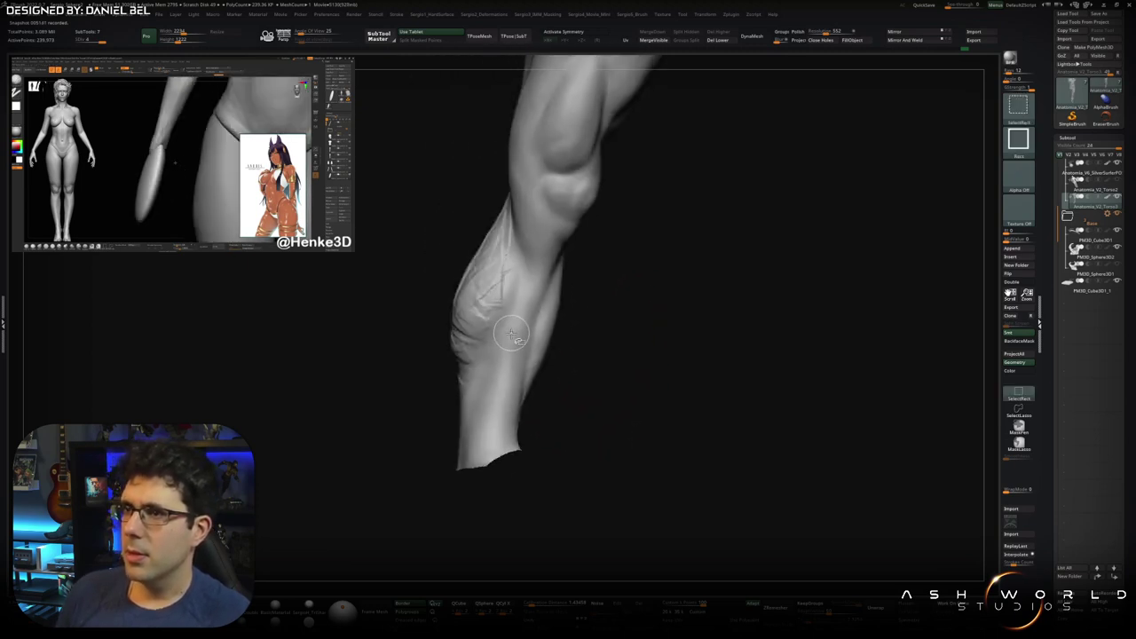
{"action": "key", "text": "ctrl+shift"}
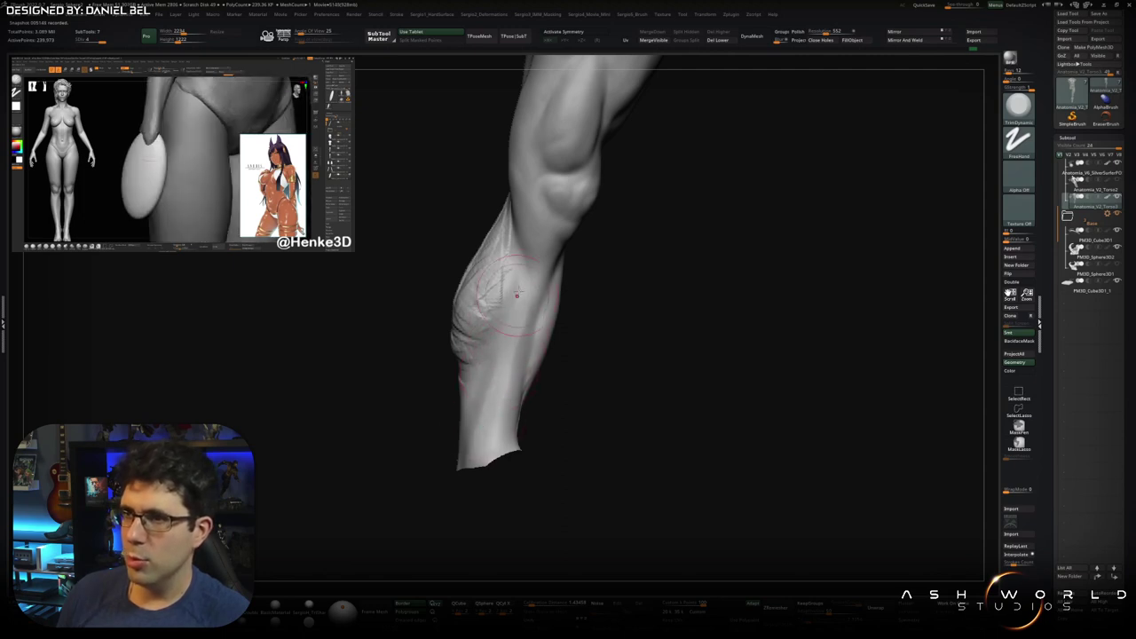
{"action": "left_click_drag", "start_coordinate": [496, 399], "coordinate": [526, 294]}
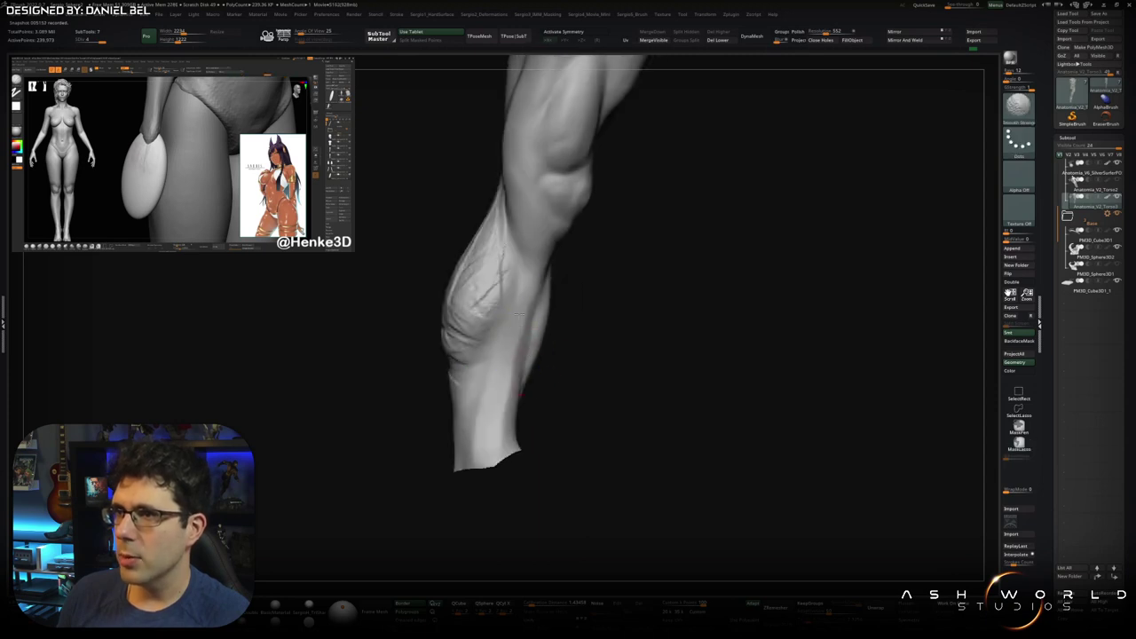
{"action": "left_click_drag", "start_coordinate": [511, 355], "coordinate": [499, 359]}
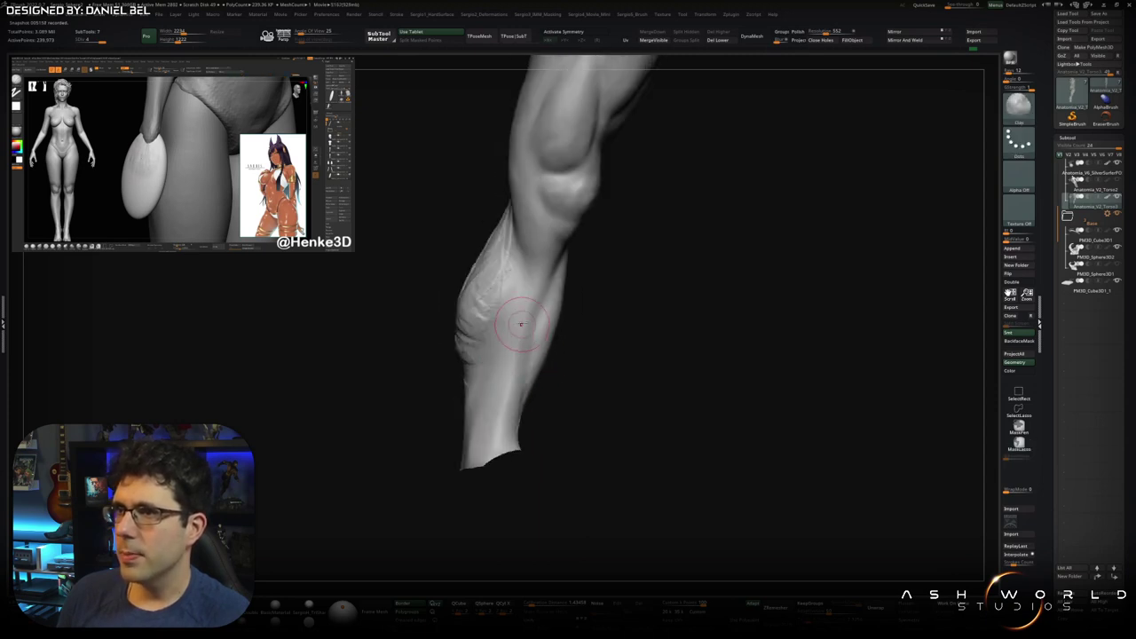
{"action": "left_click_drag", "start_coordinate": [528, 285], "coordinate": [500, 381]}
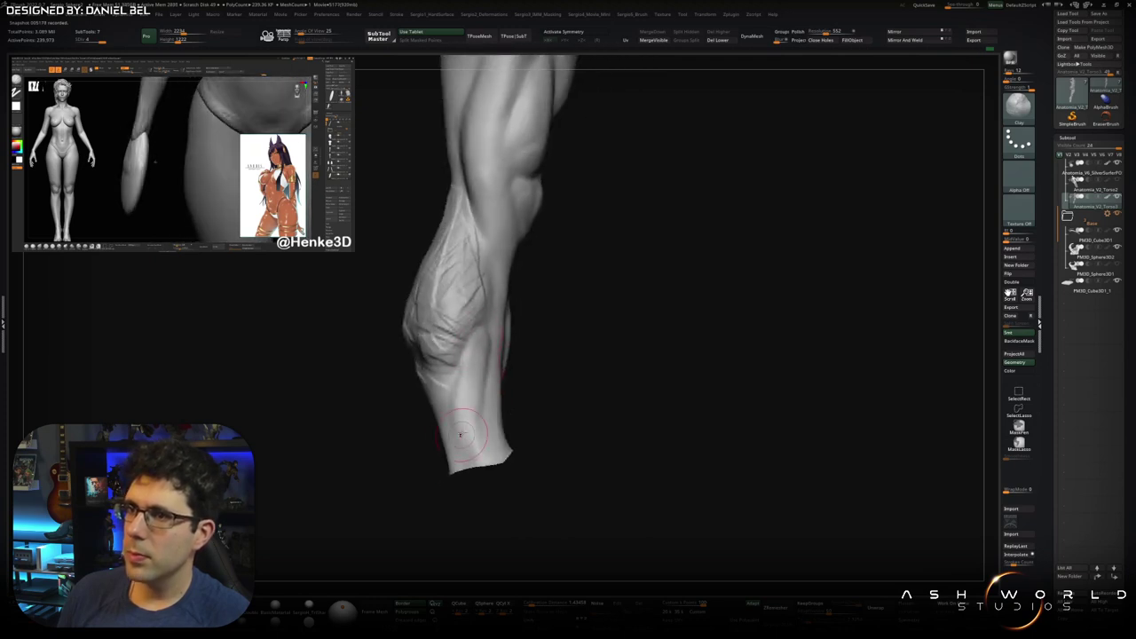
{"action": "left_click_drag", "start_coordinate": [470, 374], "coordinate": [482, 355]}
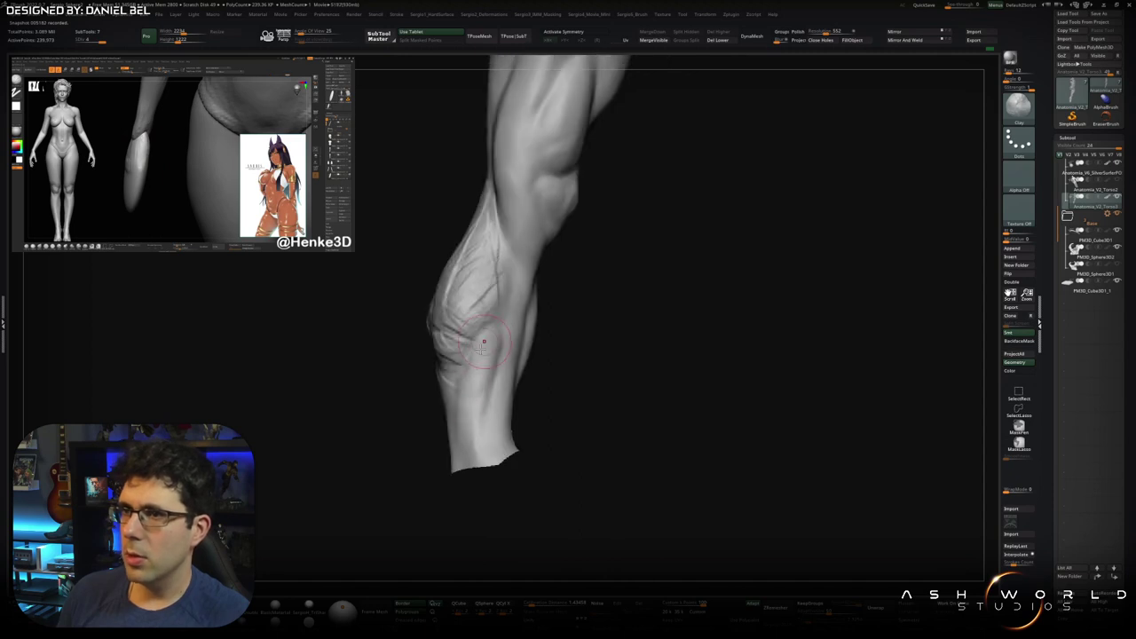
{"action": "left_click_drag", "start_coordinate": [470, 417], "coordinate": [488, 330]}
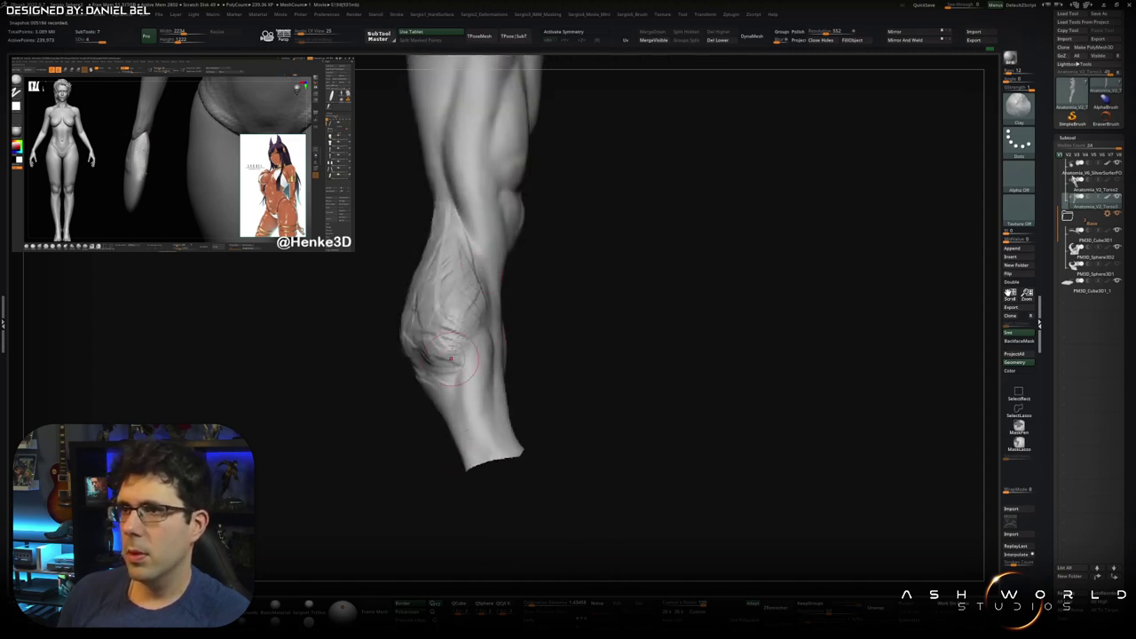
{"action": "mouse_move", "coordinate": [463, 330]}
{"action": "left_mouse_down"}
{"action": "mouse_move", "coordinate": [468, 365]}
{"action": "mouse_move", "coordinate": [447, 353]}
{"action": "mouse_move", "coordinate": [471, 292]}
{"action": "left_mouse_up"}
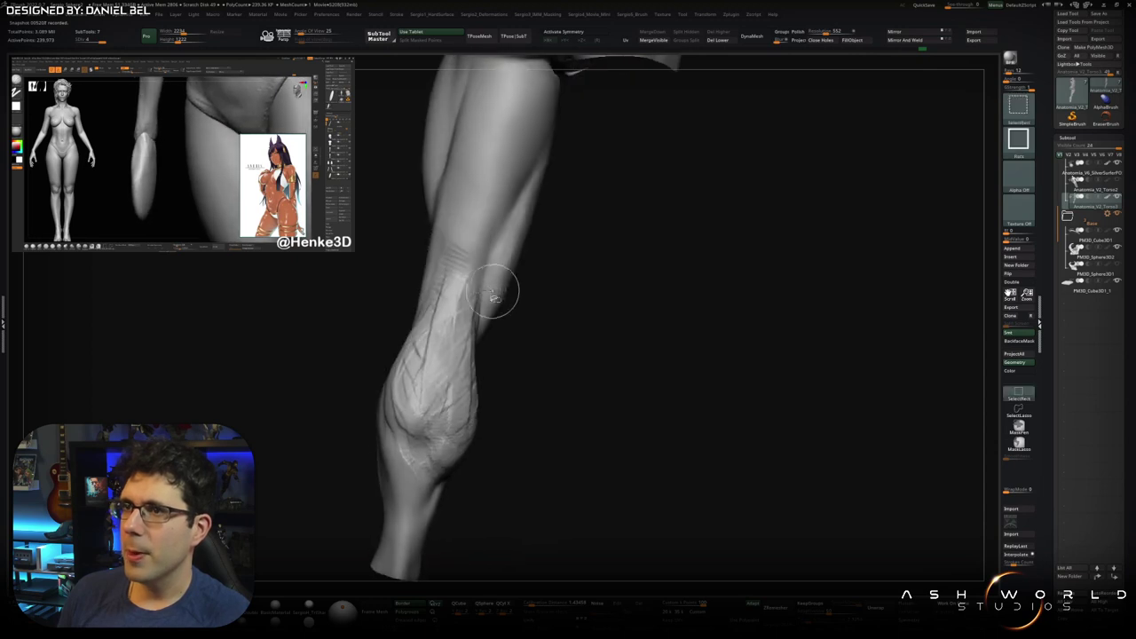
{"action": "mouse_move", "coordinate": [463, 231]}
{"action": "left_mouse_down"}
{"action": "mouse_move", "coordinate": [469, 300]}
{"action": "mouse_move", "coordinate": [454, 267]}
{"action": "left_mouse_up"}
{"action": "mouse_move", "coordinate": [412, 374]}
{"action": "left_mouse_down"}
{"action": "mouse_move", "coordinate": [406, 346]}
{"action": "mouse_move", "coordinate": [410, 354]}
{"action": "left_mouse_up"}
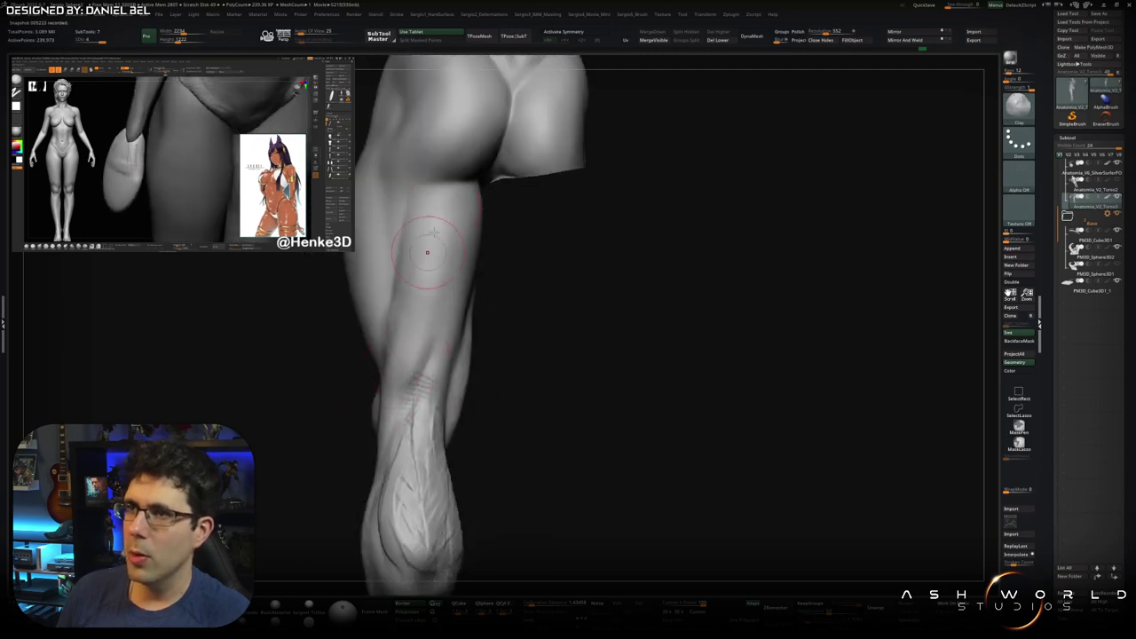
- Build fuller hamstring forms behind the knee, joining them into the striated calf
{"action": "left_click_drag", "start_coordinate": [423, 247], "coordinate": [407, 385]}
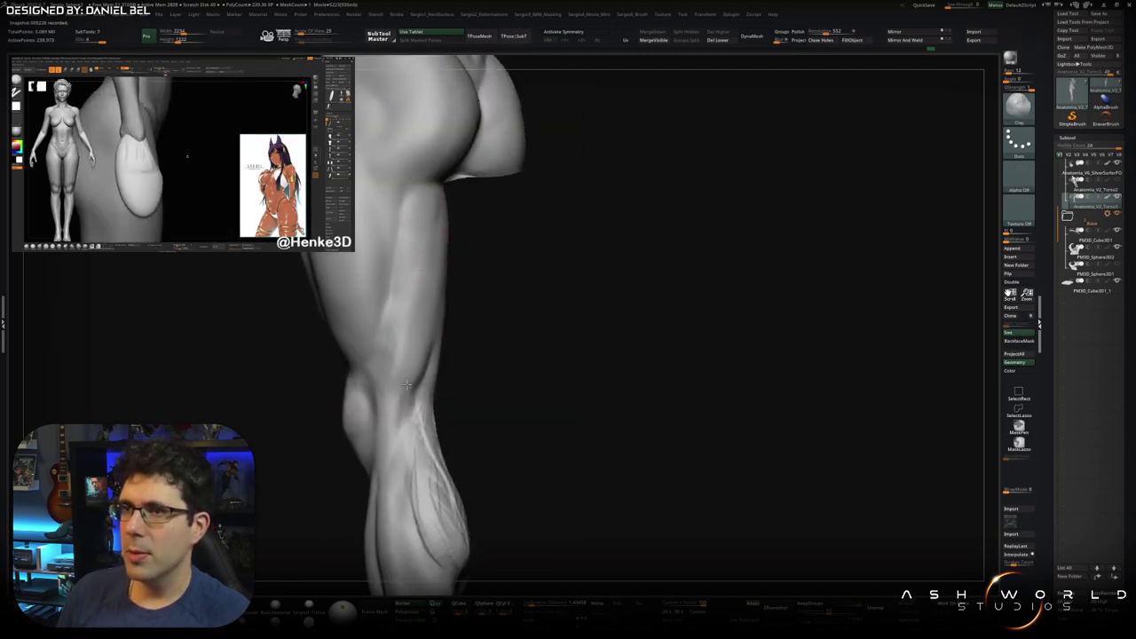
{"action": "mouse_move", "coordinate": [407, 283]}
{"action": "left_mouse_down"}
{"action": "mouse_move", "coordinate": [431, 315]}
{"action": "mouse_move", "coordinate": [433, 254]}
{"action": "left_mouse_up"}
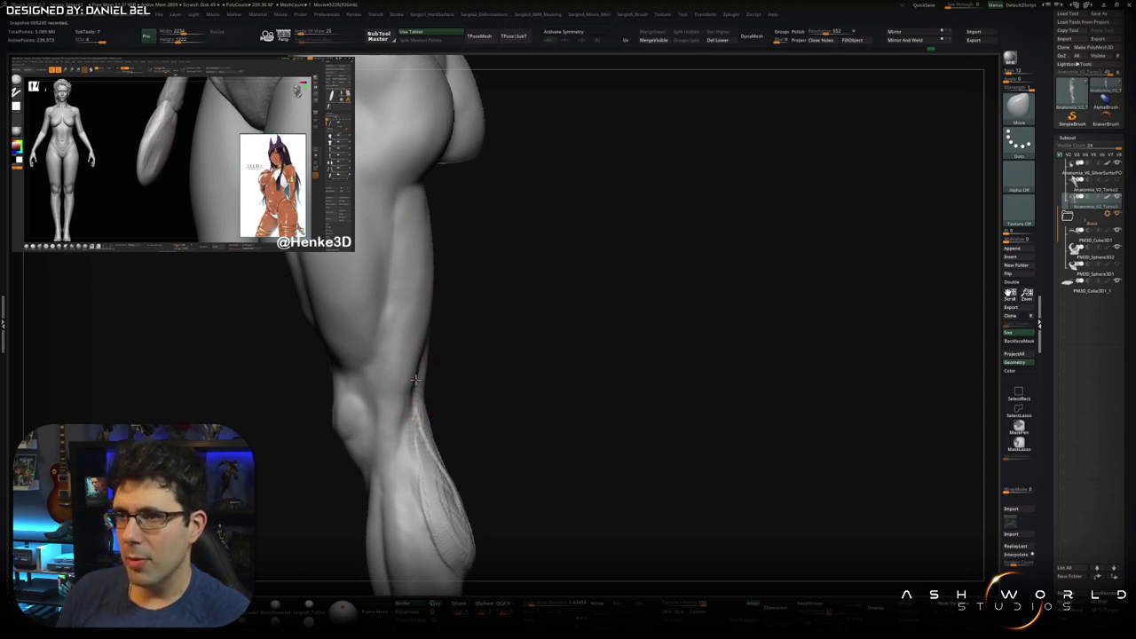
{"action": "left_click_drag", "start_coordinate": [415, 380], "coordinate": [392, 367]}
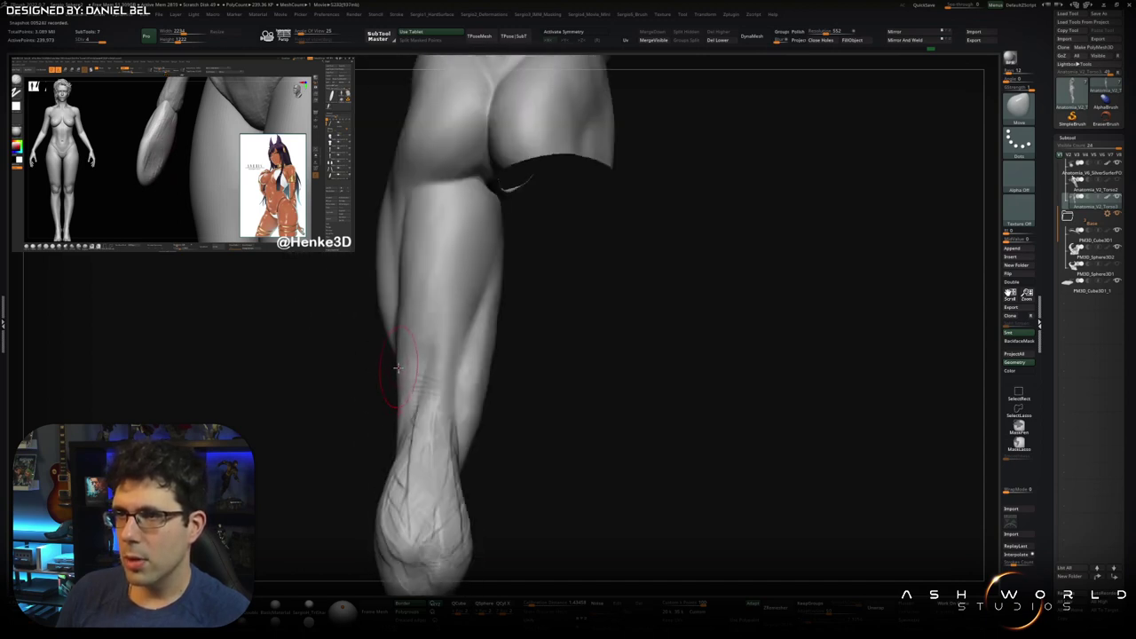
{"action": "mouse_move", "coordinate": [395, 339]}
{"action": "left_mouse_down"}
{"action": "mouse_move", "coordinate": [429, 418]}
{"action": "mouse_move", "coordinate": [396, 427]}
{"action": "mouse_move", "coordinate": [361, 392]}
{"action": "mouse_move", "coordinate": [413, 368]}
{"action": "mouse_move", "coordinate": [419, 348]}
{"action": "mouse_move", "coordinate": [475, 340]}
{"action": "mouse_move", "coordinate": [465, 379]}
{"action": "left_mouse_up"}
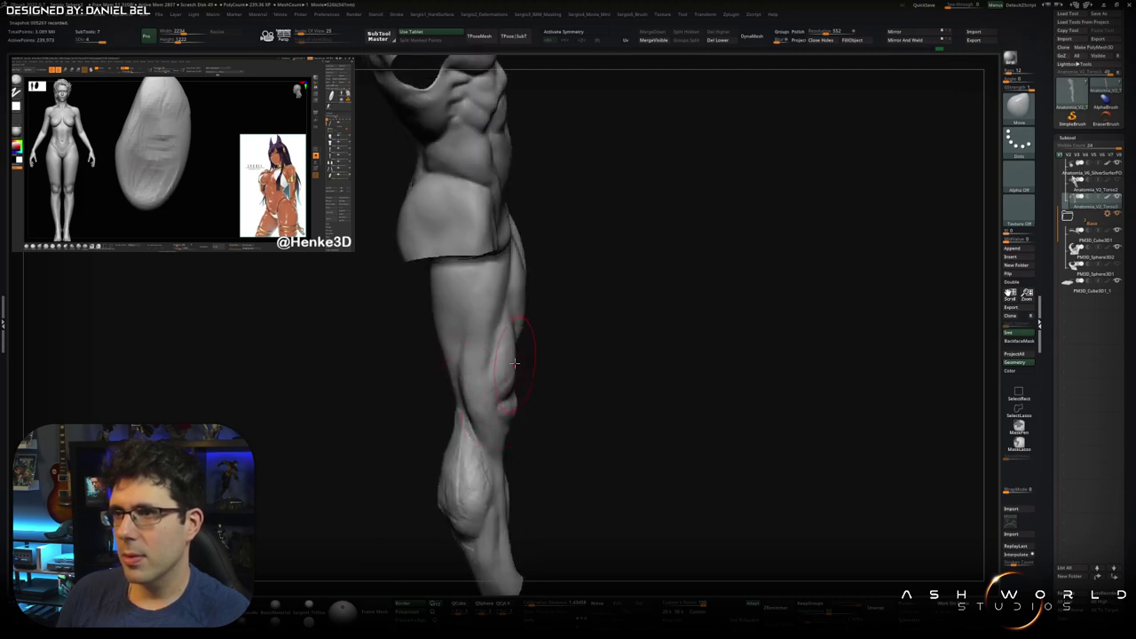
{"action": "mouse_move", "coordinate": [505, 366]}
{"action": "left_mouse_down"}
{"action": "mouse_move", "coordinate": [515, 375]}
{"action": "mouse_move", "coordinate": [512, 351]}
{"action": "left_mouse_up"}
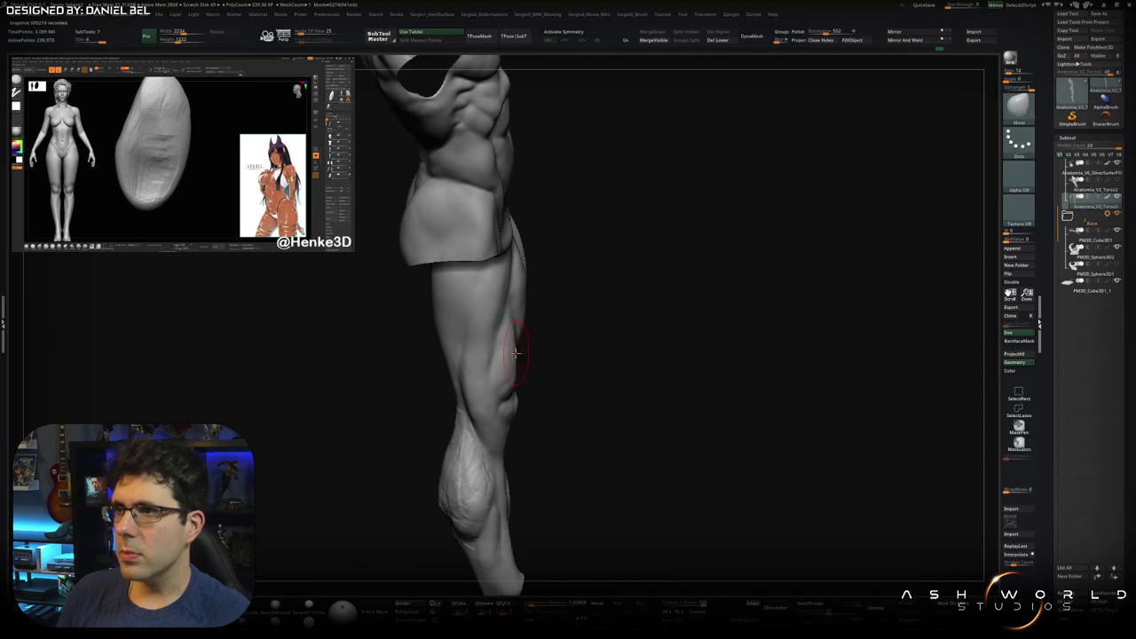
{"action": "left_click_drag", "start_coordinate": [457, 360], "coordinate": [453, 364]}
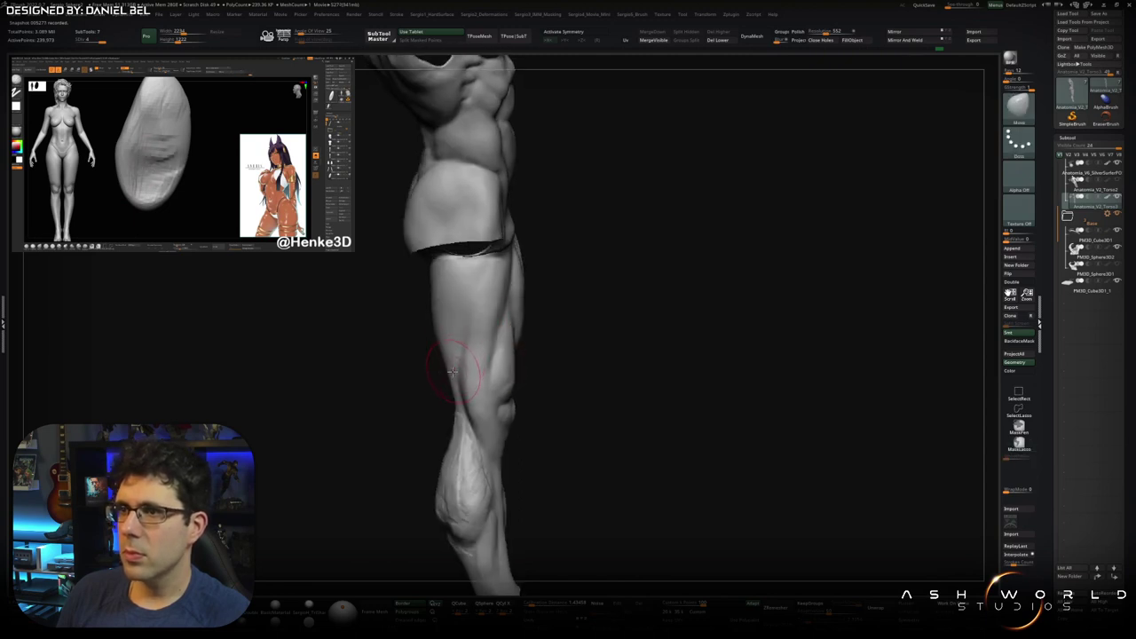
{"action": "left_click_drag", "start_coordinate": [454, 404], "coordinate": [477, 388]}
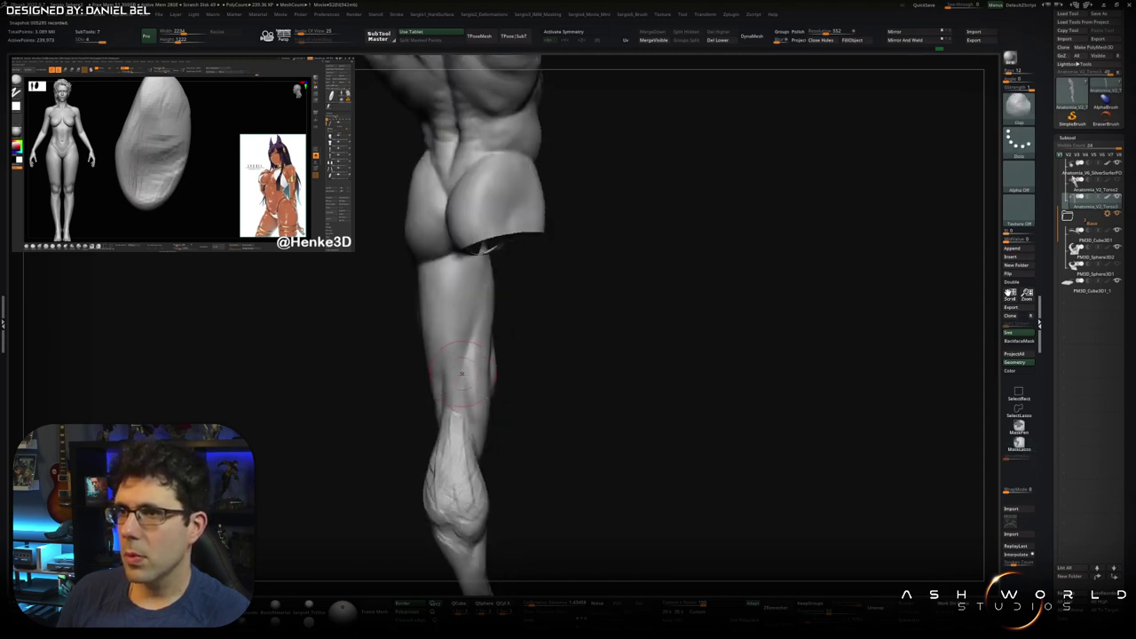
{"action": "mouse_move", "coordinate": [463, 349]}
{"action": "left_mouse_down"}
{"action": "mouse_move", "coordinate": [442, 282]}
{"action": "mouse_move", "coordinate": [471, 314]}
{"action": "mouse_move", "coordinate": [482, 282]}
{"action": "left_mouse_up"}
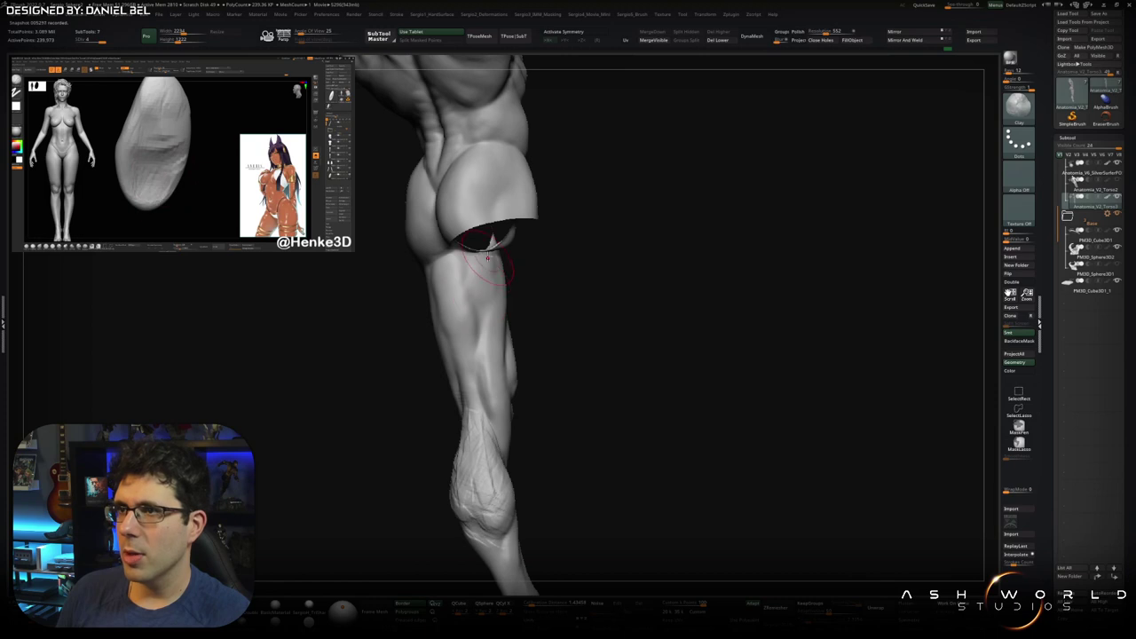
{"action": "mouse_move", "coordinate": [481, 282]}
{"action": "left_mouse_down"}
{"action": "mouse_move", "coordinate": [506, 343]}
{"action": "mouse_move", "coordinate": [489, 338]}
{"action": "left_mouse_up"}
- Switch to the DamStandard brush for carving sharp creases
{"action": "key", "text": "b"}
{"action": "key", "text": "d"}
{"action": "key", "text": "s"}
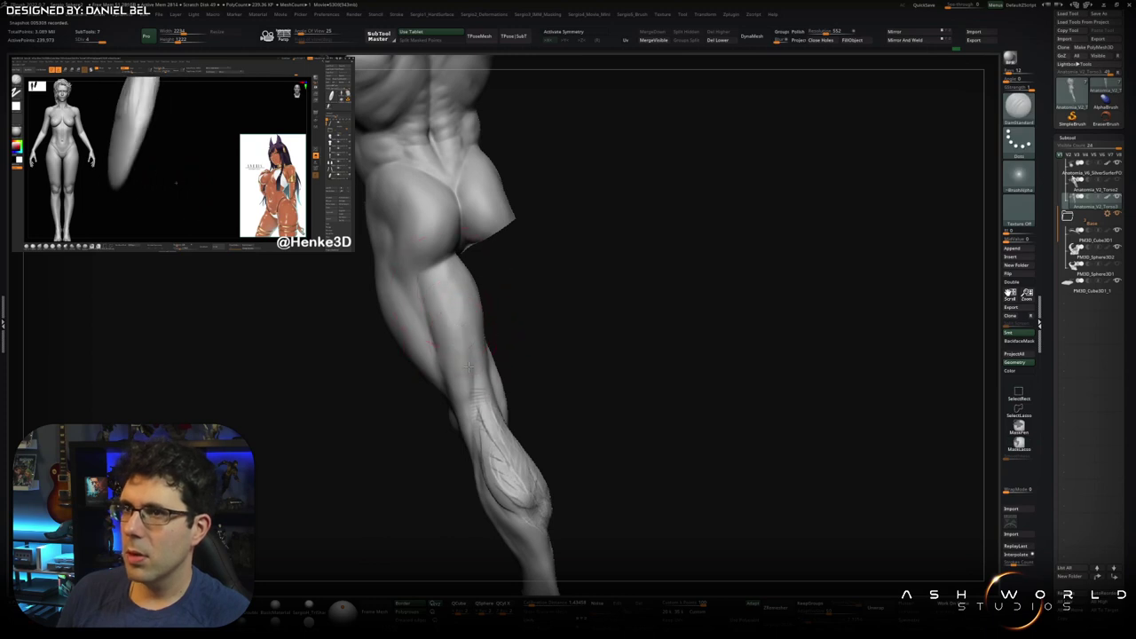
- Cut crease lines between the hamstring and calf from rear views of the thigh
{"action": "left_click_drag", "start_coordinate": [481, 374], "coordinate": [479, 365]}
{"action": "right_click_drag", "start_coordinate": [512, 408], "coordinate": [485, 387]}
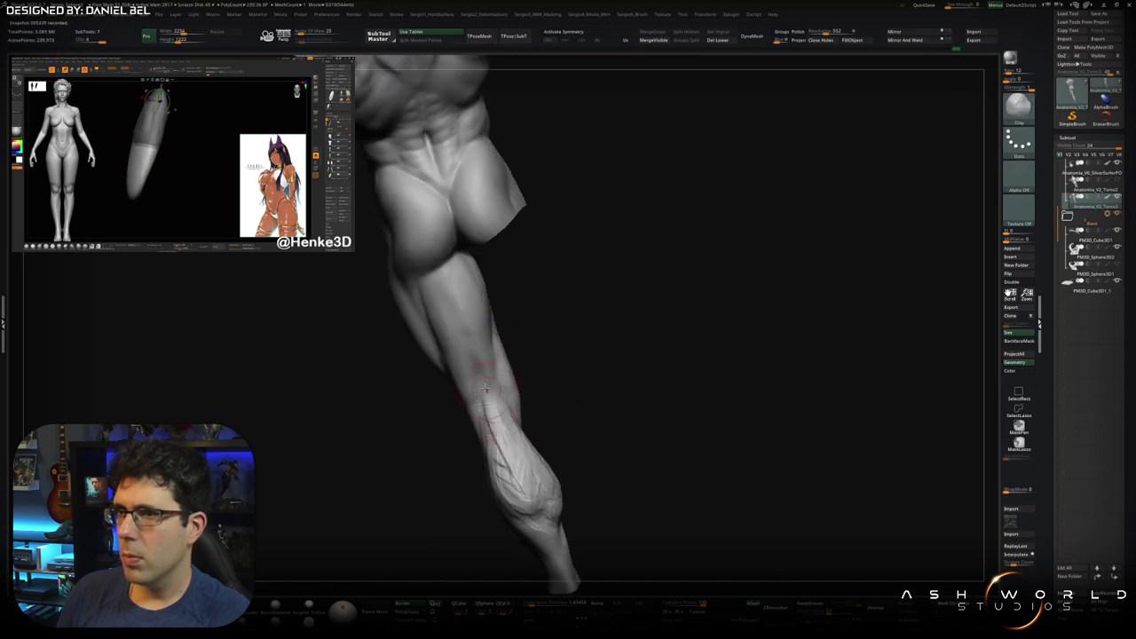
{"action": "mouse_move", "coordinate": [490, 435]}
{"action": "right_mouse_down"}
{"action": "mouse_move", "coordinate": [479, 379]}
{"action": "mouse_move", "coordinate": [494, 381]}
{"action": "right_mouse_up"}
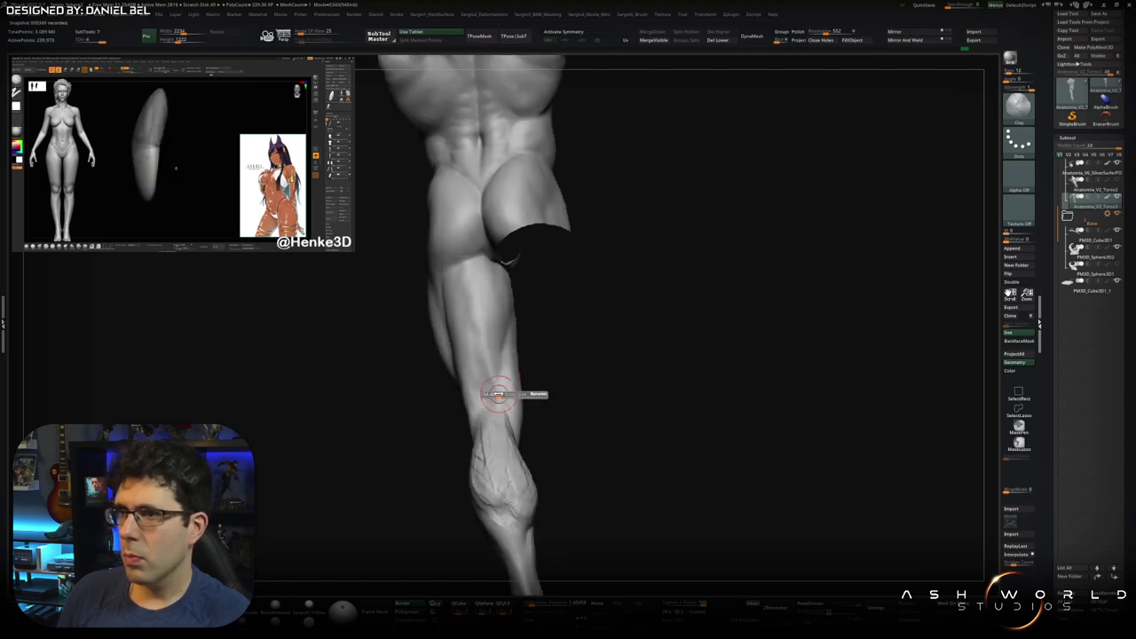
{"action": "mouse_move", "coordinate": [474, 315]}
{"action": "right_mouse_down"}
{"action": "mouse_move", "coordinate": [487, 352]}
{"action": "mouse_move", "coordinate": [524, 385]}
{"action": "mouse_move", "coordinate": [456, 328]}
{"action": "right_mouse_up"}
- Use the Standard brush to carve an extra crease on the lower calf near the ankle
{"action": "key", "text": "b"}
{"action": "key", "text": "s"}
{"action": "key", "text": "t"}
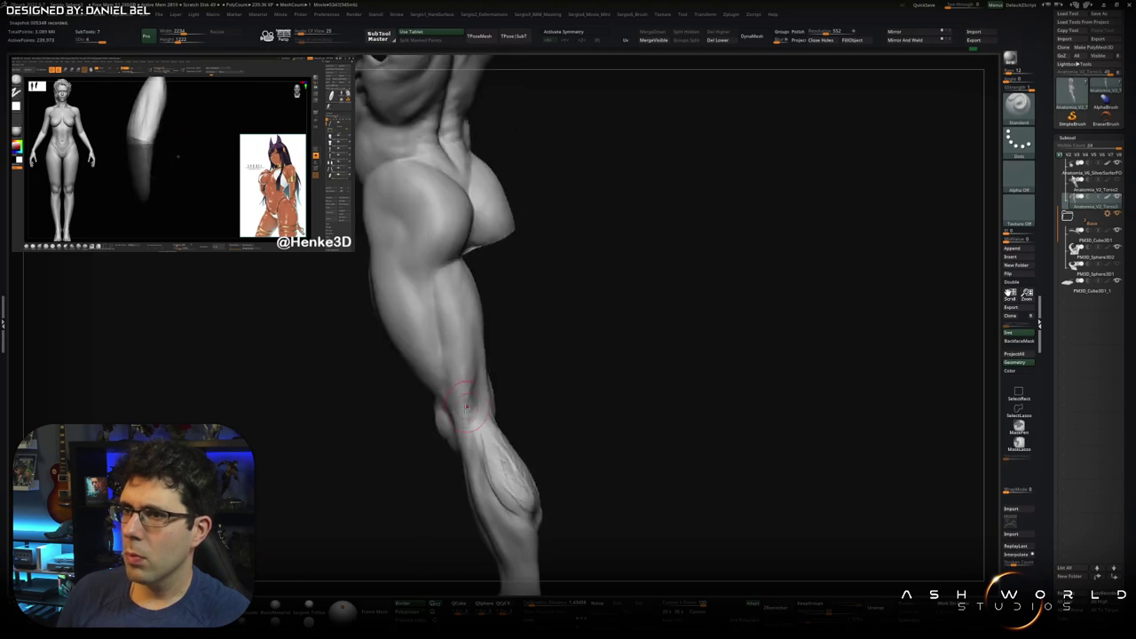
{"action": "mouse_move", "coordinate": [464, 476]}
{"action": "right_mouse_down"}
{"action": "mouse_move", "coordinate": [464, 449]}
{"action": "mouse_move", "coordinate": [470, 479]}
{"action": "mouse_move", "coordinate": [424, 379]}
{"action": "right_mouse_up"}
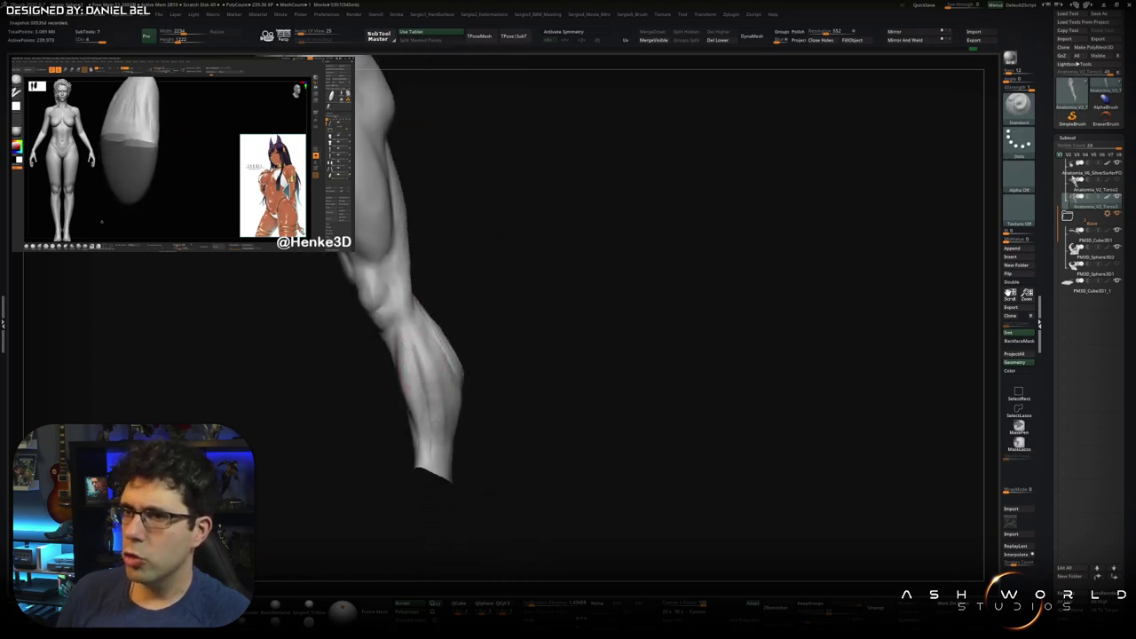
{"action": "left_click_drag", "start_coordinate": [433, 411], "coordinate": [443, 354]}
{"action": "left_click_drag", "start_coordinate": [473, 415], "coordinate": [456, 385]}
{"action": "key", "text": "s"}
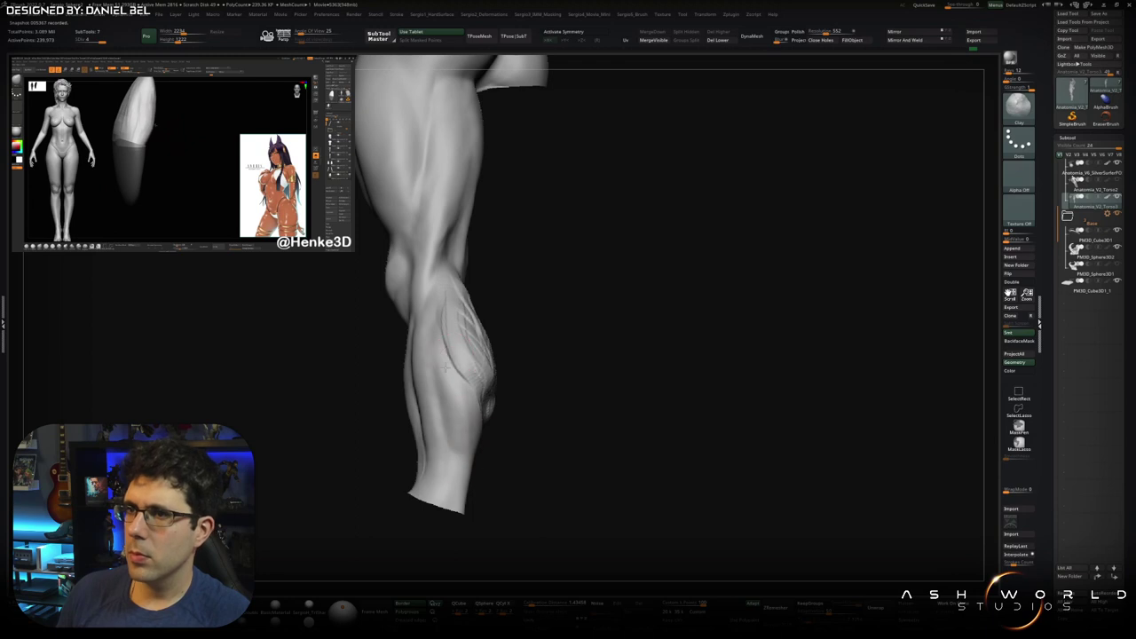
- Shape the calf so its muscle bulge blends smoothly into the ankle, ending at a three-quarter view
{"action": "left_click_drag", "start_coordinate": [462, 468], "coordinate": [460, 429]}
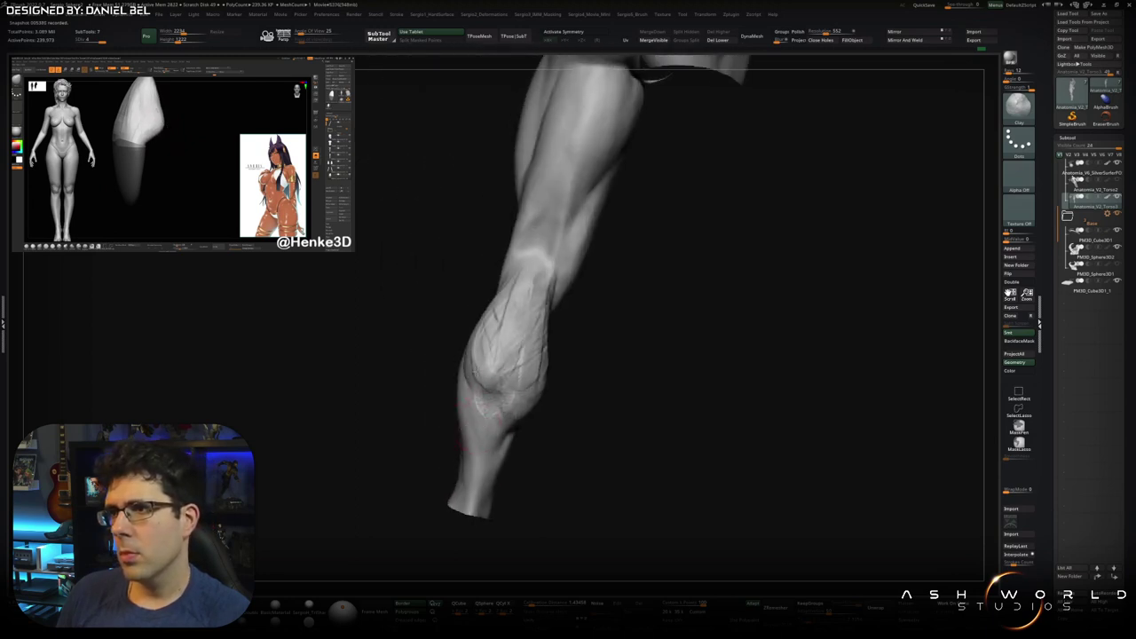
{"action": "mouse_move", "coordinate": [539, 257]}
{"action": "left_mouse_down"}
{"action": "mouse_move", "coordinate": [542, 298]}
{"action": "mouse_move", "coordinate": [510, 293]}
{"action": "left_mouse_up"}
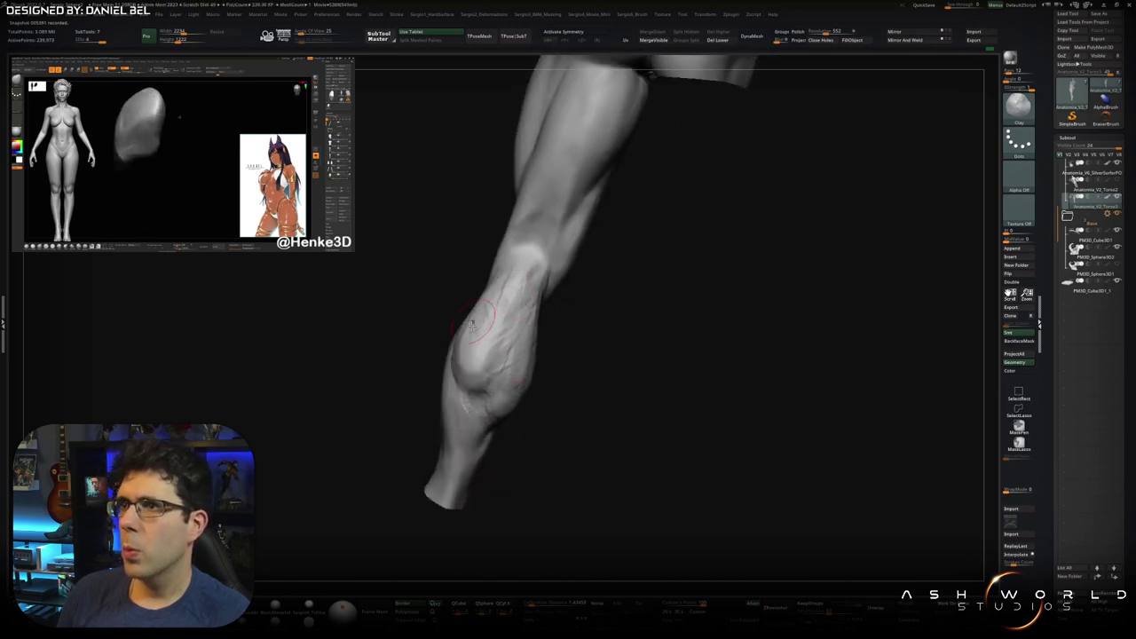
{"action": "mouse_move", "coordinate": [483, 337]}
{"action": "left_mouse_down"}
{"action": "mouse_move", "coordinate": [525, 362]}
{"action": "mouse_move", "coordinate": [553, 337]}
{"action": "mouse_move", "coordinate": [510, 403]}
{"action": "mouse_move", "coordinate": [503, 398]}
{"action": "mouse_move", "coordinate": [492, 435]}
{"action": "mouse_move", "coordinate": [444, 449]}
{"action": "mouse_move", "coordinate": [488, 437]}
{"action": "mouse_move", "coordinate": [471, 410]}
{"action": "left_mouse_up"}
{"action": "mouse_move", "coordinate": [445, 374]}
{"action": "left_mouse_down"}
{"action": "mouse_move", "coordinate": [479, 338]}
{"action": "mouse_move", "coordinate": [499, 286]}
{"action": "mouse_move", "coordinate": [500, 306]}
{"action": "left_mouse_up"}
- Smooth the shin below the knee, then frame the full statue on its wave base
{"action": "key", "text": "s"}
{"action": "key", "text": "s"}
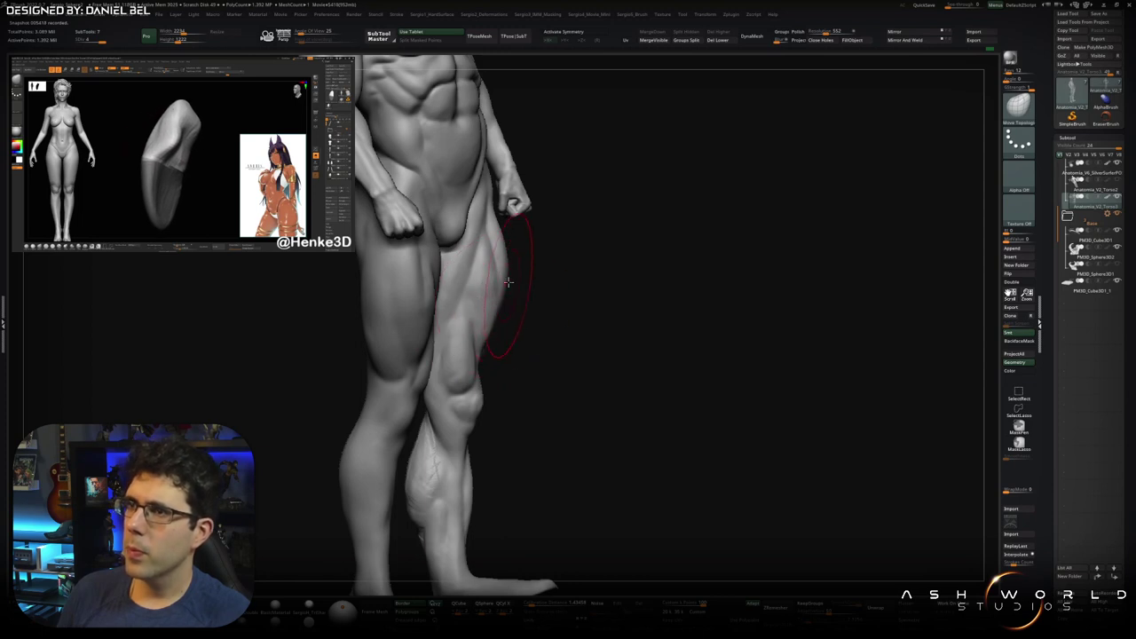
{"action": "mouse_move", "coordinate": [518, 266]}
{"action": "left_mouse_down"}
{"action": "mouse_move", "coordinate": [502, 337]}
{"action": "mouse_move", "coordinate": [490, 346]}
{"action": "mouse_move", "coordinate": [470, 332]}
{"action": "left_mouse_up"}
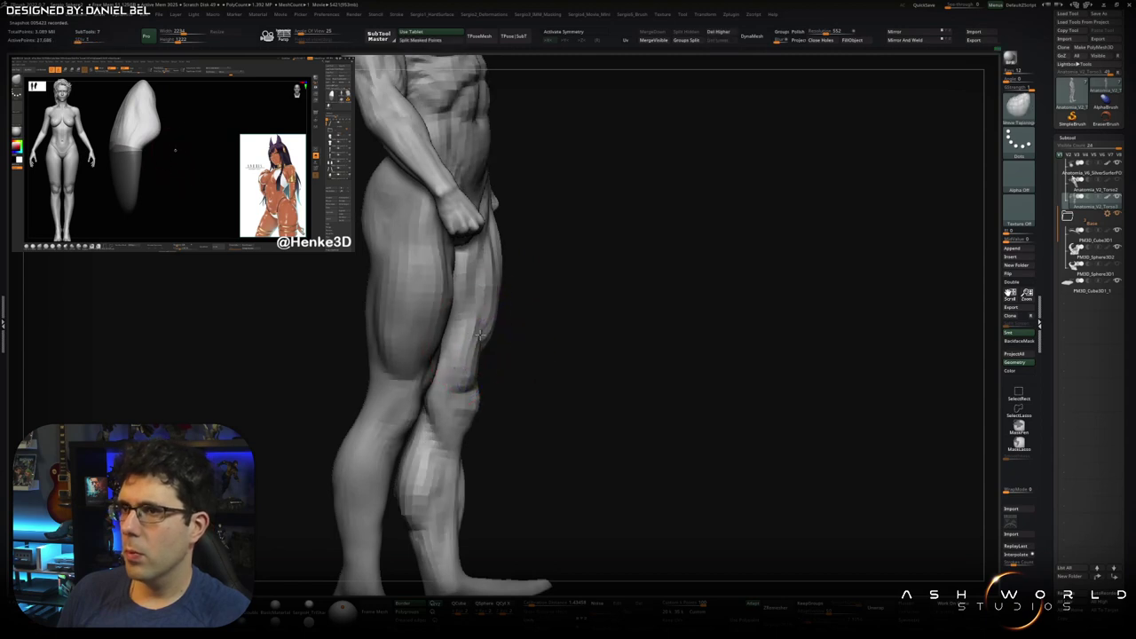
{"action": "mouse_move", "coordinate": [492, 336]}
{"action": "left_mouse_down"}
{"action": "mouse_move", "coordinate": [484, 332]}
{"action": "mouse_move", "coordinate": [499, 335]}
{"action": "mouse_move", "coordinate": [504, 411]}
{"action": "left_mouse_up"}
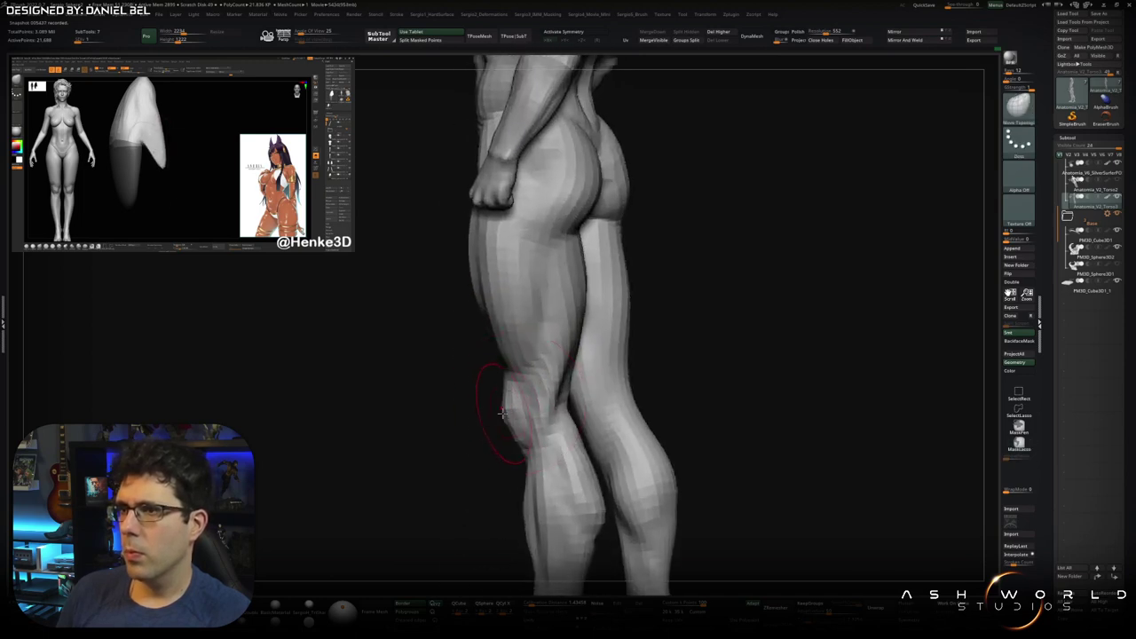
{"action": "mouse_move", "coordinate": [503, 412]}
{"action": "left_mouse_down"}
{"action": "mouse_move", "coordinate": [557, 409]}
{"action": "mouse_move", "coordinate": [573, 360]}
{"action": "mouse_move", "coordinate": [474, 398]}
{"action": "mouse_move", "coordinate": [532, 355]}
{"action": "mouse_move", "coordinate": [497, 359]}
{"action": "mouse_move", "coordinate": [534, 353]}
{"action": "mouse_move", "coordinate": [562, 325]}
{"action": "mouse_move", "coordinate": [538, 359]}
{"action": "mouse_move", "coordinate": [642, 325]}
{"action": "mouse_move", "coordinate": [597, 346]}
{"action": "left_mouse_up"}
{"action": "key", "text": "f"}
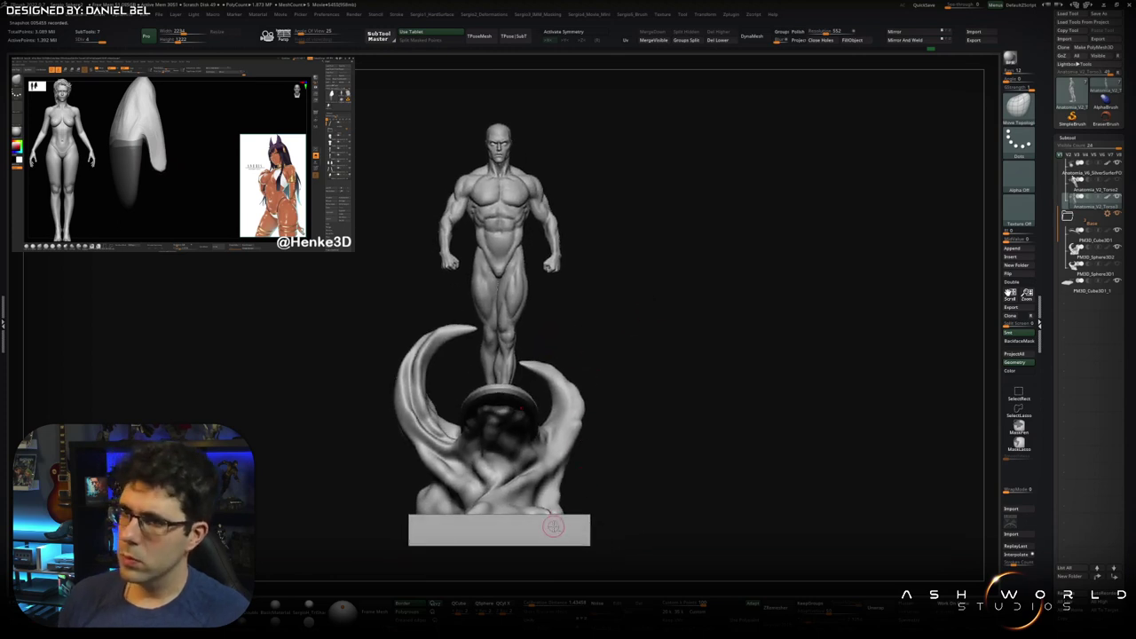
- Flatten the base block vertically into a thin slab with the transform gizmo
{"action": "left_click", "coordinate": [553, 526], "text": "alt"}
{"action": "key", "text": "w"}
{"action": "mouse_move", "coordinate": [498, 484]}
{"action": "left_mouse_down"}
{"action": "mouse_move", "coordinate": [503, 525]}
{"action": "mouse_move", "coordinate": [603, 464]}
{"action": "mouse_move", "coordinate": [583, 393]}
{"action": "mouse_move", "coordinate": [608, 343]}
{"action": "mouse_move", "coordinate": [625, 378]}
{"action": "left_mouse_up"}
{"action": "key", "text": "q"}
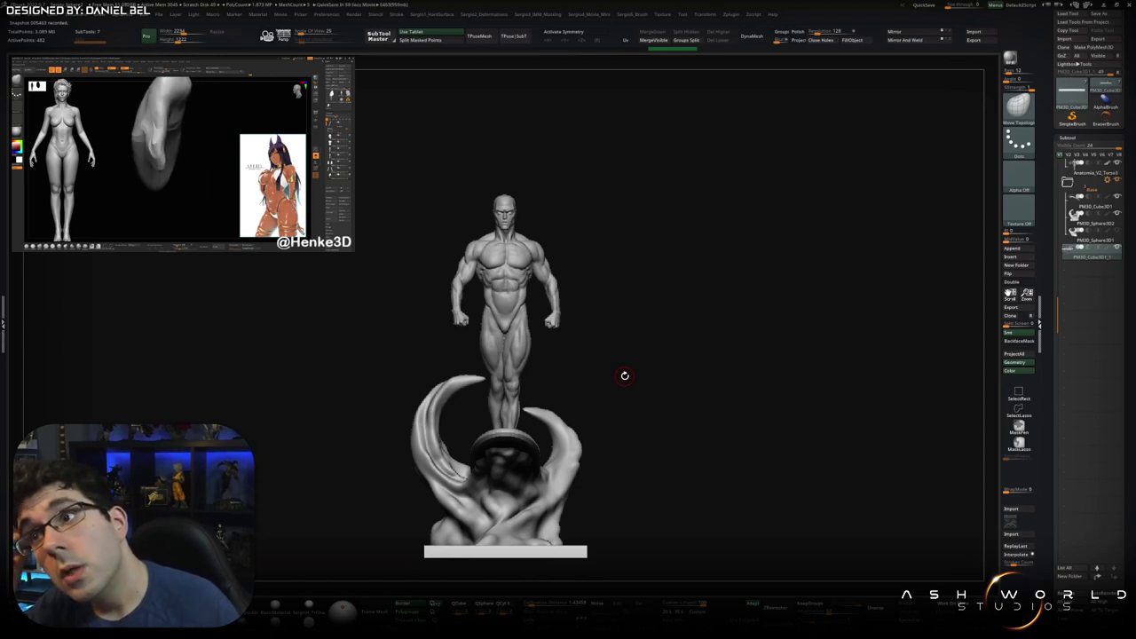
- Hide the horns and base to isolate the figure, then mask part of the calf
{"action": "mouse_move", "coordinate": [577, 258]}
{"action": "left_mouse_down"}
{"action": "mouse_move", "coordinate": [624, 247]}
{"action": "mouse_move", "coordinate": [578, 255]}
{"action": "mouse_move", "coordinate": [569, 318]}
{"action": "mouse_move", "coordinate": [586, 282]}
{"action": "mouse_move", "coordinate": [502, 310]}
{"action": "left_mouse_up"}
{"action": "scroll", "coordinate": [503, 311], "scroll_direction": "up", "scroll_amount": 5}
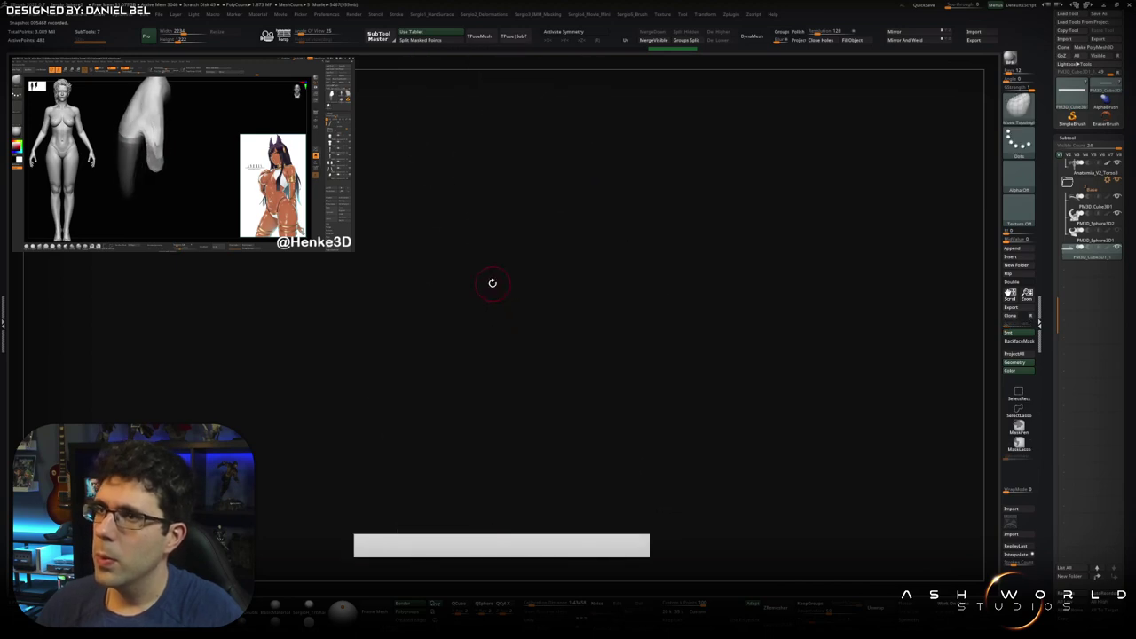
{"action": "left_click", "coordinate": [497, 302], "text": "ctrl+shift"}
{"action": "scroll", "coordinate": [511, 344], "scroll_direction": "up", "scroll_amount": 3}
{"action": "mouse_move", "coordinate": [511, 344]}
{"action": "left_mouse_down", "text": "ctrl"}
{"action": "mouse_move", "coordinate": [523, 284]}
{"action": "mouse_move", "coordinate": [489, 300]}
{"action": "left_mouse_up", "text": "ctrl"}
{"action": "key", "text": "shift"}
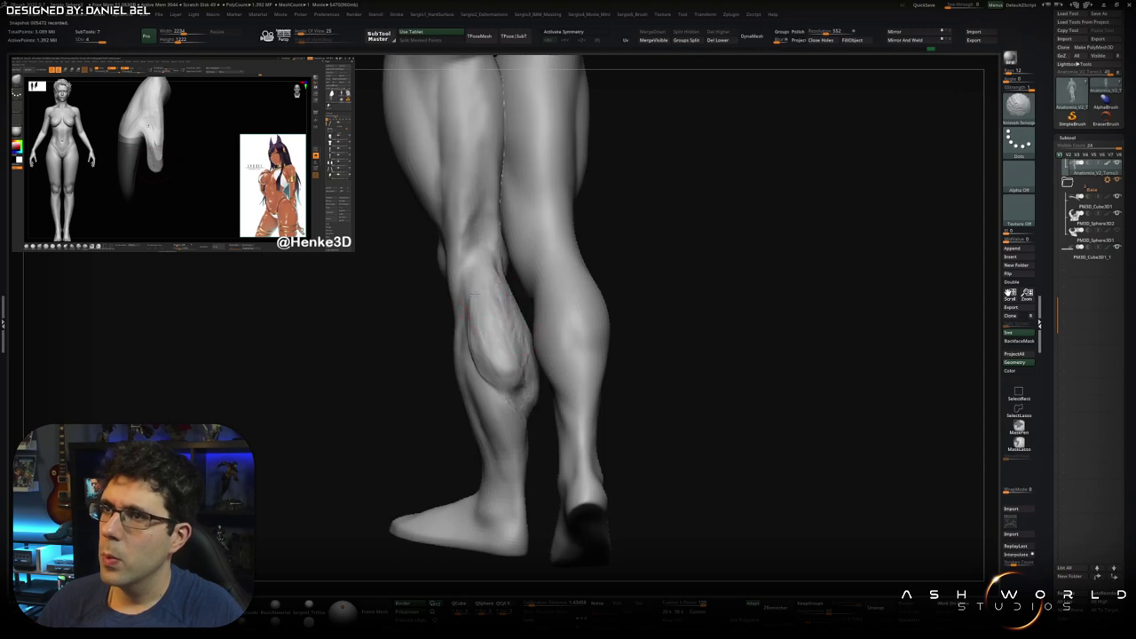
- Smooth the calf mask edge and vein detail, checking the legs from the side and back
{"action": "left_click_drag", "start_coordinate": [485, 358], "coordinate": [494, 329], "text": "shift"}
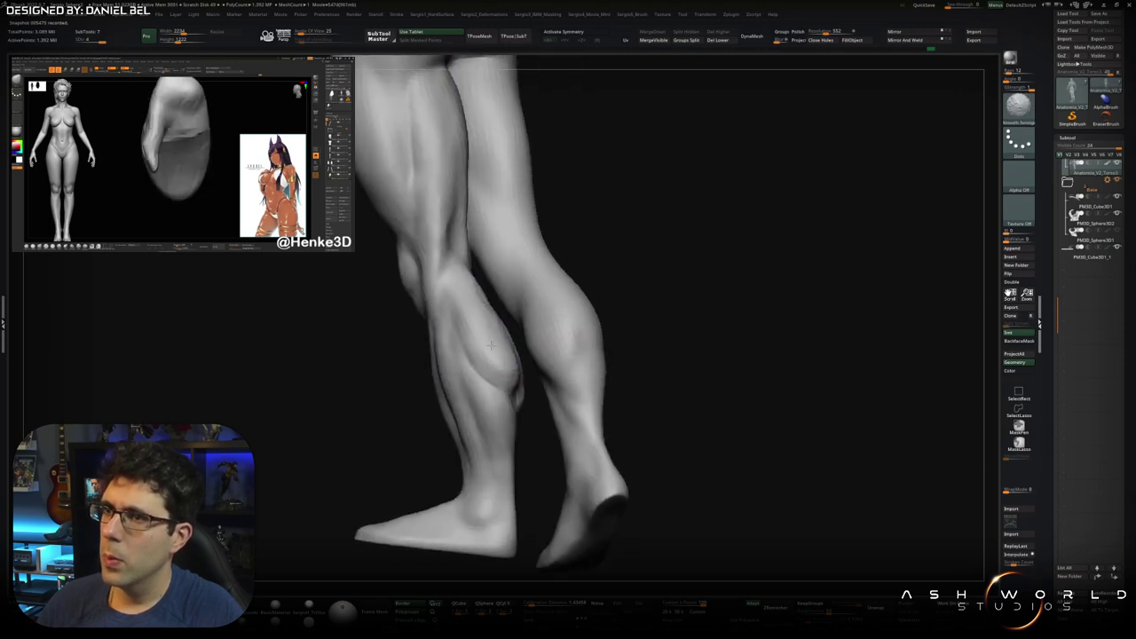
{"action": "left_click_drag", "start_coordinate": [523, 337], "coordinate": [577, 327]}
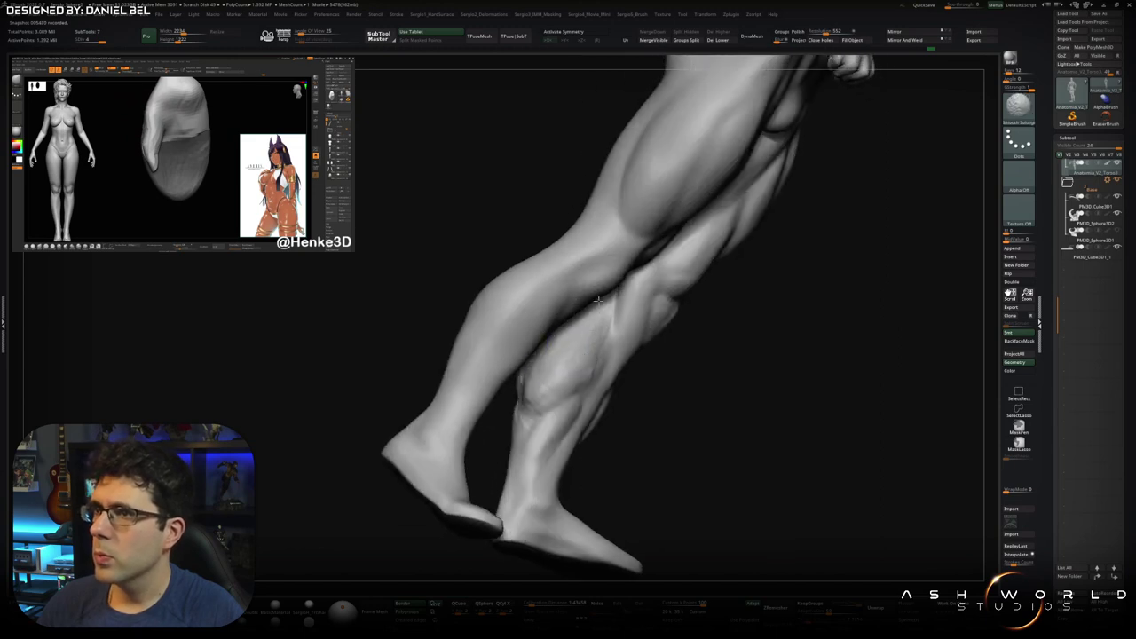
{"action": "mouse_move", "coordinate": [598, 302]}
{"action": "left_mouse_down"}
{"action": "mouse_move", "coordinate": [579, 387]}
{"action": "mouse_move", "coordinate": [526, 419]}
{"action": "left_mouse_up"}
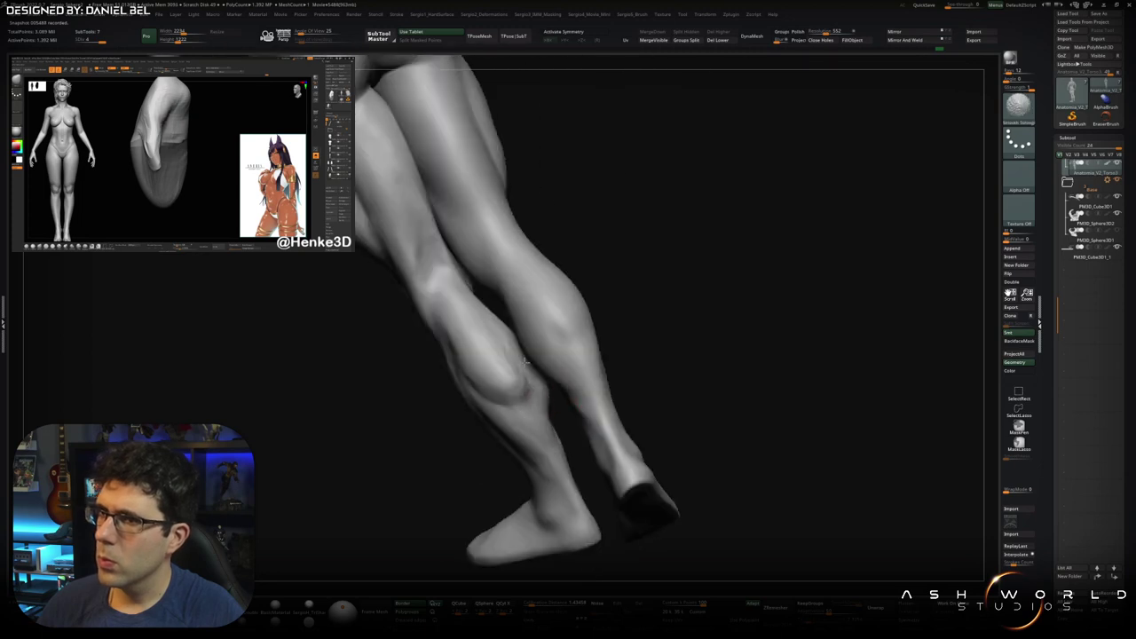
{"action": "mouse_move", "coordinate": [526, 420]}
{"action": "left_mouse_down"}
{"action": "mouse_move", "coordinate": [486, 439]}
{"action": "mouse_move", "coordinate": [575, 349]}
{"action": "mouse_move", "coordinate": [523, 435]}
{"action": "mouse_move", "coordinate": [515, 483]}
{"action": "left_mouse_up"}
{"action": "mouse_move", "coordinate": [526, 439]}
{"action": "right_mouse_down"}
{"action": "mouse_move", "coordinate": [510, 450]}
{"action": "mouse_move", "coordinate": [526, 429]}
{"action": "right_mouse_up"}
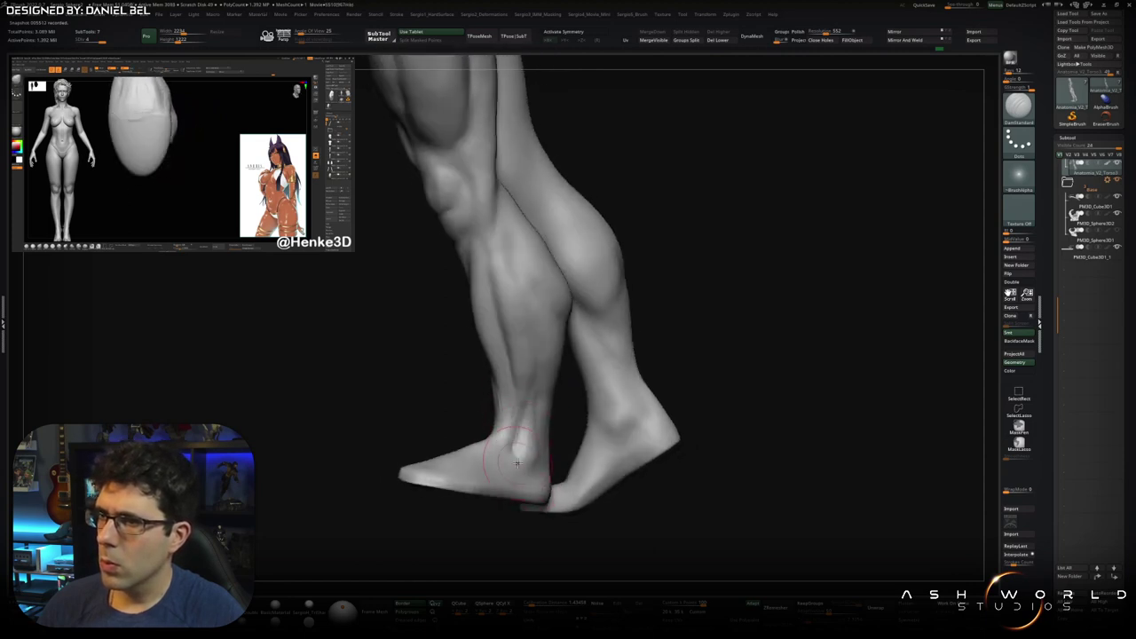
- Set up ClayBuildup with FreeHand stroke and smooth the bump at the Achilles and heel
{"action": "right_click_drag", "start_coordinate": [528, 483], "coordinate": [539, 373]}
{"action": "key", "text": "b"}
{"action": "key", "text": "c"}
{"action": "key", "text": "b"}
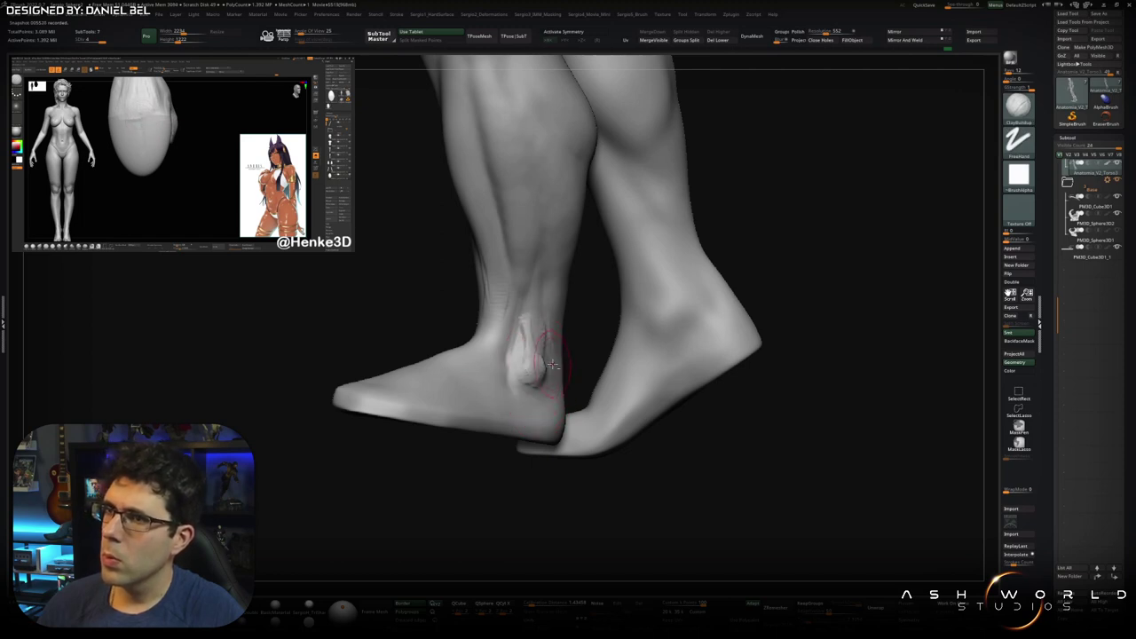
{"action": "left_click_drag", "start_coordinate": [536, 303], "coordinate": [544, 364], "text": "shift"}
{"action": "mouse_move", "coordinate": [501, 341]}
{"action": "right_mouse_down"}
{"action": "mouse_move", "coordinate": [498, 356]}
{"action": "mouse_move", "coordinate": [624, 286]}
{"action": "mouse_move", "coordinate": [629, 355]}
{"action": "mouse_move", "coordinate": [520, 419]}
{"action": "mouse_move", "coordinate": [537, 375]}
{"action": "mouse_move", "coordinate": [504, 305]}
{"action": "mouse_move", "coordinate": [479, 311]}
{"action": "right_mouse_up"}
{"action": "key", "text": "s"}
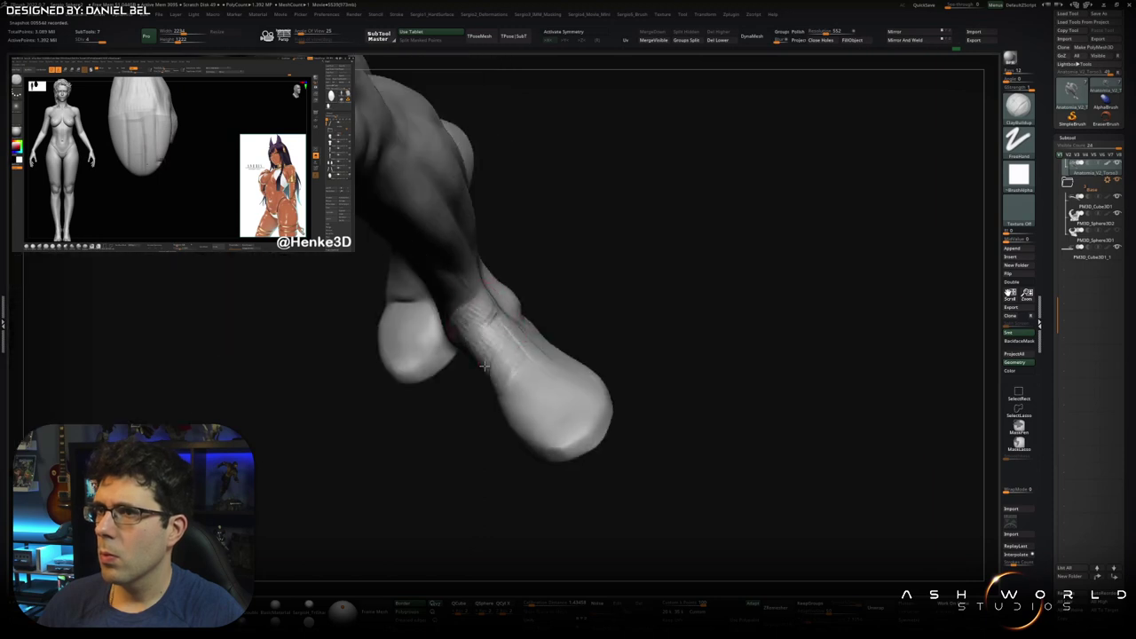
- Sculpt refining detail onto the end of the foot, checking it from side and front
{"action": "right_click_drag", "start_coordinate": [477, 365], "coordinate": [462, 340]}
{"action": "right_click_drag", "start_coordinate": [539, 364], "coordinate": [523, 390]}
{"action": "mouse_move", "coordinate": [519, 315]}
{"action": "right_mouse_down"}
{"action": "mouse_move", "coordinate": [515, 301]}
{"action": "mouse_move", "coordinate": [533, 293]}
{"action": "right_mouse_up"}
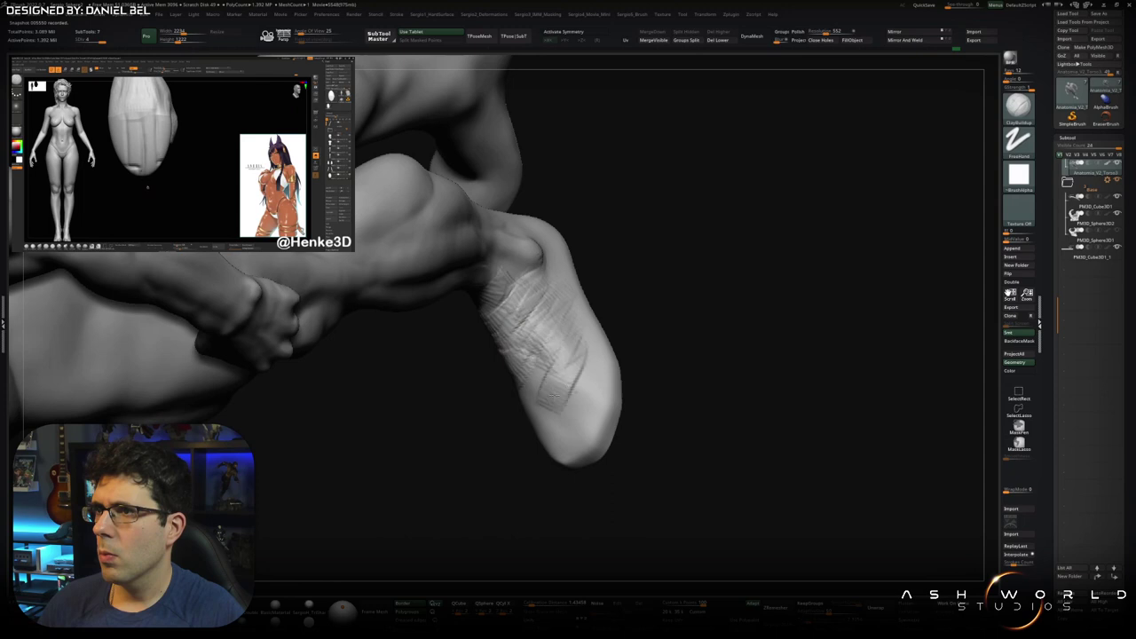
{"action": "left_click_drag", "start_coordinate": [555, 319], "coordinate": [546, 391]}
{"action": "right_click_drag", "start_coordinate": [551, 357], "coordinate": [452, 355]}
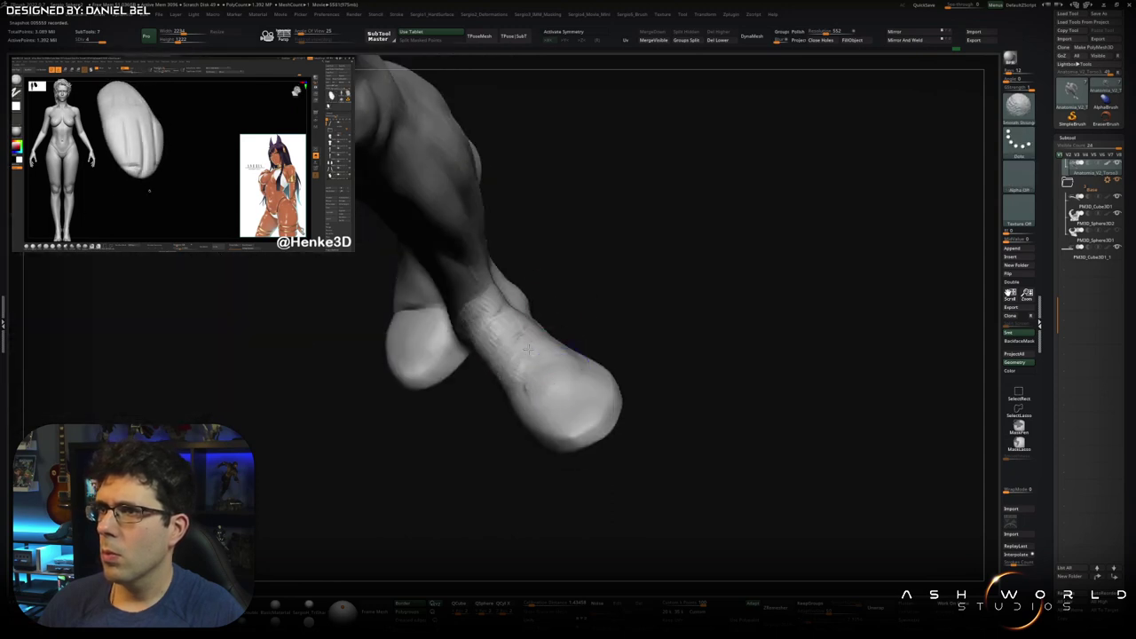
{"action": "right_click_drag", "start_coordinate": [565, 374], "coordinate": [574, 379]}
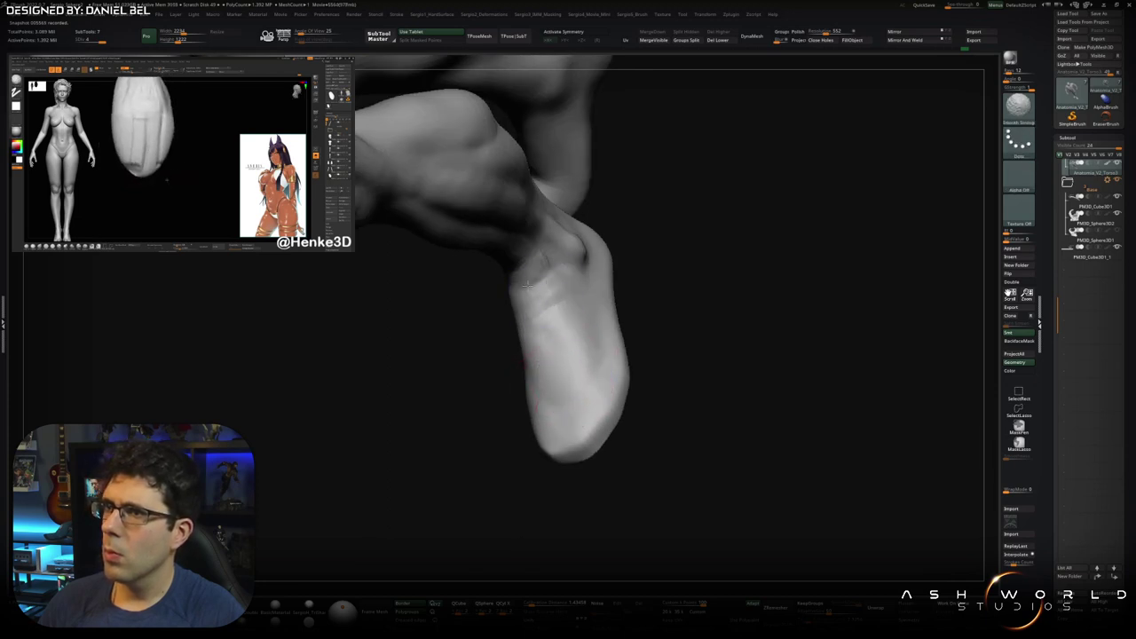
{"action": "right_click_drag", "start_coordinate": [552, 307], "coordinate": [595, 283]}
{"action": "mouse_move", "coordinate": [520, 317]}
{"action": "right_mouse_down"}
{"action": "mouse_move", "coordinate": [595, 347]}
{"action": "mouse_move", "coordinate": [452, 380]}
{"action": "right_mouse_up"}
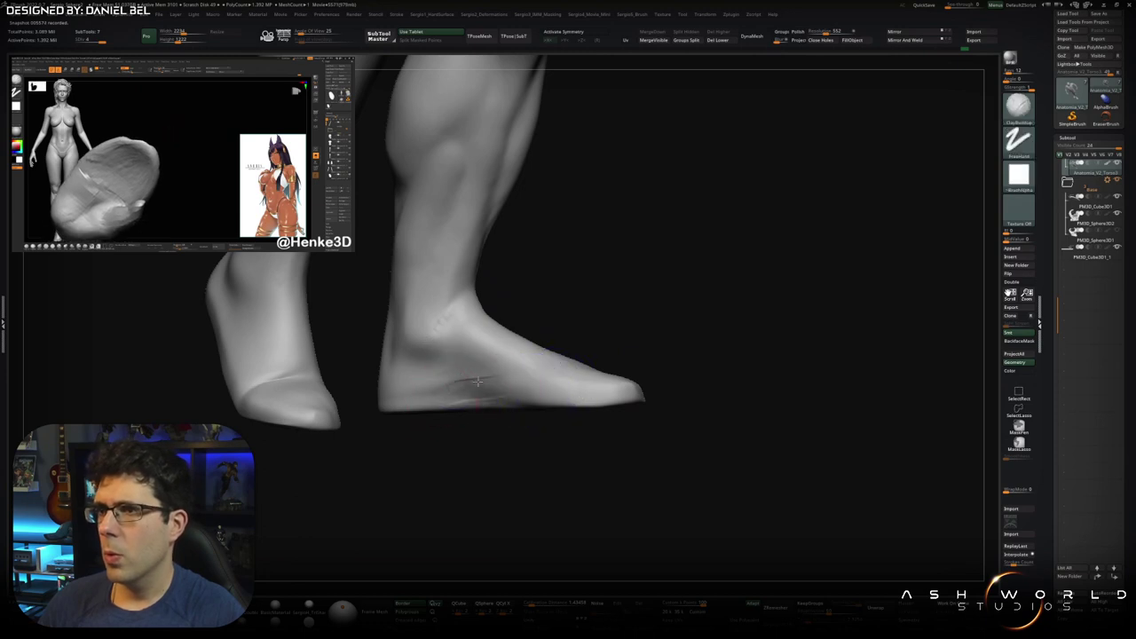
- Smooth the sole of the foot, viewing the feet from below and the side
{"action": "key", "text": "space"}
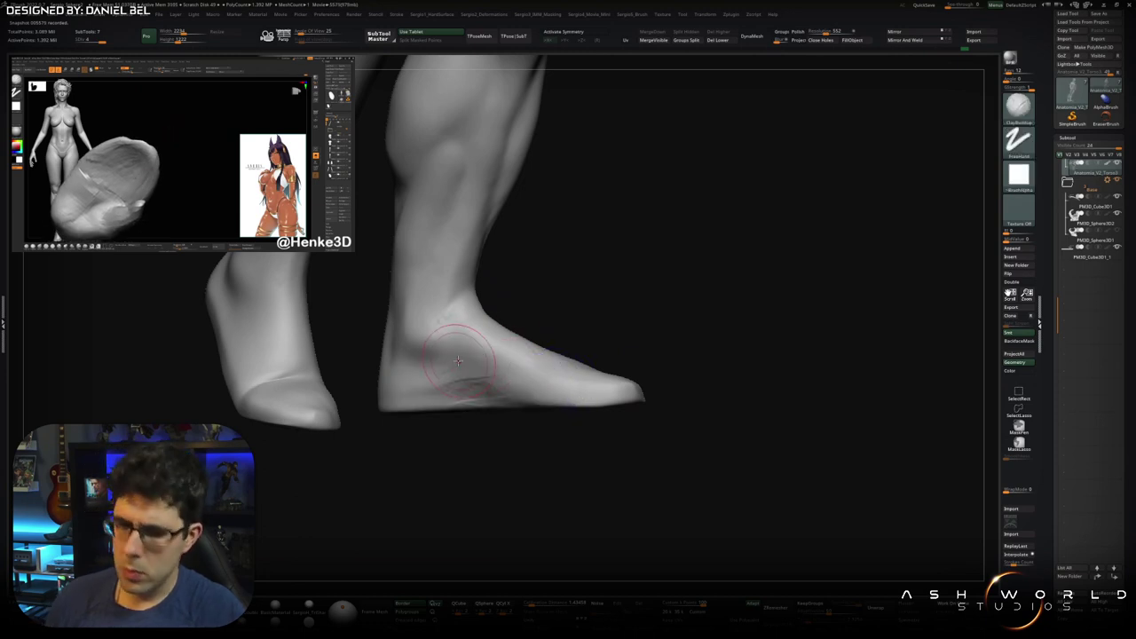
{"action": "right_click_drag", "start_coordinate": [461, 346], "coordinate": [535, 353]}
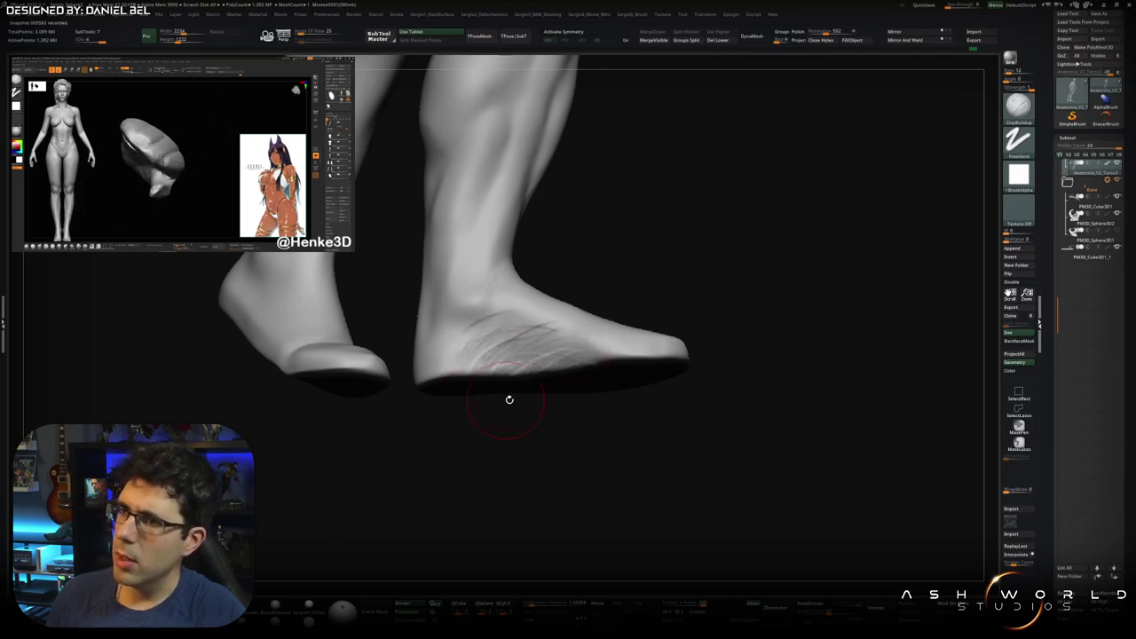
{"action": "right_click_drag", "start_coordinate": [493, 401], "coordinate": [526, 343]}
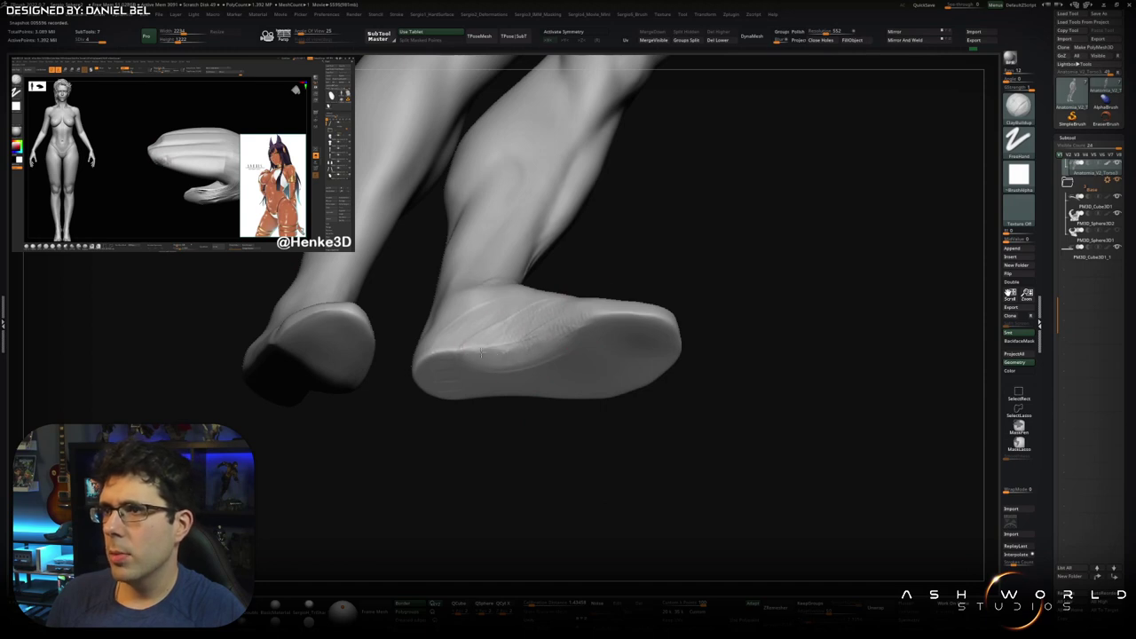
{"action": "key", "text": "shift"}
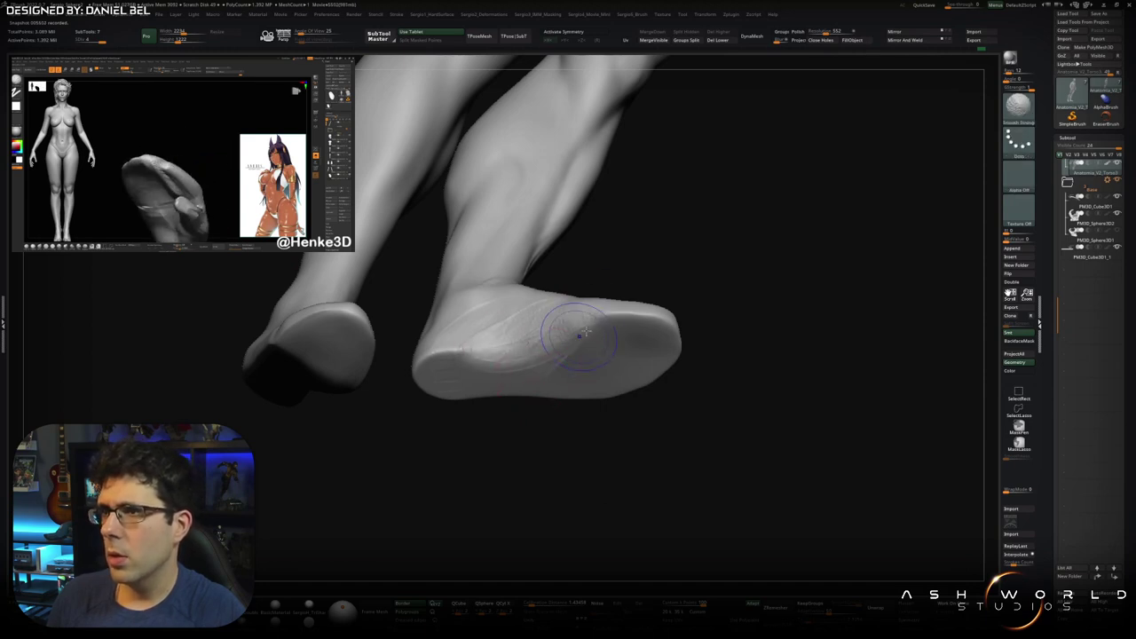
{"action": "right_click_drag", "start_coordinate": [610, 323], "coordinate": [591, 337]}
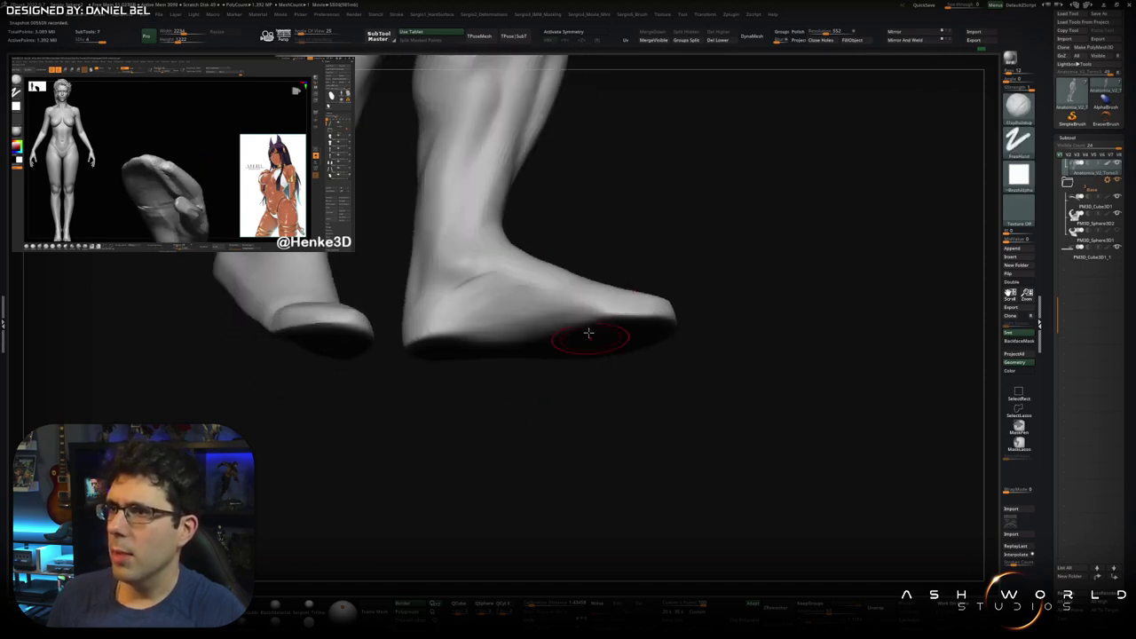
{"action": "key", "text": "ctrl"}
{"action": "key", "text": "shift"}
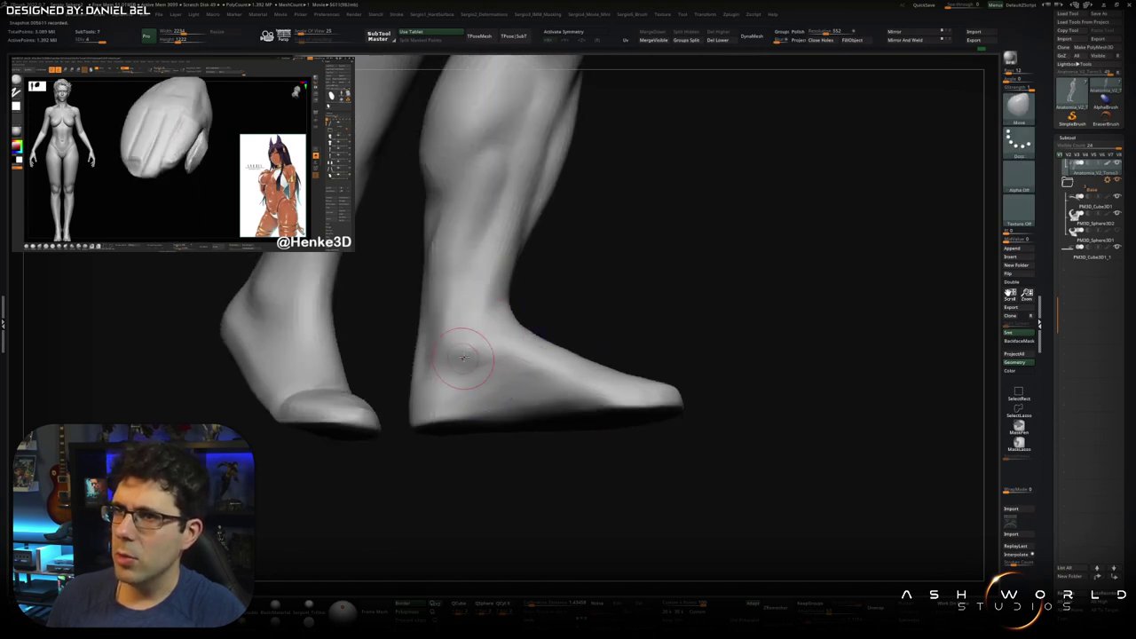
{"action": "mouse_move", "coordinate": [448, 365]}
{"action": "right_mouse_down"}
{"action": "mouse_move", "coordinate": [450, 385]}
{"action": "mouse_move", "coordinate": [454, 362]}
{"action": "right_mouse_up"}
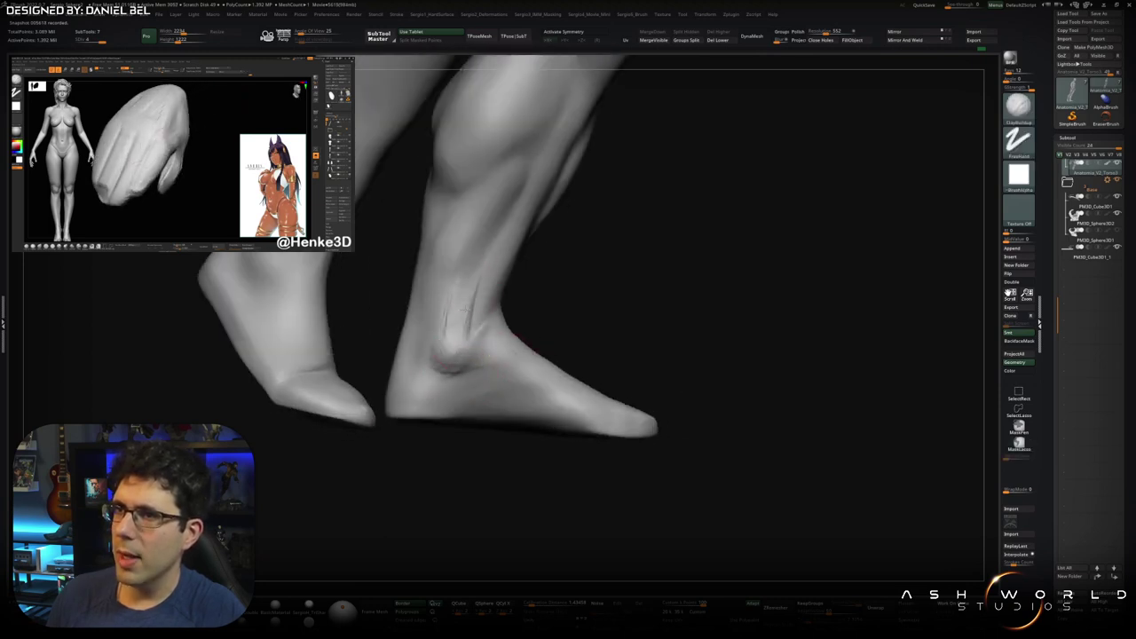
- Build up the Achilles tendon above the right heel, then smooth the strokes into the calf
{"action": "mouse_move", "coordinate": [467, 296]}
{"action": "right_mouse_down"}
{"action": "mouse_move", "coordinate": [479, 292]}
{"action": "mouse_move", "coordinate": [476, 401]}
{"action": "mouse_move", "coordinate": [510, 407]}
{"action": "right_mouse_up"}
{"action": "right_click_drag", "start_coordinate": [438, 400], "coordinate": [451, 341]}
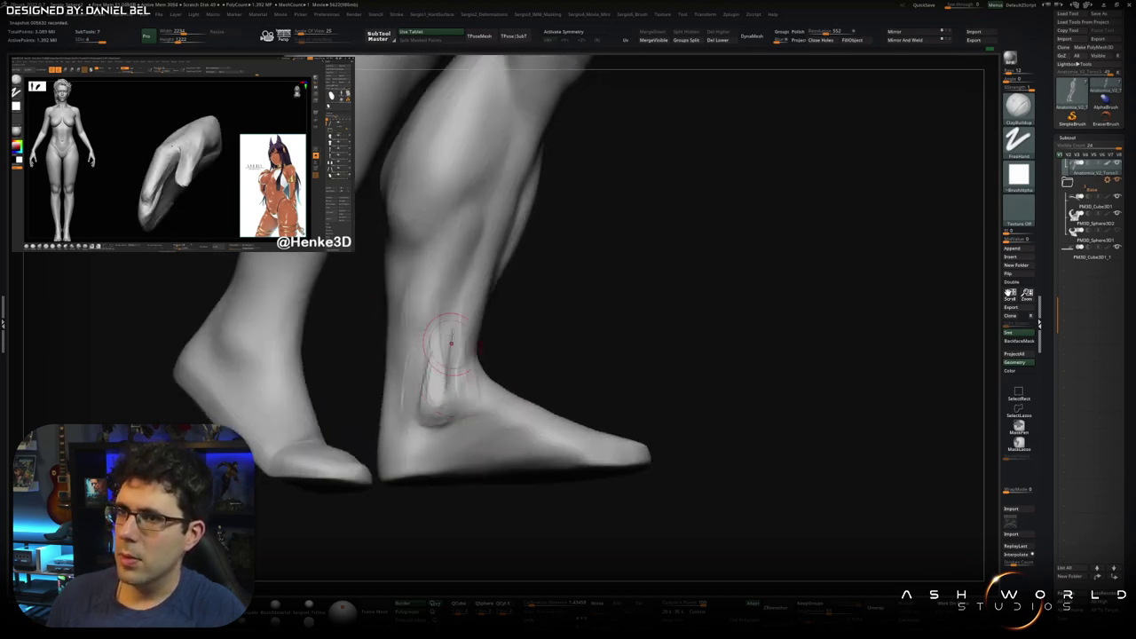
{"action": "mouse_move", "coordinate": [429, 377]}
{"action": "left_mouse_down"}
{"action": "mouse_move", "coordinate": [416, 417]}
{"action": "mouse_move", "coordinate": [451, 408]}
{"action": "left_mouse_up"}
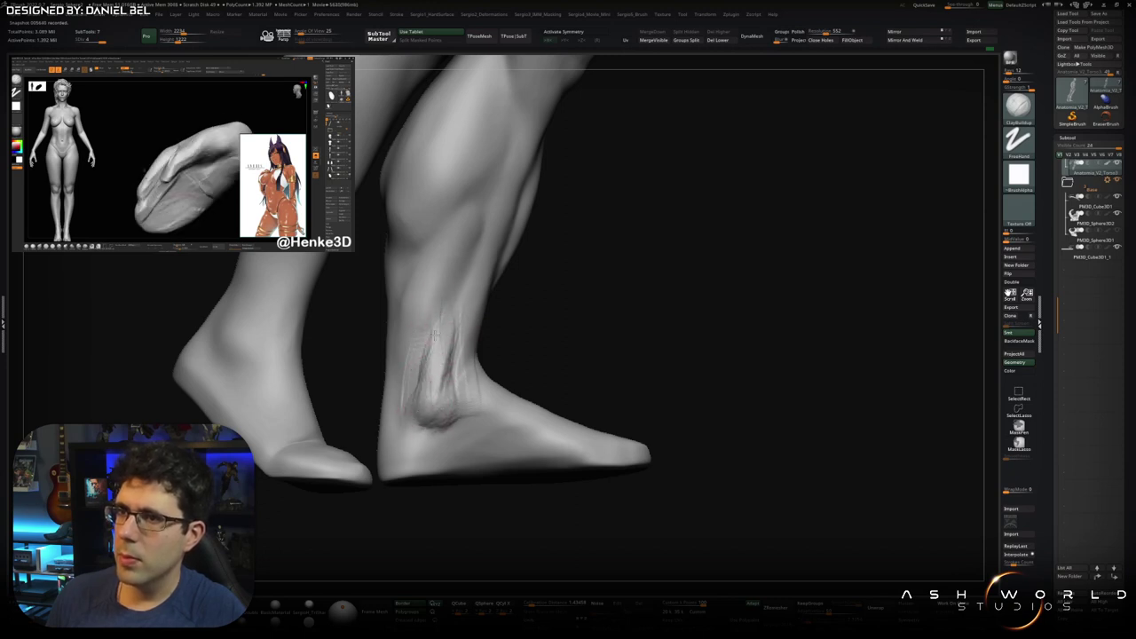
{"action": "mouse_move", "coordinate": [424, 390]}
{"action": "left_mouse_down", "text": "shift"}
{"action": "mouse_move", "coordinate": [442, 342]}
{"action": "mouse_move", "coordinate": [436, 435]}
{"action": "left_mouse_up", "text": "shift"}
{"action": "mouse_move", "coordinate": [481, 420]}
{"action": "right_mouse_down"}
{"action": "mouse_move", "coordinate": [482, 342]}
{"action": "mouse_move", "coordinate": [476, 390]}
{"action": "right_mouse_up"}
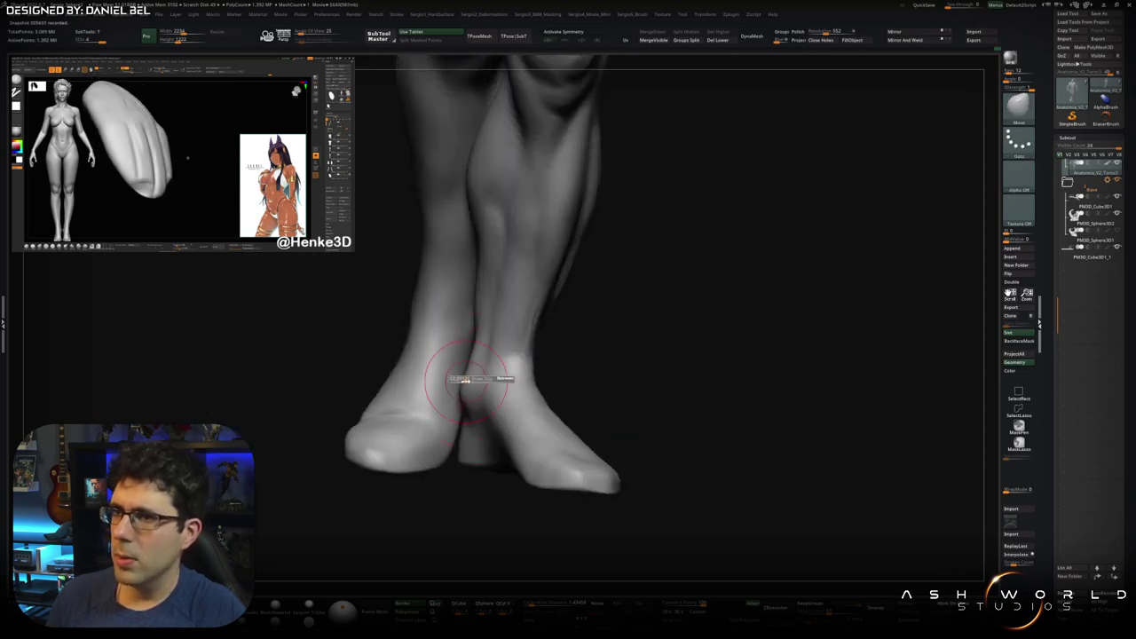
{"action": "mouse_move", "coordinate": [468, 363]}
{"action": "right_mouse_down"}
{"action": "mouse_move", "coordinate": [510, 362]}
{"action": "mouse_move", "coordinate": [464, 431]}
{"action": "right_mouse_up"}
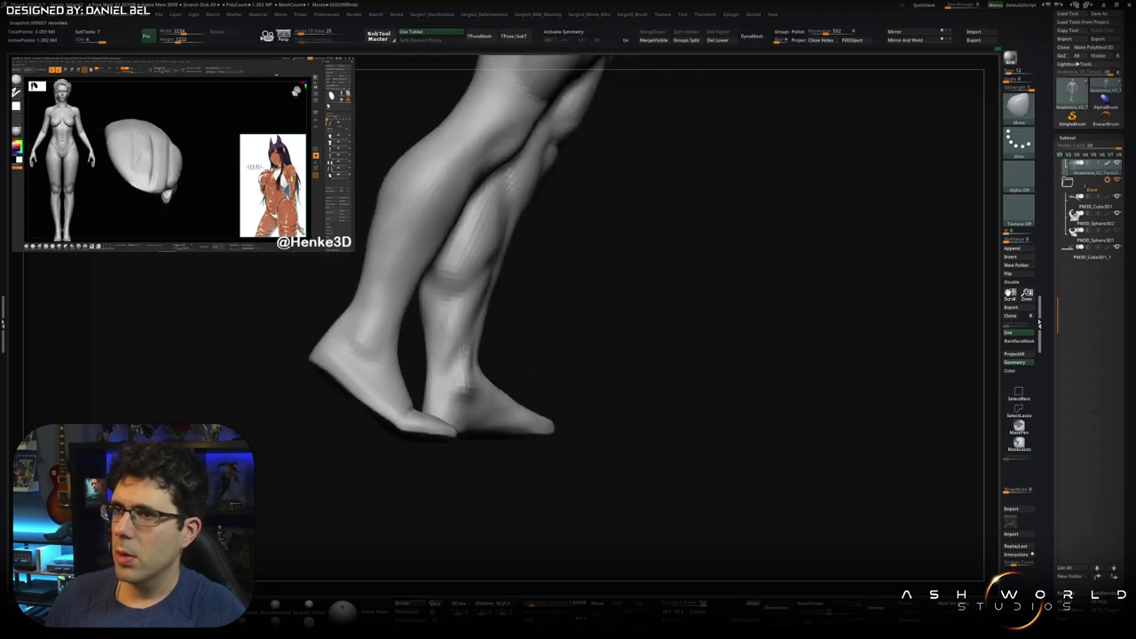
- Orbit beneath and around the legs to bring the lower shin in close for smoothing
{"action": "key", "text": "ctrl"}
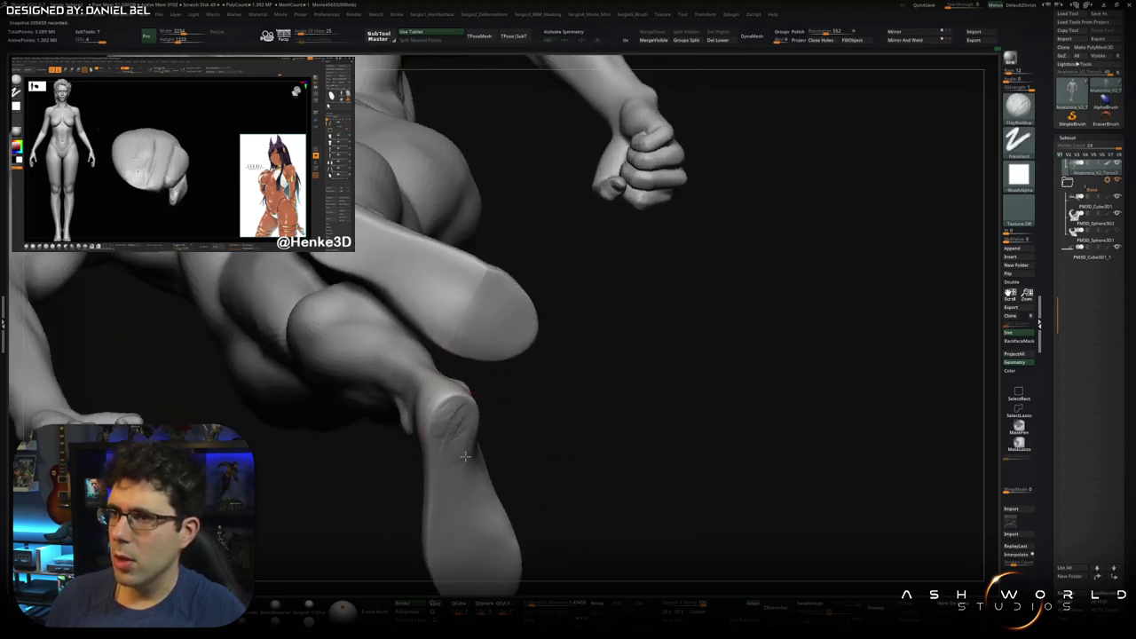
{"action": "right_click_drag", "start_coordinate": [472, 442], "coordinate": [467, 408]}
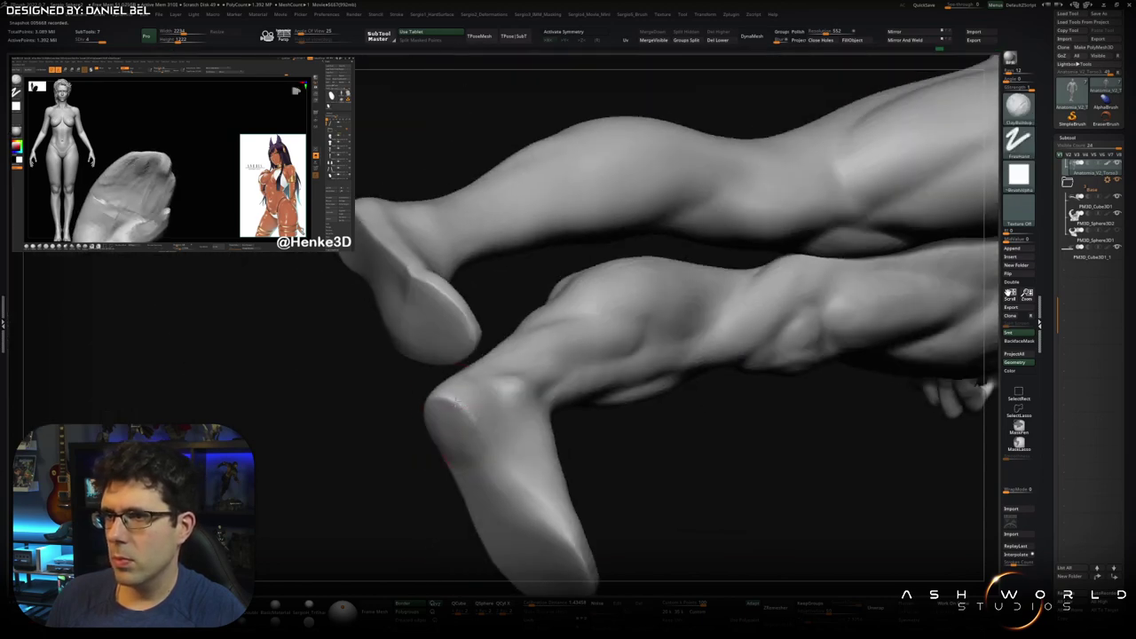
{"action": "key", "text": "shift"}
{"action": "right_click_drag", "start_coordinate": [433, 417], "coordinate": [463, 422]}
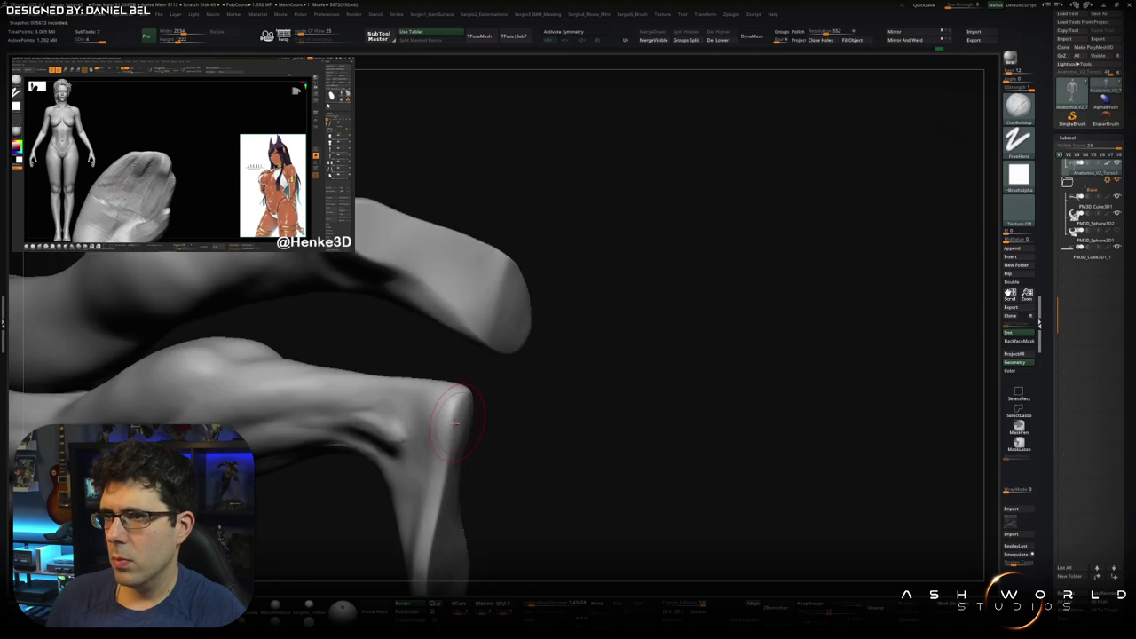
{"action": "right_click_drag", "start_coordinate": [442, 512], "coordinate": [470, 318]}
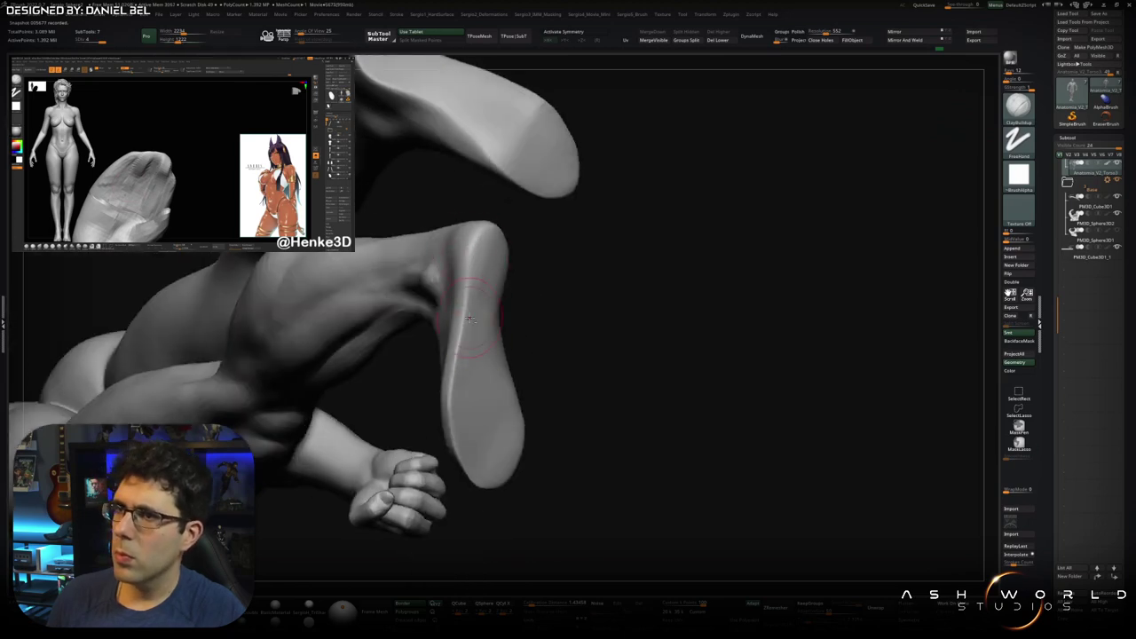
{"action": "key", "text": "shift"}
{"action": "mouse_move", "coordinate": [455, 294]}
{"action": "right_mouse_down"}
{"action": "mouse_move", "coordinate": [456, 406]}
{"action": "mouse_move", "coordinate": [461, 394]}
{"action": "right_mouse_up"}
- Smooth the ankle area from a straight view, then frame the whole figure with F
{"action": "mouse_move", "coordinate": [550, 403]}
{"action": "right_mouse_down"}
{"action": "mouse_move", "coordinate": [497, 417]}
{"action": "mouse_move", "coordinate": [487, 400]}
{"action": "right_mouse_up"}
{"action": "key", "text": "shift"}
{"action": "key", "text": "ctrl"}
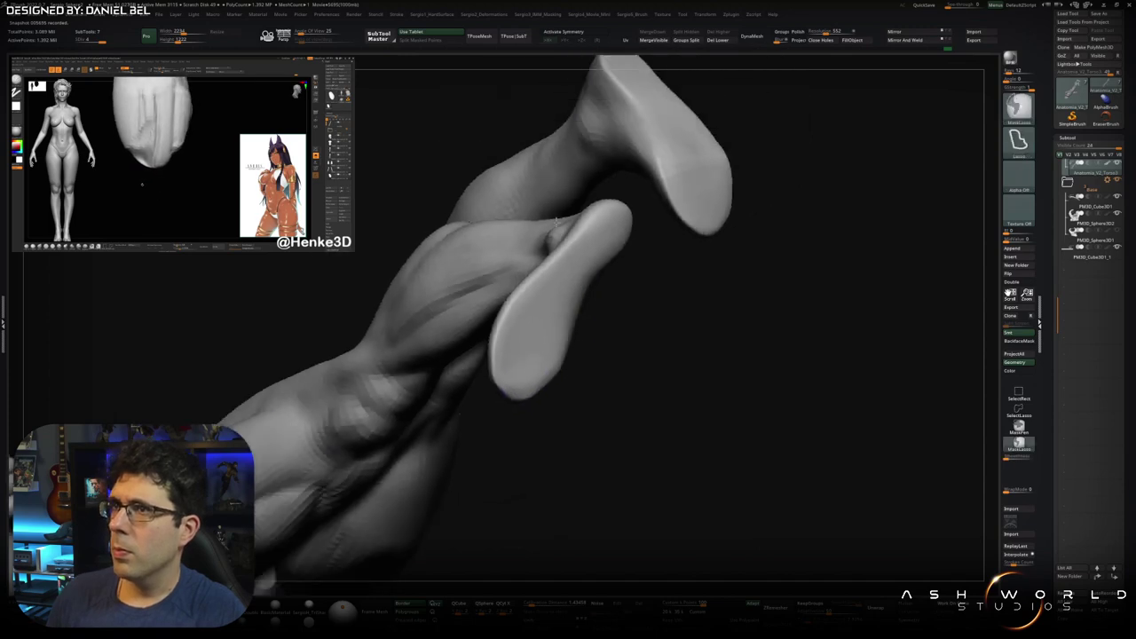
{"action": "right_click_drag", "start_coordinate": [555, 220], "coordinate": [598, 376], "text": "shift"}
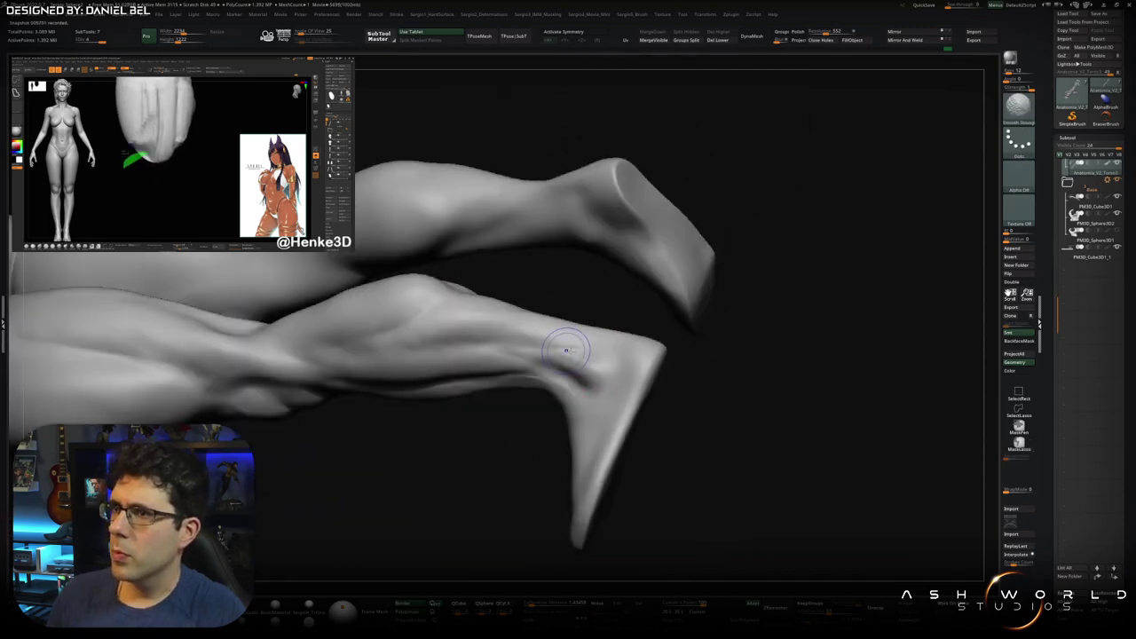
{"action": "mouse_move", "coordinate": [565, 349]}
{"action": "right_mouse_down"}
{"action": "mouse_move", "coordinate": [626, 363]}
{"action": "mouse_move", "coordinate": [560, 393]}
{"action": "right_mouse_up"}
{"action": "key", "text": "ctrl"}
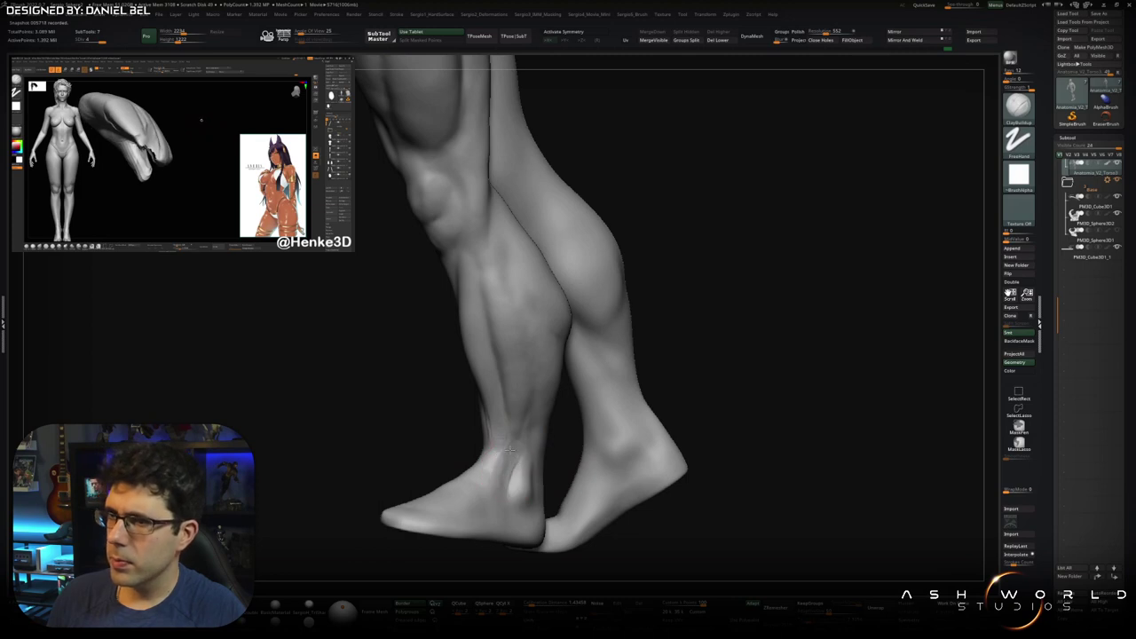
{"action": "left_click_drag", "start_coordinate": [509, 444], "coordinate": [497, 491], "text": "shift"}
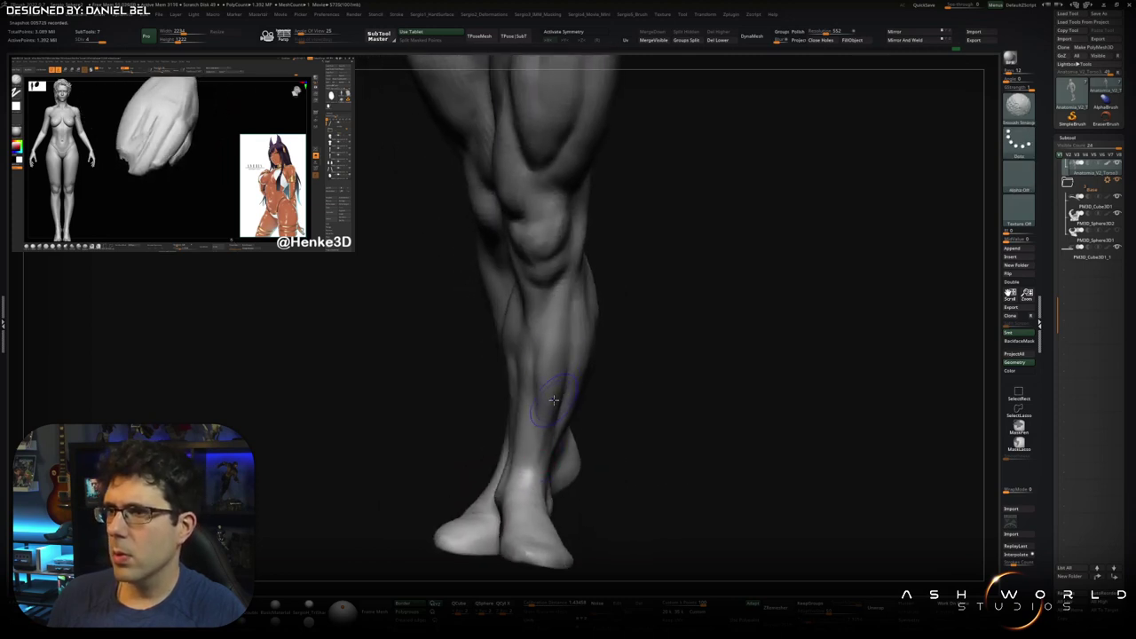
{"action": "key", "text": "f"}
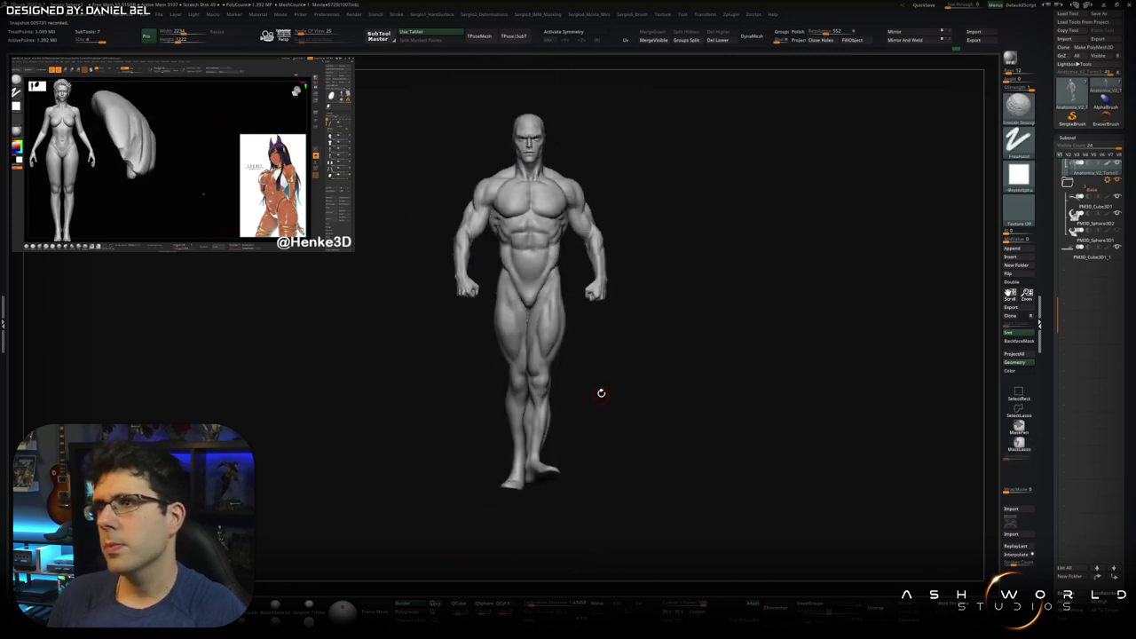
- Smooth the inner thigh surface, then turn the figure to a frontal three-quarter angle
{"action": "right_click_drag", "start_coordinate": [538, 393], "coordinate": [523, 330], "text": "ctrl"}
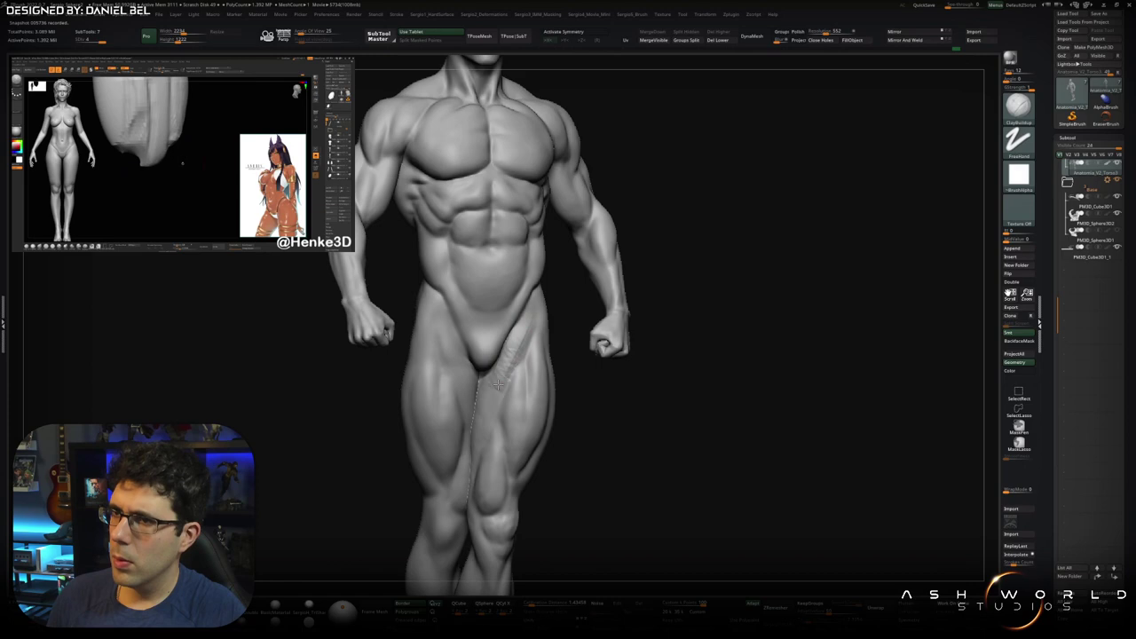
{"action": "left_click_drag", "start_coordinate": [536, 347], "coordinate": [501, 390], "text": "shift"}
{"action": "right_click_drag", "start_coordinate": [501, 390], "coordinate": [479, 395]}
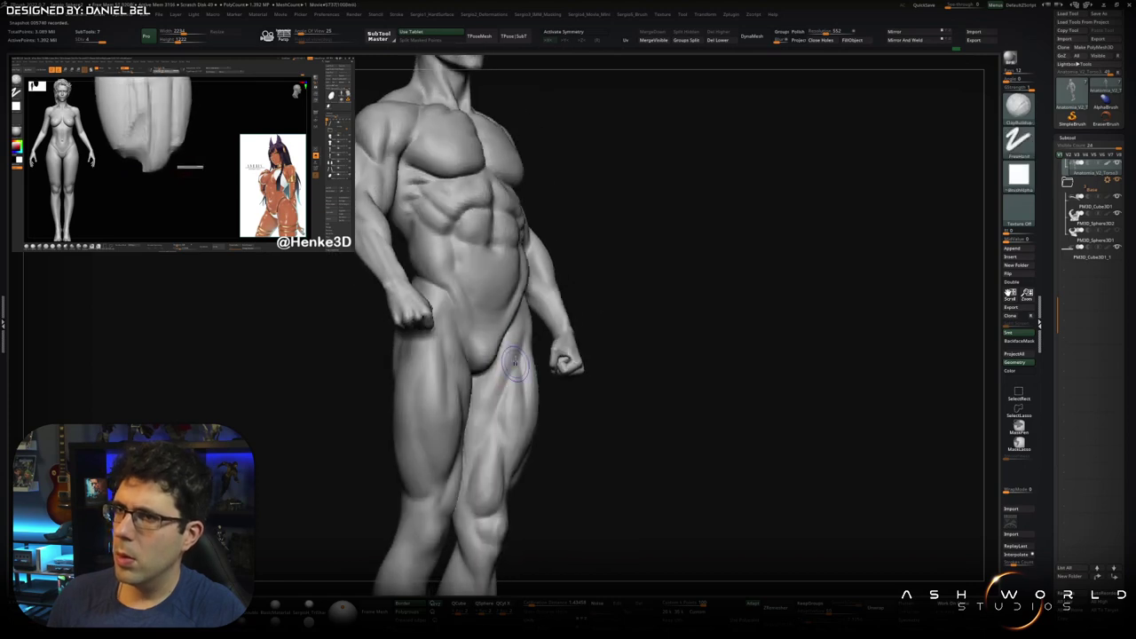
{"action": "right_click_drag", "start_coordinate": [484, 444], "coordinate": [492, 412], "text": "ctrl"}
{"action": "key", "text": "s"}
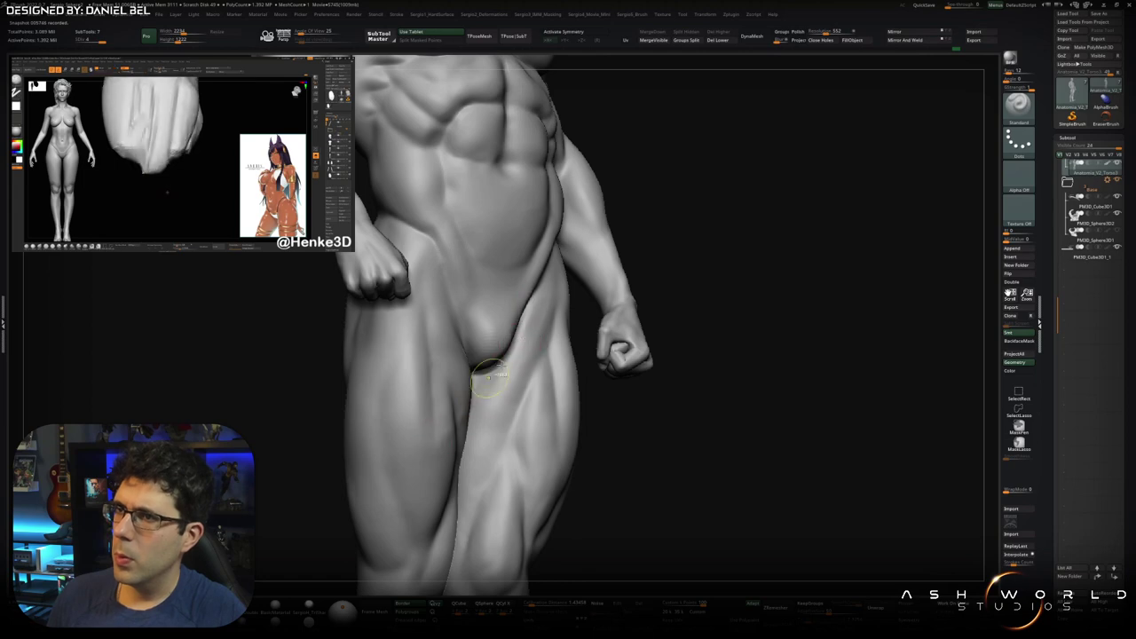
{"action": "mouse_move", "coordinate": [460, 430]}
{"action": "right_mouse_down"}
{"action": "mouse_move", "coordinate": [479, 428]}
{"action": "mouse_move", "coordinate": [473, 401]}
{"action": "right_mouse_up"}
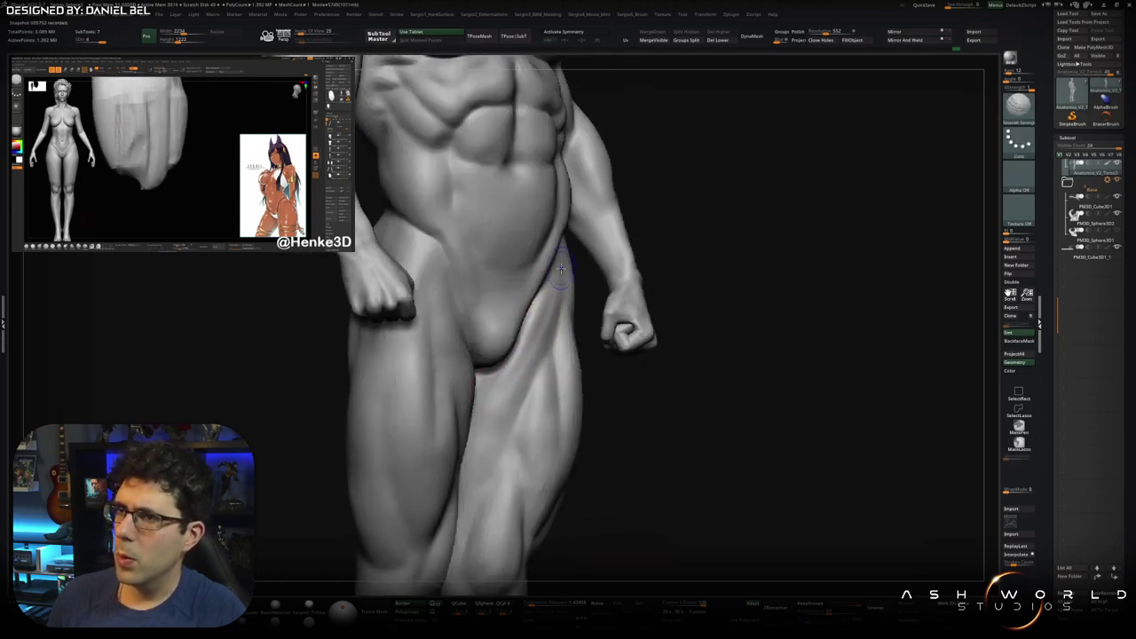
{"action": "right_click_drag", "start_coordinate": [559, 267], "coordinate": [500, 390]}
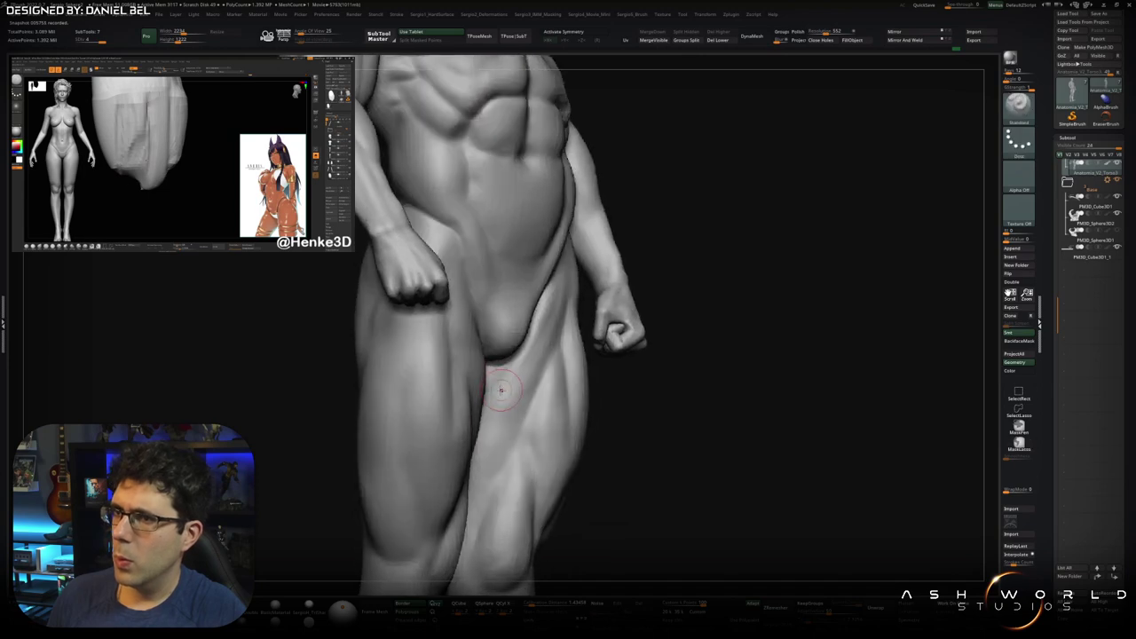
- Isolate the thigh polygroup on its own, hiding the rest of the body
{"action": "left_click", "coordinate": [499, 383], "text": "ctrl+shift"}
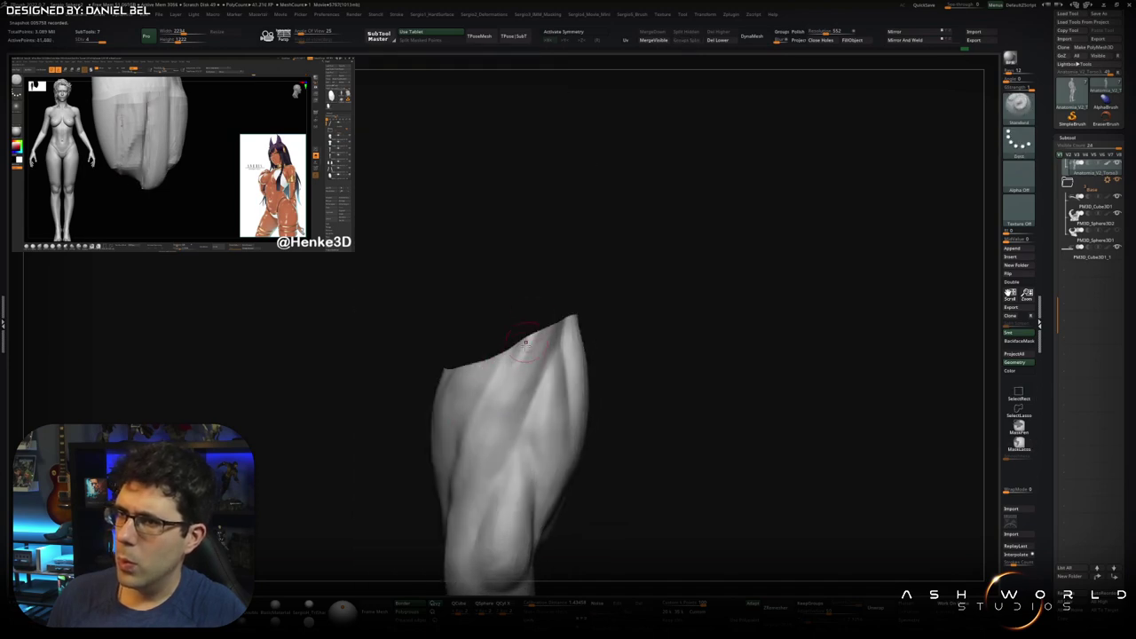
{"action": "left_click", "coordinate": [609, 355], "text": "ctrl+shift"}
{"action": "left_click", "coordinate": [519, 411], "text": "ctrl+shift"}
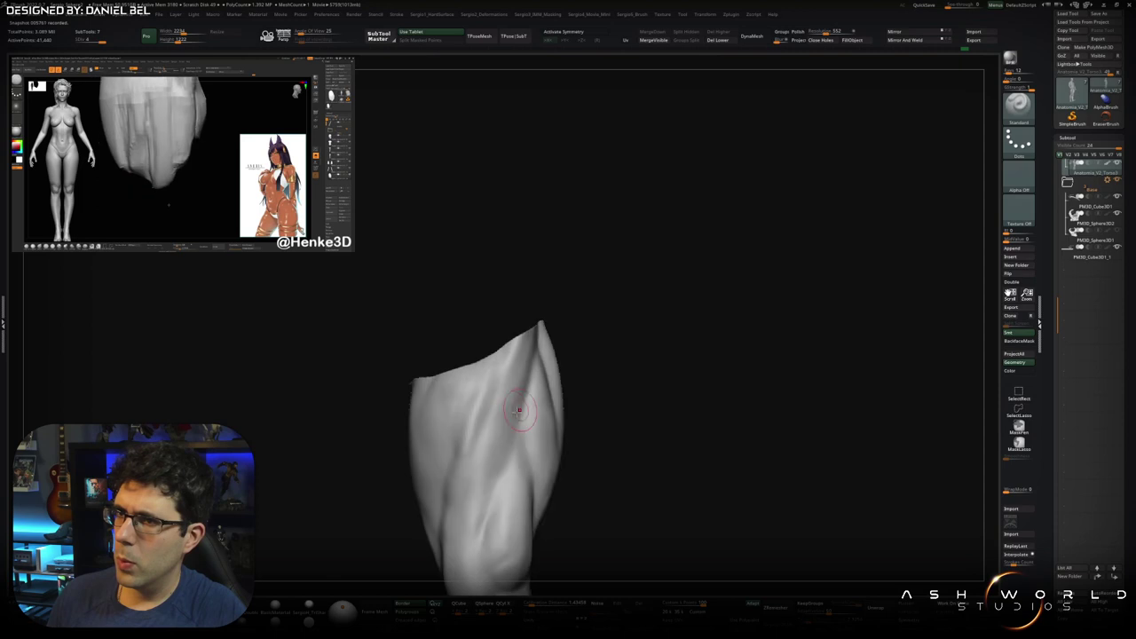
{"action": "left_click", "coordinate": [598, 338], "text": "ctrl+shift"}
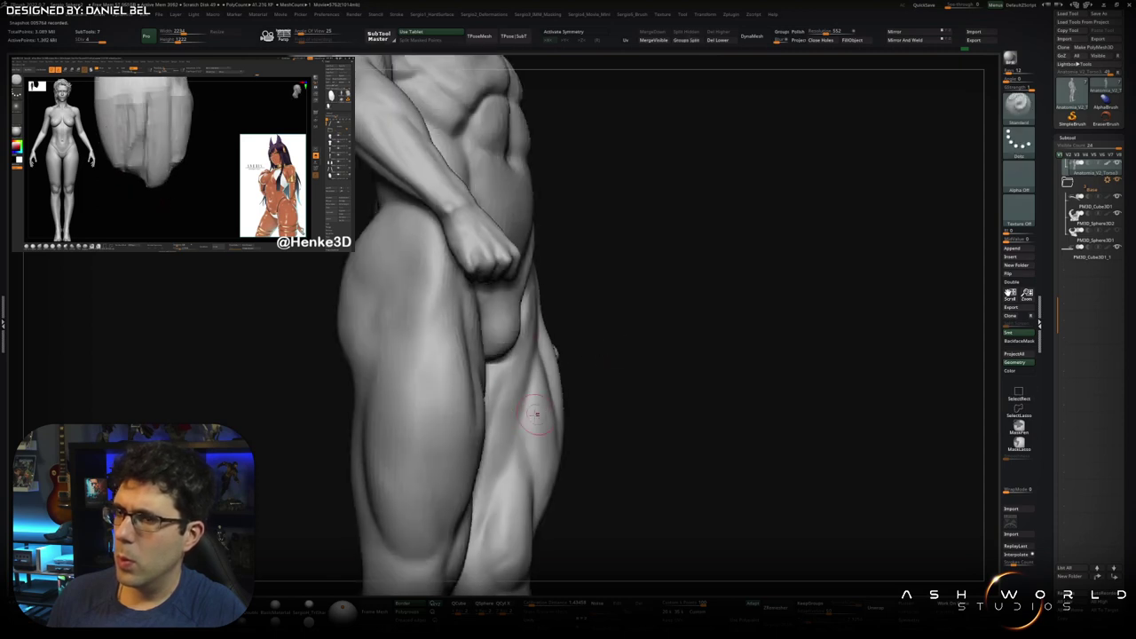
{"action": "left_click", "coordinate": [506, 421], "text": "ctrl+shift"}
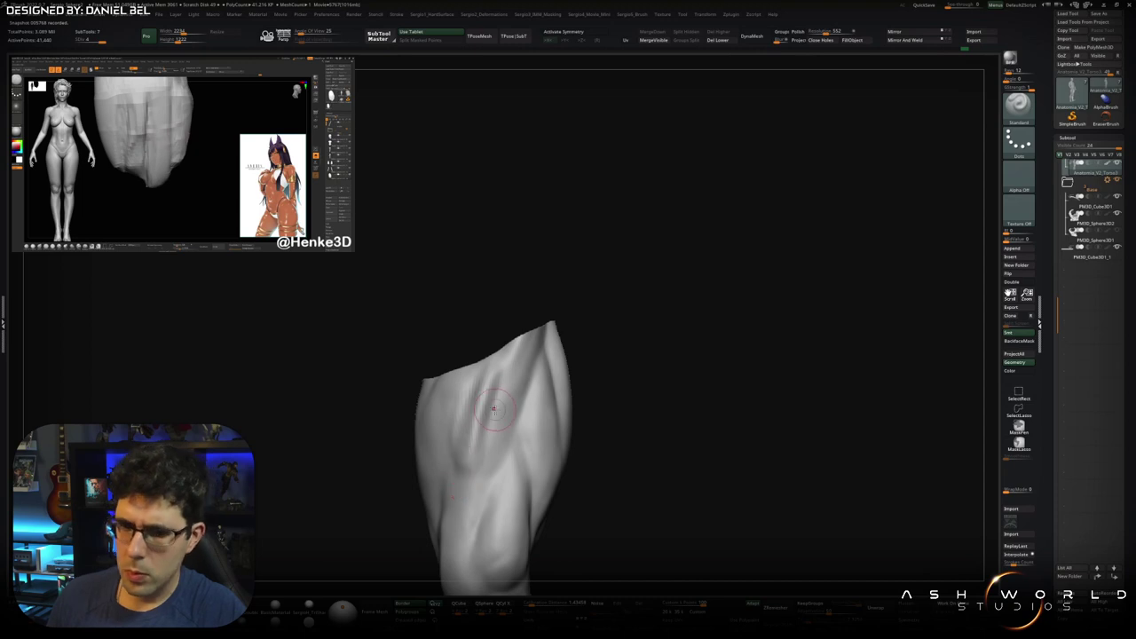
{"action": "left_click_drag", "start_coordinate": [495, 407], "coordinate": [453, 467], "text": "shift"}
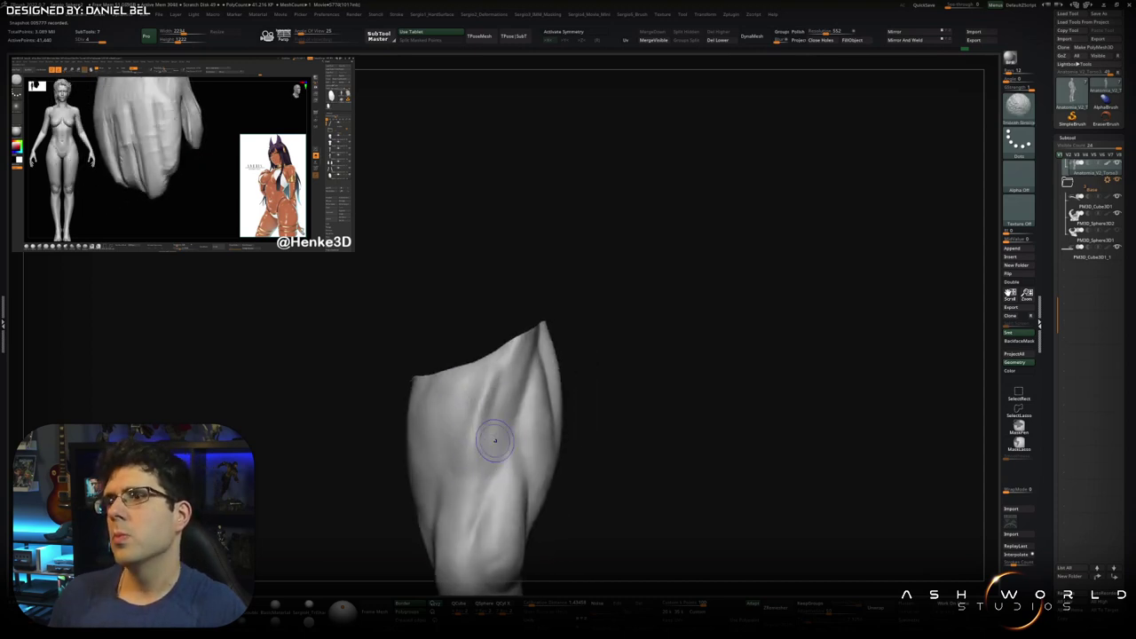
- Unhide the body and mask everything except the front thigh section
{"action": "left_click", "coordinate": [565, 423], "text": "ctrl+shift"}
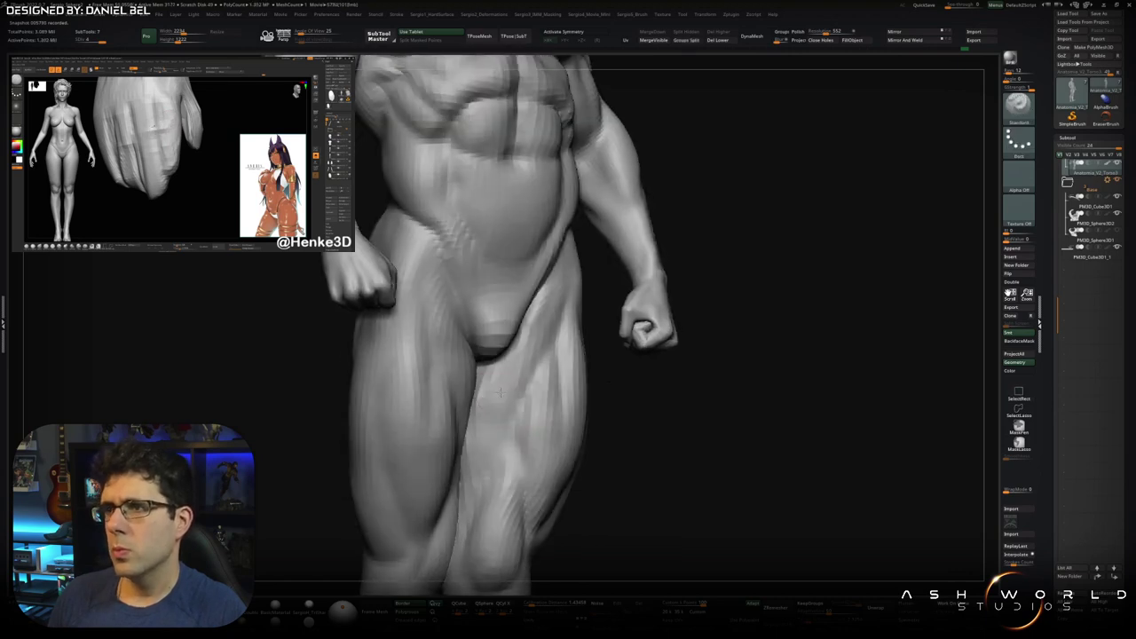
{"action": "left_click_drag", "start_coordinate": [495, 391], "coordinate": [483, 358]}
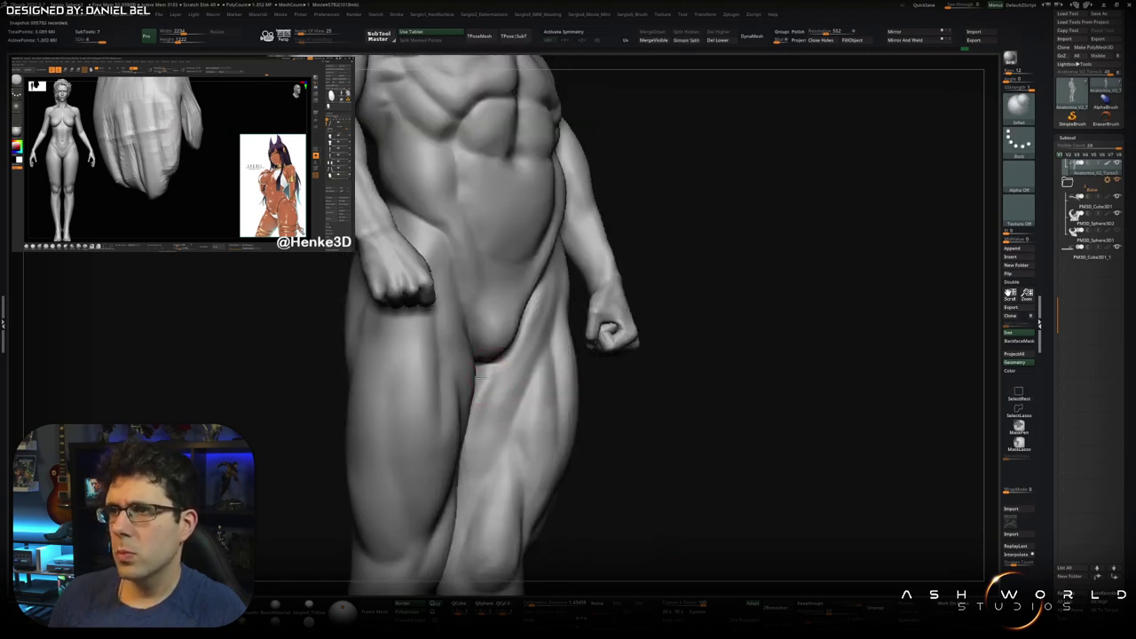
{"action": "key", "text": "ctrl"}
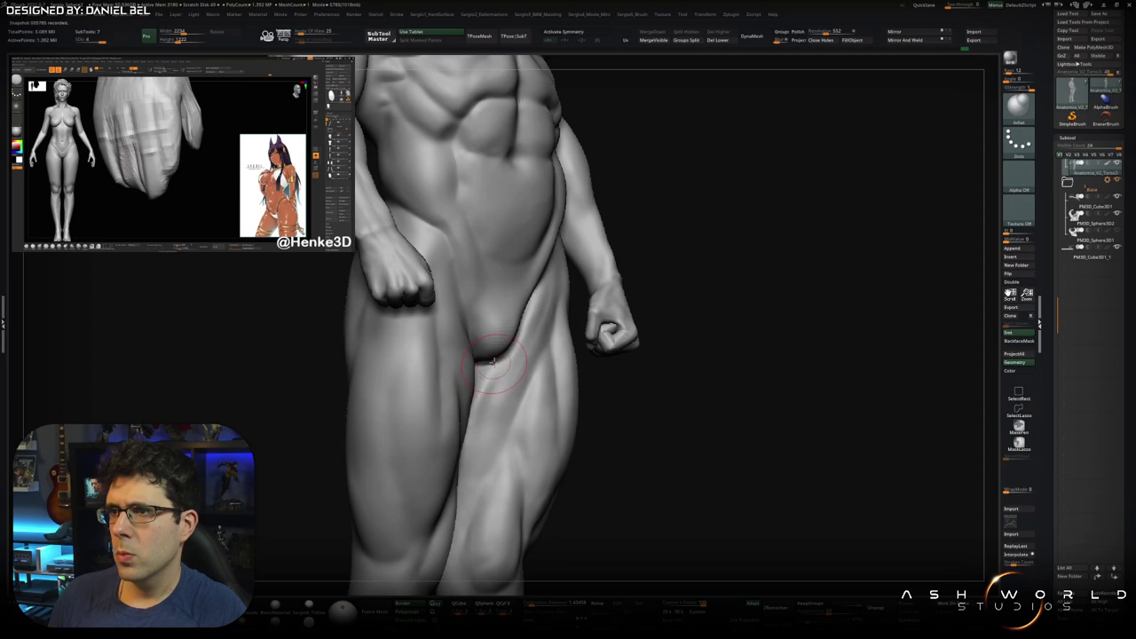
{"action": "left_click", "coordinate": [514, 418], "text": "ctrl"}
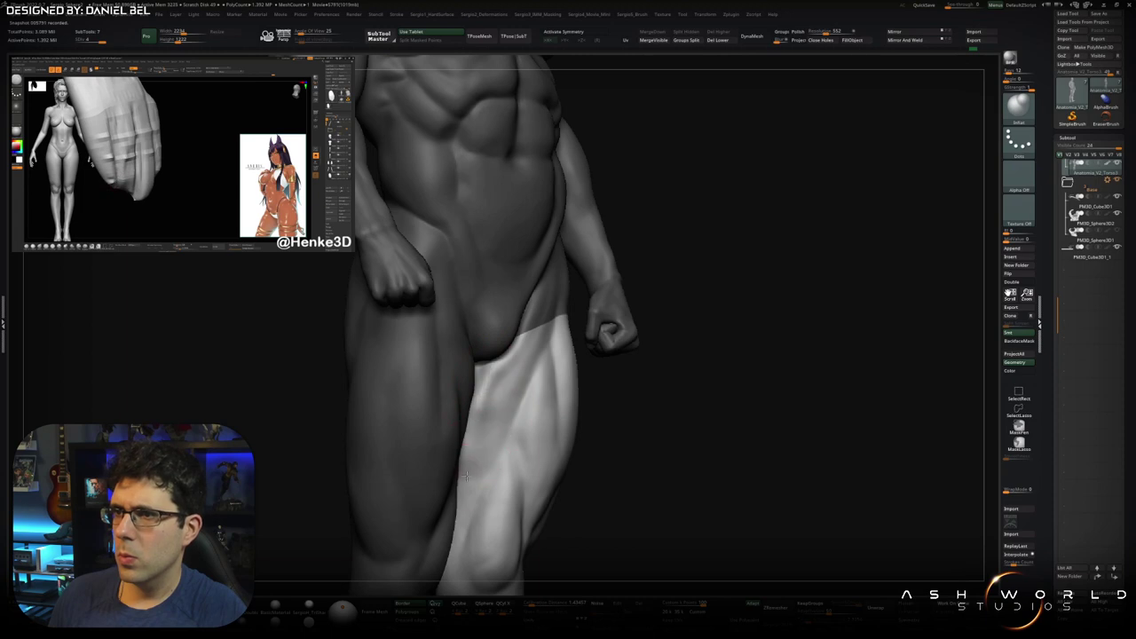
- Inspect the masked front thigh from front, side and three-quarter views, then clear the mask
{"action": "right_click_drag", "start_coordinate": [529, 313], "coordinate": [494, 380]}
{"action": "right_click_drag", "start_coordinate": [473, 455], "coordinate": [494, 395]}
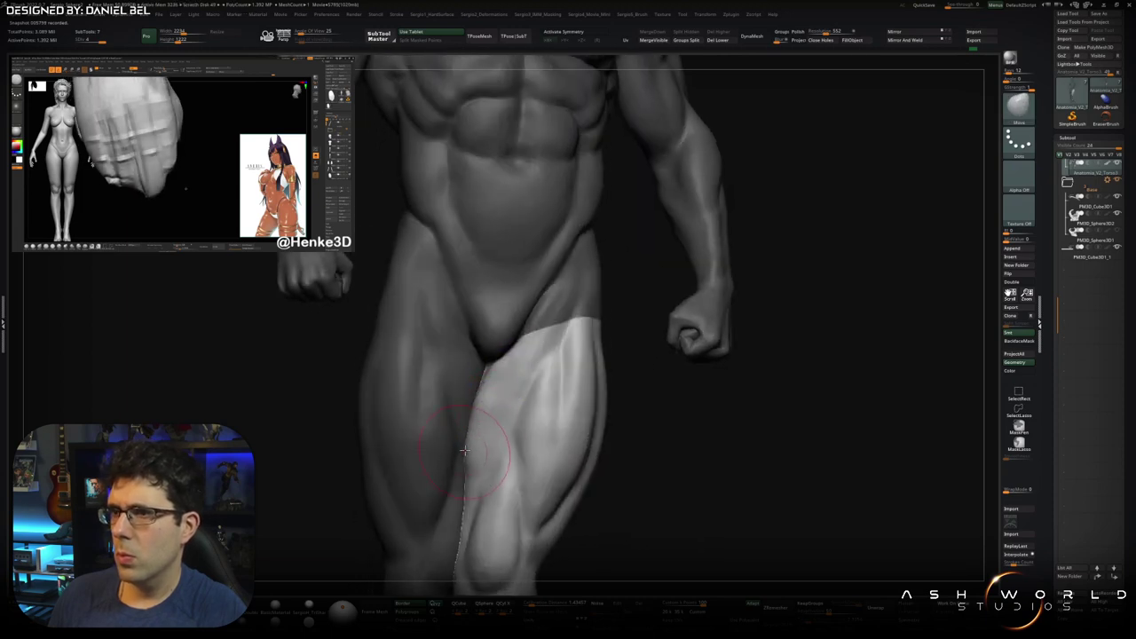
{"action": "right_click_drag", "start_coordinate": [477, 394], "coordinate": [480, 409]}
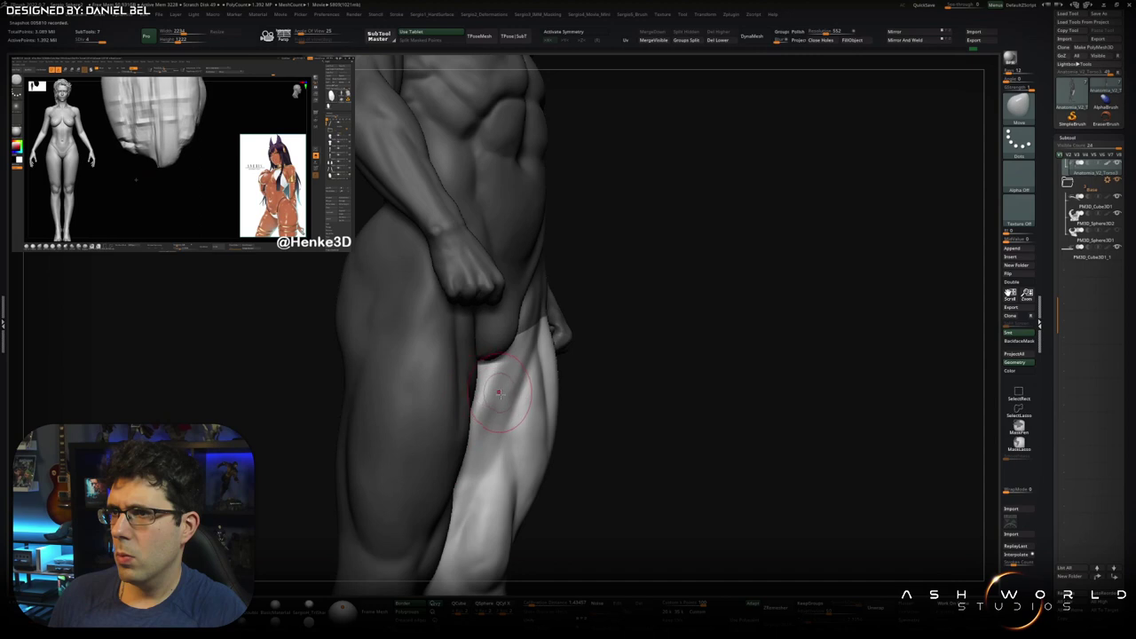
{"action": "right_click_drag", "start_coordinate": [480, 403], "coordinate": [479, 400], "text": "shift"}
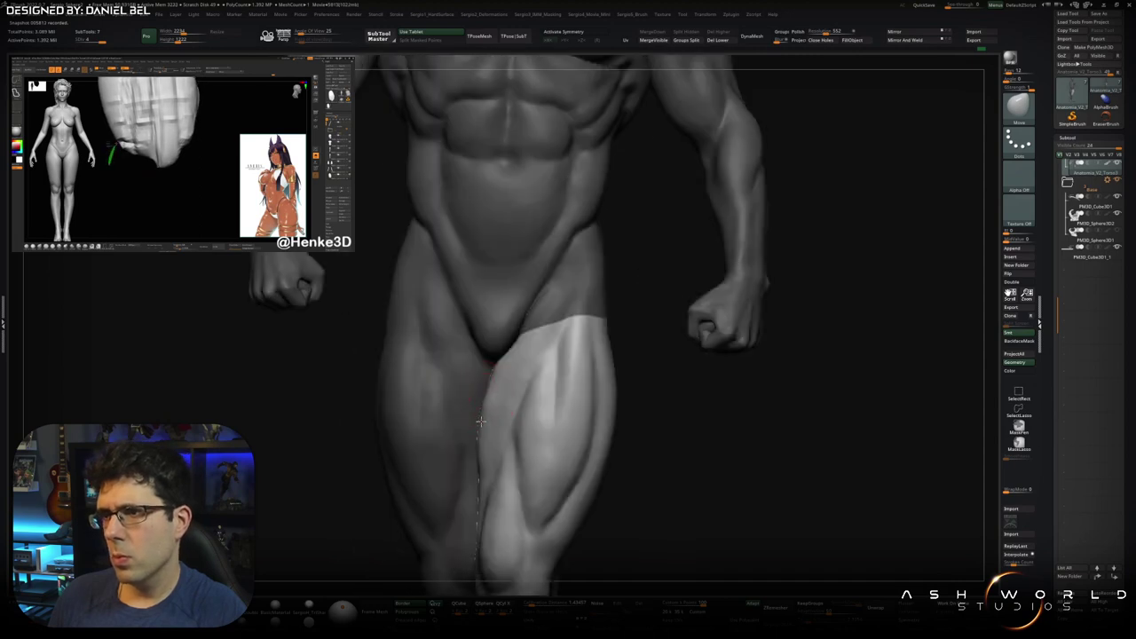
{"action": "right_click_drag", "start_coordinate": [478, 425], "coordinate": [488, 432], "text": "alt"}
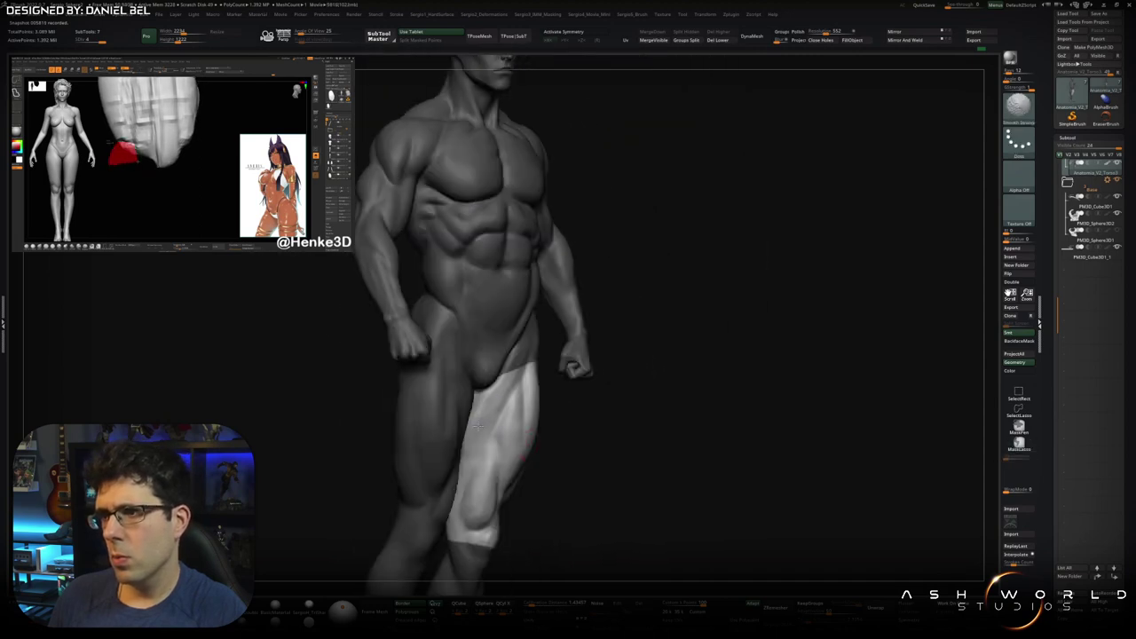
{"action": "mouse_move", "coordinate": [472, 483]}
{"action": "right_mouse_down", "text": "shift"}
{"action": "mouse_move", "coordinate": [588, 444]}
{"action": "mouse_move", "coordinate": [509, 430]}
{"action": "mouse_move", "coordinate": [499, 371]}
{"action": "right_mouse_up", "text": "shift"}
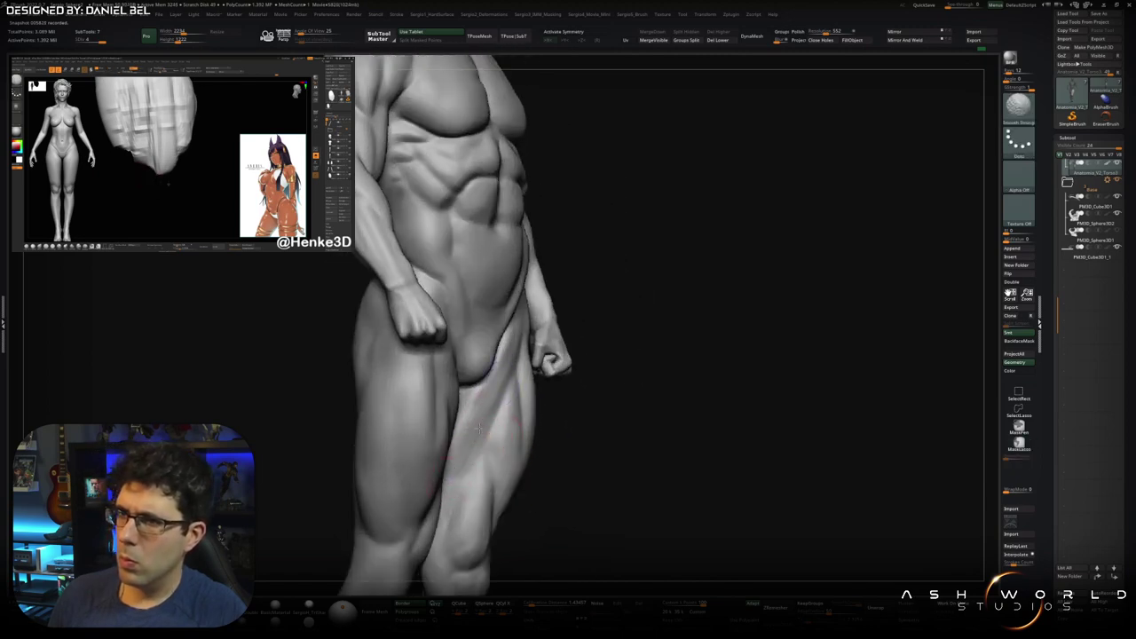
{"action": "right_click_drag", "start_coordinate": [498, 385], "coordinate": [481, 421], "text": "shift"}
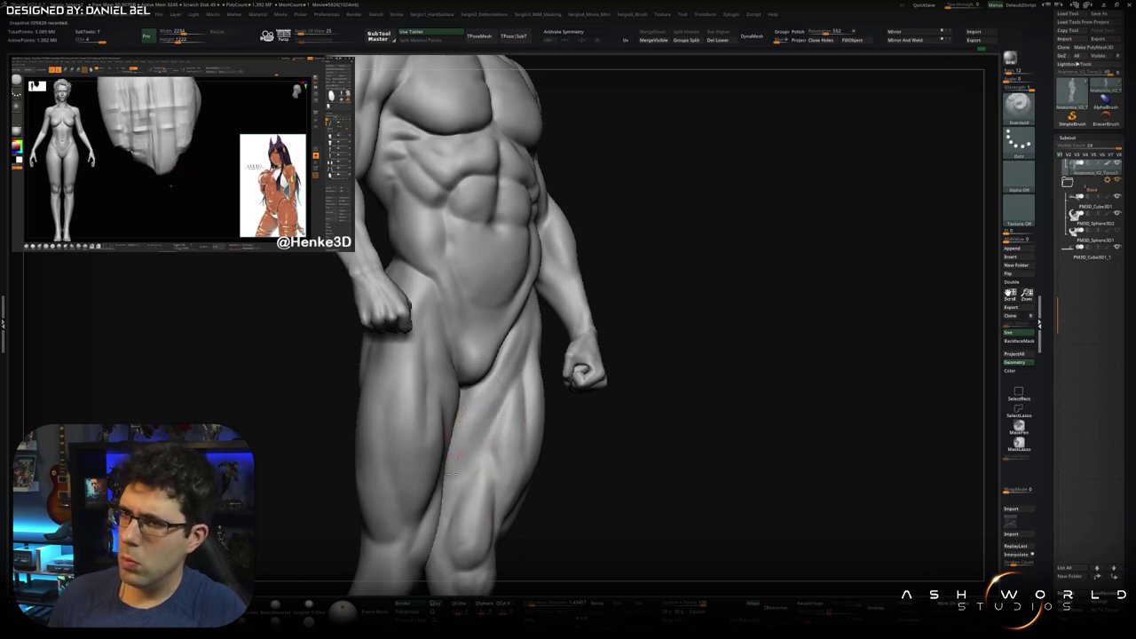
{"action": "mouse_move", "coordinate": [456, 461]}
{"action": "right_mouse_down"}
{"action": "mouse_move", "coordinate": [473, 438]}
{"action": "mouse_move", "coordinate": [454, 464]}
{"action": "right_mouse_up"}
{"action": "right_click_drag", "start_coordinate": [483, 407], "coordinate": [483, 379]}
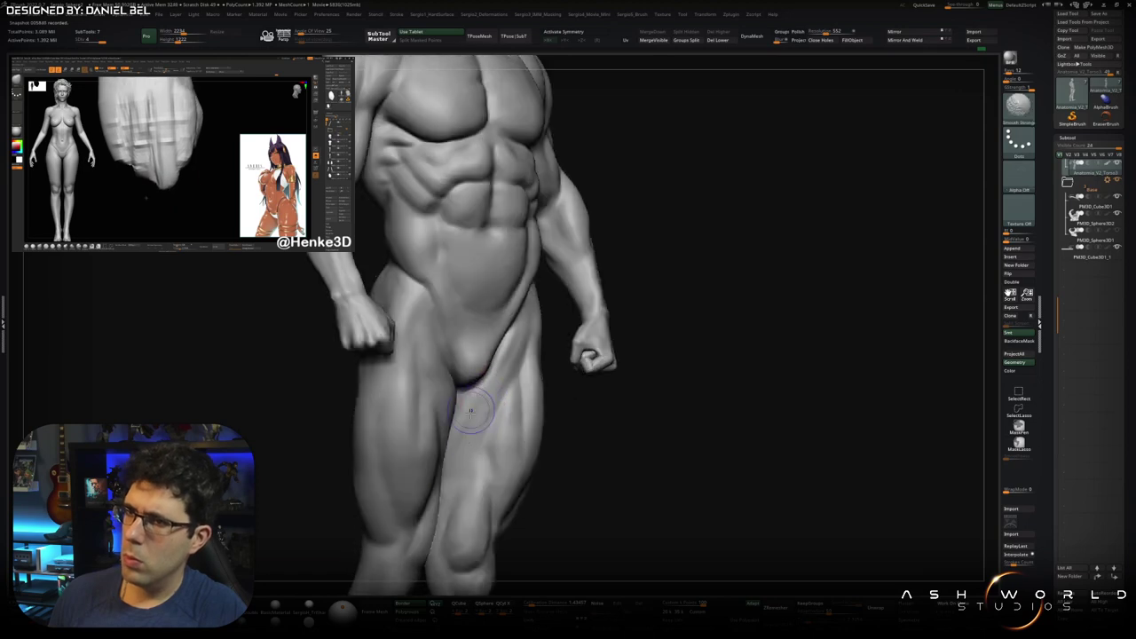
{"action": "right_click_drag", "start_coordinate": [470, 440], "coordinate": [470, 418]}
{"action": "left_click", "coordinate": [469, 419], "text": "ctrl+shift"}
{"action": "key", "text": "b"}
{"action": "key", "text": "i"}
{"action": "key", "text": "n"}
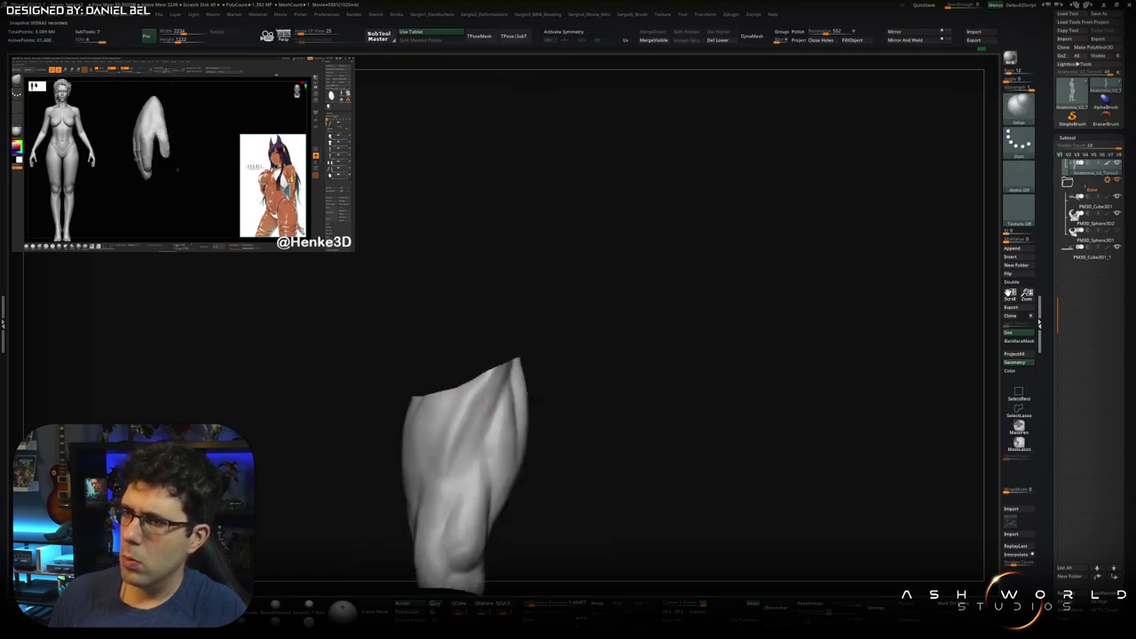
{"action": "left_click", "coordinate": [554, 391], "text": "ctrl+shift"}
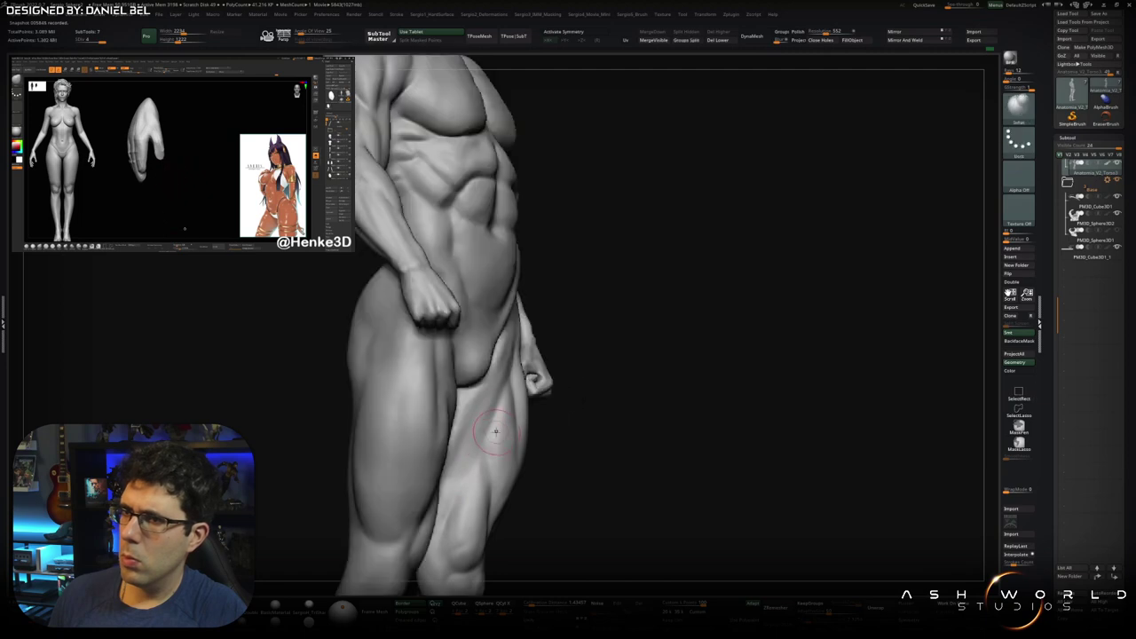
{"action": "right_click_drag", "start_coordinate": [554, 390], "coordinate": [476, 436]}
{"action": "mouse_move", "coordinate": [456, 390]}
{"action": "right_mouse_down"}
{"action": "mouse_move", "coordinate": [497, 417]}
{"action": "mouse_move", "coordinate": [539, 473]}
{"action": "mouse_move", "coordinate": [515, 462]}
{"action": "mouse_move", "coordinate": [498, 408]}
{"action": "right_mouse_up"}
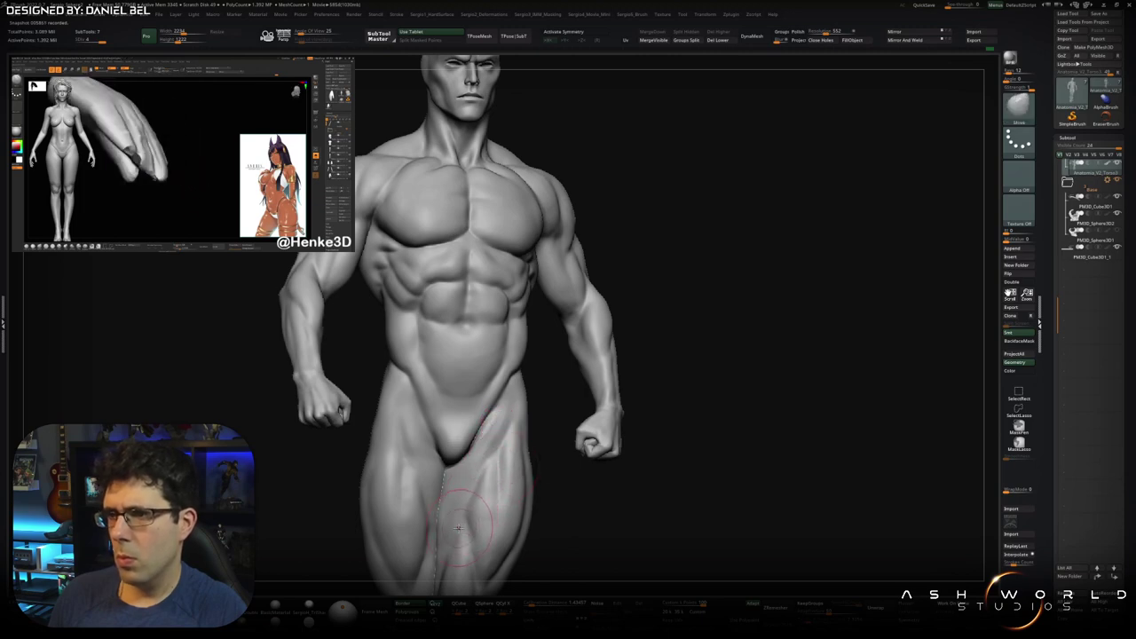
{"action": "right_click_drag", "start_coordinate": [458, 528], "coordinate": [471, 469]}
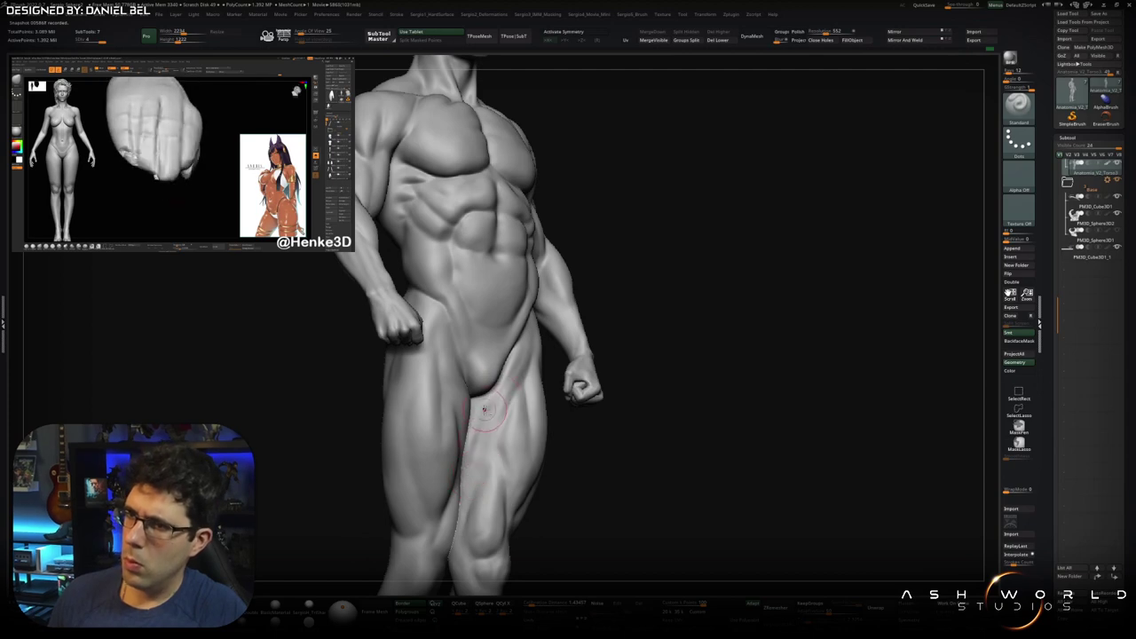
{"action": "right_click_drag", "start_coordinate": [484, 409], "coordinate": [498, 420]}
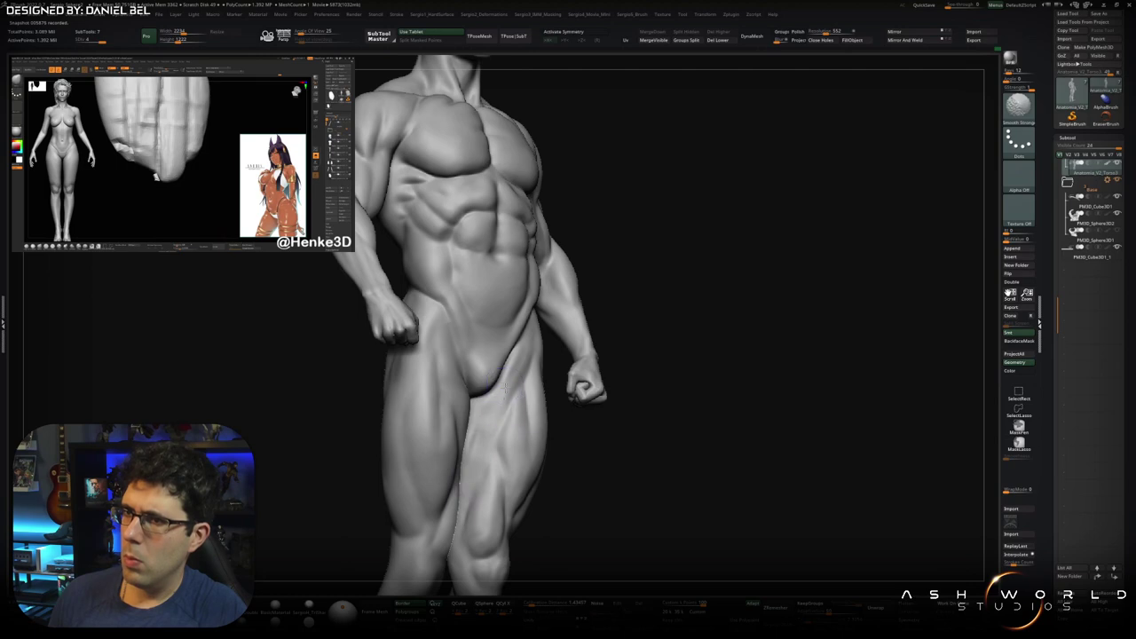
{"action": "right_click_drag", "start_coordinate": [506, 388], "coordinate": [486, 429]}
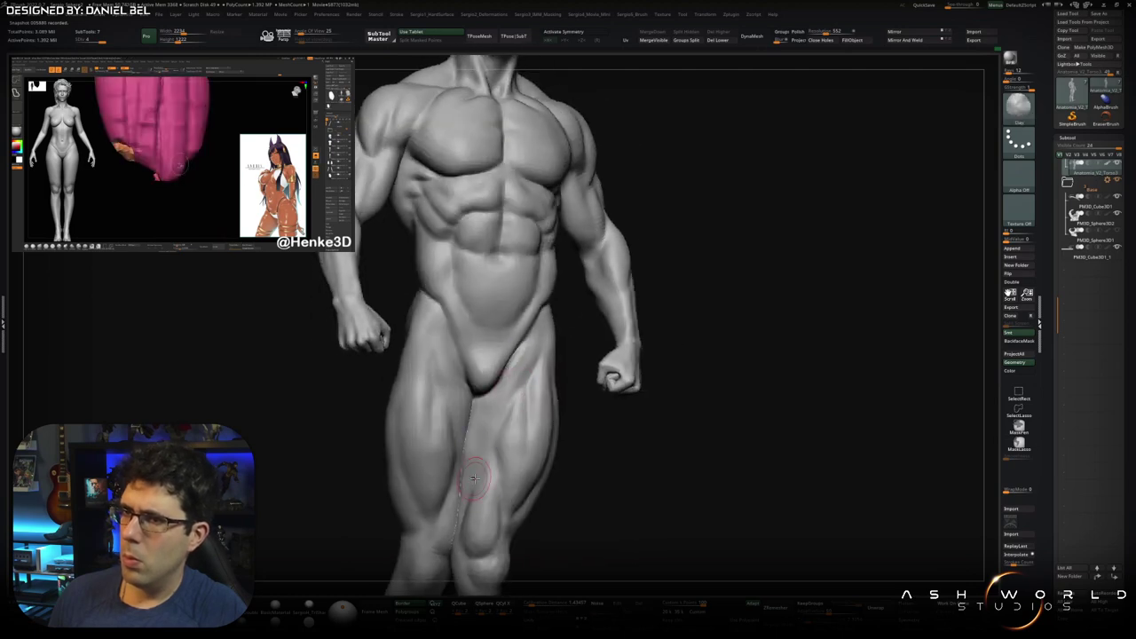
- Frame the figure, isolate the thigh piece to inspect it, then unhide the body
{"action": "key", "text": "f"}
{"action": "right_click_drag", "start_coordinate": [473, 479], "coordinate": [466, 480]}
{"action": "right_click_drag", "start_coordinate": [453, 544], "coordinate": [490, 413]}
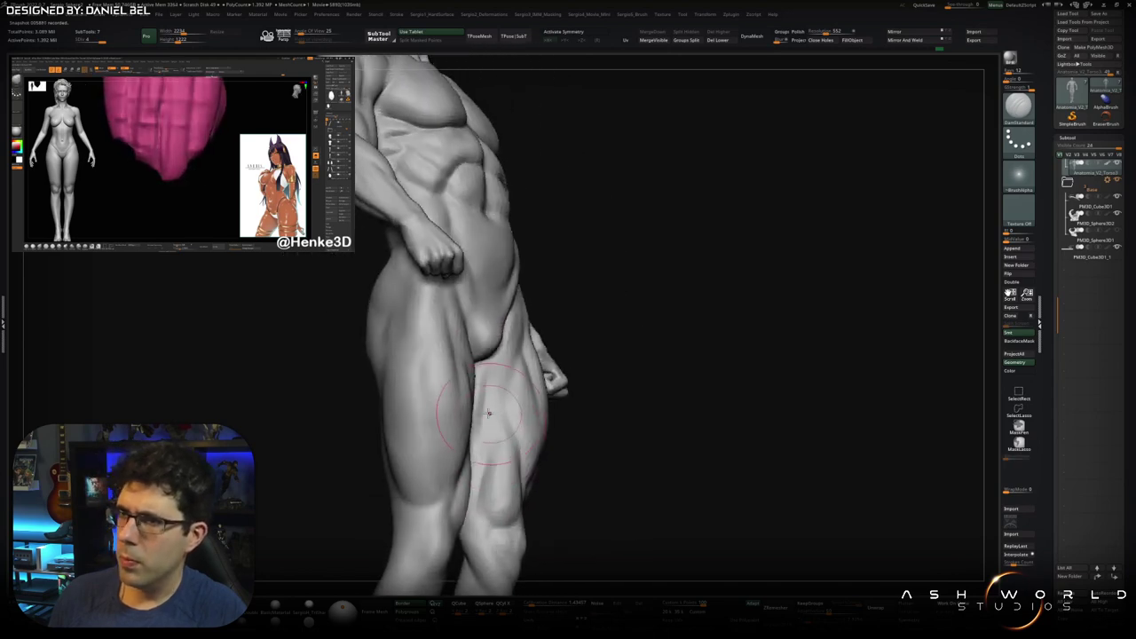
{"action": "left_click", "coordinate": [479, 406], "text": "ctrl+shift"}
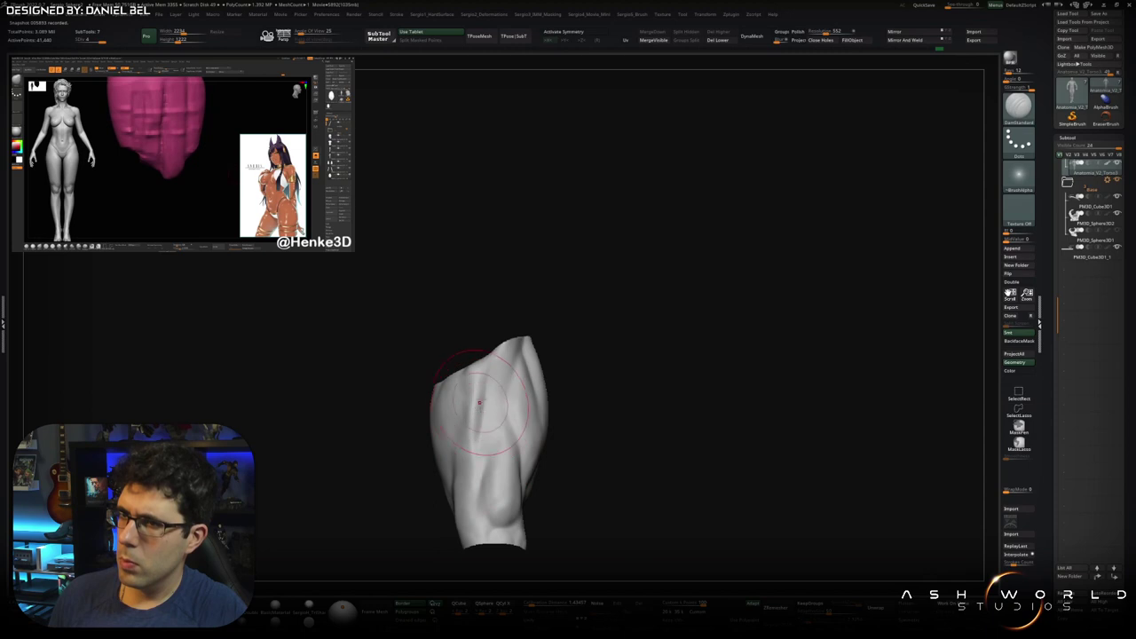
{"action": "right_click_drag", "start_coordinate": [474, 491], "coordinate": [484, 480]}
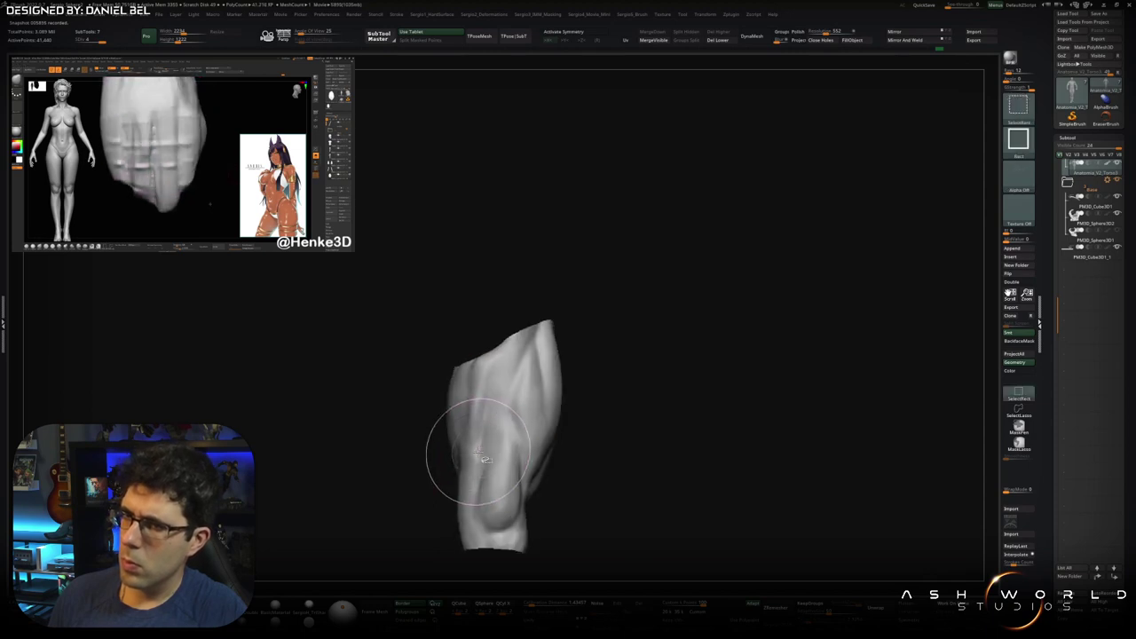
{"action": "key", "text": "ctrl+shift"}
{"action": "left_click", "coordinate": [594, 389], "text": "ctrl+shift"}
- Isolate the thigh piece twice more from side angles, ending with the full figure facing front
{"action": "right_click_drag", "start_coordinate": [494, 398], "coordinate": [503, 380]}
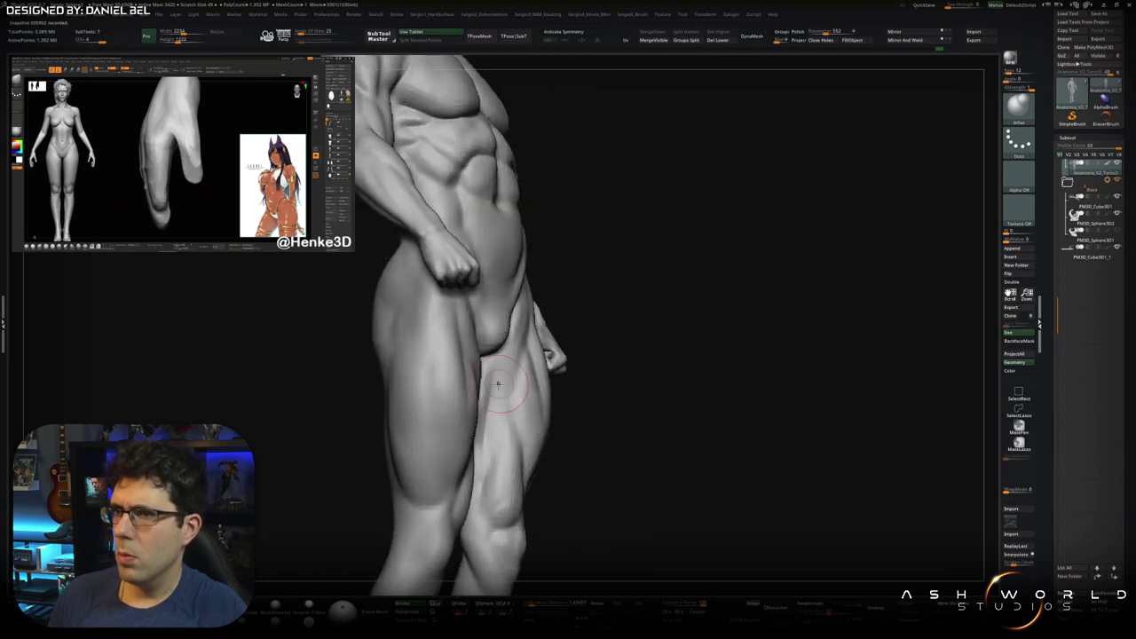
{"action": "left_click", "coordinate": [486, 373], "text": "ctrl+shift"}
{"action": "mouse_move", "coordinate": [486, 373]}
{"action": "right_mouse_down"}
{"action": "mouse_move", "coordinate": [472, 373]}
{"action": "mouse_move", "coordinate": [524, 318]}
{"action": "mouse_move", "coordinate": [608, 337]}
{"action": "mouse_move", "coordinate": [546, 385]}
{"action": "mouse_move", "coordinate": [494, 393]}
{"action": "right_mouse_up"}
{"action": "left_click", "coordinate": [609, 337], "text": "ctrl+shift"}
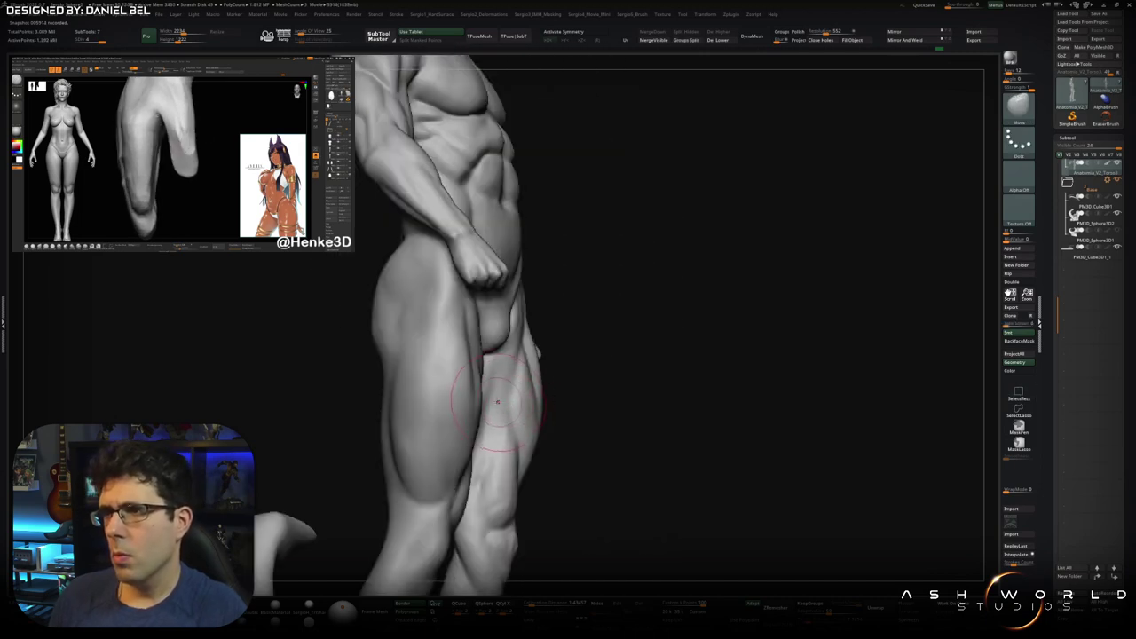
{"action": "left_click", "coordinate": [495, 397], "text": "ctrl+shift"}
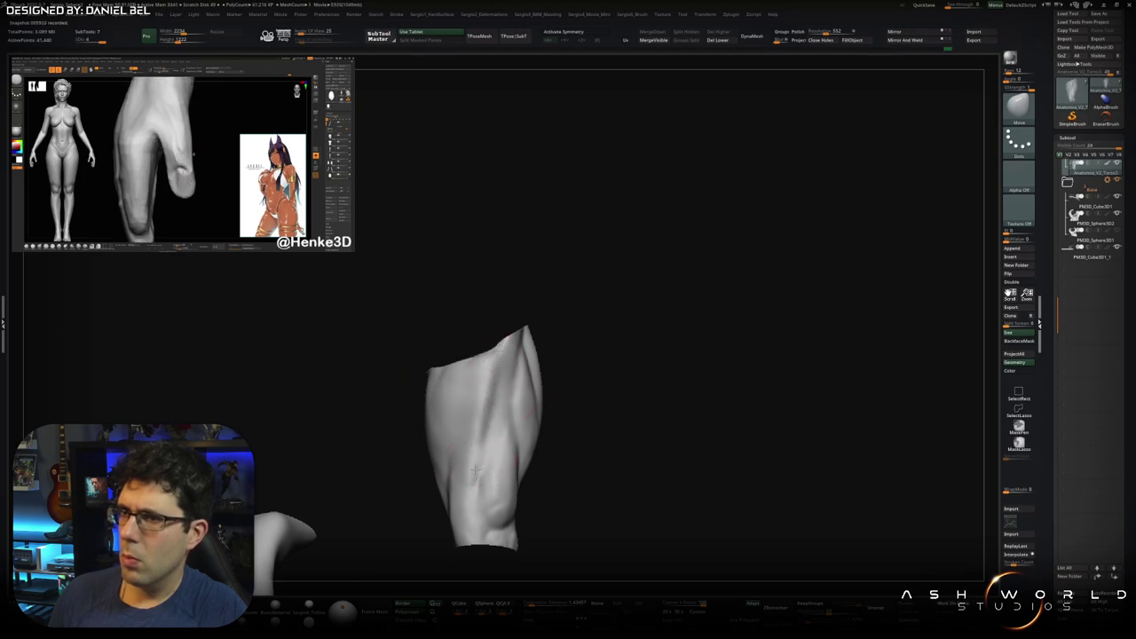
{"action": "left_click", "coordinate": [556, 412], "text": "ctrl+shift"}
{"action": "mouse_move", "coordinate": [557, 411]}
{"action": "right_mouse_down"}
{"action": "mouse_move", "coordinate": [499, 409]}
{"action": "mouse_move", "coordinate": [488, 346]}
{"action": "right_mouse_up"}
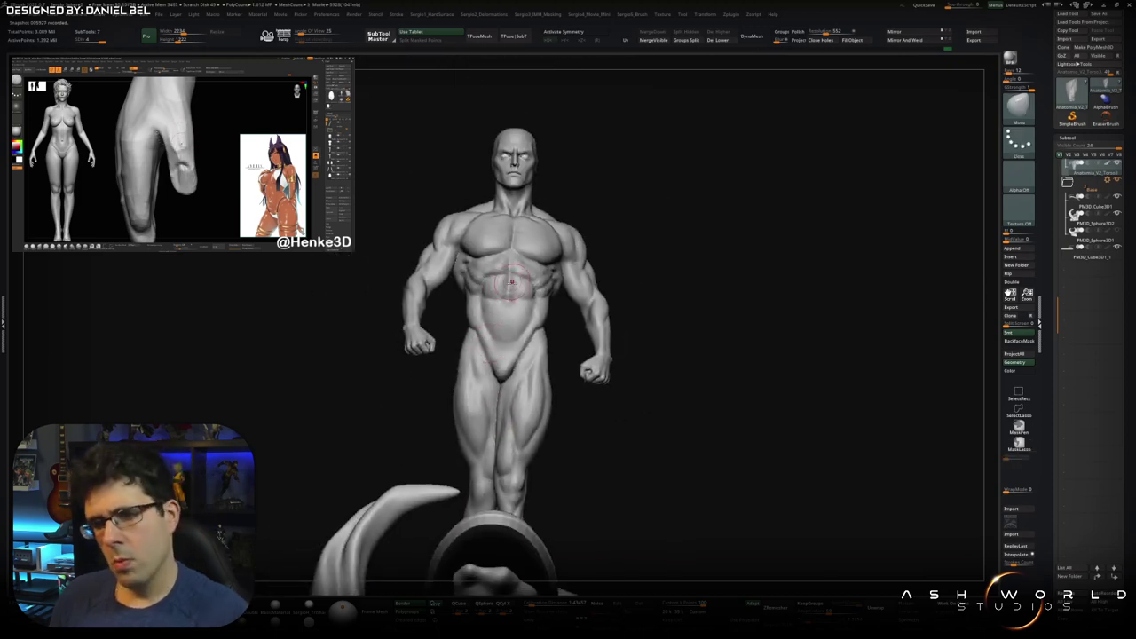
- Zoom in on the hips and smooth the inner thigh seam near the groin
{"action": "mouse_move", "coordinate": [636, 266]}
{"action": "right_mouse_down"}
{"action": "mouse_move", "coordinate": [513, 377]}
{"action": "mouse_move", "coordinate": [502, 331]}
{"action": "right_mouse_up"}
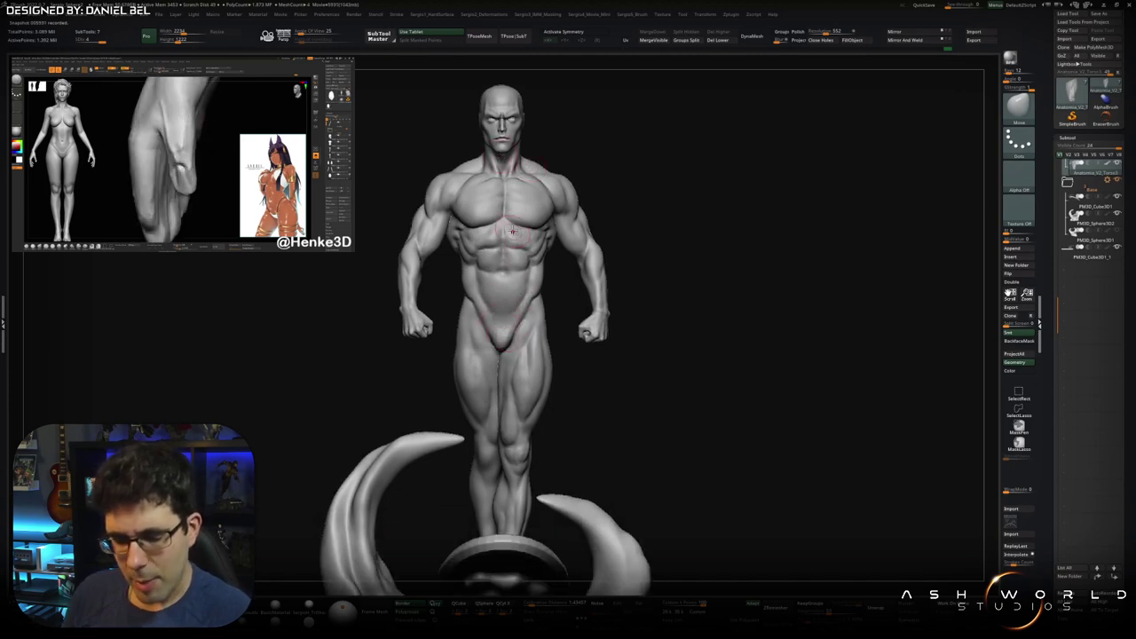
{"action": "right_click_drag", "start_coordinate": [515, 351], "coordinate": [520, 414], "text": "ctrl"}
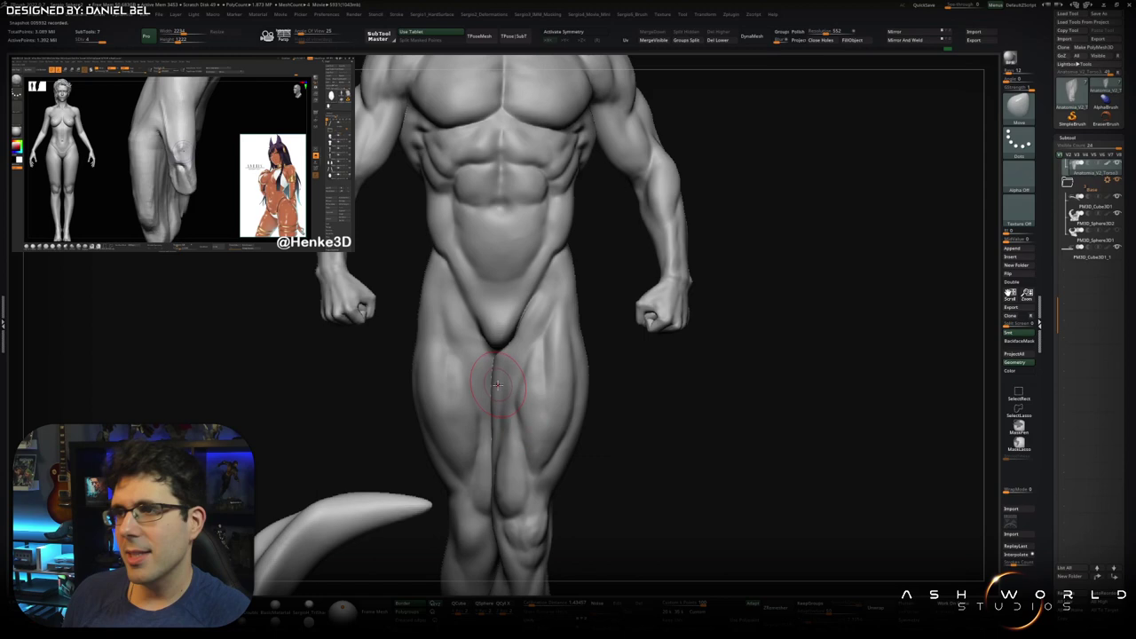
{"action": "key", "text": "w"}
{"action": "key", "text": "q"}
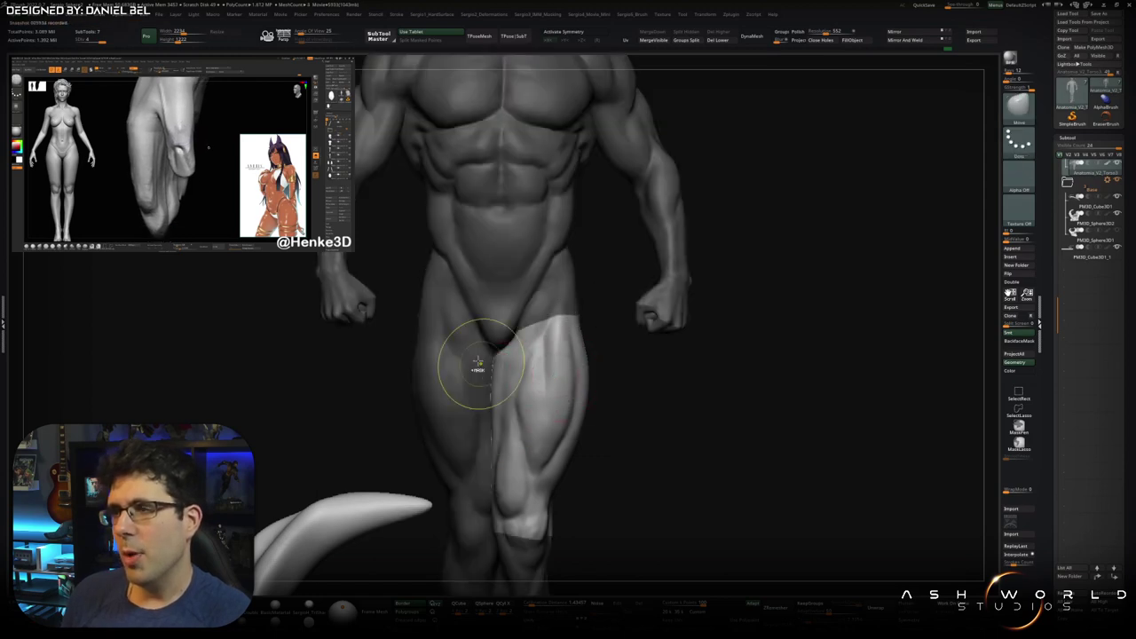
{"action": "right_click_drag", "start_coordinate": [567, 366], "coordinate": [555, 371], "text": "ctrl"}
{"action": "left_click_drag", "start_coordinate": [554, 371], "coordinate": [541, 387], "text": "shift"}
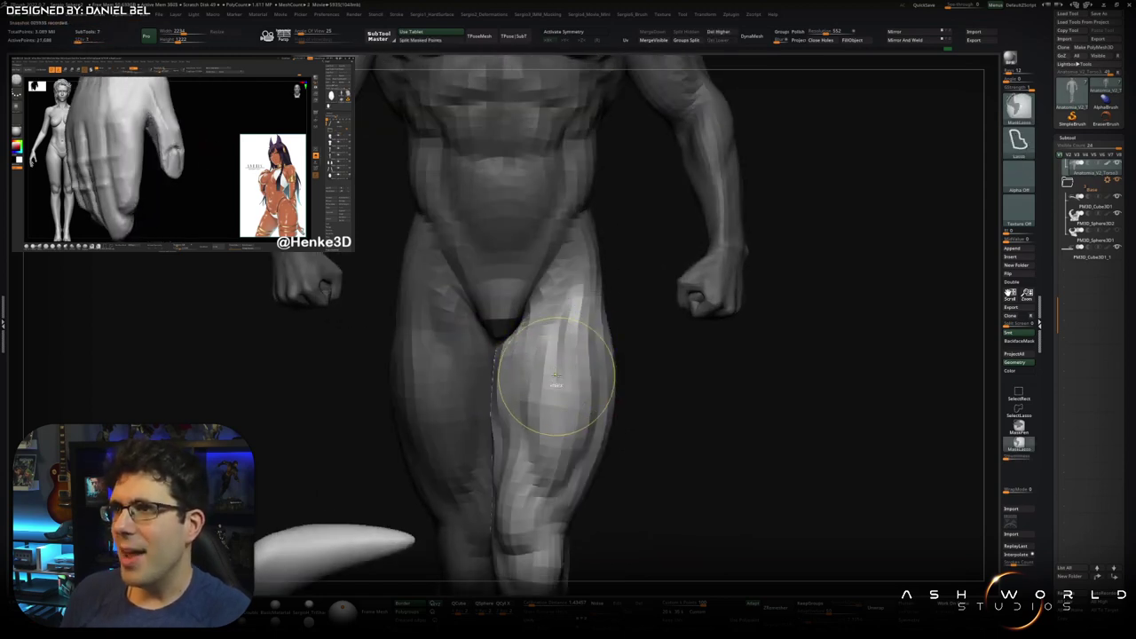
- Isolate the leg piece briefly, then unhide all and zoom out to the whole statue
{"action": "right_click_drag", "start_coordinate": [486, 382], "coordinate": [504, 344]}
{"action": "right_click_drag", "start_coordinate": [502, 384], "coordinate": [497, 382]}
{"action": "left_click", "coordinate": [504, 380], "text": "ctrl+shift"}
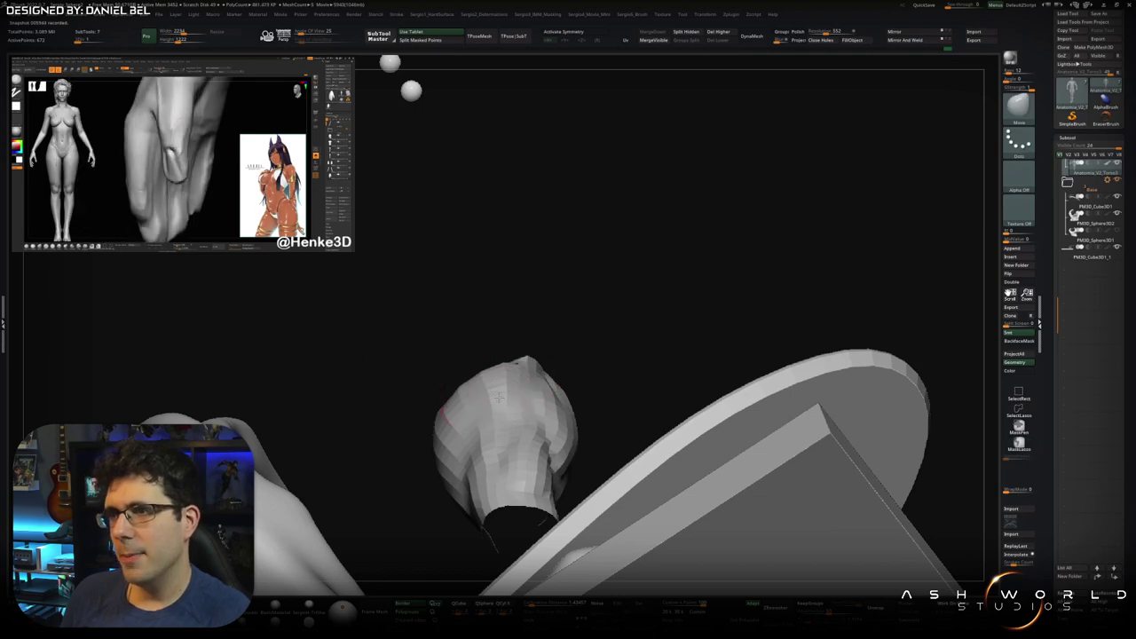
{"action": "left_click", "coordinate": [604, 381], "text": "ctrl+shift"}
{"action": "mouse_move", "coordinate": [604, 381]}
{"action": "right_mouse_down", "text": "alt"}
{"action": "mouse_move", "coordinate": [535, 323]}
{"action": "mouse_move", "coordinate": [529, 408]}
{"action": "mouse_move", "coordinate": [592, 385]}
{"action": "mouse_move", "coordinate": [578, 432]}
{"action": "mouse_move", "coordinate": [553, 281]}
{"action": "mouse_move", "coordinate": [586, 392]}
{"action": "right_mouse_up", "text": "alt"}
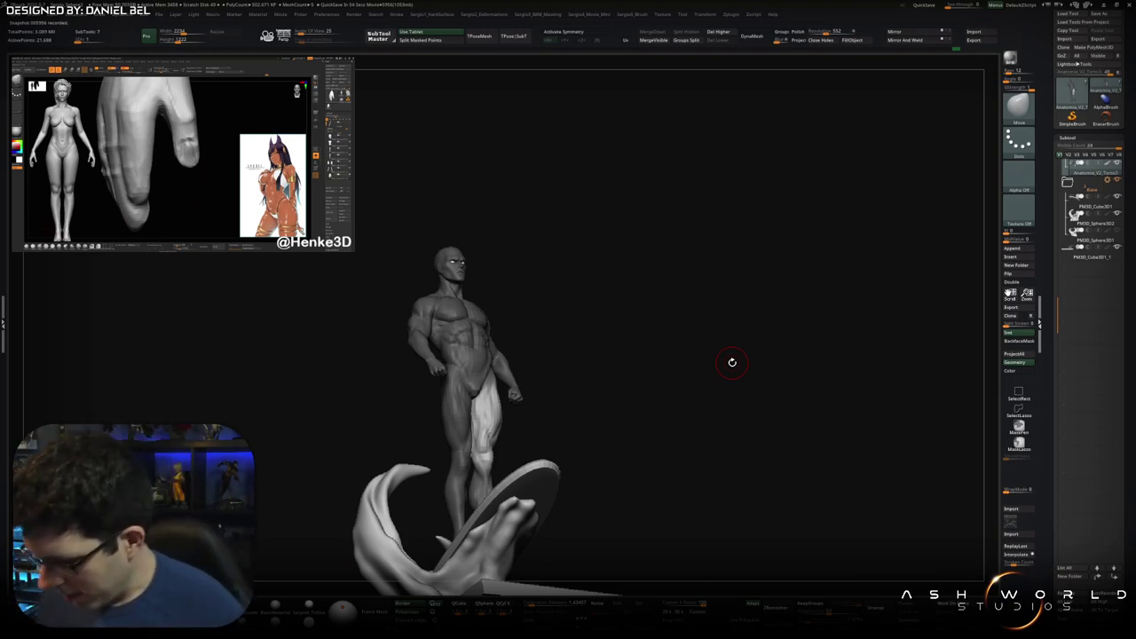
- Turn the figure and zoom in twice for a close view of the glutes
{"action": "left_click_drag", "start_coordinate": [732, 264], "coordinate": [705, 297]}
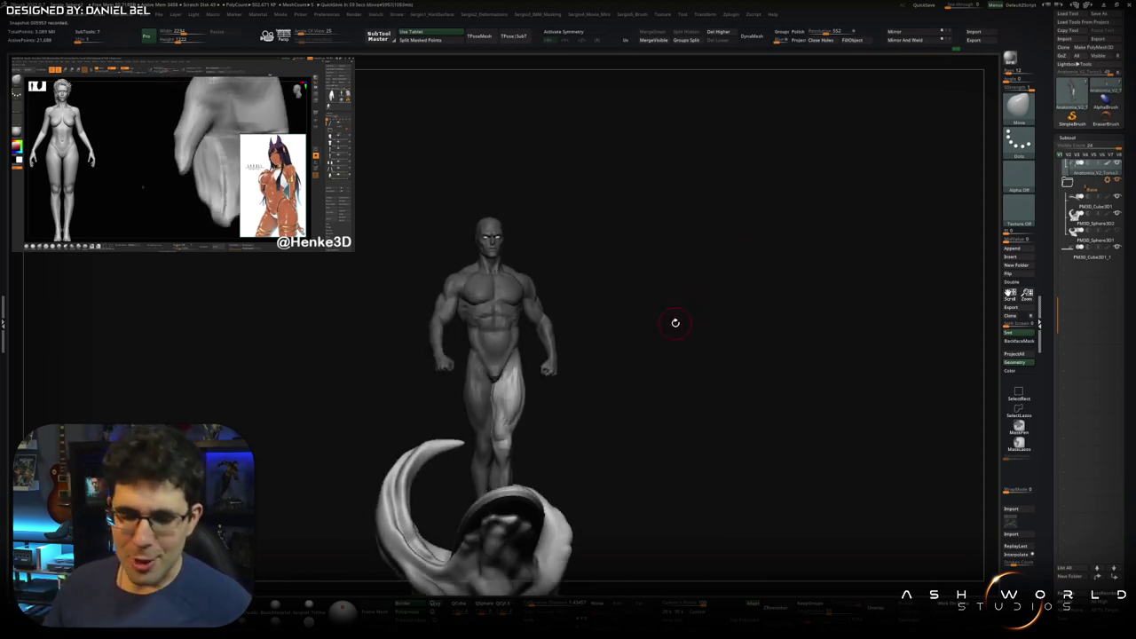
{"action": "left_click_drag", "start_coordinate": [695, 310], "coordinate": [560, 367], "text": "alt"}
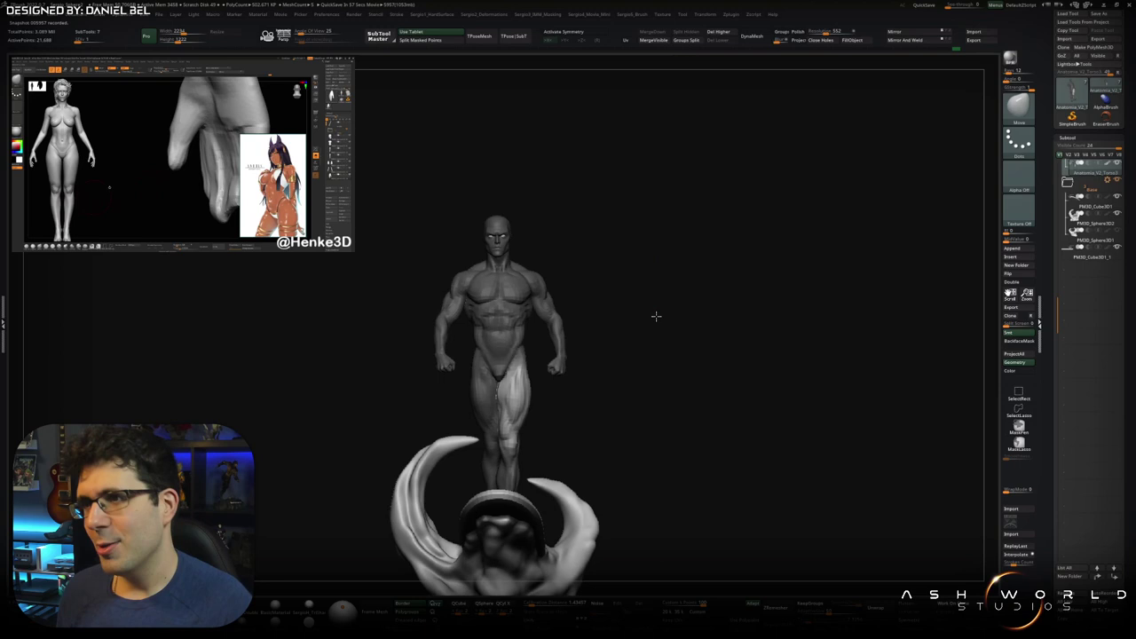
{"action": "mouse_move", "coordinate": [560, 324]}
{"action": "left_mouse_down", "text": "alt"}
{"action": "mouse_move", "coordinate": [576, 372]}
{"action": "mouse_move", "coordinate": [612, 371]}
{"action": "mouse_move", "coordinate": [533, 373]}
{"action": "mouse_move", "coordinate": [524, 390]}
{"action": "mouse_move", "coordinate": [456, 367]}
{"action": "left_mouse_up", "text": "alt"}
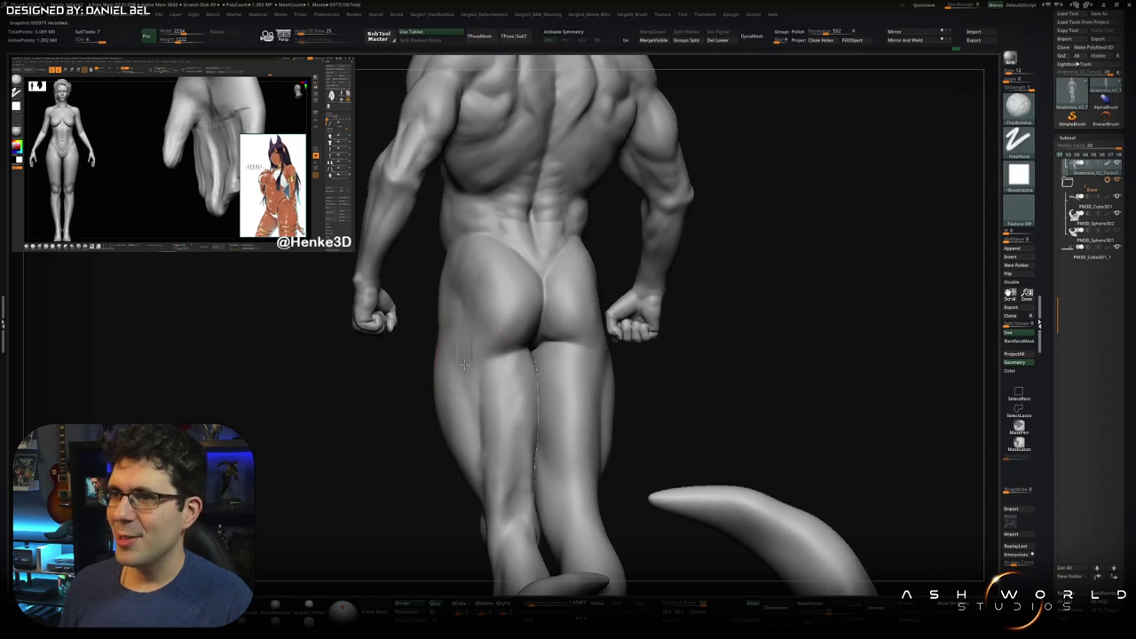
- Orbit to a straight, closer back view of the figure's hips and thighs
{"action": "mouse_move", "coordinate": [472, 362]}
{"action": "left_mouse_down"}
{"action": "mouse_move", "coordinate": [499, 391]}
{"action": "mouse_move", "coordinate": [467, 353]}
{"action": "left_mouse_up"}
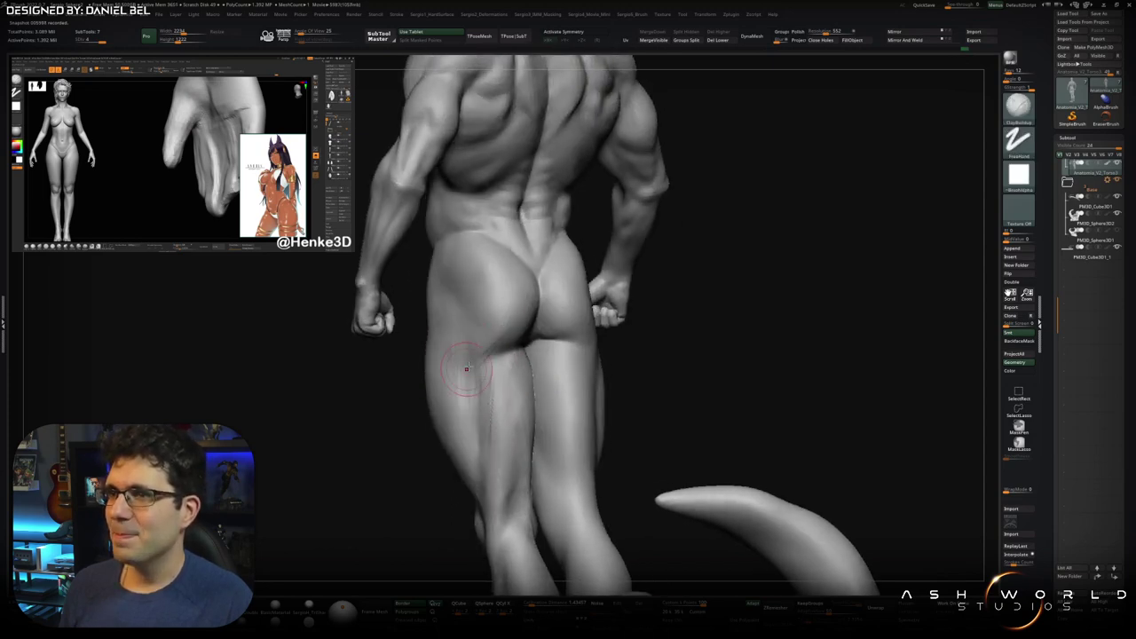
{"action": "key", "text": "shift"}
{"action": "mouse_move", "coordinate": [493, 341]}
{"action": "left_mouse_down"}
{"action": "mouse_move", "coordinate": [479, 432]}
{"action": "mouse_move", "coordinate": [456, 405]}
{"action": "mouse_move", "coordinate": [529, 480]}
{"action": "left_mouse_up"}
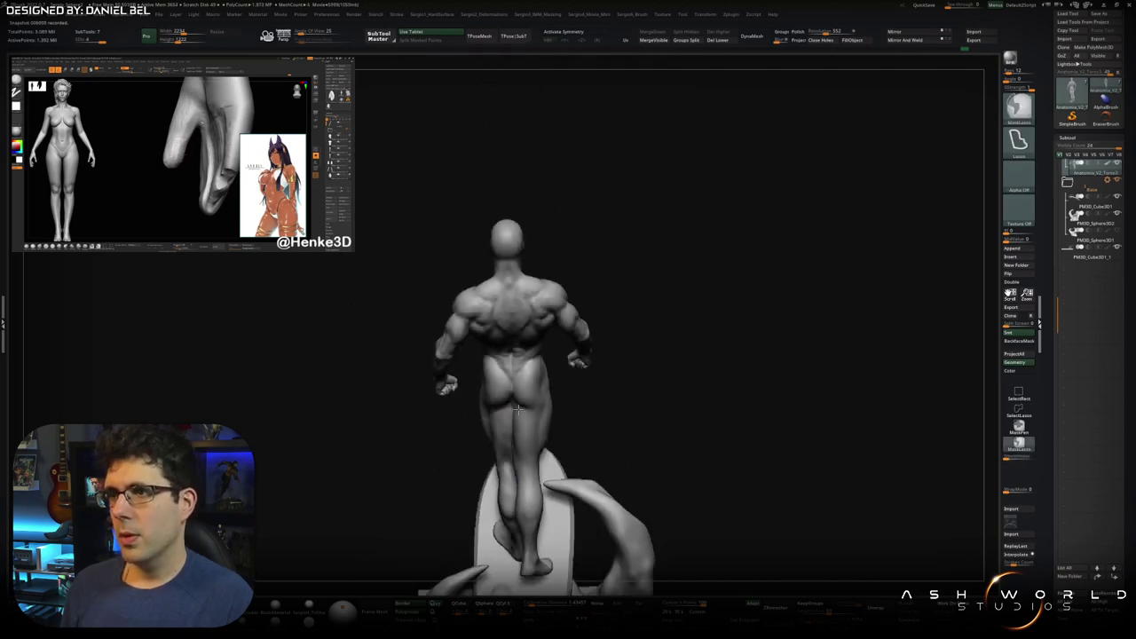
{"action": "left_click_drag", "start_coordinate": [508, 426], "coordinate": [533, 417], "text": "shift"}
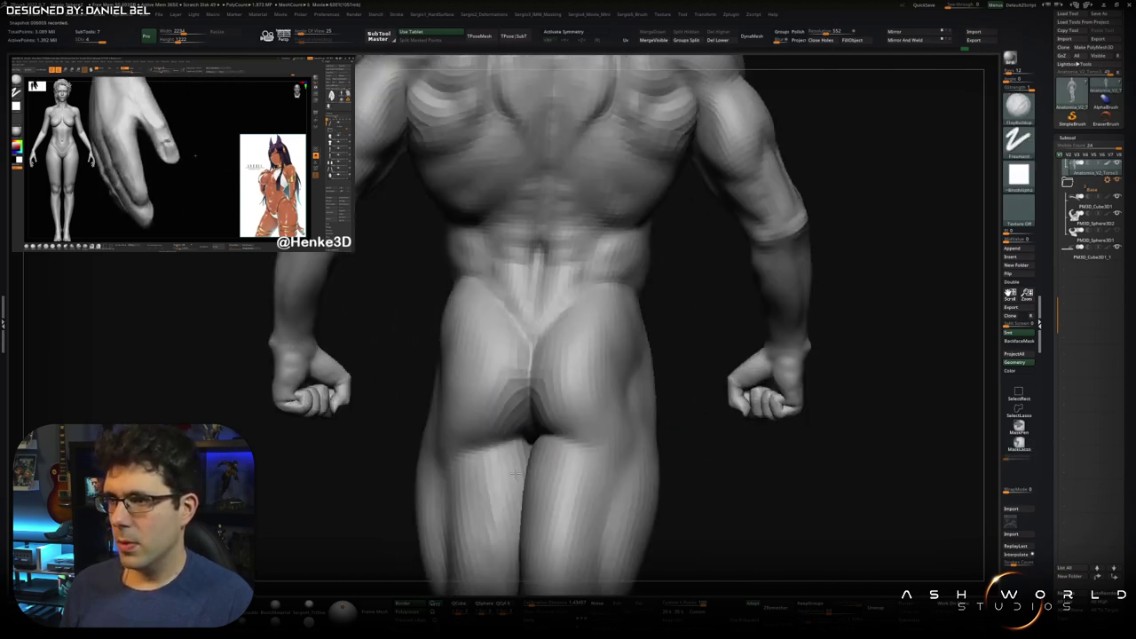
{"action": "key", "text": "w"}
{"action": "key", "text": "q"}
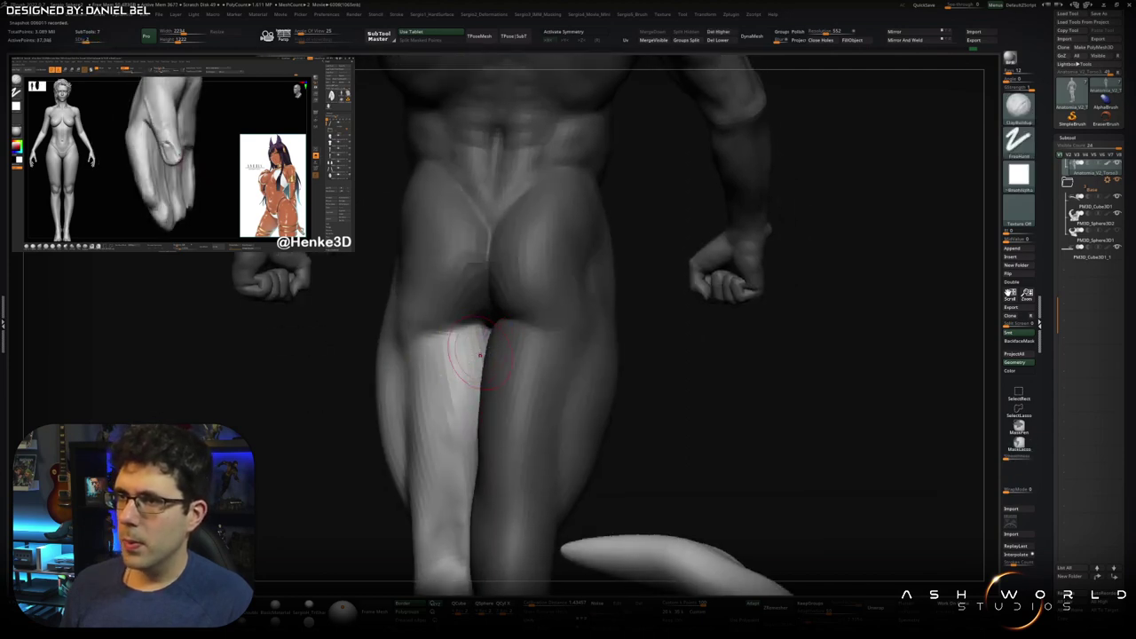
- Pick the Inflate brush with BIN and sculpt the back of the upper thigh below the hip crease
{"action": "key", "text": "b"}
{"action": "key", "text": "i"}
{"action": "key", "text": "n"}
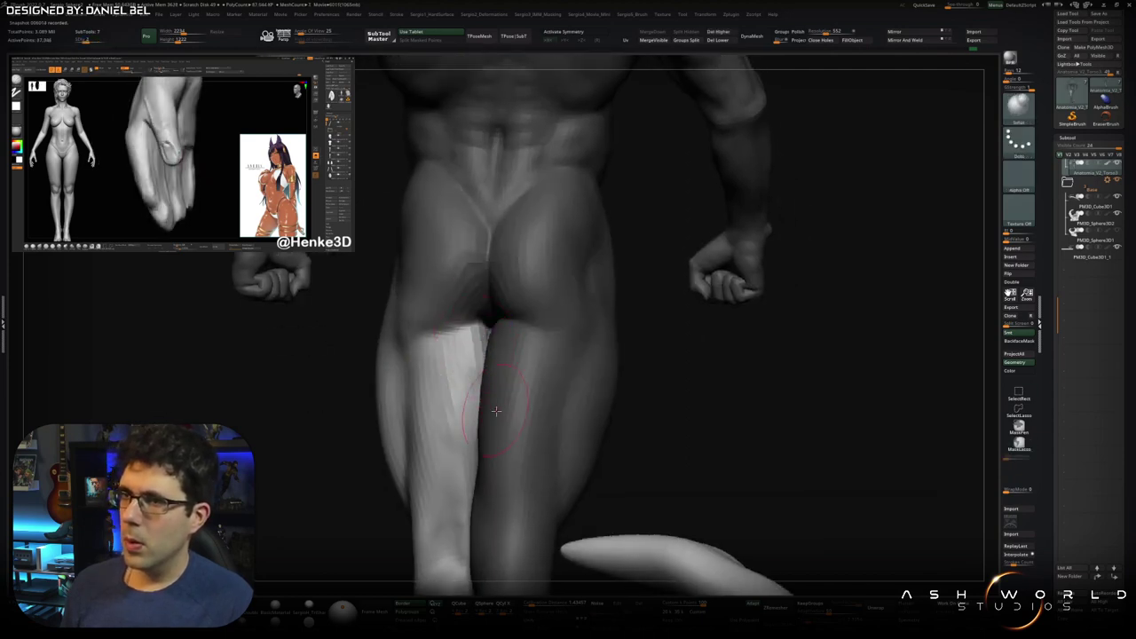
{"action": "right_click_drag", "start_coordinate": [494, 408], "coordinate": [451, 352]}
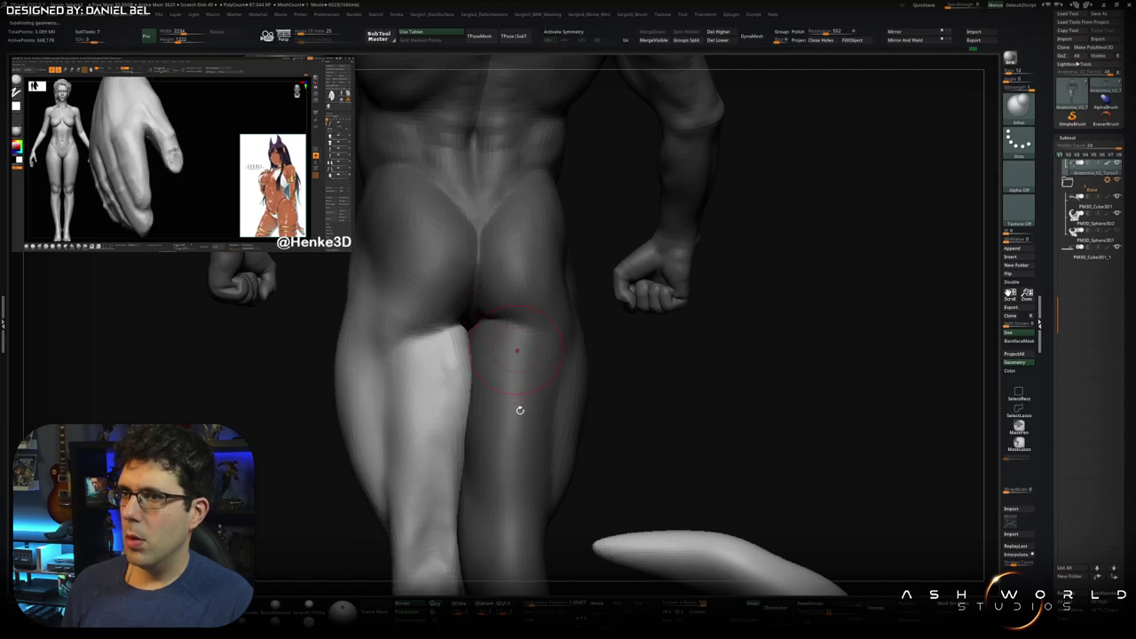
{"action": "right_click_drag", "start_coordinate": [513, 414], "coordinate": [466, 383]}
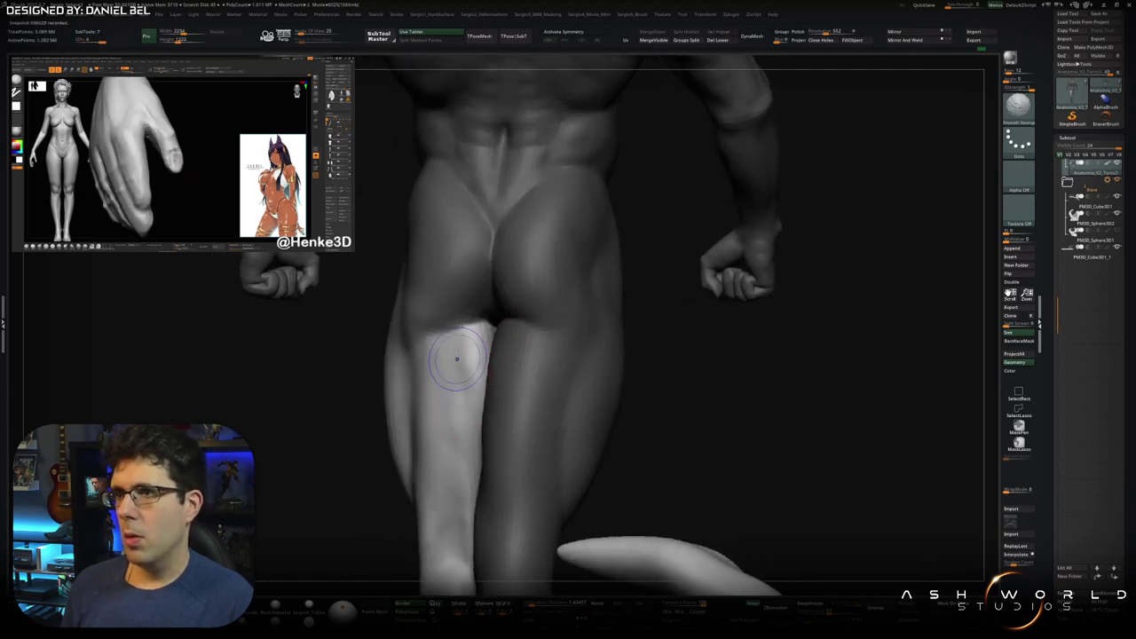
{"action": "right_click_drag", "start_coordinate": [458, 460], "coordinate": [465, 403]}
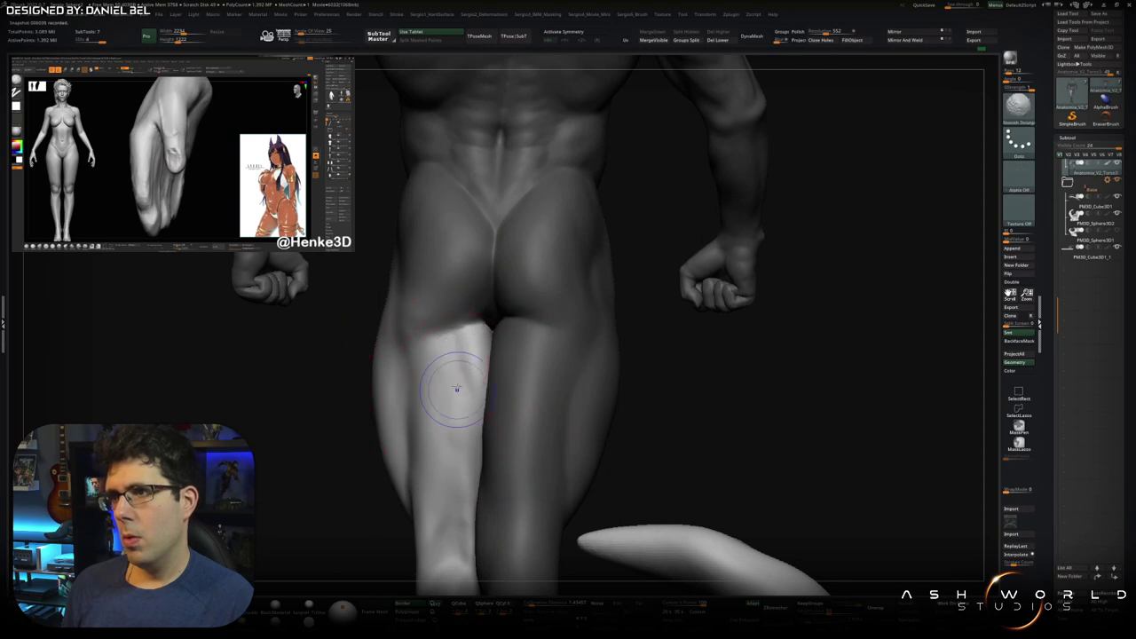
{"action": "right_click_drag", "start_coordinate": [441, 342], "coordinate": [479, 329]}
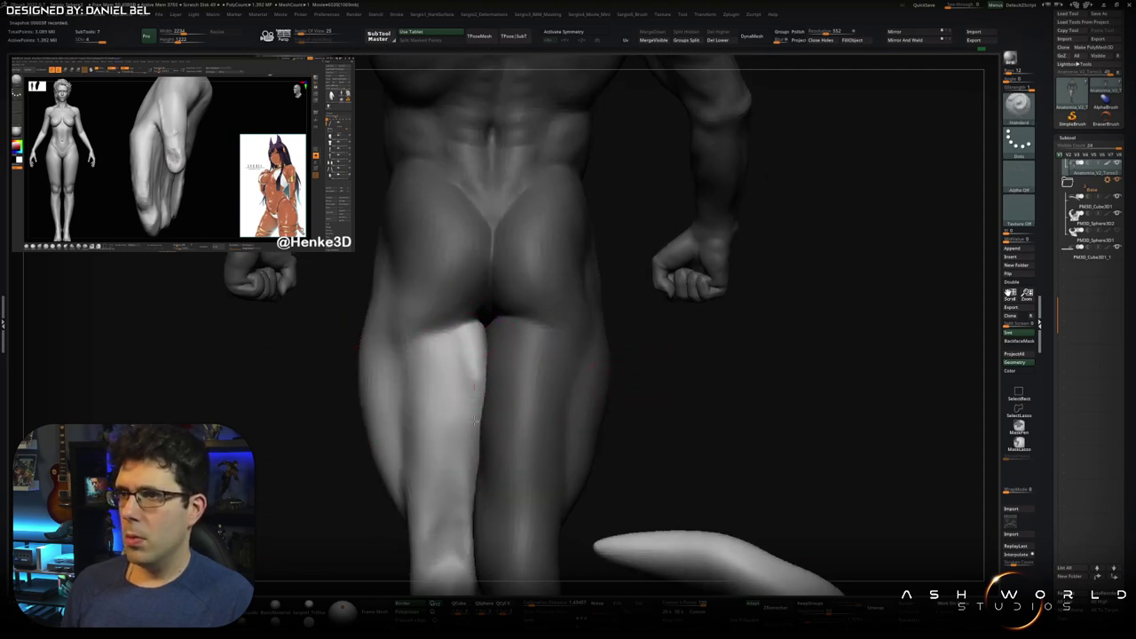
{"action": "left_click_drag", "start_coordinate": [475, 456], "coordinate": [468, 359], "text": "ctrl"}
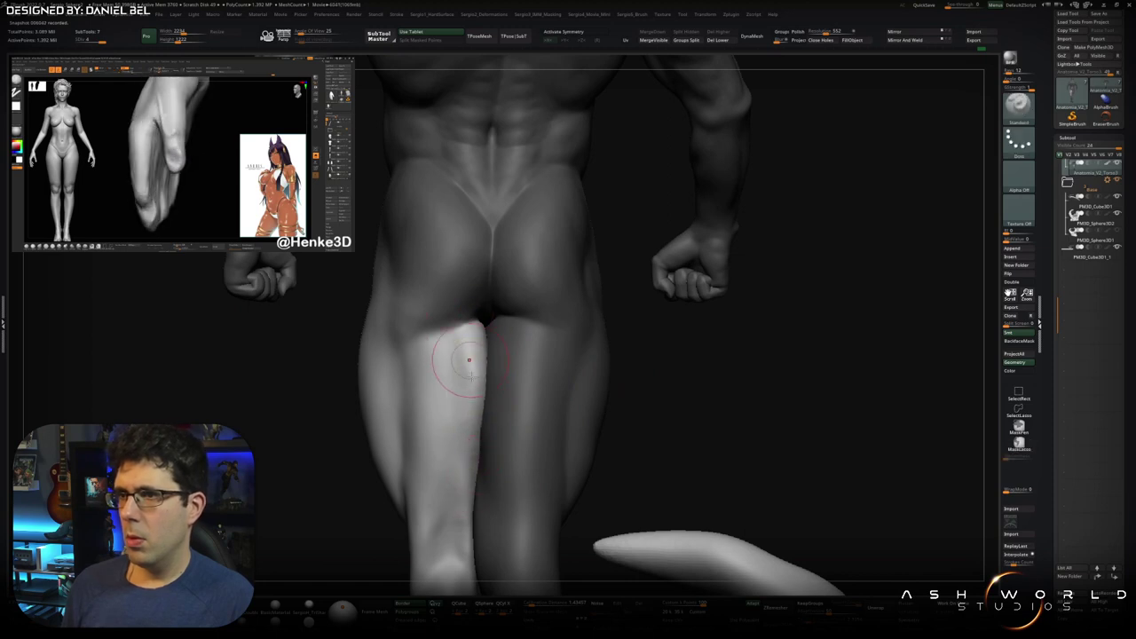
- Check the rear of the figure from several angles, then isolate the back-of-thigh piece
{"action": "right_click_drag", "start_coordinate": [485, 471], "coordinate": [493, 395]}
{"action": "mouse_move", "coordinate": [480, 462]}
{"action": "right_mouse_down"}
{"action": "mouse_move", "coordinate": [487, 427]}
{"action": "mouse_move", "coordinate": [522, 427]}
{"action": "right_mouse_up"}
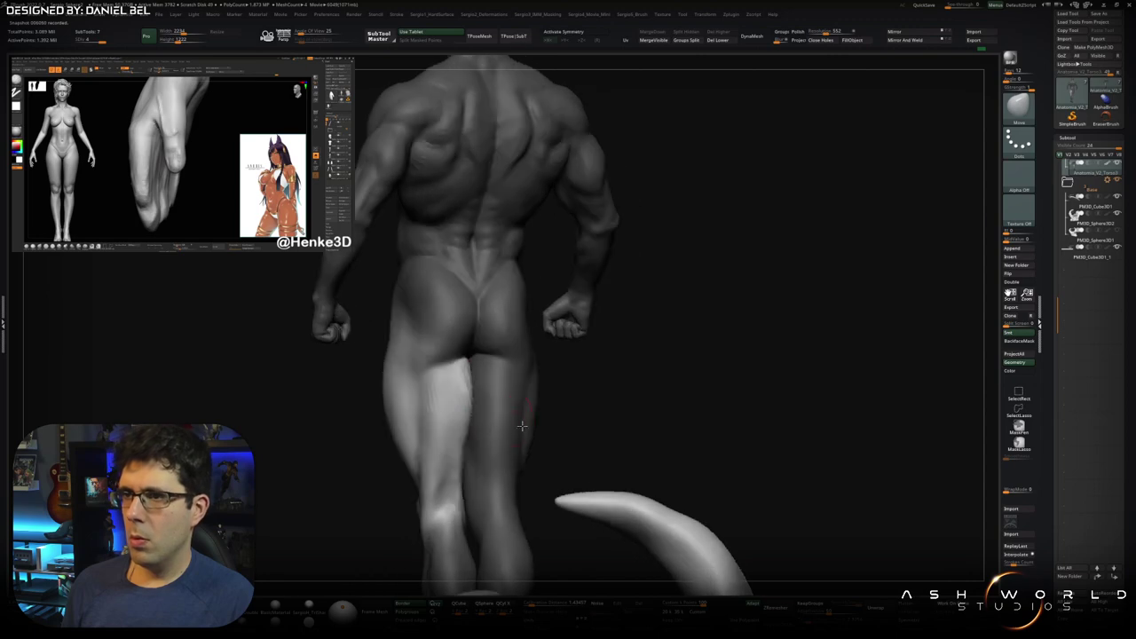
{"action": "right_click_drag", "start_coordinate": [584, 406], "coordinate": [500, 430]}
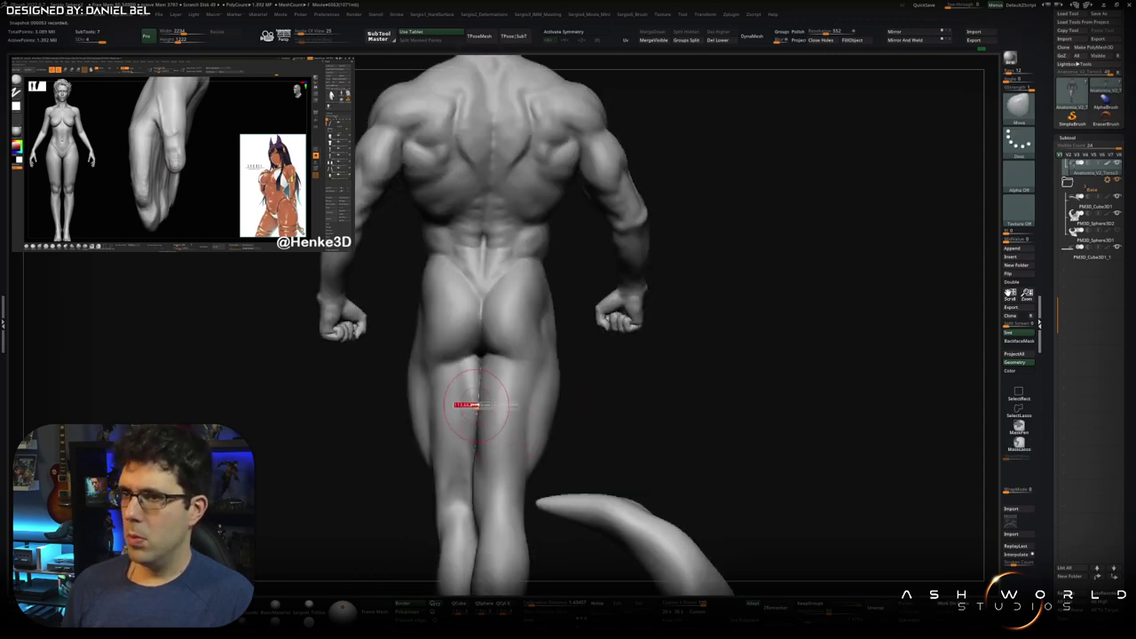
{"action": "right_click_drag", "start_coordinate": [469, 434], "coordinate": [465, 382]}
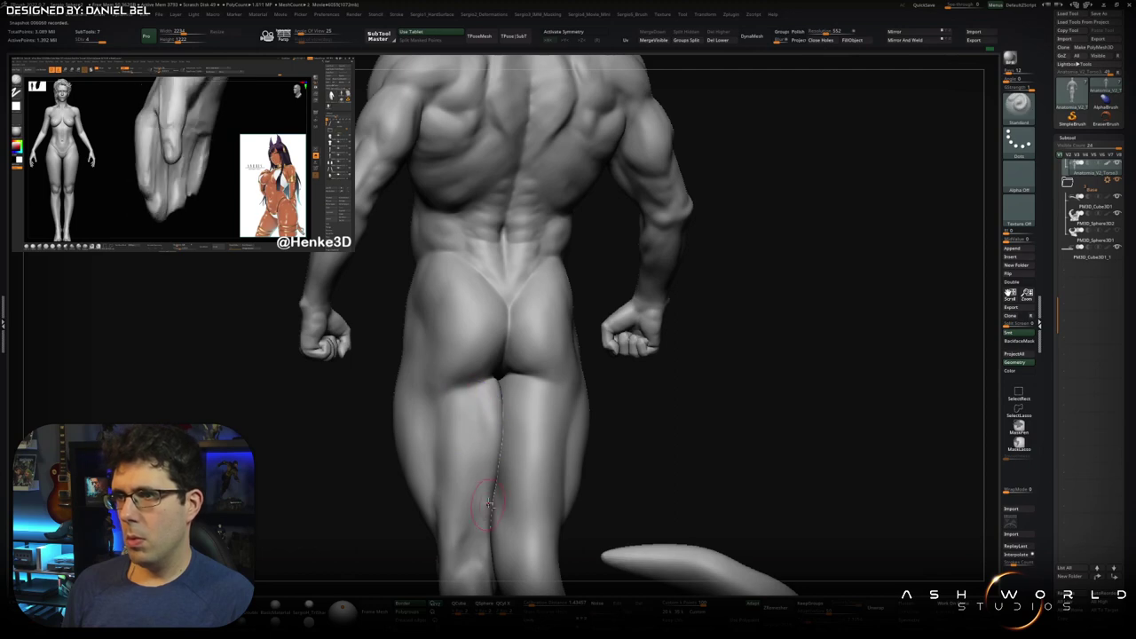
{"action": "right_click_drag", "start_coordinate": [465, 381], "coordinate": [471, 442]}
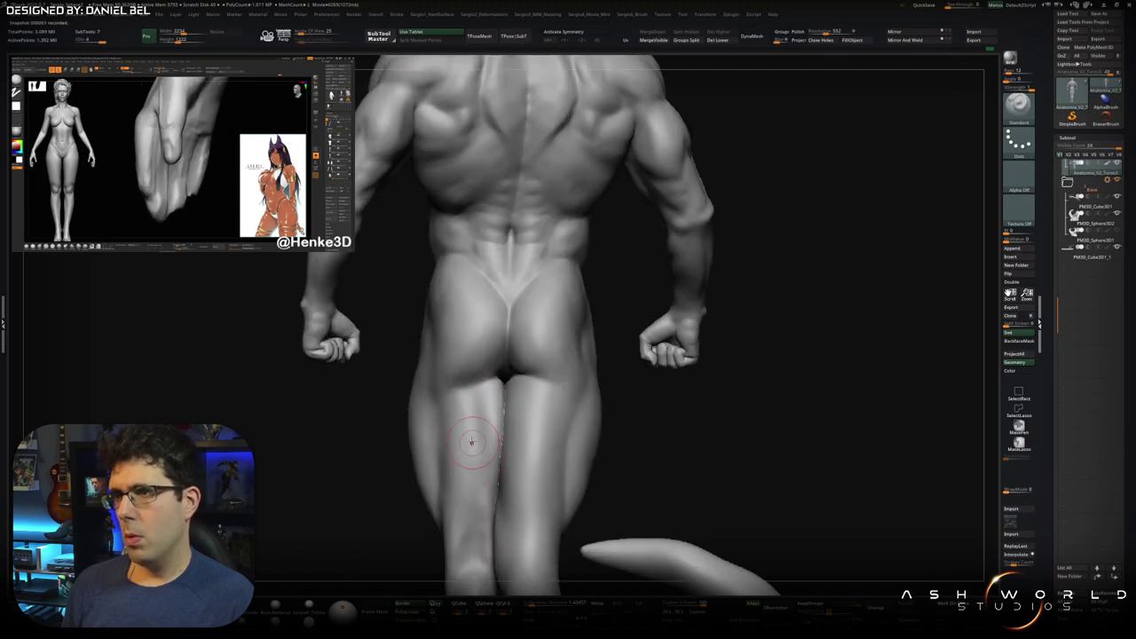
{"action": "right_click_drag", "start_coordinate": [479, 484], "coordinate": [470, 398]}
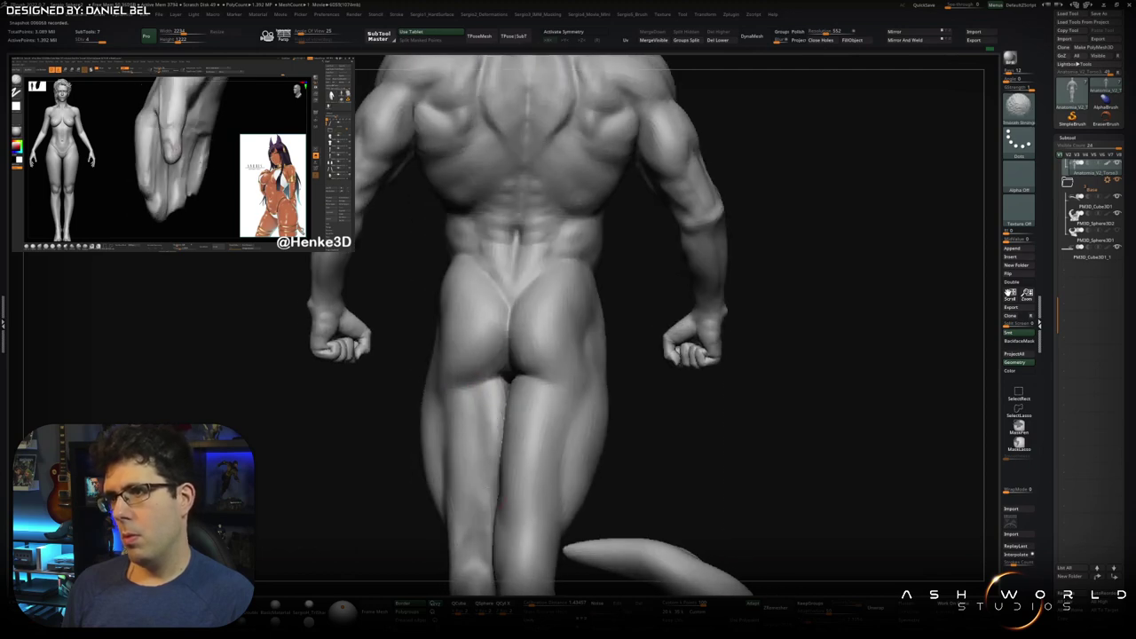
{"action": "right_click_drag", "start_coordinate": [469, 317], "coordinate": [503, 422]}
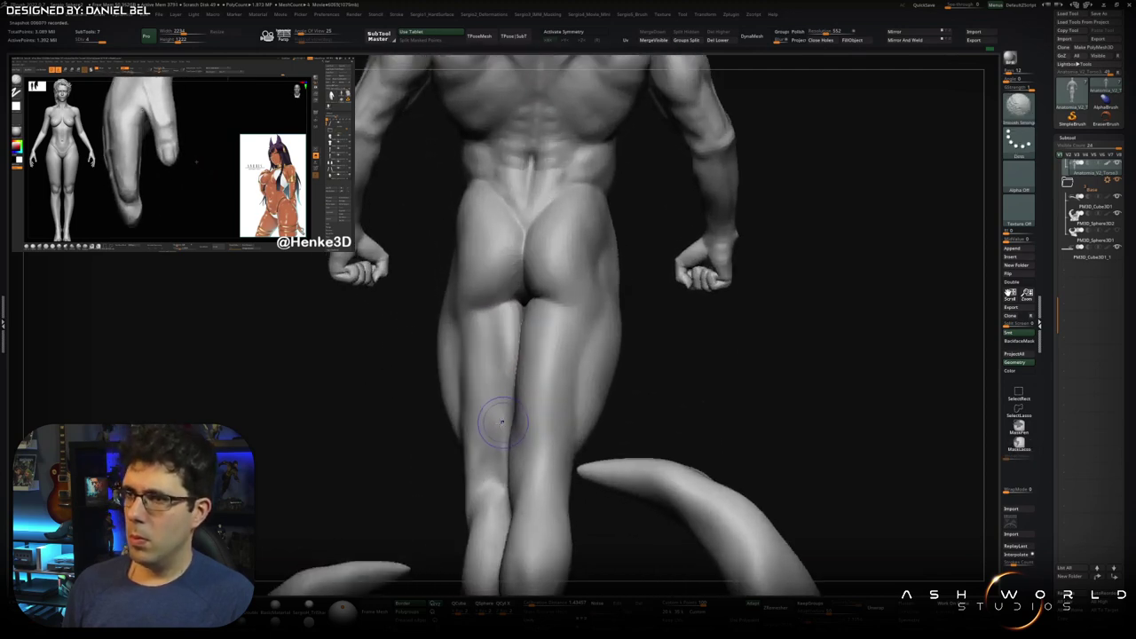
{"action": "left_click", "coordinate": [509, 440], "text": "ctrl+shift"}
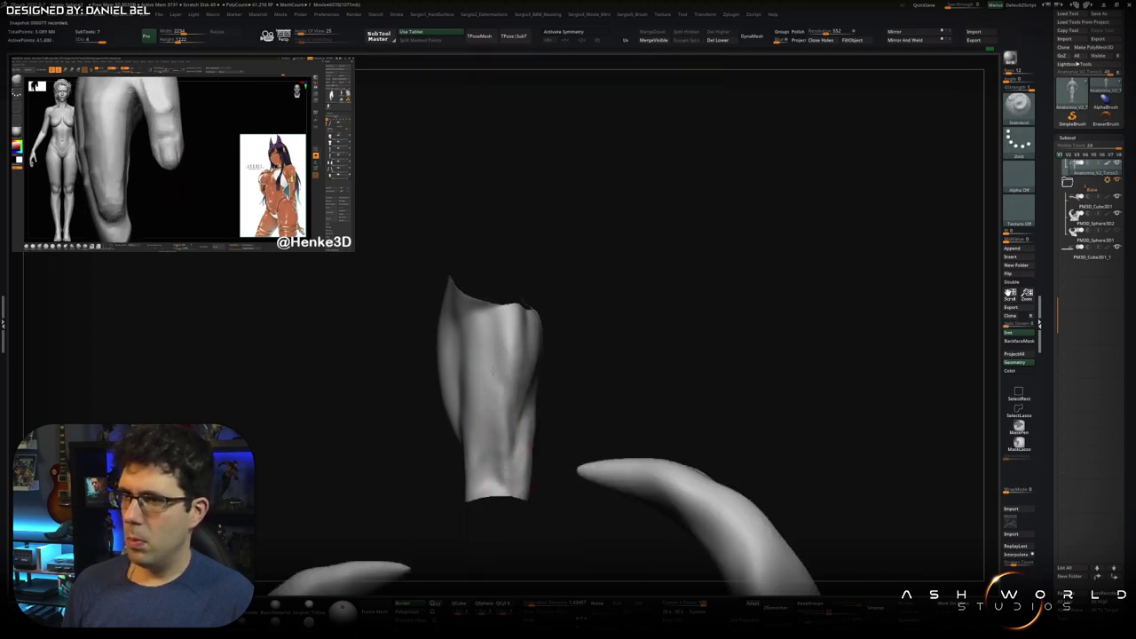
- Rotate the isolated lower-leg piece and smooth its surface
{"action": "right_click_drag", "start_coordinate": [511, 442], "coordinate": [500, 412]}
{"action": "mouse_move", "coordinate": [521, 469]}
{"action": "right_mouse_down"}
{"action": "mouse_move", "coordinate": [487, 427]}
{"action": "mouse_move", "coordinate": [438, 442]}
{"action": "mouse_move", "coordinate": [460, 438]}
{"action": "right_mouse_up"}
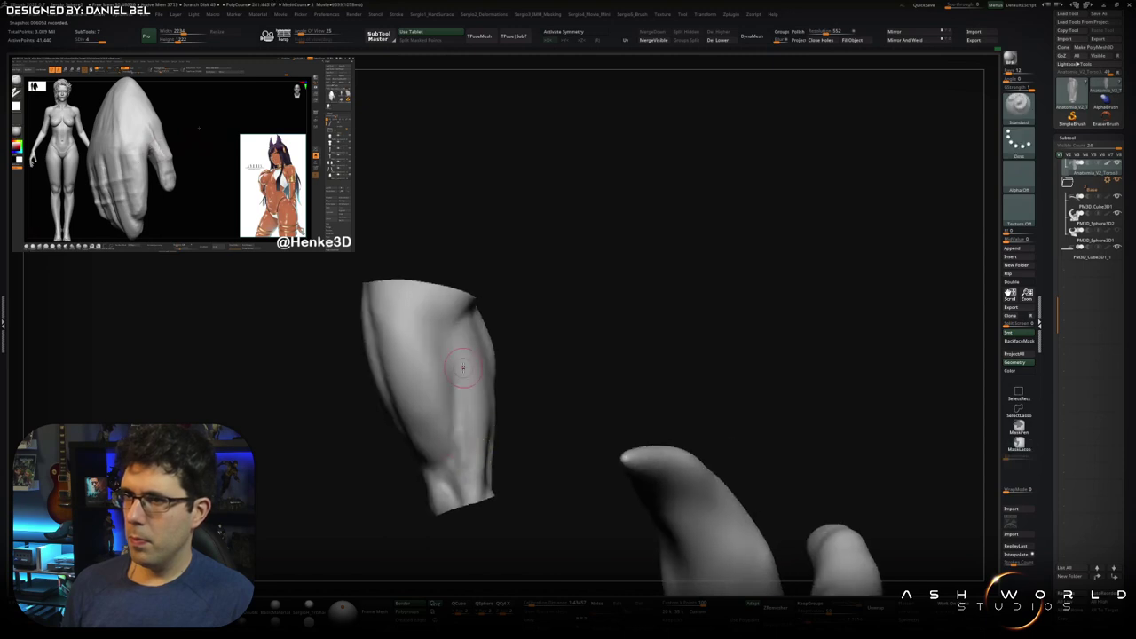
{"action": "right_click_drag", "start_coordinate": [448, 364], "coordinate": [464, 388]}
{"action": "key", "text": "shift"}
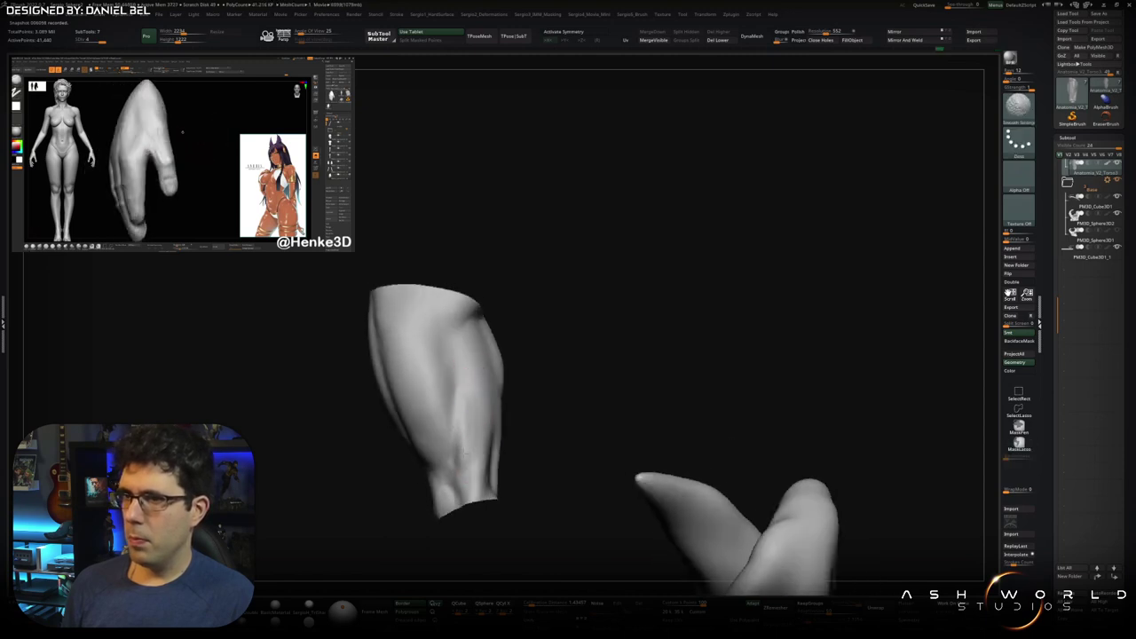
{"action": "right_click_drag", "start_coordinate": [486, 477], "coordinate": [464, 453]}
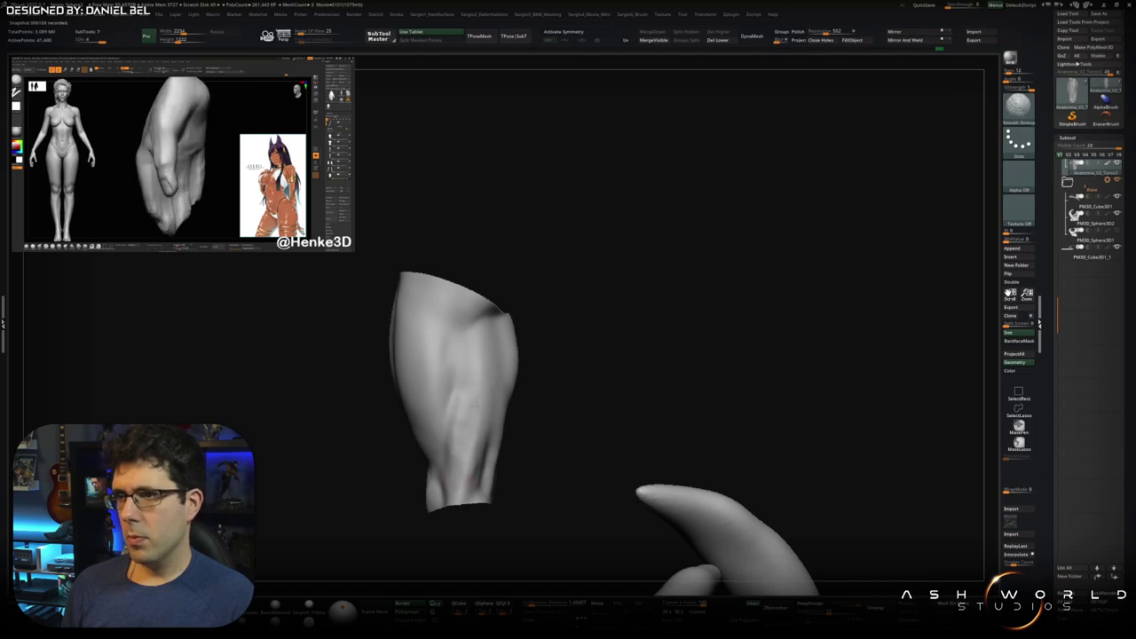
- Show the full figure from behind and turn it to a left-side view
{"action": "mouse_move", "coordinate": [473, 393]}
{"action": "right_mouse_down"}
{"action": "mouse_move", "coordinate": [573, 411]}
{"action": "mouse_move", "coordinate": [470, 449]}
{"action": "right_mouse_up"}
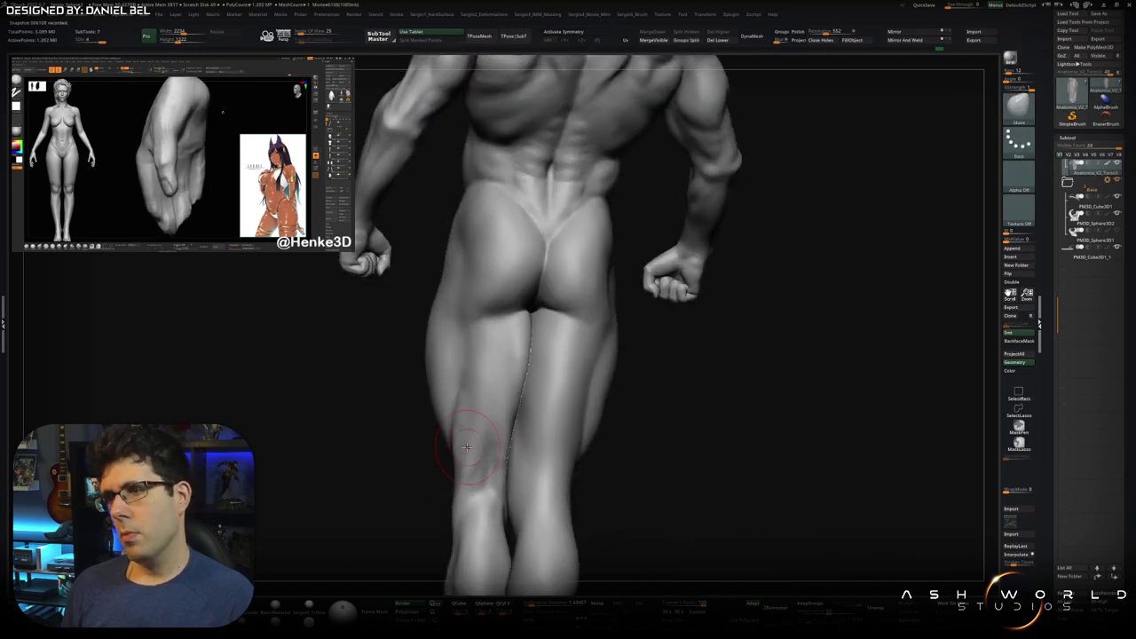
{"action": "mouse_move", "coordinate": [466, 446]}
{"action": "right_mouse_down"}
{"action": "mouse_move", "coordinate": [495, 391]}
{"action": "mouse_move", "coordinate": [475, 422]}
{"action": "mouse_move", "coordinate": [488, 417]}
{"action": "right_mouse_up"}
{"action": "mouse_move", "coordinate": [473, 455]}
{"action": "right_mouse_down"}
{"action": "mouse_move", "coordinate": [478, 432]}
{"action": "mouse_move", "coordinate": [466, 482]}
{"action": "mouse_move", "coordinate": [535, 398]}
{"action": "mouse_move", "coordinate": [578, 414]}
{"action": "mouse_move", "coordinate": [497, 330]}
{"action": "mouse_move", "coordinate": [448, 413]}
{"action": "right_mouse_up"}
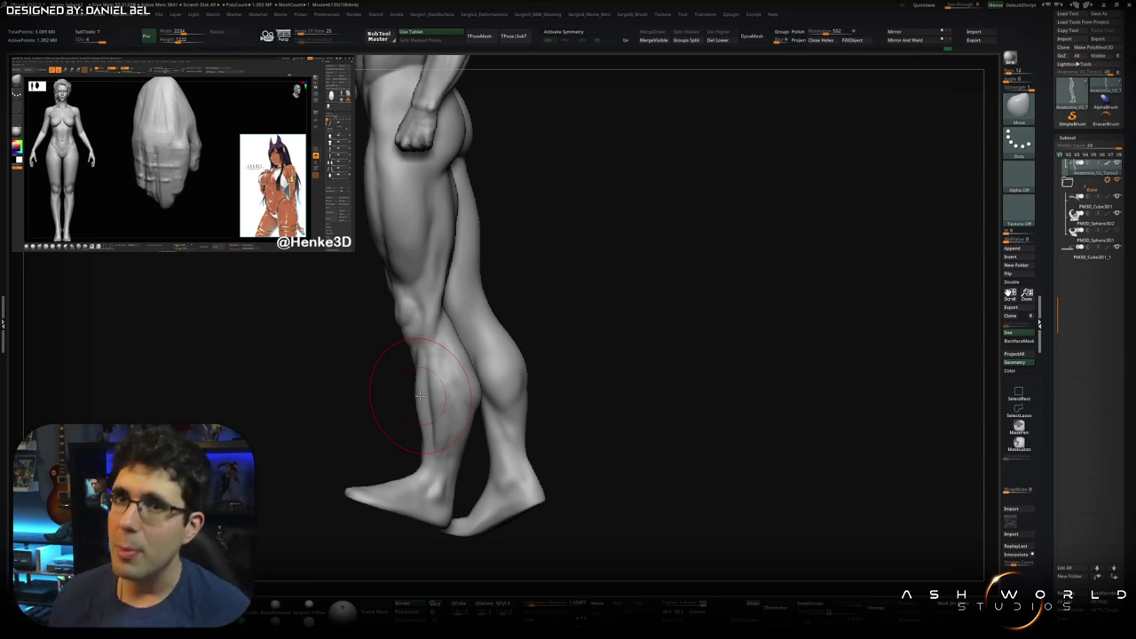
- Pull back and orbit to centre the whole standing figure facing front
{"action": "mouse_move", "coordinate": [626, 169]}
{"action": "left_mouse_down", "text": "alt"}
{"action": "mouse_move", "coordinate": [428, 306]}
{"action": "mouse_move", "coordinate": [523, 277]}
{"action": "left_mouse_up", "text": "alt"}
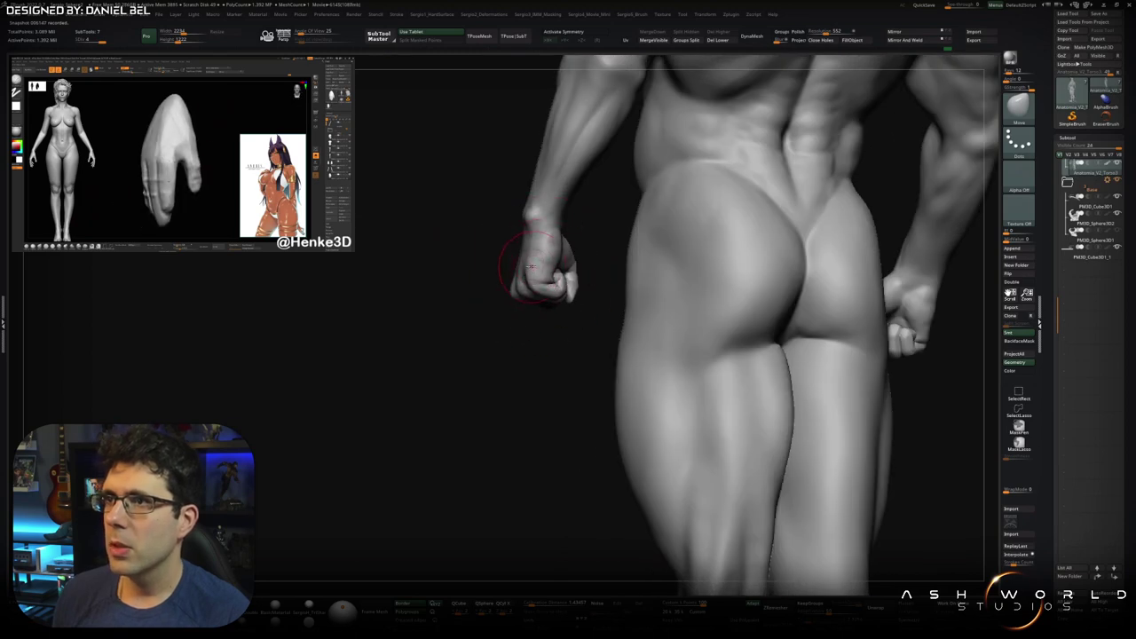
{"action": "mouse_move", "coordinate": [528, 264]}
{"action": "left_mouse_down"}
{"action": "mouse_move", "coordinate": [474, 400]}
{"action": "mouse_move", "coordinate": [510, 345]}
{"action": "mouse_move", "coordinate": [479, 345]}
{"action": "left_mouse_up"}
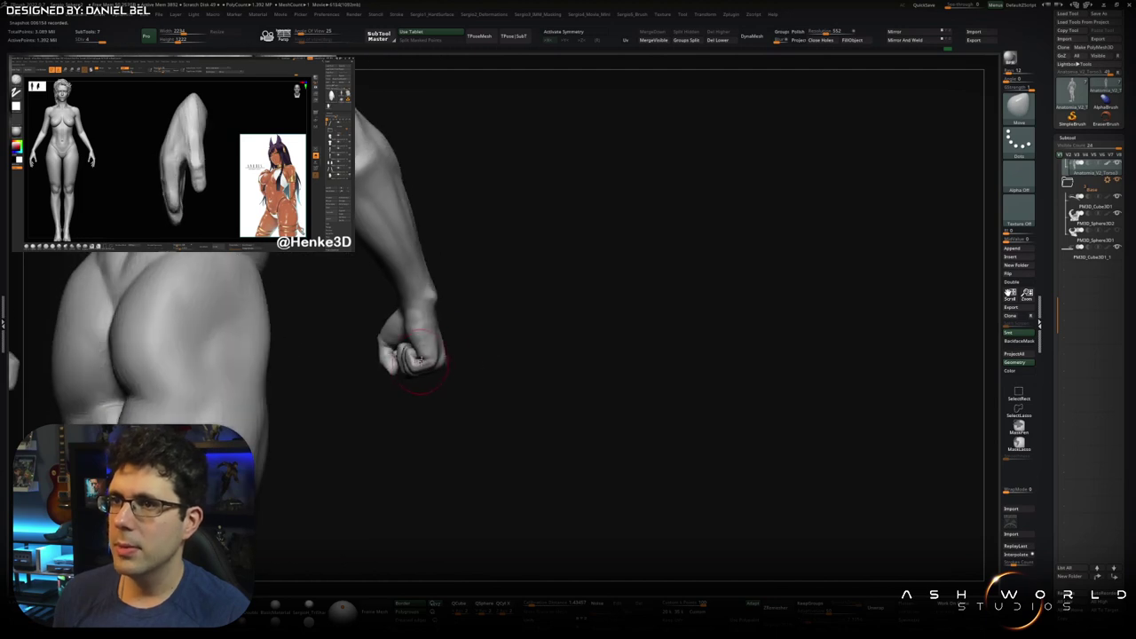
{"action": "left_click_drag", "start_coordinate": [401, 359], "coordinate": [428, 190]}
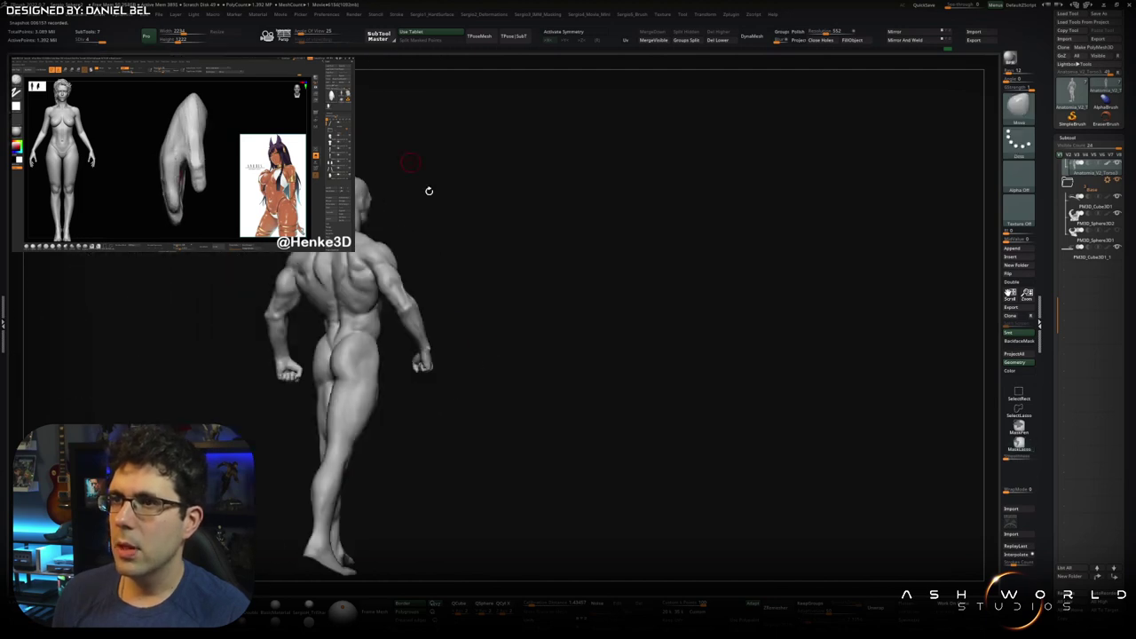
{"action": "mouse_move", "coordinate": [497, 322]}
{"action": "left_mouse_down"}
{"action": "mouse_move", "coordinate": [614, 313]}
{"action": "mouse_move", "coordinate": [532, 355]}
{"action": "mouse_move", "coordinate": [512, 339]}
{"action": "mouse_move", "coordinate": [536, 258]}
{"action": "left_mouse_up"}
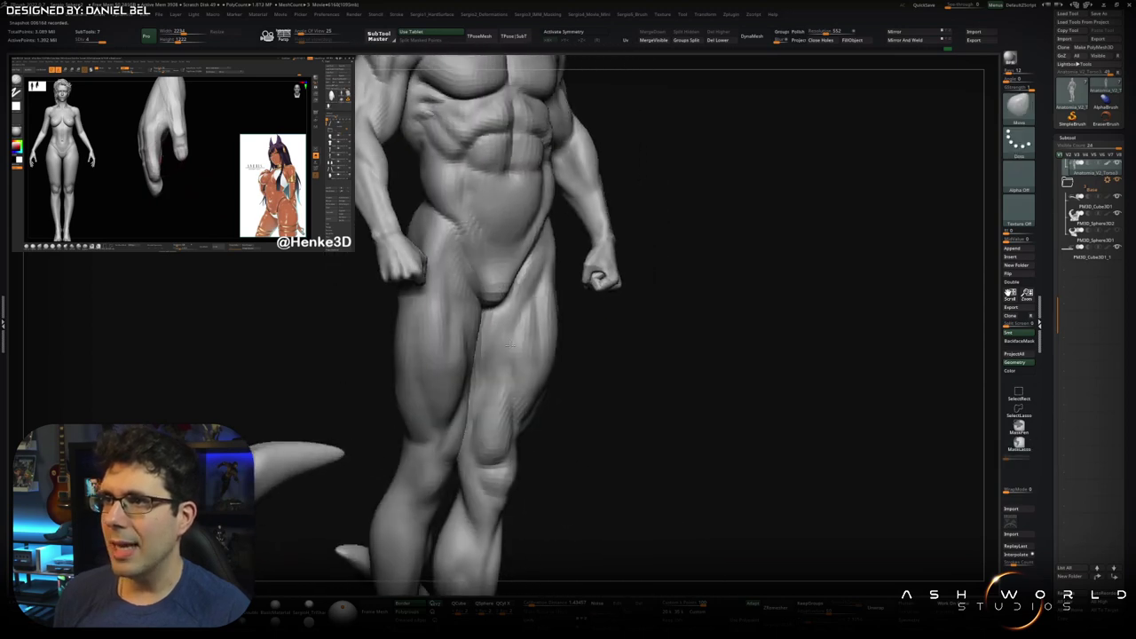
- Orbit and zoom around the hip and groin area, ending on a side view of the body
{"action": "left_click_drag", "start_coordinate": [527, 312], "coordinate": [537, 258]}
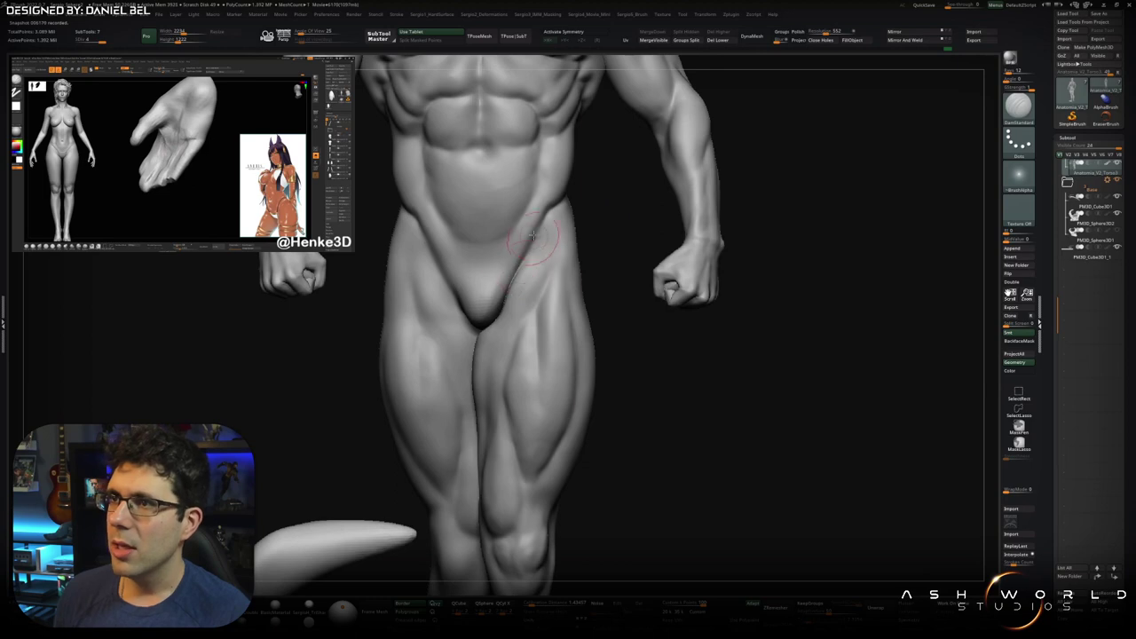
{"action": "left_click_drag", "start_coordinate": [446, 306], "coordinate": [438, 273]}
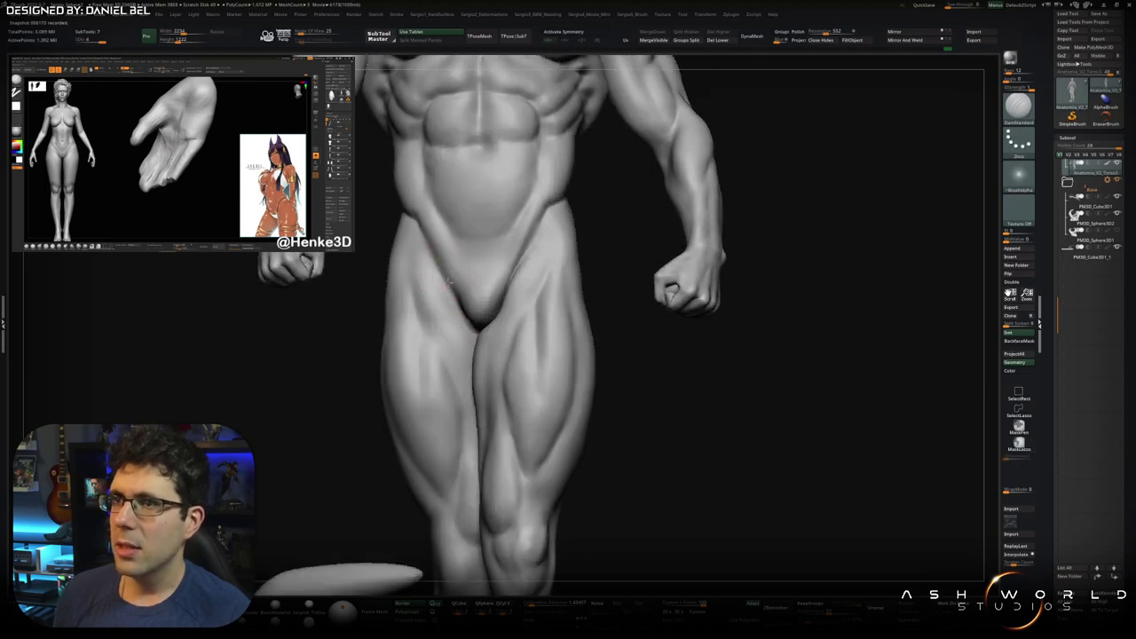
{"action": "left_click_drag", "start_coordinate": [468, 327], "coordinate": [440, 270]}
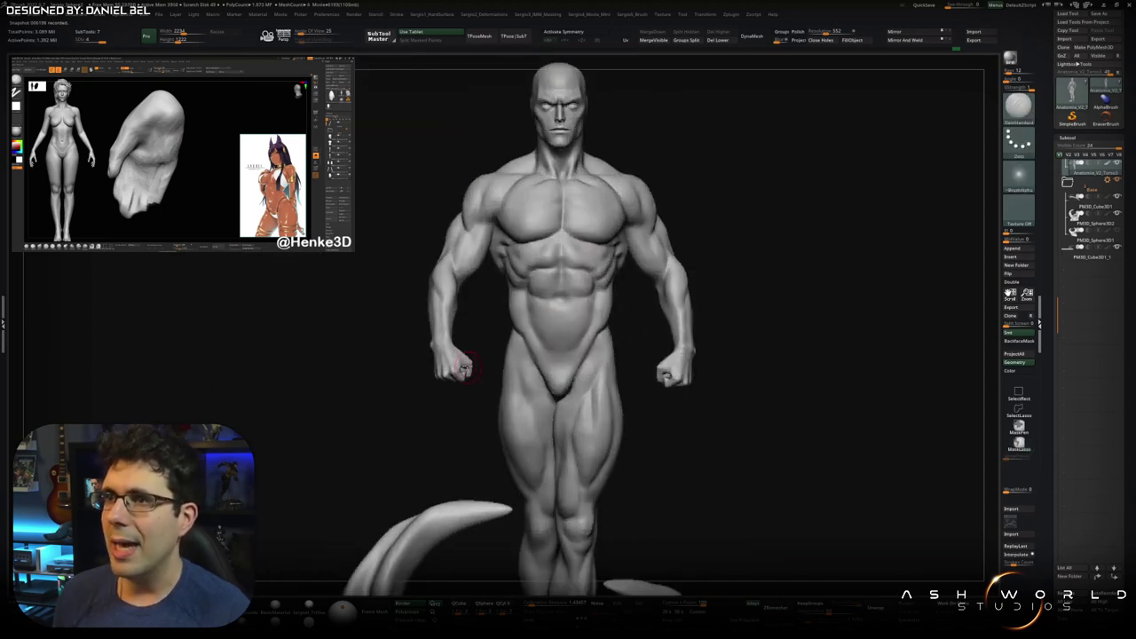
{"action": "scroll", "coordinate": [453, 358], "scroll_direction": "up", "scroll_amount": 3}
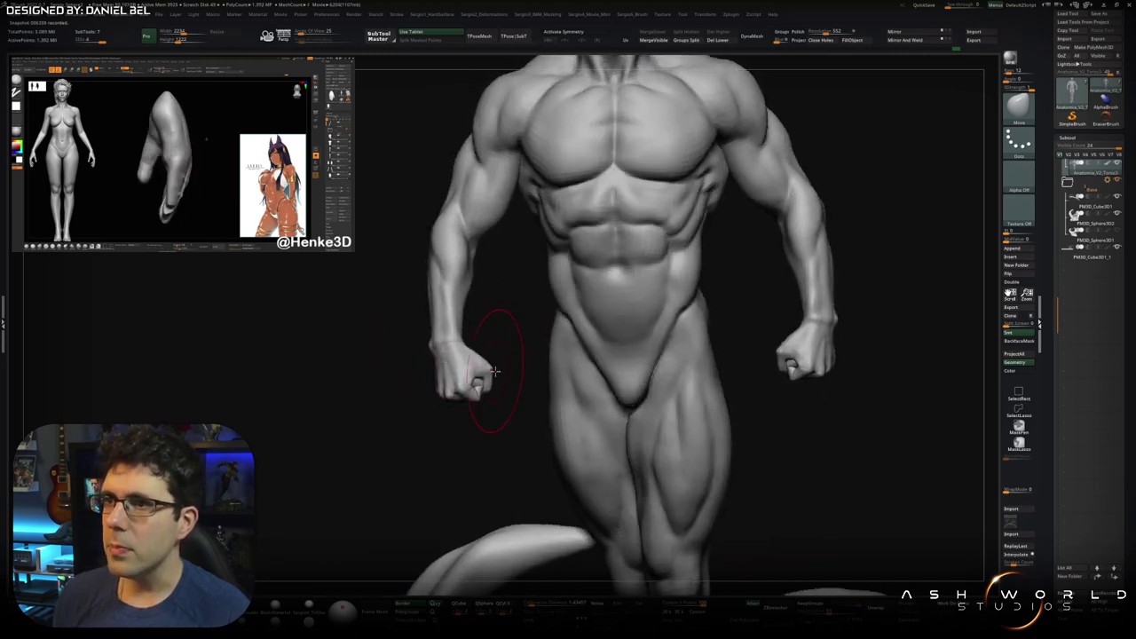
{"action": "right_click_drag", "start_coordinate": [437, 355], "coordinate": [440, 401]}
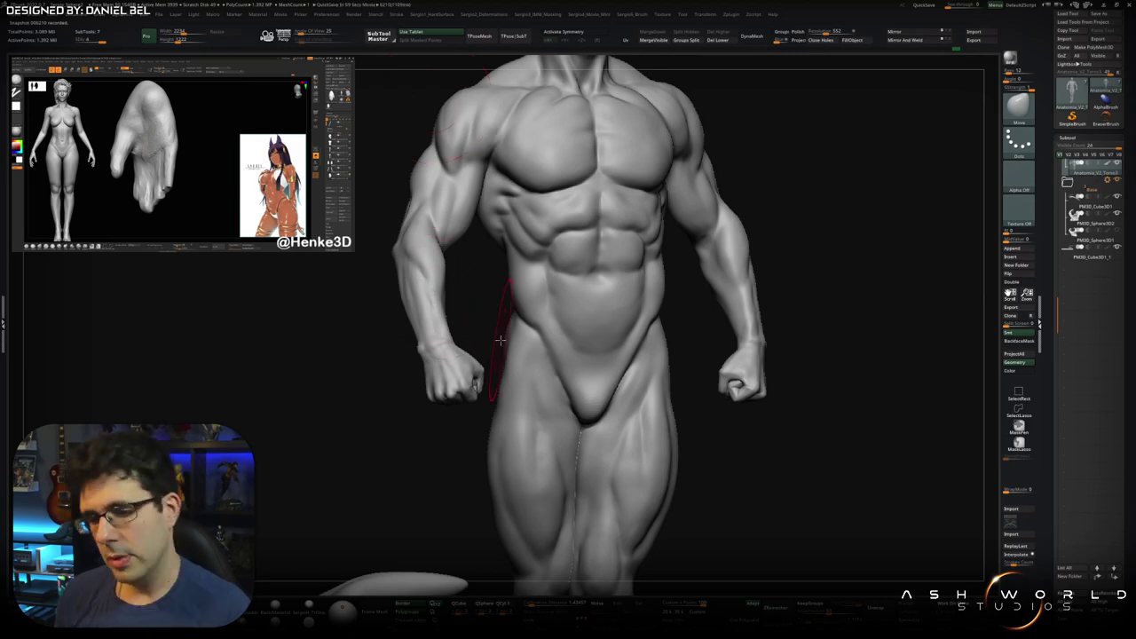
{"action": "mouse_move", "coordinate": [424, 275]}
{"action": "right_mouse_down"}
{"action": "mouse_move", "coordinate": [515, 302]}
{"action": "mouse_move", "coordinate": [518, 321]}
{"action": "right_mouse_up"}
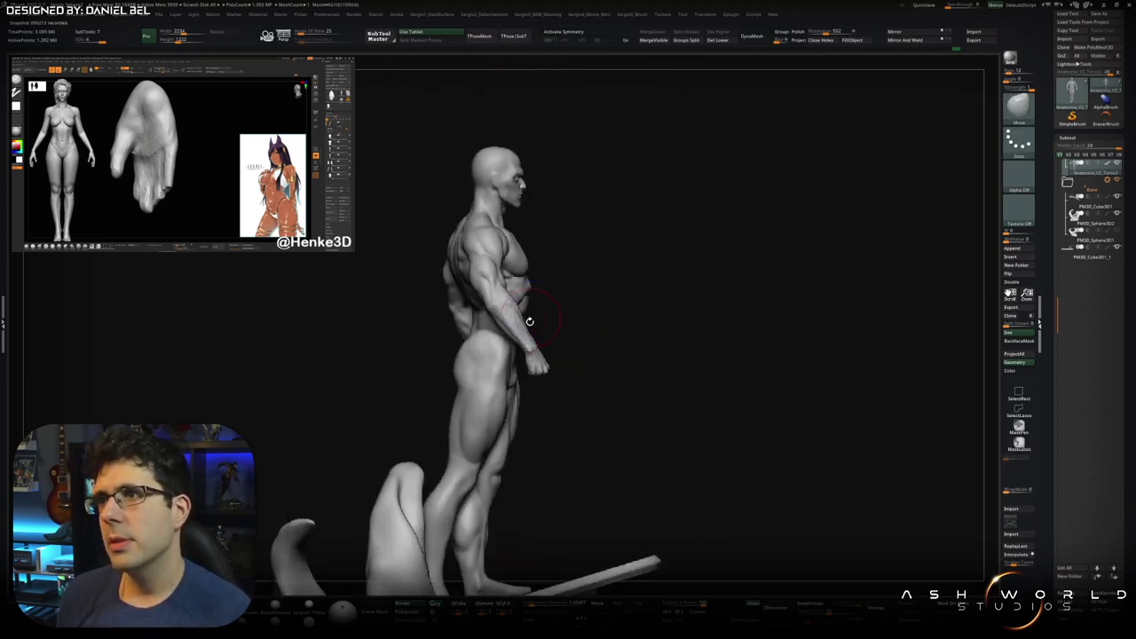
- Smooth the flank above the hip on the figure's back, ending on a straight back view
{"action": "mouse_move", "coordinate": [519, 321]}
{"action": "right_mouse_down", "text": "ctrl"}
{"action": "mouse_move", "coordinate": [526, 374]}
{"action": "mouse_move", "coordinate": [517, 356]}
{"action": "mouse_move", "coordinate": [520, 382]}
{"action": "mouse_move", "coordinate": [459, 412]}
{"action": "right_mouse_up", "text": "ctrl"}
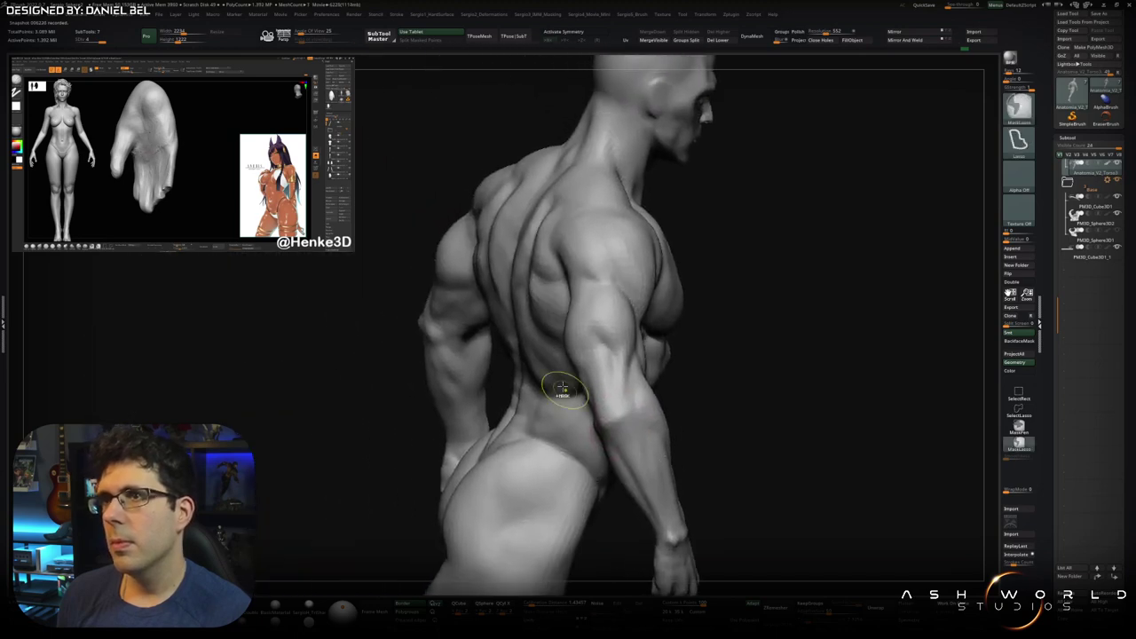
{"action": "key", "text": "shift"}
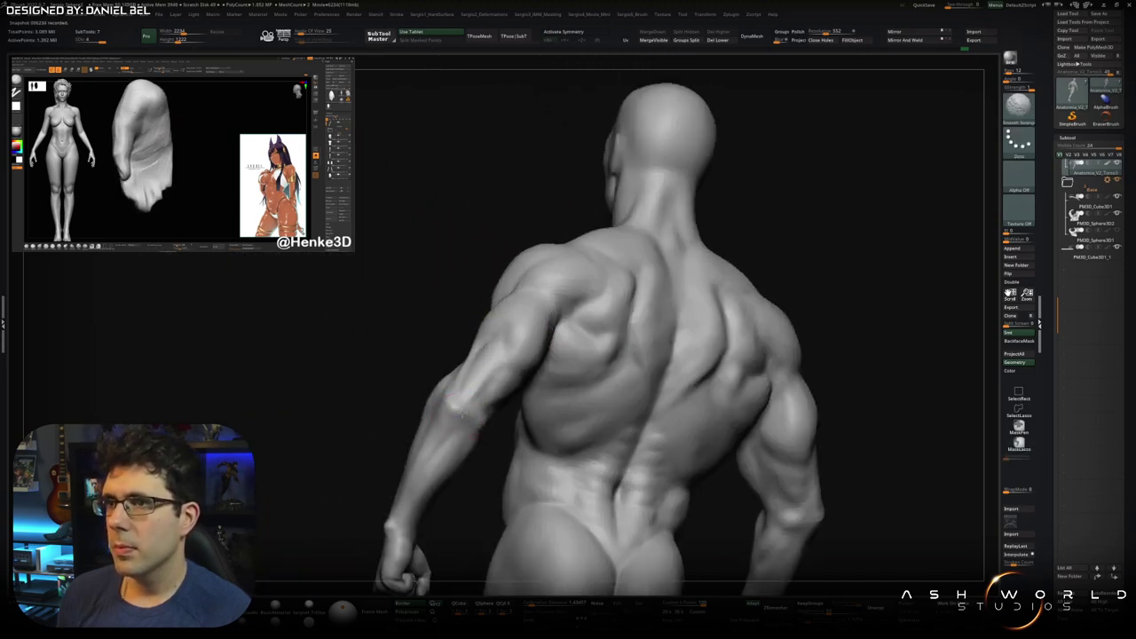
{"action": "mouse_move", "coordinate": [401, 488]}
{"action": "right_mouse_down"}
{"action": "mouse_move", "coordinate": [479, 379]}
{"action": "mouse_move", "coordinate": [550, 346]}
{"action": "mouse_move", "coordinate": [488, 388]}
{"action": "mouse_move", "coordinate": [490, 400]}
{"action": "mouse_move", "coordinate": [506, 337]}
{"action": "mouse_move", "coordinate": [542, 313]}
{"action": "right_mouse_up"}
- Mask the figure and drop to a lower subdivision level, briefly soloing the leg
{"action": "key", "text": "w"}
{"action": "key", "text": "shift+d"}
{"action": "left_click", "coordinate": [506, 292], "text": "ctrl+shift"}
{"action": "left_click", "coordinate": [499, 380], "text": "ctrl+shift"}
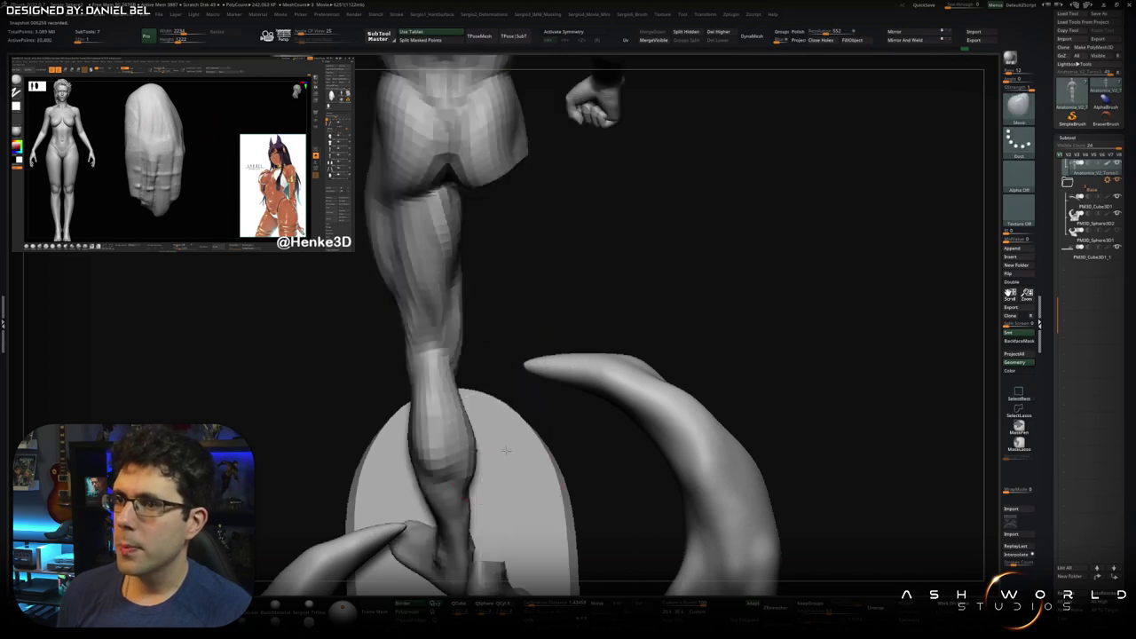
{"action": "right_click_drag", "start_coordinate": [499, 381], "coordinate": [495, 396]}
- Reshape the outer contour of the right calf with the Move brush from behind
{"action": "mouse_move", "coordinate": [601, 331]}
{"action": "right_mouse_down"}
{"action": "mouse_move", "coordinate": [520, 334]}
{"action": "mouse_move", "coordinate": [541, 413]}
{"action": "mouse_move", "coordinate": [510, 373]}
{"action": "mouse_move", "coordinate": [463, 358]}
{"action": "right_mouse_up"}
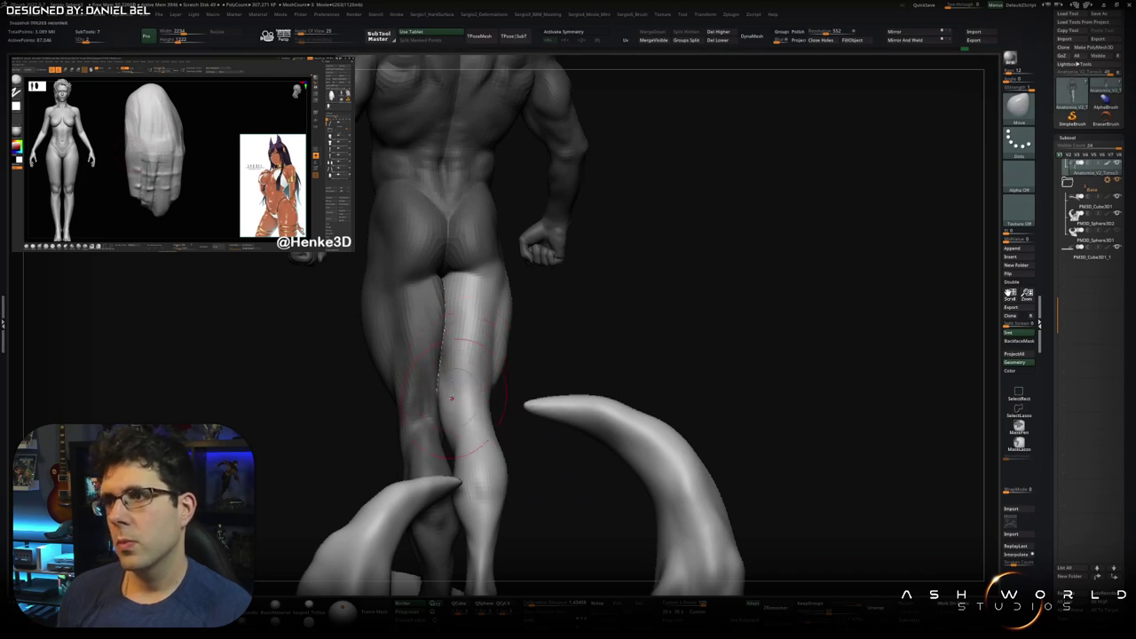
{"action": "right_click_drag", "start_coordinate": [451, 398], "coordinate": [457, 393]}
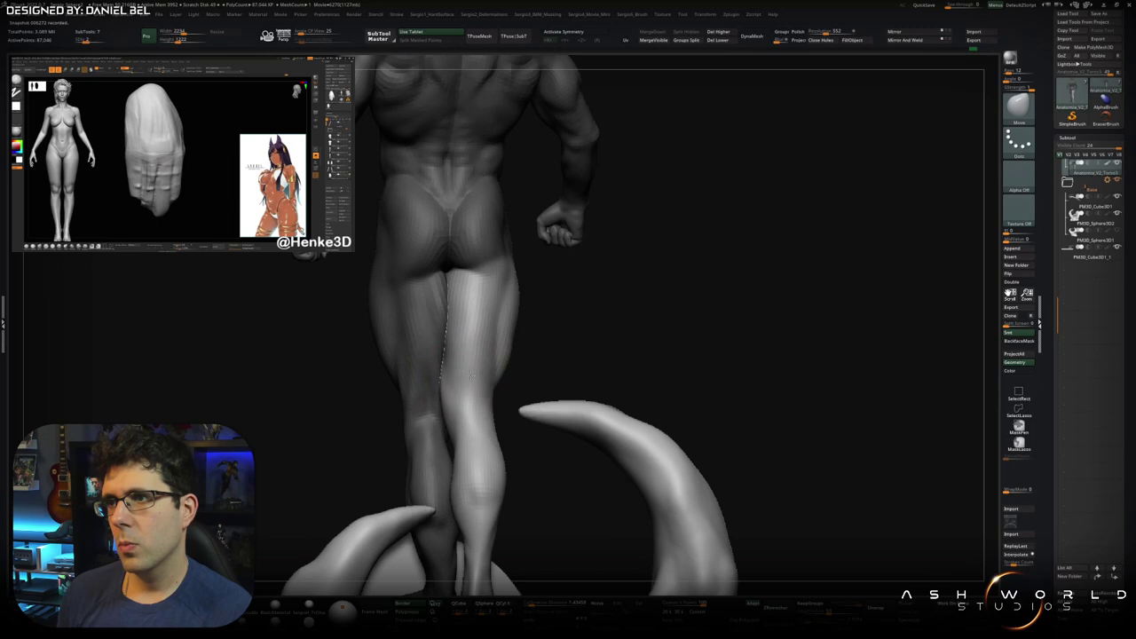
{"action": "right_click_drag", "start_coordinate": [499, 289], "coordinate": [522, 361]}
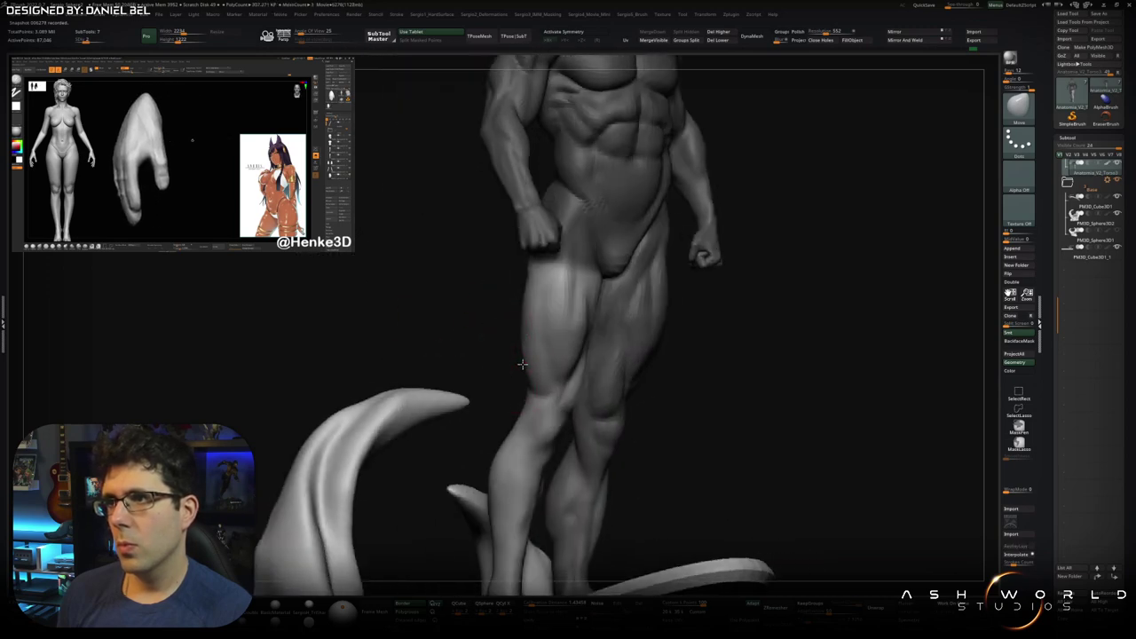
{"action": "right_click_drag", "start_coordinate": [521, 364], "coordinate": [542, 364]}
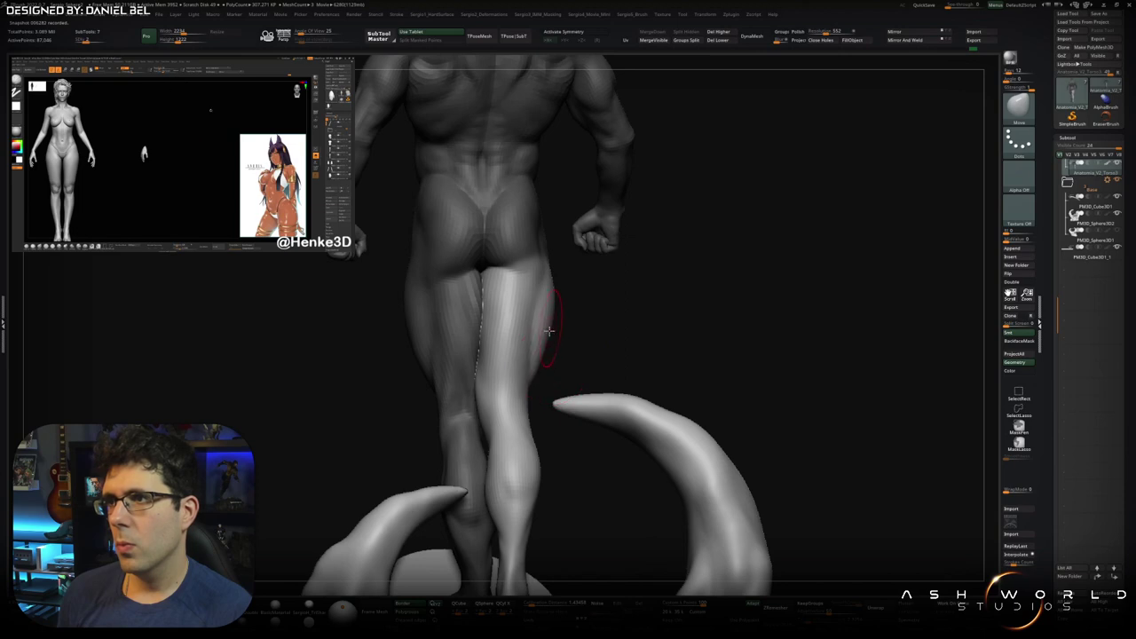
{"action": "right_click_drag", "start_coordinate": [541, 305], "coordinate": [554, 323]}
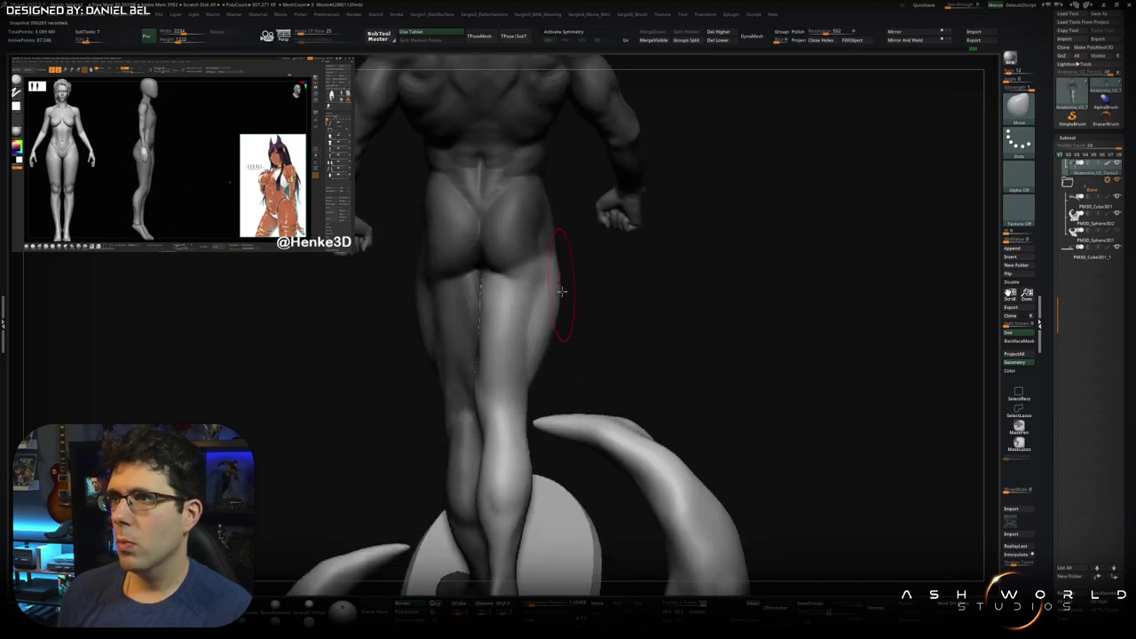
{"action": "left_click_drag", "start_coordinate": [553, 323], "coordinate": [554, 327]}
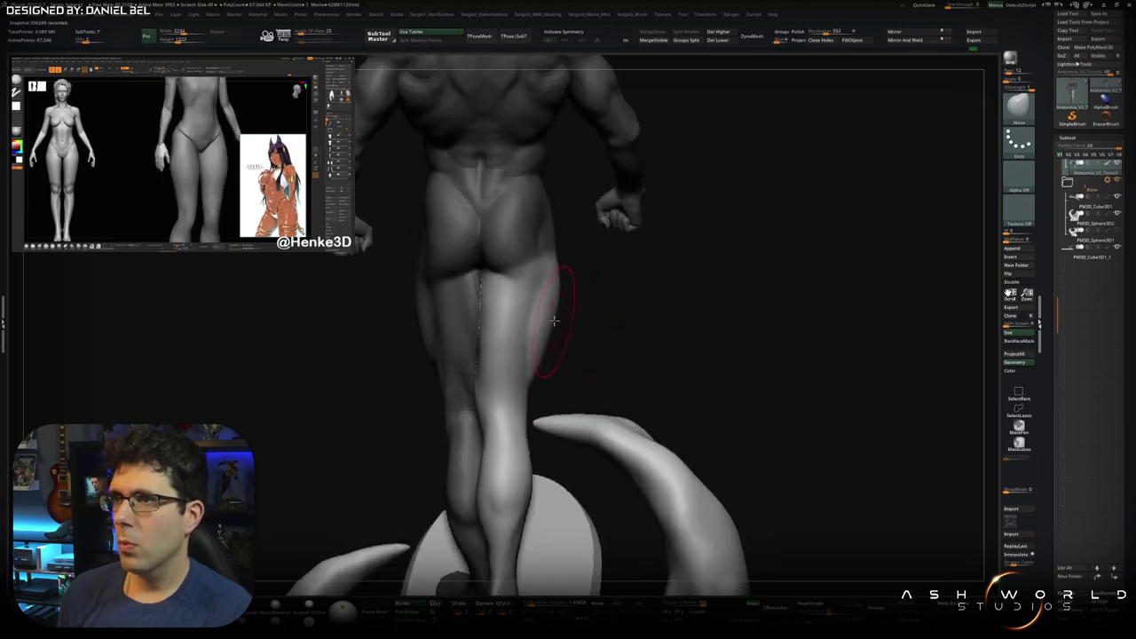
{"action": "mouse_move", "coordinate": [553, 360]}
{"action": "right_mouse_down"}
{"action": "mouse_move", "coordinate": [649, 278]}
{"action": "mouse_move", "coordinate": [656, 256]}
{"action": "mouse_move", "coordinate": [648, 261]}
{"action": "right_mouse_up"}
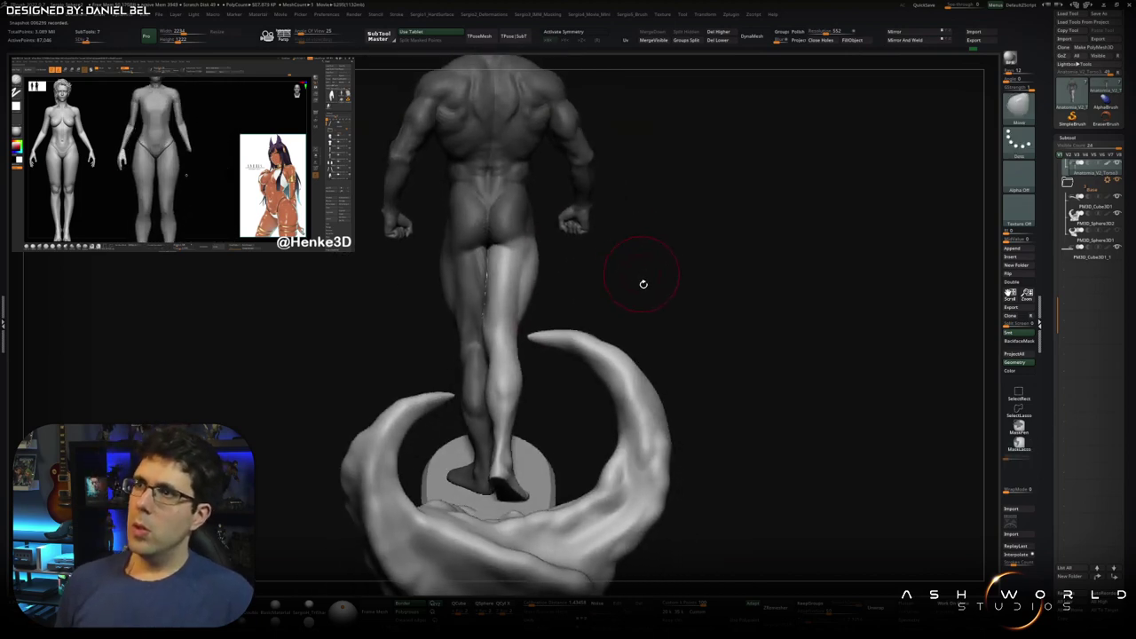
{"action": "right_click_drag", "start_coordinate": [646, 318], "coordinate": [672, 375]}
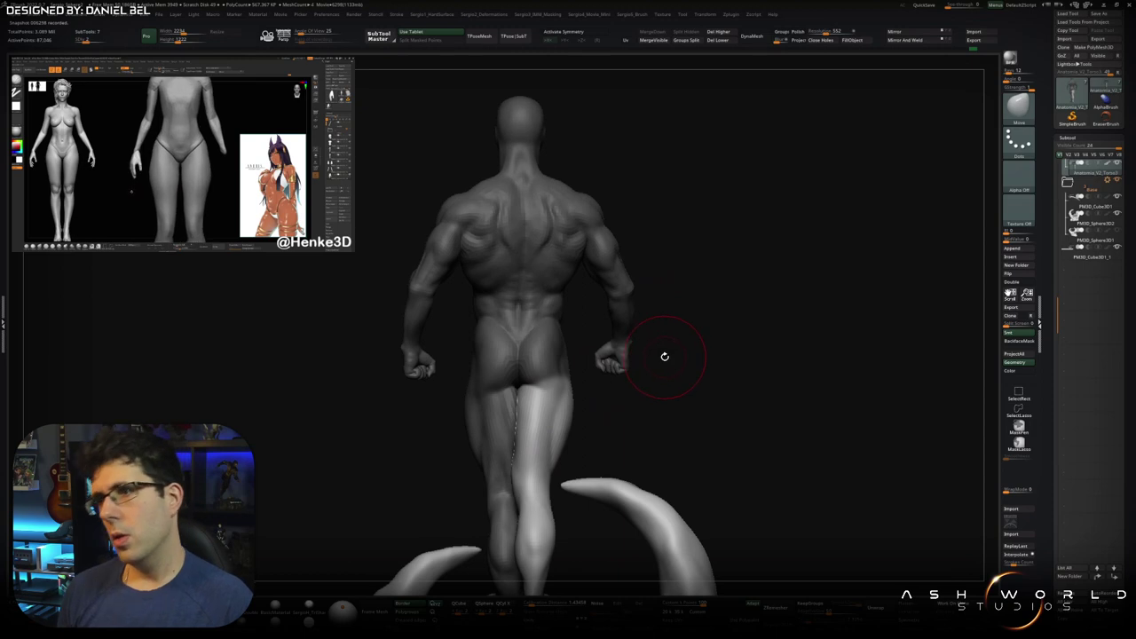
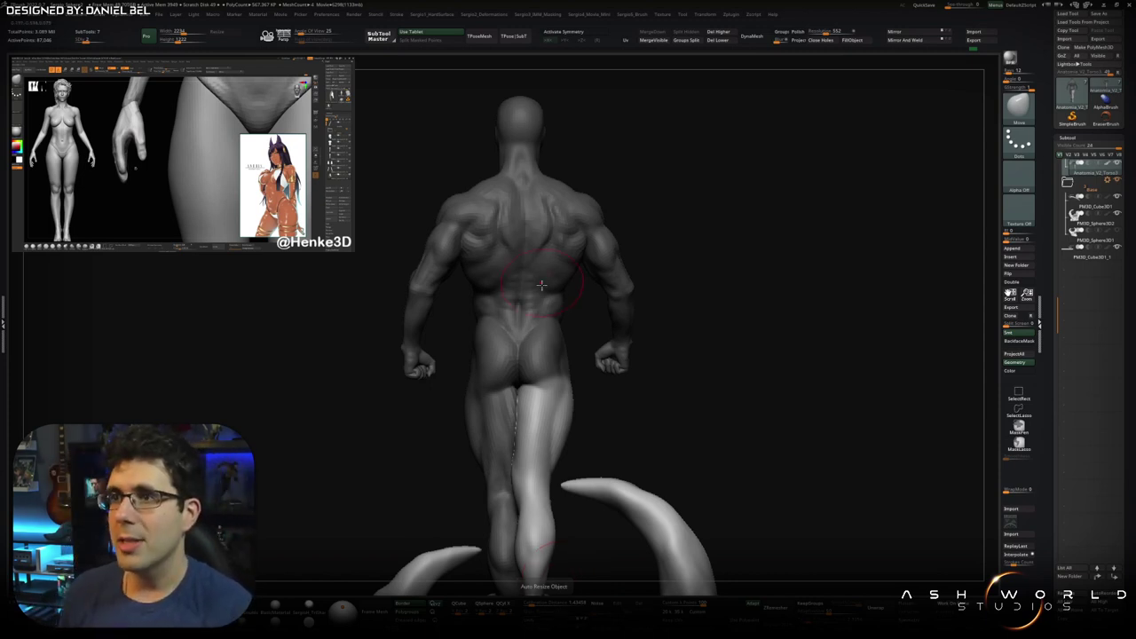
- Orbit around the legs to inspect the knees and calves from side, back and three-quarter angles
{"action": "mouse_move", "coordinate": [680, 284]}
{"action": "right_mouse_down", "text": "alt"}
{"action": "mouse_move", "coordinate": [553, 291]}
{"action": "mouse_move", "coordinate": [524, 390]}
{"action": "mouse_move", "coordinate": [502, 255]}
{"action": "mouse_move", "coordinate": [500, 317]}
{"action": "mouse_move", "coordinate": [512, 330]}
{"action": "mouse_move", "coordinate": [467, 381]}
{"action": "right_mouse_up", "text": "alt"}
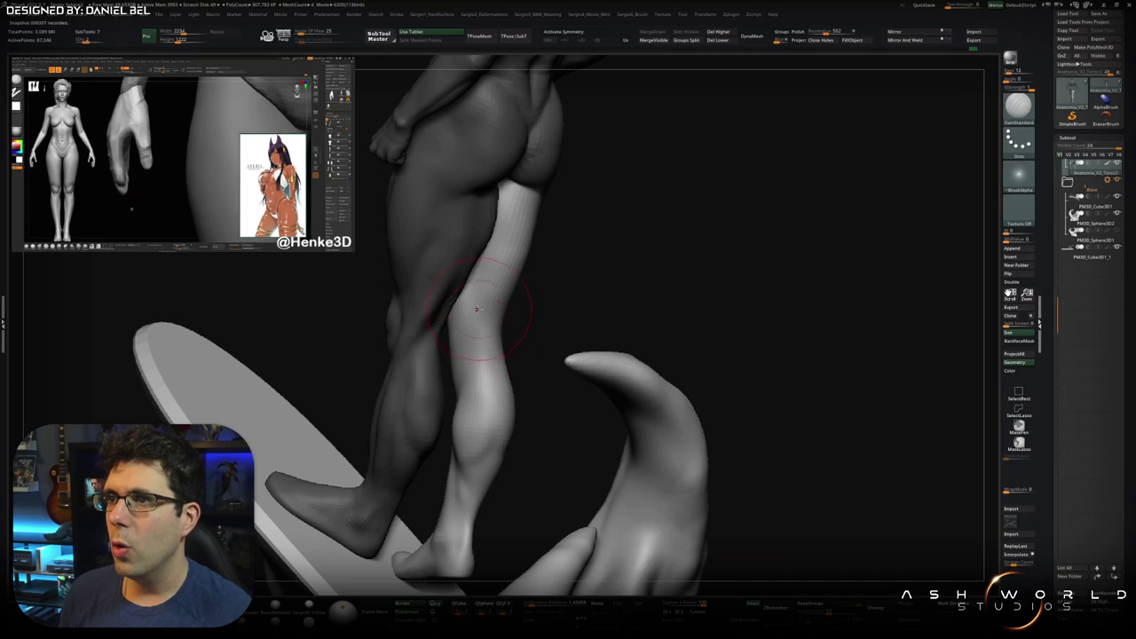
{"action": "mouse_move", "coordinate": [497, 298]}
{"action": "right_mouse_down"}
{"action": "mouse_move", "coordinate": [529, 325]}
{"action": "mouse_move", "coordinate": [507, 324]}
{"action": "mouse_move", "coordinate": [543, 328]}
{"action": "right_mouse_up"}
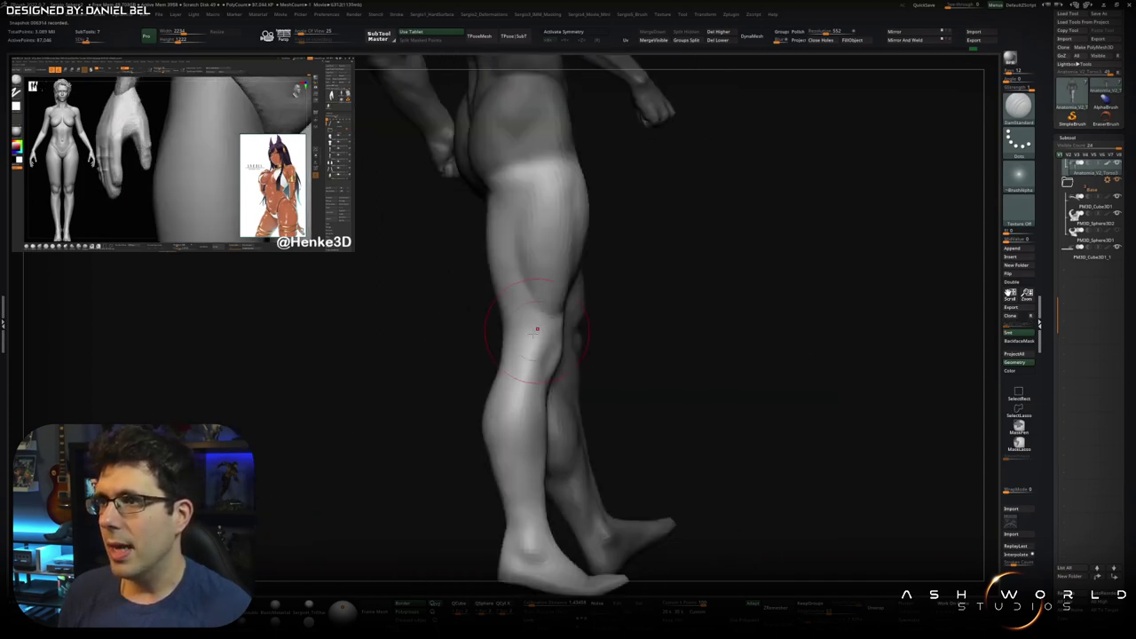
{"action": "mouse_move", "coordinate": [519, 284]}
{"action": "right_mouse_down"}
{"action": "mouse_move", "coordinate": [484, 332]}
{"action": "mouse_move", "coordinate": [531, 344]}
{"action": "right_mouse_up"}
{"action": "mouse_move", "coordinate": [513, 275]}
{"action": "right_mouse_down"}
{"action": "mouse_move", "coordinate": [536, 342]}
{"action": "mouse_move", "coordinate": [519, 372]}
{"action": "right_mouse_up"}
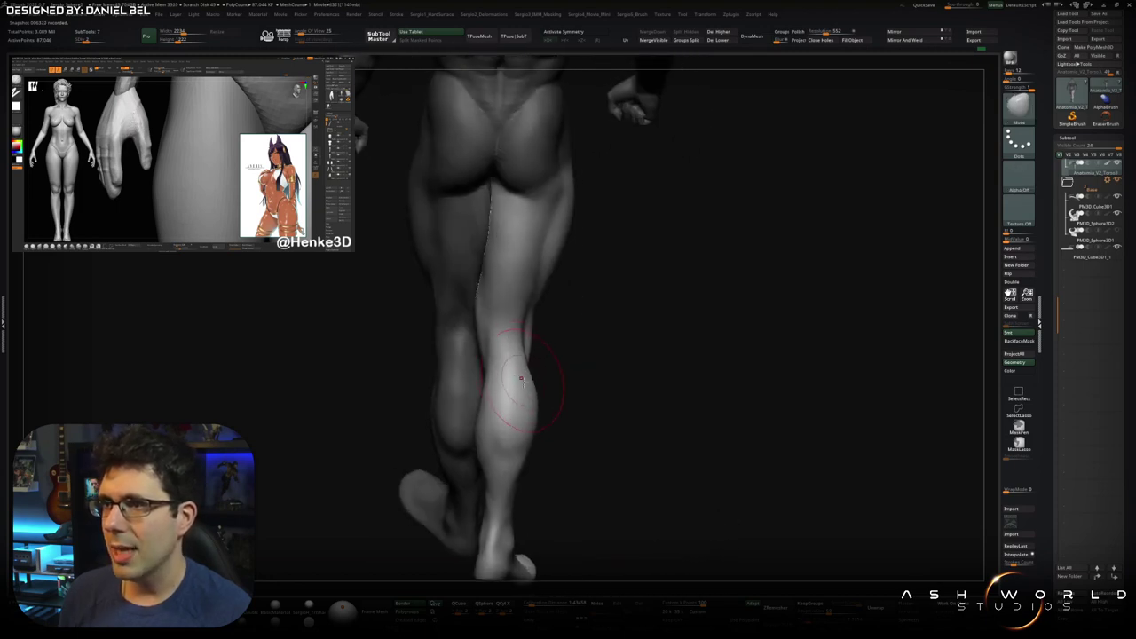
{"action": "right_click_drag", "start_coordinate": [509, 429], "coordinate": [469, 401]}
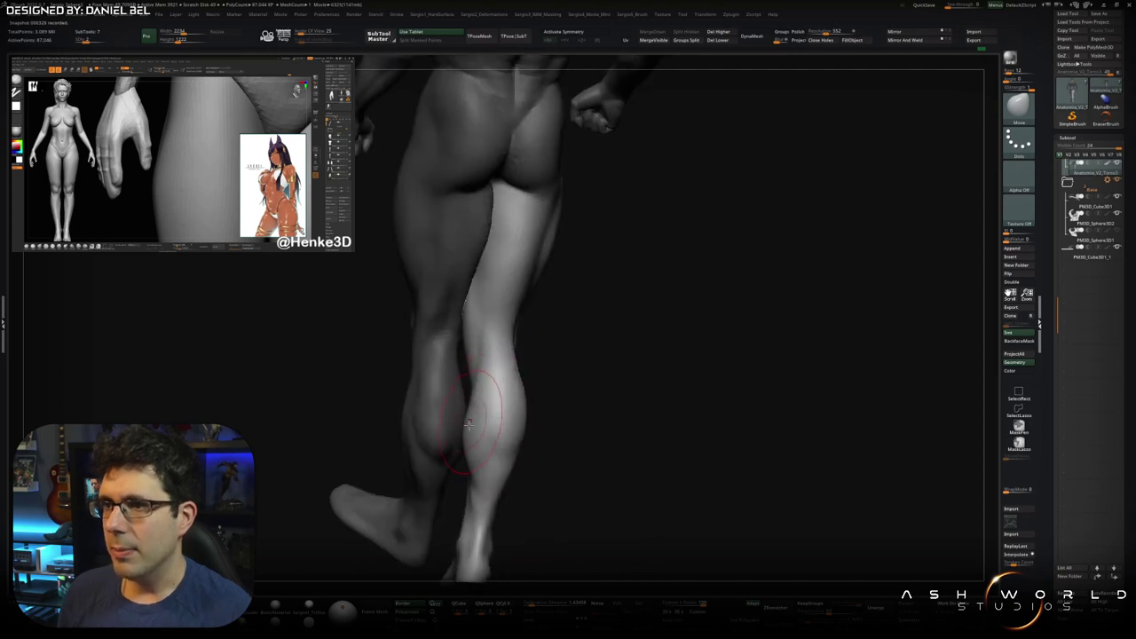
{"action": "mouse_move", "coordinate": [466, 450]}
{"action": "right_mouse_down"}
{"action": "mouse_move", "coordinate": [478, 396]}
{"action": "mouse_move", "coordinate": [511, 398]}
{"action": "mouse_move", "coordinate": [470, 429]}
{"action": "mouse_move", "coordinate": [490, 398]}
{"action": "right_mouse_up"}
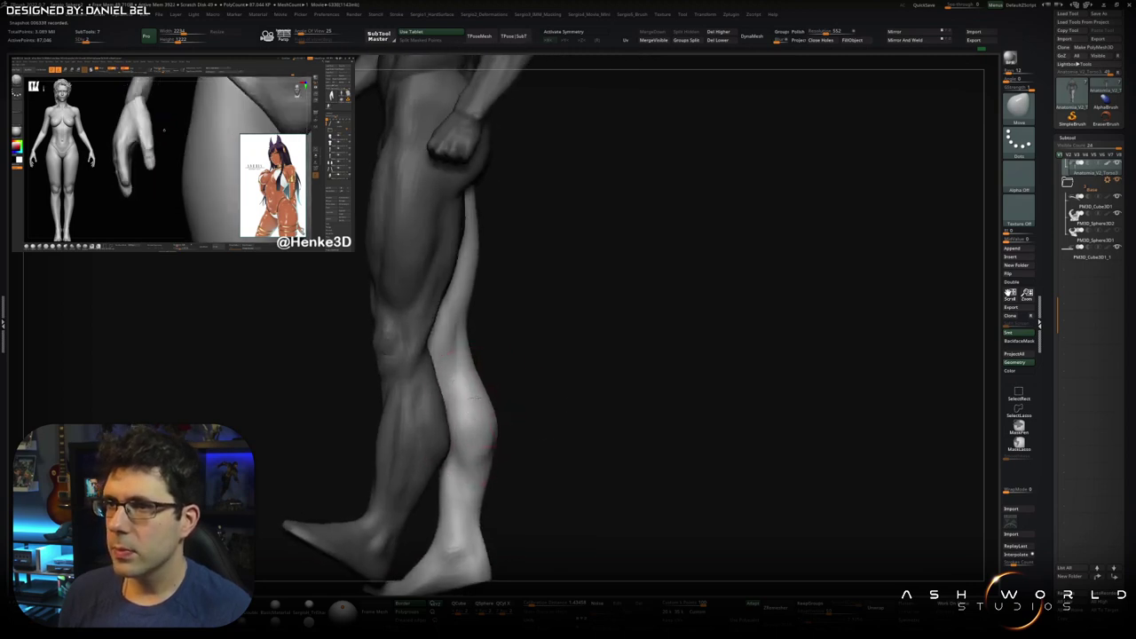
{"action": "mouse_move", "coordinate": [471, 400]}
{"action": "left_mouse_down"}
{"action": "mouse_move", "coordinate": [520, 376]}
{"action": "mouse_move", "coordinate": [463, 360]}
{"action": "mouse_move", "coordinate": [484, 344]}
{"action": "mouse_move", "coordinate": [498, 362]}
{"action": "mouse_move", "coordinate": [479, 359]}
{"action": "left_mouse_up"}
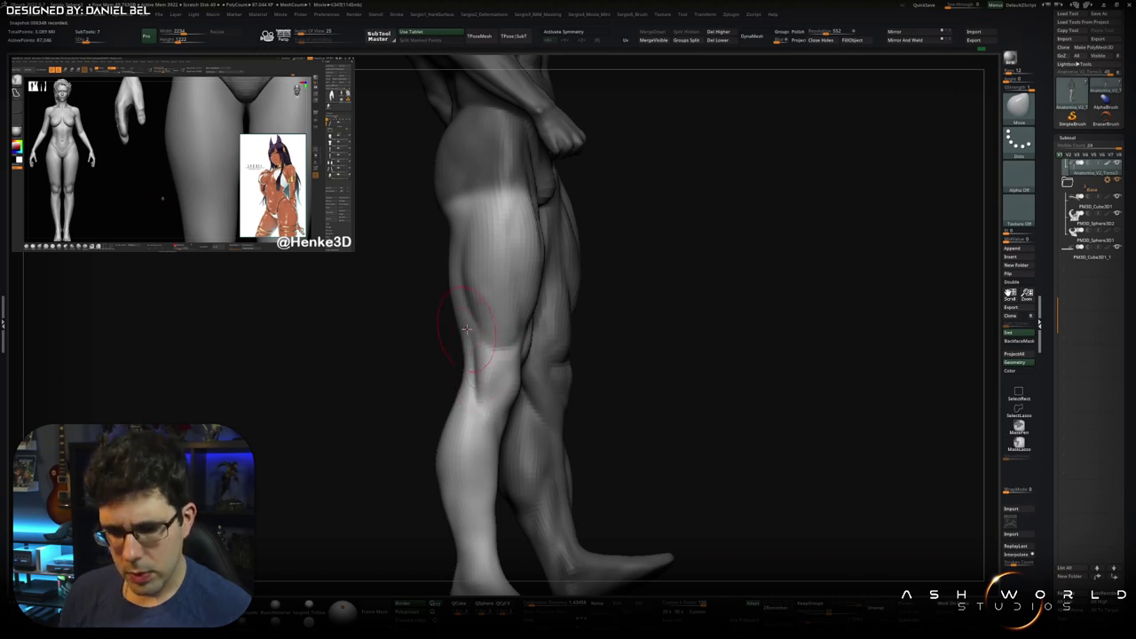
{"action": "mouse_move", "coordinate": [452, 350]}
{"action": "left_mouse_down"}
{"action": "mouse_move", "coordinate": [464, 329]}
{"action": "mouse_move", "coordinate": [471, 358]}
{"action": "mouse_move", "coordinate": [445, 348]}
{"action": "mouse_move", "coordinate": [444, 329]}
{"action": "mouse_move", "coordinate": [425, 456]}
{"action": "left_mouse_up"}
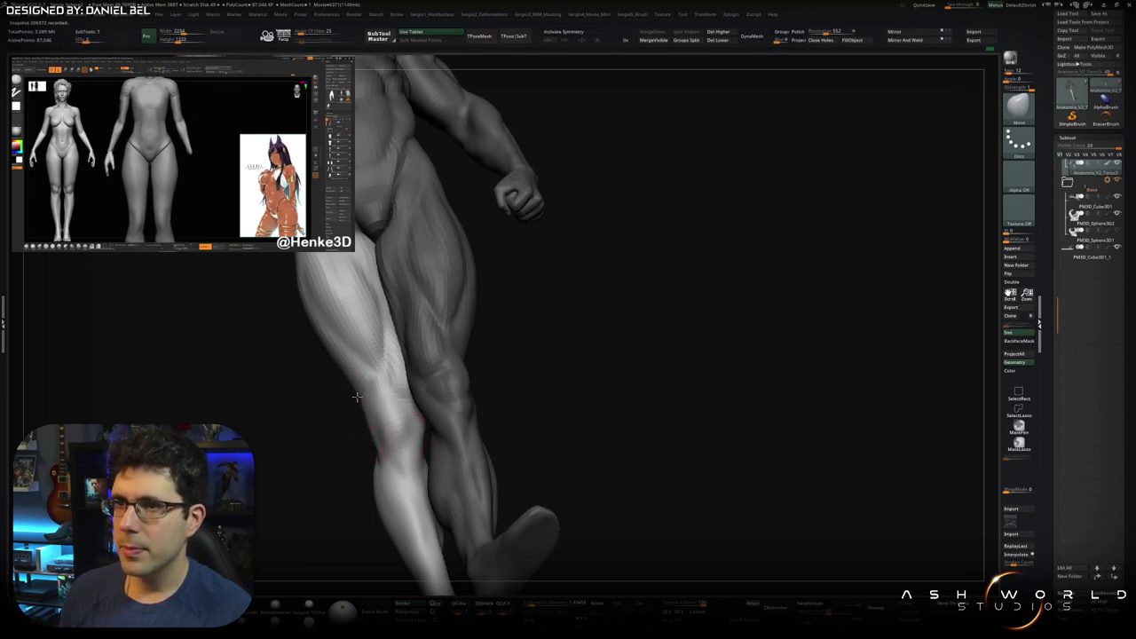
- Zoom in on the hips and legs and adjust the brush size
{"action": "right_click_drag", "start_coordinate": [355, 396], "coordinate": [425, 373]}
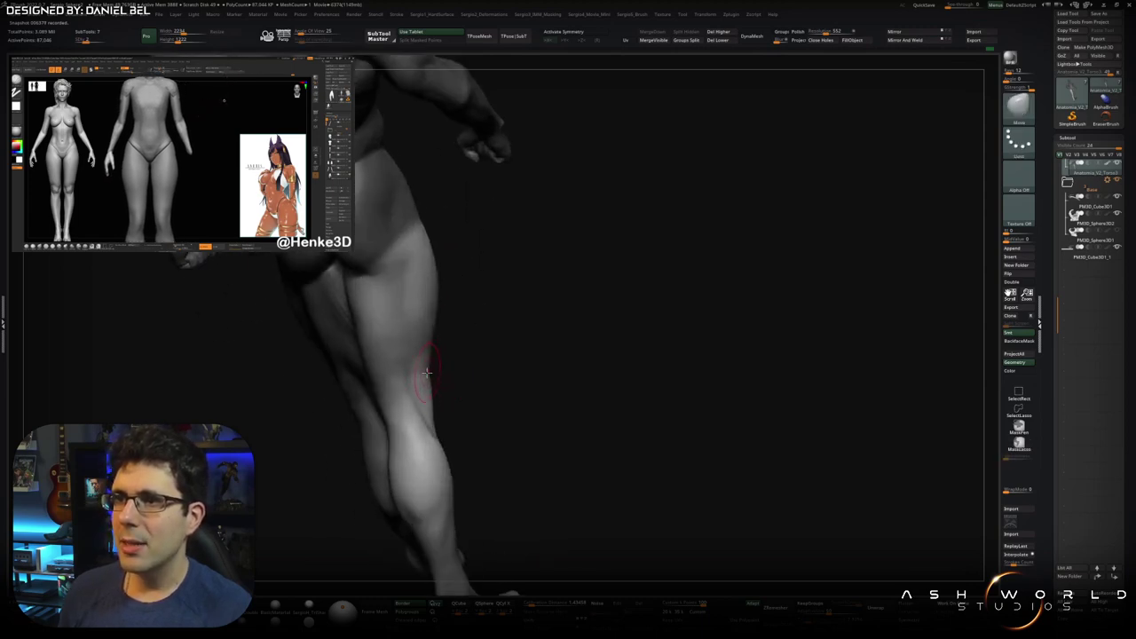
{"action": "mouse_move", "coordinate": [427, 395]}
{"action": "right_mouse_down"}
{"action": "mouse_move", "coordinate": [432, 406]}
{"action": "mouse_move", "coordinate": [500, 385]}
{"action": "right_mouse_up"}
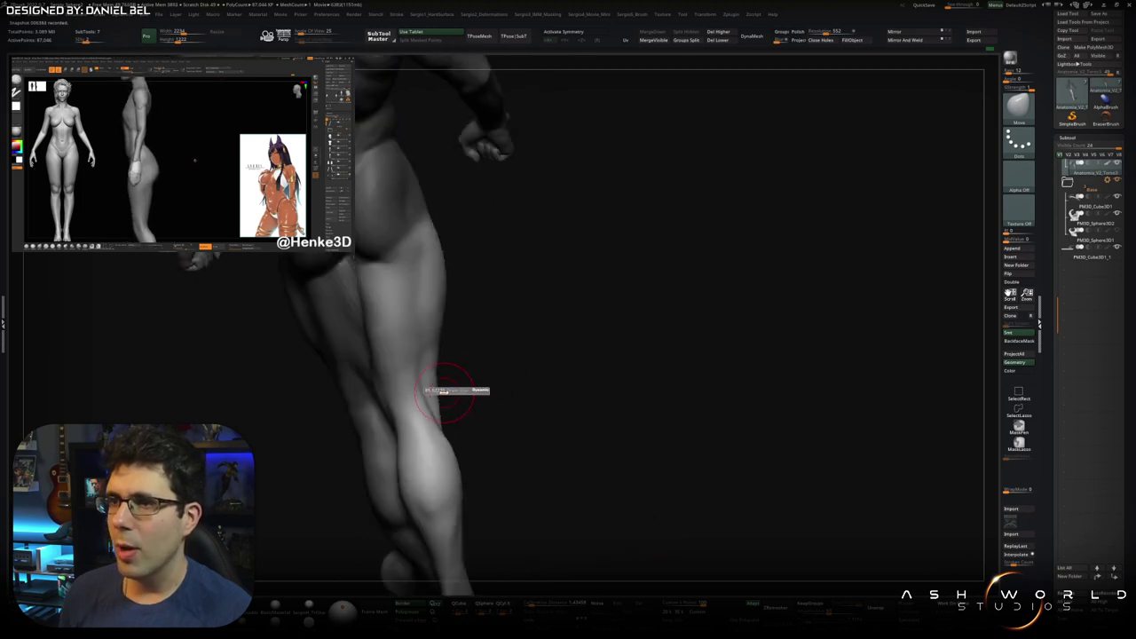
{"action": "mouse_move", "coordinate": [436, 368]}
{"action": "right_mouse_down"}
{"action": "mouse_move", "coordinate": [418, 311]}
{"action": "mouse_move", "coordinate": [426, 299]}
{"action": "mouse_move", "coordinate": [423, 420]}
{"action": "mouse_move", "coordinate": [487, 420]}
{"action": "mouse_move", "coordinate": [465, 381]}
{"action": "right_mouse_up"}
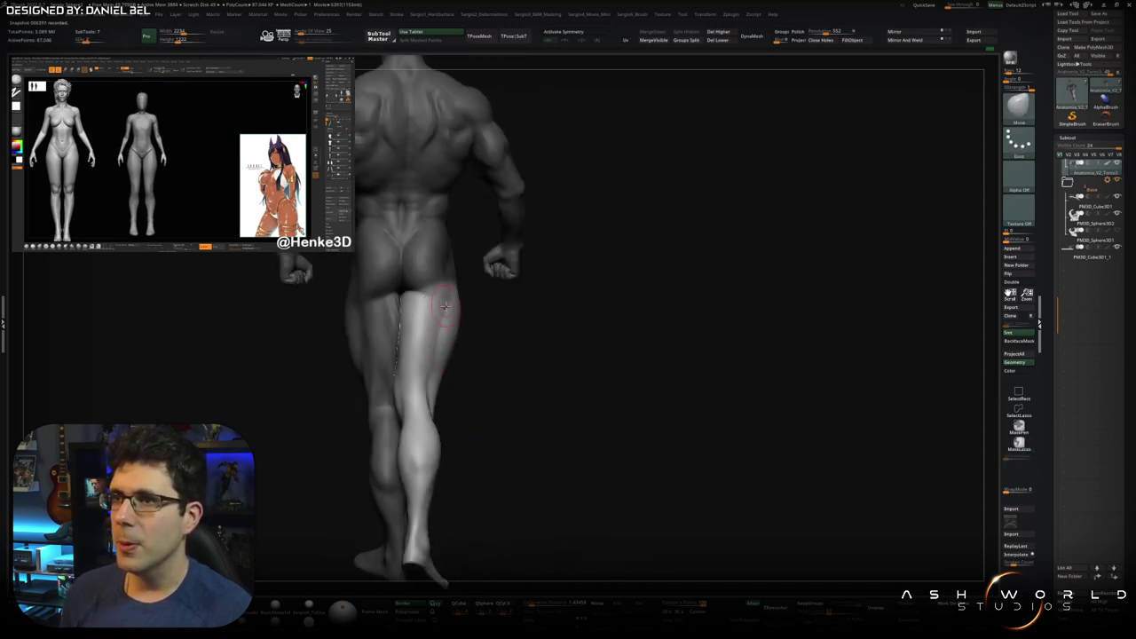
{"action": "right_click_drag", "start_coordinate": [500, 329], "coordinate": [435, 310], "text": "ctrl"}
{"action": "key", "text": "s"}
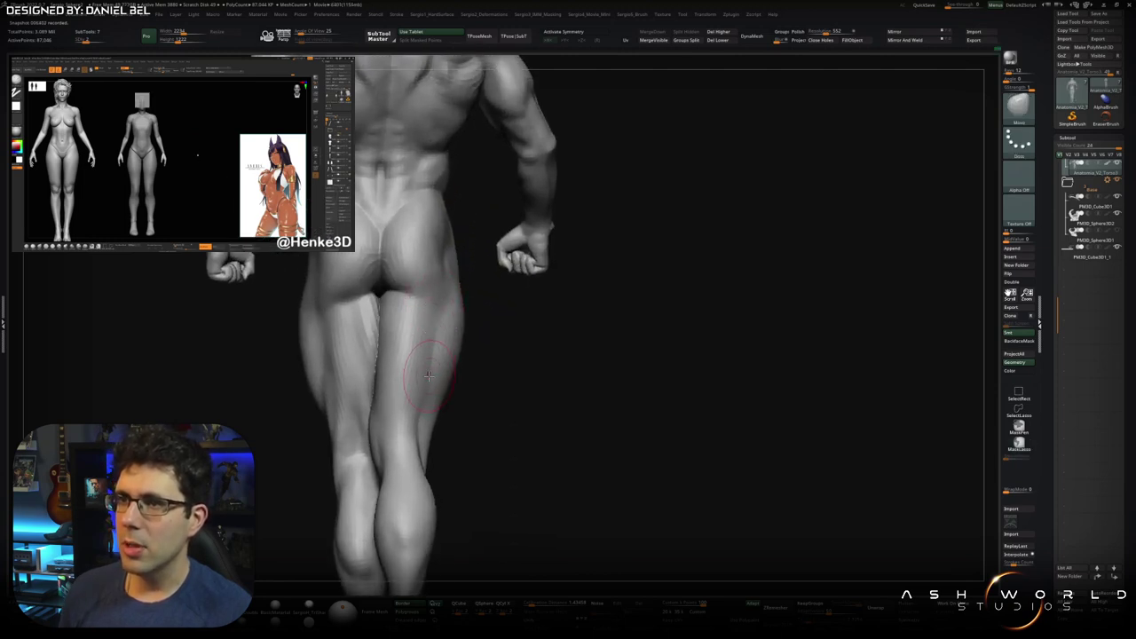
- Shape the hip and back of the thigh, checking from back and three-quarter views
{"action": "right_click_drag", "start_coordinate": [414, 427], "coordinate": [414, 374]}
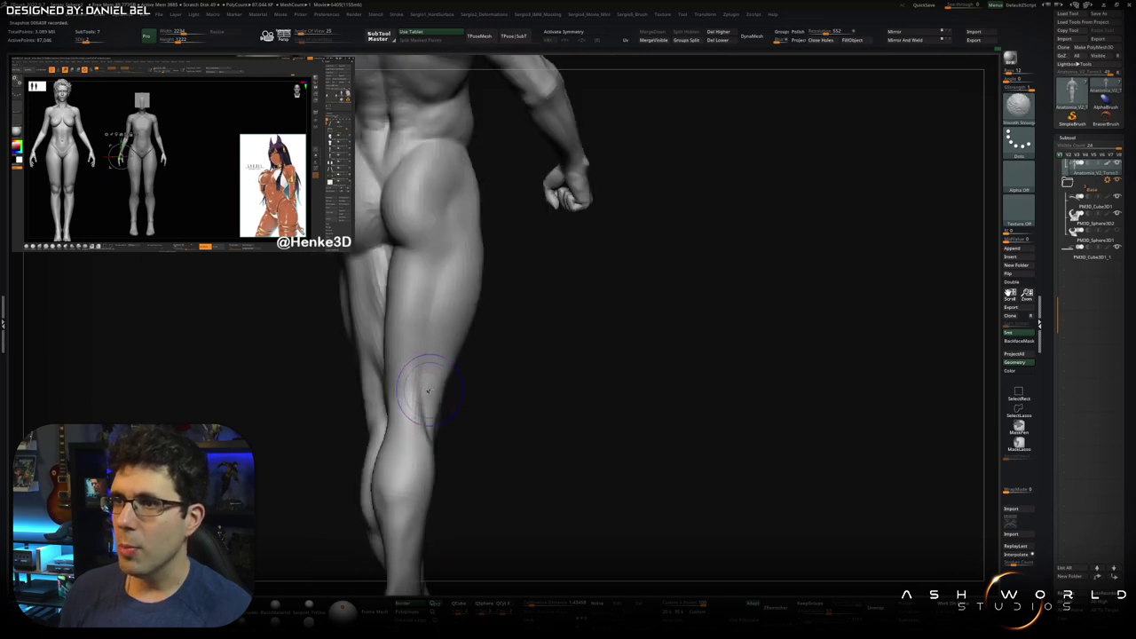
{"action": "mouse_move", "coordinate": [430, 392]}
{"action": "right_mouse_down"}
{"action": "mouse_move", "coordinate": [430, 402]}
{"action": "mouse_move", "coordinate": [431, 329]}
{"action": "mouse_move", "coordinate": [415, 359]}
{"action": "right_mouse_up"}
{"action": "right_click_drag", "start_coordinate": [425, 436], "coordinate": [425, 400]}
{"action": "right_click_drag", "start_coordinate": [425, 298], "coordinate": [425, 328]}
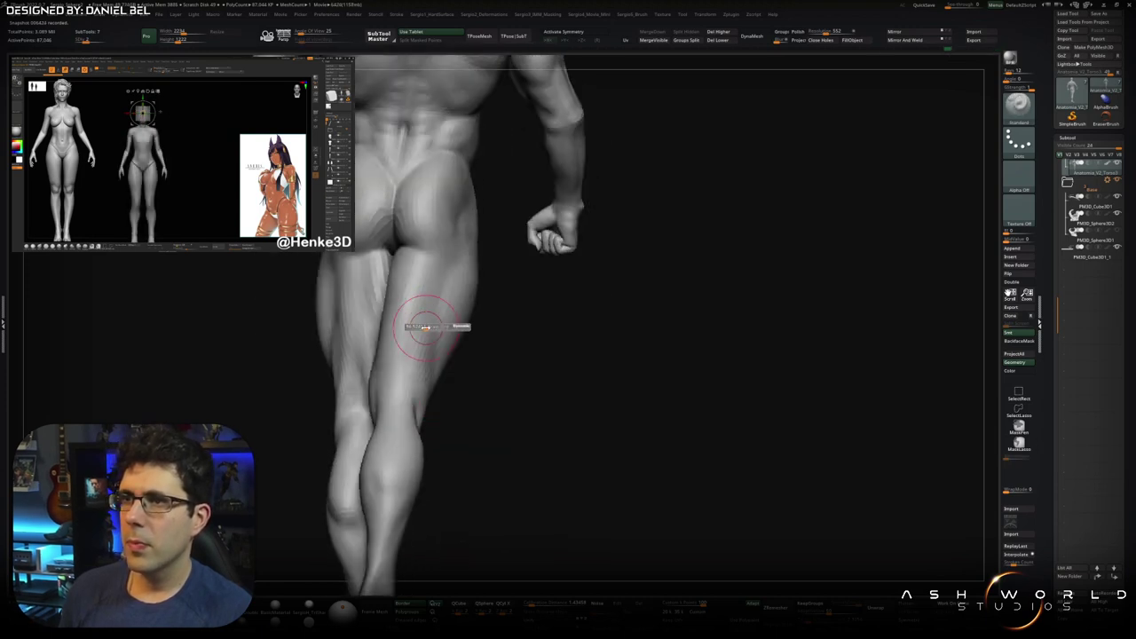
{"action": "right_click_drag", "start_coordinate": [420, 381], "coordinate": [426, 337]}
{"action": "right_click_drag", "start_coordinate": [425, 400], "coordinate": [432, 313]}
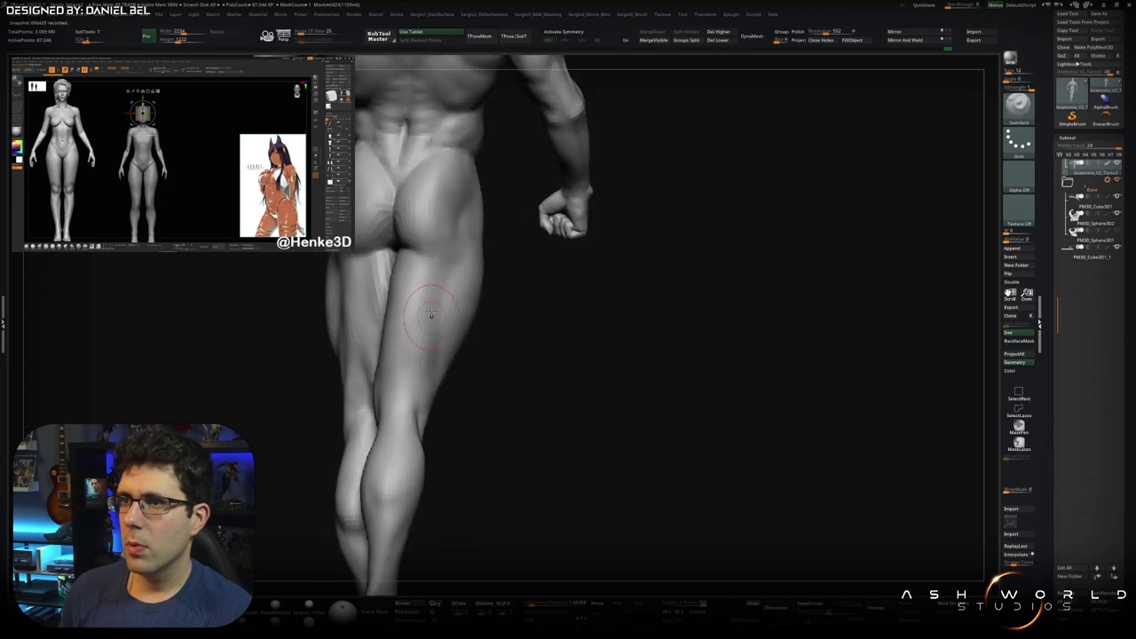
{"action": "mouse_move", "coordinate": [443, 420]}
{"action": "right_mouse_down"}
{"action": "mouse_move", "coordinate": [433, 421]}
{"action": "mouse_move", "coordinate": [494, 407]}
{"action": "right_mouse_up"}
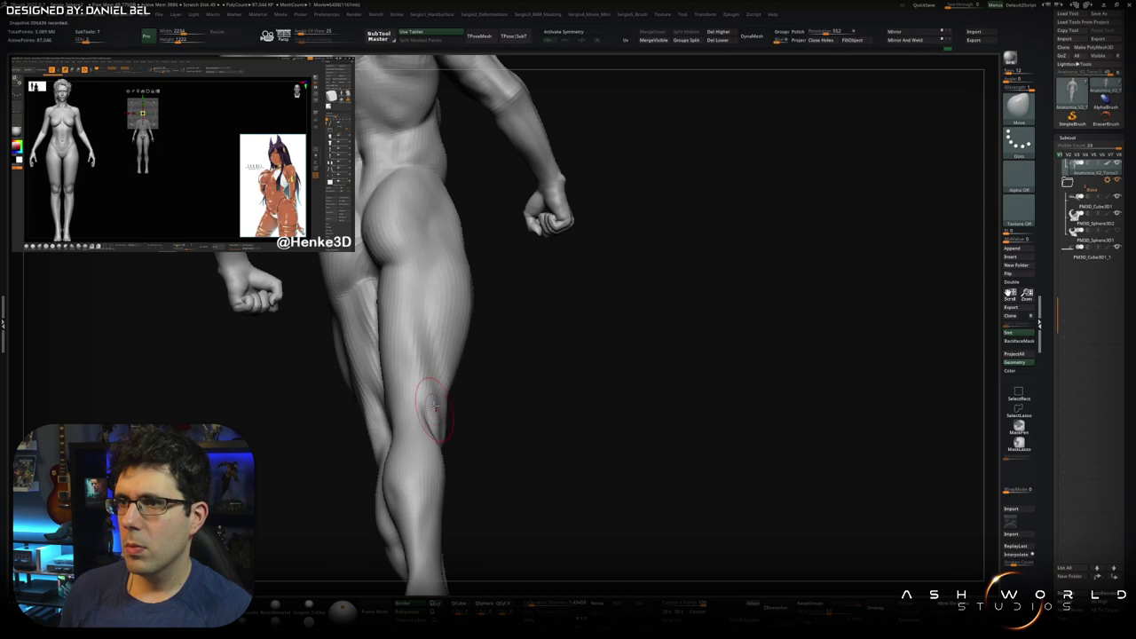
{"action": "right_click_drag", "start_coordinate": [443, 469], "coordinate": [435, 414]}
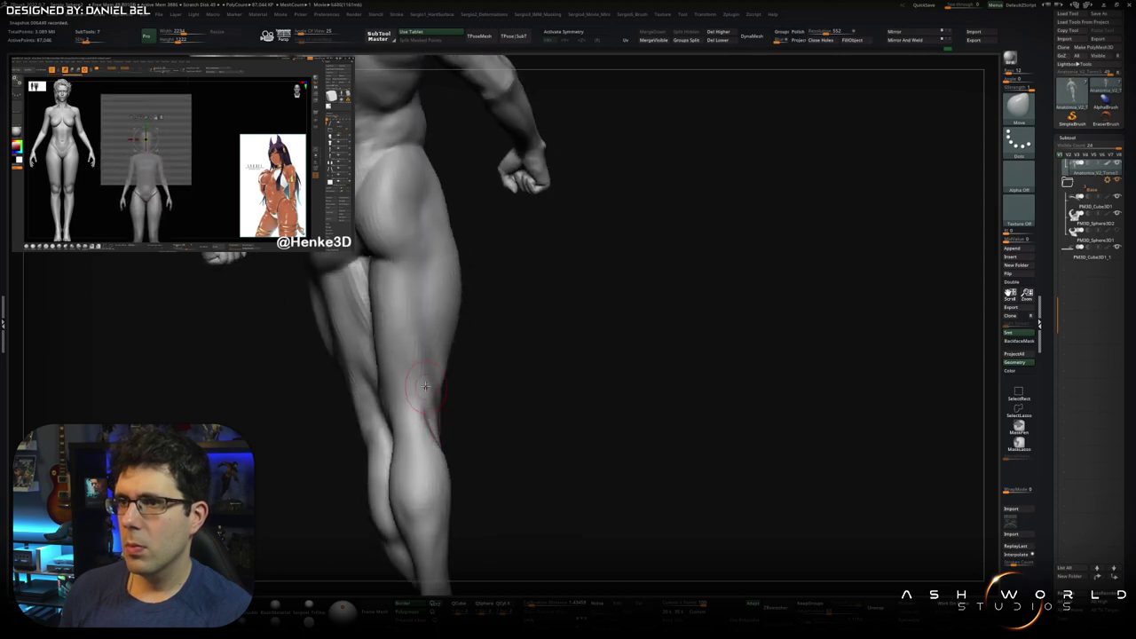
- Smooth the back of the leg, then hide everything except a calf section
{"action": "mouse_move", "coordinate": [439, 389]}
{"action": "right_mouse_down"}
{"action": "mouse_move", "coordinate": [433, 377]}
{"action": "mouse_move", "coordinate": [431, 406]}
{"action": "mouse_move", "coordinate": [412, 409]}
{"action": "mouse_move", "coordinate": [426, 398]}
{"action": "mouse_move", "coordinate": [388, 380]}
{"action": "right_mouse_up"}
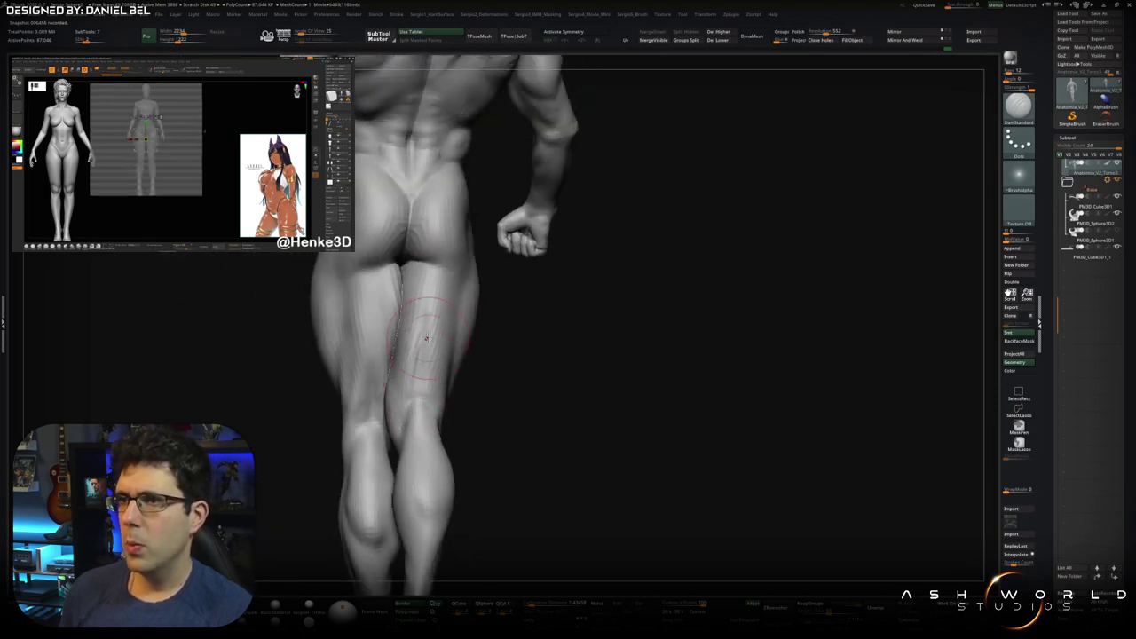
{"action": "mouse_move", "coordinate": [437, 414]}
{"action": "right_mouse_down"}
{"action": "mouse_move", "coordinate": [436, 436]}
{"action": "mouse_move", "coordinate": [434, 372]}
{"action": "right_mouse_up"}
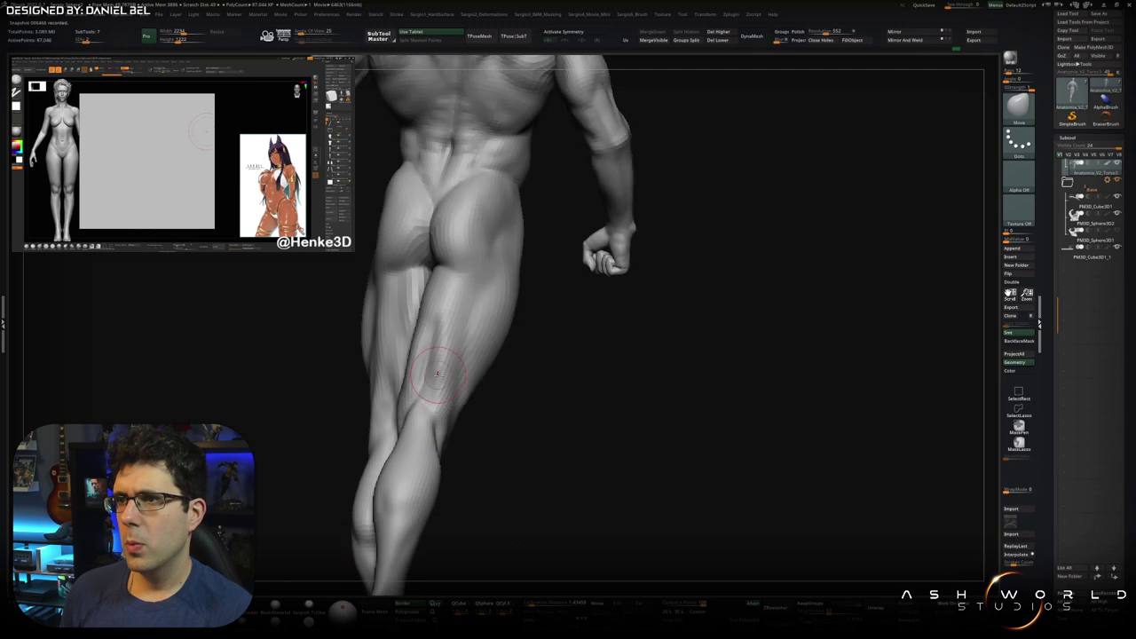
{"action": "right_click_drag", "start_coordinate": [439, 449], "coordinate": [446, 412]}
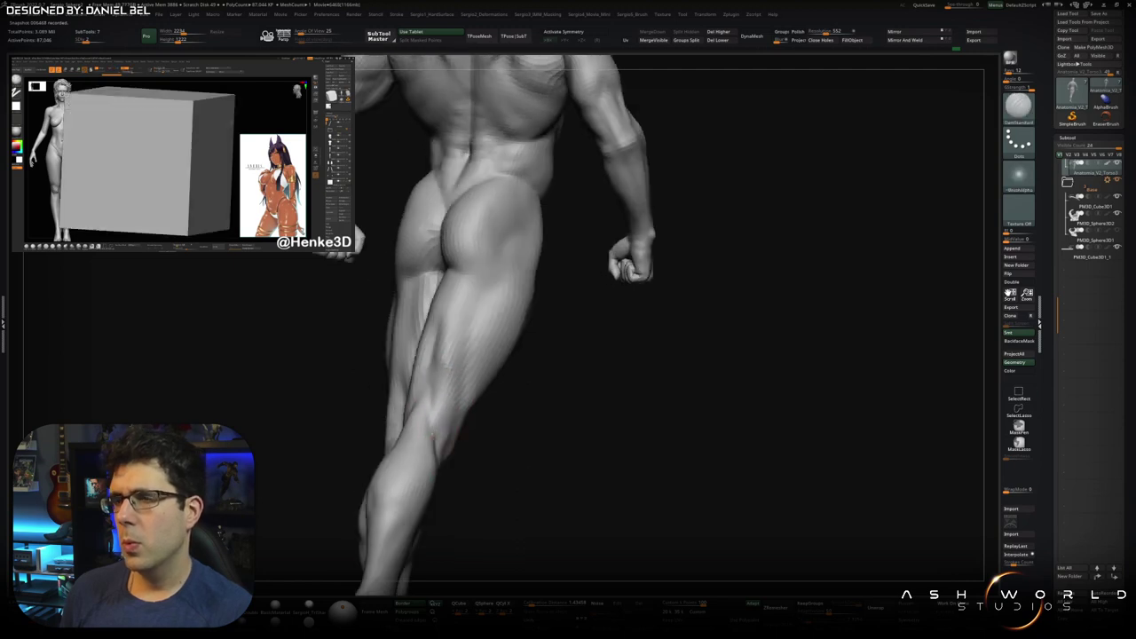
{"action": "left_click_drag", "start_coordinate": [445, 411], "coordinate": [453, 297], "text": "shift"}
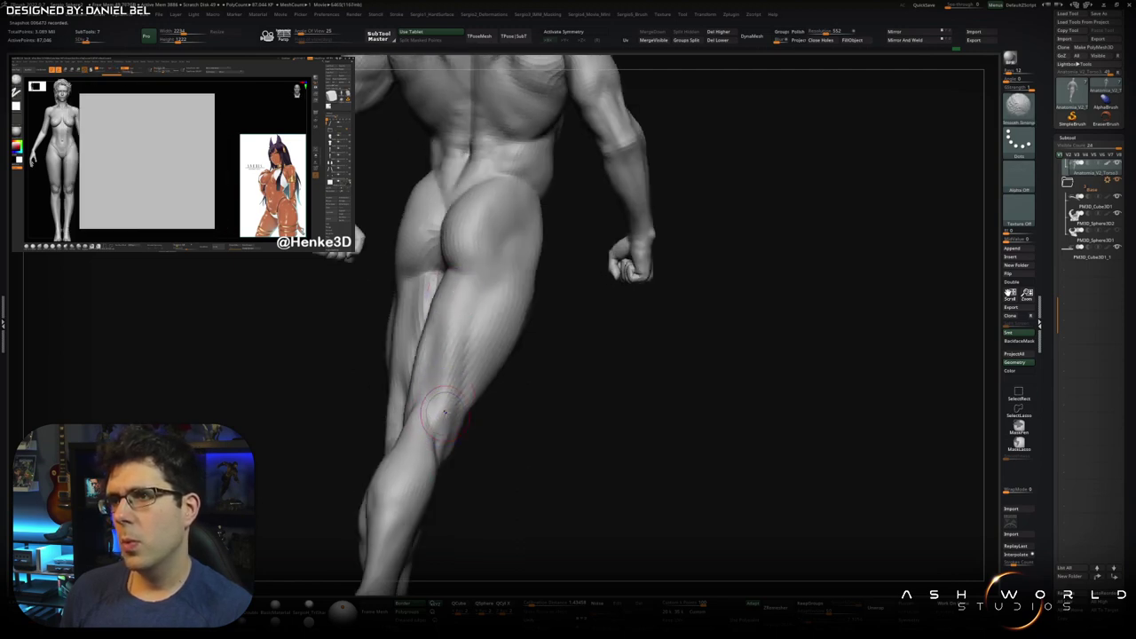
{"action": "right_click_drag", "start_coordinate": [441, 414], "coordinate": [458, 329]}
{"action": "right_click_drag", "start_coordinate": [445, 408], "coordinate": [424, 332]}
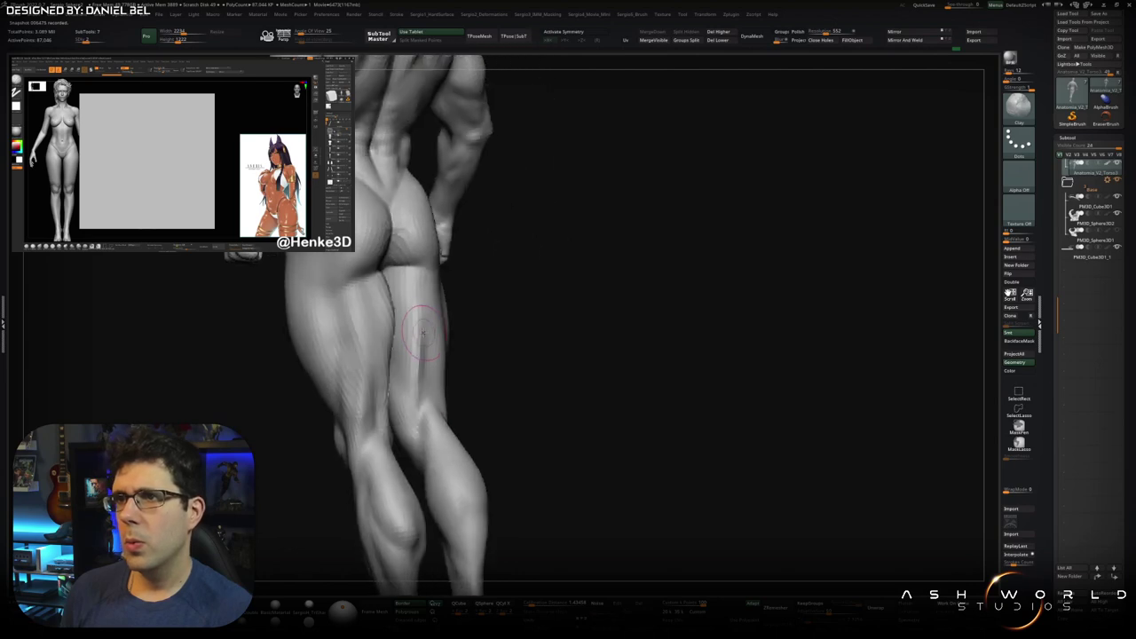
{"action": "left_click_drag", "start_coordinate": [369, 253], "coordinate": [479, 439], "text": "ctrl+shift"}
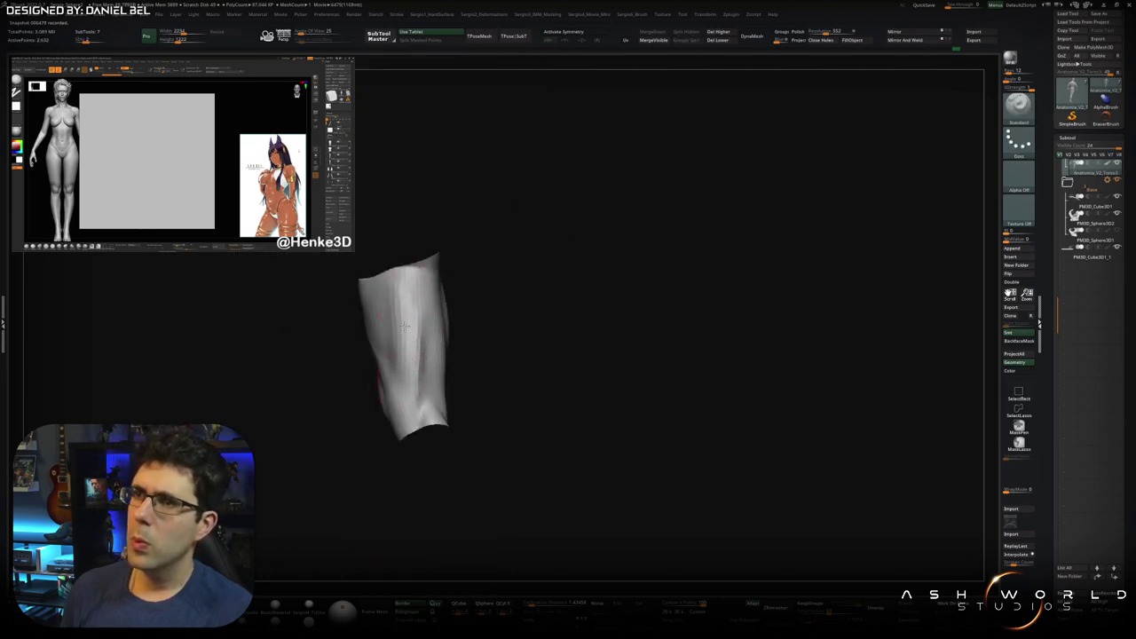
- Unhide the full figure and briefly bring up the Transpose gizmo on the leg
{"action": "left_click", "coordinate": [487, 321], "text": "ctrl+shift"}
{"action": "mouse_move", "coordinate": [461, 355]}
{"action": "right_mouse_down"}
{"action": "mouse_move", "coordinate": [425, 373]}
{"action": "mouse_move", "coordinate": [412, 406]}
{"action": "right_mouse_up"}
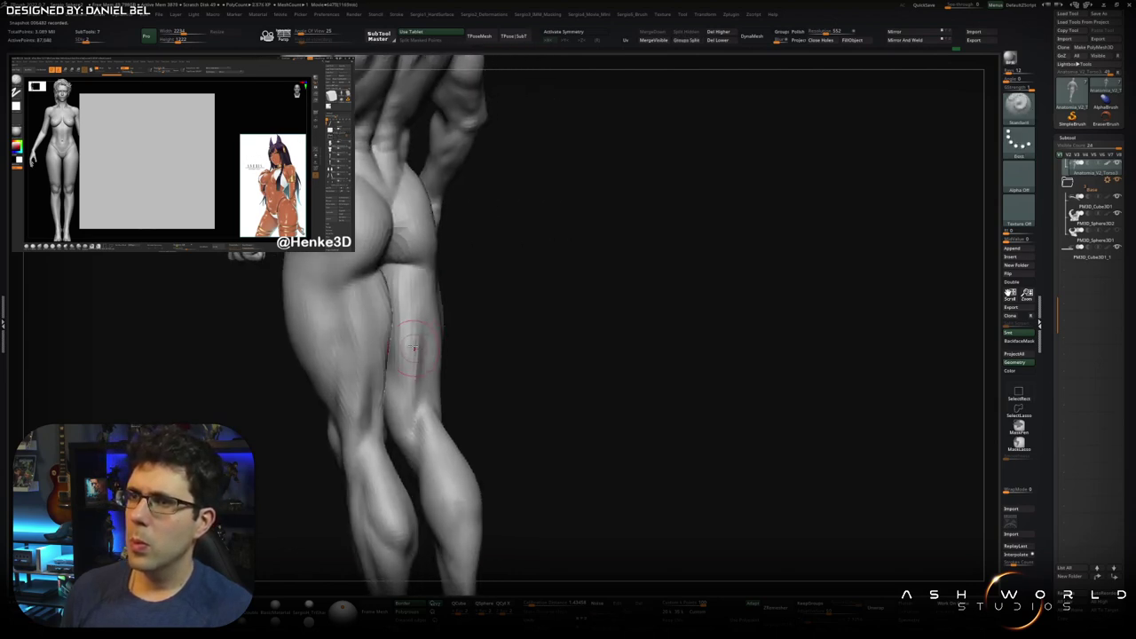
{"action": "mouse_move", "coordinate": [415, 366]}
{"action": "right_mouse_down"}
{"action": "mouse_move", "coordinate": [437, 339]}
{"action": "mouse_move", "coordinate": [401, 304]}
{"action": "right_mouse_up"}
{"action": "key", "text": "w"}
{"action": "key", "text": "q"}
- Smooth the back of the thigh downward, checking it from side-back views
{"action": "left_click_drag", "start_coordinate": [401, 305], "coordinate": [417, 417], "text": "shift"}
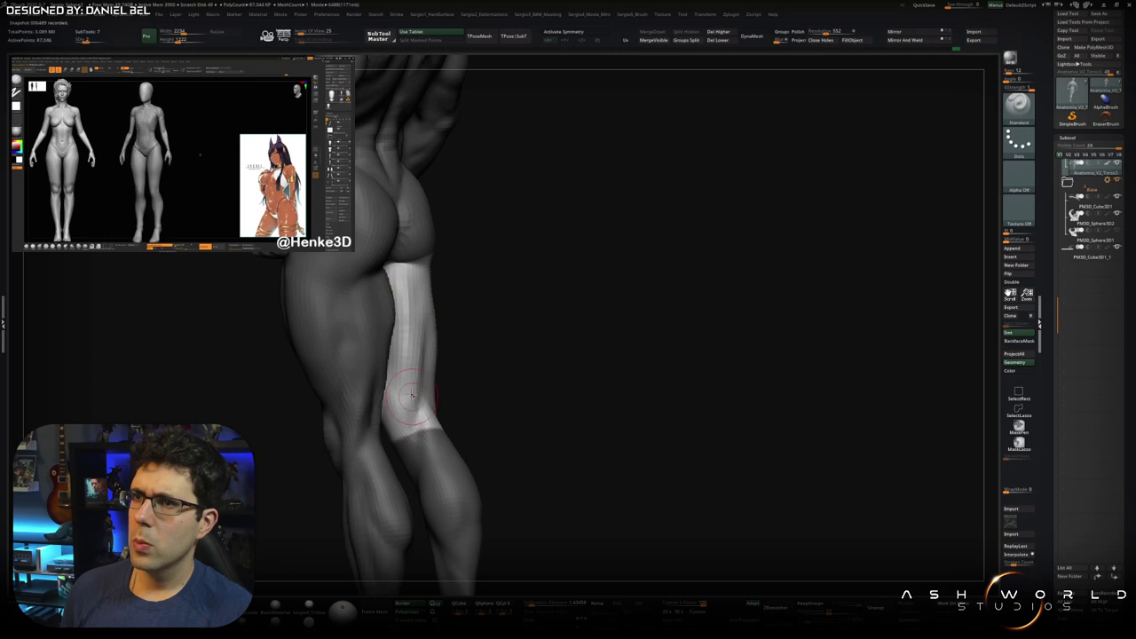
{"action": "right_click_drag", "start_coordinate": [420, 341], "coordinate": [410, 282]}
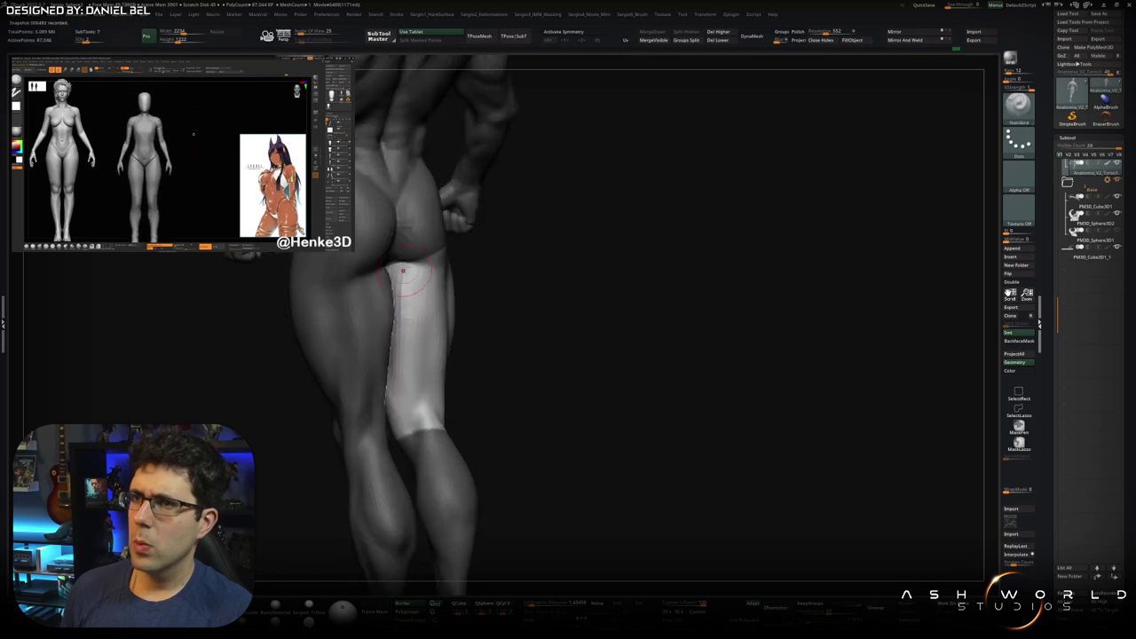
{"action": "mouse_move", "coordinate": [419, 406]}
{"action": "right_mouse_down"}
{"action": "mouse_move", "coordinate": [426, 360]}
{"action": "mouse_move", "coordinate": [406, 335]}
{"action": "right_mouse_up"}
{"action": "right_click_drag", "start_coordinate": [421, 374], "coordinate": [388, 393]}
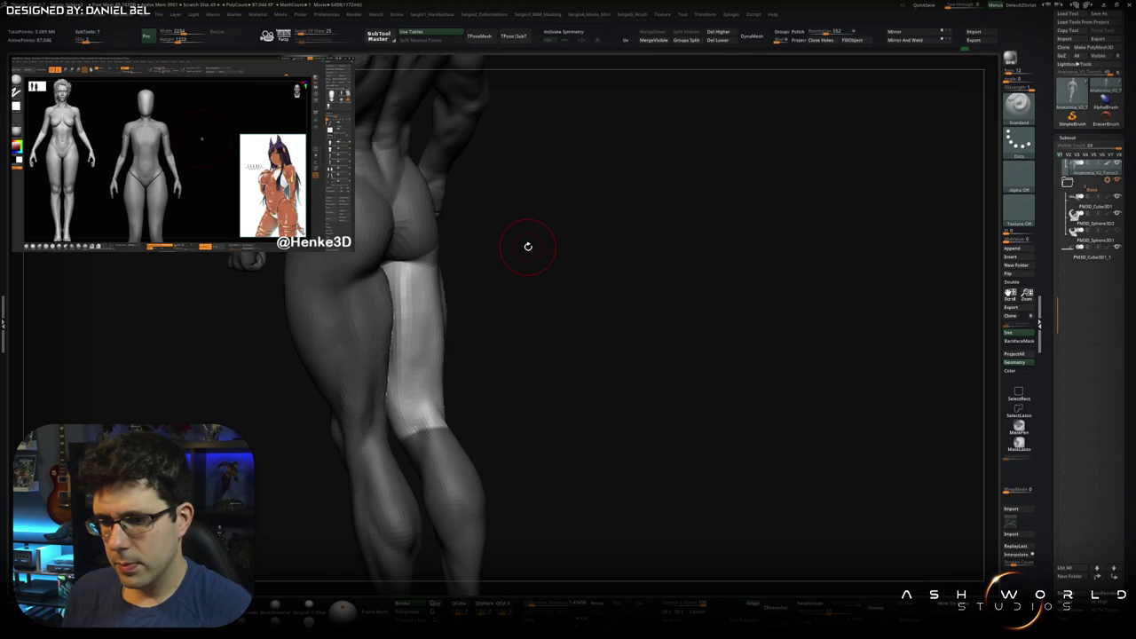
- Resize the brush and refine the hamstring and calf, ending on a close back view
{"action": "mouse_move", "coordinate": [527, 283]}
{"action": "left_mouse_down"}
{"action": "mouse_move", "coordinate": [515, 309]}
{"action": "mouse_move", "coordinate": [498, 307]}
{"action": "left_mouse_up"}
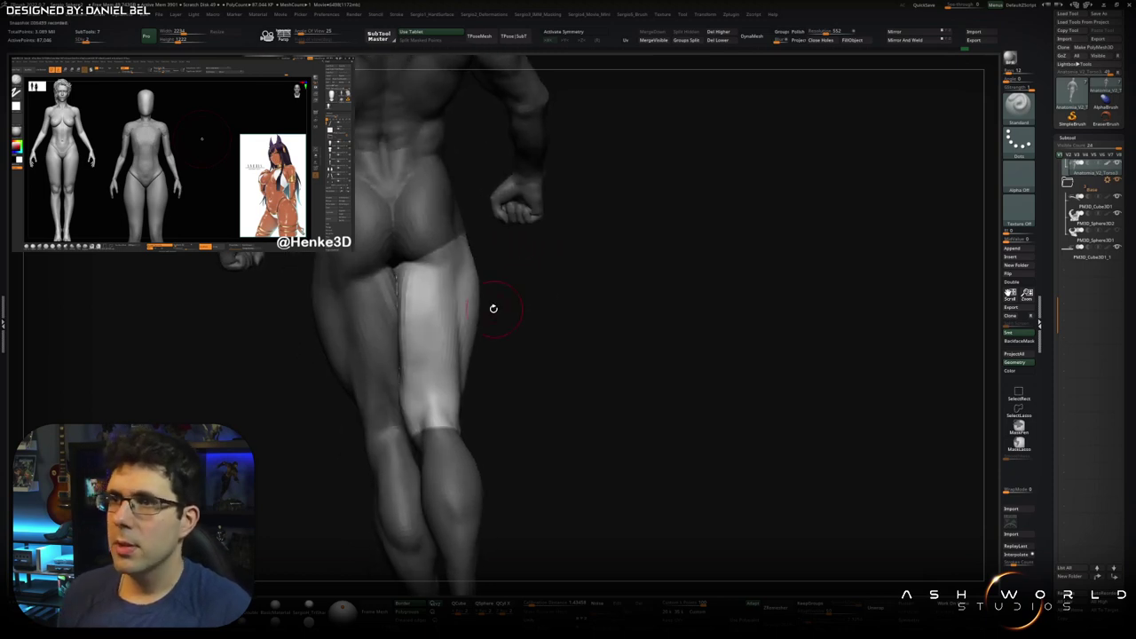
{"action": "mouse_move", "coordinate": [411, 355]}
{"action": "right_mouse_down"}
{"action": "mouse_move", "coordinate": [400, 376]}
{"action": "mouse_move", "coordinate": [460, 370]}
{"action": "right_mouse_up"}
{"action": "key", "text": "s"}
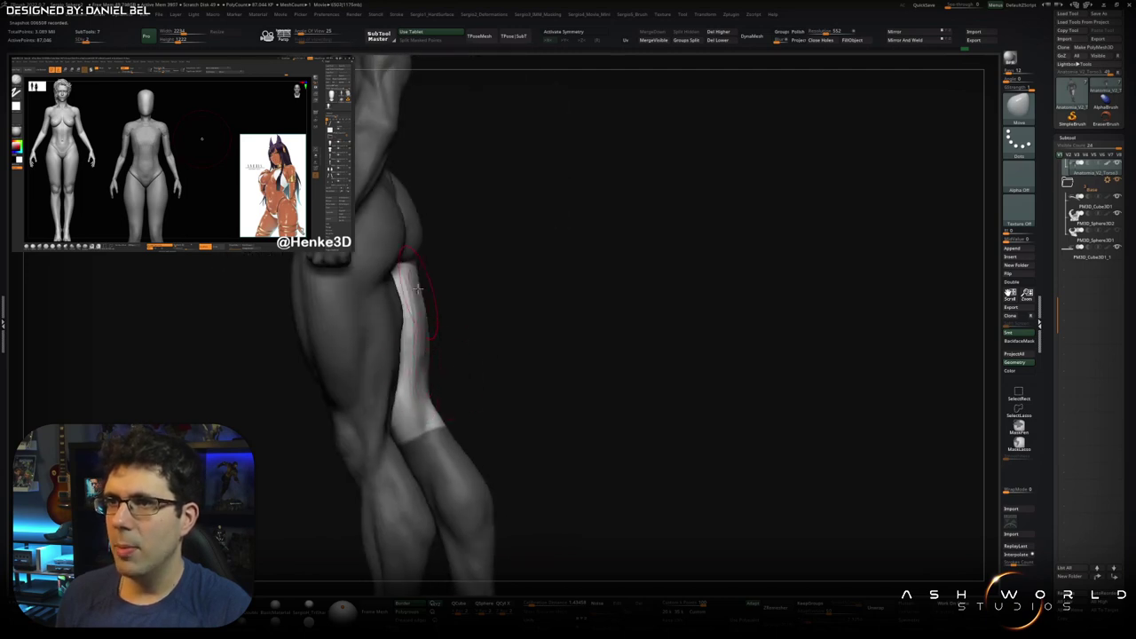
{"action": "mouse_move", "coordinate": [438, 311]}
{"action": "right_mouse_down"}
{"action": "mouse_move", "coordinate": [418, 304]}
{"action": "mouse_move", "coordinate": [419, 290]}
{"action": "mouse_move", "coordinate": [438, 342]}
{"action": "mouse_move", "coordinate": [359, 383]}
{"action": "right_mouse_up"}
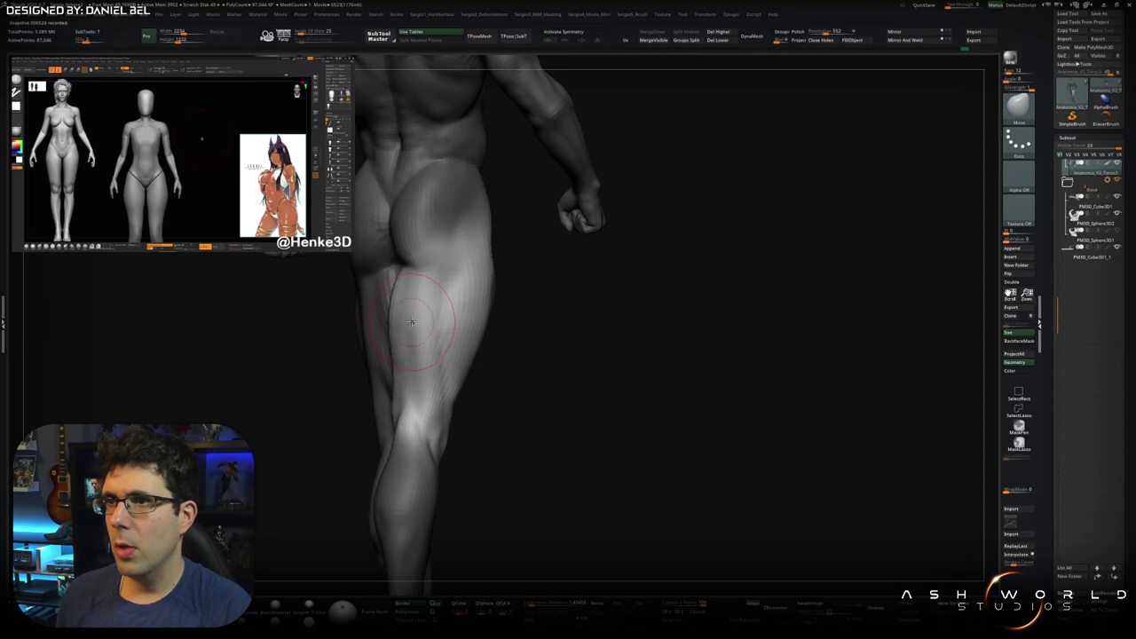
{"action": "mouse_move", "coordinate": [404, 318]}
{"action": "right_mouse_down"}
{"action": "mouse_move", "coordinate": [442, 391]}
{"action": "mouse_move", "coordinate": [433, 386]}
{"action": "right_mouse_up"}
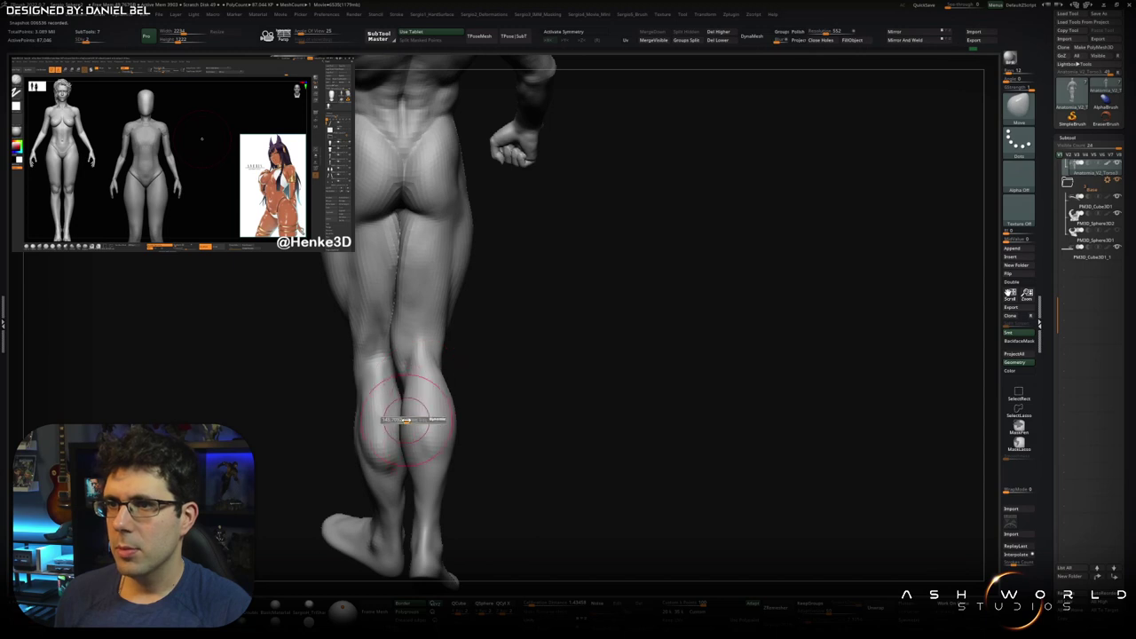
- Reshape the calf with the Transpose gizmo and push-pull sculpting
{"action": "right_click_drag", "start_coordinate": [406, 419], "coordinate": [417, 428]}
{"action": "key", "text": "w"}
{"action": "key", "text": "q"}
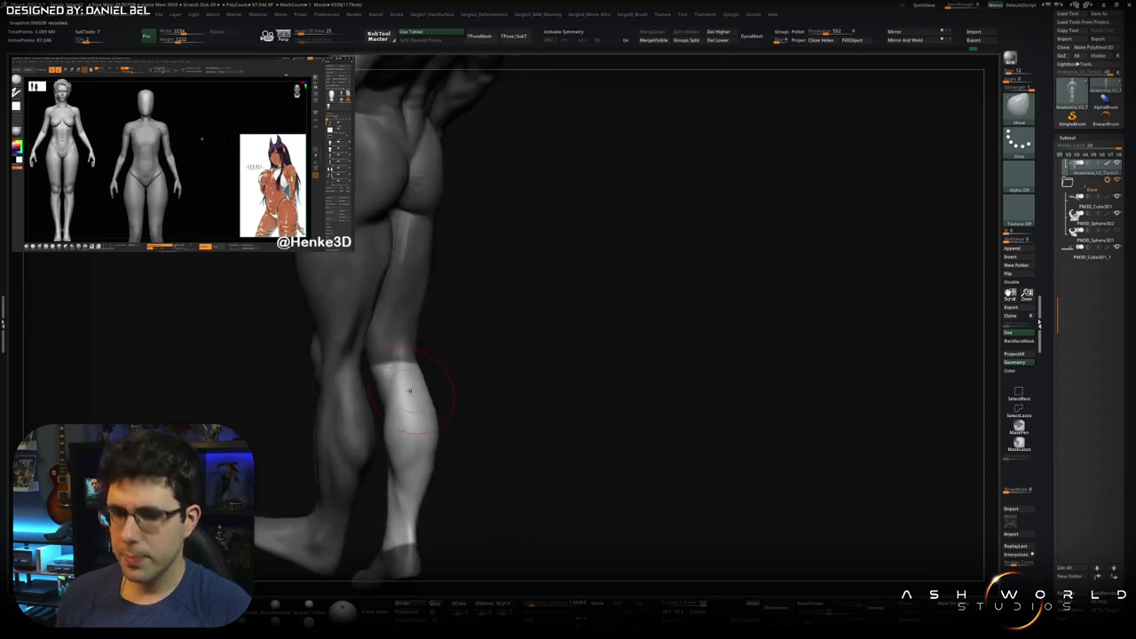
{"action": "right_click_drag", "start_coordinate": [417, 429], "coordinate": [412, 405]}
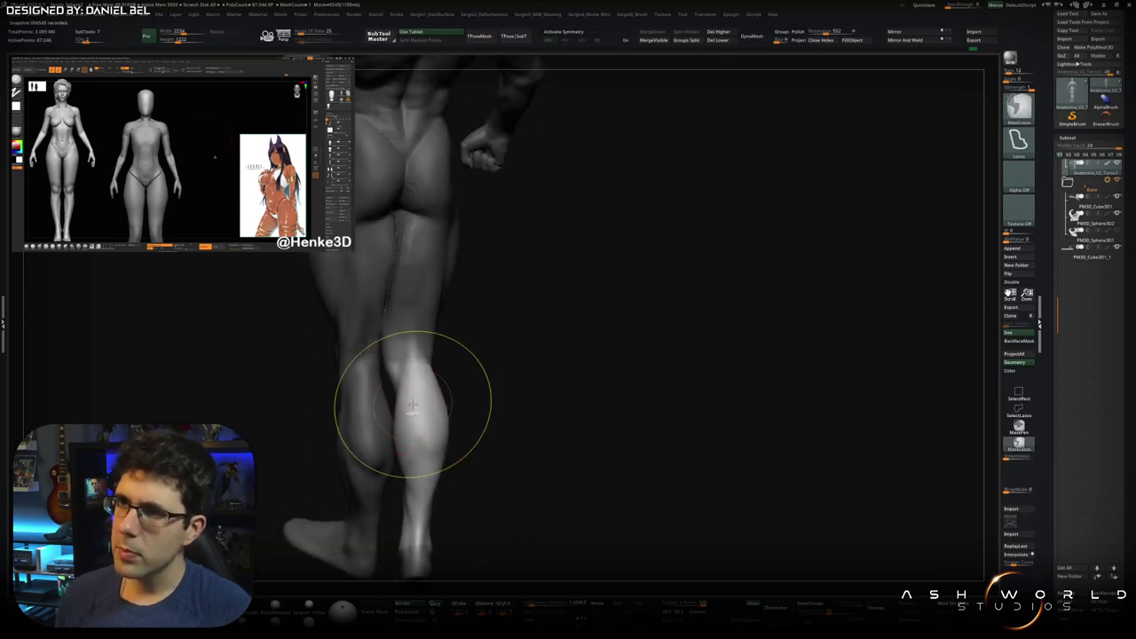
{"action": "key", "text": "shift+f"}
{"action": "right_click_drag", "start_coordinate": [399, 419], "coordinate": [393, 411]}
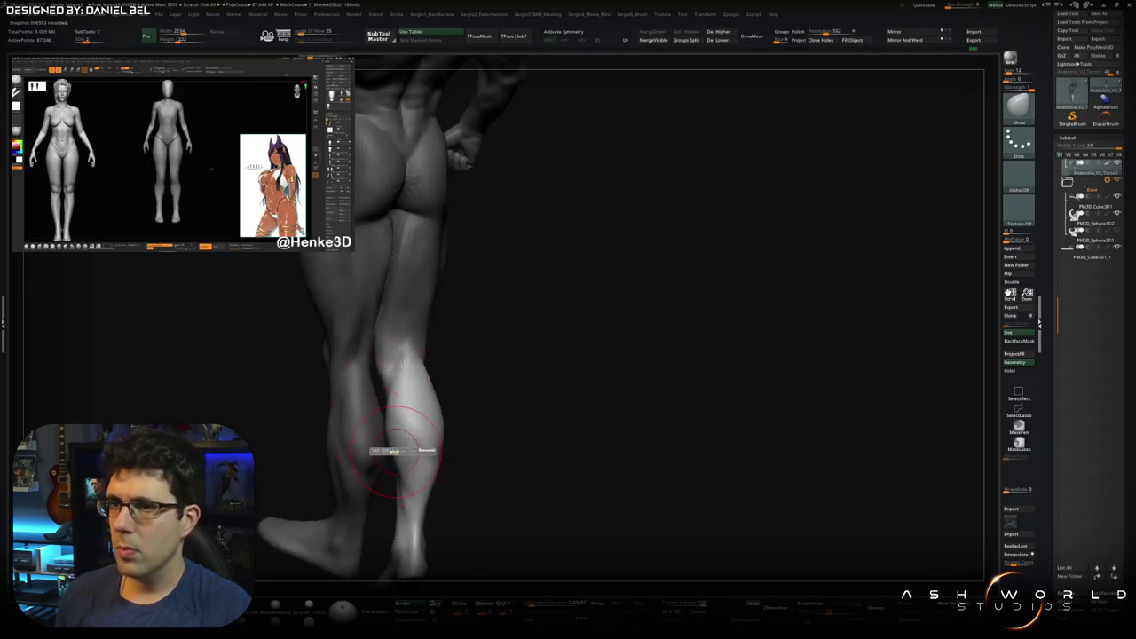
{"action": "mouse_move", "coordinate": [387, 423]}
{"action": "right_mouse_down"}
{"action": "mouse_move", "coordinate": [404, 453]}
{"action": "mouse_move", "coordinate": [450, 423]}
{"action": "right_mouse_up"}
- Switch to DamStandard (BDS), resize it, and carve creases along the calves
{"action": "key", "text": "b"}
{"action": "key", "text": "d"}
{"action": "key", "text": "s"}
{"action": "key", "text": "s"}
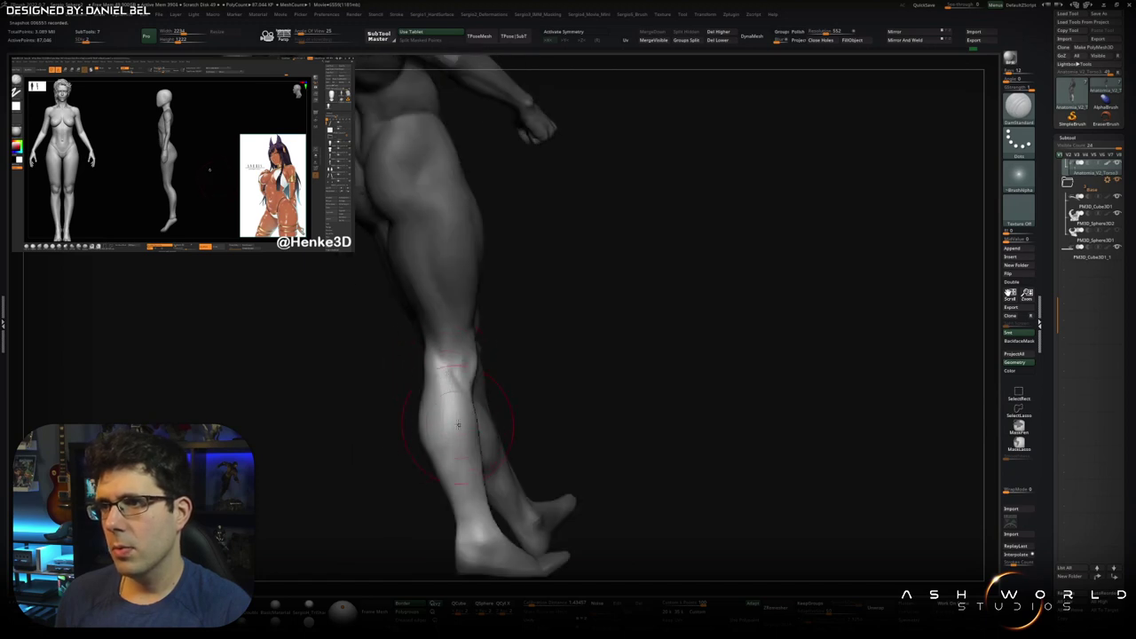
{"action": "mouse_move", "coordinate": [438, 464]}
{"action": "right_mouse_down"}
{"action": "mouse_move", "coordinate": [454, 458]}
{"action": "mouse_move", "coordinate": [398, 470]}
{"action": "right_mouse_up"}
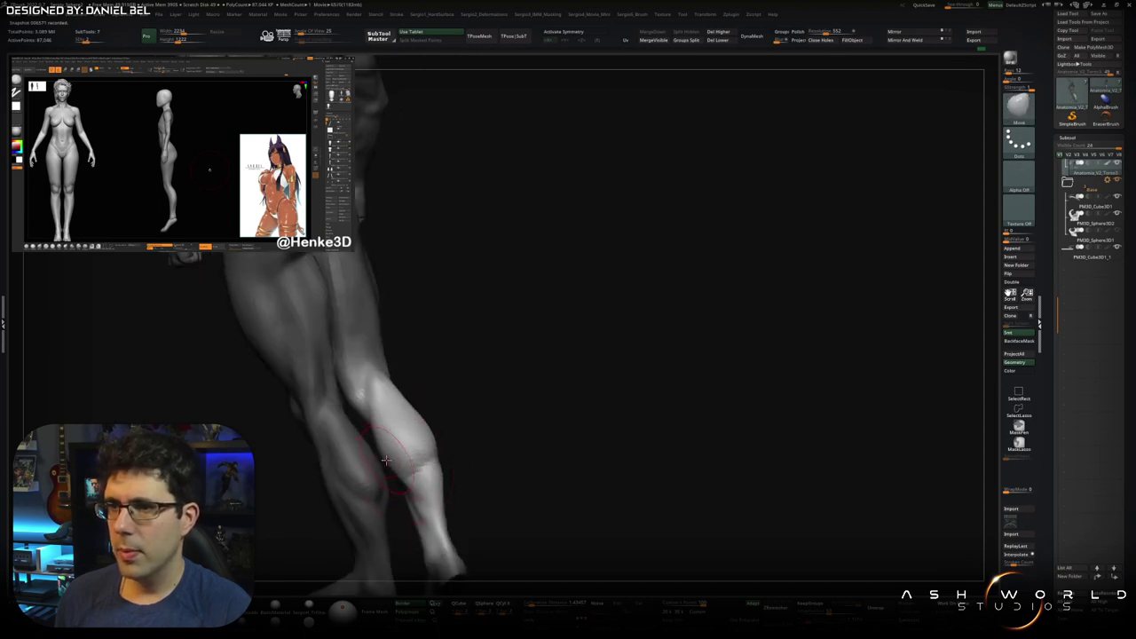
{"action": "mouse_move", "coordinate": [370, 437]}
{"action": "right_mouse_down"}
{"action": "mouse_move", "coordinate": [377, 468]}
{"action": "mouse_move", "coordinate": [373, 447]}
{"action": "mouse_move", "coordinate": [337, 417]}
{"action": "mouse_move", "coordinate": [342, 448]}
{"action": "mouse_move", "coordinate": [456, 406]}
{"action": "mouse_move", "coordinate": [482, 500]}
{"action": "mouse_move", "coordinate": [474, 456]}
{"action": "mouse_move", "coordinate": [505, 373]}
{"action": "mouse_move", "coordinate": [466, 330]}
{"action": "right_mouse_up"}
- Hide the other leg so only one leg is visible
{"action": "left_click", "coordinate": [342, 448], "text": "ctrl+shift"}
{"action": "left_click", "coordinate": [428, 352], "text": "ctrl+shift"}
{"action": "left_click", "coordinate": [429, 352], "text": "ctrl+shift"}
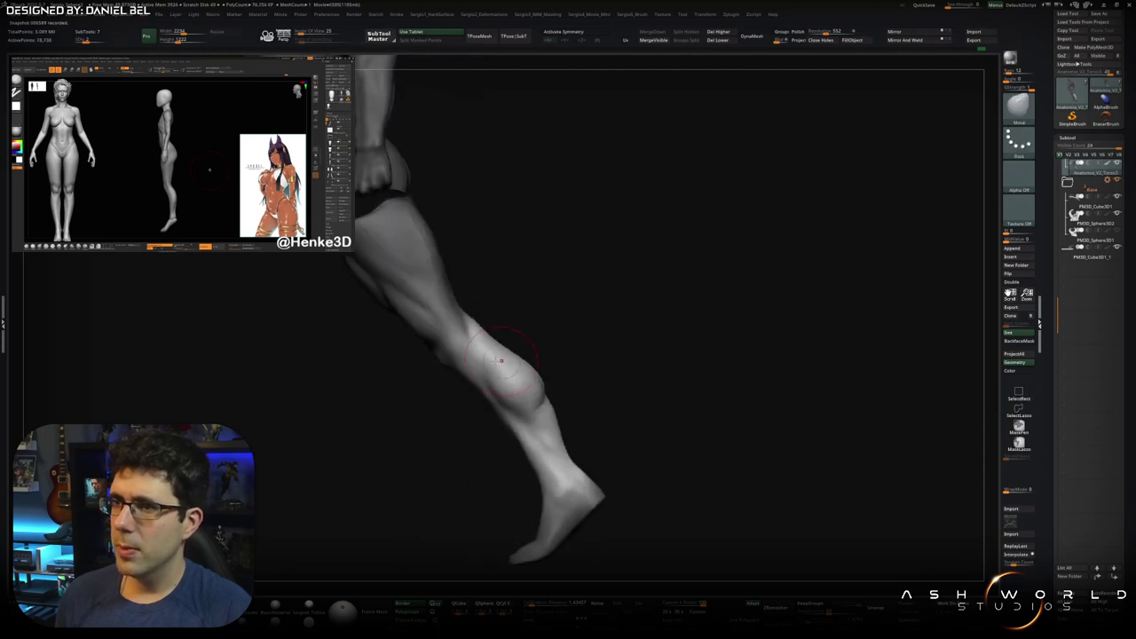
- Inspect the isolated leg's knee, thigh, hip and buttock from several angles
{"action": "right_click_drag", "start_coordinate": [488, 388], "coordinate": [502, 390]}
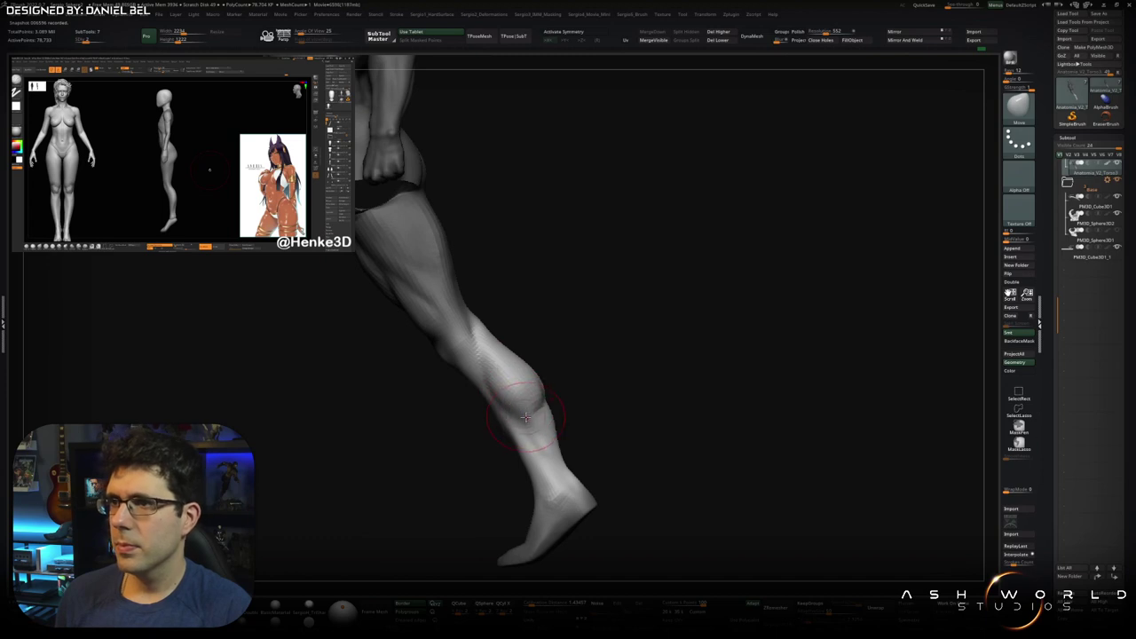
{"action": "right_click_drag", "start_coordinate": [528, 412], "coordinate": [506, 398]}
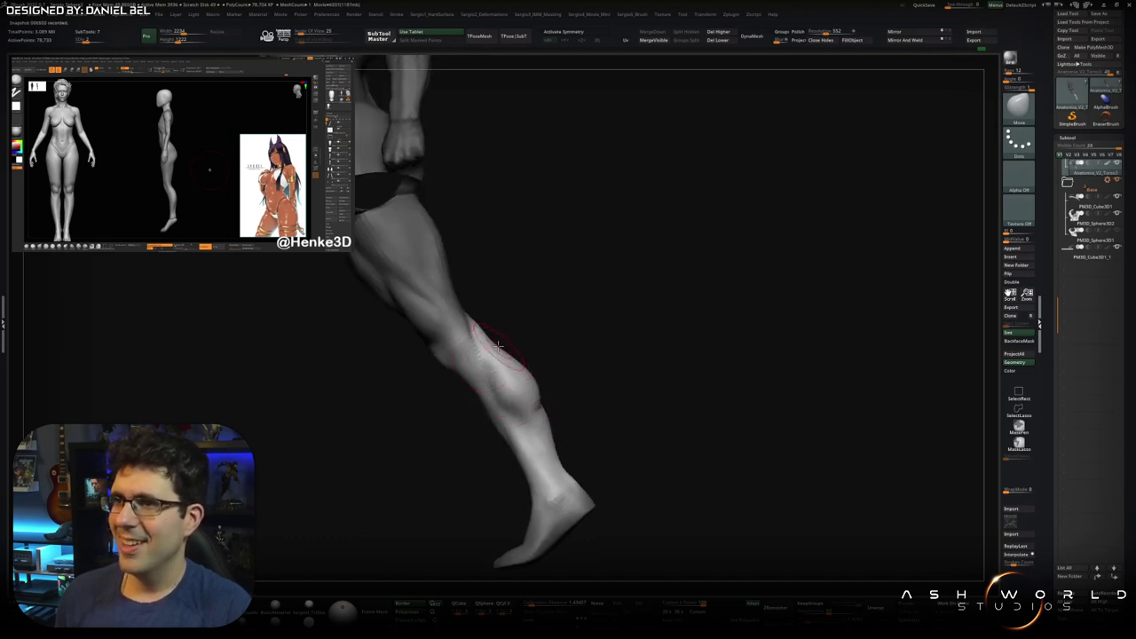
{"action": "right_click_drag", "start_coordinate": [498, 346], "coordinate": [498, 332]}
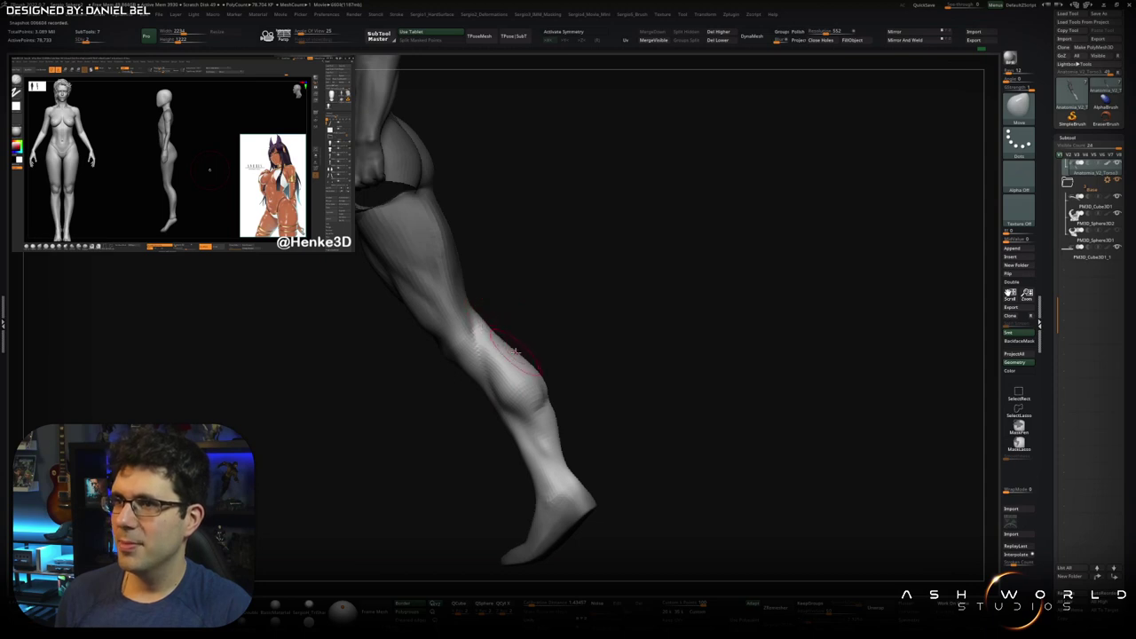
{"action": "right_click_drag", "start_coordinate": [531, 353], "coordinate": [532, 350]}
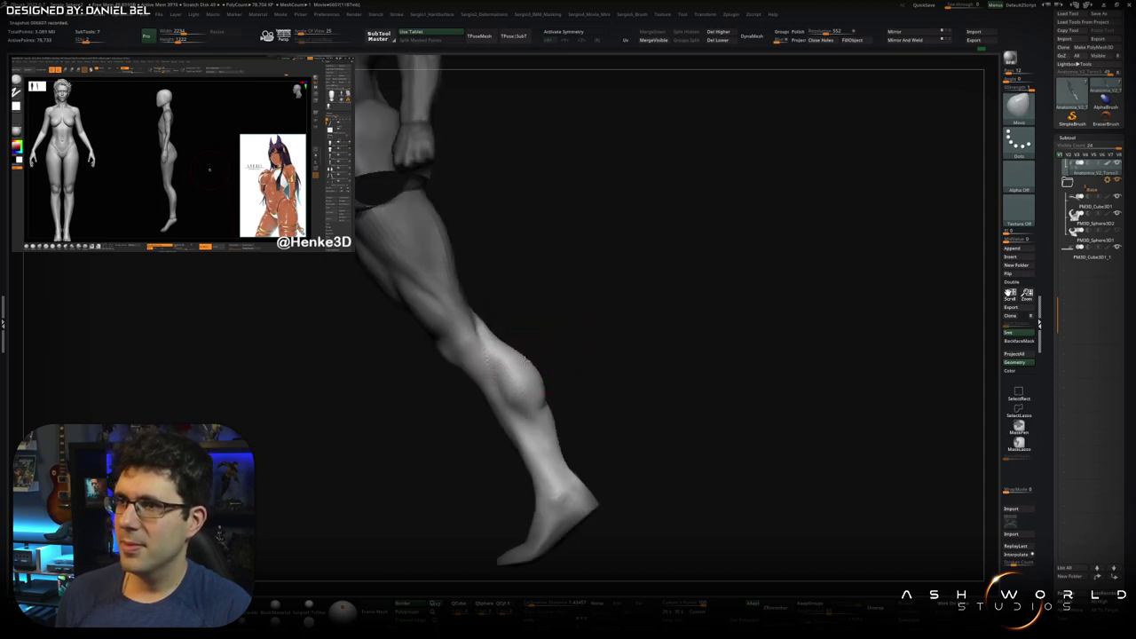
{"action": "mouse_move", "coordinate": [500, 336]}
{"action": "right_mouse_down"}
{"action": "mouse_move", "coordinate": [526, 318]}
{"action": "mouse_move", "coordinate": [490, 368]}
{"action": "right_mouse_up"}
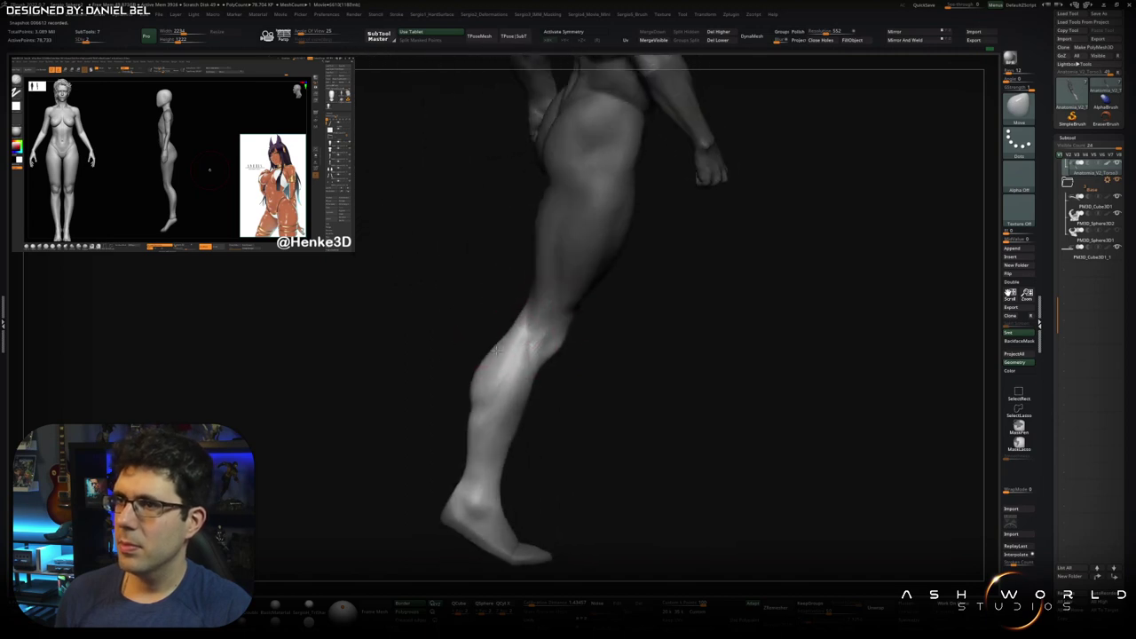
{"action": "mouse_move", "coordinate": [493, 350]}
{"action": "right_mouse_down"}
{"action": "mouse_move", "coordinate": [553, 345]}
{"action": "mouse_move", "coordinate": [512, 420]}
{"action": "mouse_move", "coordinate": [528, 460]}
{"action": "mouse_move", "coordinate": [398, 409]}
{"action": "mouse_move", "coordinate": [444, 385]}
{"action": "mouse_move", "coordinate": [426, 370]}
{"action": "right_mouse_up"}
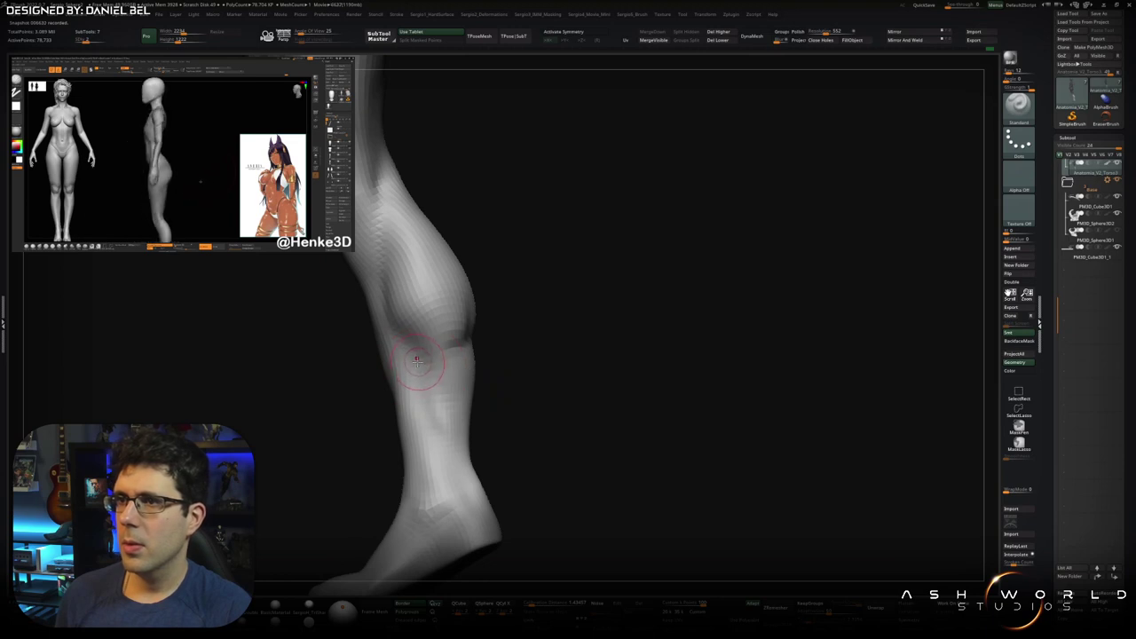
- Sculpt the calf and shin, then show the whole figure again to compare
{"action": "left_click_drag", "start_coordinate": [422, 368], "coordinate": [434, 391]}
{"action": "right_click_drag", "start_coordinate": [412, 359], "coordinate": [452, 402]}
{"action": "right_click_drag", "start_coordinate": [425, 365], "coordinate": [503, 400]}
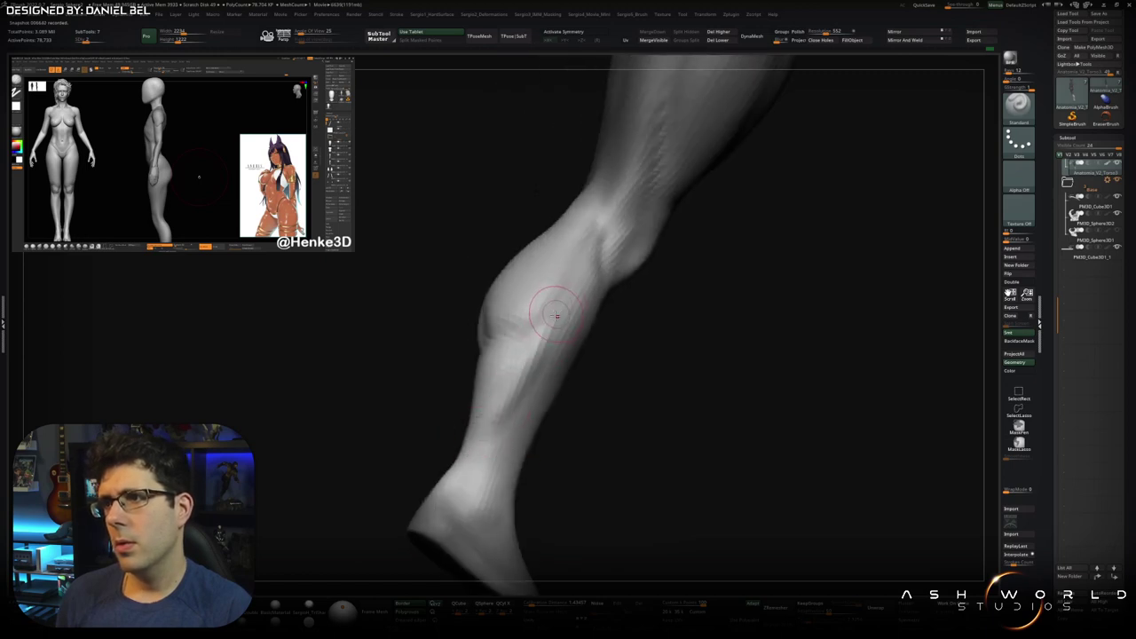
{"action": "mouse_move", "coordinate": [543, 359]}
{"action": "right_mouse_down"}
{"action": "mouse_move", "coordinate": [491, 430]}
{"action": "mouse_move", "coordinate": [502, 406]}
{"action": "mouse_move", "coordinate": [464, 355]}
{"action": "mouse_move", "coordinate": [563, 331]}
{"action": "mouse_move", "coordinate": [527, 329]}
{"action": "mouse_move", "coordinate": [506, 292]}
{"action": "right_mouse_up"}
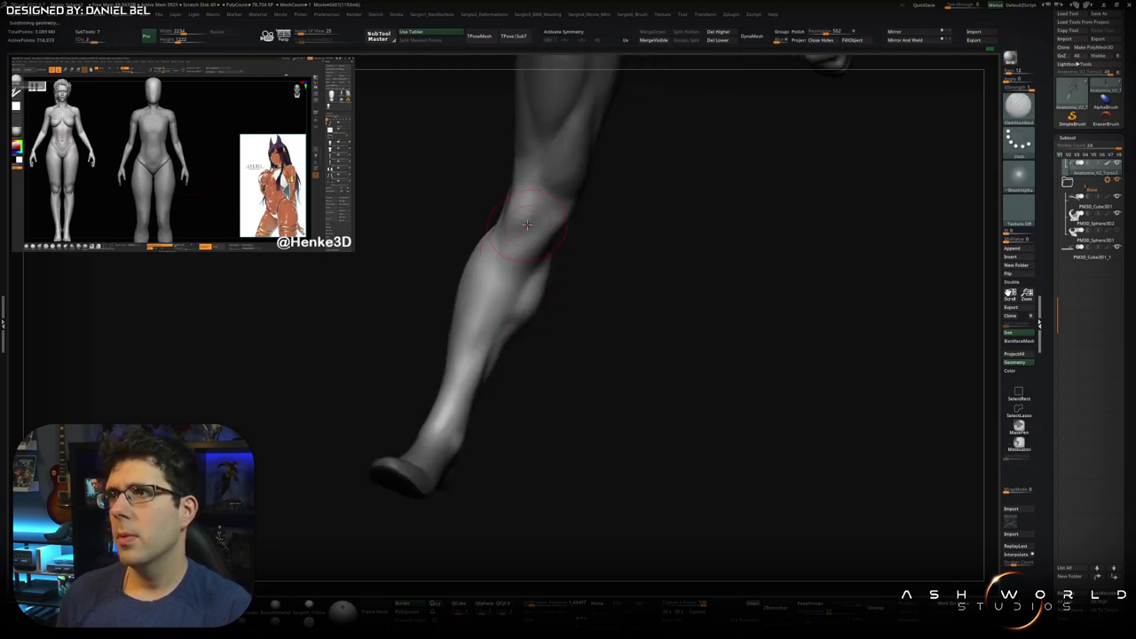
{"action": "mouse_move", "coordinate": [525, 224]}
{"action": "right_mouse_down"}
{"action": "mouse_move", "coordinate": [511, 286]}
{"action": "mouse_move", "coordinate": [523, 306]}
{"action": "right_mouse_up"}
{"action": "mouse_move", "coordinate": [549, 301]}
{"action": "left_mouse_down"}
{"action": "mouse_move", "coordinate": [663, 299]}
{"action": "mouse_move", "coordinate": [597, 275]}
{"action": "mouse_move", "coordinate": [593, 149]}
{"action": "left_mouse_up"}
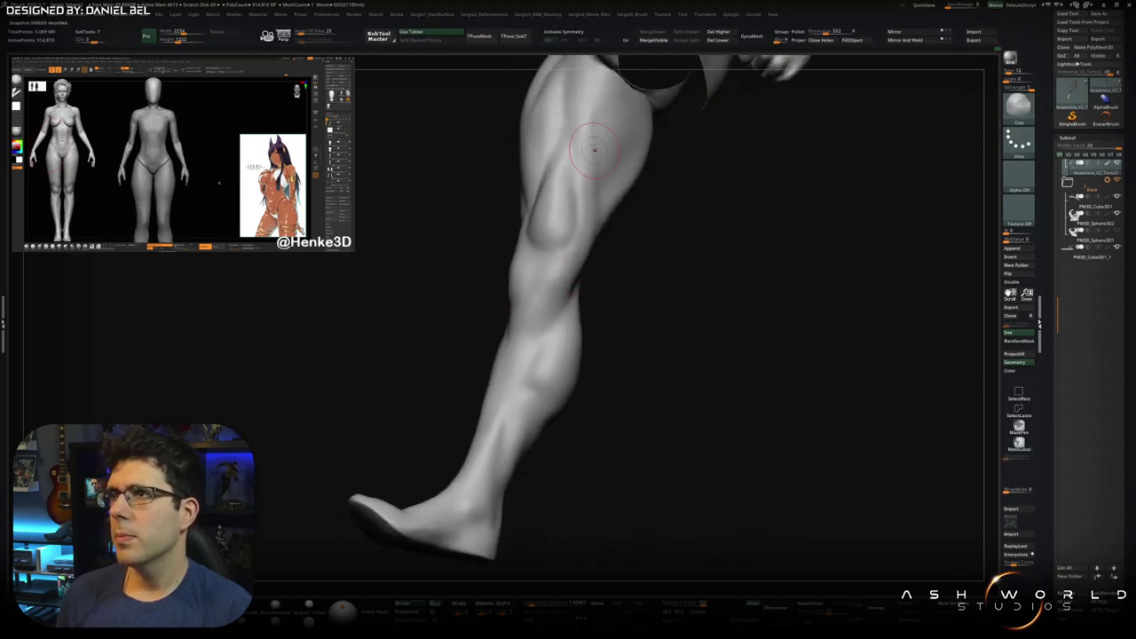
{"action": "mouse_move", "coordinate": [550, 282]}
{"action": "left_mouse_down"}
{"action": "mouse_move", "coordinate": [573, 293]}
{"action": "mouse_move", "coordinate": [568, 337]}
{"action": "mouse_move", "coordinate": [484, 375]}
{"action": "left_mouse_up"}
{"action": "left_click", "coordinate": [485, 374], "text": "ctrl+shift"}
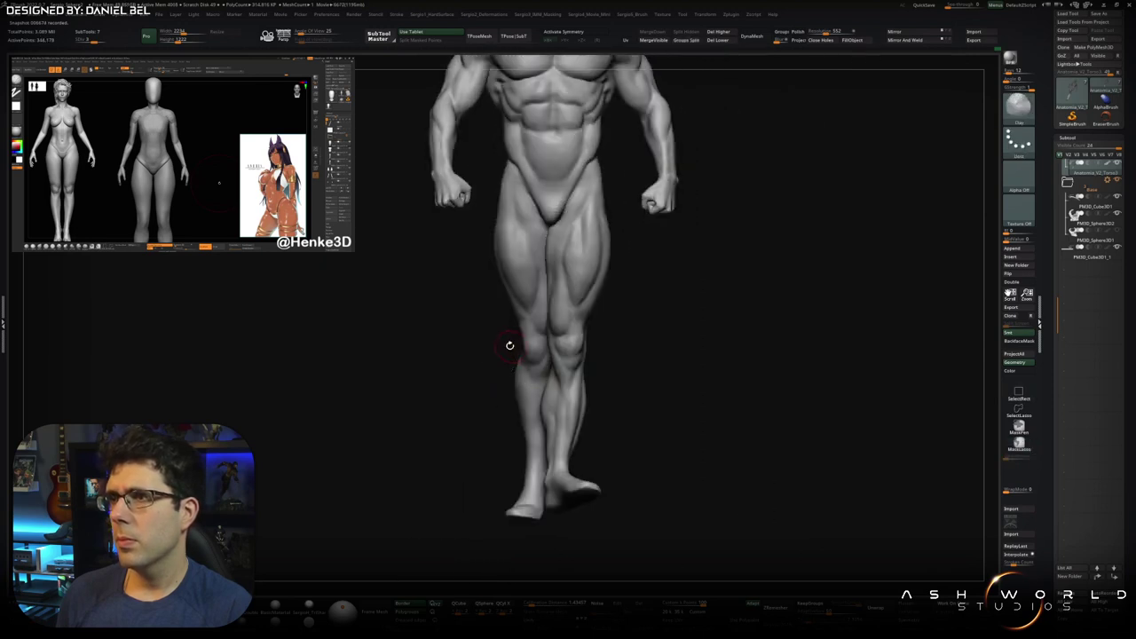
- Re-isolate the leg and build up thigh and knee with ClayBuildup, briefly using Mask Lasso
{"action": "mouse_move", "coordinate": [533, 329]}
{"action": "left_mouse_down", "text": "alt"}
{"action": "mouse_move", "coordinate": [563, 380]}
{"action": "mouse_move", "coordinate": [555, 374]}
{"action": "left_mouse_up", "text": "alt"}
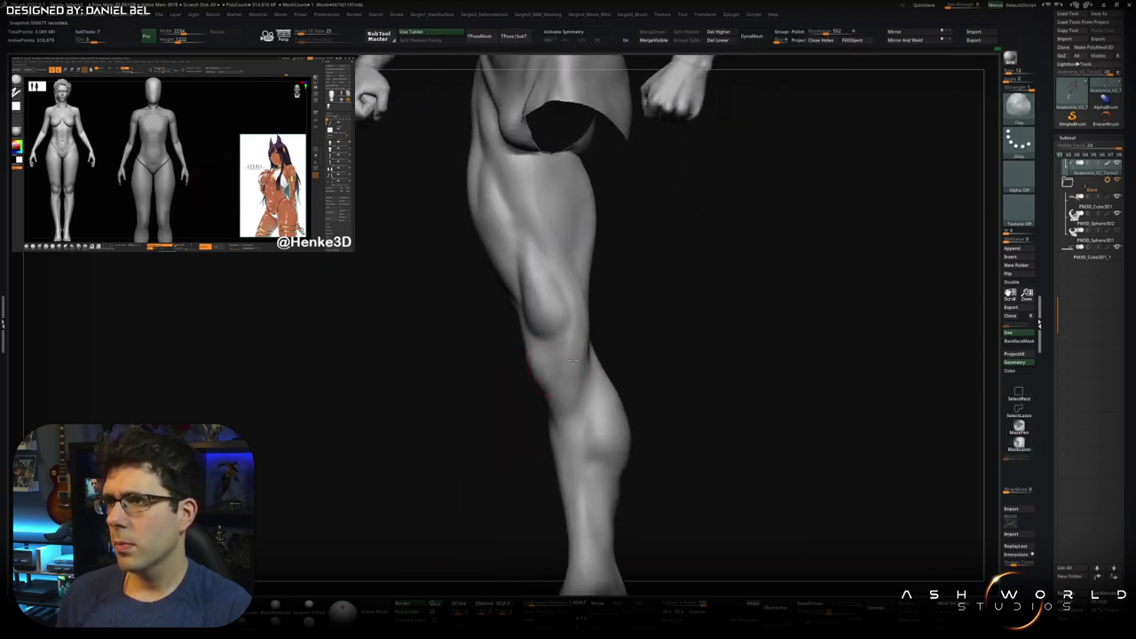
{"action": "mouse_move", "coordinate": [566, 283]}
{"action": "left_mouse_down"}
{"action": "mouse_move", "coordinate": [564, 347]}
{"action": "mouse_move", "coordinate": [543, 392]}
{"action": "left_mouse_up"}
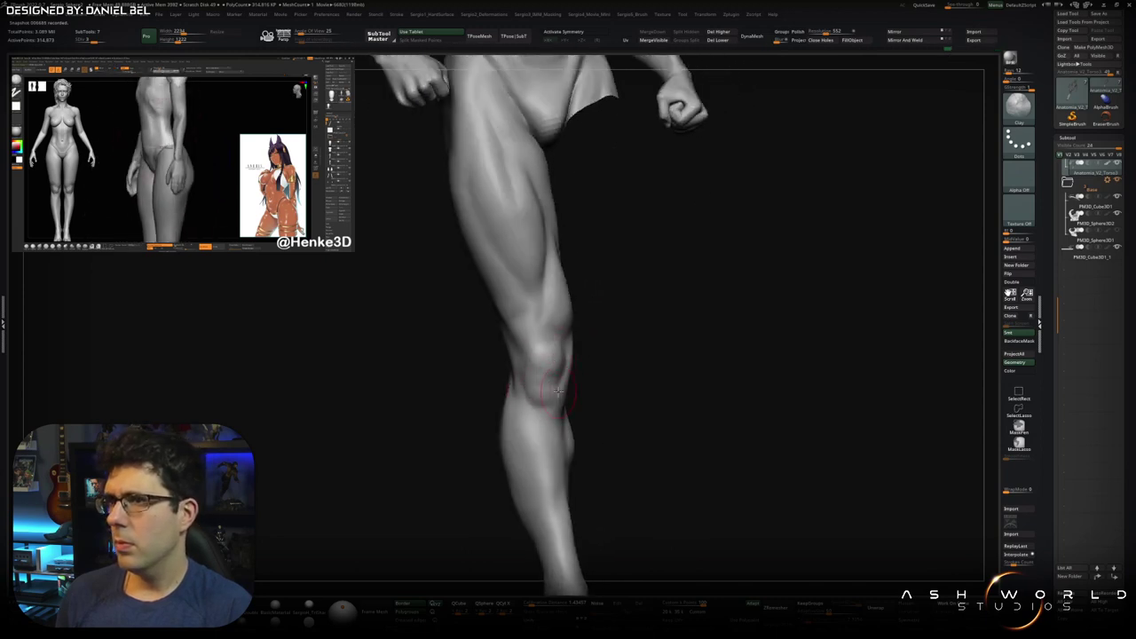
{"action": "left_click_drag", "start_coordinate": [539, 361], "coordinate": [539, 379]}
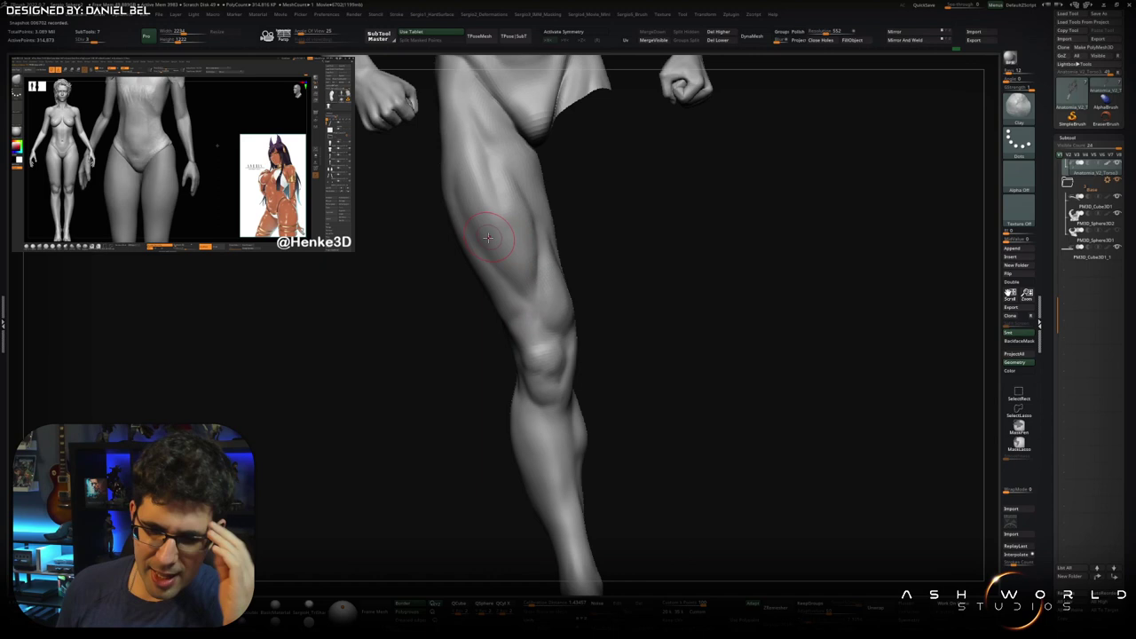
{"action": "mouse_move", "coordinate": [487, 238]}
{"action": "left_mouse_down"}
{"action": "mouse_move", "coordinate": [551, 316]}
{"action": "mouse_move", "coordinate": [495, 377]}
{"action": "mouse_move", "coordinate": [515, 283]}
{"action": "mouse_move", "coordinate": [423, 325]}
{"action": "mouse_move", "coordinate": [505, 266]}
{"action": "mouse_move", "coordinate": [430, 275]}
{"action": "mouse_move", "coordinate": [461, 284]}
{"action": "mouse_move", "coordinate": [439, 329]}
{"action": "mouse_move", "coordinate": [464, 426]}
{"action": "mouse_move", "coordinate": [452, 356]}
{"action": "left_mouse_up"}
{"action": "key", "text": "ctrl"}
{"action": "key", "text": "space"}
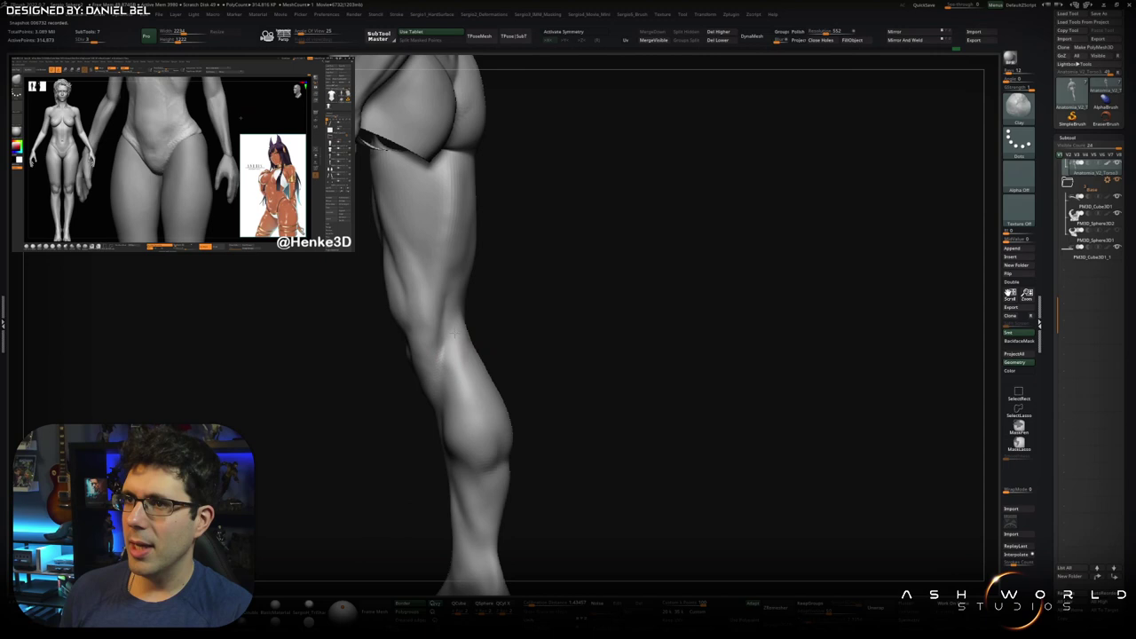
- Switch to the Move brush (BMV) and push the hip and upper thigh forms
{"action": "mouse_move", "coordinate": [454, 370]}
{"action": "left_mouse_down"}
{"action": "mouse_move", "coordinate": [476, 331]}
{"action": "mouse_move", "coordinate": [485, 339]}
{"action": "left_mouse_up"}
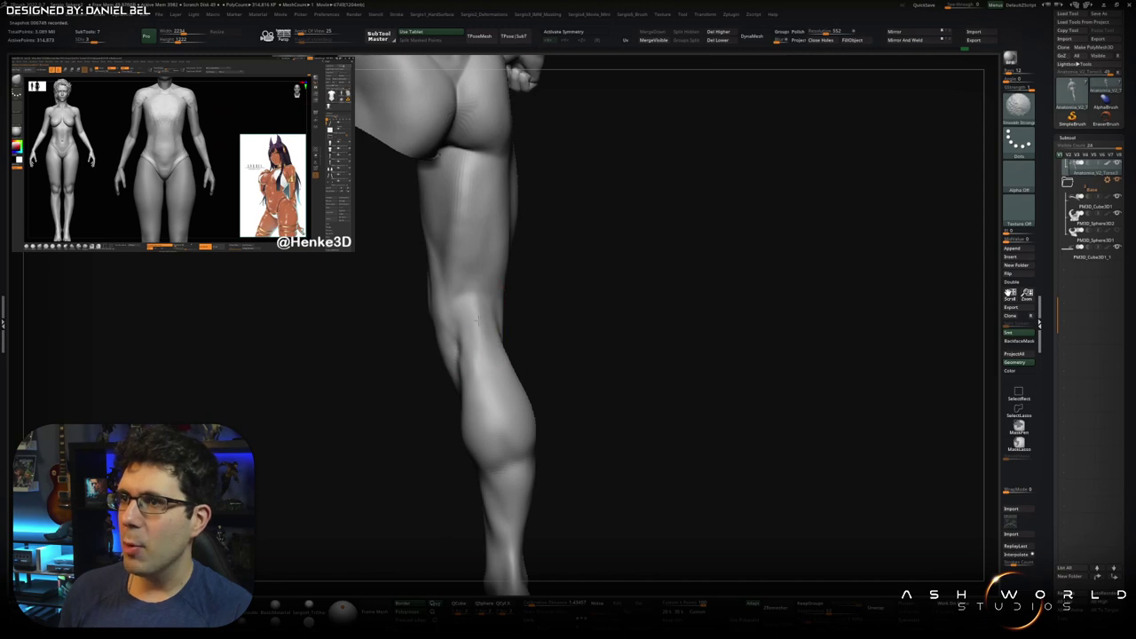
{"action": "mouse_move", "coordinate": [500, 362]}
{"action": "left_mouse_down"}
{"action": "mouse_move", "coordinate": [520, 367]}
{"action": "mouse_move", "coordinate": [457, 358]}
{"action": "left_mouse_up"}
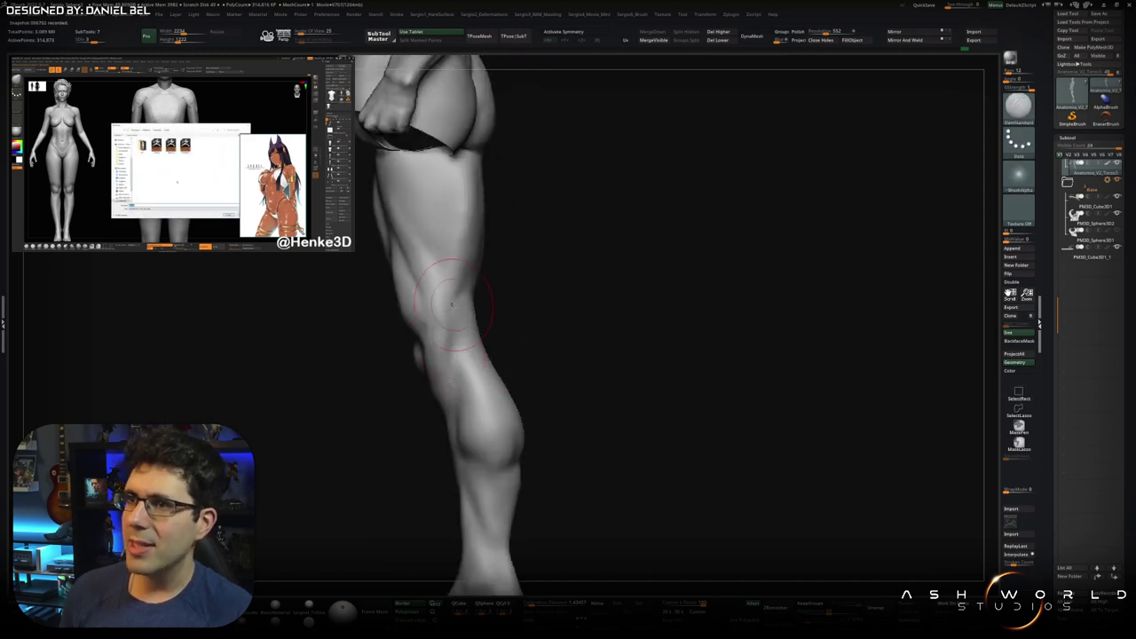
{"action": "left_click_drag", "start_coordinate": [452, 306], "coordinate": [453, 359]}
{"action": "key", "text": "b"}
{"action": "key", "text": "m"}
{"action": "key", "text": "v"}
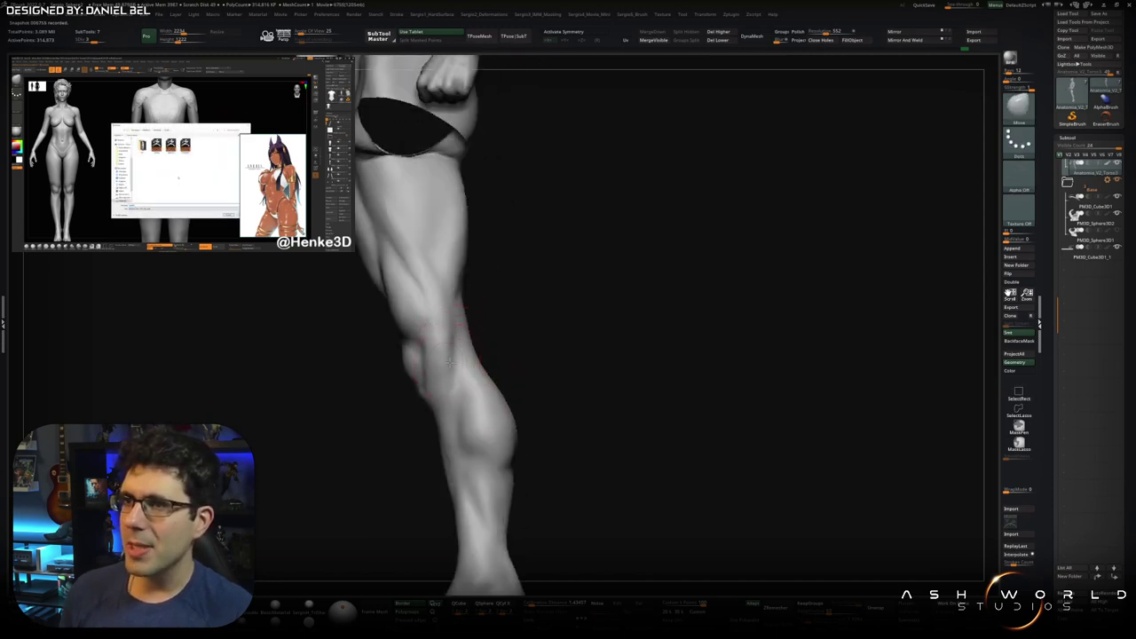
{"action": "mouse_move", "coordinate": [443, 334]}
{"action": "right_mouse_down"}
{"action": "mouse_move", "coordinate": [485, 370]}
{"action": "mouse_move", "coordinate": [457, 364]}
{"action": "mouse_move", "coordinate": [487, 332]}
{"action": "mouse_move", "coordinate": [458, 362]}
{"action": "mouse_move", "coordinate": [476, 375]}
{"action": "mouse_move", "coordinate": [372, 386]}
{"action": "mouse_move", "coordinate": [375, 397]}
{"action": "mouse_move", "coordinate": [407, 381]}
{"action": "mouse_move", "coordinate": [414, 403]}
{"action": "mouse_move", "coordinate": [413, 373]}
{"action": "mouse_move", "coordinate": [451, 378]}
{"action": "right_mouse_up"}
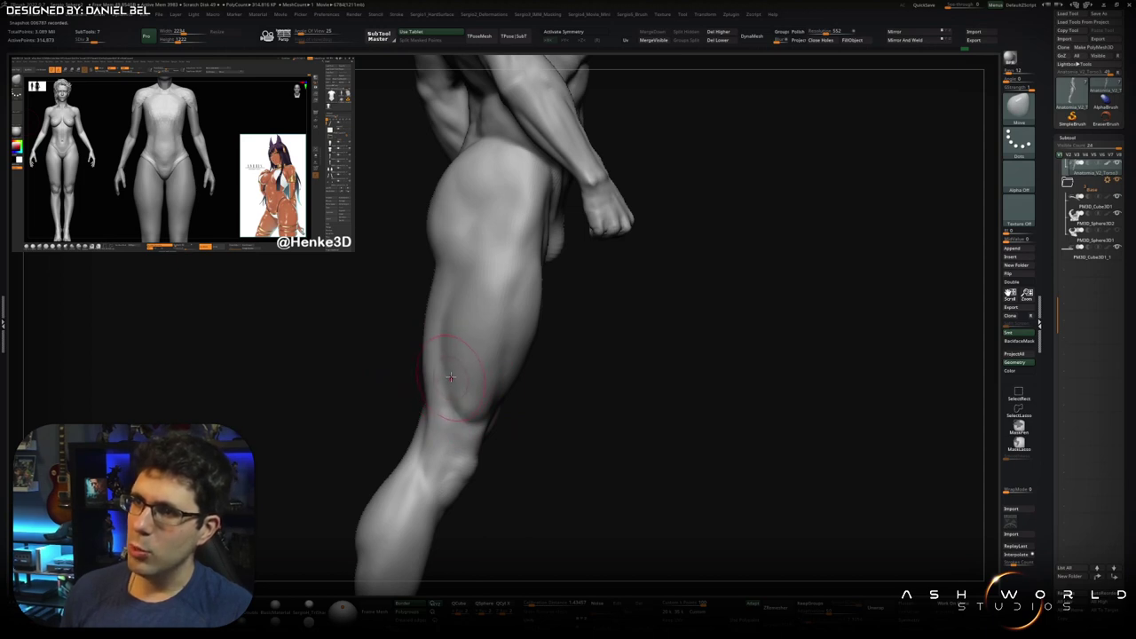
- Reshape the buttock and back of the thigh with the Move brush
{"action": "mouse_move", "coordinate": [443, 330]}
{"action": "right_mouse_down"}
{"action": "mouse_move", "coordinate": [532, 349]}
{"action": "mouse_move", "coordinate": [392, 373]}
{"action": "right_mouse_up"}
{"action": "mouse_move", "coordinate": [422, 448]}
{"action": "right_mouse_down"}
{"action": "mouse_move", "coordinate": [436, 400]}
{"action": "mouse_move", "coordinate": [387, 357]}
{"action": "mouse_move", "coordinate": [350, 406]}
{"action": "right_mouse_up"}
{"action": "key", "text": "b"}
{"action": "key", "text": "m"}
{"action": "key", "text": "v"}
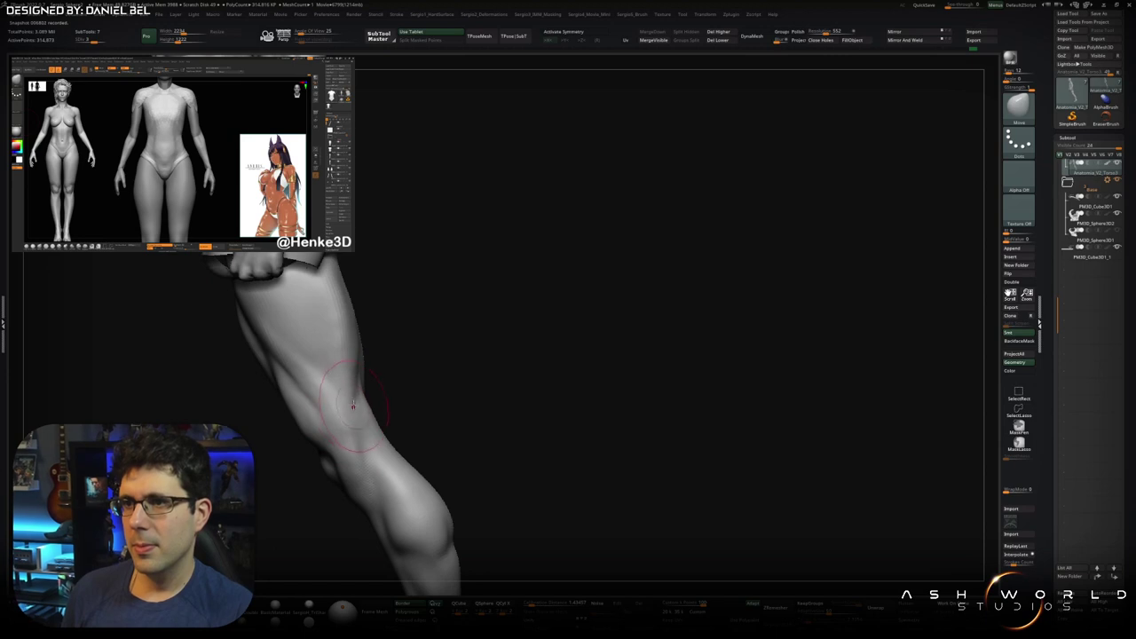
{"action": "mouse_move", "coordinate": [380, 394]}
{"action": "right_mouse_down"}
{"action": "mouse_move", "coordinate": [436, 372]}
{"action": "mouse_move", "coordinate": [458, 408]}
{"action": "mouse_move", "coordinate": [450, 354]}
{"action": "right_mouse_up"}
- Carve a sharp crease between the back of the knee and calf, adjusting with Move
{"action": "key", "text": "b"}
{"action": "key", "text": "m"}
{"action": "key", "text": "t"}
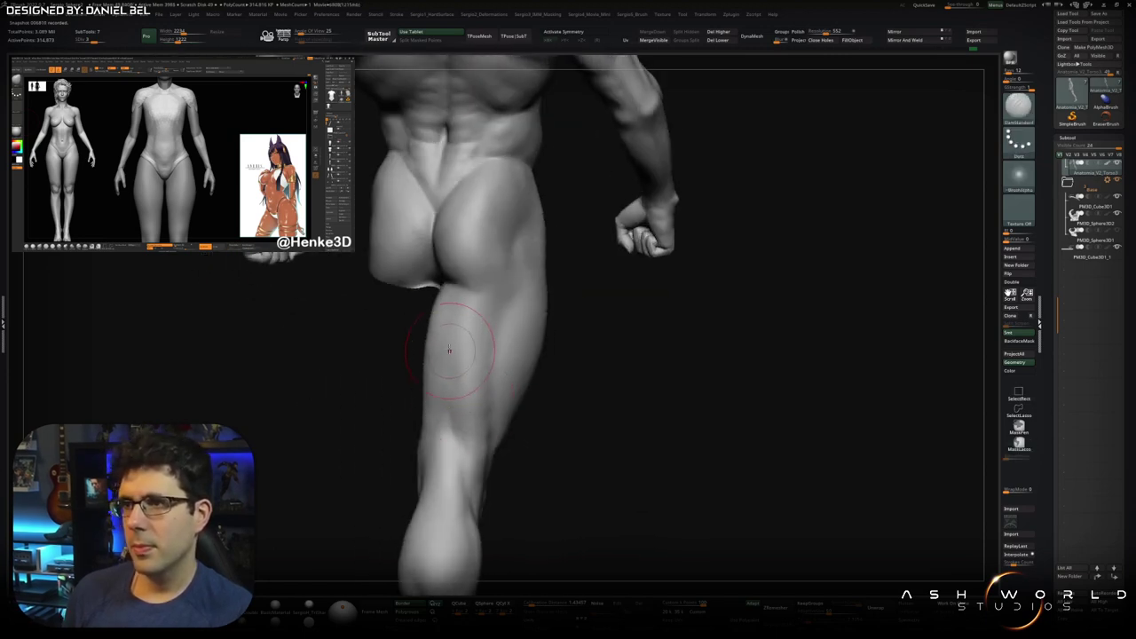
{"action": "right_click_drag", "start_coordinate": [459, 428], "coordinate": [443, 380]}
{"action": "mouse_move", "coordinate": [448, 533]}
{"action": "right_mouse_down"}
{"action": "mouse_move", "coordinate": [451, 321]}
{"action": "mouse_move", "coordinate": [444, 370]}
{"action": "right_mouse_up"}
{"action": "key", "text": "b"}
{"action": "key", "text": "m"}
{"action": "key", "text": "v"}
{"action": "mouse_move", "coordinate": [451, 329]}
{"action": "right_mouse_down"}
{"action": "mouse_move", "coordinate": [473, 327]}
{"action": "mouse_move", "coordinate": [465, 367]}
{"action": "right_mouse_up"}
- Add clay along the hamstring (BCL) and check the whole figure on the base
{"action": "key", "text": "b"}
{"action": "key", "text": "c"}
{"action": "key", "text": "l"}
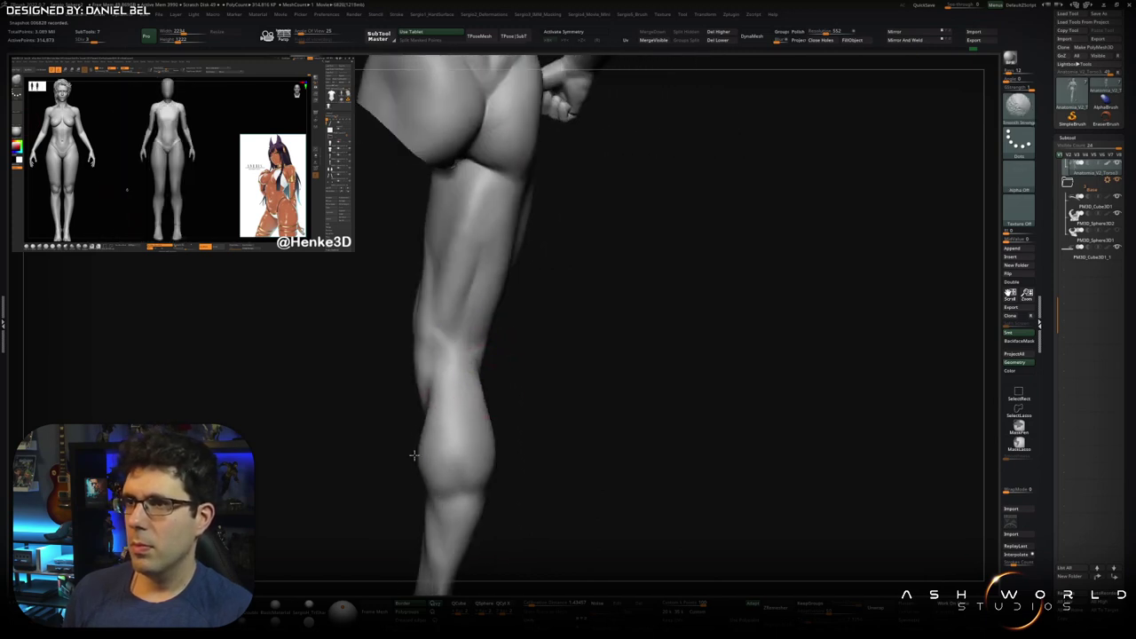
{"action": "right_click_drag", "start_coordinate": [414, 455], "coordinate": [456, 333]}
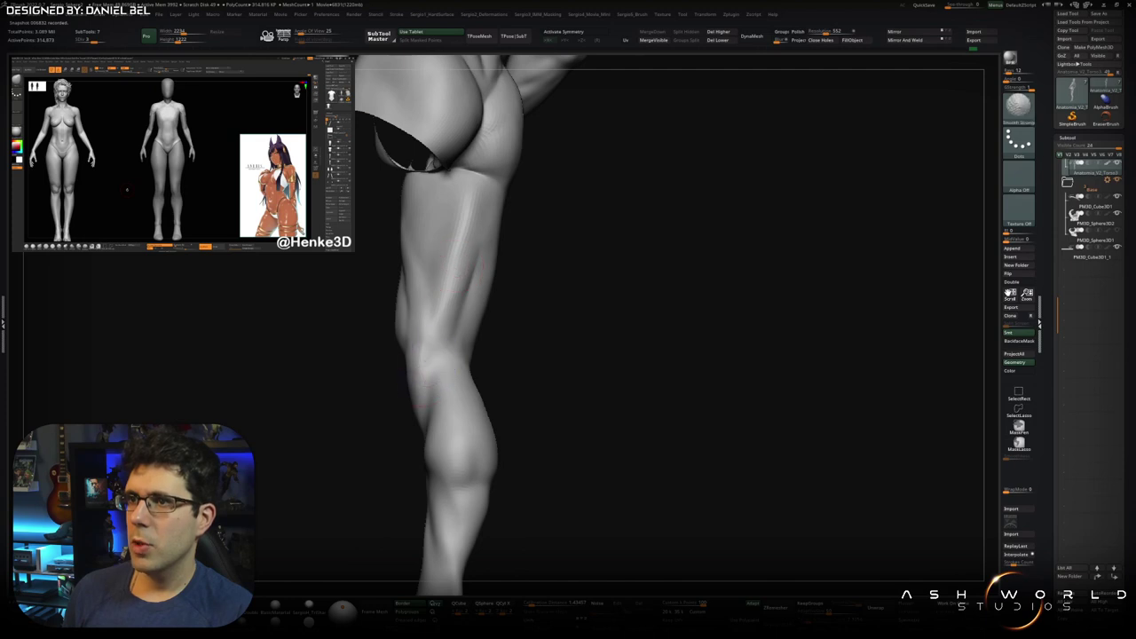
{"action": "right_click_drag", "start_coordinate": [444, 383], "coordinate": [494, 339]}
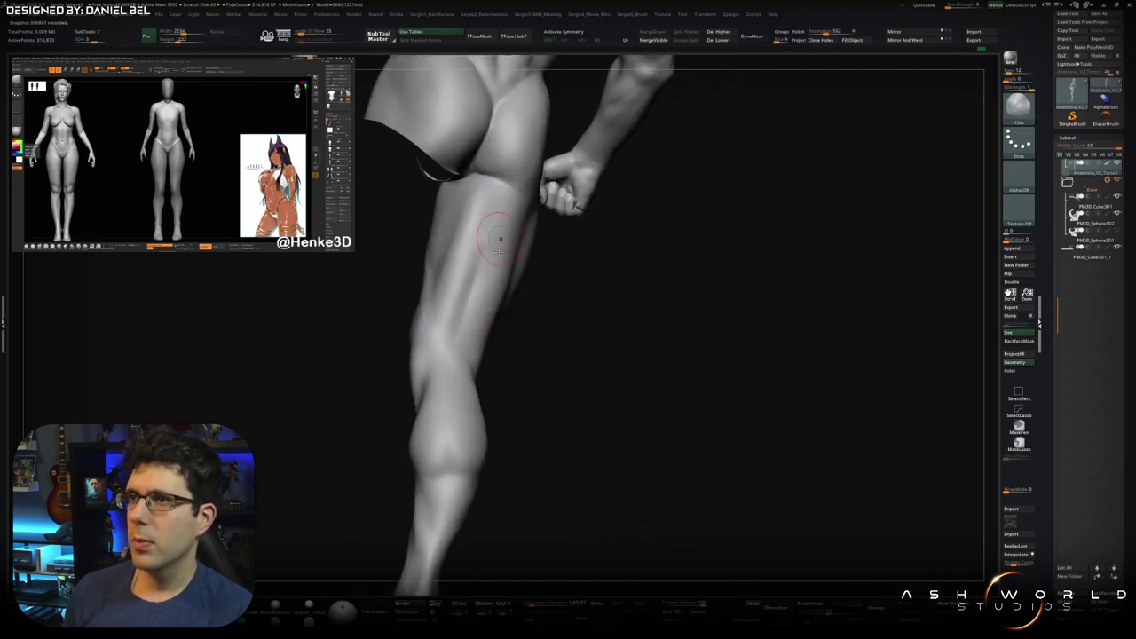
{"action": "right_click_drag", "start_coordinate": [444, 313], "coordinate": [506, 296]}
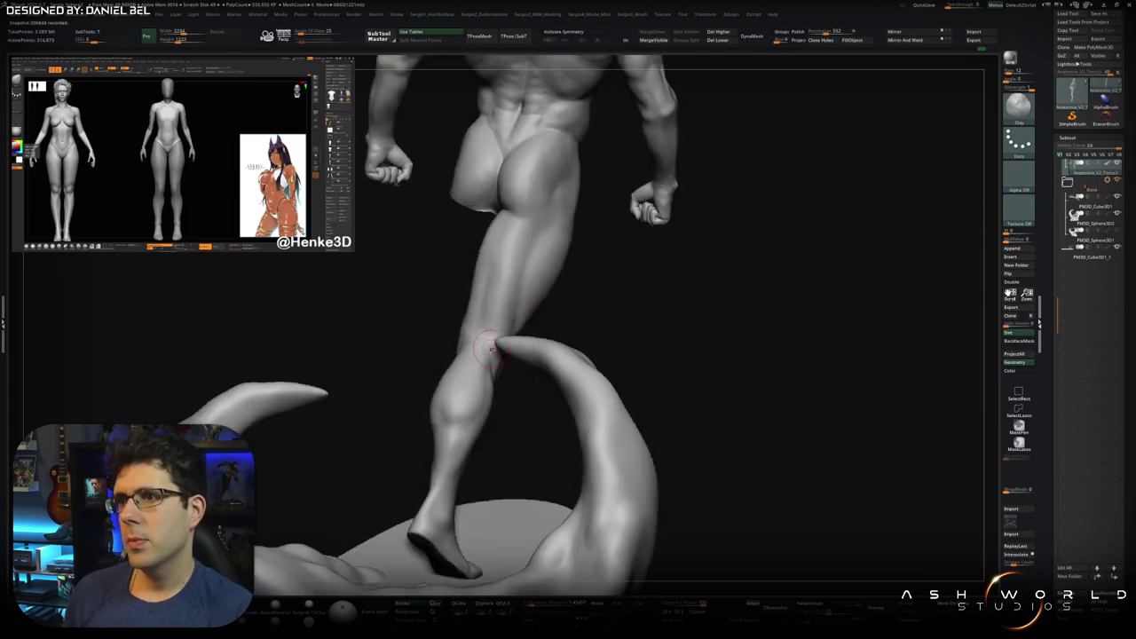
- Fill out the calf into a fuller muscle bulge and resize the brush
{"action": "right_click_drag", "start_coordinate": [491, 348], "coordinate": [436, 380]}
{"action": "mouse_move", "coordinate": [435, 380]}
{"action": "left_mouse_down"}
{"action": "mouse_move", "coordinate": [381, 355]}
{"action": "mouse_move", "coordinate": [404, 390]}
{"action": "left_mouse_up"}
{"action": "right_click_drag", "start_coordinate": [467, 355], "coordinate": [479, 338]}
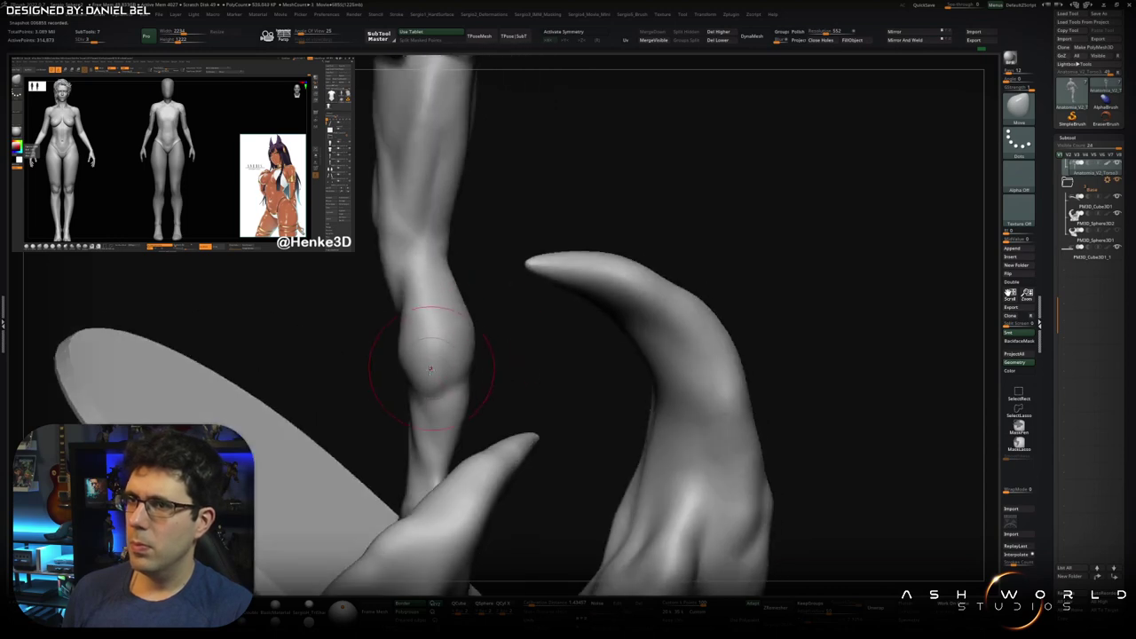
{"action": "mouse_move", "coordinate": [425, 384]}
{"action": "right_mouse_down"}
{"action": "mouse_move", "coordinate": [441, 390]}
{"action": "mouse_move", "coordinate": [456, 342]}
{"action": "mouse_move", "coordinate": [463, 368]}
{"action": "right_mouse_up"}
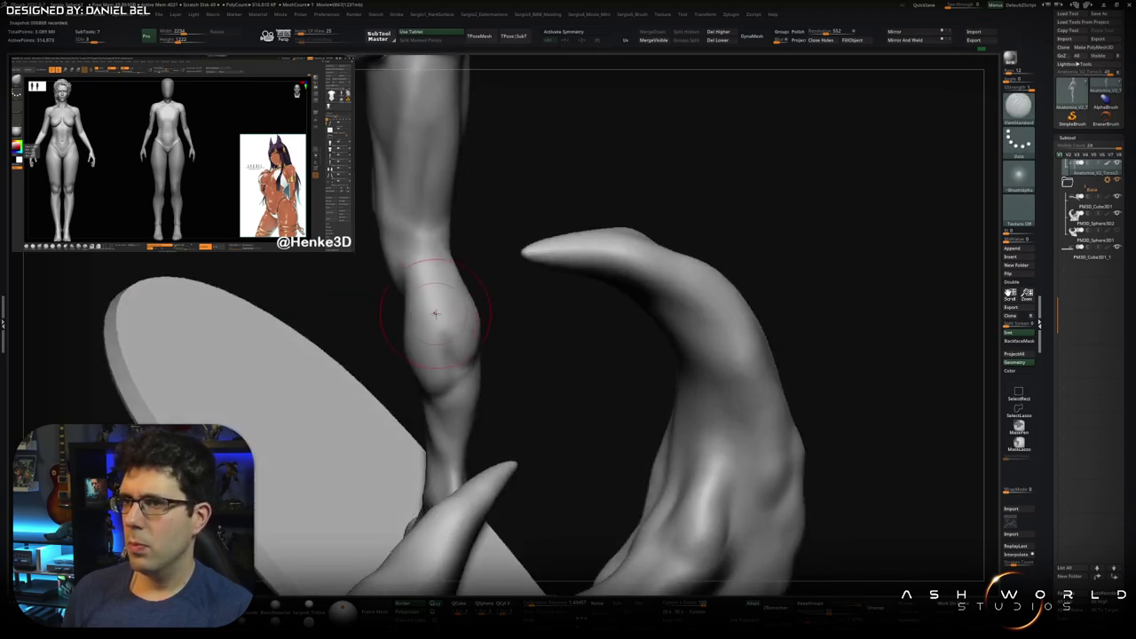
{"action": "mouse_move", "coordinate": [462, 380]}
{"action": "right_mouse_down"}
{"action": "mouse_move", "coordinate": [429, 405]}
{"action": "mouse_move", "coordinate": [428, 384]}
{"action": "right_mouse_up"}
{"action": "key", "text": "s"}
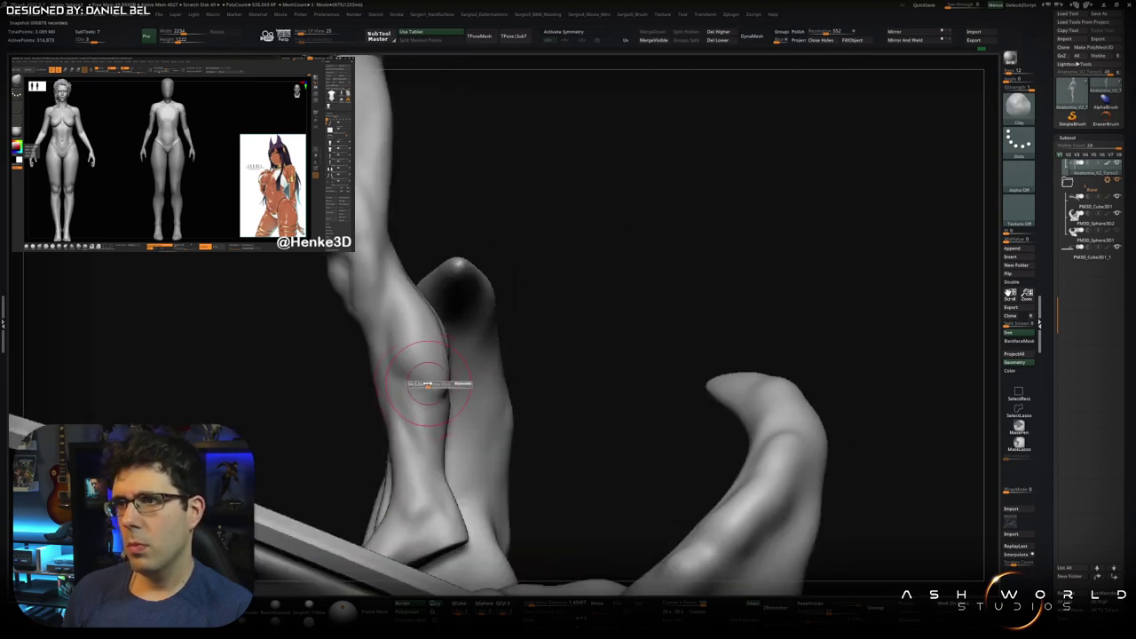
- Refine the calf while checking it against the horn and base disc
{"action": "right_click_drag", "start_coordinate": [439, 366], "coordinate": [439, 310]}
{"action": "right_click_drag", "start_coordinate": [422, 349], "coordinate": [421, 252]}
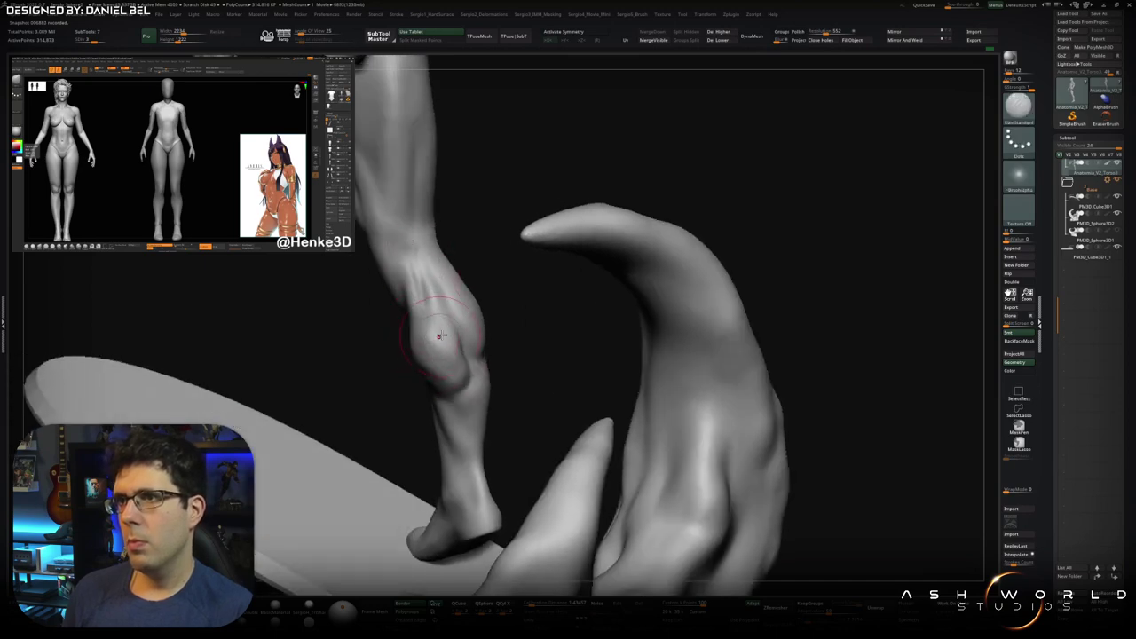
{"action": "right_click_drag", "start_coordinate": [438, 335], "coordinate": [474, 294]}
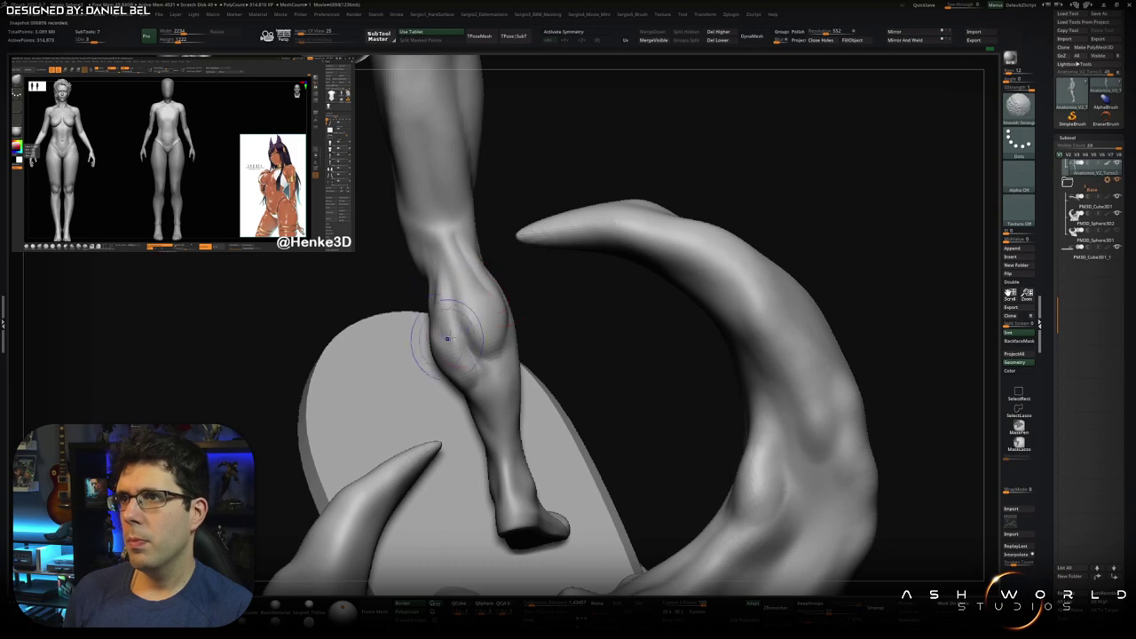
{"action": "mouse_move", "coordinate": [463, 261]}
{"action": "right_mouse_down"}
{"action": "mouse_move", "coordinate": [535, 334]}
{"action": "mouse_move", "coordinate": [437, 307]}
{"action": "mouse_move", "coordinate": [462, 313]}
{"action": "mouse_move", "coordinate": [466, 357]}
{"action": "mouse_move", "coordinate": [427, 310]}
{"action": "right_mouse_up"}
{"action": "mouse_move", "coordinate": [479, 406]}
{"action": "right_mouse_down"}
{"action": "mouse_move", "coordinate": [457, 385]}
{"action": "mouse_move", "coordinate": [493, 368]}
{"action": "mouse_move", "coordinate": [497, 332]}
{"action": "right_mouse_up"}
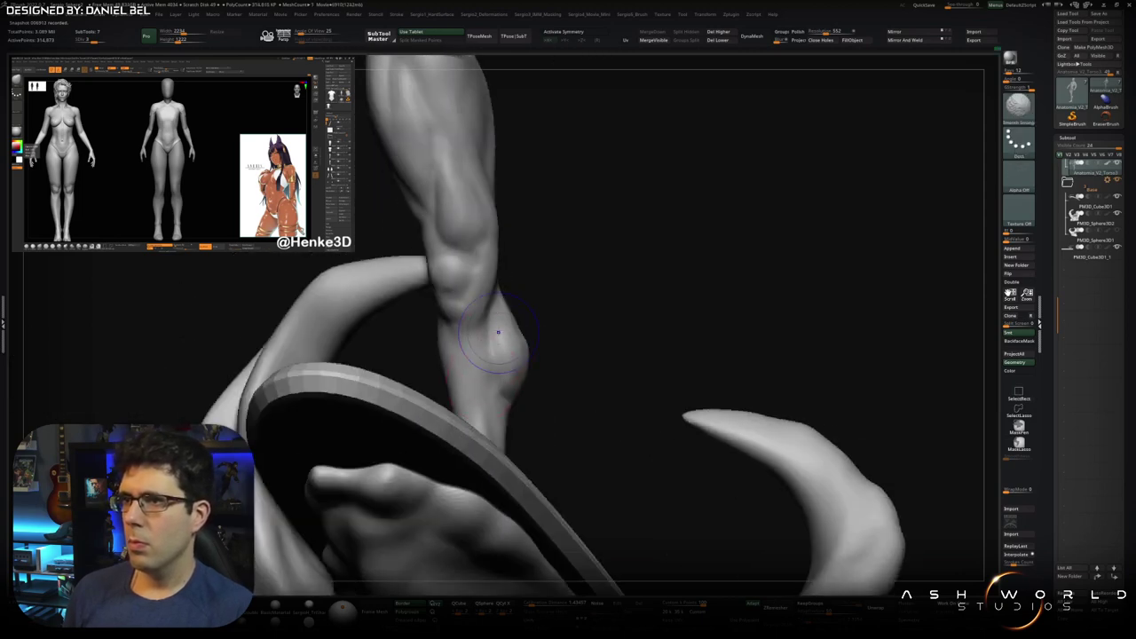
{"action": "mouse_move", "coordinate": [524, 393]}
{"action": "right_mouse_down"}
{"action": "mouse_move", "coordinate": [505, 387]}
{"action": "mouse_move", "coordinate": [443, 252]}
{"action": "right_mouse_up"}
- Push the right side of the calf silhouette outward with the Move brush
{"action": "key", "text": "b"}
{"action": "key", "text": "m"}
{"action": "key", "text": "v"}
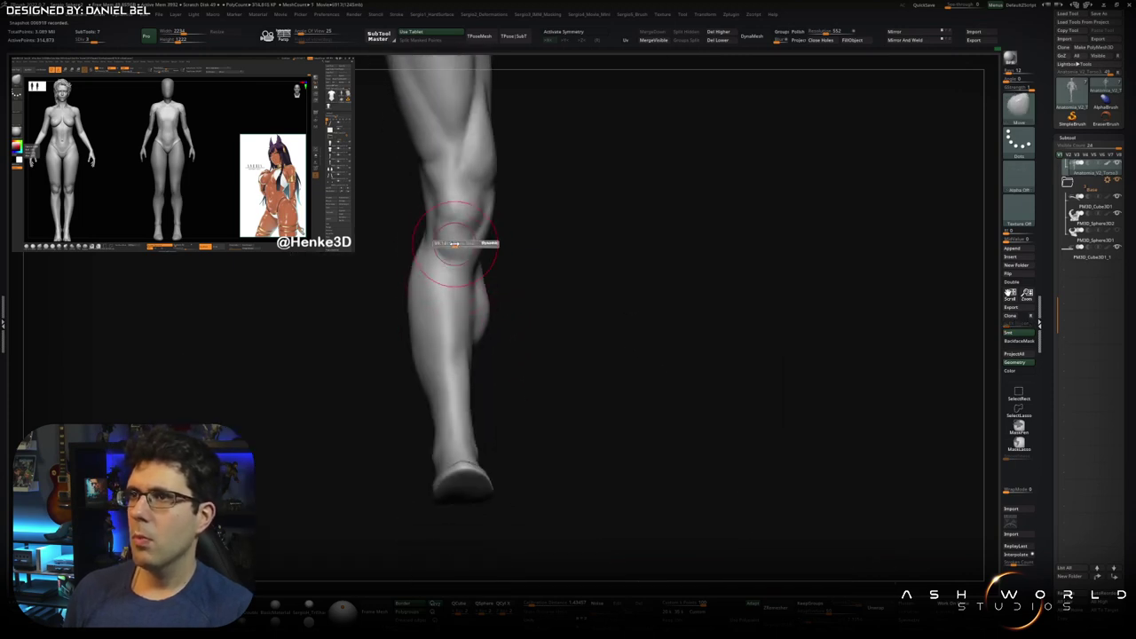
{"action": "left_click_drag", "start_coordinate": [438, 238], "coordinate": [481, 246]}
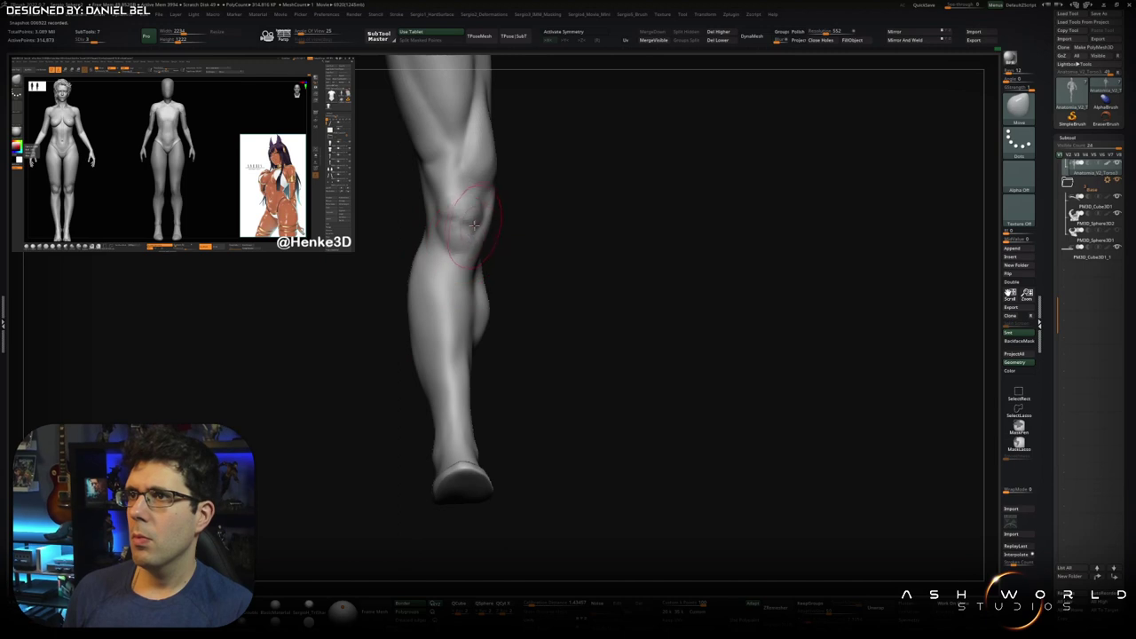
{"action": "mouse_move", "coordinate": [455, 240]}
{"action": "right_mouse_down"}
{"action": "mouse_move", "coordinate": [432, 256]}
{"action": "mouse_move", "coordinate": [477, 310]}
{"action": "mouse_move", "coordinate": [494, 249]}
{"action": "mouse_move", "coordinate": [469, 206]}
{"action": "mouse_move", "coordinate": [499, 251]}
{"action": "mouse_move", "coordinate": [464, 294]}
{"action": "mouse_move", "coordinate": [504, 278]}
{"action": "mouse_move", "coordinate": [484, 265]}
{"action": "mouse_move", "coordinate": [490, 281]}
{"action": "right_mouse_up"}
- Alternate DamStandard and Move on the calf while turning the leg side-on
{"action": "key", "text": "b"}
{"action": "key", "text": "d"}
{"action": "key", "text": "s"}
{"action": "key", "text": "b"}
{"action": "key", "text": "m"}
{"action": "key", "text": "v"}
{"action": "key", "text": "b"}
{"action": "key", "text": "d"}
{"action": "key", "text": "s"}
{"action": "mouse_move", "coordinate": [511, 410]}
{"action": "right_mouse_down"}
{"action": "mouse_move", "coordinate": [520, 390]}
{"action": "mouse_move", "coordinate": [495, 317]}
{"action": "mouse_move", "coordinate": [483, 333]}
{"action": "right_mouse_up"}
- Build up the calf bulge with Standard and adjust it with Move, checking side and front views
{"action": "key", "text": "b"}
{"action": "key", "text": "s"}
{"action": "key", "text": "t"}
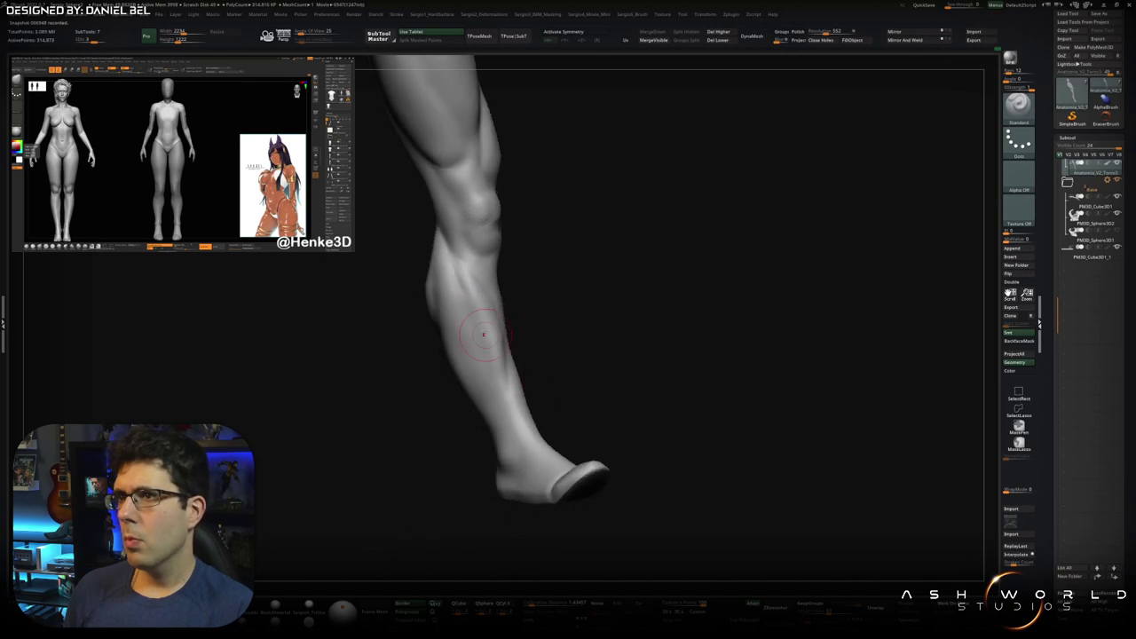
{"action": "mouse_move", "coordinate": [525, 427]}
{"action": "right_mouse_down"}
{"action": "mouse_move", "coordinate": [482, 424]}
{"action": "mouse_move", "coordinate": [515, 327]}
{"action": "mouse_move", "coordinate": [463, 281]}
{"action": "right_mouse_up"}
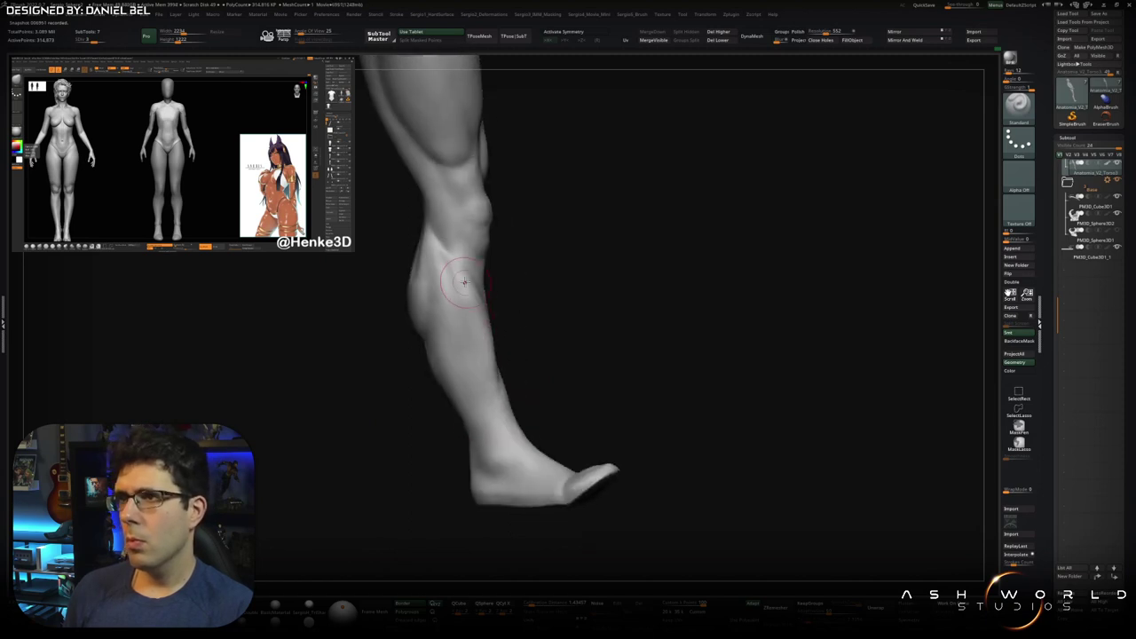
{"action": "mouse_move", "coordinate": [522, 480]}
{"action": "right_mouse_down"}
{"action": "mouse_move", "coordinate": [479, 426]}
{"action": "mouse_move", "coordinate": [471, 303]}
{"action": "mouse_move", "coordinate": [479, 340]}
{"action": "right_mouse_up"}
{"action": "key", "text": "b"}
{"action": "key", "text": "m"}
{"action": "key", "text": "v"}
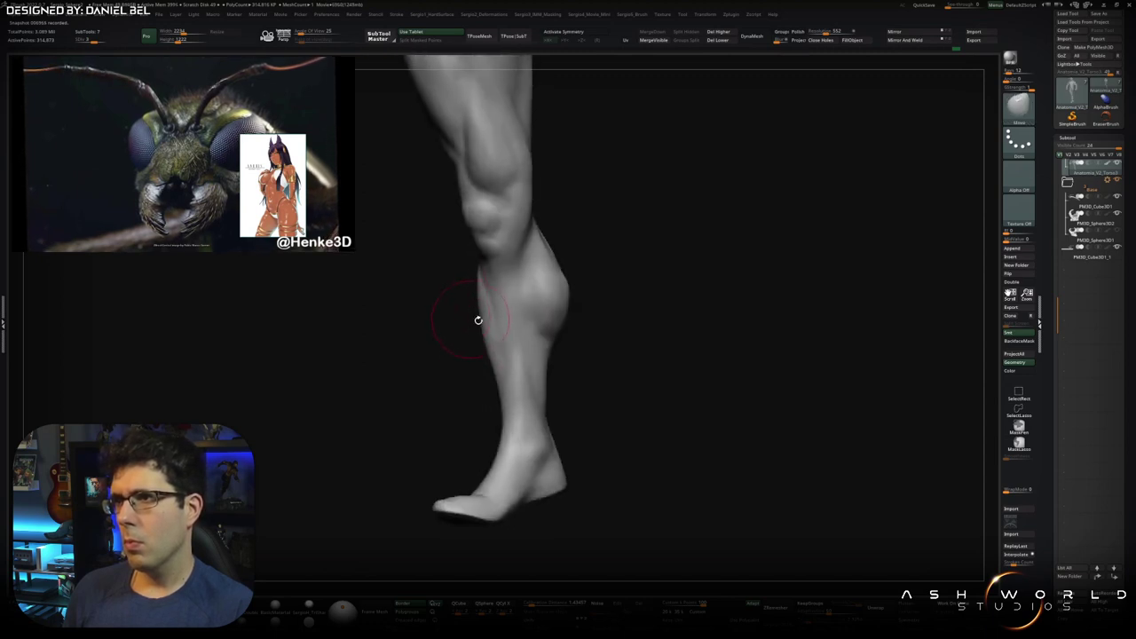
{"action": "right_click_drag", "start_coordinate": [477, 320], "coordinate": [497, 291]}
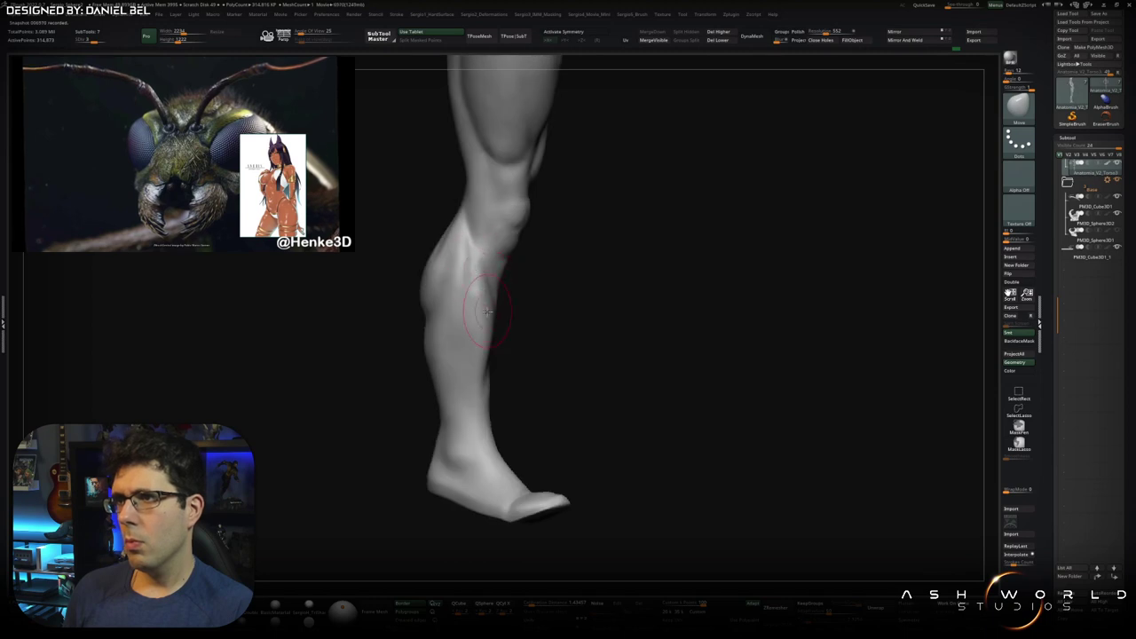
{"action": "mouse_move", "coordinate": [484, 320]}
{"action": "right_mouse_down"}
{"action": "mouse_move", "coordinate": [495, 349]}
{"action": "mouse_move", "coordinate": [515, 352]}
{"action": "mouse_move", "coordinate": [482, 302]}
{"action": "right_mouse_up"}
- Add surface with Standard and carve muscle separations with DamStandard, checking from a three-quarter view
{"action": "key", "text": "b"}
{"action": "key", "text": "s"}
{"action": "key", "text": "t"}
{"action": "mouse_move", "coordinate": [451, 385]}
{"action": "right_mouse_down"}
{"action": "mouse_move", "coordinate": [460, 282]}
{"action": "mouse_move", "coordinate": [452, 347]}
{"action": "mouse_move", "coordinate": [470, 335]}
{"action": "right_mouse_up"}
{"action": "key", "text": "b"}
{"action": "key", "text": "d"}
{"action": "key", "text": "s"}
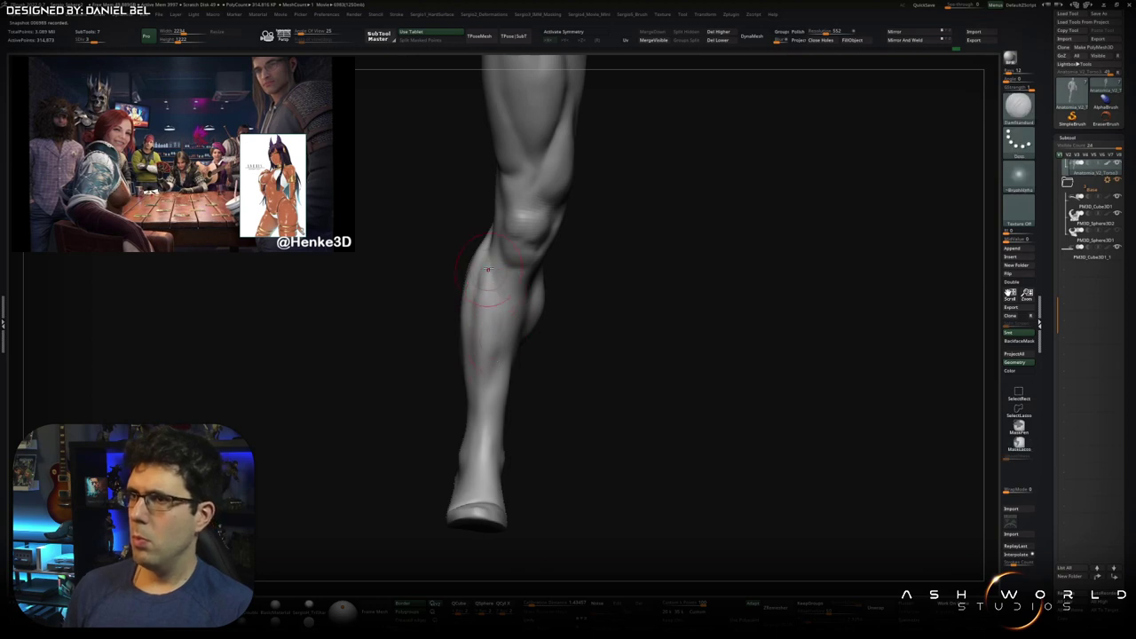
{"action": "right_click_drag", "start_coordinate": [499, 293], "coordinate": [511, 301]}
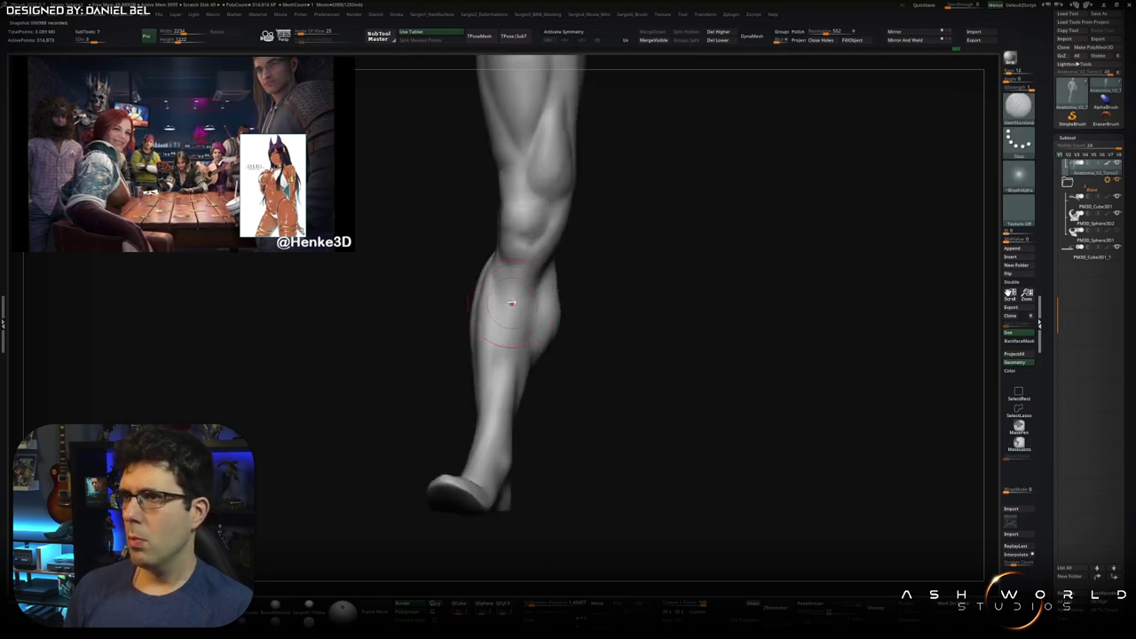
{"action": "mouse_move", "coordinate": [530, 324]}
{"action": "right_mouse_down"}
{"action": "mouse_move", "coordinate": [525, 338]}
{"action": "mouse_move", "coordinate": [486, 320]}
{"action": "right_mouse_up"}
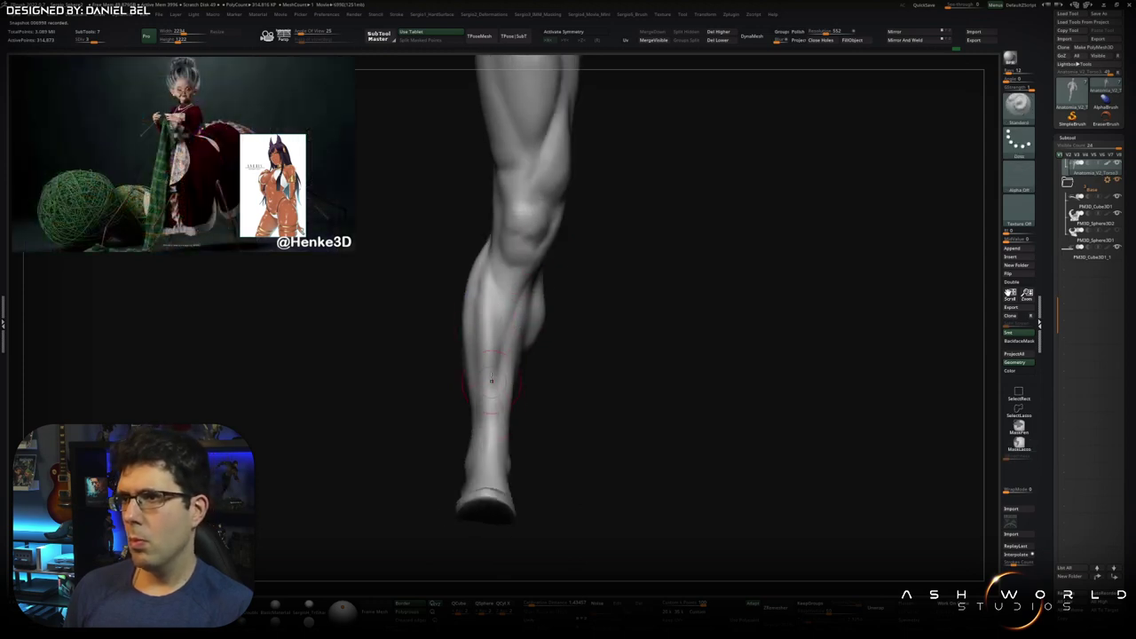
{"action": "right_click_drag", "start_coordinate": [501, 368], "coordinate": [505, 271]}
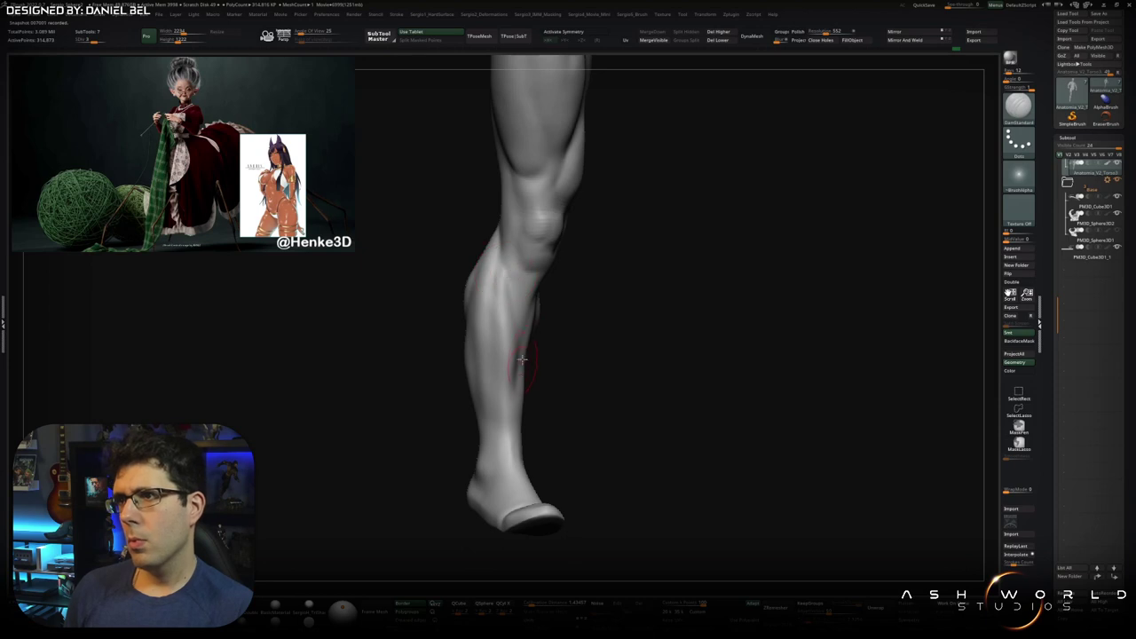
{"action": "mouse_move", "coordinate": [522, 359]}
{"action": "right_mouse_down"}
{"action": "mouse_move", "coordinate": [509, 232]}
{"action": "mouse_move", "coordinate": [560, 274]}
{"action": "mouse_move", "coordinate": [532, 312]}
{"action": "right_mouse_up"}
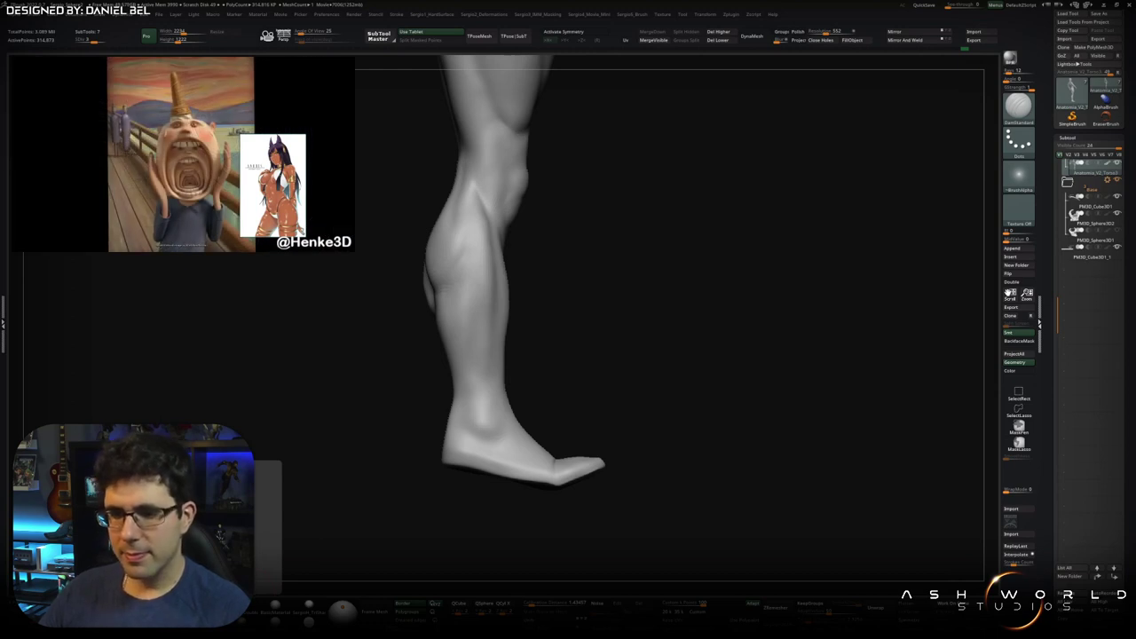
- Work the front of the leg, switching between the Move, DamStandard and Standard brushes
{"action": "mouse_move", "coordinate": [551, 288]}
{"action": "left_mouse_down"}
{"action": "mouse_move", "coordinate": [586, 285]}
{"action": "mouse_move", "coordinate": [478, 311]}
{"action": "left_mouse_up"}
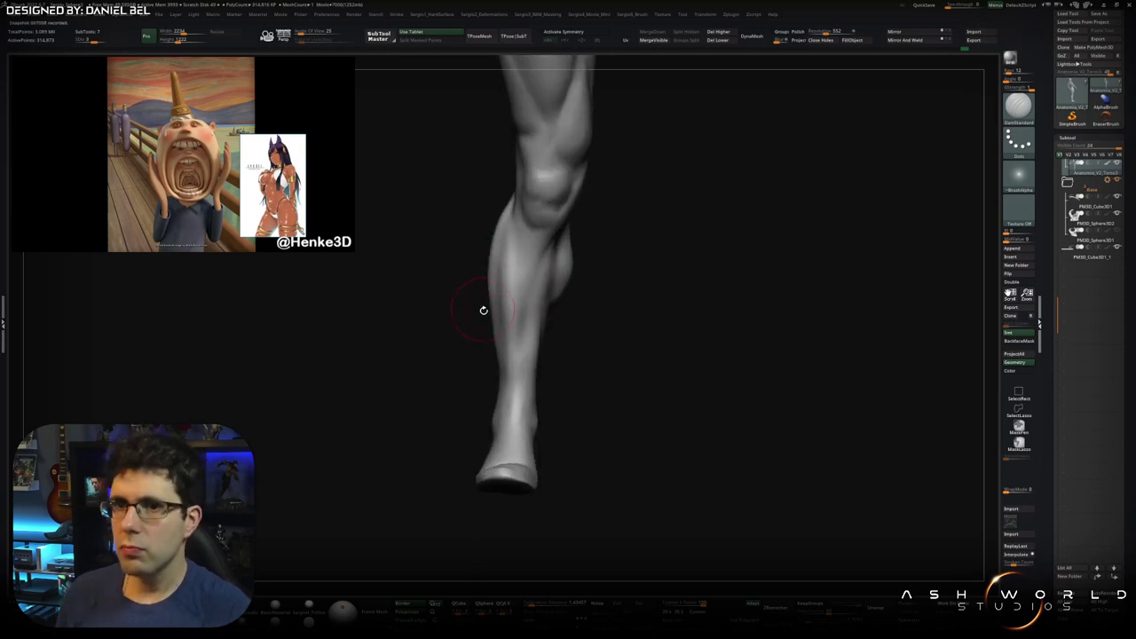
{"action": "key", "text": "b"}
{"action": "key", "text": "m"}
{"action": "key", "text": "v"}
{"action": "mouse_move", "coordinate": [490, 305]}
{"action": "left_mouse_down"}
{"action": "mouse_move", "coordinate": [469, 307]}
{"action": "mouse_move", "coordinate": [518, 293]}
{"action": "left_mouse_up"}
{"action": "key", "text": "b"}
{"action": "key", "text": "d"}
{"action": "key", "text": "s"}
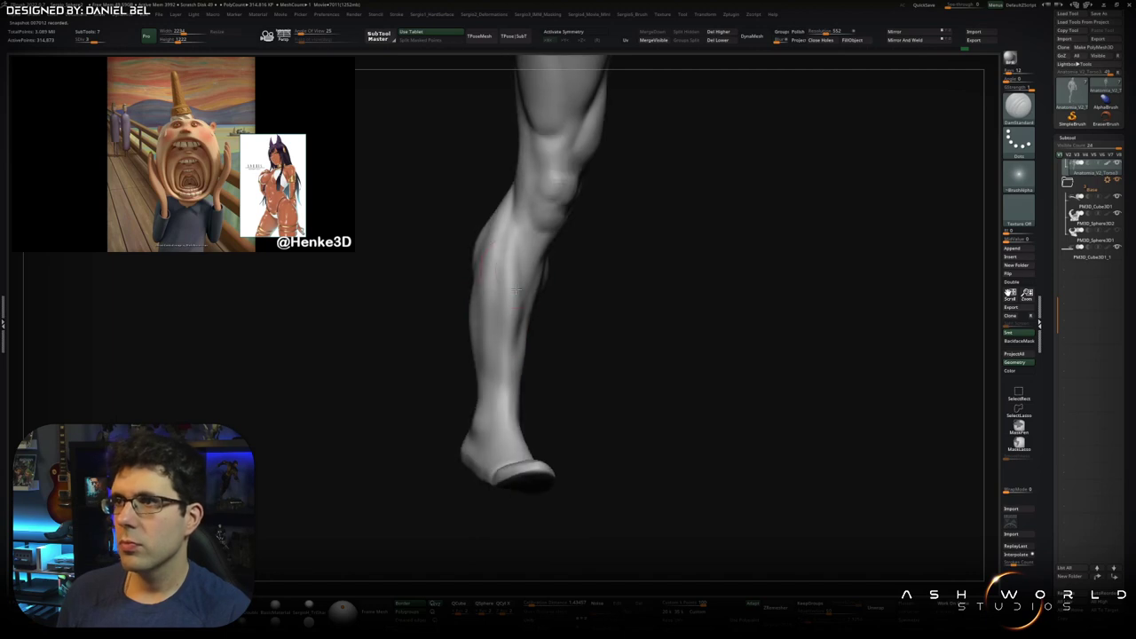
{"action": "key", "text": "b"}
{"action": "key", "text": "s"}
{"action": "key", "text": "t"}
- Smooth the calf surface, turning the knee forward and checking the leg from the side
{"action": "right_click_drag", "start_coordinate": [500, 386], "coordinate": [500, 373]}
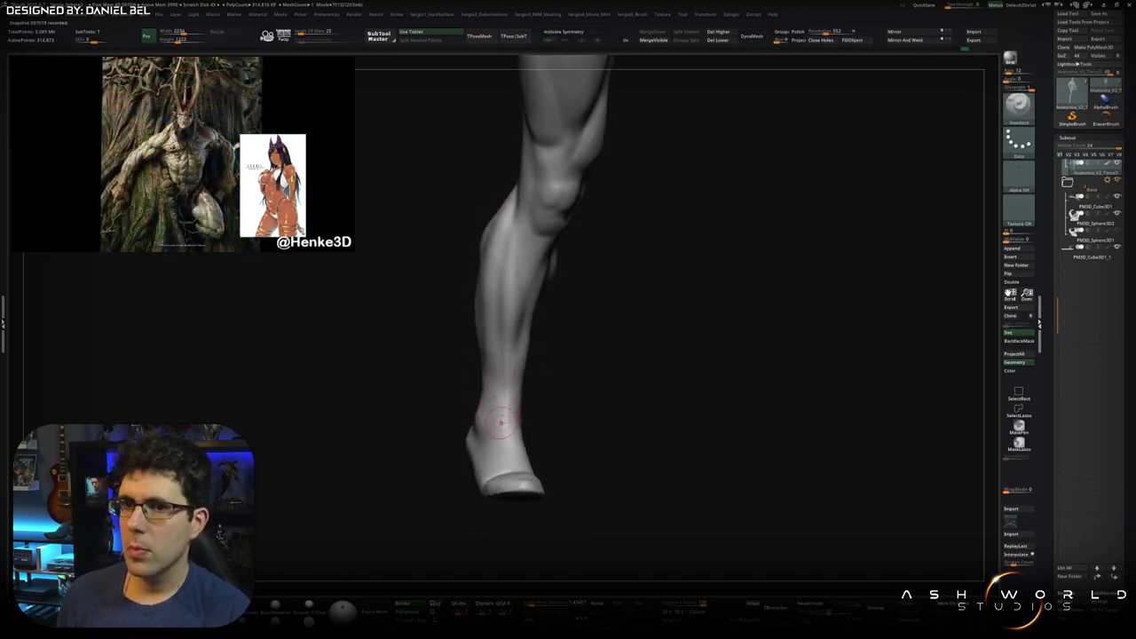
{"action": "right_click_drag", "start_coordinate": [510, 421], "coordinate": [510, 441]}
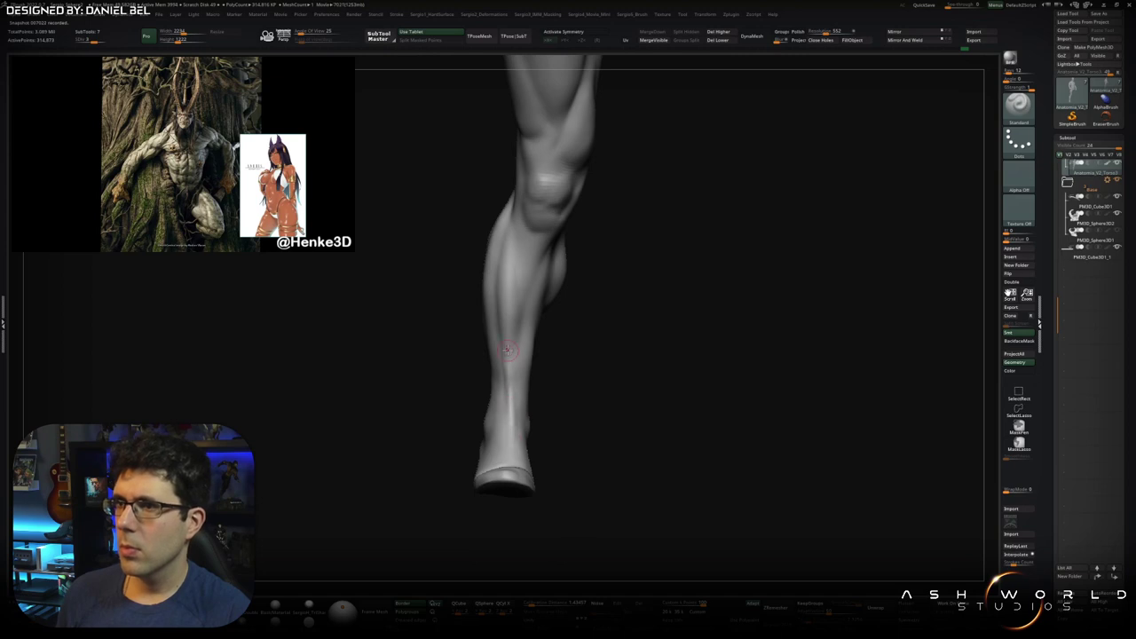
{"action": "right_click_drag", "start_coordinate": [512, 414], "coordinate": [512, 398]}
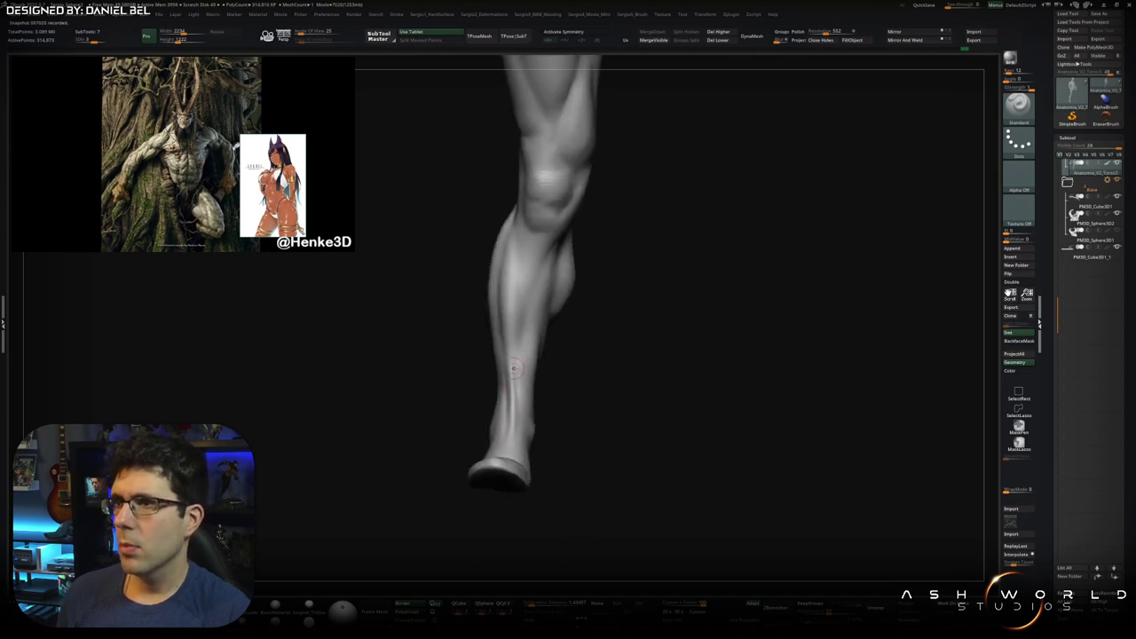
{"action": "left_click_drag", "start_coordinate": [509, 238], "coordinate": [511, 288], "text": "shift"}
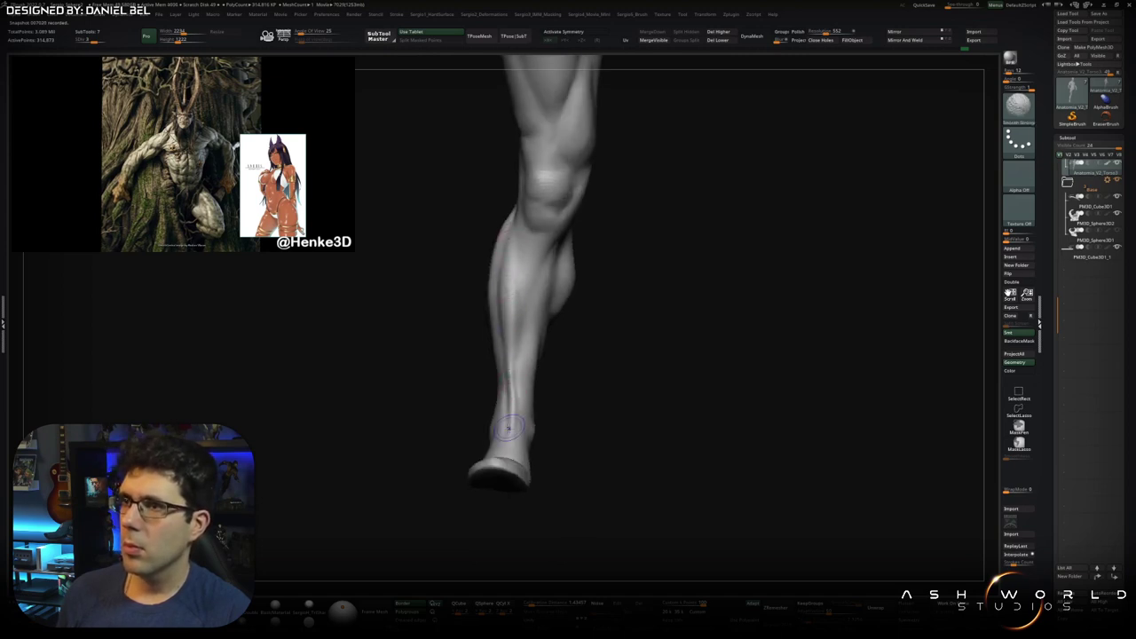
{"action": "right_click_drag", "start_coordinate": [520, 404], "coordinate": [517, 349]}
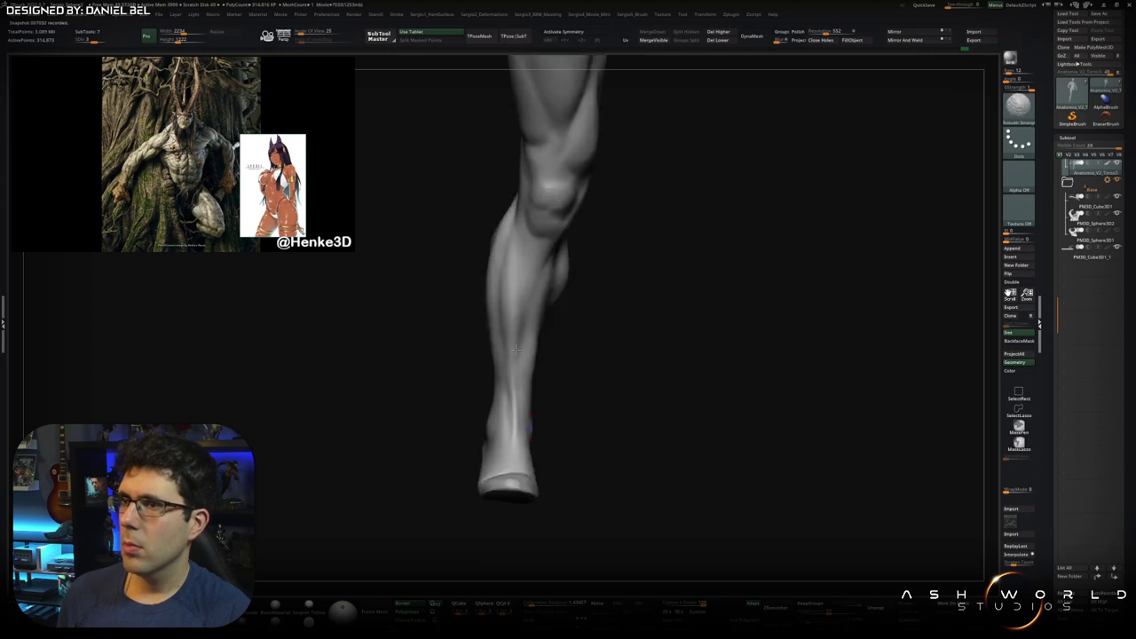
{"action": "mouse_move", "coordinate": [517, 417]}
{"action": "right_mouse_down"}
{"action": "mouse_move", "coordinate": [517, 439]}
{"action": "mouse_move", "coordinate": [555, 451]}
{"action": "right_mouse_up"}
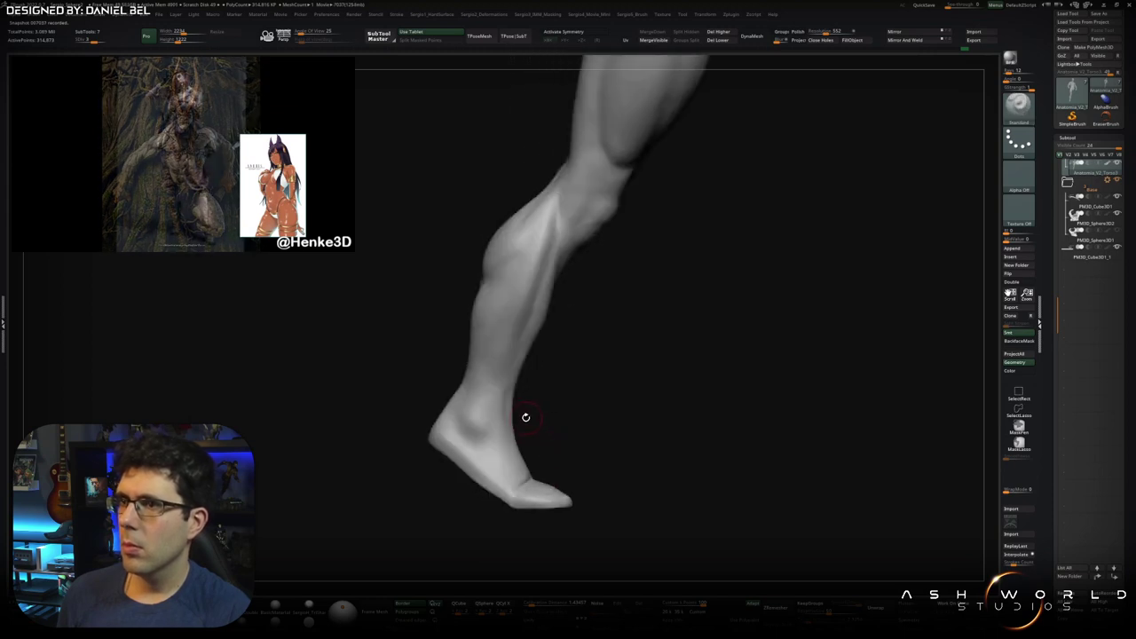
{"action": "right_click_drag", "start_coordinate": [527, 413], "coordinate": [501, 395]}
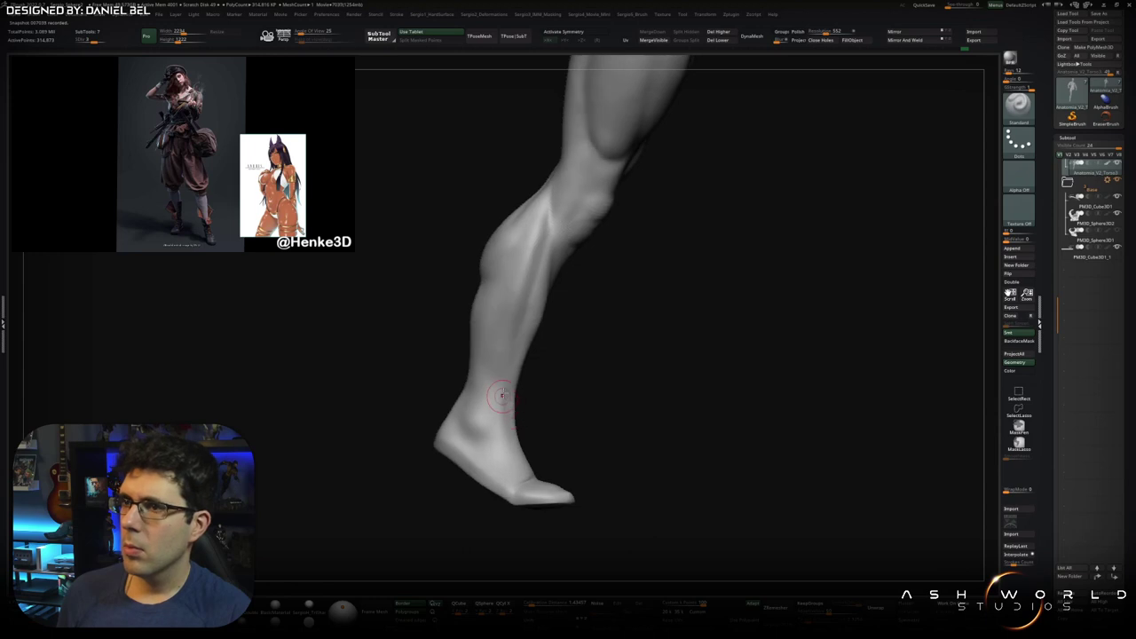
{"action": "right_click_drag", "start_coordinate": [528, 473], "coordinate": [470, 299]}
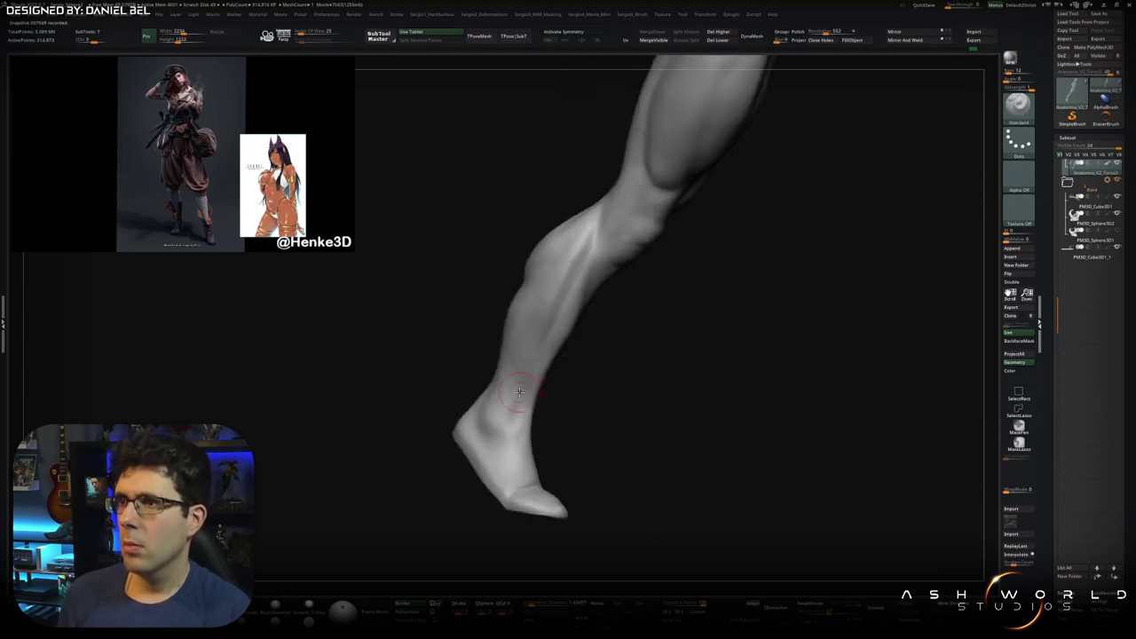
{"action": "mouse_move", "coordinate": [539, 240]}
{"action": "right_mouse_down"}
{"action": "mouse_move", "coordinate": [550, 300]}
{"action": "mouse_move", "coordinate": [510, 341]}
{"action": "mouse_move", "coordinate": [519, 385]}
{"action": "right_mouse_up"}
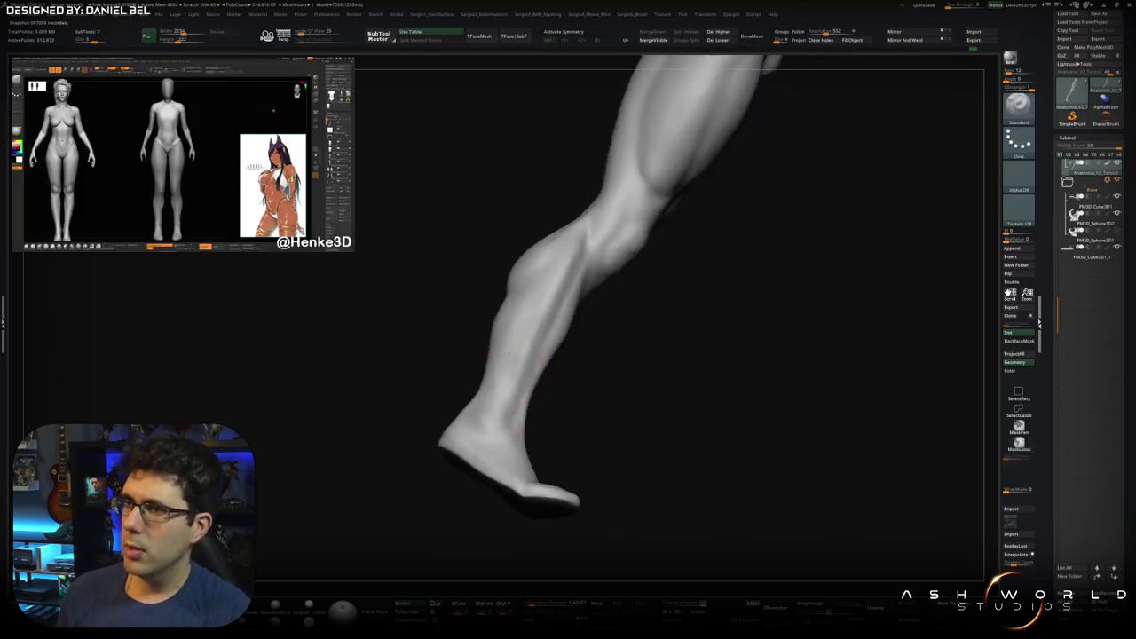
- Shift-smooth the calf and knee, viewing them from behind, the side and the front
{"action": "key", "text": "shift"}
{"action": "mouse_move", "coordinate": [512, 414]}
{"action": "right_mouse_down"}
{"action": "mouse_move", "coordinate": [538, 317]}
{"action": "mouse_move", "coordinate": [574, 294]}
{"action": "mouse_move", "coordinate": [539, 307]}
{"action": "mouse_move", "coordinate": [530, 278]}
{"action": "right_mouse_up"}
{"action": "right_click_drag", "start_coordinate": [507, 372], "coordinate": [517, 291]}
{"action": "right_click_drag", "start_coordinate": [506, 366], "coordinate": [499, 383]}
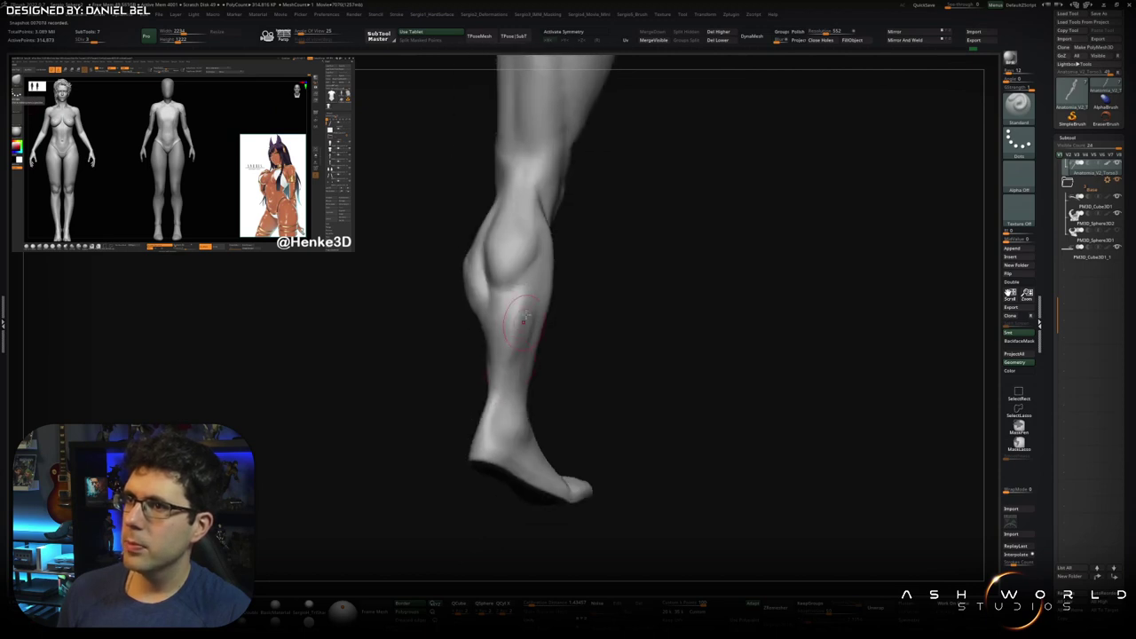
{"action": "mouse_move", "coordinate": [521, 318]}
{"action": "right_mouse_down"}
{"action": "mouse_move", "coordinate": [523, 383]}
{"action": "mouse_move", "coordinate": [451, 316]}
{"action": "mouse_move", "coordinate": [494, 391]}
{"action": "mouse_move", "coordinate": [497, 366]}
{"action": "mouse_move", "coordinate": [533, 355]}
{"action": "mouse_move", "coordinate": [509, 362]}
{"action": "right_mouse_up"}
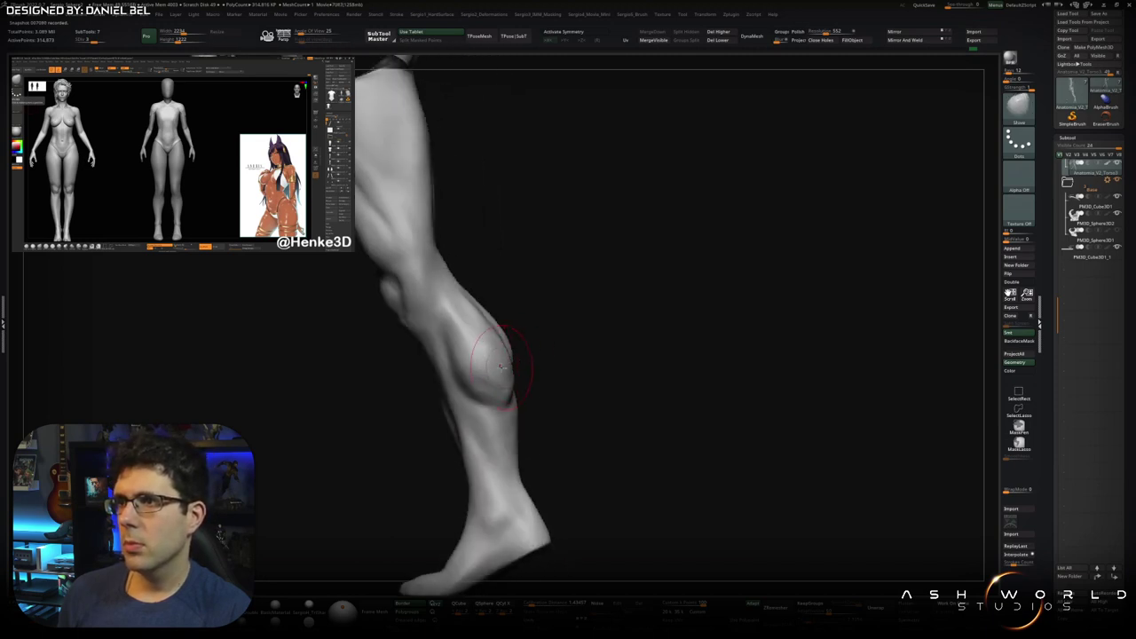
{"action": "right_click_drag", "start_coordinate": [579, 348], "coordinate": [492, 345]}
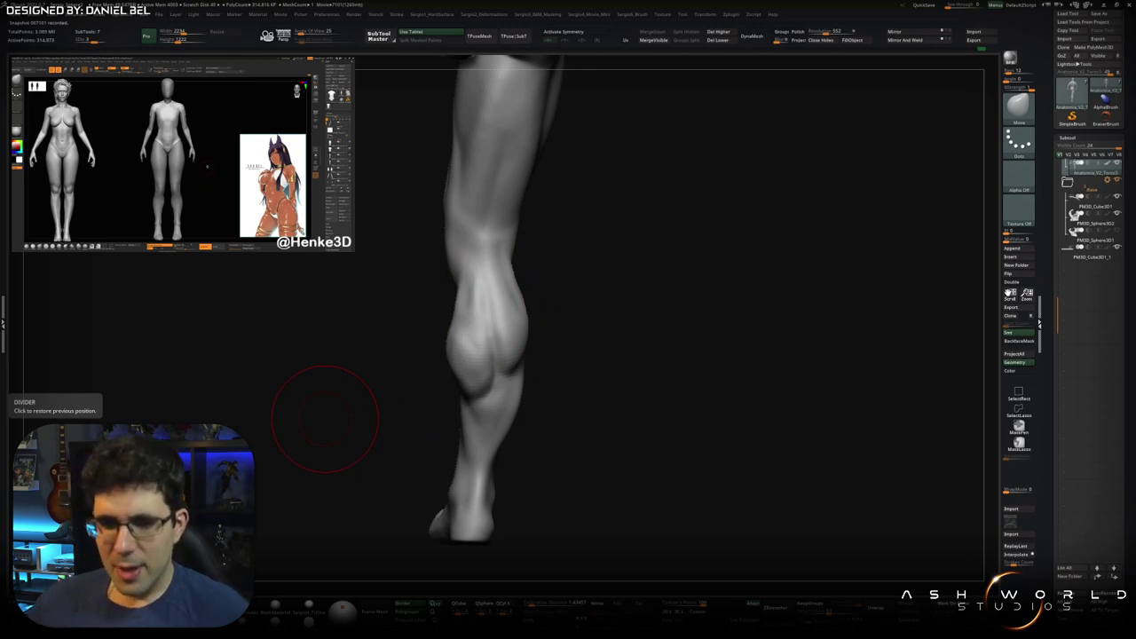
{"action": "mouse_move", "coordinate": [633, 210]}
{"action": "left_mouse_down"}
{"action": "mouse_move", "coordinate": [509, 213]}
{"action": "mouse_move", "coordinate": [520, 279]}
{"action": "left_mouse_up"}
{"action": "mouse_move", "coordinate": [501, 257]}
{"action": "right_mouse_down"}
{"action": "mouse_move", "coordinate": [484, 266]}
{"action": "mouse_move", "coordinate": [479, 241]}
{"action": "right_mouse_up"}
- Sculpt strokes down the calf and smooth the knee surface
{"action": "left_click_drag", "start_coordinate": [478, 241], "coordinate": [469, 355], "text": "ctrl"}
{"action": "mouse_move", "coordinate": [568, 373]}
{"action": "left_mouse_down"}
{"action": "mouse_move", "coordinate": [419, 291]}
{"action": "mouse_move", "coordinate": [428, 287]}
{"action": "left_mouse_up"}
{"action": "right_click_drag", "start_coordinate": [543, 268], "coordinate": [526, 288]}
{"action": "left_click_drag", "start_coordinate": [526, 288], "coordinate": [527, 329]}
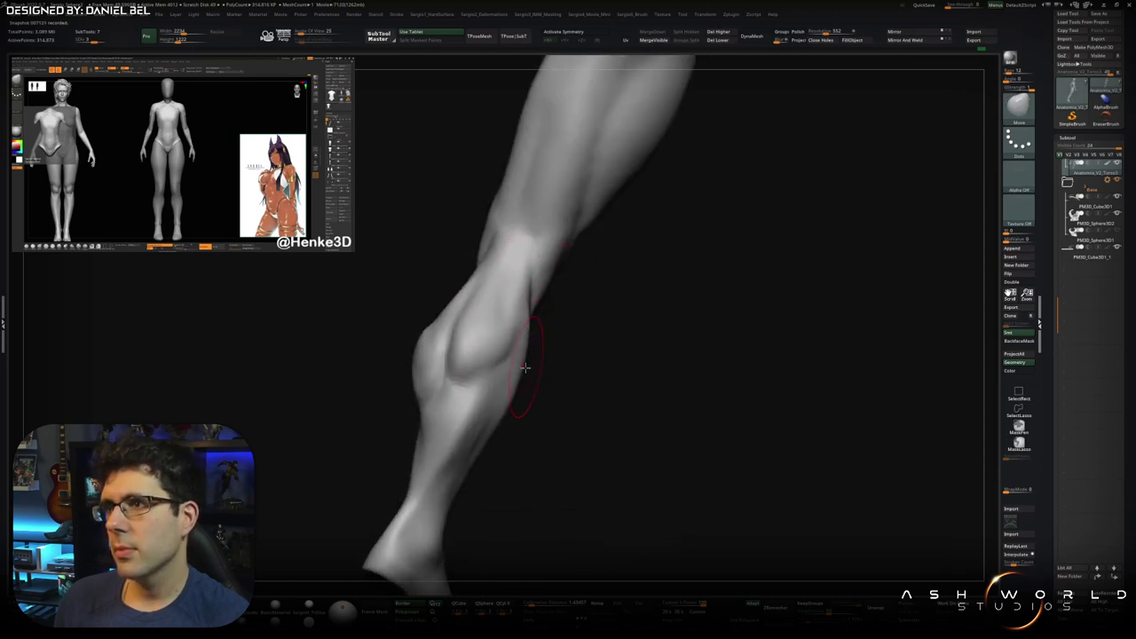
{"action": "right_click_drag", "start_coordinate": [513, 406], "coordinate": [474, 352]}
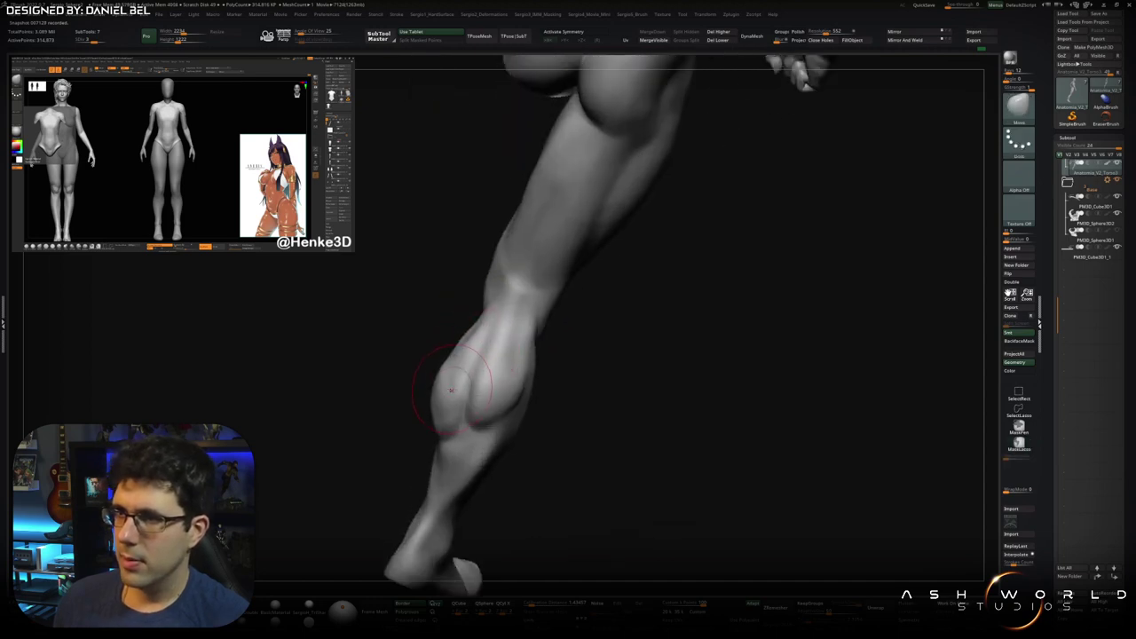
{"action": "right_click_drag", "start_coordinate": [452, 390], "coordinate": [531, 358]}
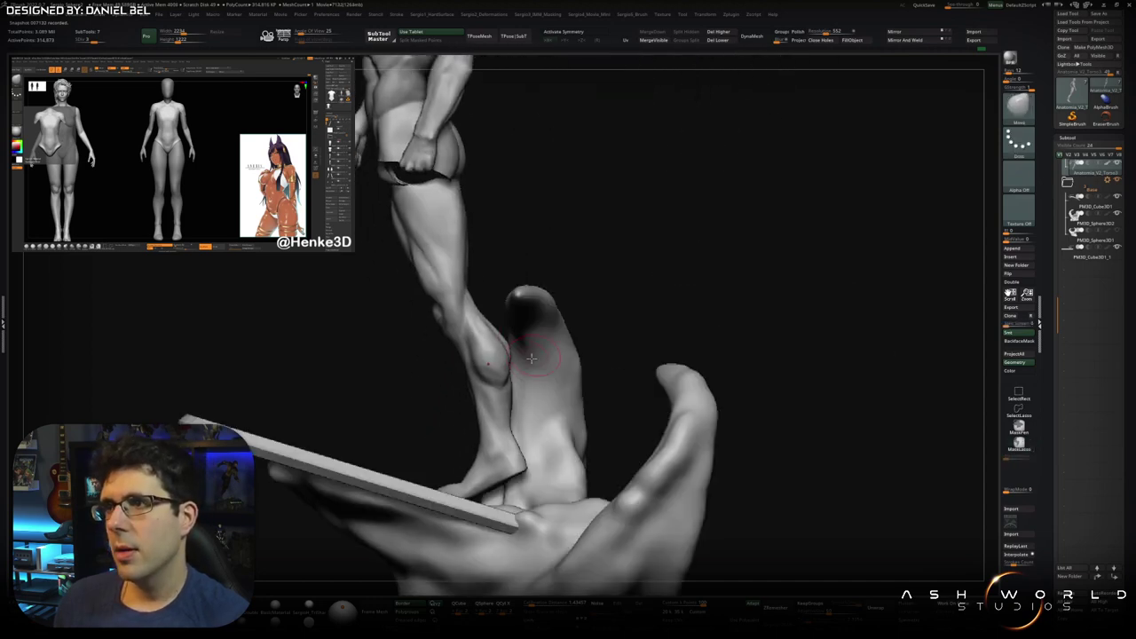
- Frame the torso and legs in side profile, then Ctrl+Shift-click the thigh polygroup to isolate it
{"action": "left_click", "coordinate": [517, 324], "text": "ctrl+shift"}
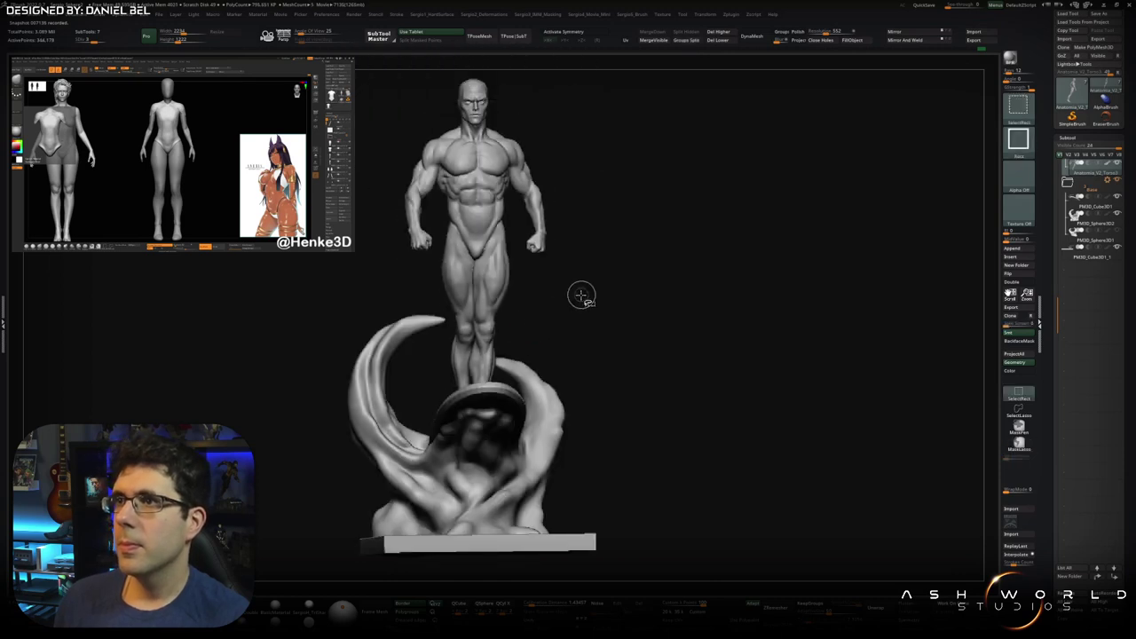
{"action": "mouse_move", "coordinate": [570, 317]}
{"action": "right_mouse_down", "text": "ctrl"}
{"action": "mouse_move", "coordinate": [504, 347]}
{"action": "mouse_move", "coordinate": [468, 306]}
{"action": "right_mouse_up", "text": "ctrl"}
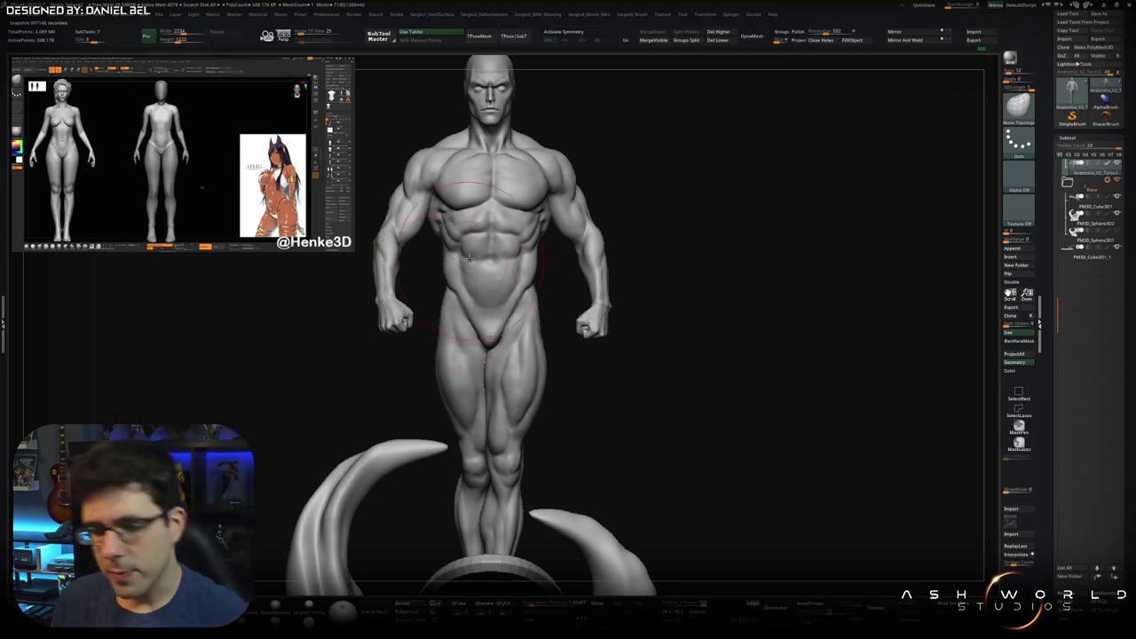
{"action": "mouse_move", "coordinate": [437, 293]}
{"action": "left_mouse_down"}
{"action": "mouse_move", "coordinate": [500, 350]}
{"action": "mouse_move", "coordinate": [532, 346]}
{"action": "mouse_move", "coordinate": [497, 293]}
{"action": "mouse_move", "coordinate": [456, 304]}
{"action": "left_mouse_up"}
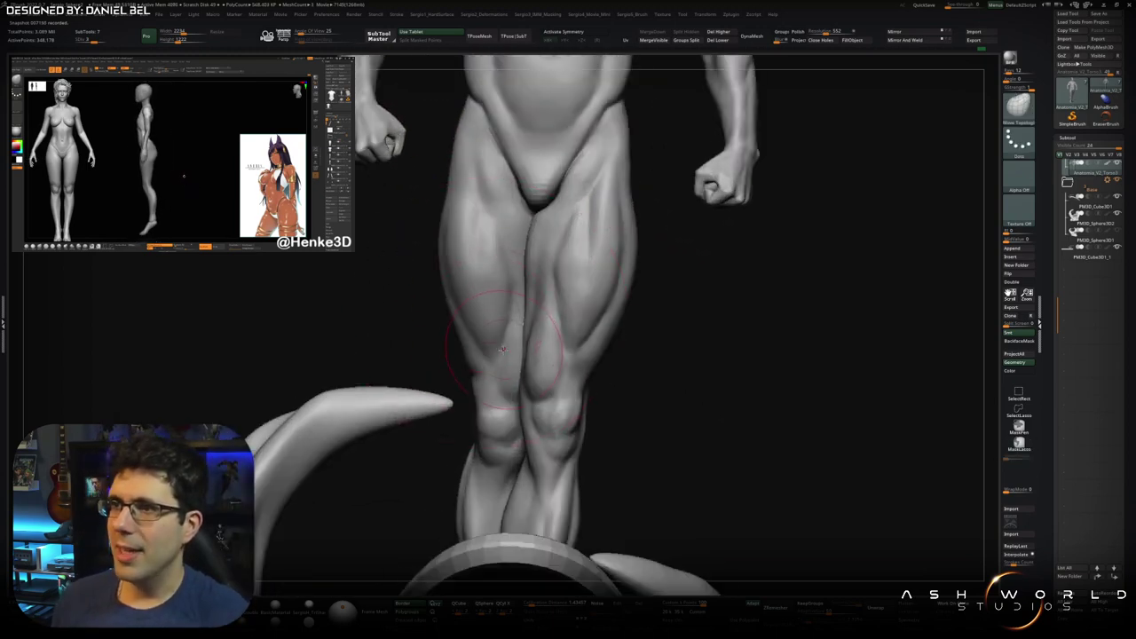
{"action": "left_click", "coordinate": [483, 342], "text": "ctrl+shift"}
{"action": "left_click", "coordinate": [479, 335], "text": "ctrl+shift"}
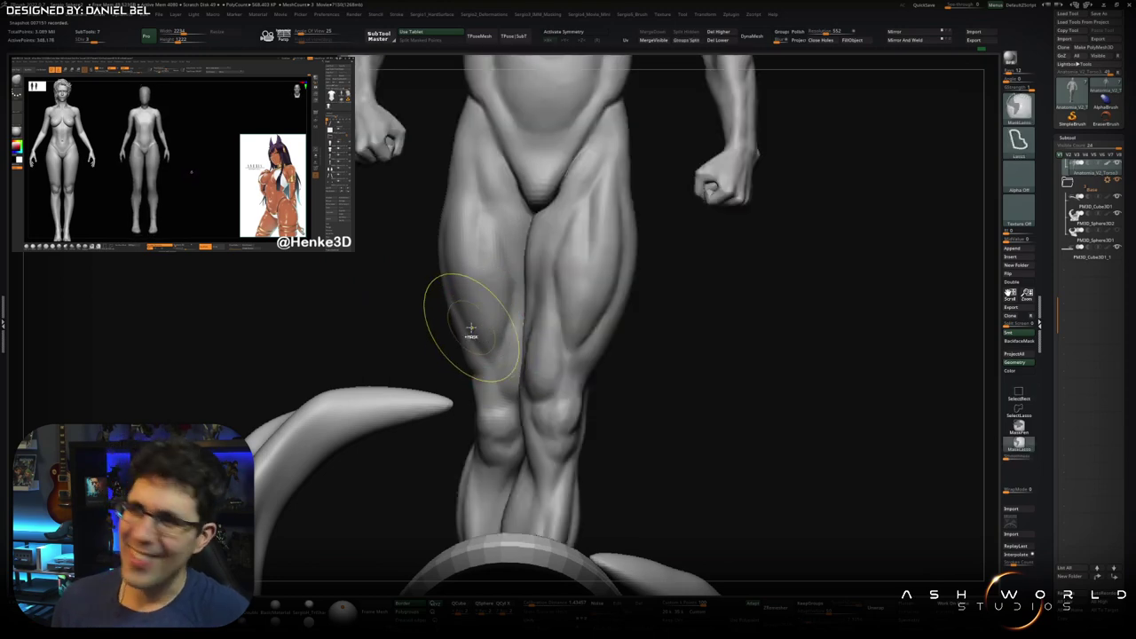
{"action": "left_click", "coordinate": [490, 359], "text": "ctrl+shift"}
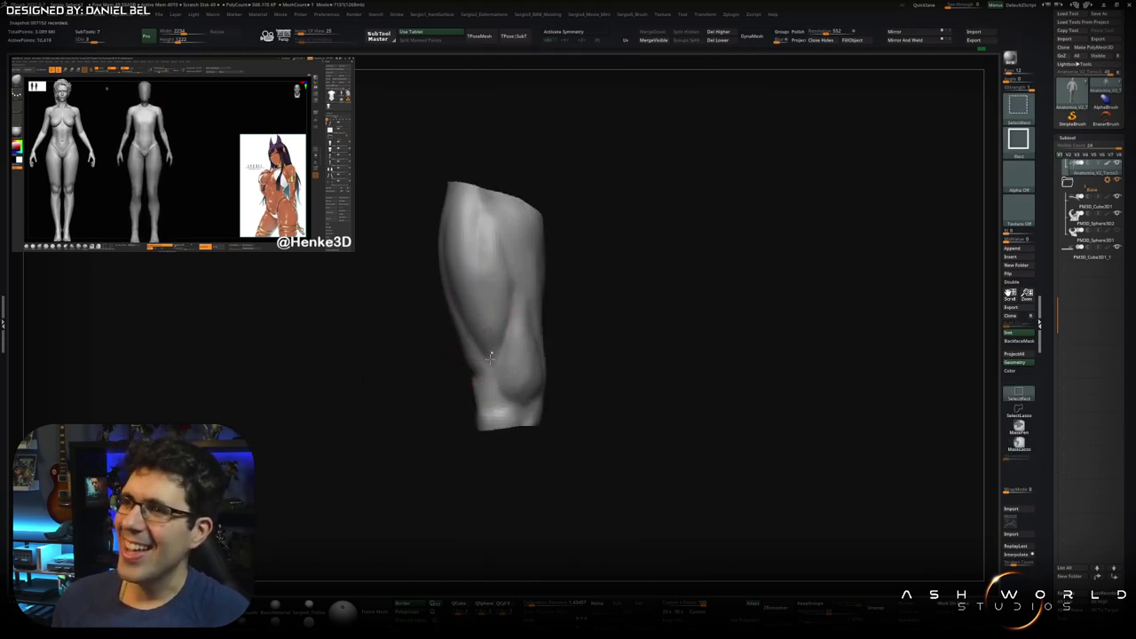
- Unhide the mesh and hide the rest so only the torso and one full leg show
{"action": "left_click", "coordinate": [486, 353], "text": "ctrl+shift"}
{"action": "mouse_move", "coordinate": [497, 276]}
{"action": "left_mouse_down", "text": "alt"}
{"action": "mouse_move", "coordinate": [496, 310]}
{"action": "mouse_move", "coordinate": [496, 222]}
{"action": "left_mouse_up", "text": "alt"}
{"action": "left_click", "coordinate": [523, 177], "text": "ctrl+shift"}
{"action": "left_click_drag", "start_coordinate": [453, 366], "coordinate": [463, 411], "text": "ctrl+shift"}
{"action": "mouse_move", "coordinate": [665, 399]}
{"action": "left_mouse_down", "text": "alt"}
{"action": "mouse_move", "coordinate": [665, 266]}
{"action": "mouse_move", "coordinate": [621, 284]}
{"action": "left_mouse_up", "text": "alt"}
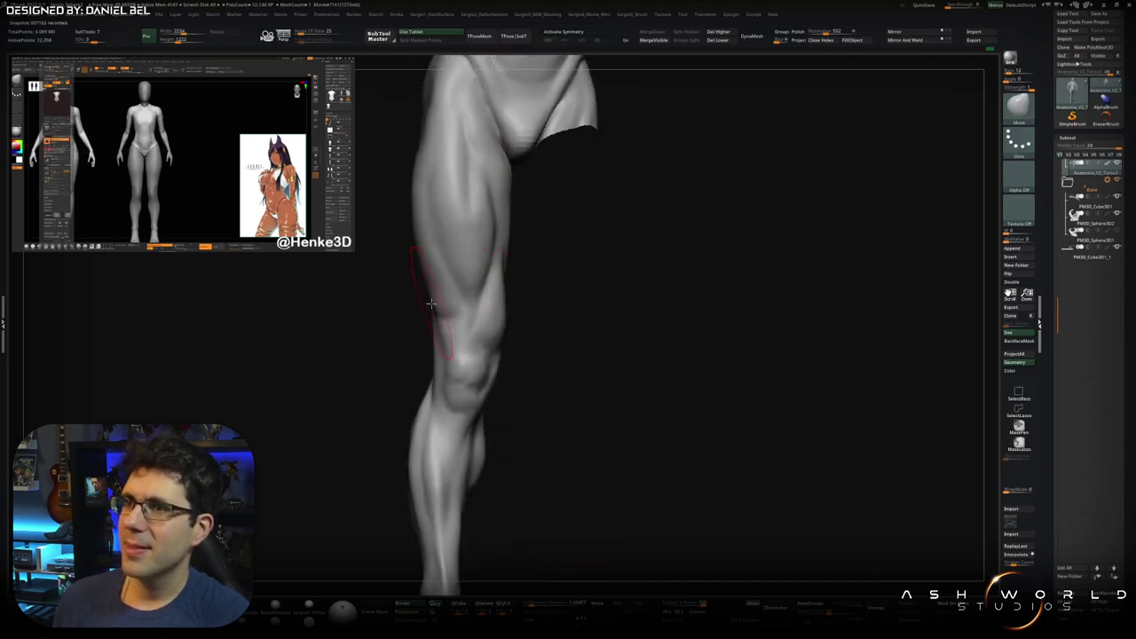
{"action": "left_click_drag", "start_coordinate": [448, 286], "coordinate": [456, 274]}
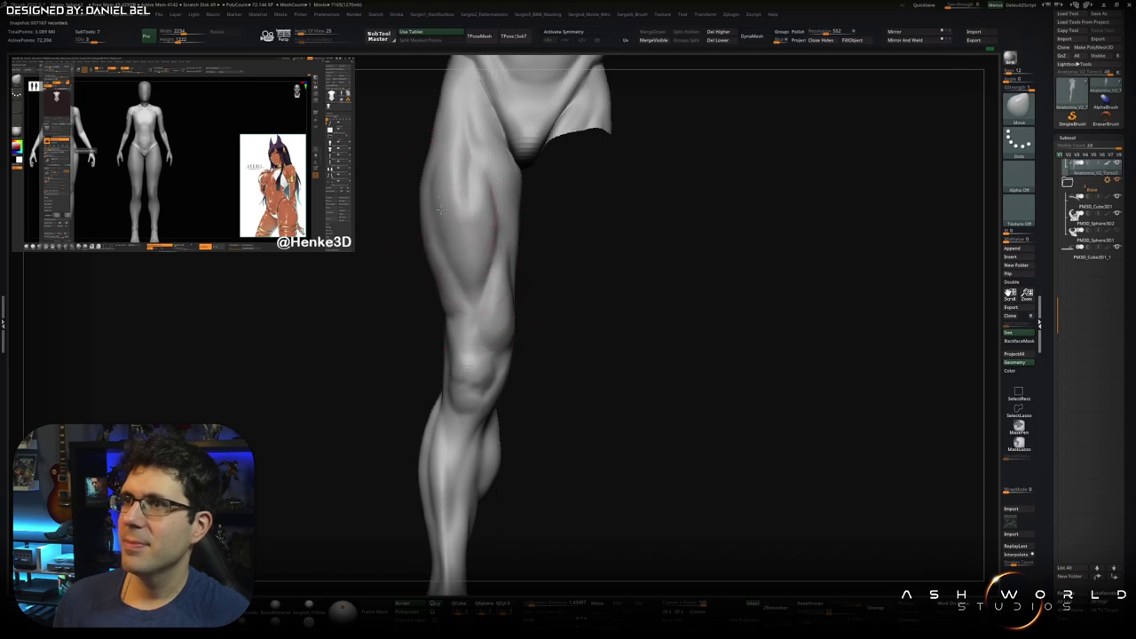
{"action": "mouse_move", "coordinate": [440, 170]}
{"action": "left_mouse_down"}
{"action": "mouse_move", "coordinate": [451, 295]}
{"action": "mouse_move", "coordinate": [488, 329]}
{"action": "left_mouse_up"}
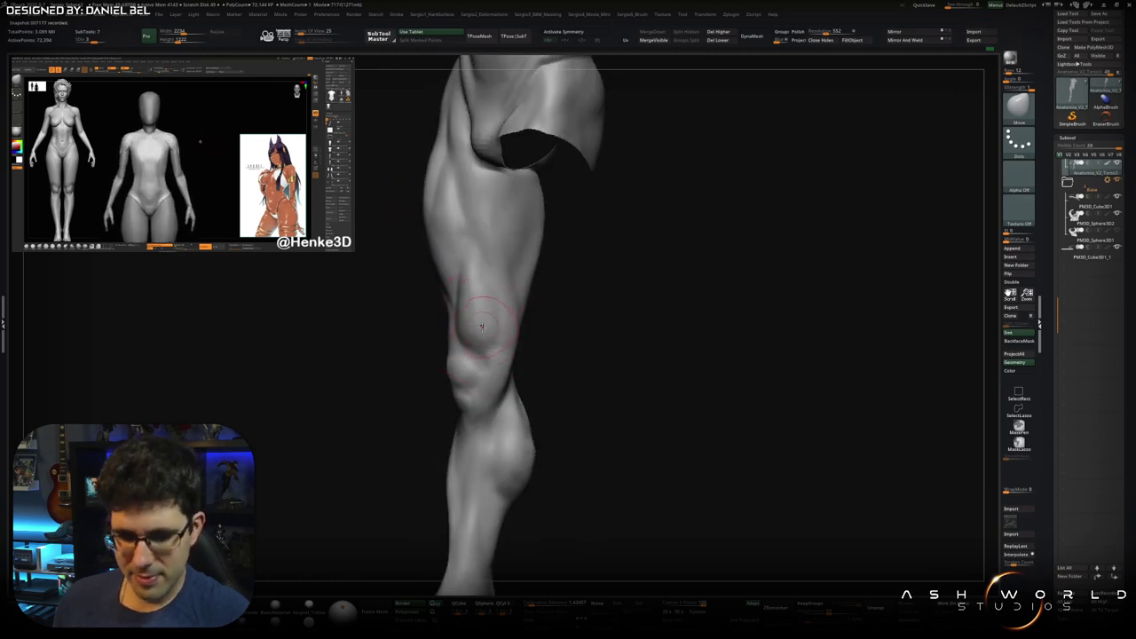
- Carve a groove along the inner thigh, build it up with Clay, and frame the torso and leg with F
{"action": "left_click_drag", "start_coordinate": [469, 311], "coordinate": [458, 364]}
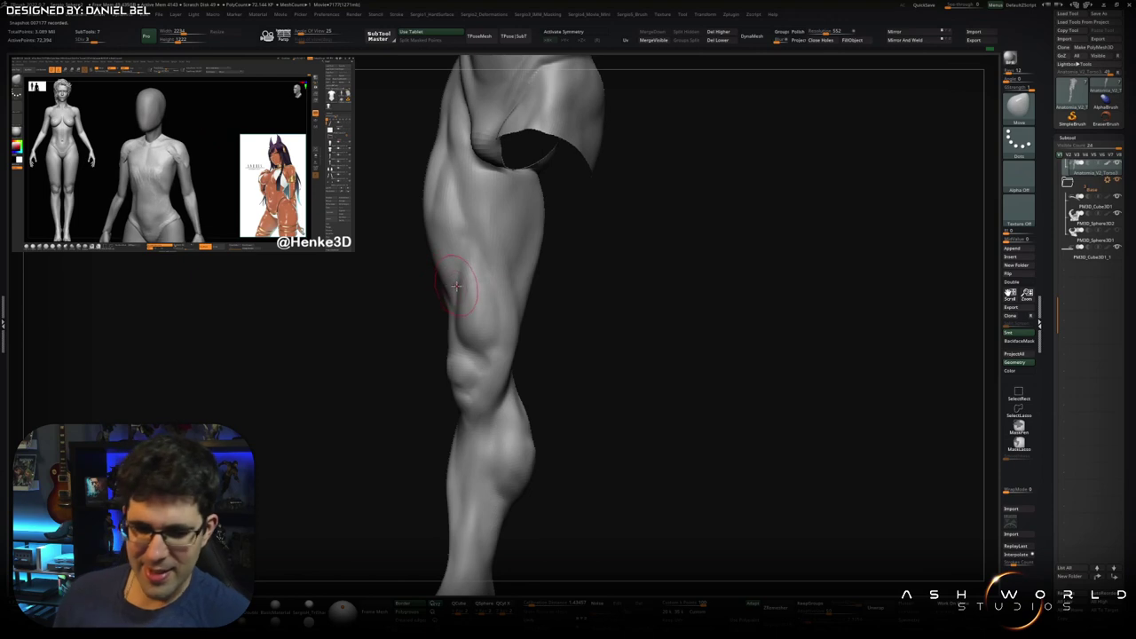
{"action": "left_click_drag", "start_coordinate": [456, 286], "coordinate": [473, 355]}
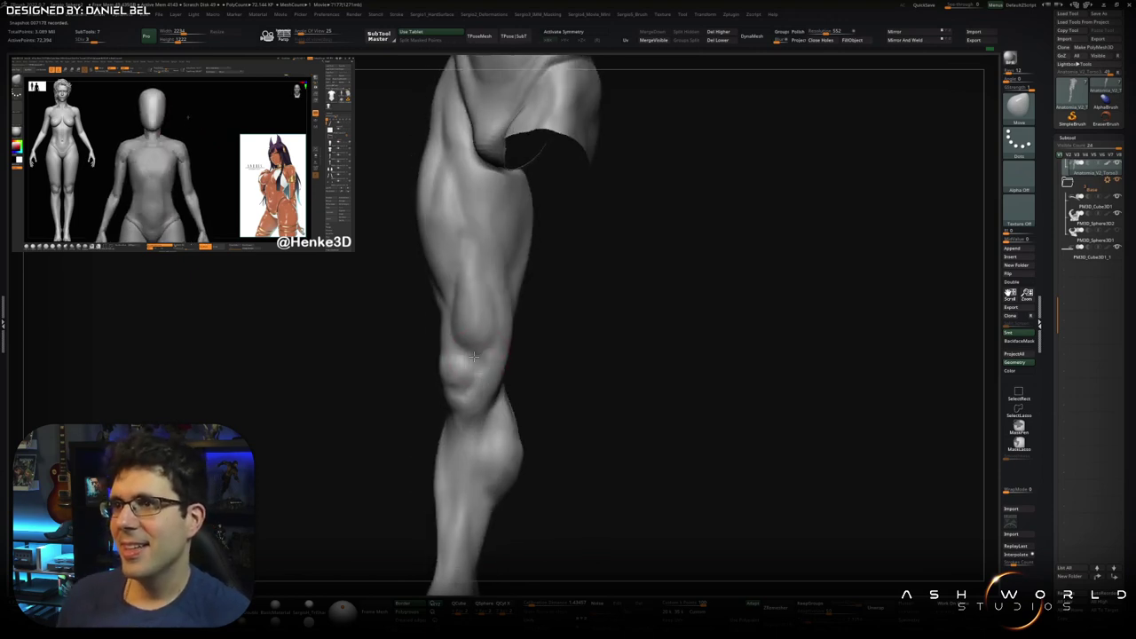
{"action": "key", "text": "b"}
{"action": "key", "text": "c"}
{"action": "key", "text": "l"}
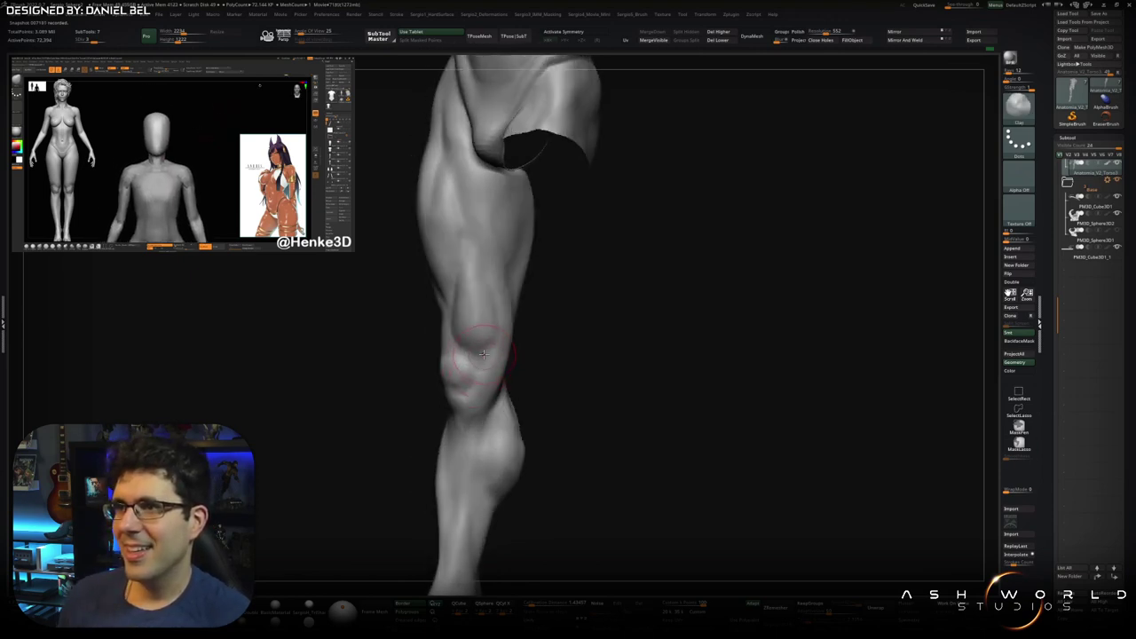
{"action": "left_click_drag", "start_coordinate": [471, 353], "coordinate": [448, 307]}
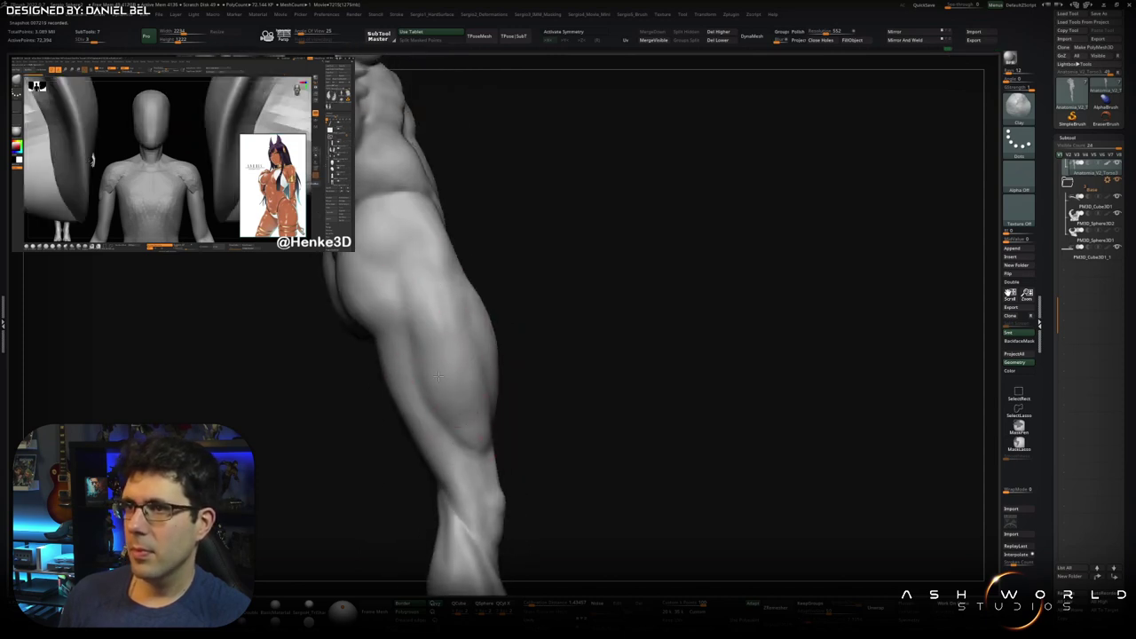
{"action": "mouse_move", "coordinate": [474, 410]}
{"action": "left_mouse_down"}
{"action": "mouse_move", "coordinate": [444, 341]}
{"action": "mouse_move", "coordinate": [452, 404]}
{"action": "left_mouse_up"}
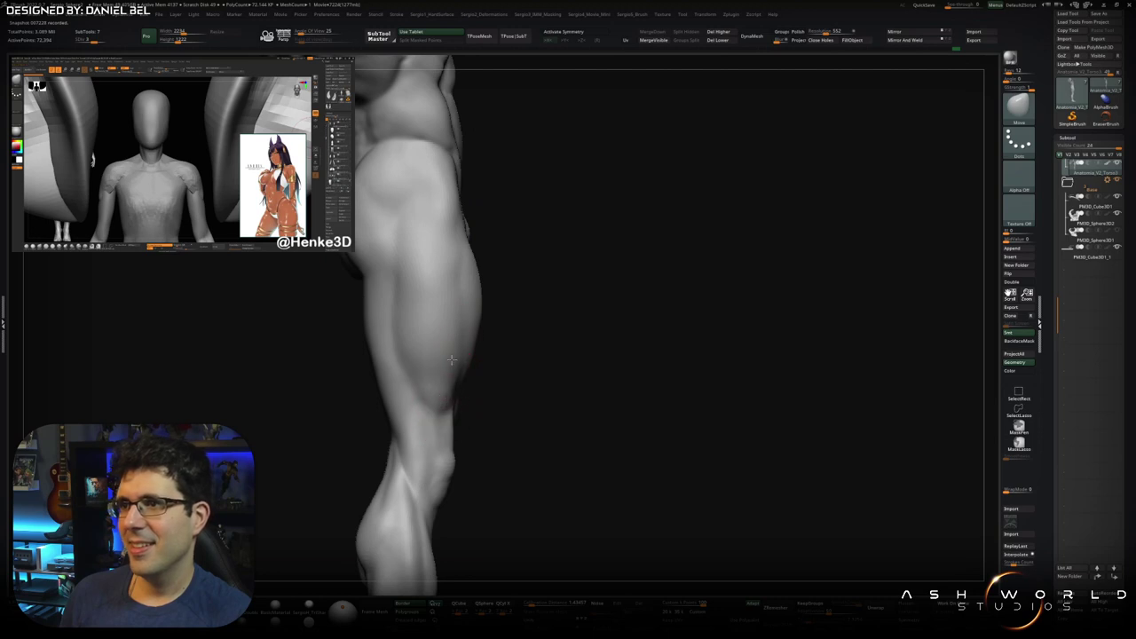
{"action": "left_click_drag", "start_coordinate": [452, 359], "coordinate": [418, 385]}
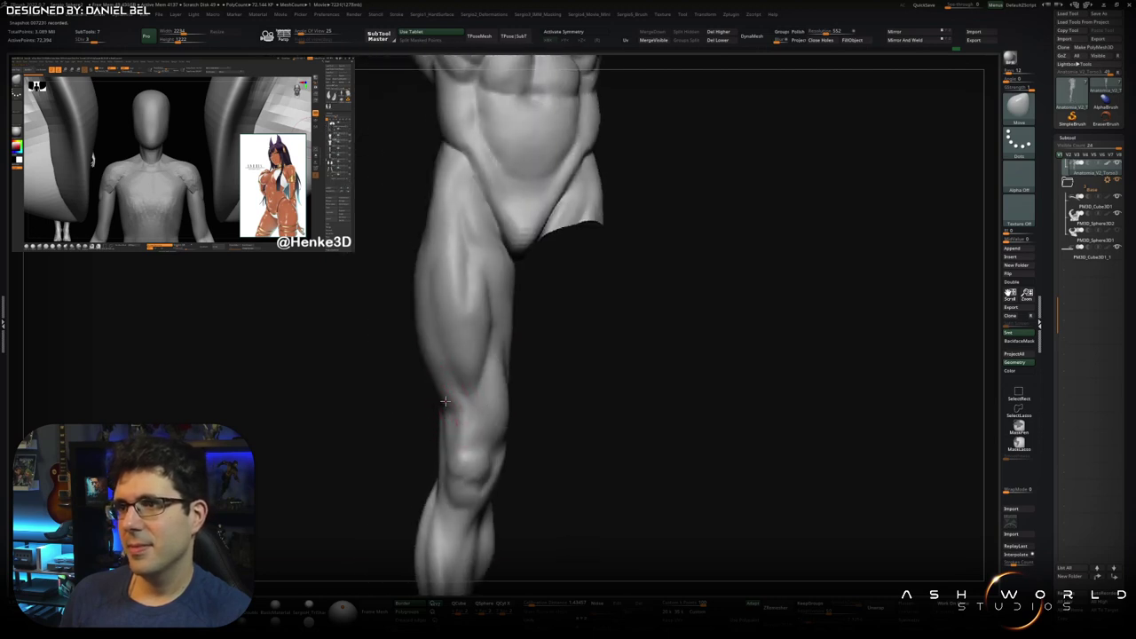
{"action": "key", "text": "f"}
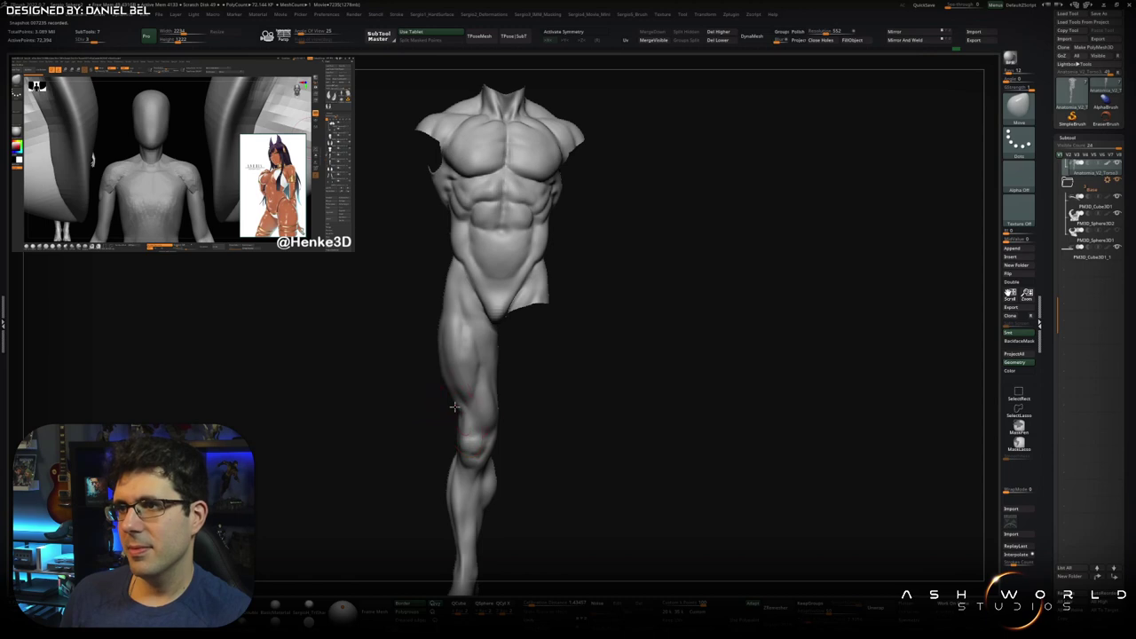
- Carve a DamStandard crease down the front of the thigh, then check it from the hip side
{"action": "left_click_drag", "start_coordinate": [453, 417], "coordinate": [441, 396]}
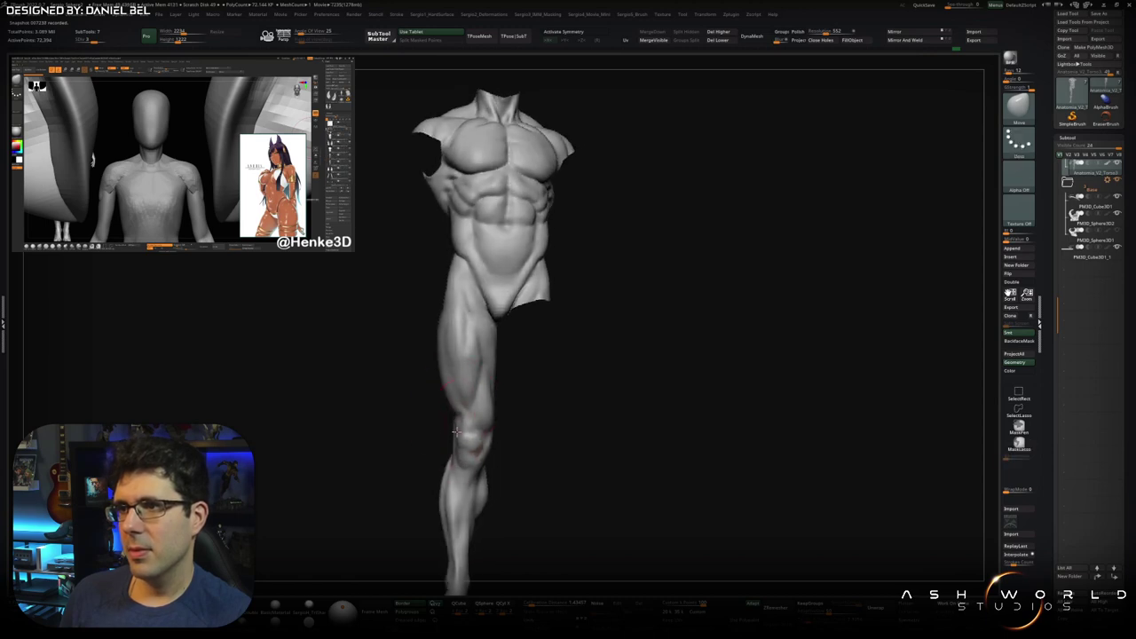
{"action": "mouse_move", "coordinate": [456, 450]}
{"action": "left_mouse_down"}
{"action": "mouse_move", "coordinate": [416, 391]}
{"action": "mouse_move", "coordinate": [494, 378]}
{"action": "mouse_move", "coordinate": [427, 446]}
{"action": "mouse_move", "coordinate": [436, 404]}
{"action": "mouse_move", "coordinate": [444, 418]}
{"action": "mouse_move", "coordinate": [431, 424]}
{"action": "mouse_move", "coordinate": [406, 368]}
{"action": "left_mouse_up"}
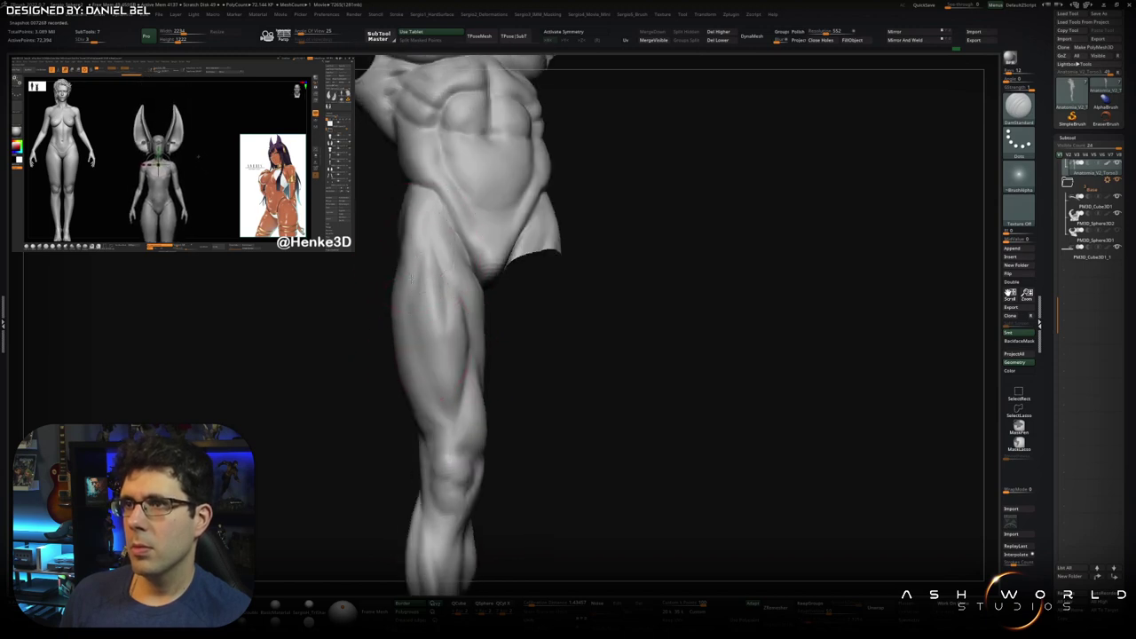
{"action": "key", "text": "ctrl"}
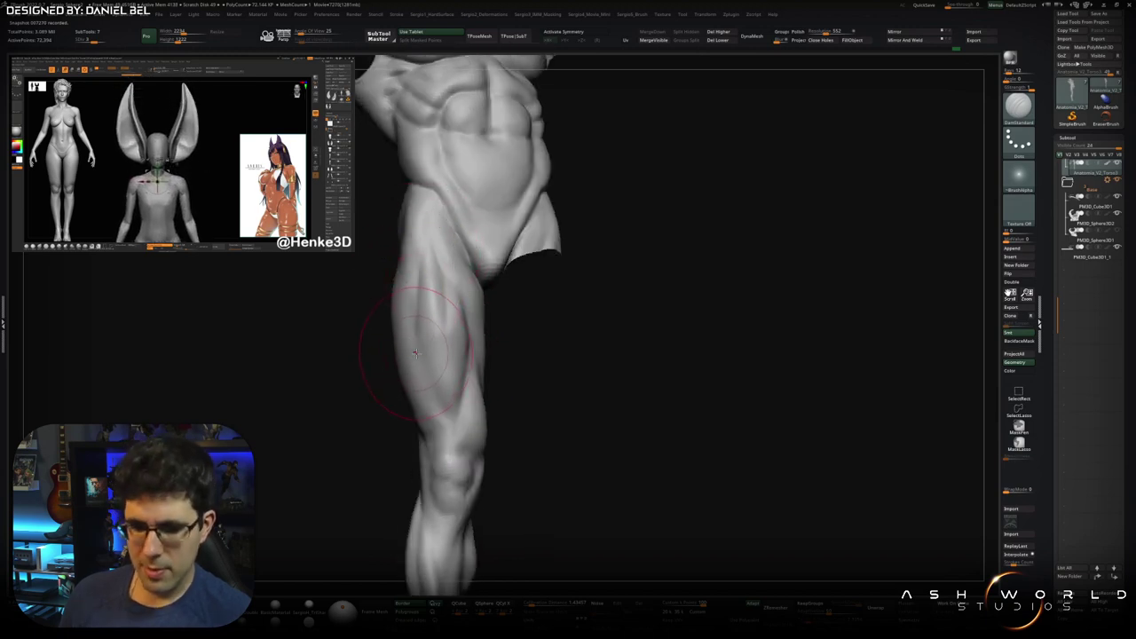
{"action": "left_click_drag", "start_coordinate": [433, 259], "coordinate": [446, 442]}
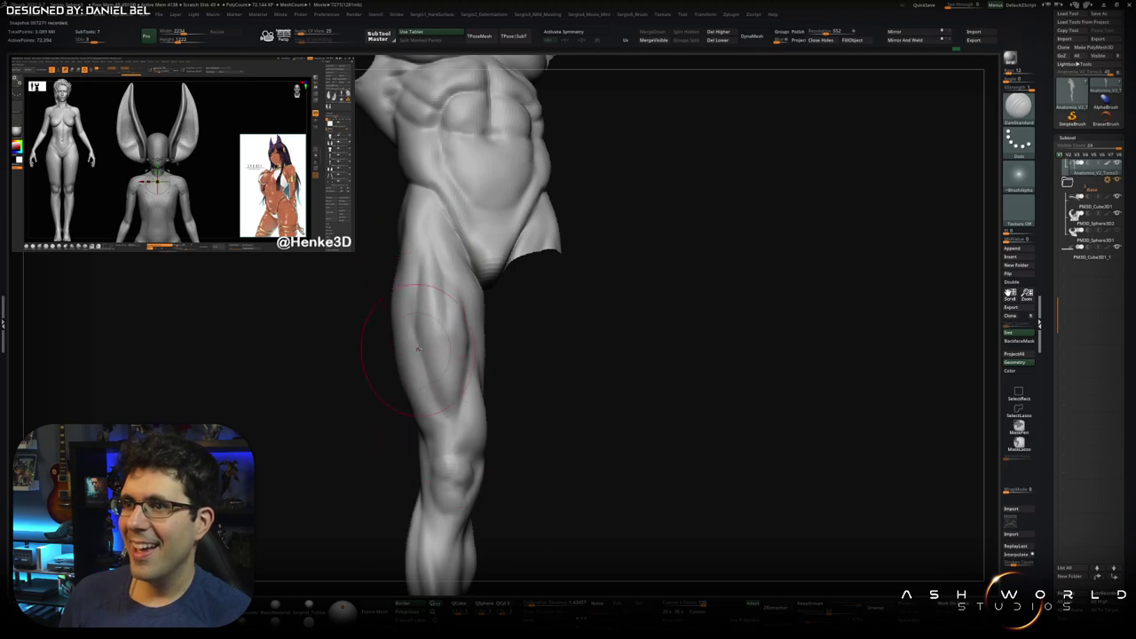
{"action": "left_click_drag", "start_coordinate": [533, 417], "coordinate": [497, 391]}
{"action": "mouse_move", "coordinate": [470, 348]}
{"action": "left_mouse_down"}
{"action": "mouse_move", "coordinate": [460, 377]}
{"action": "mouse_move", "coordinate": [475, 349]}
{"action": "left_mouse_up"}
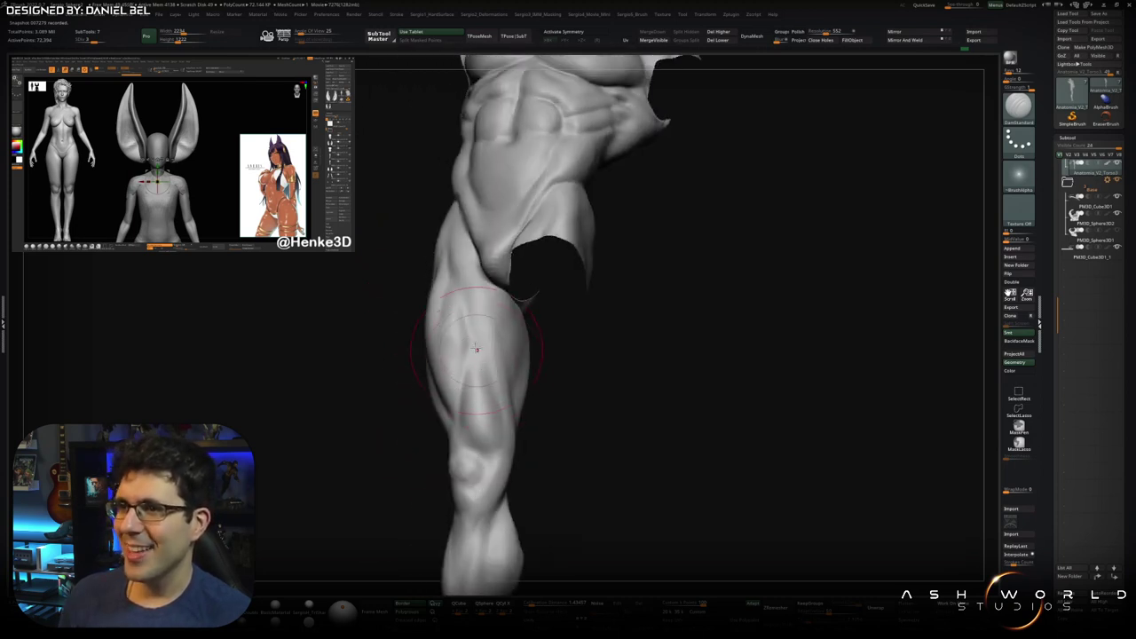
{"action": "mouse_move", "coordinate": [495, 402]}
{"action": "left_mouse_down"}
{"action": "mouse_move", "coordinate": [483, 458]}
{"action": "mouse_move", "coordinate": [499, 446]}
{"action": "mouse_move", "coordinate": [520, 454]}
{"action": "mouse_move", "coordinate": [499, 449]}
{"action": "left_mouse_up"}
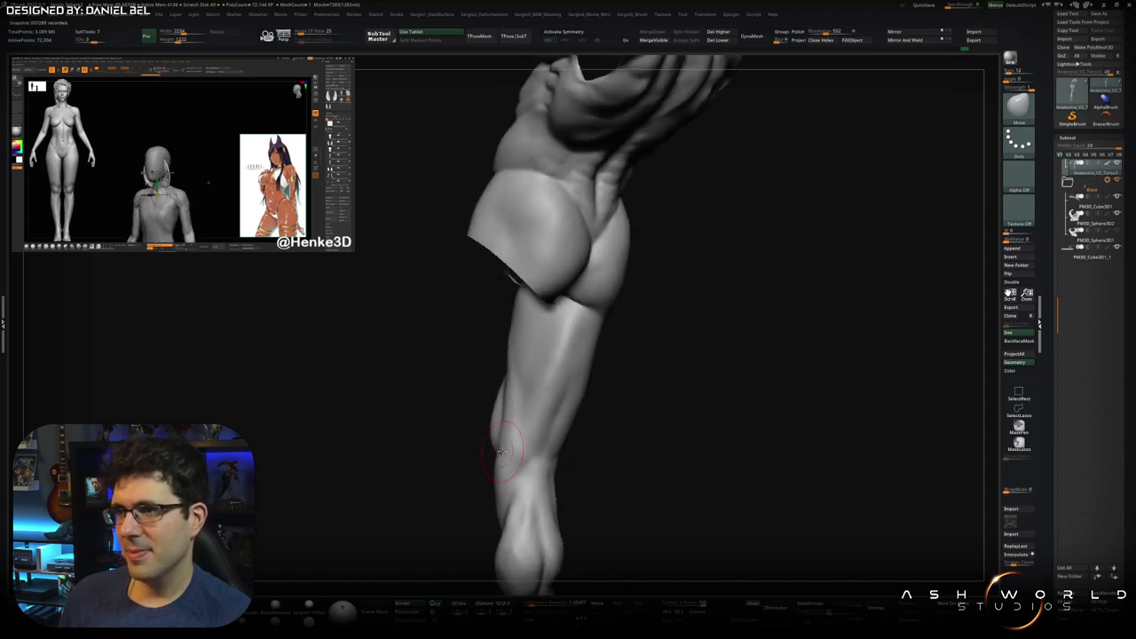
- Inspect the torso and thigh from frontal and side views to assess the leg muscles
{"action": "mouse_move", "coordinate": [501, 420]}
{"action": "left_mouse_down"}
{"action": "mouse_move", "coordinate": [545, 435]}
{"action": "mouse_move", "coordinate": [503, 417]}
{"action": "left_mouse_up"}
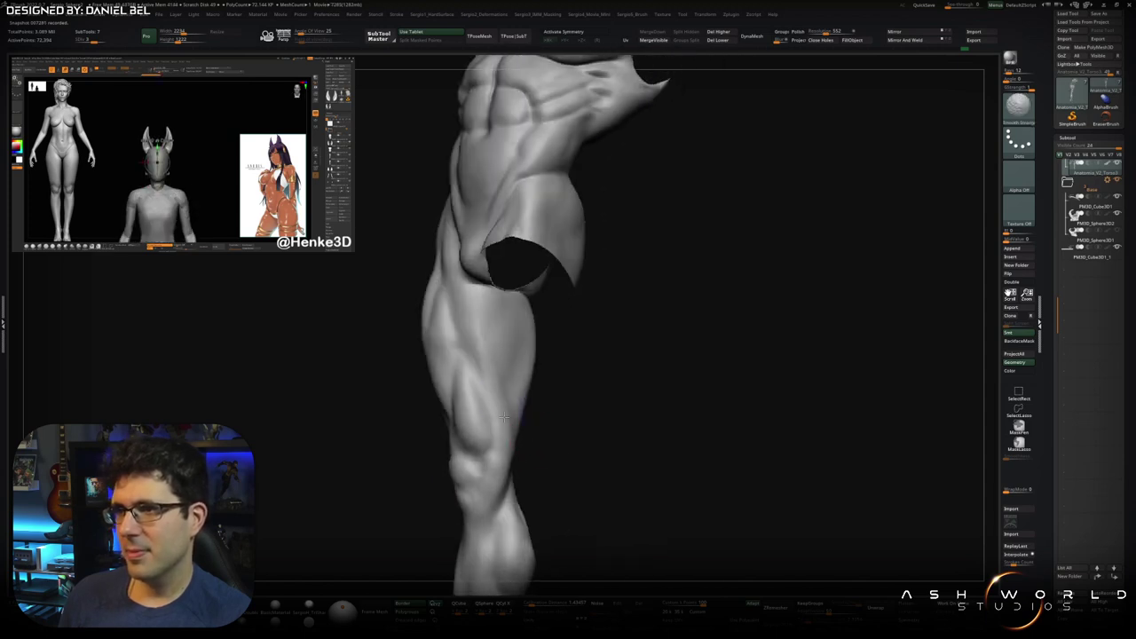
{"action": "left_click_drag", "start_coordinate": [505, 463], "coordinate": [497, 470]}
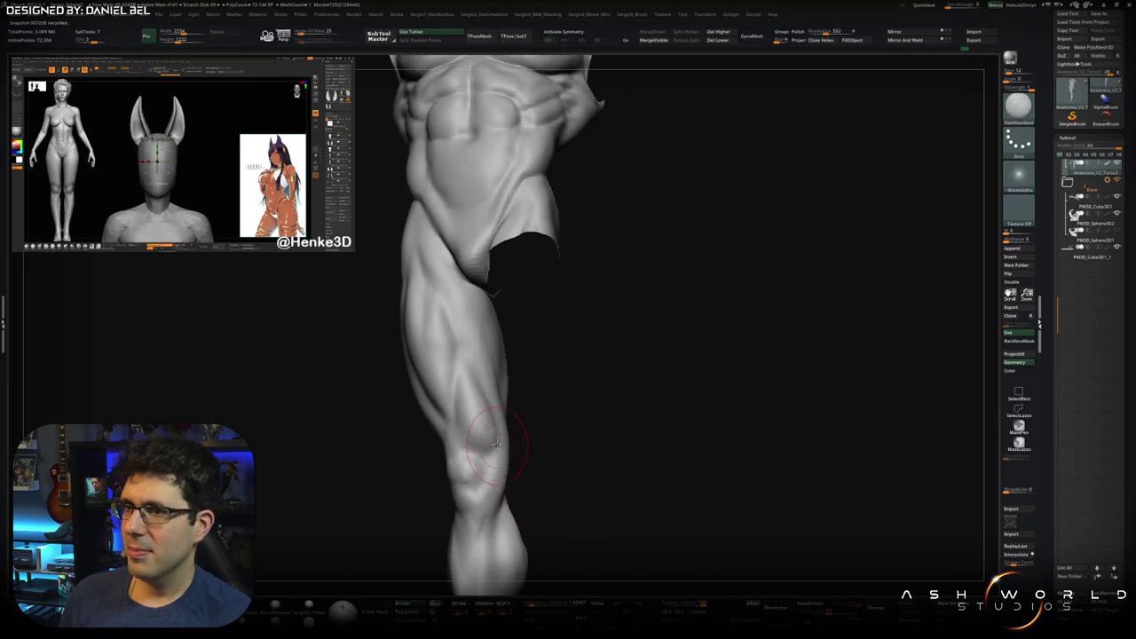
{"action": "mouse_move", "coordinate": [483, 480]}
{"action": "left_mouse_down"}
{"action": "mouse_move", "coordinate": [507, 467]}
{"action": "mouse_move", "coordinate": [434, 475]}
{"action": "mouse_move", "coordinate": [453, 397]}
{"action": "left_mouse_up"}
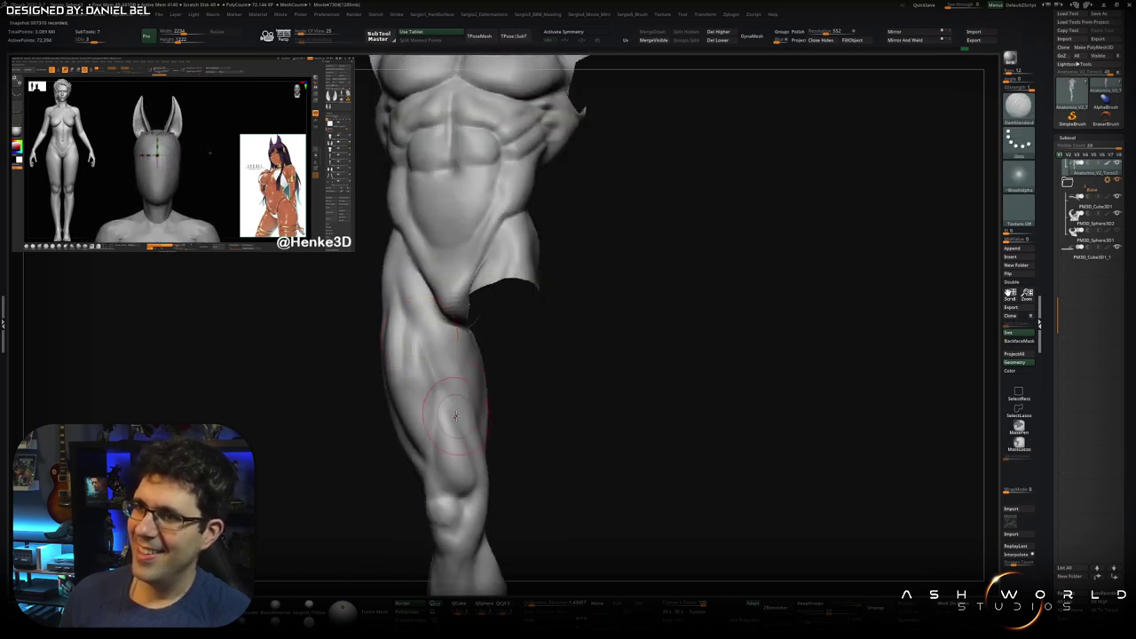
{"action": "left_click_drag", "start_coordinate": [419, 330], "coordinate": [443, 397]}
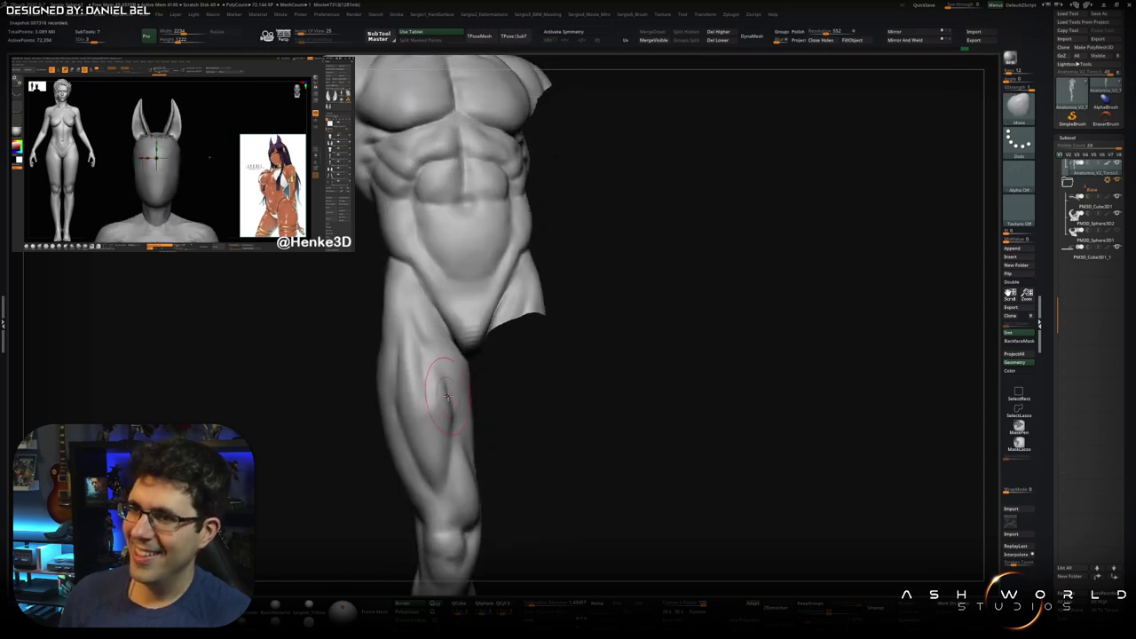
{"action": "mouse_move", "coordinate": [424, 392]}
{"action": "left_mouse_down"}
{"action": "mouse_move", "coordinate": [441, 360]}
{"action": "mouse_move", "coordinate": [408, 357]}
{"action": "left_mouse_up"}
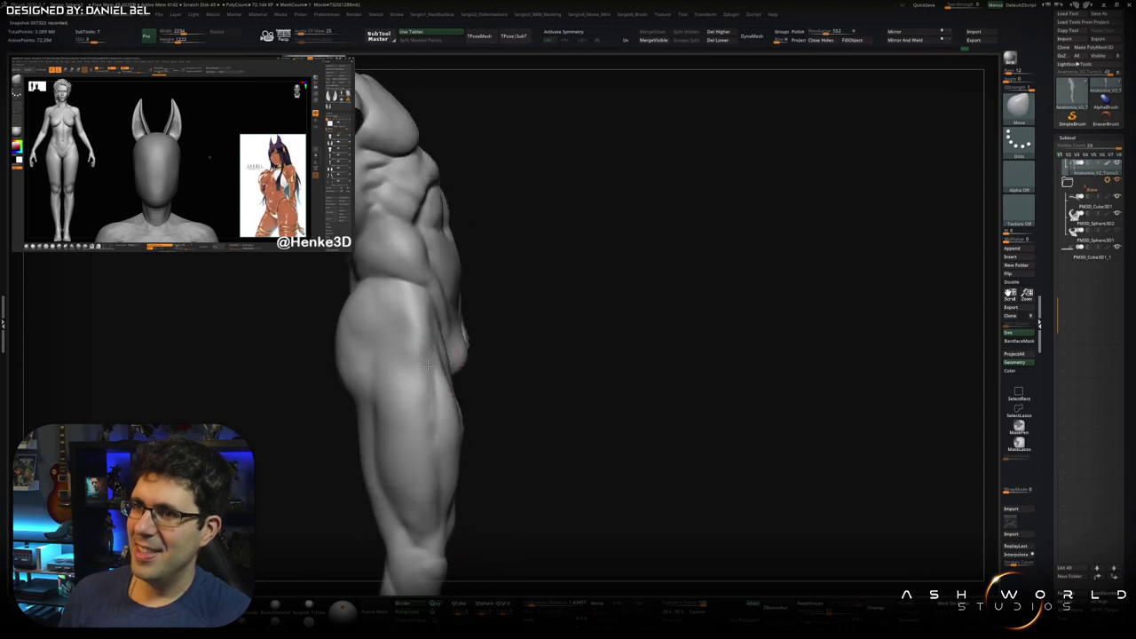
{"action": "key", "text": "b"}
{"action": "key", "text": "c"}
{"action": "key", "text": "b"}
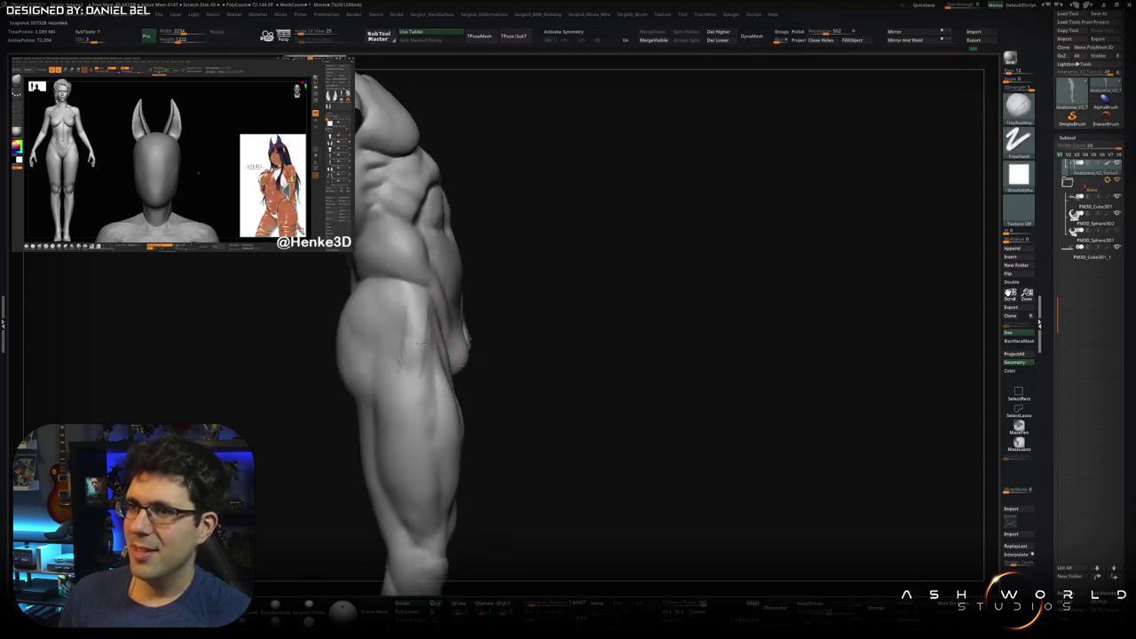
- Build up the thigh and hip muscles with ClayBuildup from front, side and rear views
{"action": "mouse_move", "coordinate": [414, 301]}
{"action": "left_mouse_down"}
{"action": "mouse_move", "coordinate": [422, 369]}
{"action": "mouse_move", "coordinate": [406, 377]}
{"action": "left_mouse_up"}
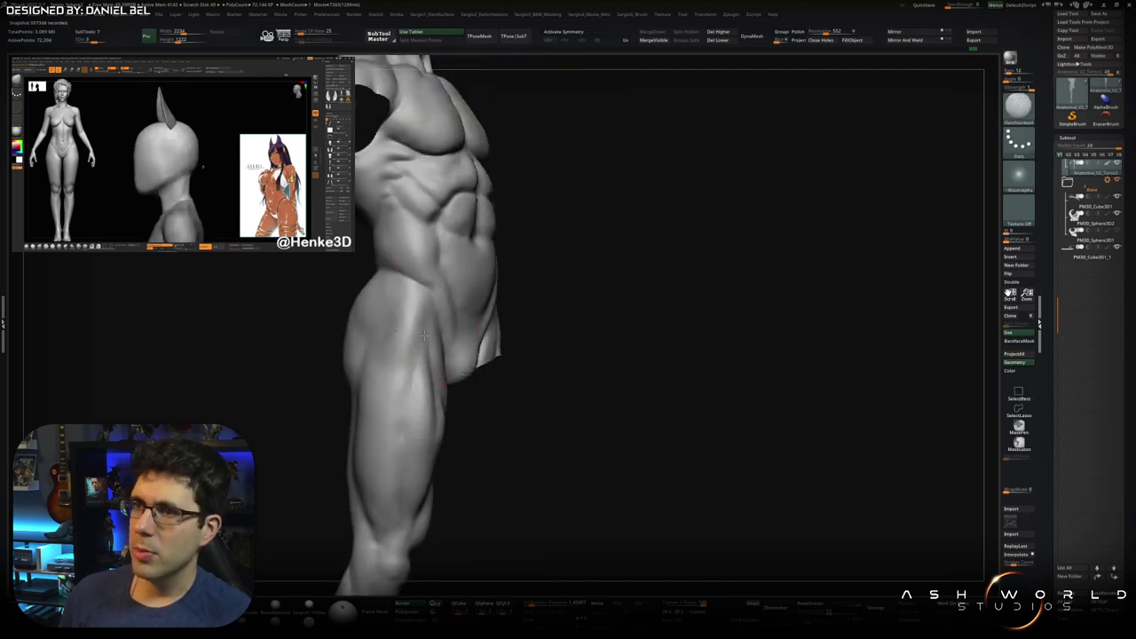
{"action": "mouse_move", "coordinate": [423, 334]}
{"action": "left_mouse_down"}
{"action": "mouse_move", "coordinate": [381, 394]}
{"action": "mouse_move", "coordinate": [381, 375]}
{"action": "mouse_move", "coordinate": [391, 406]}
{"action": "left_mouse_up"}
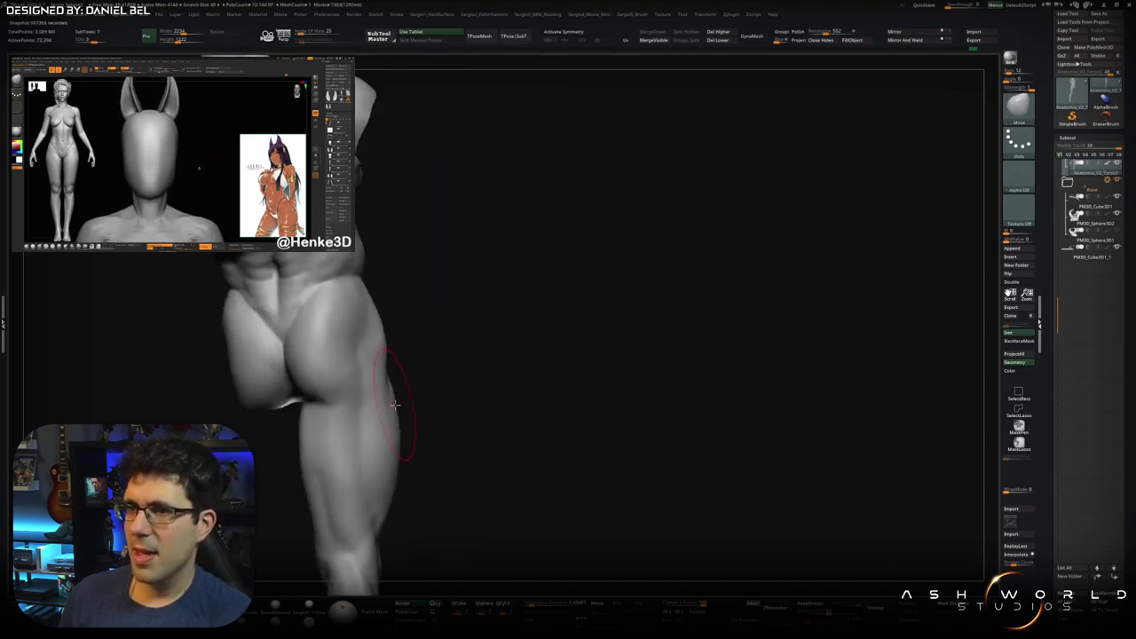
{"action": "mouse_move", "coordinate": [395, 471]}
{"action": "left_mouse_down"}
{"action": "mouse_move", "coordinate": [381, 417]}
{"action": "mouse_move", "coordinate": [413, 381]}
{"action": "left_mouse_up"}
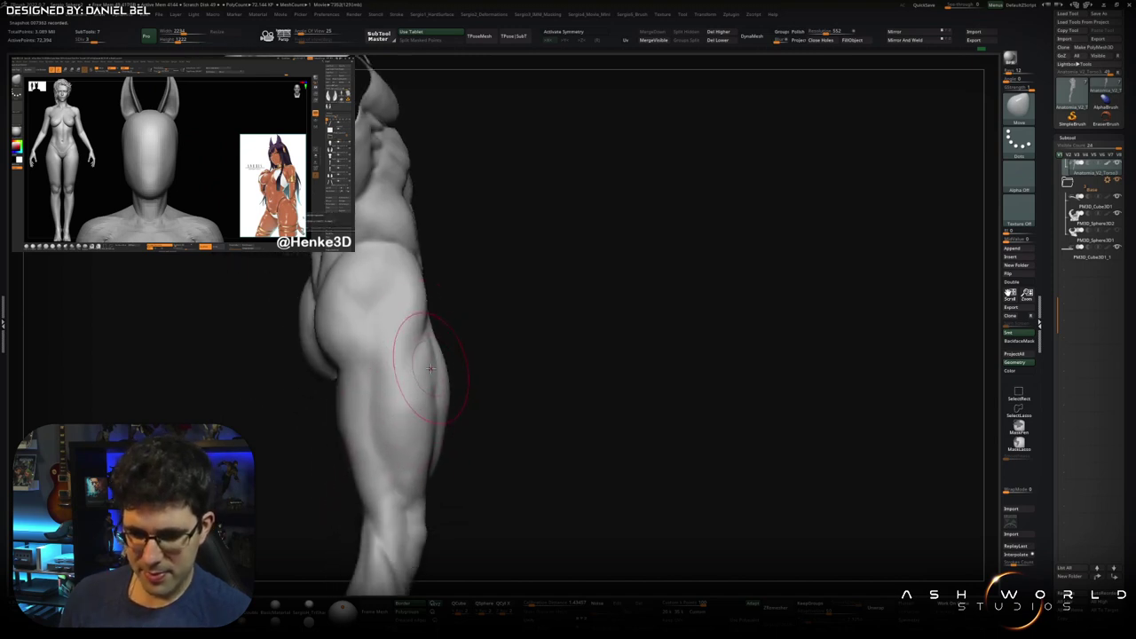
{"action": "mouse_move", "coordinate": [415, 371]}
{"action": "left_mouse_down"}
{"action": "mouse_move", "coordinate": [368, 378]}
{"action": "mouse_move", "coordinate": [448, 415]}
{"action": "left_mouse_up"}
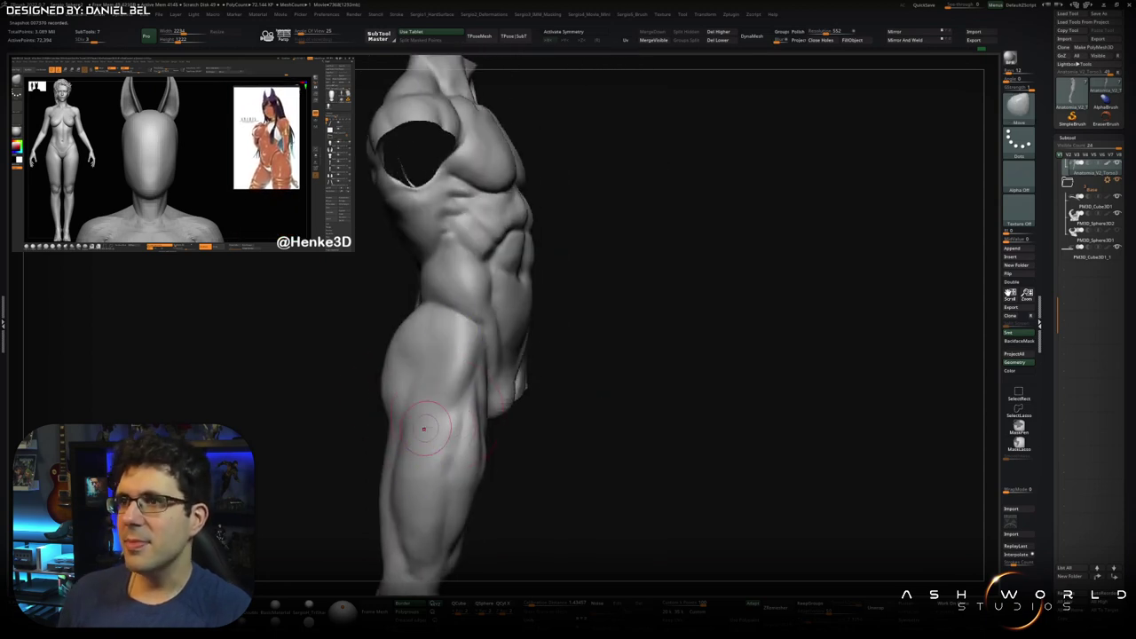
{"action": "left_click_drag", "start_coordinate": [421, 429], "coordinate": [435, 402]}
{"action": "mouse_move", "coordinate": [411, 352]}
{"action": "right_mouse_down"}
{"action": "mouse_move", "coordinate": [452, 436]}
{"action": "mouse_move", "coordinate": [457, 346]}
{"action": "right_mouse_up"}
- Smooth the calf surface, then review the whole leg from back, side and front
{"action": "mouse_move", "coordinate": [415, 434]}
{"action": "right_mouse_down", "text": "alt"}
{"action": "mouse_move", "coordinate": [417, 372]}
{"action": "mouse_move", "coordinate": [462, 437]}
{"action": "right_mouse_up", "text": "alt"}
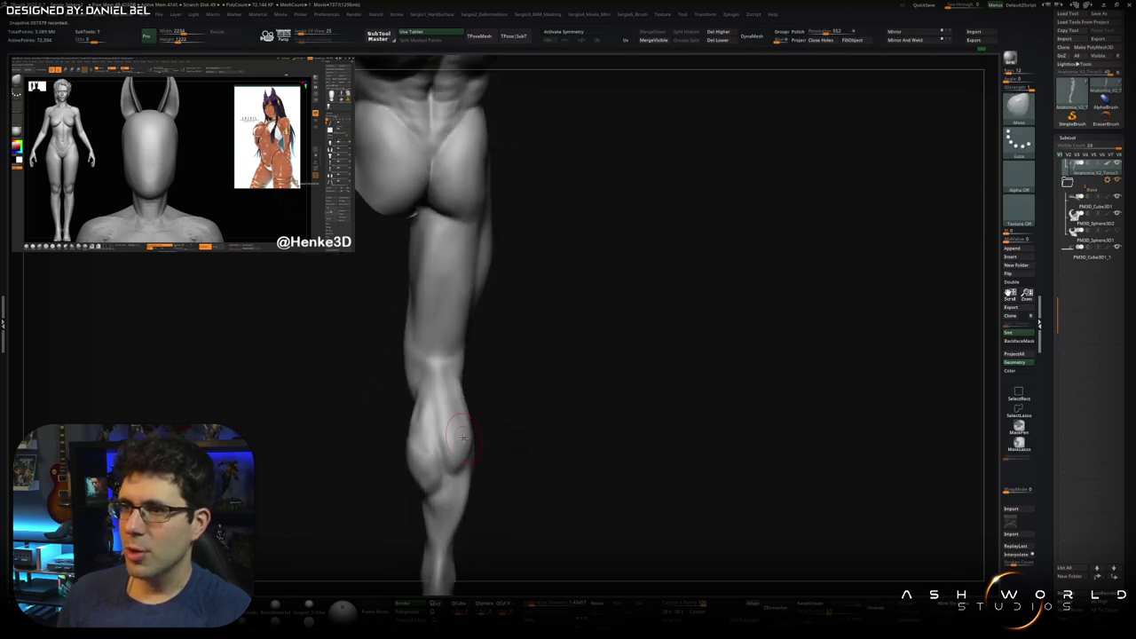
{"action": "left_click_drag", "start_coordinate": [432, 459], "coordinate": [413, 456], "text": "shift"}
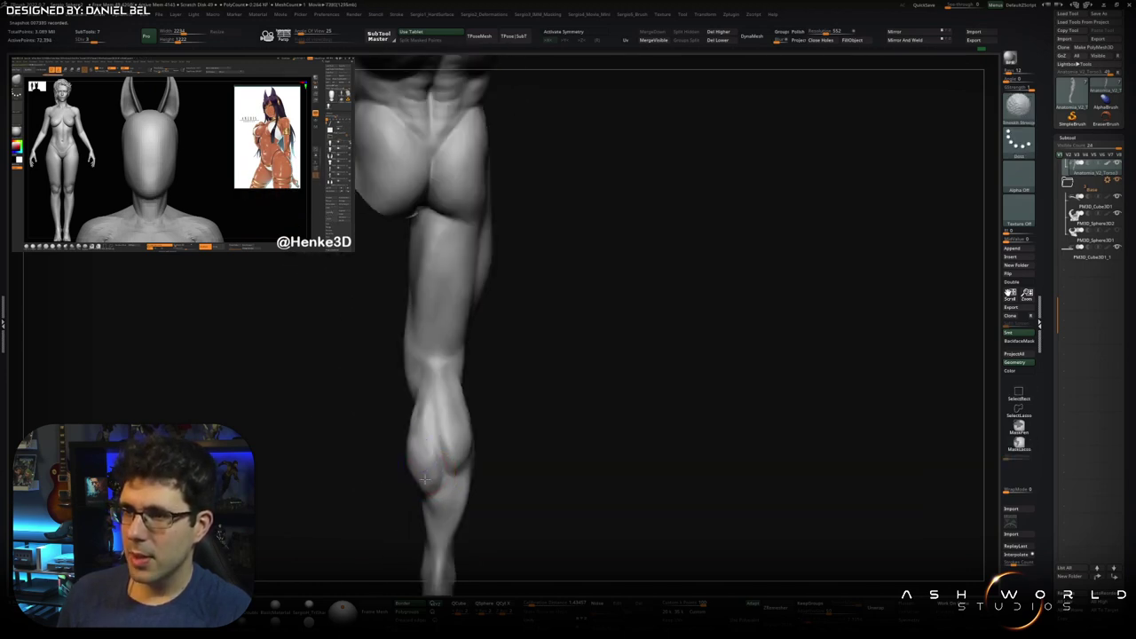
{"action": "right_click_drag", "start_coordinate": [430, 451], "coordinate": [449, 428]}
{"action": "right_click_drag", "start_coordinate": [467, 477], "coordinate": [441, 360]}
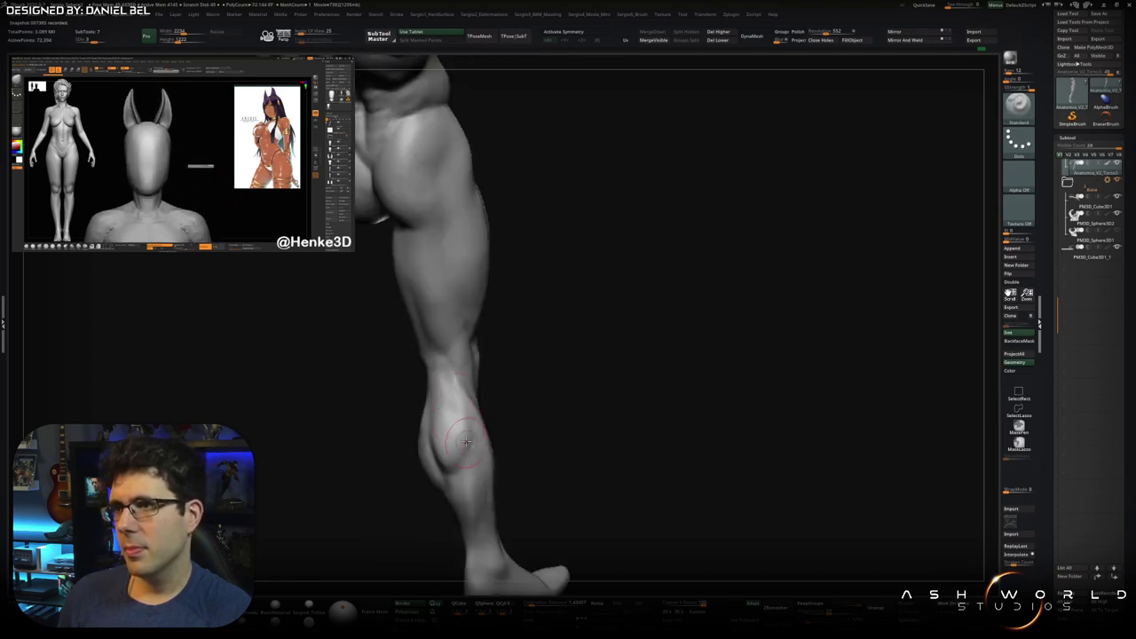
{"action": "right_click_drag", "start_coordinate": [430, 354], "coordinate": [429, 391]}
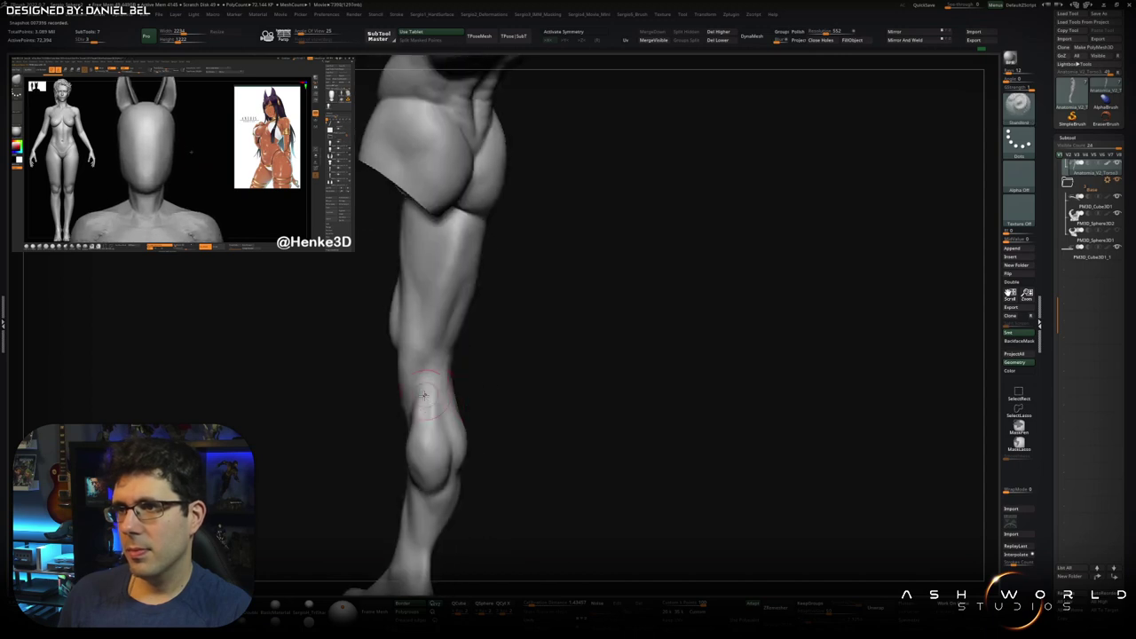
{"action": "right_click_drag", "start_coordinate": [426, 456], "coordinate": [413, 432]}
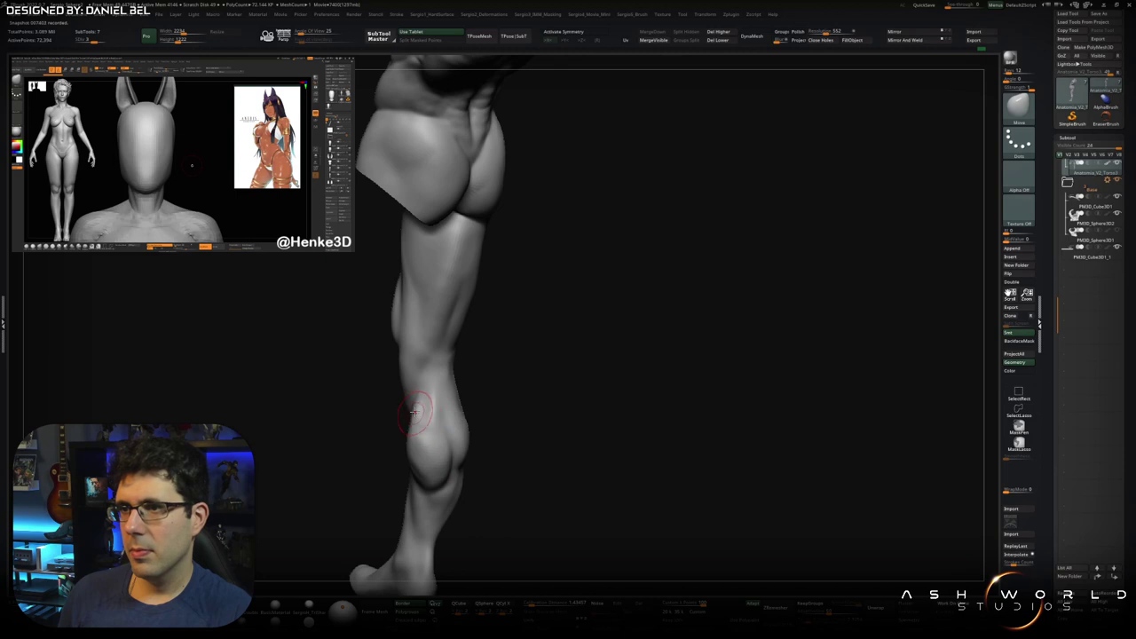
{"action": "mouse_move", "coordinate": [415, 410]}
{"action": "right_mouse_down"}
{"action": "mouse_move", "coordinate": [427, 475]}
{"action": "mouse_move", "coordinate": [413, 470]}
{"action": "mouse_move", "coordinate": [461, 430]}
{"action": "mouse_move", "coordinate": [455, 461]}
{"action": "right_mouse_up"}
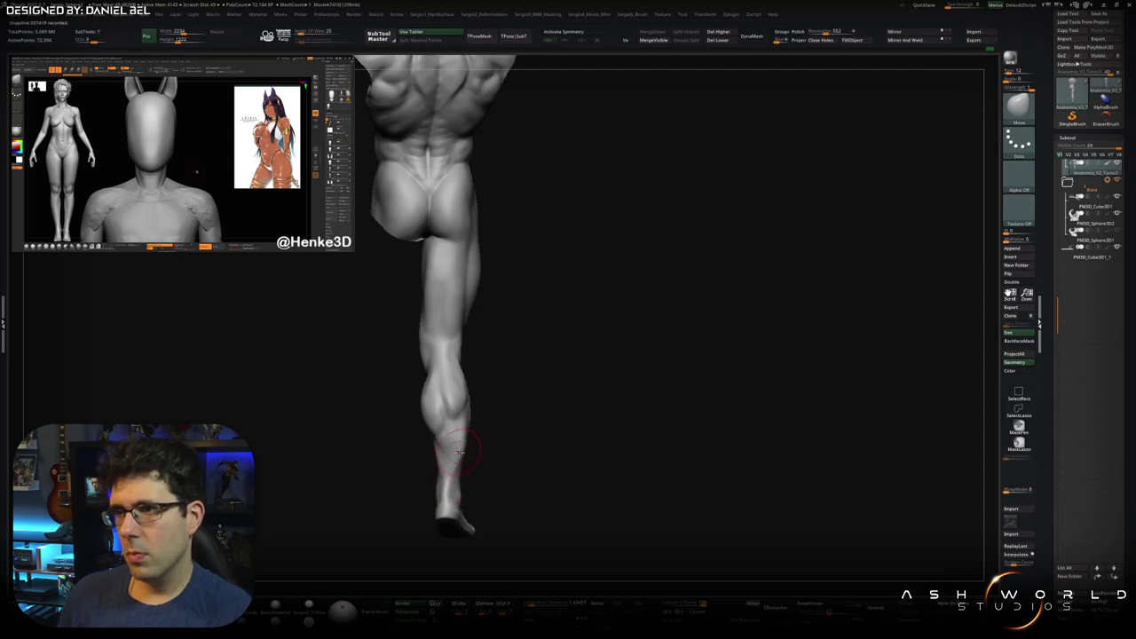
{"action": "mouse_move", "coordinate": [457, 449]}
{"action": "right_mouse_down"}
{"action": "mouse_move", "coordinate": [406, 438]}
{"action": "mouse_move", "coordinate": [462, 440]}
{"action": "right_mouse_up"}
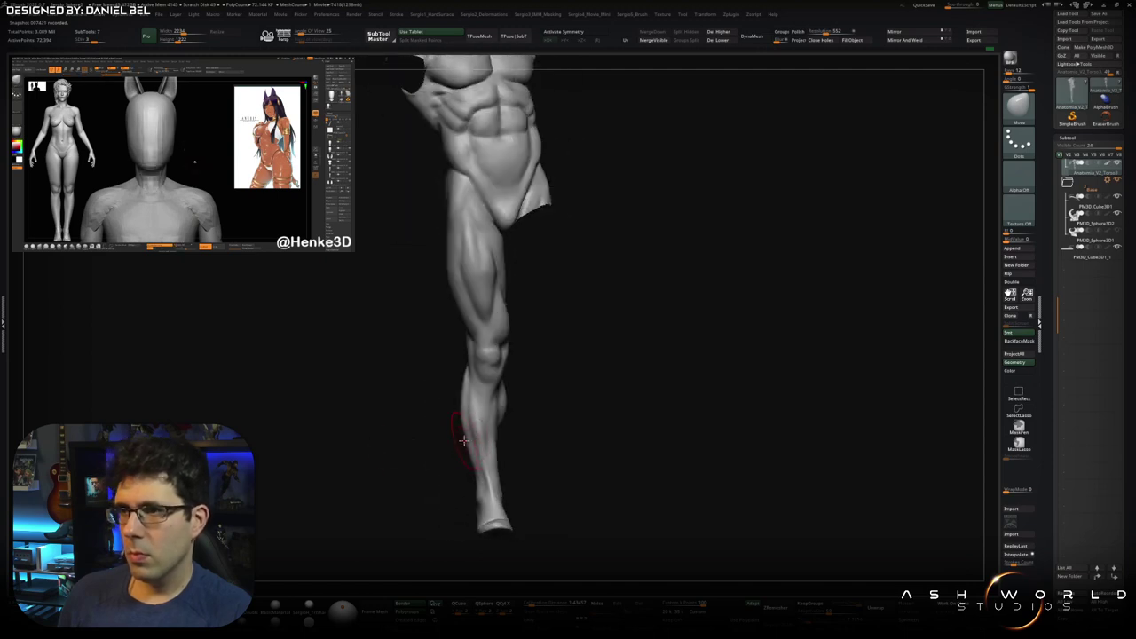
{"action": "mouse_move", "coordinate": [459, 409]}
{"action": "right_mouse_down"}
{"action": "mouse_move", "coordinate": [477, 405]}
{"action": "mouse_move", "coordinate": [450, 372]}
{"action": "mouse_move", "coordinate": [451, 393]}
{"action": "mouse_move", "coordinate": [545, 385]}
{"action": "mouse_move", "coordinate": [487, 400]}
{"action": "right_mouse_up"}
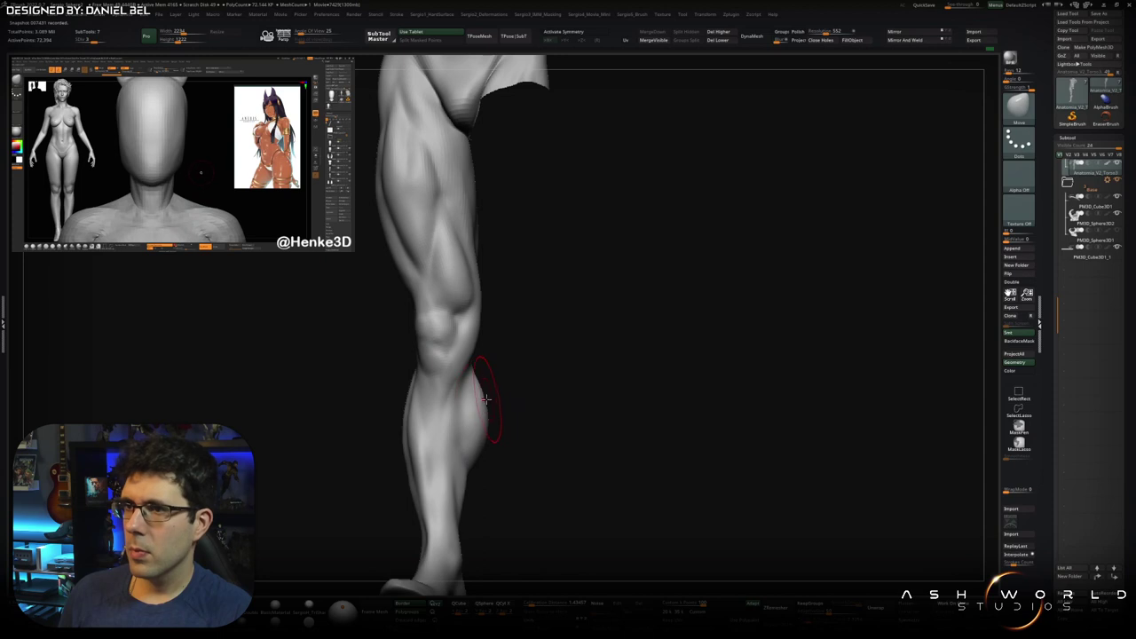
{"action": "mouse_move", "coordinate": [483, 405]}
{"action": "right_mouse_down"}
{"action": "mouse_move", "coordinate": [518, 416]}
{"action": "mouse_move", "coordinate": [483, 434]}
{"action": "right_mouse_up"}
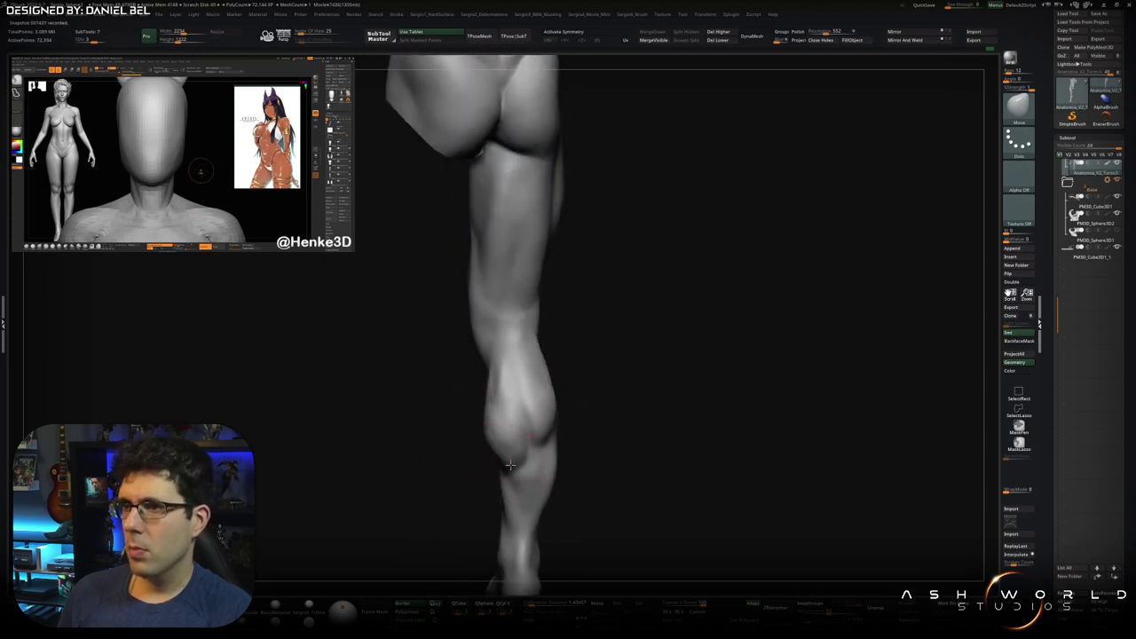
{"action": "right_click_drag", "start_coordinate": [490, 387], "coordinate": [479, 308]}
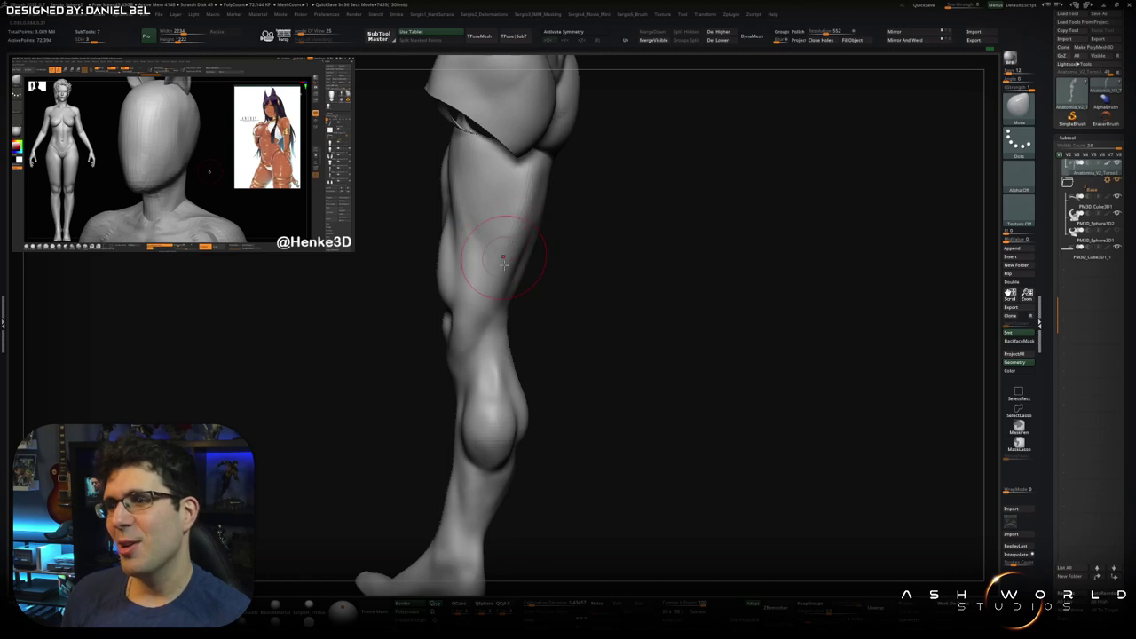
- Bring the whole foot into view and carve creases into the shin with DamStandard
{"action": "left_click_drag", "start_coordinate": [503, 426], "coordinate": [503, 292], "text": "alt"}
{"action": "key", "text": "b"}
{"action": "key", "text": "d"}
{"action": "key", "text": "s"}
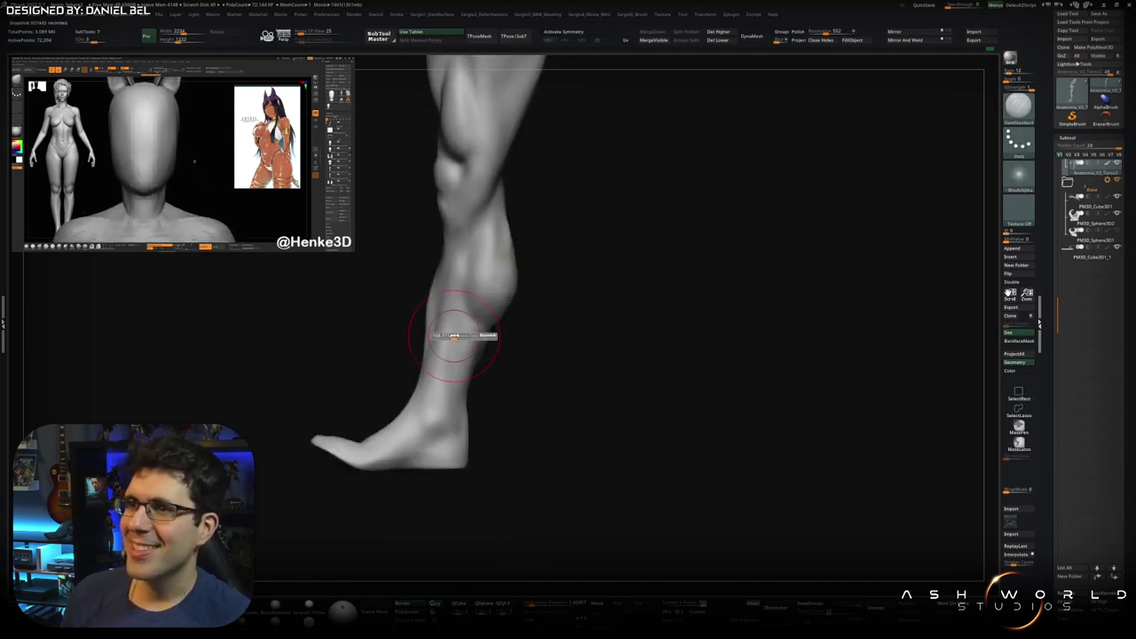
{"action": "left_click_drag", "start_coordinate": [478, 397], "coordinate": [473, 374]}
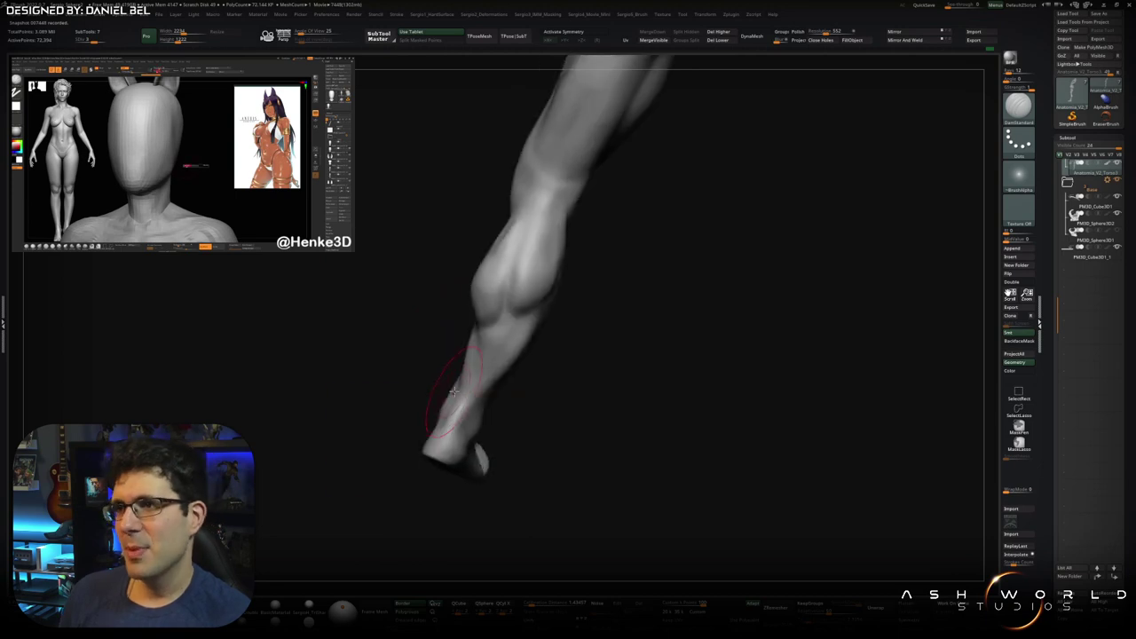
- Reshape the calf and Achilles with the Move brush, viewing them from behind
{"action": "key", "text": "b"}
{"action": "key", "text": "m"}
{"action": "key", "text": "v"}
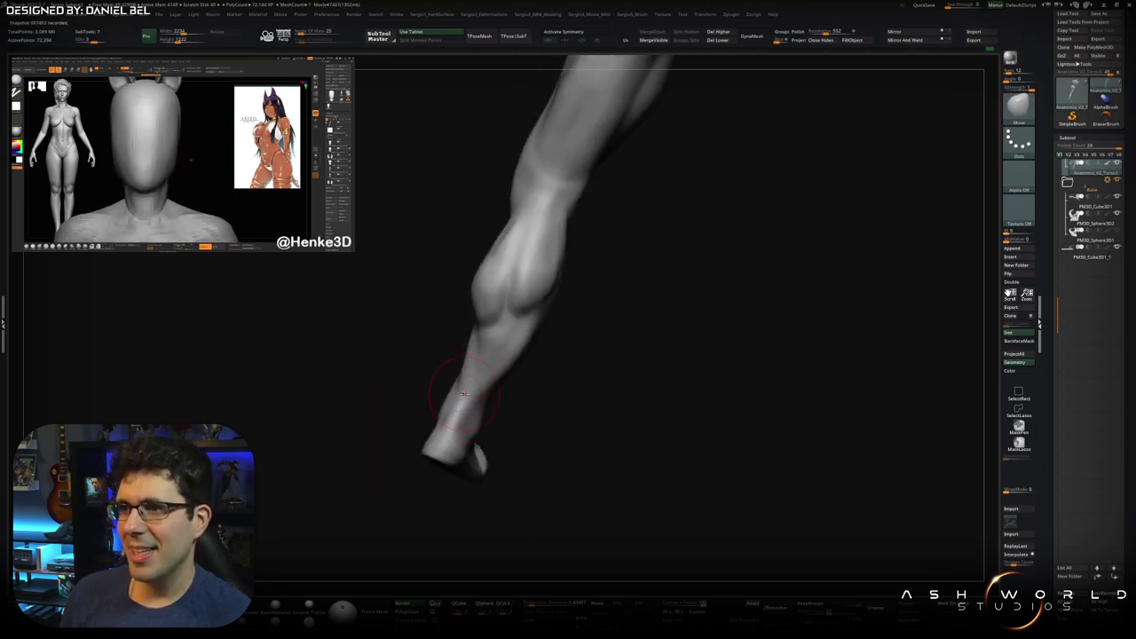
{"action": "left_click_drag", "start_coordinate": [467, 396], "coordinate": [504, 423]}
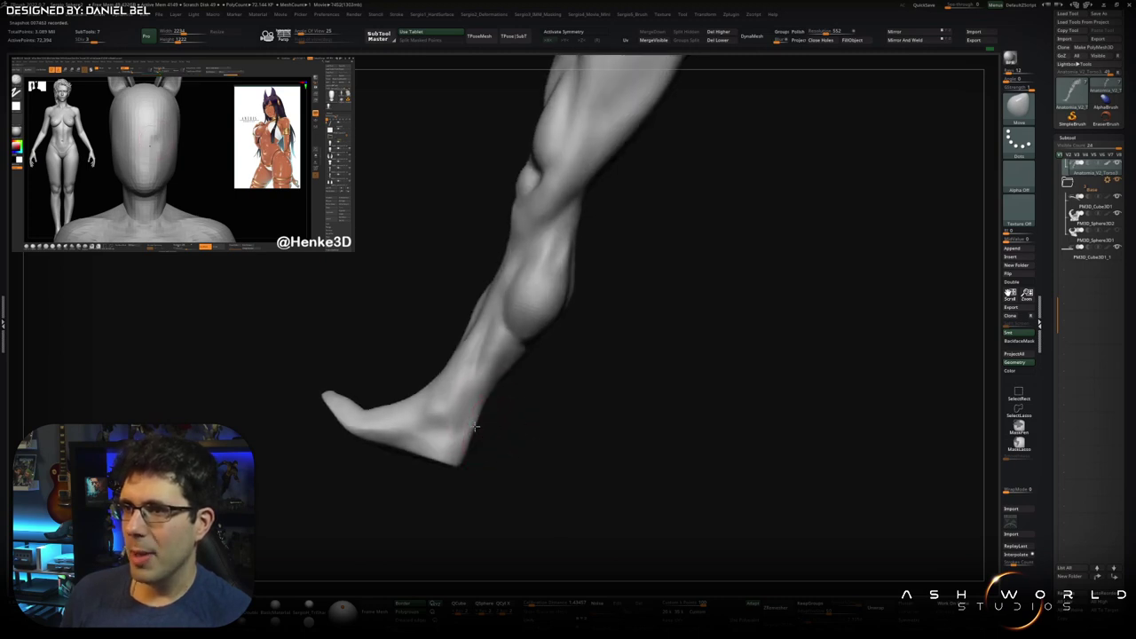
{"action": "mouse_move", "coordinate": [474, 427]}
{"action": "left_mouse_down"}
{"action": "mouse_move", "coordinate": [482, 436]}
{"action": "mouse_move", "coordinate": [488, 393]}
{"action": "mouse_move", "coordinate": [483, 412]}
{"action": "left_mouse_up"}
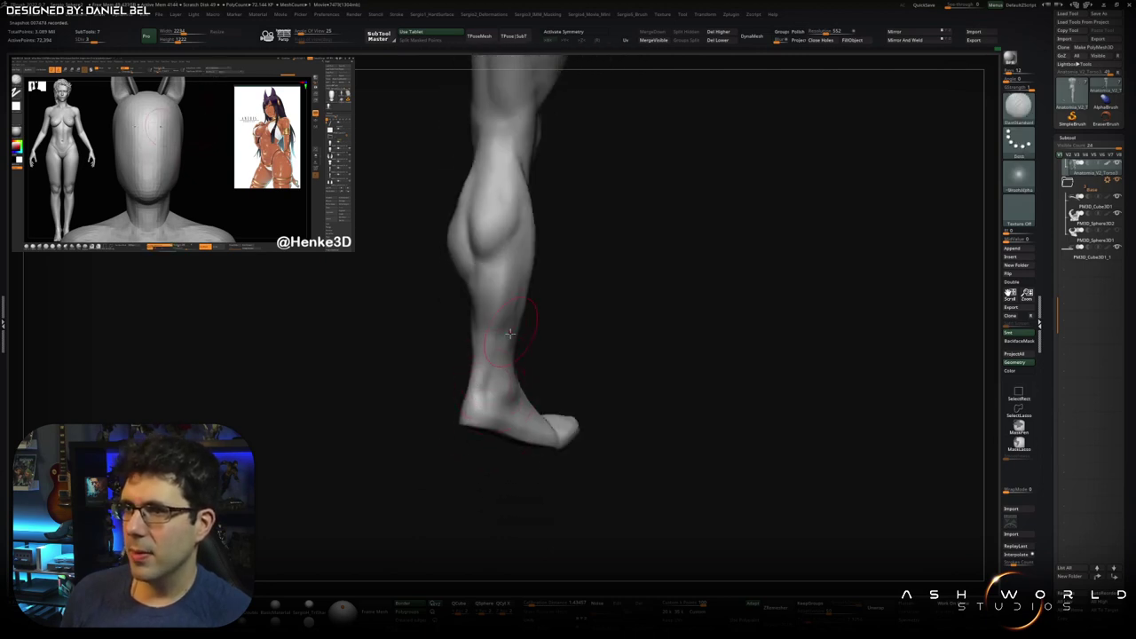
{"action": "mouse_move", "coordinate": [488, 404]}
{"action": "left_mouse_down"}
{"action": "mouse_move", "coordinate": [500, 388]}
{"action": "mouse_move", "coordinate": [480, 405]}
{"action": "mouse_move", "coordinate": [489, 391]}
{"action": "mouse_move", "coordinate": [494, 401]}
{"action": "mouse_move", "coordinate": [474, 366]}
{"action": "mouse_move", "coordinate": [475, 310]}
{"action": "left_mouse_up"}
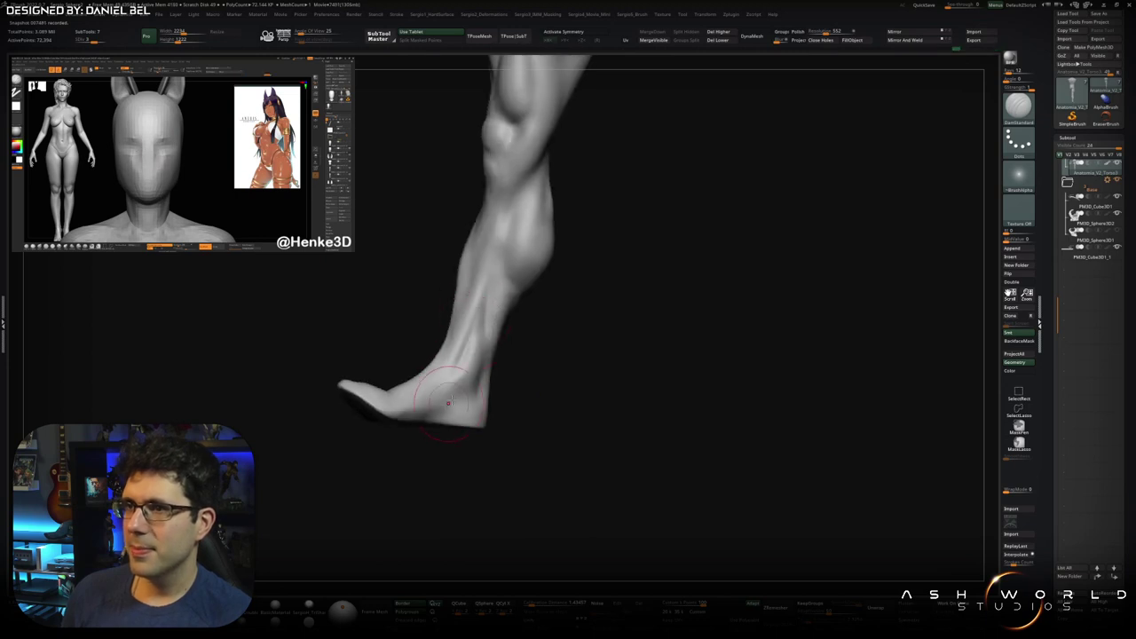
{"action": "left_click_drag", "start_coordinate": [447, 405], "coordinate": [478, 335]}
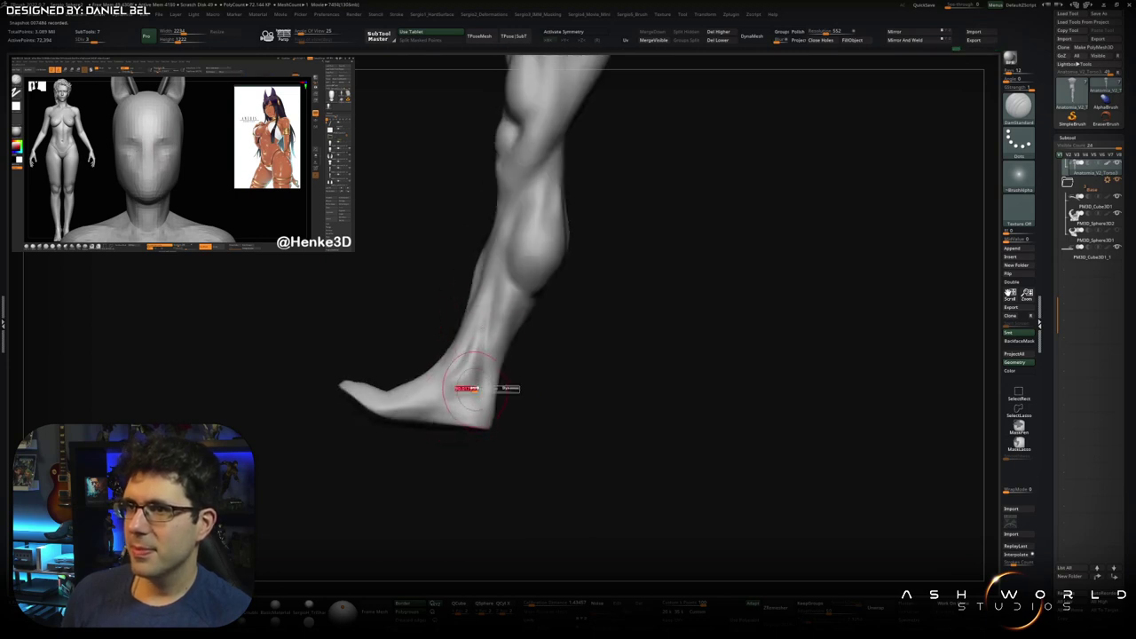
- Build up the ankle with ClayBuildup and smooth the ankle and heel
{"action": "key", "text": "b"}
{"action": "key", "text": "c"}
{"action": "key", "text": "b"}
{"action": "left_click_drag", "start_coordinate": [475, 388], "coordinate": [471, 363]}
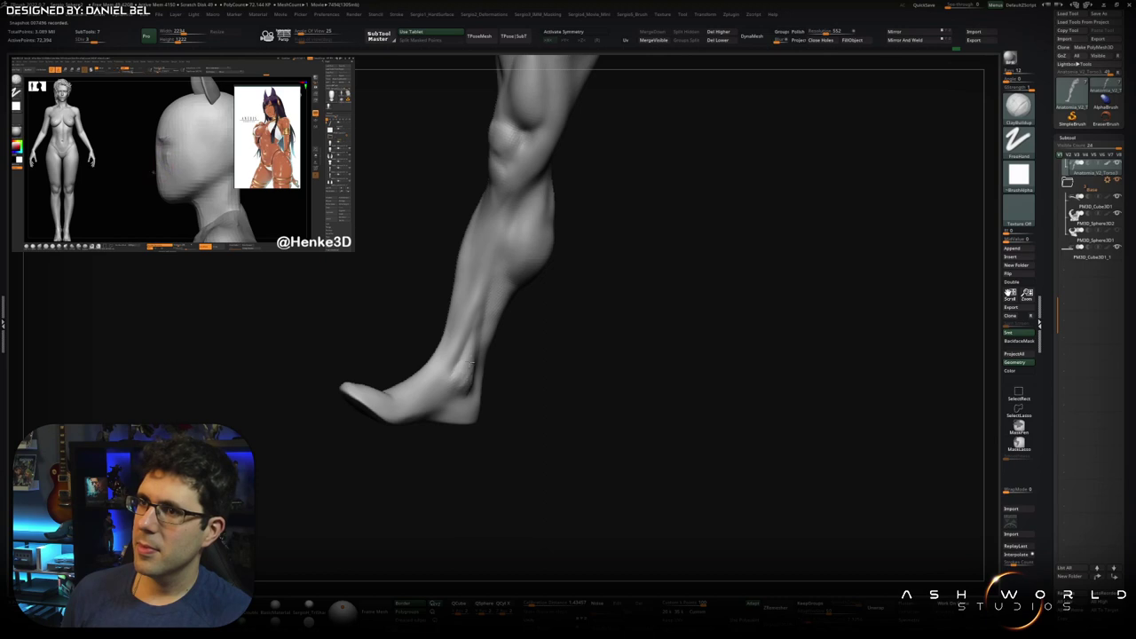
{"action": "mouse_move", "coordinate": [472, 362]}
{"action": "left_mouse_down", "text": "shift"}
{"action": "mouse_move", "coordinate": [464, 353]}
{"action": "mouse_move", "coordinate": [523, 363]}
{"action": "mouse_move", "coordinate": [535, 393]}
{"action": "mouse_move", "coordinate": [478, 389]}
{"action": "mouse_move", "coordinate": [482, 362]}
{"action": "mouse_move", "coordinate": [456, 393]}
{"action": "left_mouse_up", "text": "shift"}
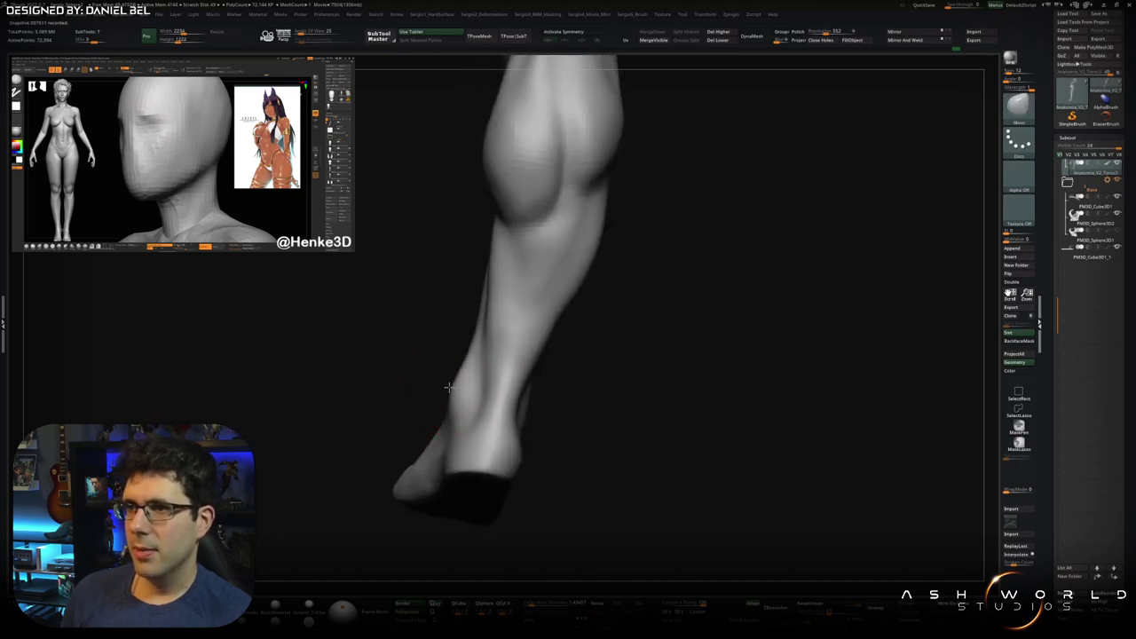
- Check the heel, knee and calf from side and front views while refining the lower leg
{"action": "left_click_drag", "start_coordinate": [453, 412], "coordinate": [466, 409]}
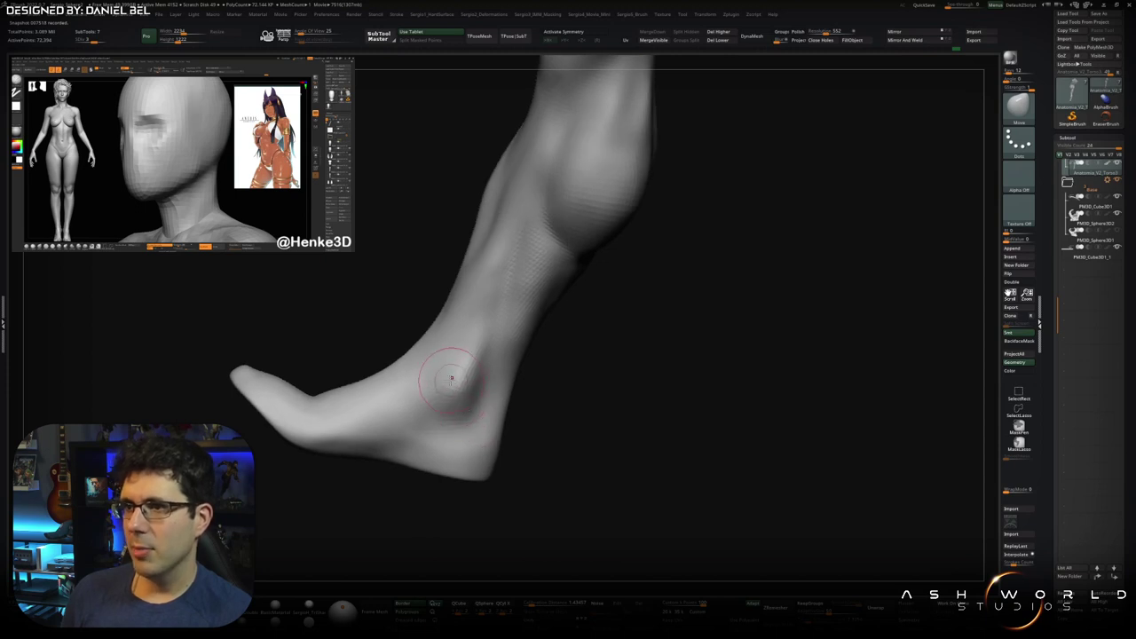
{"action": "mouse_move", "coordinate": [477, 387]}
{"action": "right_mouse_down"}
{"action": "mouse_move", "coordinate": [449, 355]}
{"action": "mouse_move", "coordinate": [527, 360]}
{"action": "mouse_move", "coordinate": [482, 406]}
{"action": "right_mouse_up"}
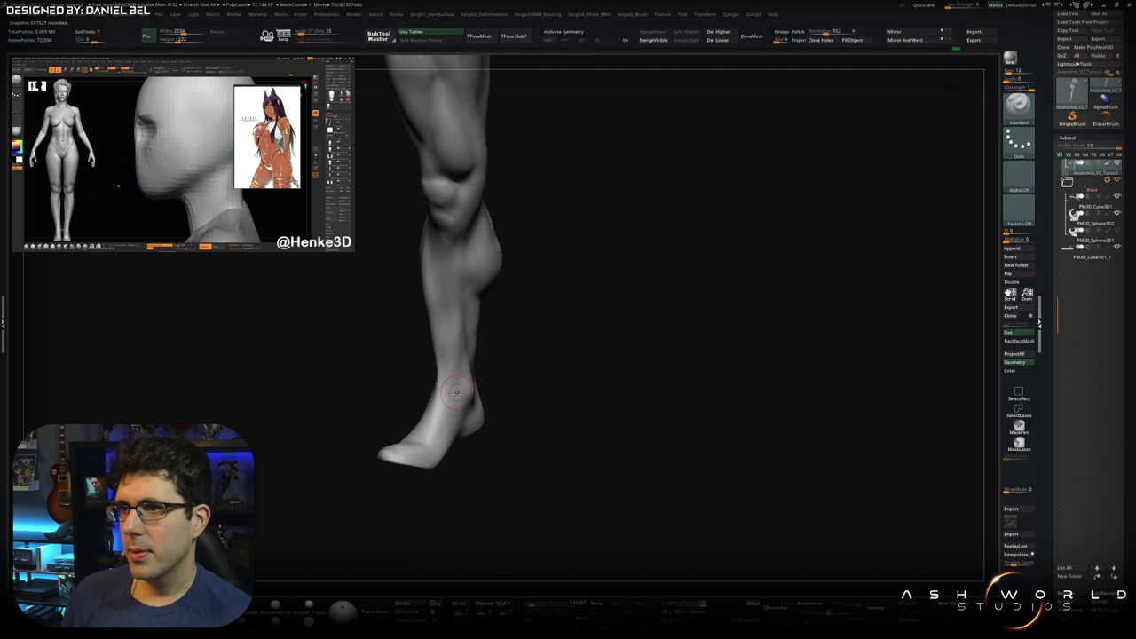
{"action": "right_click_drag", "start_coordinate": [464, 337], "coordinate": [456, 393]}
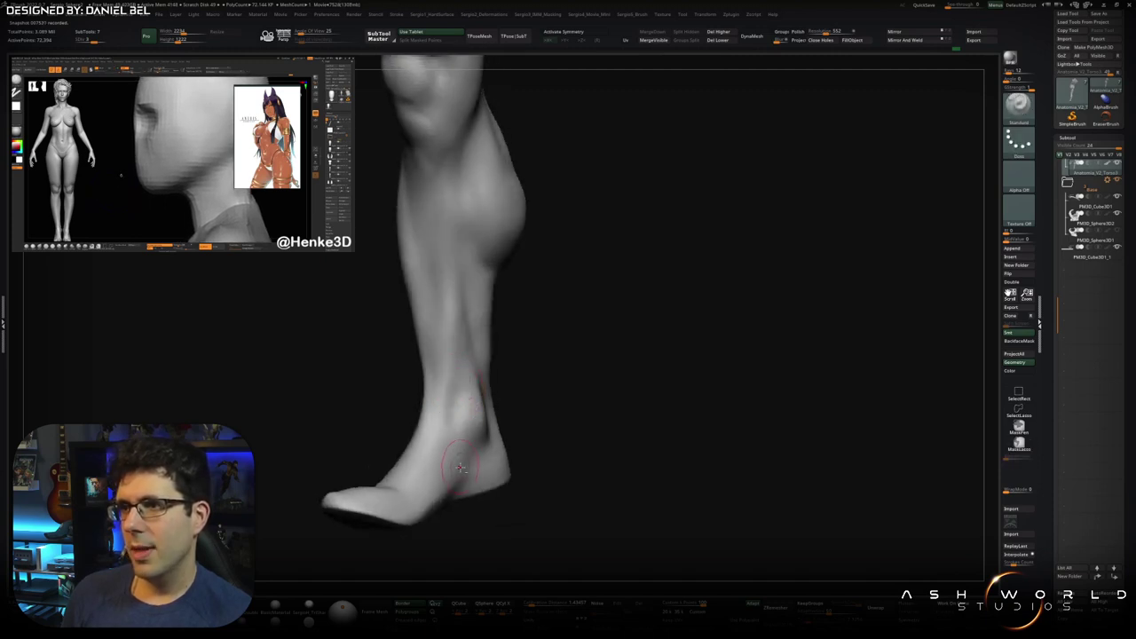
{"action": "mouse_move", "coordinate": [475, 454]}
{"action": "right_mouse_down"}
{"action": "mouse_move", "coordinate": [467, 251]}
{"action": "mouse_move", "coordinate": [477, 330]}
{"action": "mouse_move", "coordinate": [532, 350]}
{"action": "mouse_move", "coordinate": [484, 321]}
{"action": "mouse_move", "coordinate": [464, 398]}
{"action": "mouse_move", "coordinate": [440, 399]}
{"action": "right_mouse_up"}
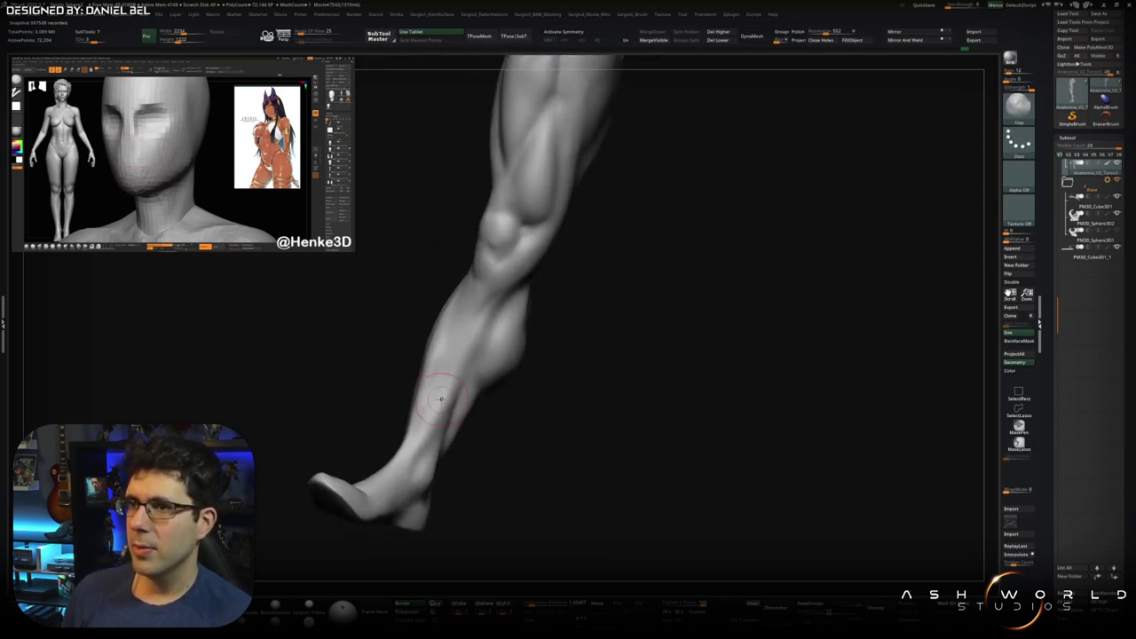
{"action": "right_click_drag", "start_coordinate": [430, 456], "coordinate": [475, 346]}
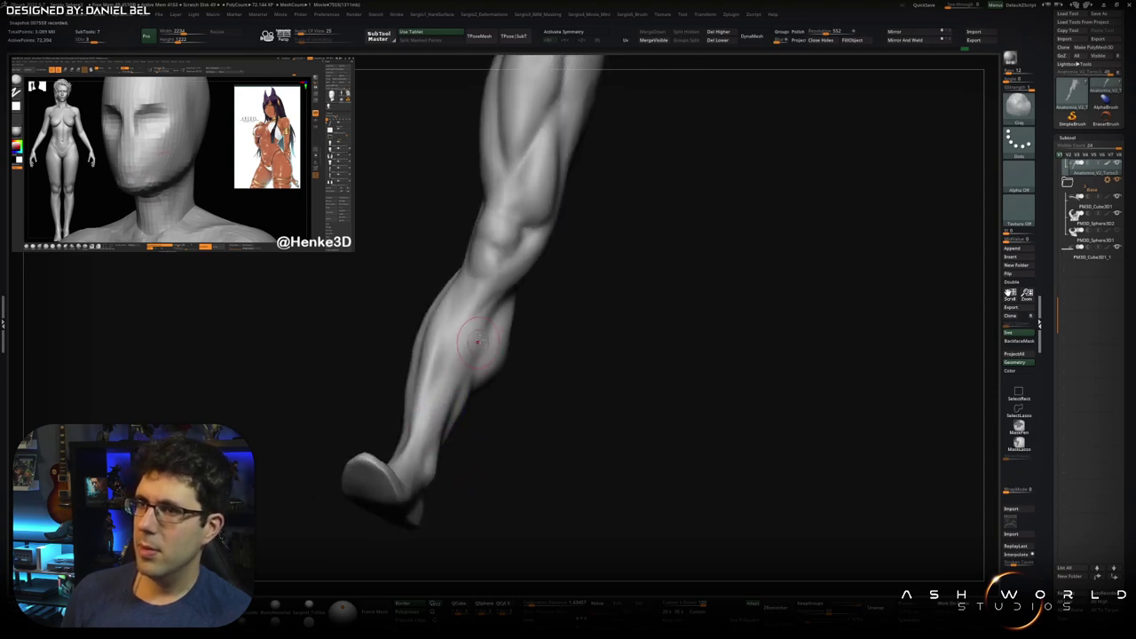
{"action": "right_click_drag", "start_coordinate": [450, 415], "coordinate": [461, 384]}
{"action": "right_click_drag", "start_coordinate": [429, 422], "coordinate": [514, 299]}
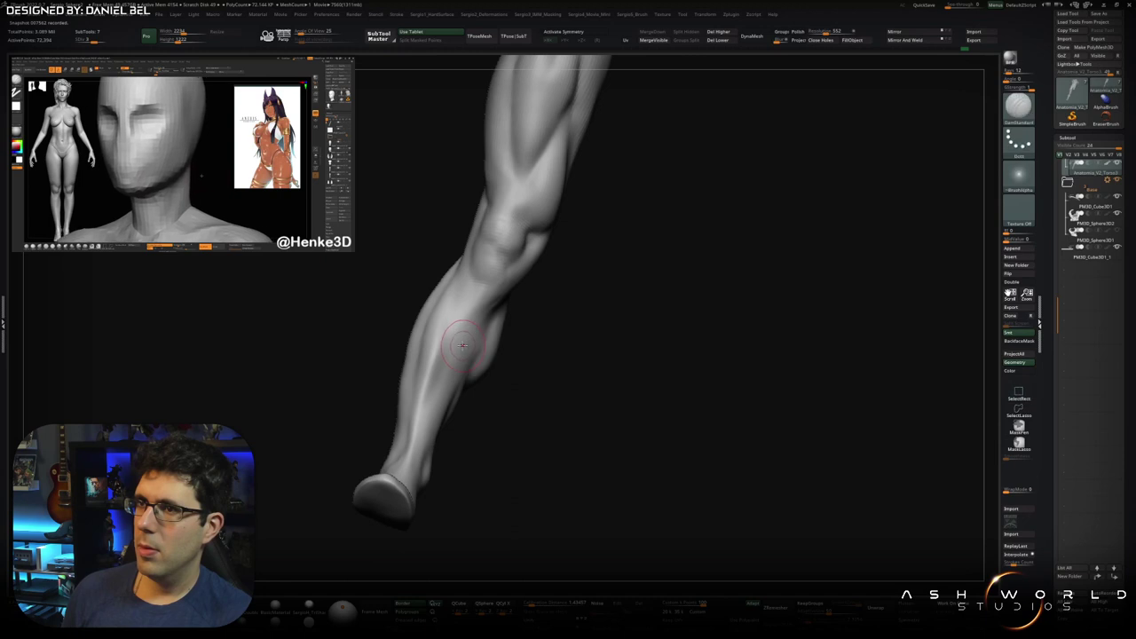
{"action": "mouse_move", "coordinate": [514, 299]}
{"action": "right_mouse_down"}
{"action": "mouse_move", "coordinate": [473, 349]}
{"action": "mouse_move", "coordinate": [507, 418]}
{"action": "mouse_move", "coordinate": [468, 364]}
{"action": "mouse_move", "coordinate": [463, 371]}
{"action": "right_mouse_up"}
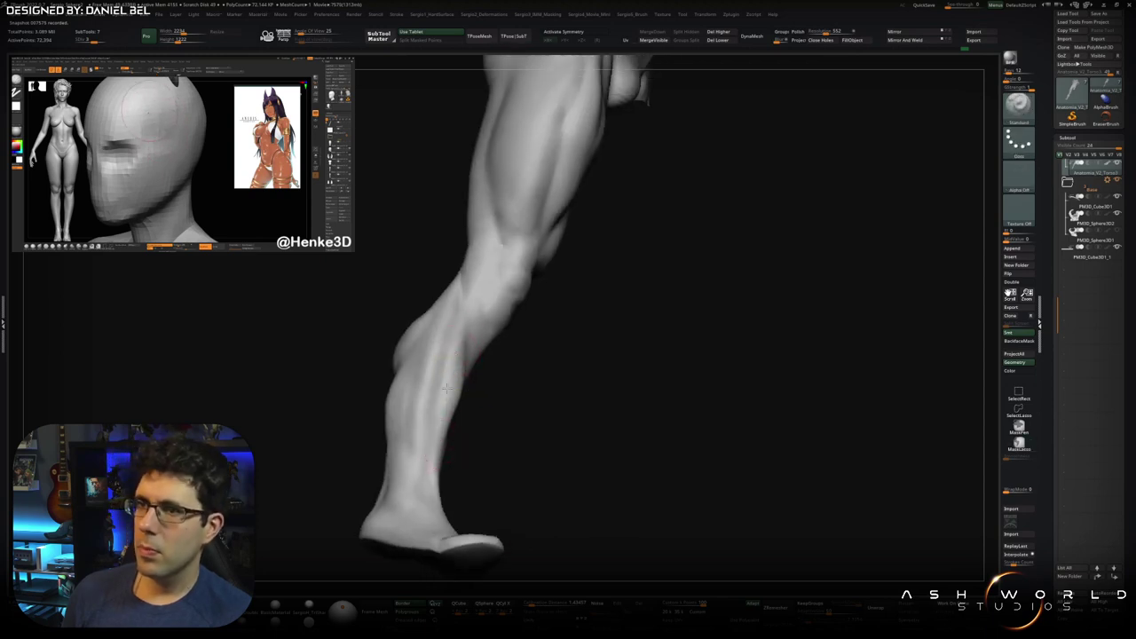
- Study the thigh above the calf, settle on a straight side view, and frame the whole figure
{"action": "right_click_drag", "start_coordinate": [446, 454], "coordinate": [454, 405]}
{"action": "mouse_move", "coordinate": [438, 454]}
{"action": "right_mouse_down"}
{"action": "mouse_move", "coordinate": [462, 426]}
{"action": "mouse_move", "coordinate": [479, 431]}
{"action": "mouse_move", "coordinate": [486, 300]}
{"action": "right_mouse_up"}
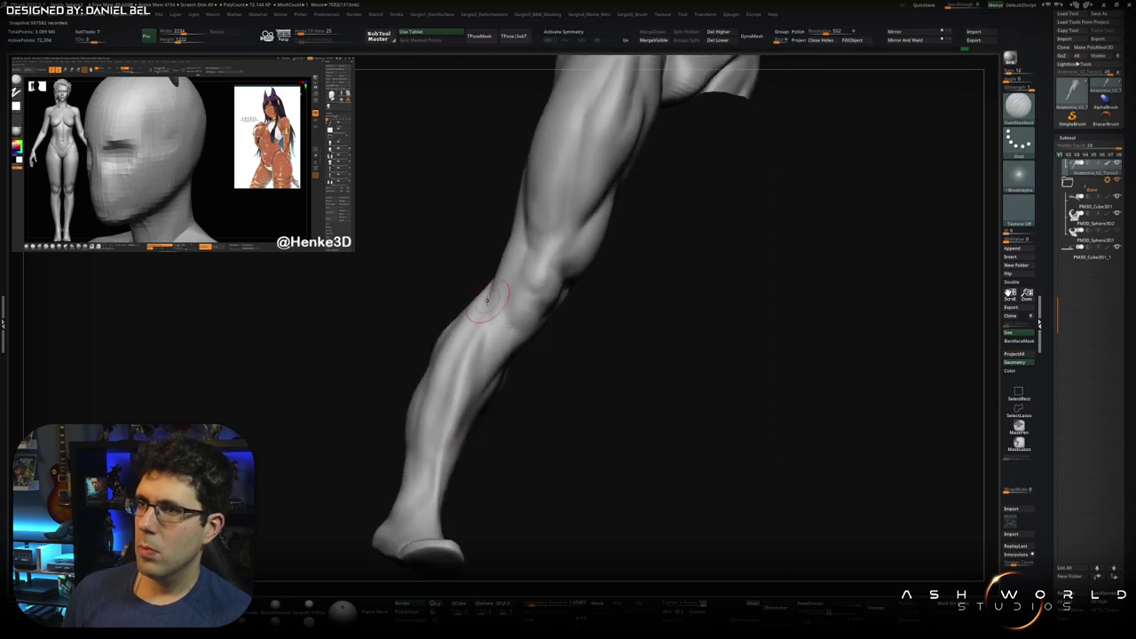
{"action": "right_click_drag", "start_coordinate": [466, 428], "coordinate": [480, 371]}
{"action": "right_click_drag", "start_coordinate": [430, 446], "coordinate": [479, 369]}
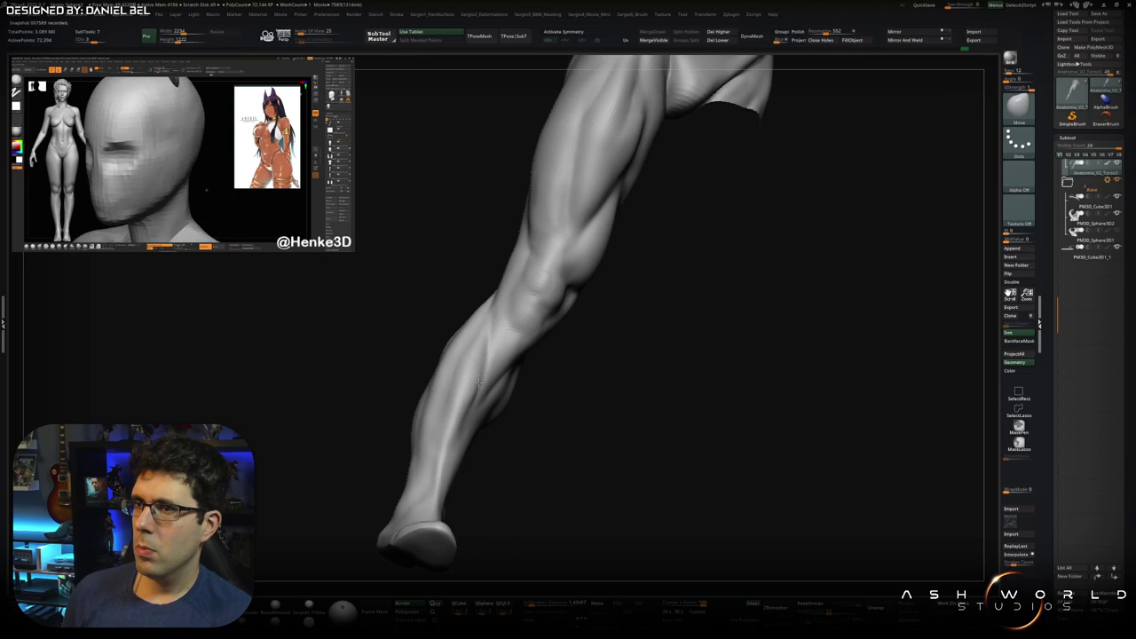
{"action": "mouse_move", "coordinate": [474, 385]}
{"action": "right_mouse_down"}
{"action": "mouse_move", "coordinate": [507, 393]}
{"action": "mouse_move", "coordinate": [482, 367]}
{"action": "right_mouse_up"}
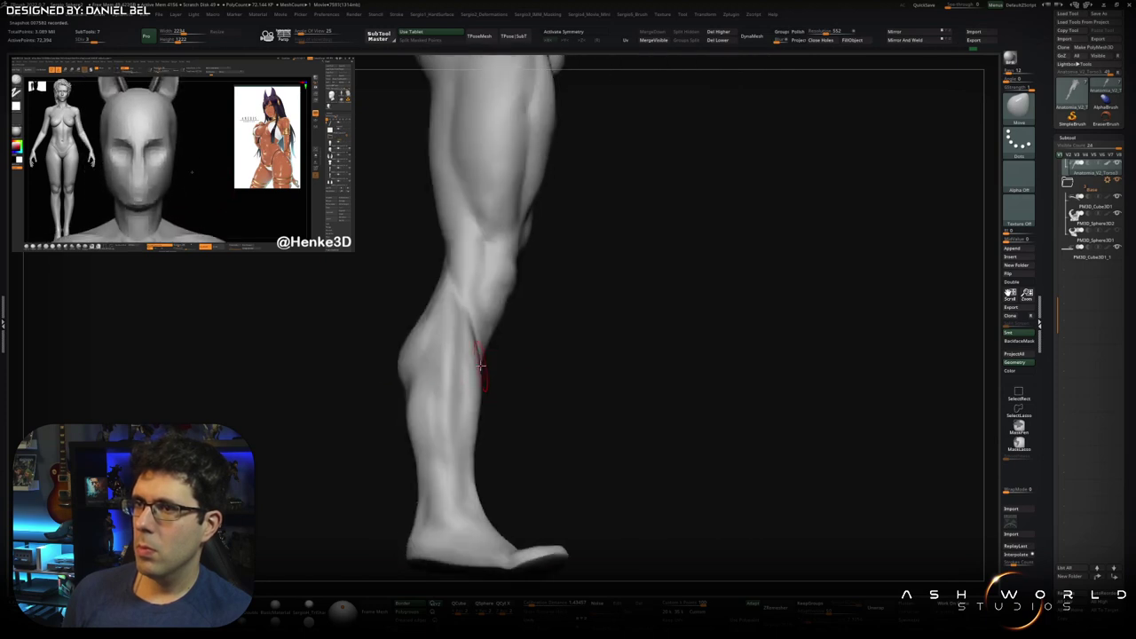
{"action": "key", "text": "f"}
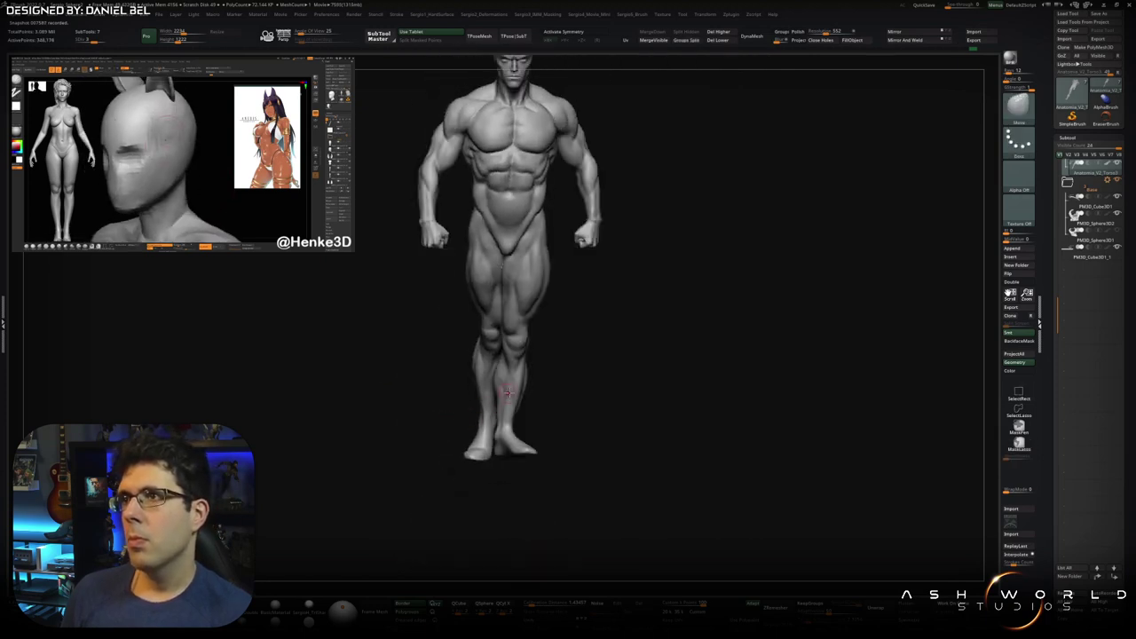
- From behind, mask the body except the back of one thigh and place the transform gizmo there
{"action": "right_click_drag", "start_coordinate": [521, 334], "coordinate": [533, 299], "text": "ctrl"}
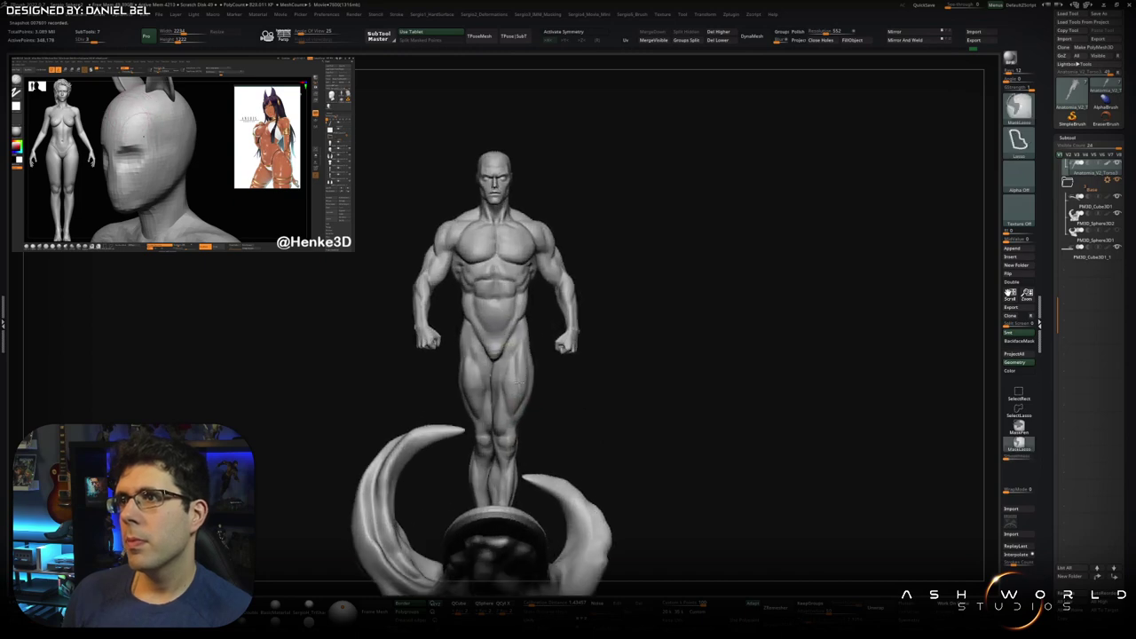
{"action": "mouse_move", "coordinate": [544, 278]}
{"action": "right_mouse_down"}
{"action": "mouse_move", "coordinate": [578, 321]}
{"action": "mouse_move", "coordinate": [536, 340]}
{"action": "mouse_move", "coordinate": [515, 377]}
{"action": "right_mouse_up"}
{"action": "mouse_move", "coordinate": [498, 414]}
{"action": "right_mouse_down", "text": "ctrl"}
{"action": "mouse_move", "coordinate": [494, 381]}
{"action": "mouse_move", "coordinate": [457, 390]}
{"action": "mouse_move", "coordinate": [497, 399]}
{"action": "right_mouse_up", "text": "ctrl"}
{"action": "key", "text": "w"}
{"action": "left_click", "coordinate": [488, 395], "text": "ctrl"}
{"action": "key", "text": "q"}
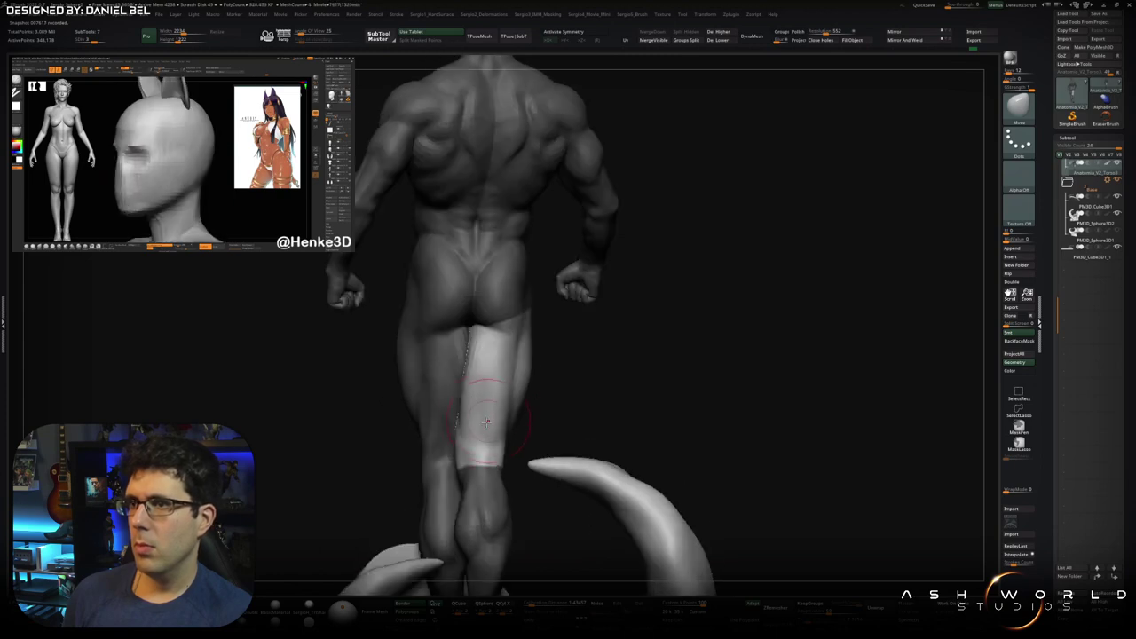
- At a lower subdivision, extend the mask down the back of the leg, then step back up
{"action": "key", "text": "shift+d"}
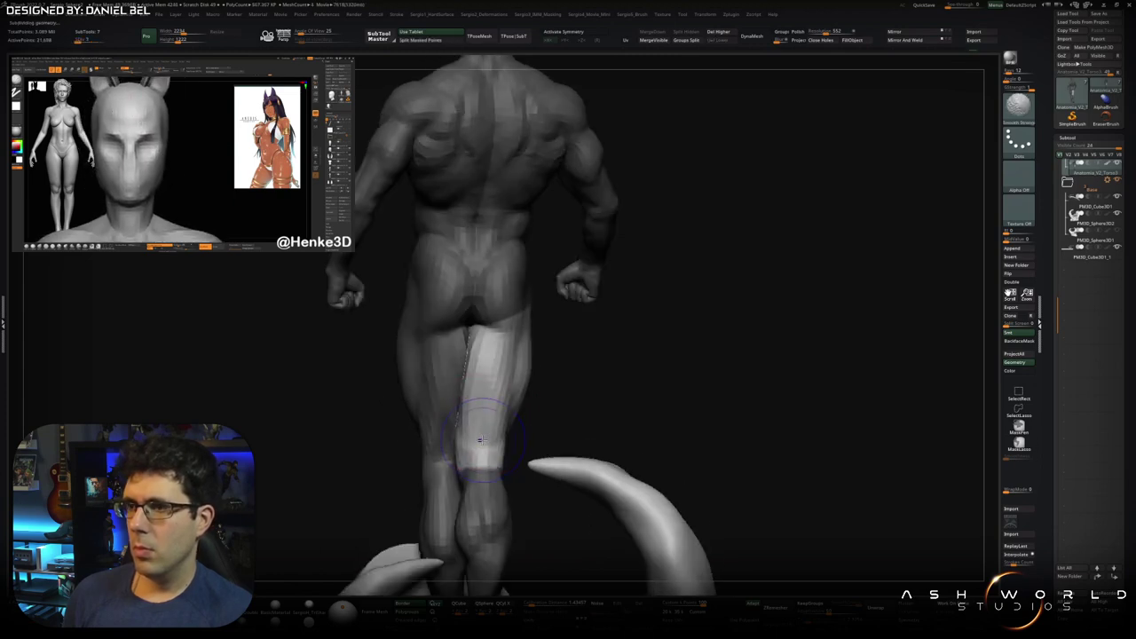
{"action": "left_click_drag", "start_coordinate": [483, 437], "coordinate": [486, 433], "text": "ctrl"}
{"action": "key", "text": "d"}
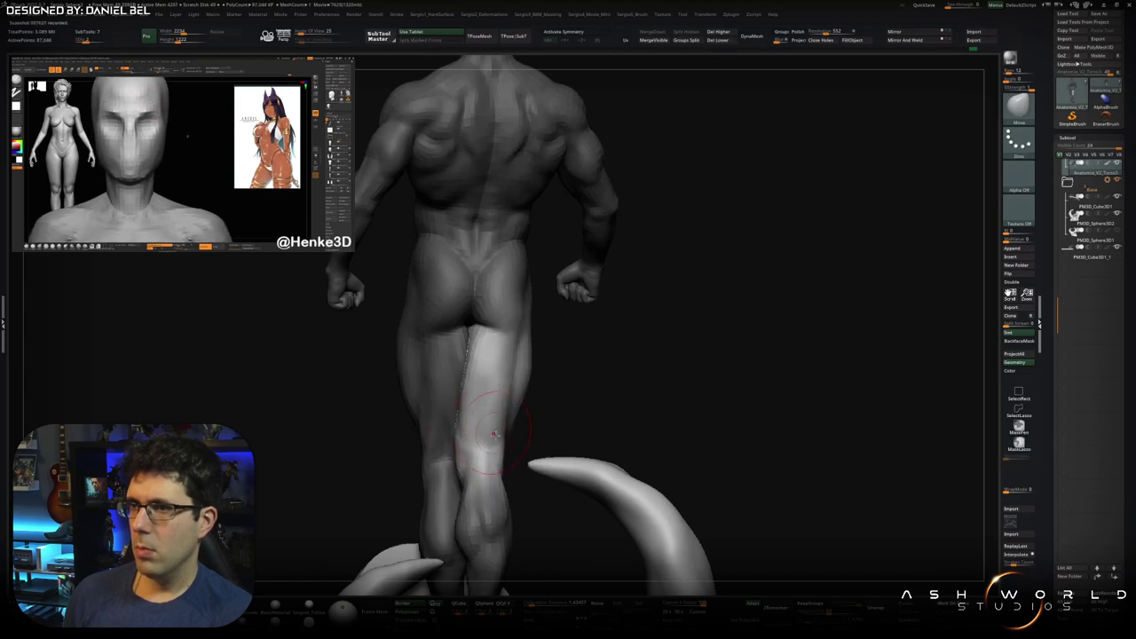
{"action": "mouse_move", "coordinate": [534, 436]}
{"action": "left_mouse_down"}
{"action": "mouse_move", "coordinate": [520, 474]}
{"action": "mouse_move", "coordinate": [530, 394]}
{"action": "mouse_move", "coordinate": [508, 395]}
{"action": "mouse_move", "coordinate": [530, 436]}
{"action": "left_mouse_up"}
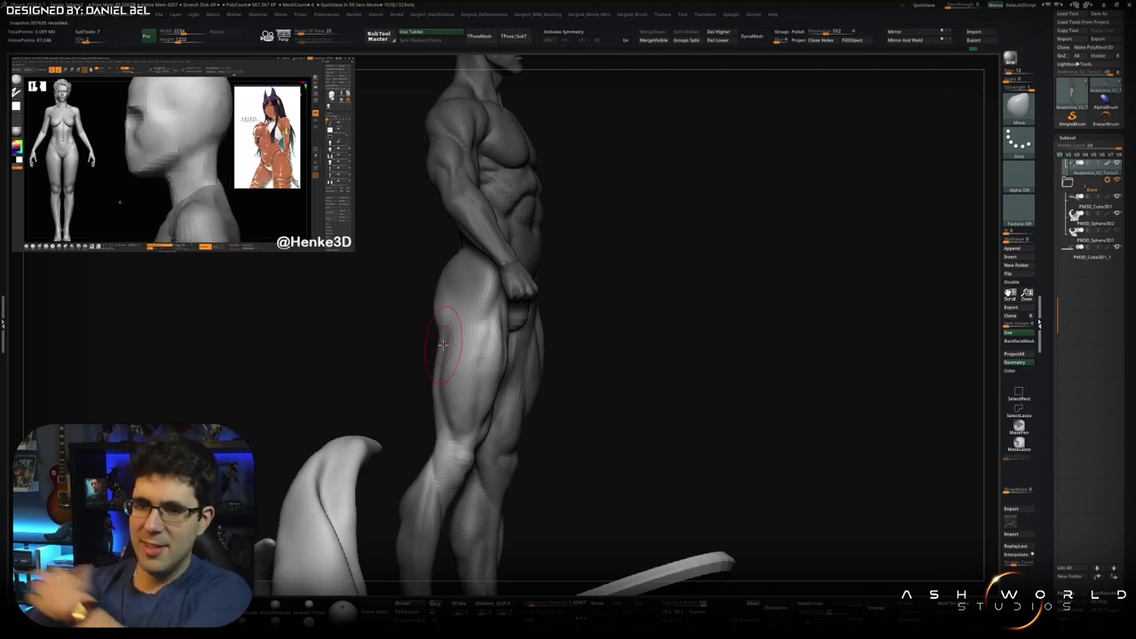
{"action": "mouse_move", "coordinate": [649, 319]}
{"action": "left_mouse_down"}
{"action": "mouse_move", "coordinate": [631, 316]}
{"action": "mouse_move", "coordinate": [623, 337]}
{"action": "mouse_move", "coordinate": [654, 329]}
{"action": "mouse_move", "coordinate": [674, 387]}
{"action": "mouse_move", "coordinate": [613, 394]}
{"action": "mouse_move", "coordinate": [559, 485]}
{"action": "mouse_move", "coordinate": [517, 281]}
{"action": "mouse_move", "coordinate": [500, 339]}
{"action": "mouse_move", "coordinate": [577, 387]}
{"action": "mouse_move", "coordinate": [545, 317]}
{"action": "mouse_move", "coordinate": [616, 287]}
{"action": "mouse_move", "coordinate": [559, 351]}
{"action": "mouse_move", "coordinate": [529, 431]}
{"action": "mouse_move", "coordinate": [566, 405]}
{"action": "left_mouse_up"}
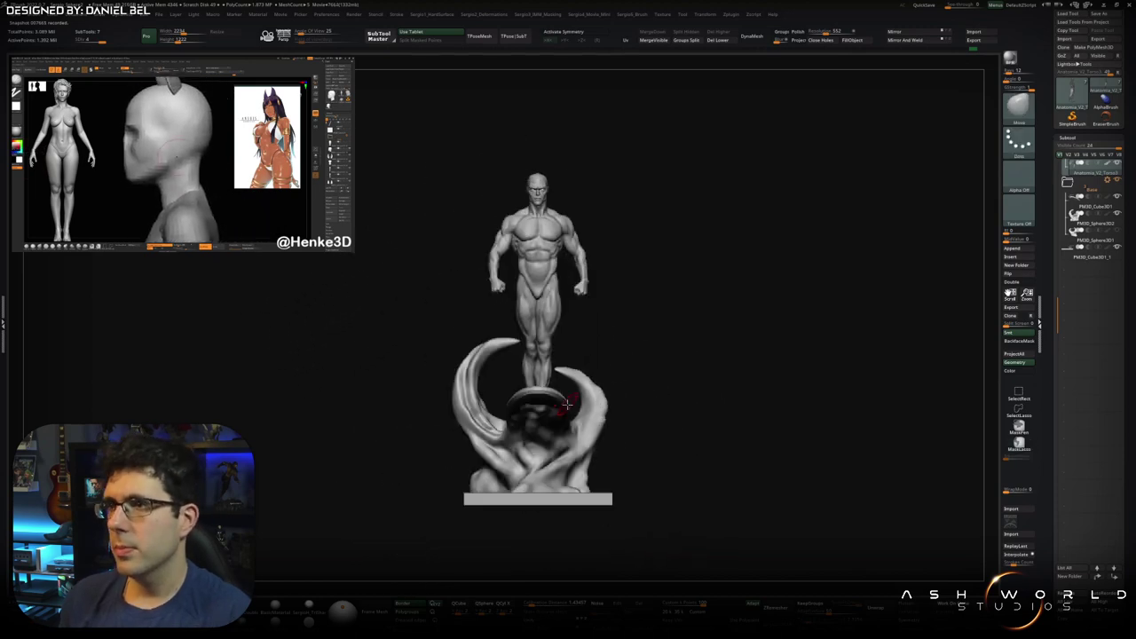
{"action": "mouse_move", "coordinate": [615, 304]}
{"action": "left_mouse_down"}
{"action": "mouse_move", "coordinate": [541, 433]}
{"action": "mouse_move", "coordinate": [513, 391]}
{"action": "mouse_move", "coordinate": [639, 314]}
{"action": "mouse_move", "coordinate": [588, 373]}
{"action": "mouse_move", "coordinate": [578, 407]}
{"action": "mouse_move", "coordinate": [591, 406]}
{"action": "mouse_move", "coordinate": [588, 375]}
{"action": "mouse_move", "coordinate": [918, 221]}
{"action": "left_mouse_up"}
{"action": "left_click", "coordinate": [578, 408], "text": "ctrl+shift"}
{"action": "key", "text": "ctrl"}
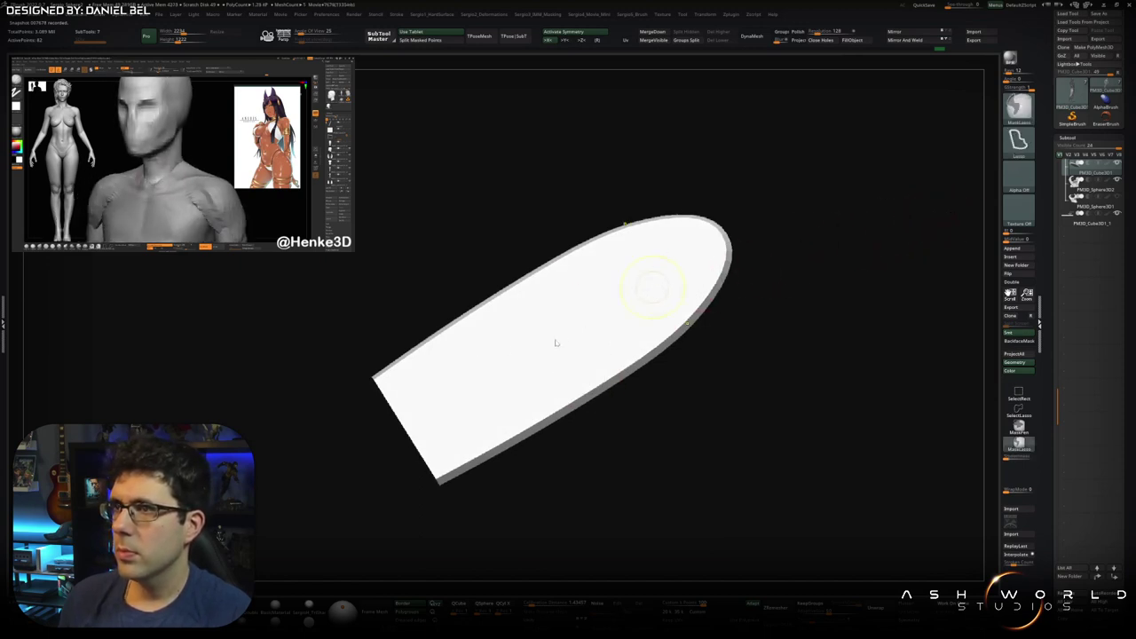
{"action": "key", "text": "space"}
{"action": "key", "text": "shift+space"}
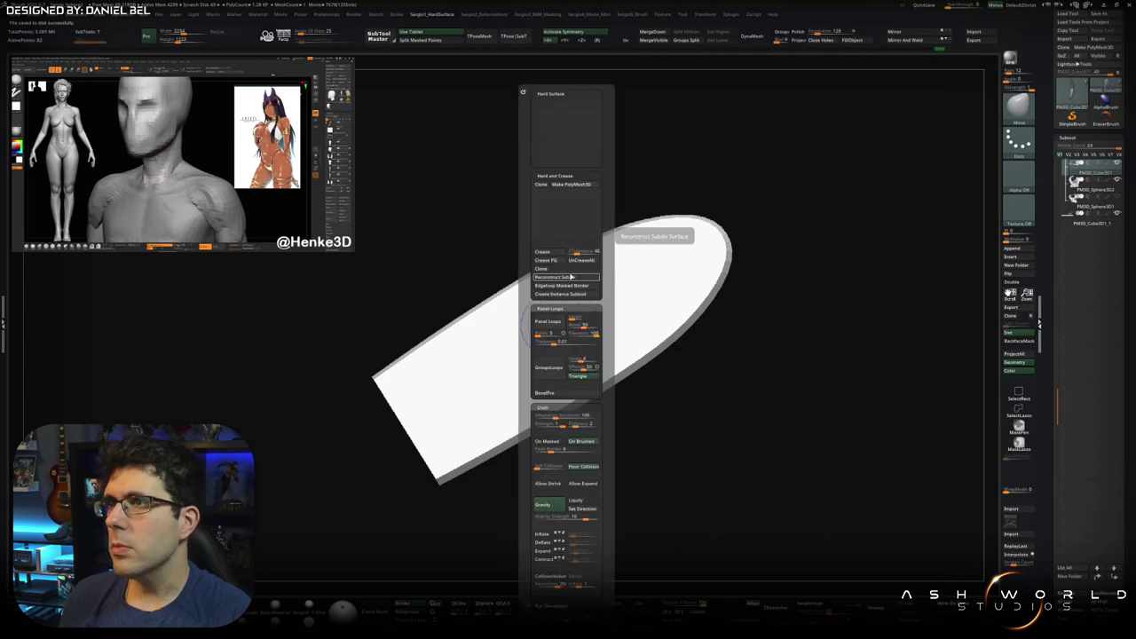
{"action": "key", "text": "alt+space"}
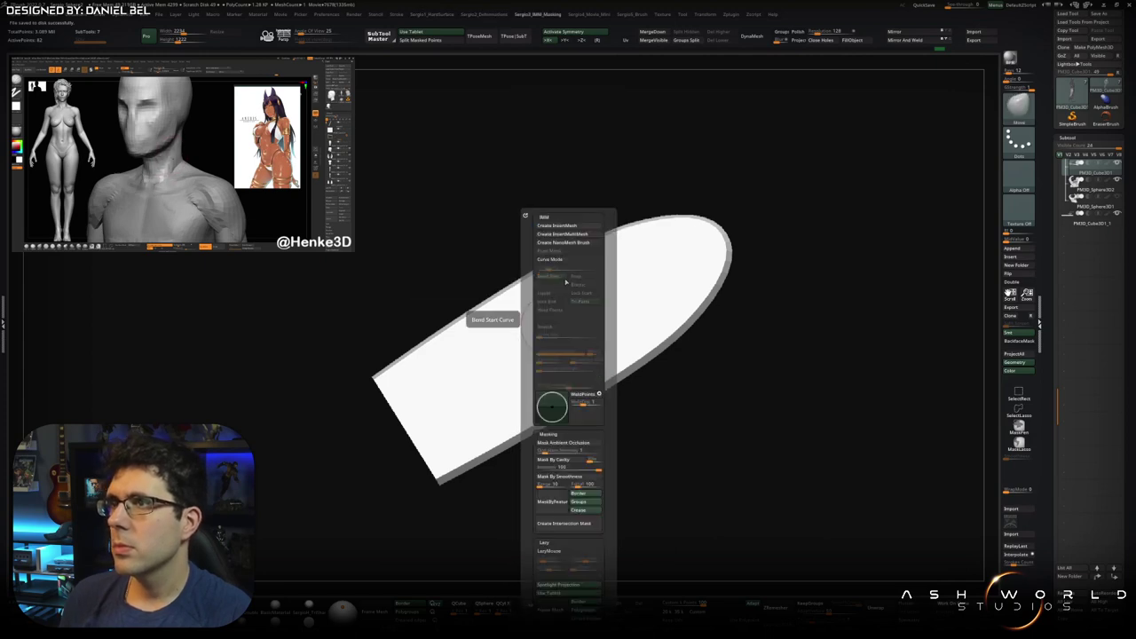
{"action": "key", "text": "ctrl+space"}
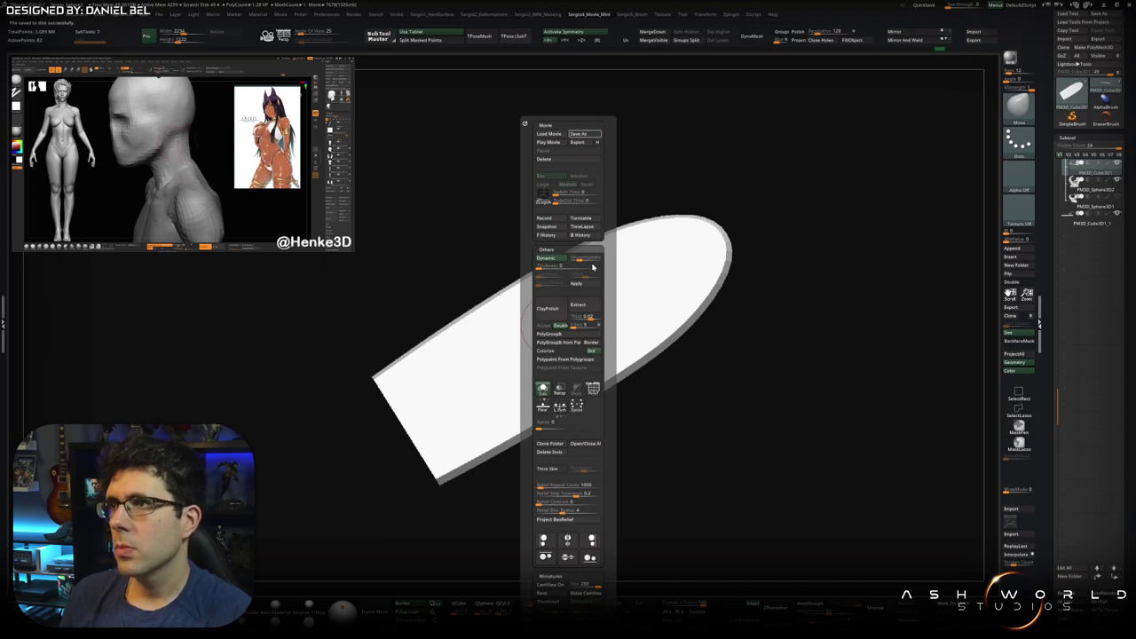
{"action": "left_click", "coordinate": [735, 527]}
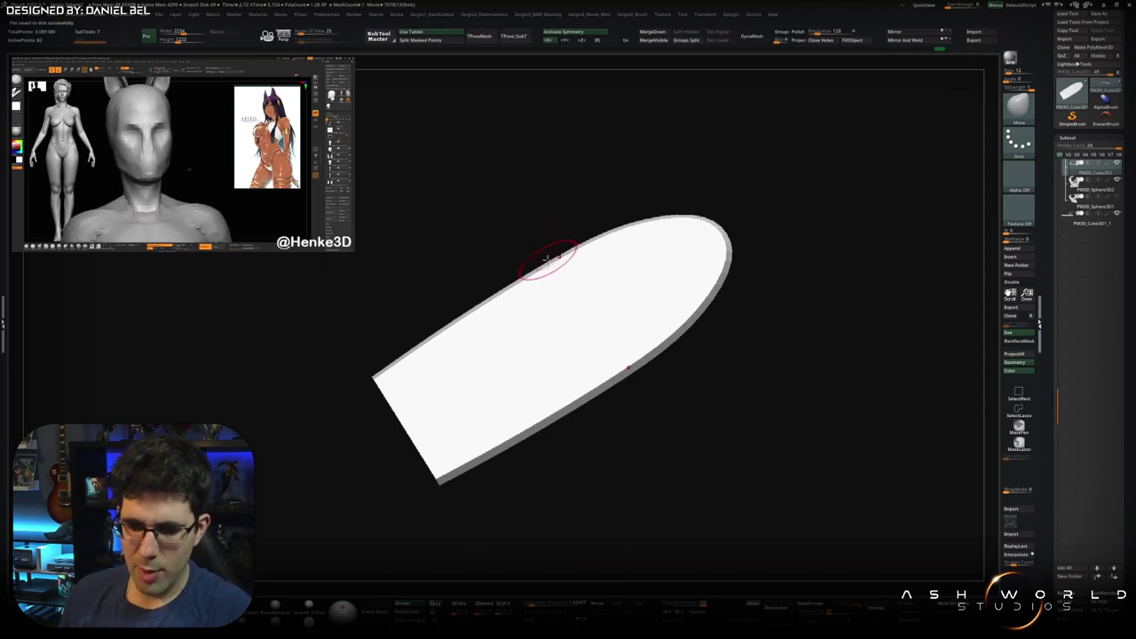
{"action": "key", "text": "space"}
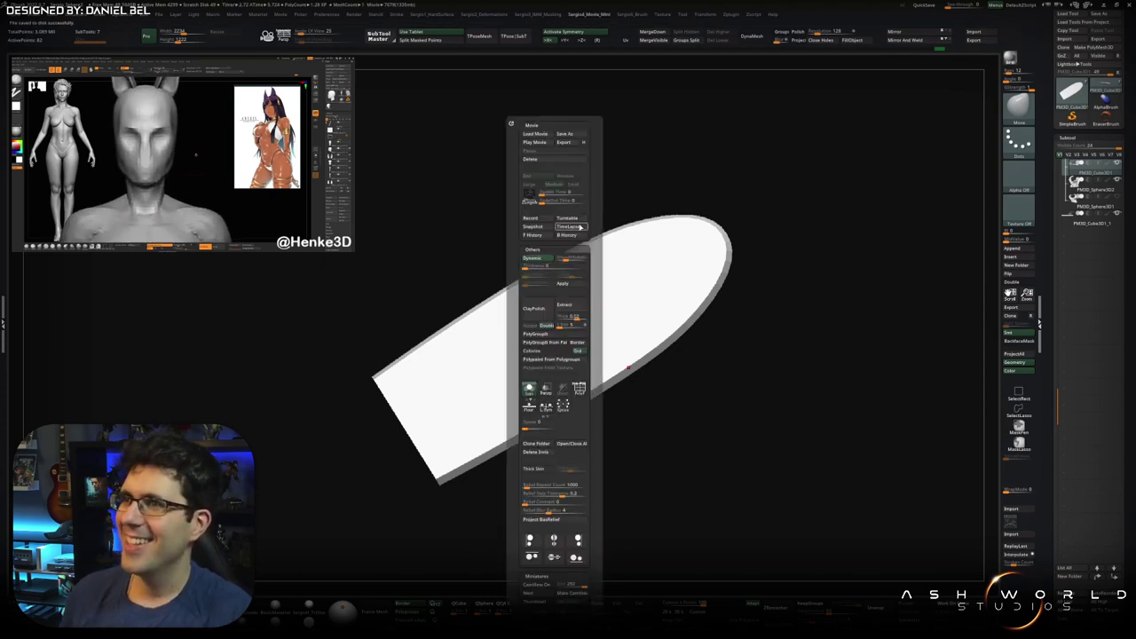
{"action": "scroll", "coordinate": [520, 322], "scroll_direction": "down", "scroll_amount": 3}
{"action": "mouse_move", "coordinate": [531, 319]}
{"action": "left_mouse_down"}
{"action": "mouse_move", "coordinate": [542, 355]}
{"action": "mouse_move", "coordinate": [510, 390]}
{"action": "left_mouse_up"}
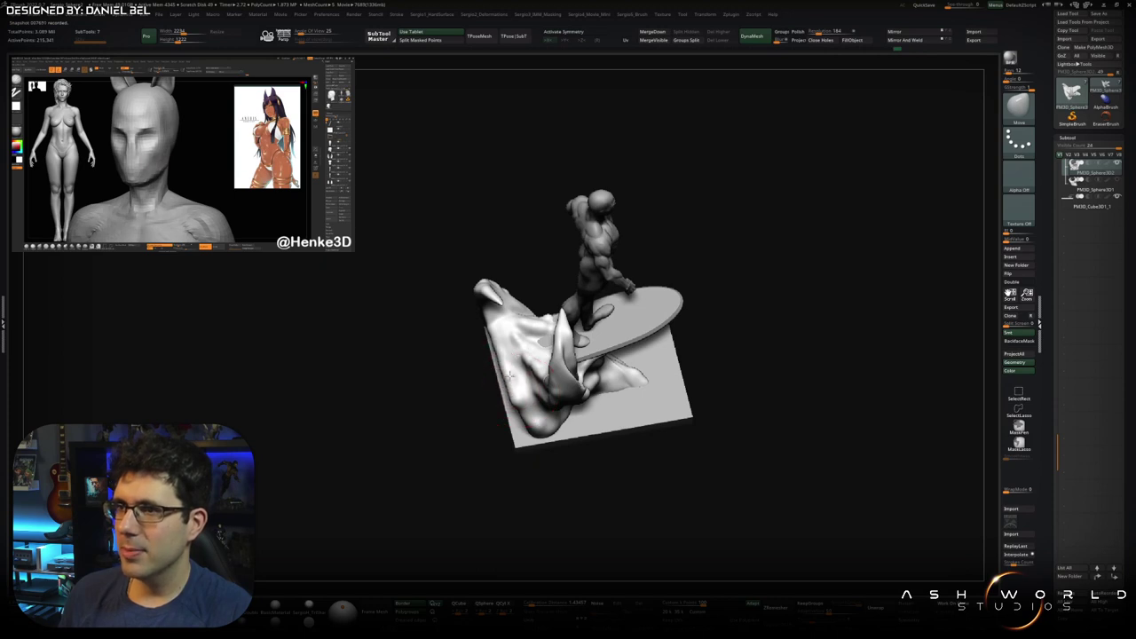
- Clear the mask from the wave and base, then view the statue from behind and the side
{"action": "left_click_drag", "start_coordinate": [519, 446], "coordinate": [529, 430]}
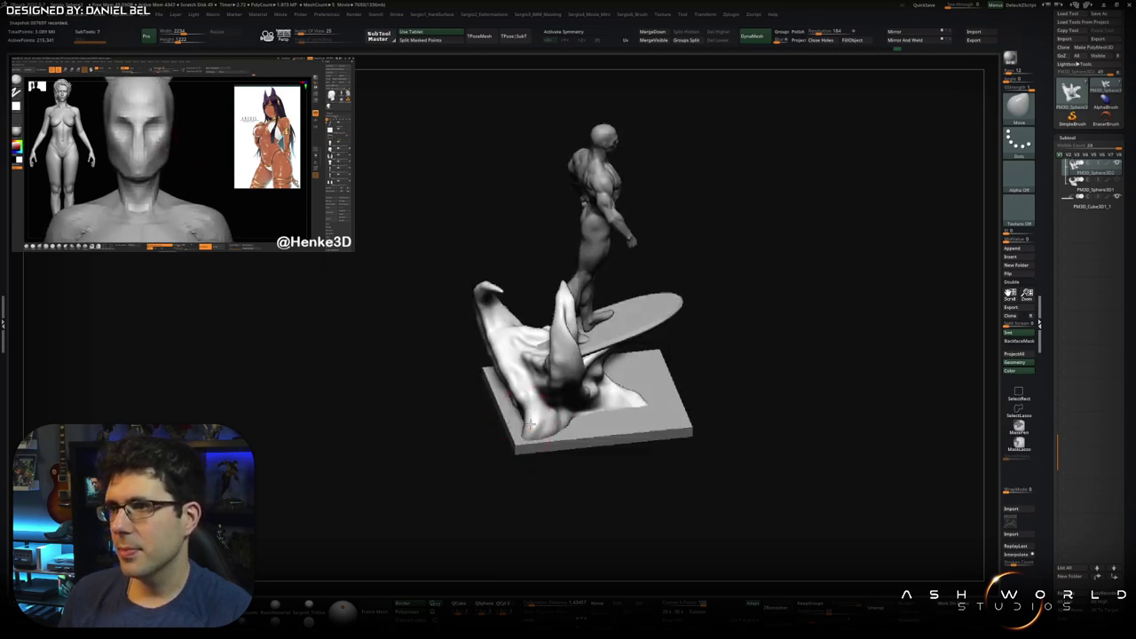
{"action": "key", "text": "ctrl"}
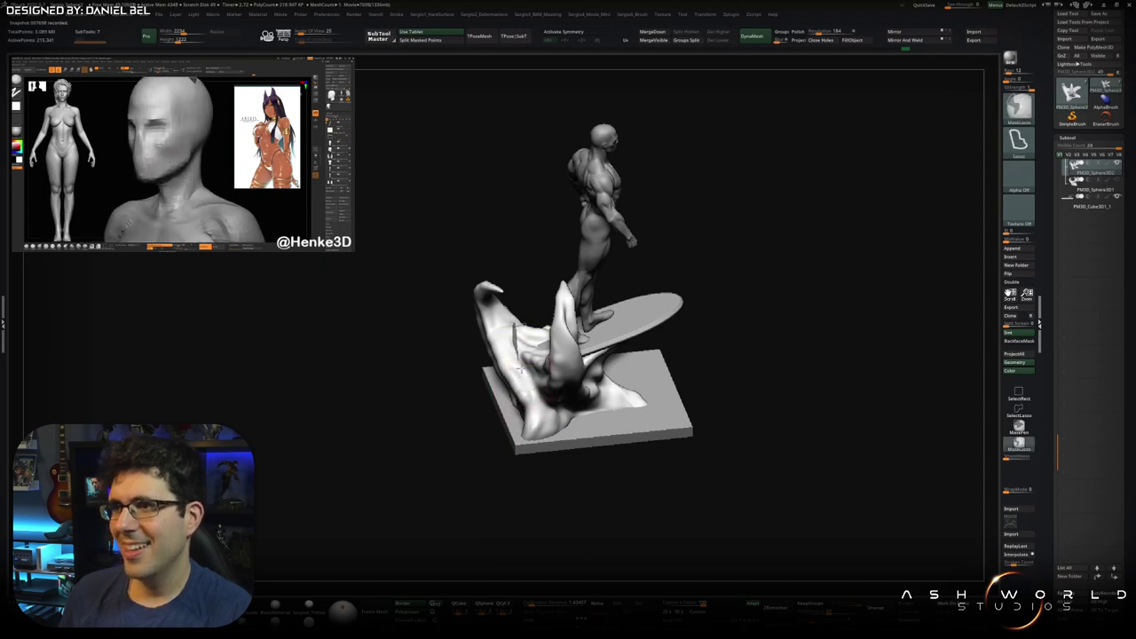
{"action": "left_click_drag", "start_coordinate": [601, 439], "coordinate": [641, 216], "text": "ctrl"}
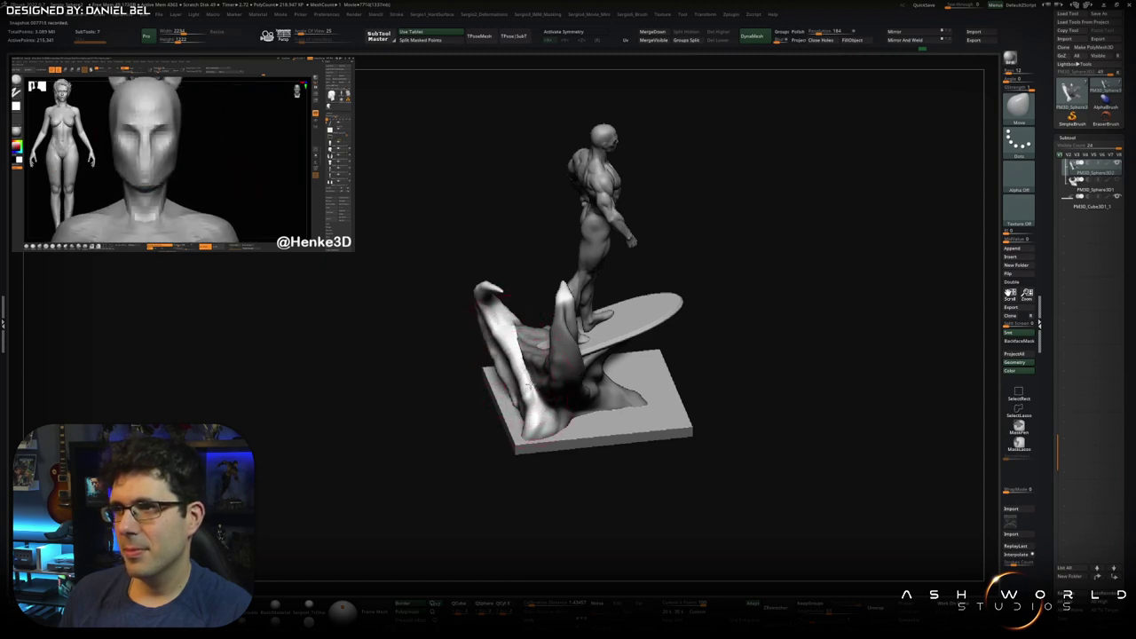
{"action": "mouse_move", "coordinate": [672, 329]}
{"action": "left_mouse_down"}
{"action": "mouse_move", "coordinate": [586, 402]}
{"action": "mouse_move", "coordinate": [479, 362]}
{"action": "left_mouse_up"}
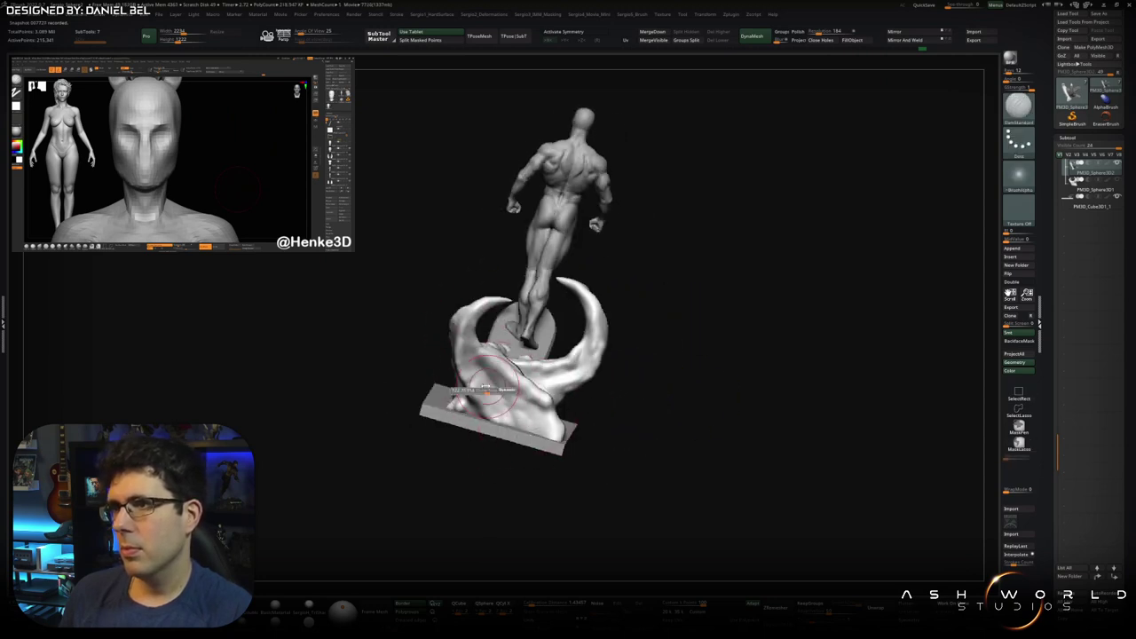
{"action": "mouse_move", "coordinate": [527, 418]}
{"action": "left_mouse_down"}
{"action": "mouse_move", "coordinate": [553, 426]}
{"action": "mouse_move", "coordinate": [531, 404]}
{"action": "mouse_move", "coordinate": [539, 434]}
{"action": "left_mouse_up"}
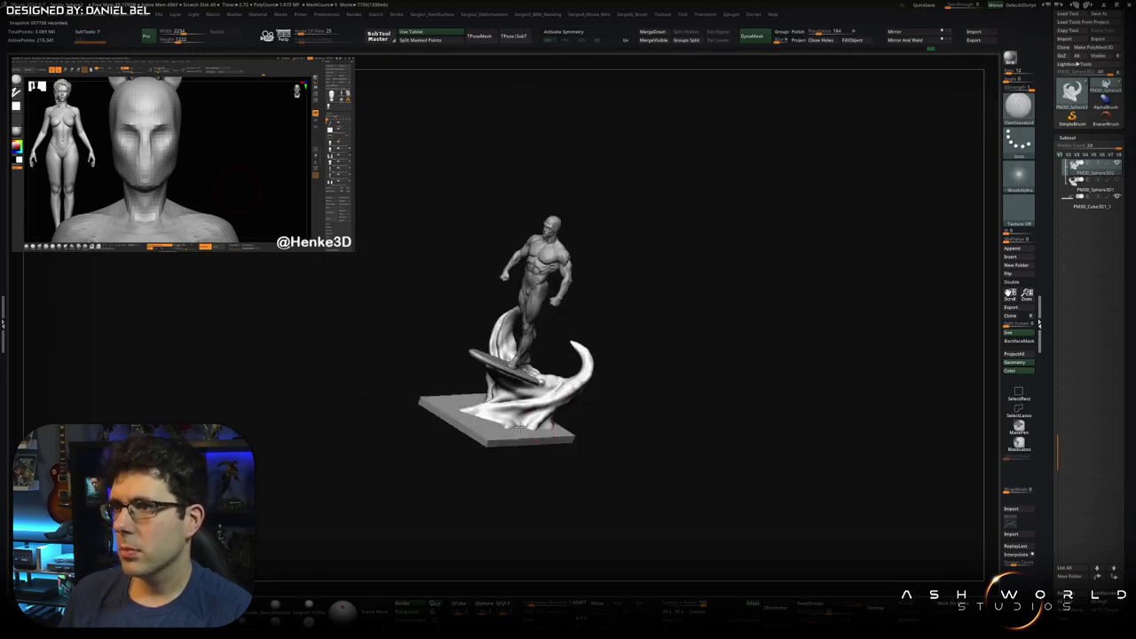
{"action": "scroll", "coordinate": [524, 415], "scroll_direction": "up", "scroll_amount": 3}
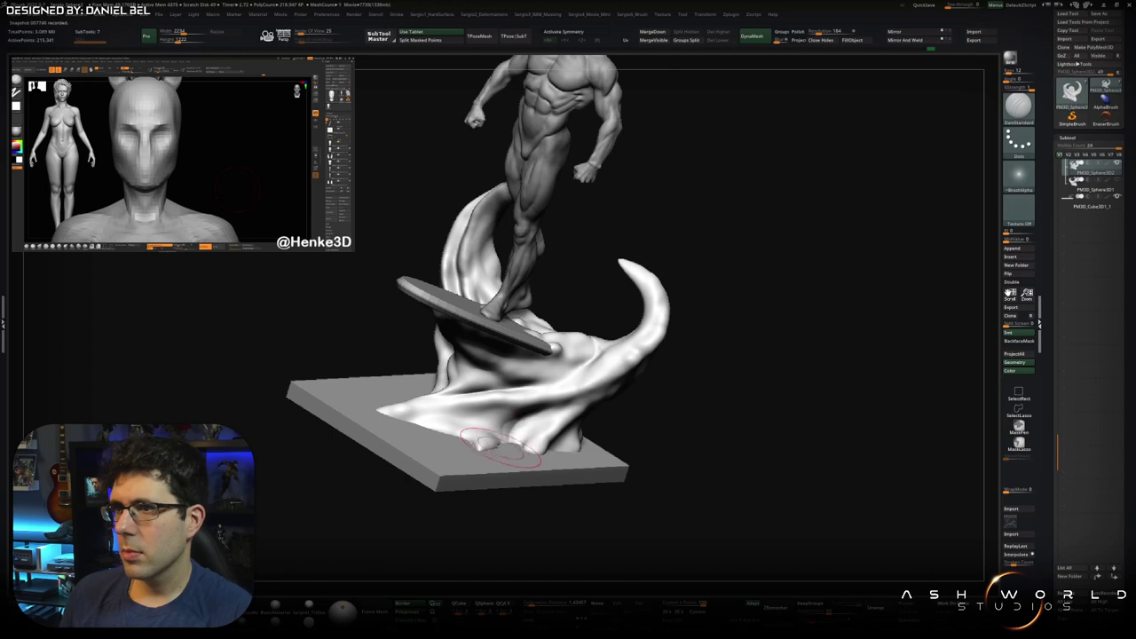
- Work around the wave and surfboard from above, the right and the front
{"action": "left_click_drag", "start_coordinate": [421, 419], "coordinate": [379, 432]}
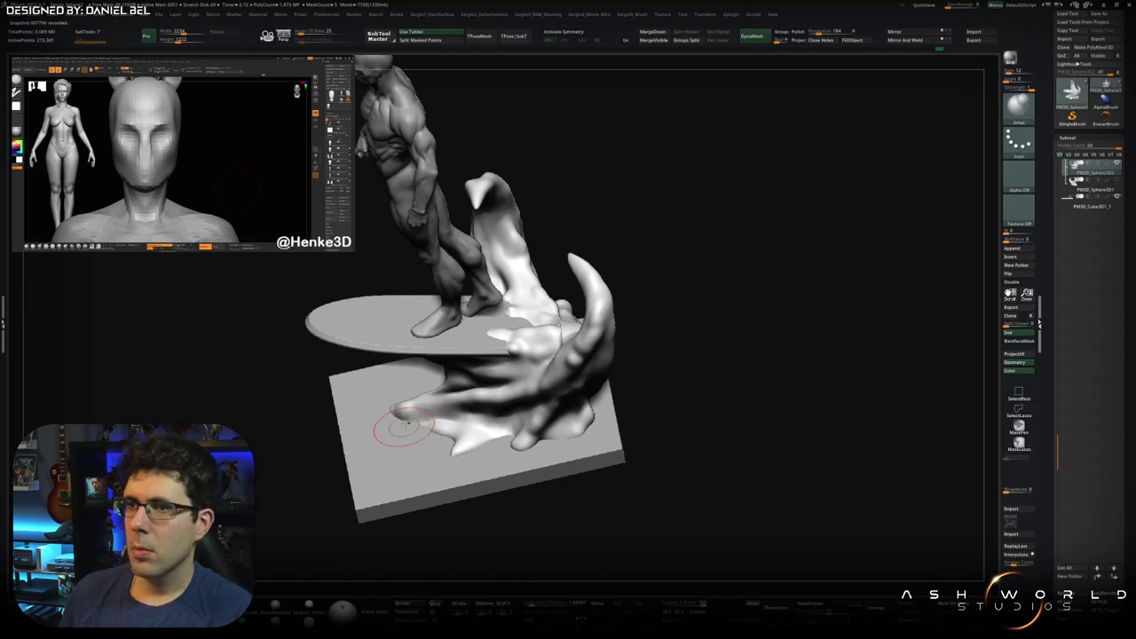
{"action": "mouse_move", "coordinate": [402, 431]}
{"action": "left_mouse_down"}
{"action": "mouse_move", "coordinate": [394, 410]}
{"action": "mouse_move", "coordinate": [445, 427]}
{"action": "left_mouse_up"}
{"action": "left_click_drag", "start_coordinate": [569, 370], "coordinate": [477, 367]}
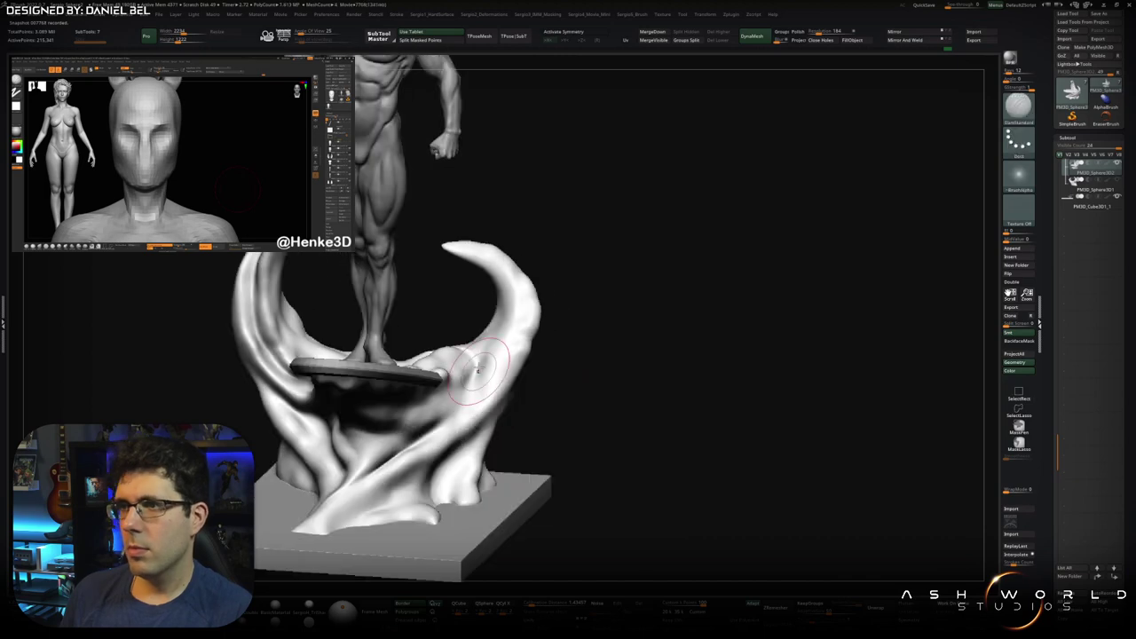
{"action": "left_click_drag", "start_coordinate": [438, 415], "coordinate": [525, 334]}
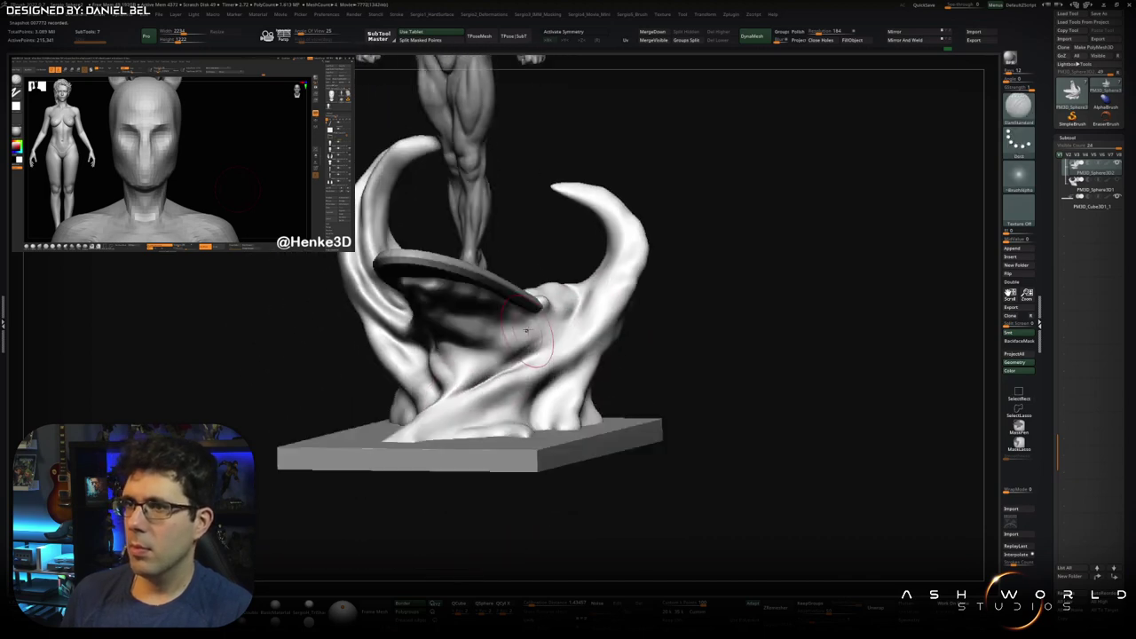
{"action": "mouse_move", "coordinate": [438, 352]}
{"action": "left_mouse_down"}
{"action": "mouse_move", "coordinate": [500, 316]}
{"action": "mouse_move", "coordinate": [432, 328]}
{"action": "mouse_move", "coordinate": [450, 341]}
{"action": "left_mouse_up"}
{"action": "mouse_move", "coordinate": [479, 282]}
{"action": "left_mouse_down"}
{"action": "mouse_move", "coordinate": [445, 295]}
{"action": "mouse_move", "coordinate": [518, 352]}
{"action": "left_mouse_up"}
{"action": "left_click_drag", "start_coordinate": [475, 386], "coordinate": [404, 335]}
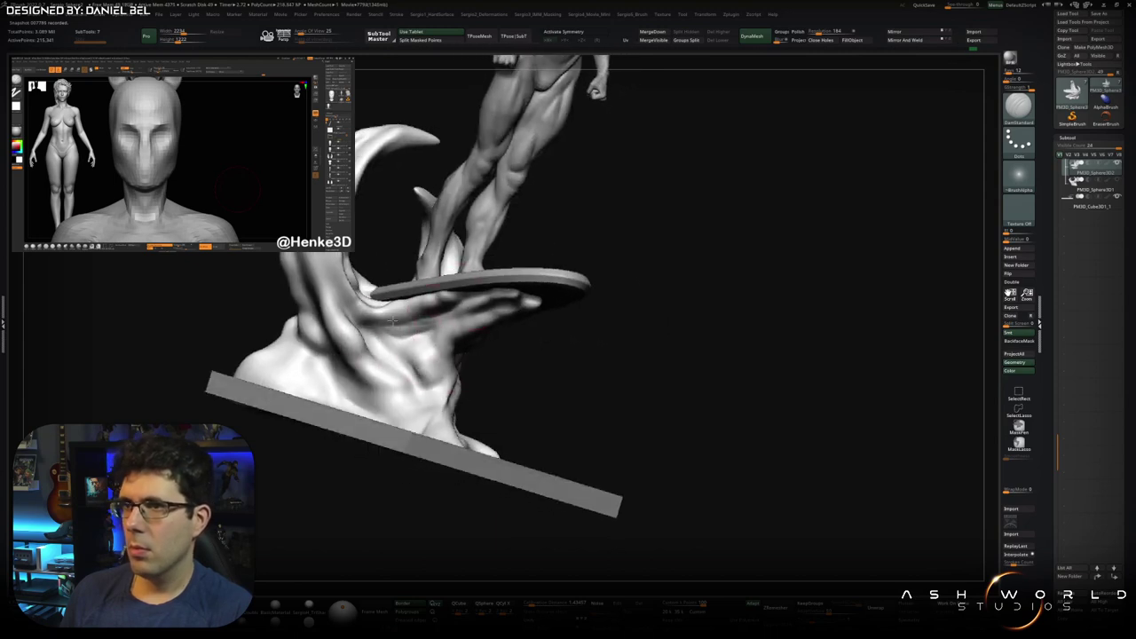
{"action": "mouse_move", "coordinate": [436, 390]}
{"action": "left_mouse_down"}
{"action": "mouse_move", "coordinate": [427, 397]}
{"action": "mouse_move", "coordinate": [423, 379]}
{"action": "mouse_move", "coordinate": [394, 371]}
{"action": "mouse_move", "coordinate": [372, 390]}
{"action": "mouse_move", "coordinate": [381, 352]}
{"action": "mouse_move", "coordinate": [376, 408]}
{"action": "mouse_move", "coordinate": [330, 374]}
{"action": "mouse_move", "coordinate": [490, 414]}
{"action": "left_mouse_up"}
{"action": "left_click_drag", "start_coordinate": [507, 463], "coordinate": [549, 313]}
- Make the body SubTool active and hide everything except the right fist with a SelectRect
{"action": "right_click_drag", "start_coordinate": [523, 359], "coordinate": [513, 350], "text": "ctrl"}
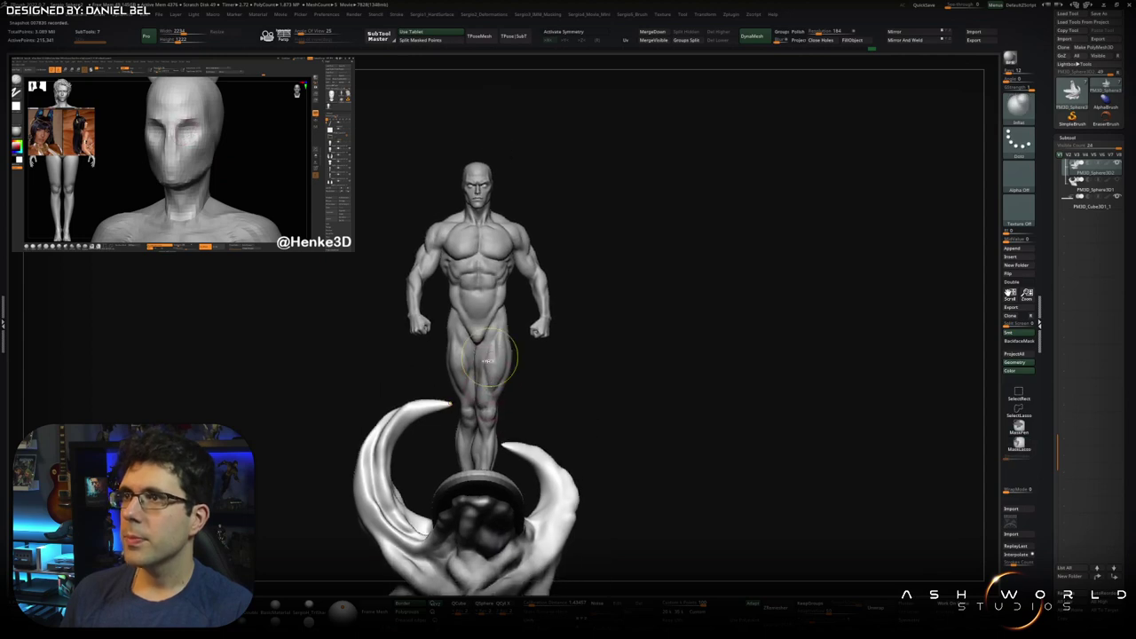
{"action": "left_click", "coordinate": [459, 367], "text": "alt"}
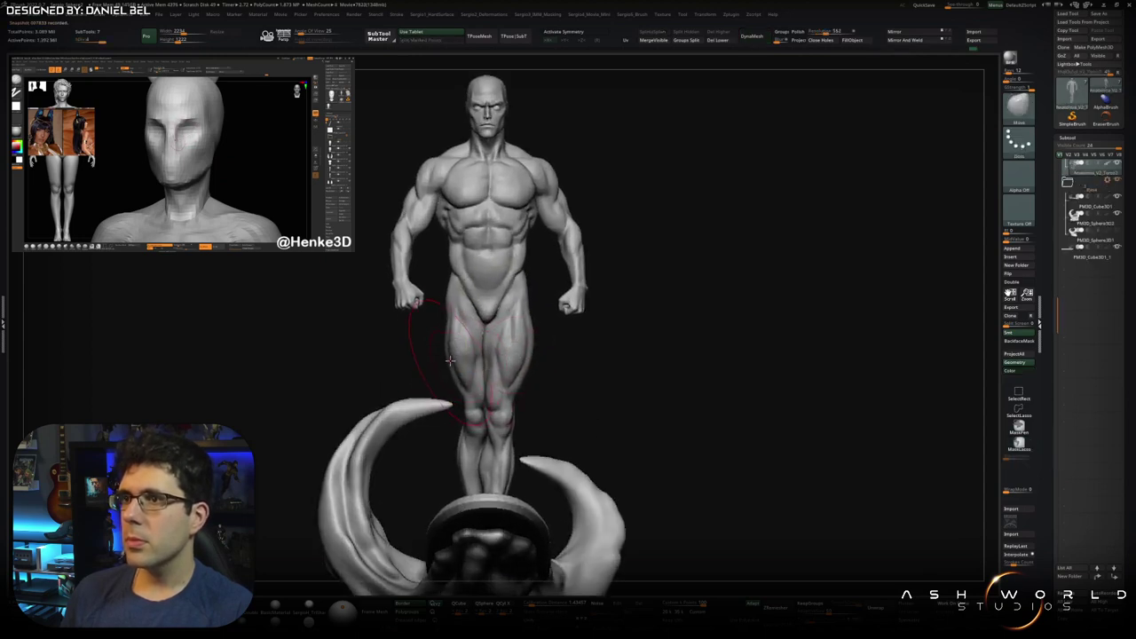
{"action": "mouse_move", "coordinate": [439, 361]}
{"action": "right_mouse_down"}
{"action": "mouse_move", "coordinate": [405, 355]}
{"action": "mouse_move", "coordinate": [482, 363]}
{"action": "mouse_move", "coordinate": [478, 375]}
{"action": "right_mouse_up"}
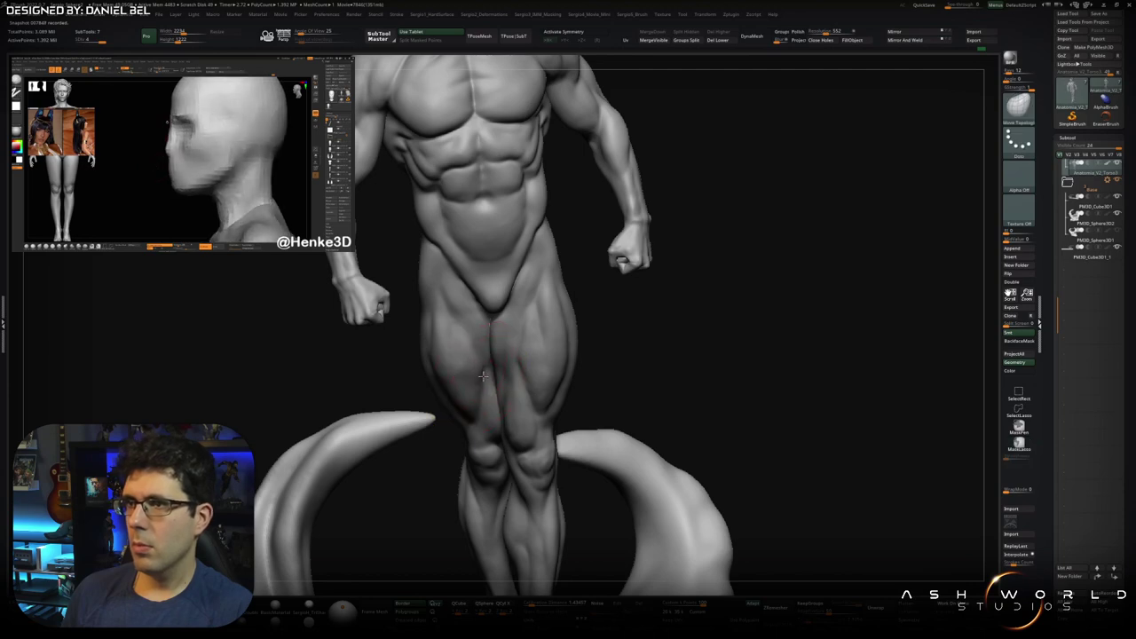
{"action": "right_click_drag", "start_coordinate": [487, 383], "coordinate": [508, 381], "text": "ctrl"}
{"action": "mouse_move", "coordinate": [495, 420]}
{"action": "right_mouse_down"}
{"action": "mouse_move", "coordinate": [630, 359]}
{"action": "mouse_move", "coordinate": [483, 341]}
{"action": "mouse_move", "coordinate": [490, 318]}
{"action": "right_mouse_up"}
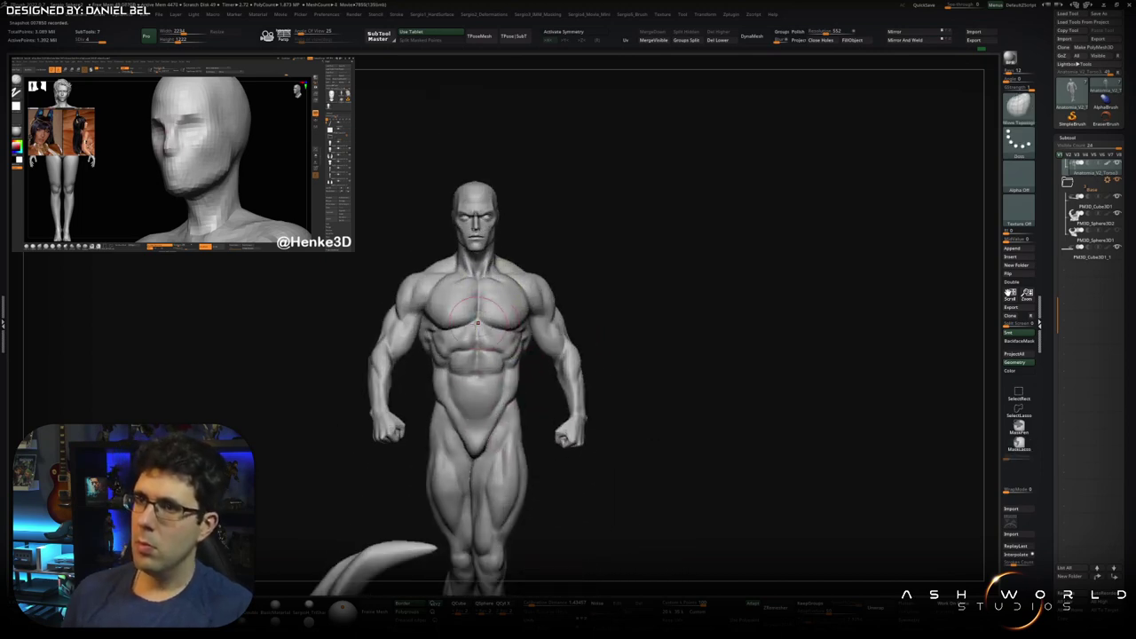
{"action": "left_click_drag", "start_coordinate": [387, 310], "coordinate": [450, 393], "text": "ctrl+shift"}
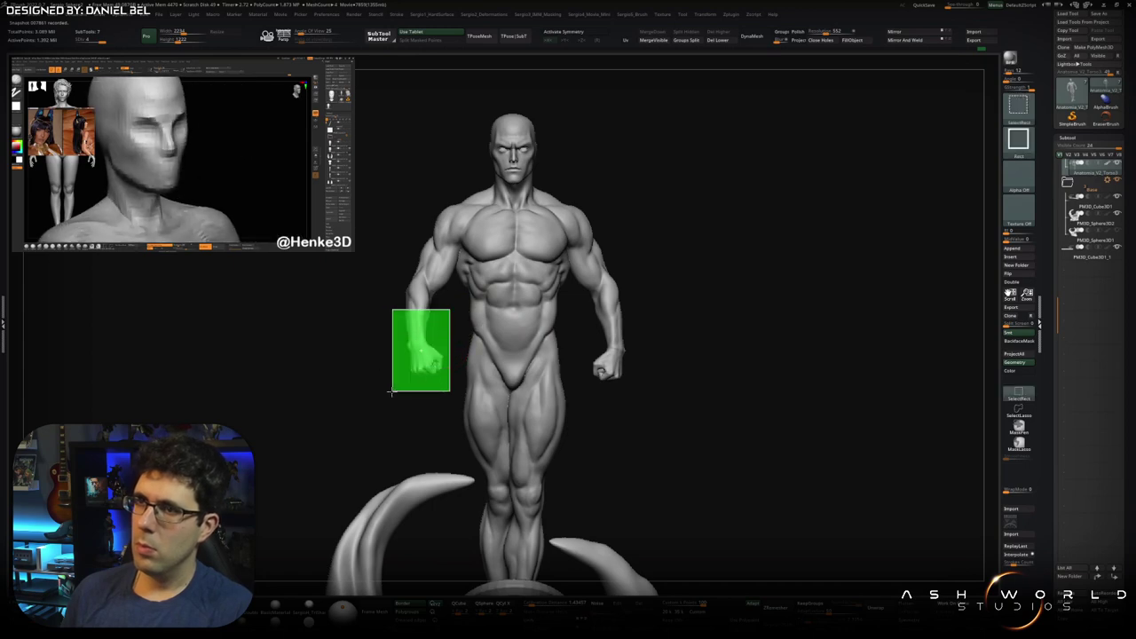
- Zoom in on the isolated fist and inspect it from three-quarter, side and front views
{"action": "mouse_move", "coordinate": [438, 371]}
{"action": "right_mouse_down"}
{"action": "mouse_move", "coordinate": [479, 337]}
{"action": "mouse_move", "coordinate": [422, 367]}
{"action": "mouse_move", "coordinate": [411, 346]}
{"action": "mouse_move", "coordinate": [423, 362]}
{"action": "mouse_move", "coordinate": [454, 355]}
{"action": "mouse_move", "coordinate": [433, 344]}
{"action": "right_mouse_up"}
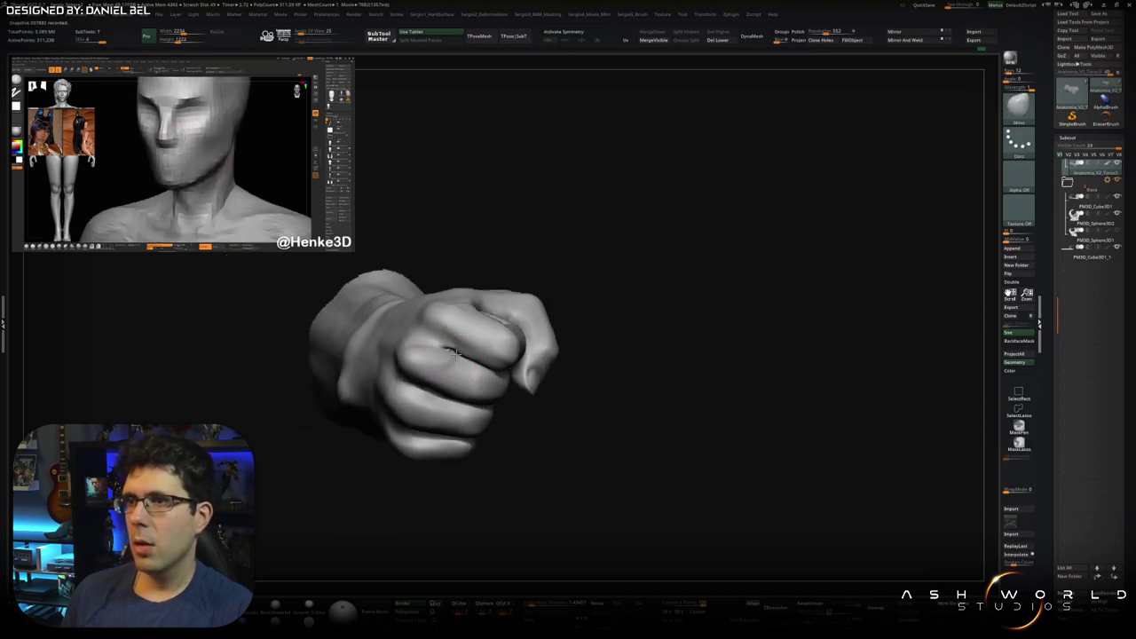
{"action": "mouse_move", "coordinate": [460, 355]}
{"action": "right_mouse_down"}
{"action": "mouse_move", "coordinate": [424, 392]}
{"action": "mouse_move", "coordinate": [394, 390]}
{"action": "right_mouse_up"}
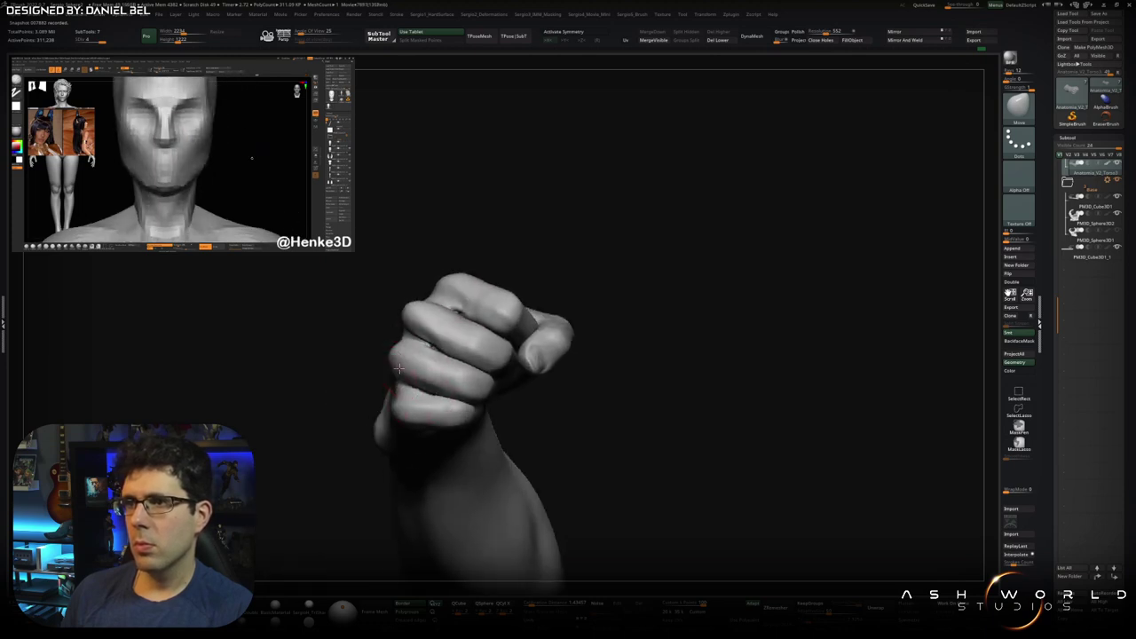
{"action": "right_click_drag", "start_coordinate": [393, 389], "coordinate": [429, 401]}
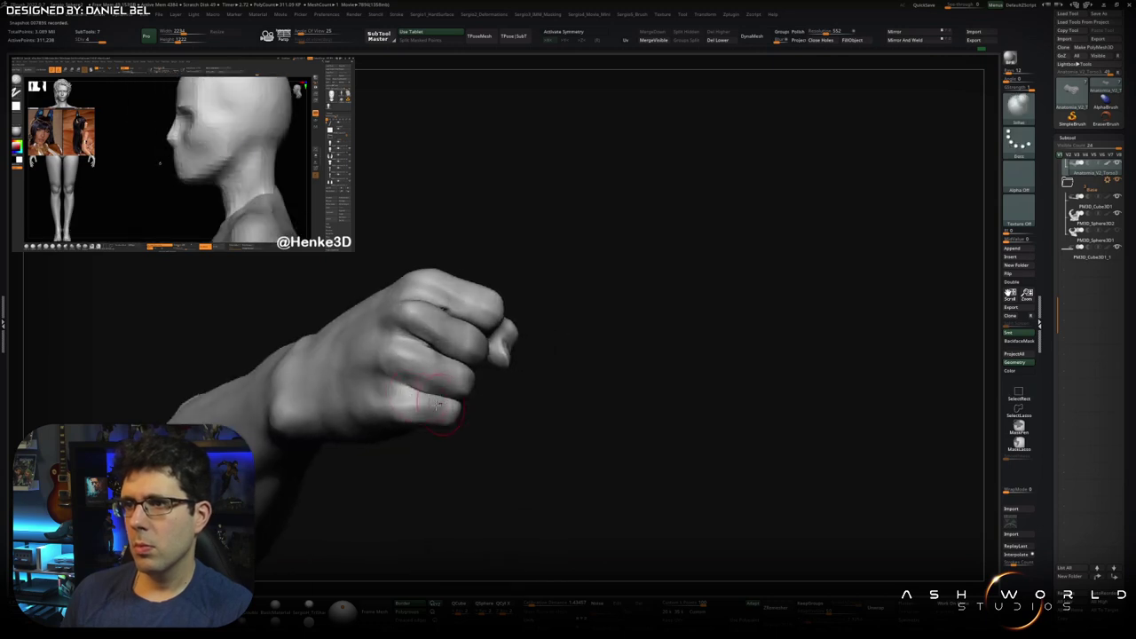
{"action": "right_click_drag", "start_coordinate": [426, 344], "coordinate": [450, 354]}
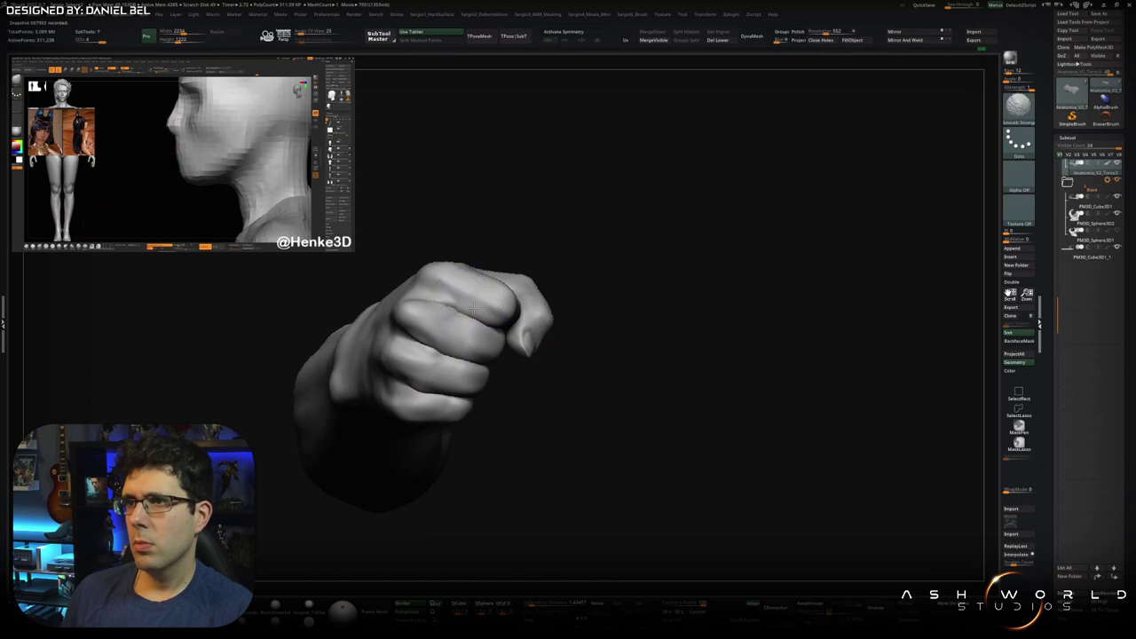
{"action": "mouse_move", "coordinate": [422, 355]}
{"action": "right_mouse_down"}
{"action": "mouse_move", "coordinate": [476, 329]}
{"action": "mouse_move", "coordinate": [458, 394]}
{"action": "mouse_move", "coordinate": [448, 364]}
{"action": "mouse_move", "coordinate": [457, 341]}
{"action": "mouse_move", "coordinate": [495, 335]}
{"action": "mouse_move", "coordinate": [527, 351]}
{"action": "mouse_move", "coordinate": [515, 359]}
{"action": "mouse_move", "coordinate": [526, 349]}
{"action": "mouse_move", "coordinate": [463, 305]}
{"action": "mouse_move", "coordinate": [462, 315]}
{"action": "mouse_move", "coordinate": [470, 303]}
{"action": "mouse_move", "coordinate": [495, 355]}
{"action": "right_mouse_up"}
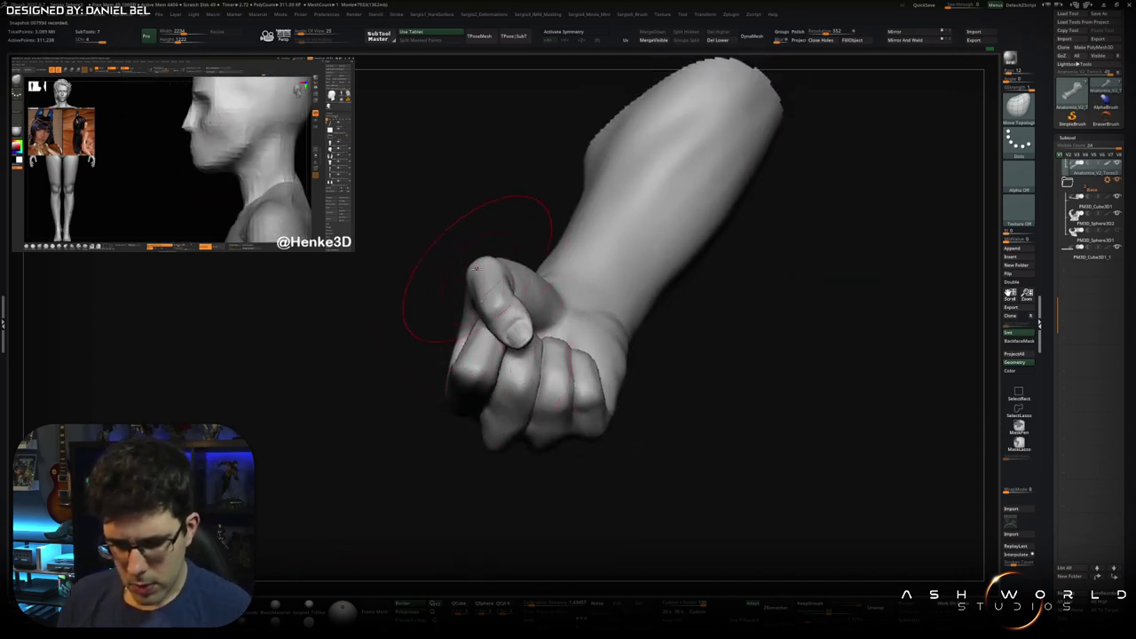
- Check the knuckles and forearm angle, then pick the Move Topological brush (B, M, T)
{"action": "mouse_move", "coordinate": [461, 284]}
{"action": "right_mouse_down"}
{"action": "mouse_move", "coordinate": [509, 322]}
{"action": "mouse_move", "coordinate": [495, 365]}
{"action": "mouse_move", "coordinate": [515, 349]}
{"action": "right_mouse_up"}
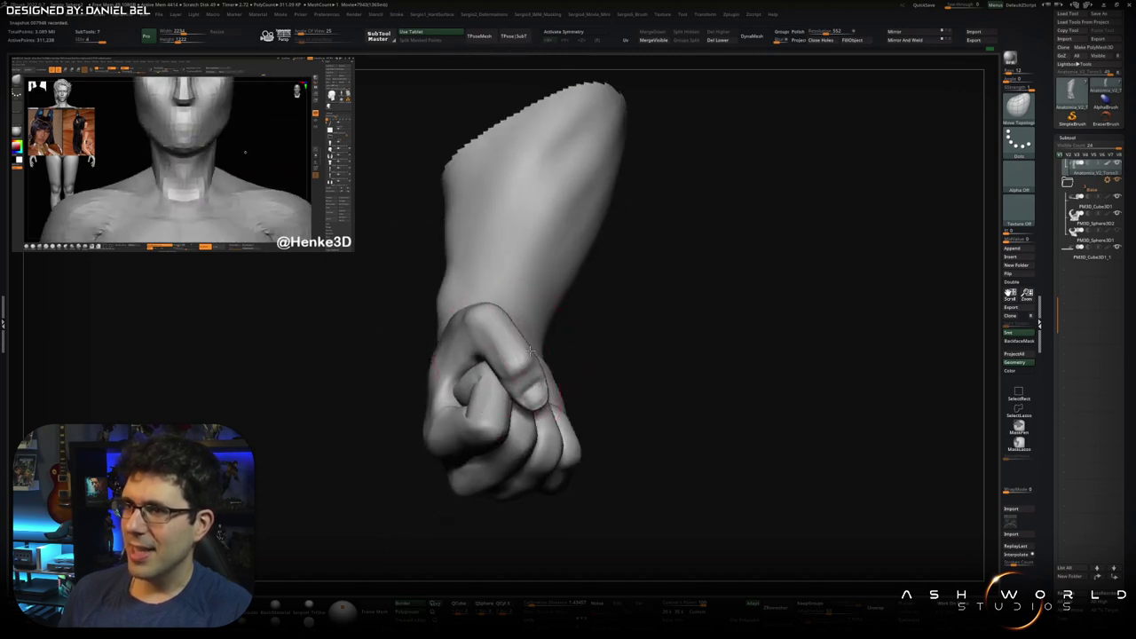
{"action": "mouse_move", "coordinate": [534, 390]}
{"action": "right_mouse_down"}
{"action": "mouse_move", "coordinate": [532, 406]}
{"action": "mouse_move", "coordinate": [555, 356]}
{"action": "right_mouse_up"}
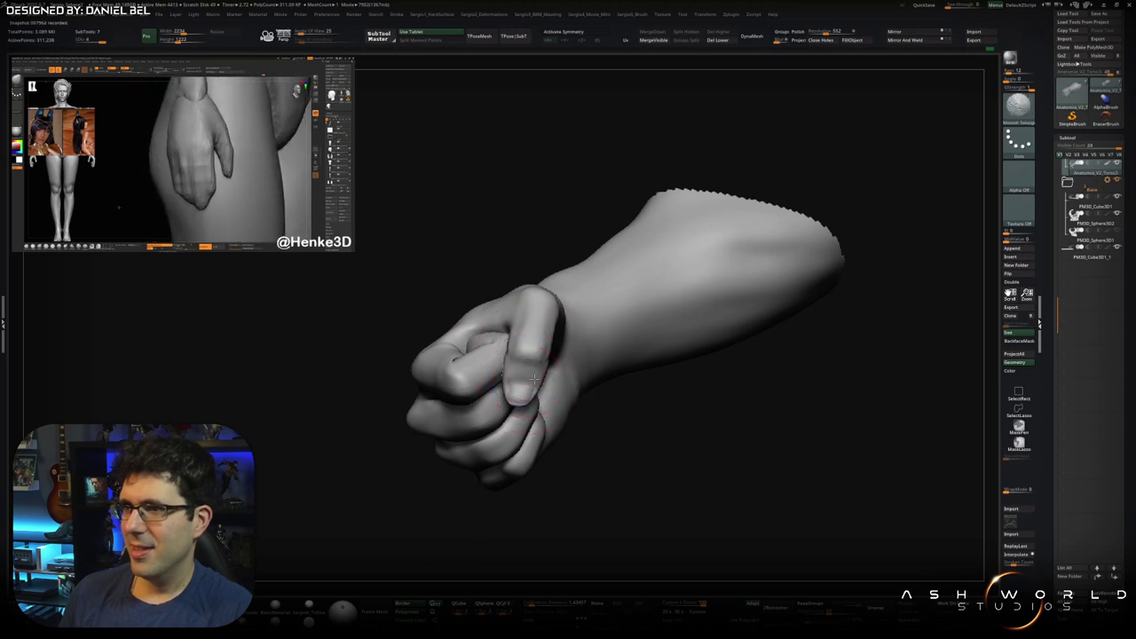
{"action": "mouse_move", "coordinate": [541, 368]}
{"action": "right_mouse_down"}
{"action": "mouse_move", "coordinate": [517, 362]}
{"action": "mouse_move", "coordinate": [537, 401]}
{"action": "right_mouse_up"}
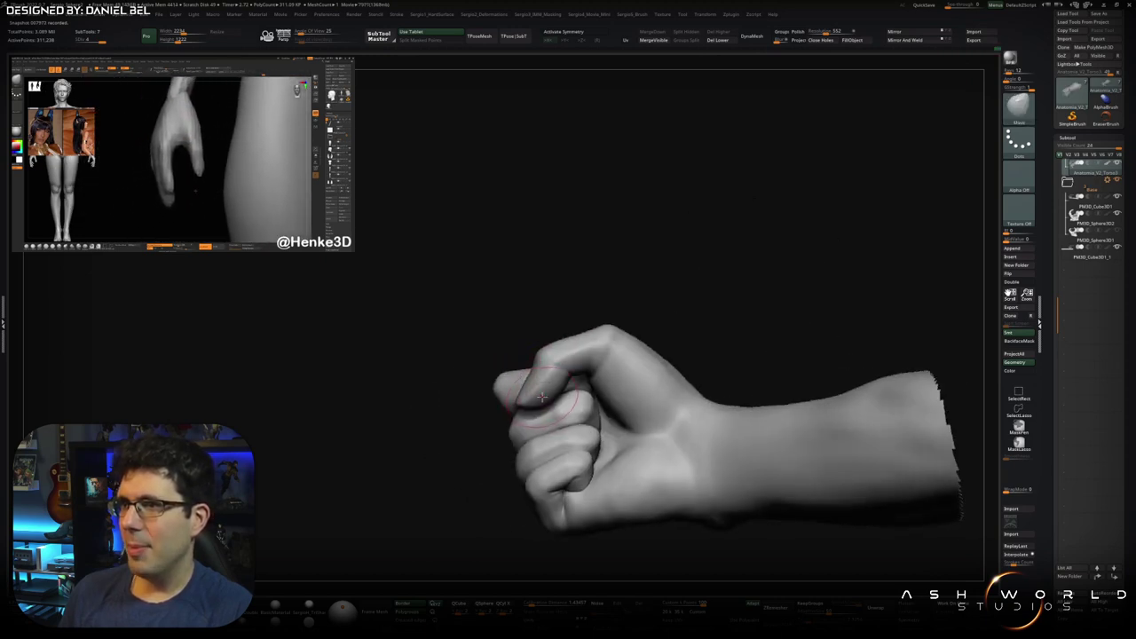
{"action": "key", "text": "b"}
{"action": "key", "text": "m"}
{"action": "key", "text": "t"}
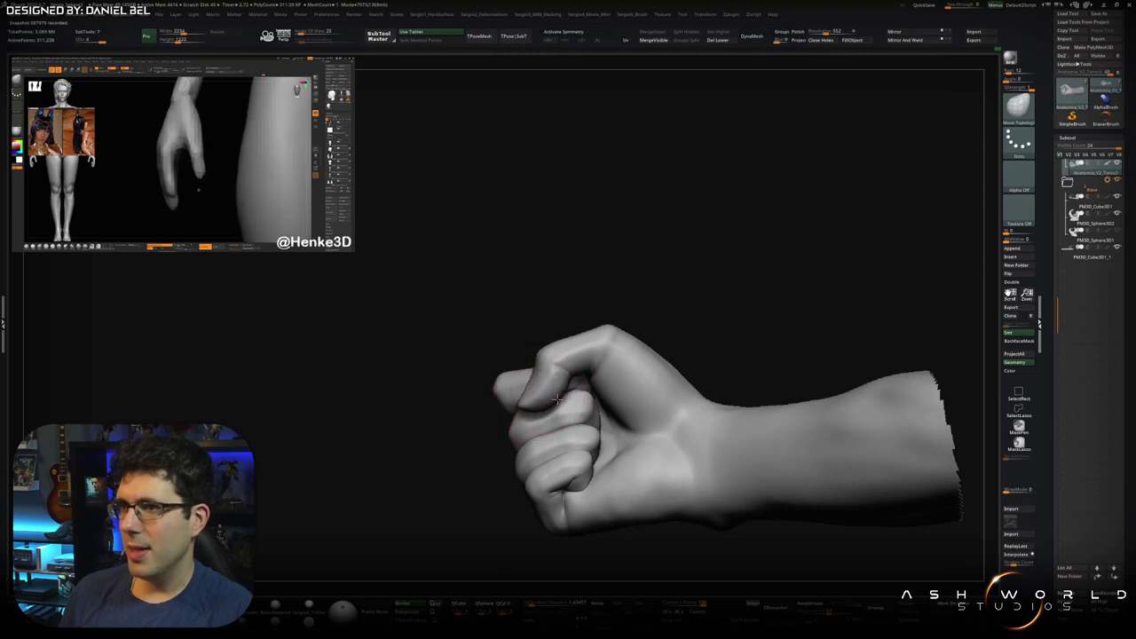
- Adjust the curled fingers and thumb with the Clay brush, fingers turned toward the viewer
{"action": "right_click_drag", "start_coordinate": [527, 382], "coordinate": [526, 381]}
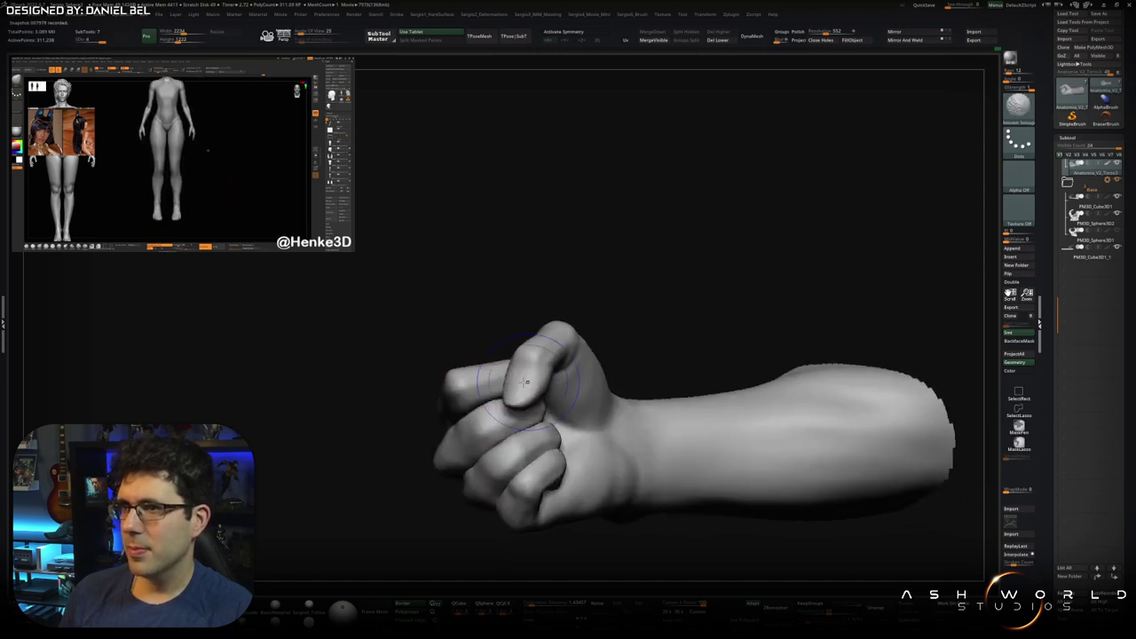
{"action": "right_click_drag", "start_coordinate": [575, 338], "coordinate": [538, 305]}
{"action": "key", "text": "b"}
{"action": "key", "text": "c"}
{"action": "key", "text": "b"}
{"action": "mouse_move", "coordinate": [538, 305]}
{"action": "right_mouse_down"}
{"action": "mouse_move", "coordinate": [516, 348]}
{"action": "mouse_move", "coordinate": [616, 380]}
{"action": "mouse_move", "coordinate": [543, 304]}
{"action": "right_mouse_up"}
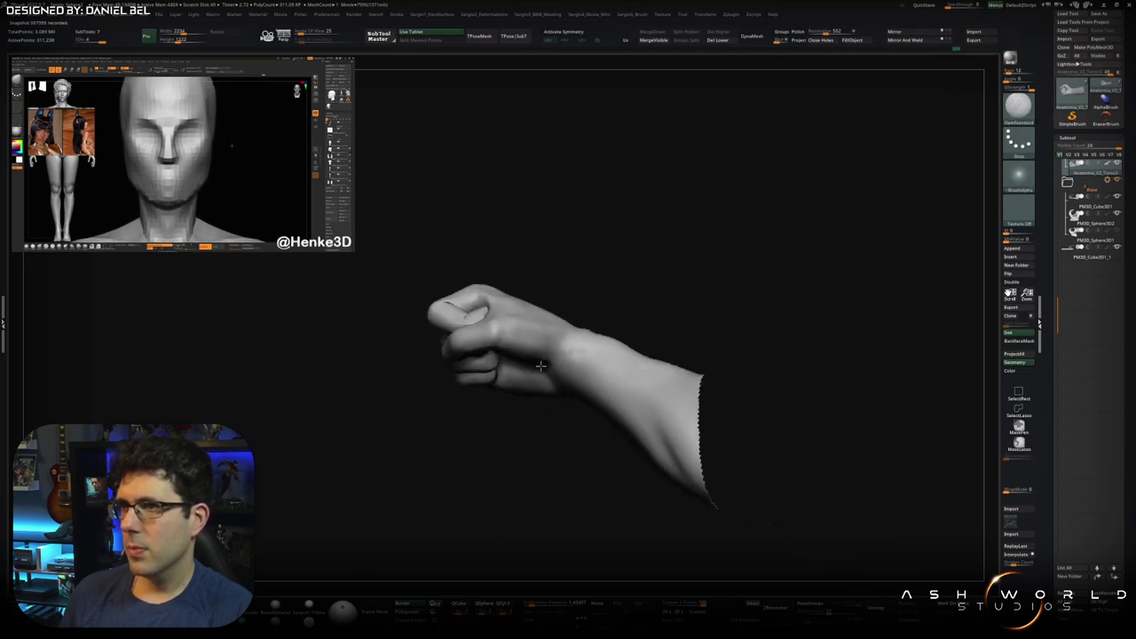
{"action": "mouse_move", "coordinate": [506, 380]}
{"action": "right_mouse_down"}
{"action": "mouse_move", "coordinate": [540, 411]}
{"action": "mouse_move", "coordinate": [522, 399]}
{"action": "right_mouse_up"}
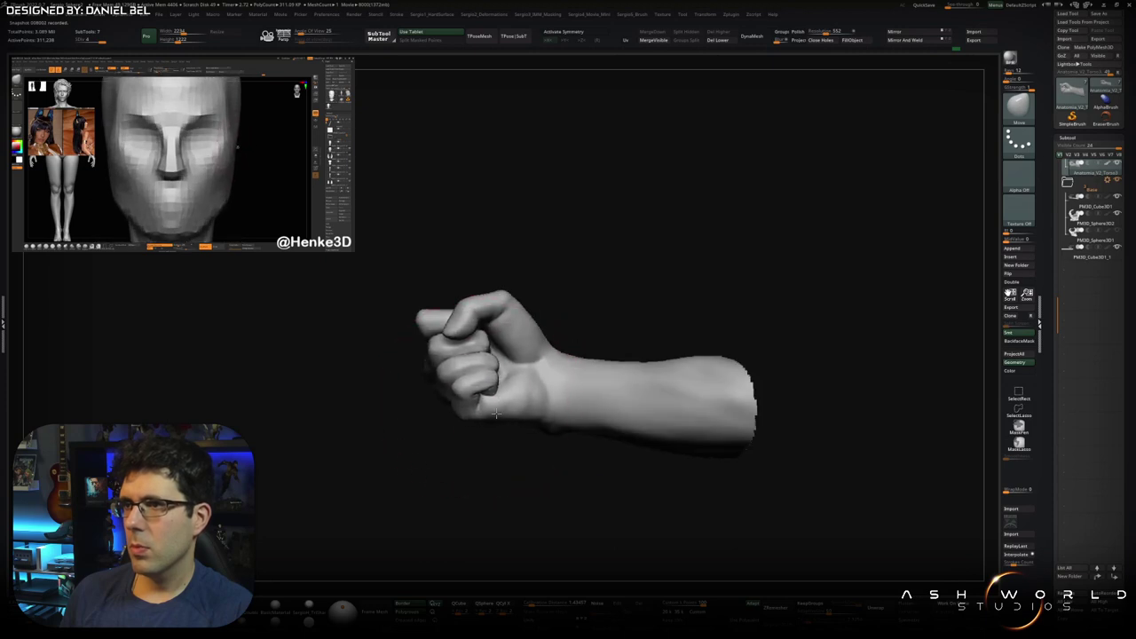
{"action": "mouse_move", "coordinate": [520, 365]}
{"action": "right_mouse_down"}
{"action": "mouse_move", "coordinate": [494, 376]}
{"action": "mouse_move", "coordinate": [497, 392]}
{"action": "mouse_move", "coordinate": [512, 382]}
{"action": "right_mouse_up"}
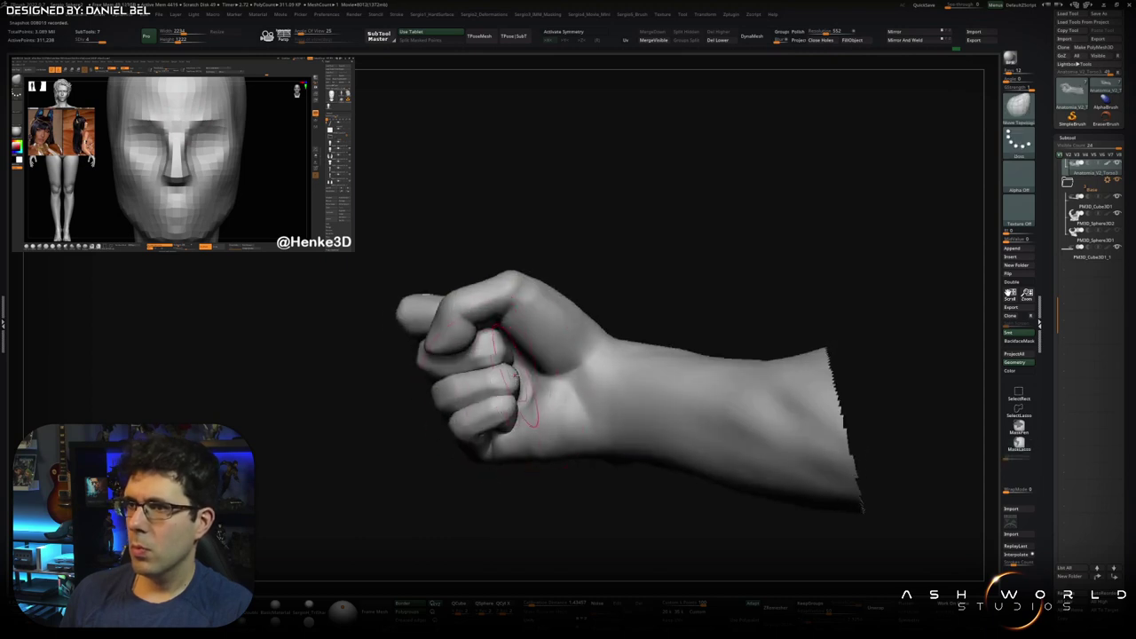
{"action": "mouse_move", "coordinate": [502, 414]}
{"action": "right_mouse_down"}
{"action": "mouse_move", "coordinate": [493, 433]}
{"action": "mouse_move", "coordinate": [522, 437]}
{"action": "right_mouse_up"}
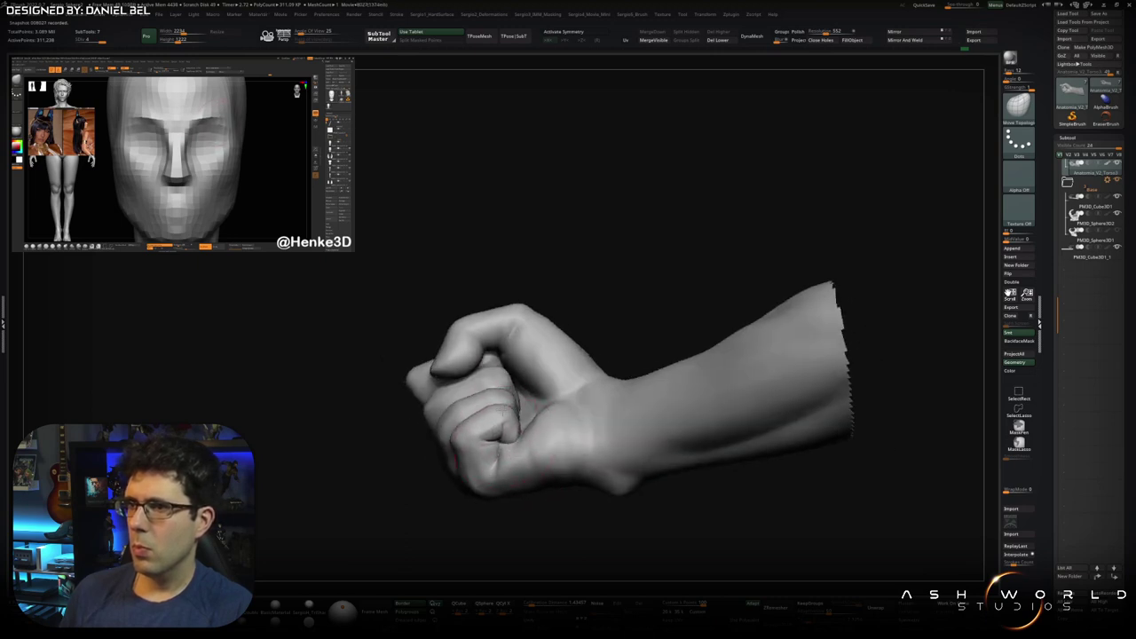
- Build up the knuckles on the back of the hand, checking them alongside the wrist
{"action": "mouse_move", "coordinate": [508, 440]}
{"action": "right_mouse_down"}
{"action": "mouse_move", "coordinate": [474, 443]}
{"action": "mouse_move", "coordinate": [487, 398]}
{"action": "mouse_move", "coordinate": [507, 405]}
{"action": "mouse_move", "coordinate": [493, 448]}
{"action": "mouse_move", "coordinate": [475, 442]}
{"action": "mouse_move", "coordinate": [507, 405]}
{"action": "mouse_move", "coordinate": [482, 430]}
{"action": "mouse_move", "coordinate": [461, 415]}
{"action": "mouse_move", "coordinate": [480, 387]}
{"action": "right_mouse_up"}
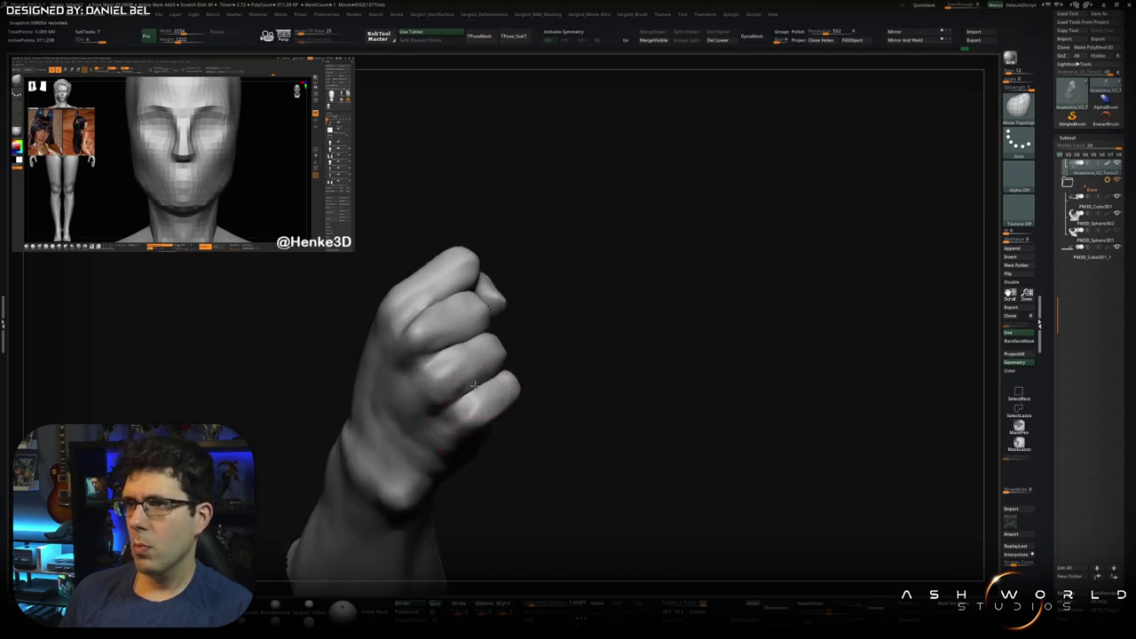
{"action": "mouse_move", "coordinate": [487, 376]}
{"action": "right_mouse_down"}
{"action": "mouse_move", "coordinate": [451, 380]}
{"action": "mouse_move", "coordinate": [502, 372]}
{"action": "mouse_move", "coordinate": [469, 359]}
{"action": "right_mouse_up"}
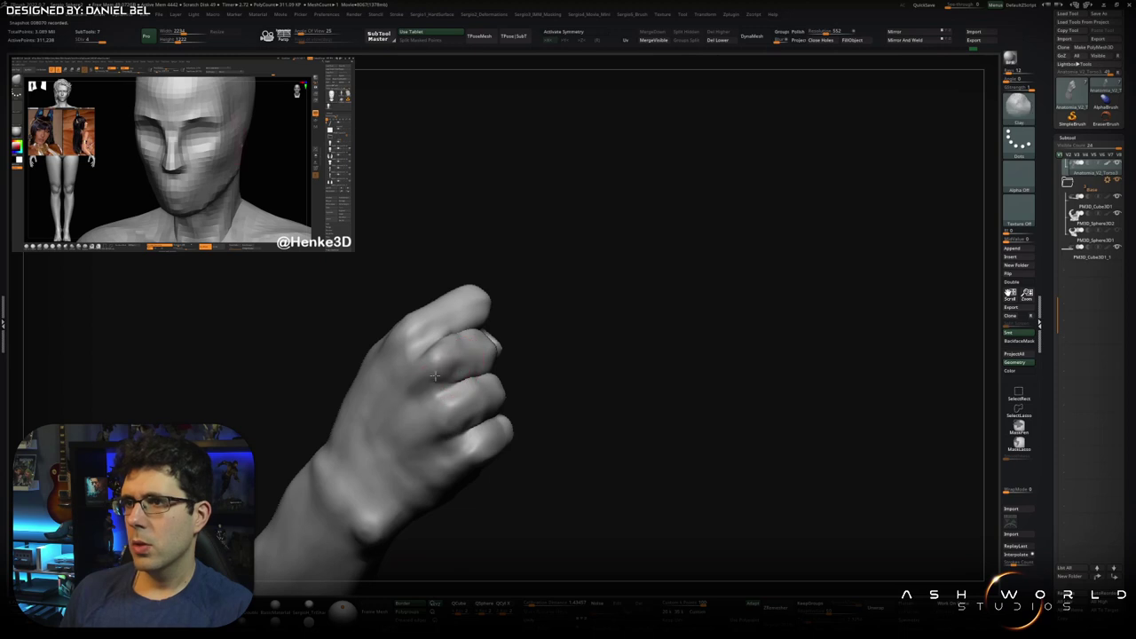
{"action": "right_click_drag", "start_coordinate": [437, 393], "coordinate": [425, 411]}
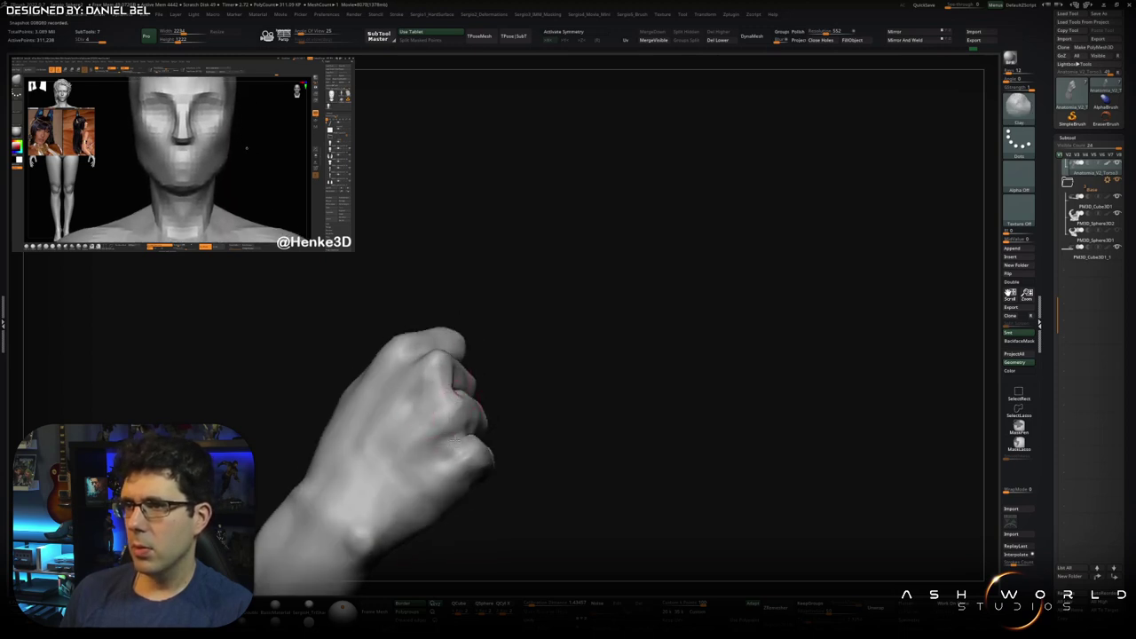
{"action": "right_click_drag", "start_coordinate": [459, 437], "coordinate": [453, 440]}
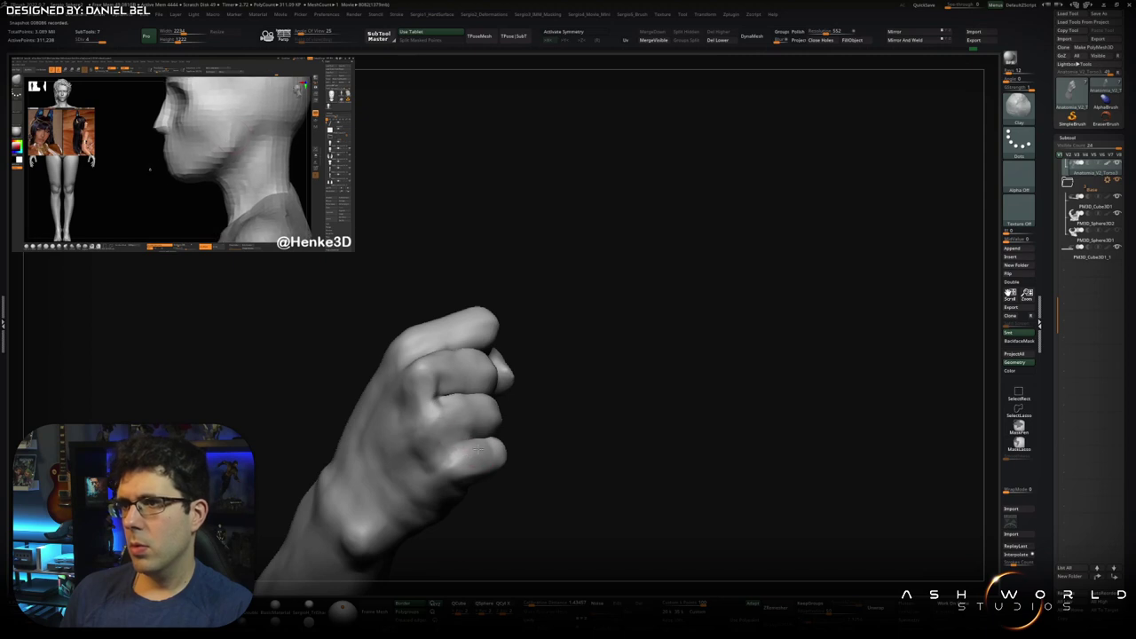
{"action": "right_click_drag", "start_coordinate": [450, 395], "coordinate": [439, 377]}
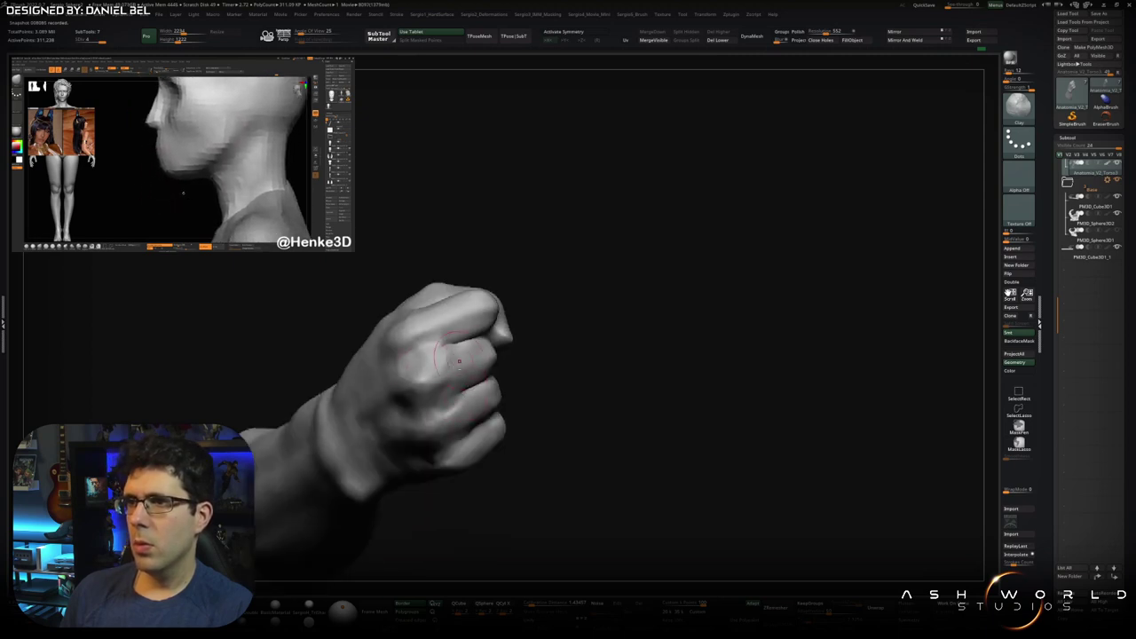
{"action": "mouse_move", "coordinate": [443, 373]}
{"action": "right_mouse_down"}
{"action": "mouse_move", "coordinate": [465, 388]}
{"action": "mouse_move", "coordinate": [428, 381]}
{"action": "mouse_move", "coordinate": [408, 393]}
{"action": "mouse_move", "coordinate": [451, 393]}
{"action": "mouse_move", "coordinate": [461, 377]}
{"action": "mouse_move", "coordinate": [454, 405]}
{"action": "right_mouse_up"}
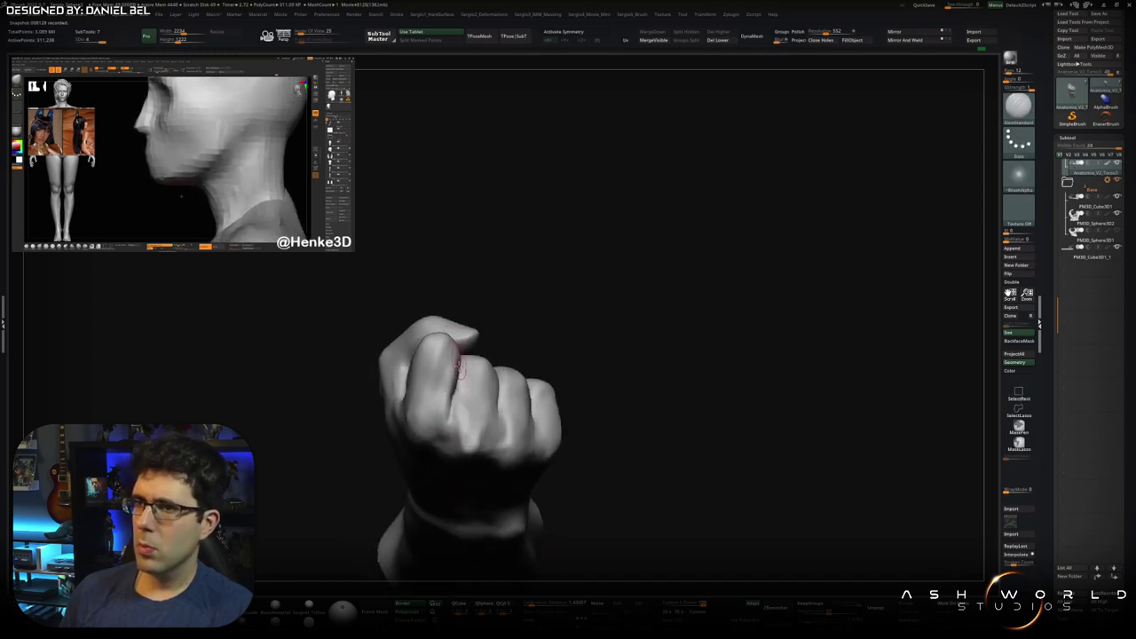
- Inspect the back of the hand, knuckles, thumb and wrist from several angles
{"action": "key", "text": "ctrl"}
{"action": "right_click_drag", "start_coordinate": [451, 415], "coordinate": [454, 382]}
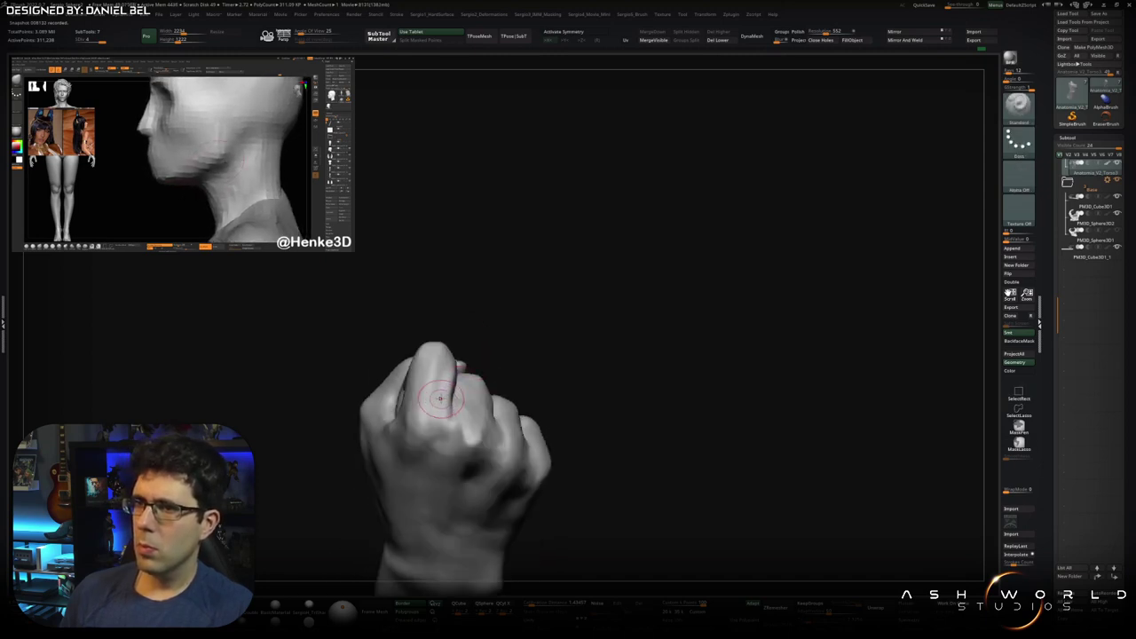
{"action": "mouse_move", "coordinate": [437, 428]}
{"action": "right_mouse_down"}
{"action": "mouse_move", "coordinate": [410, 373]}
{"action": "mouse_move", "coordinate": [469, 412]}
{"action": "mouse_move", "coordinate": [487, 377]}
{"action": "right_mouse_up"}
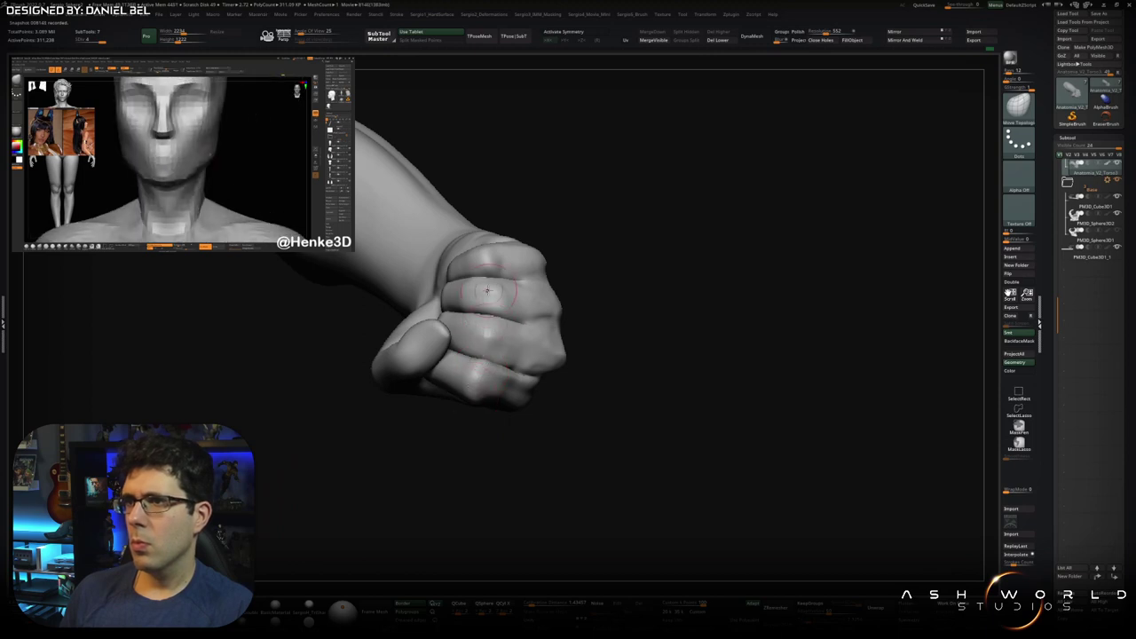
{"action": "right_click_drag", "start_coordinate": [489, 267], "coordinate": [468, 289]}
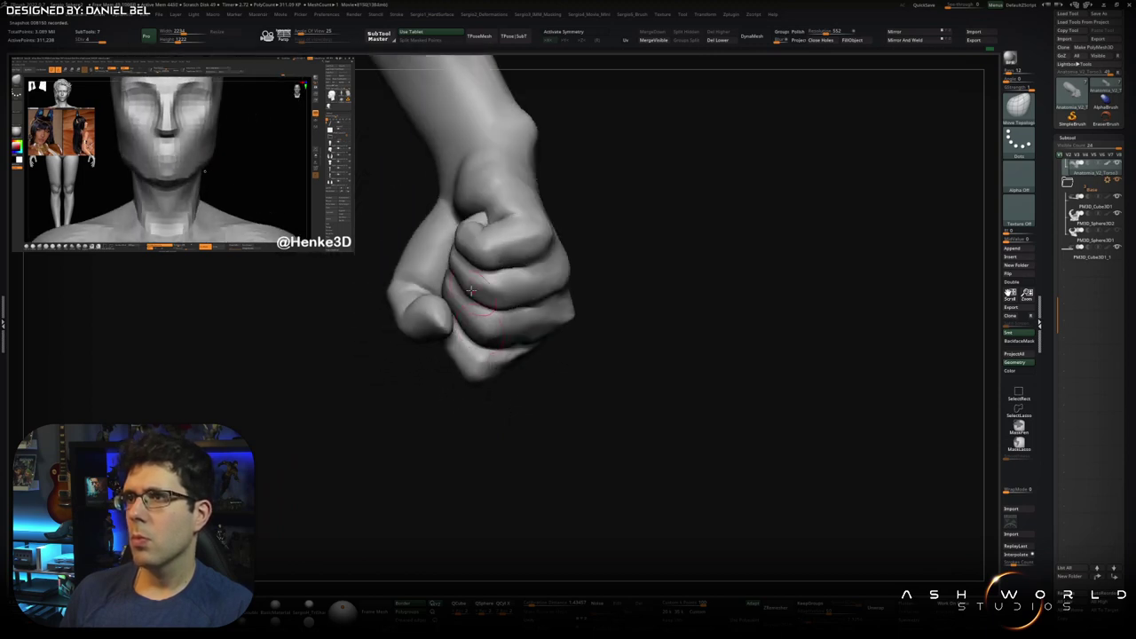
{"action": "right_click_drag", "start_coordinate": [469, 283], "coordinate": [474, 319]}
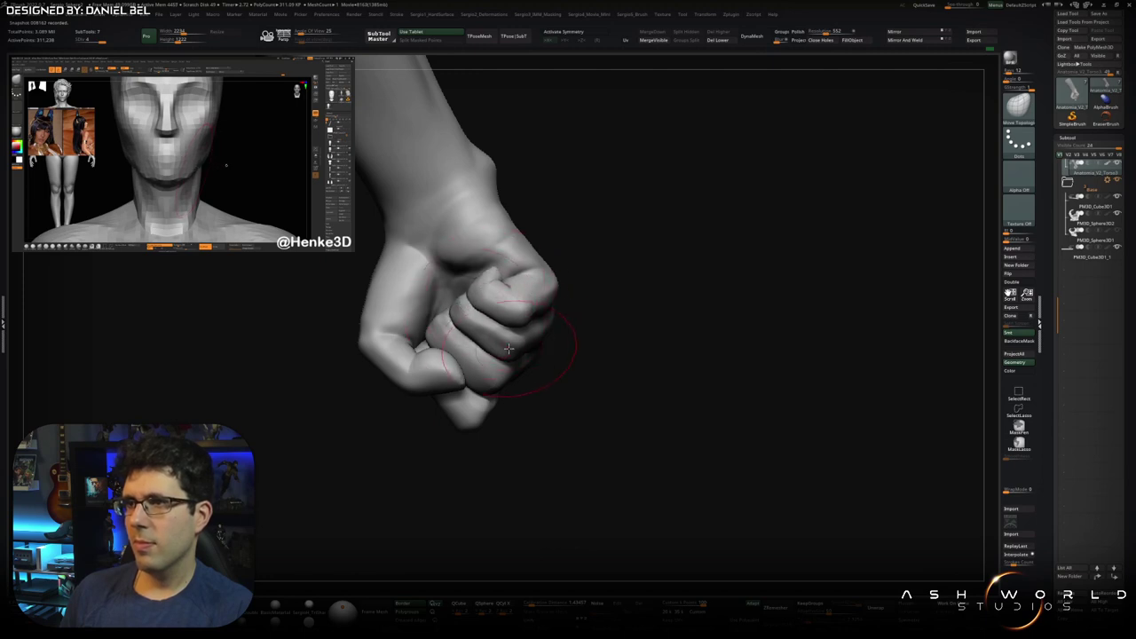
{"action": "mouse_move", "coordinate": [508, 349]}
{"action": "right_mouse_down"}
{"action": "mouse_move", "coordinate": [514, 316]}
{"action": "mouse_move", "coordinate": [560, 355]}
{"action": "right_mouse_up"}
{"action": "mouse_move", "coordinate": [573, 309]}
{"action": "right_mouse_down"}
{"action": "mouse_move", "coordinate": [600, 319]}
{"action": "mouse_move", "coordinate": [554, 304]}
{"action": "mouse_move", "coordinate": [562, 314]}
{"action": "mouse_move", "coordinate": [550, 326]}
{"action": "mouse_move", "coordinate": [459, 390]}
{"action": "mouse_move", "coordinate": [428, 365]}
{"action": "right_mouse_up"}
{"action": "right_click_drag", "start_coordinate": [423, 361], "coordinate": [461, 344]}
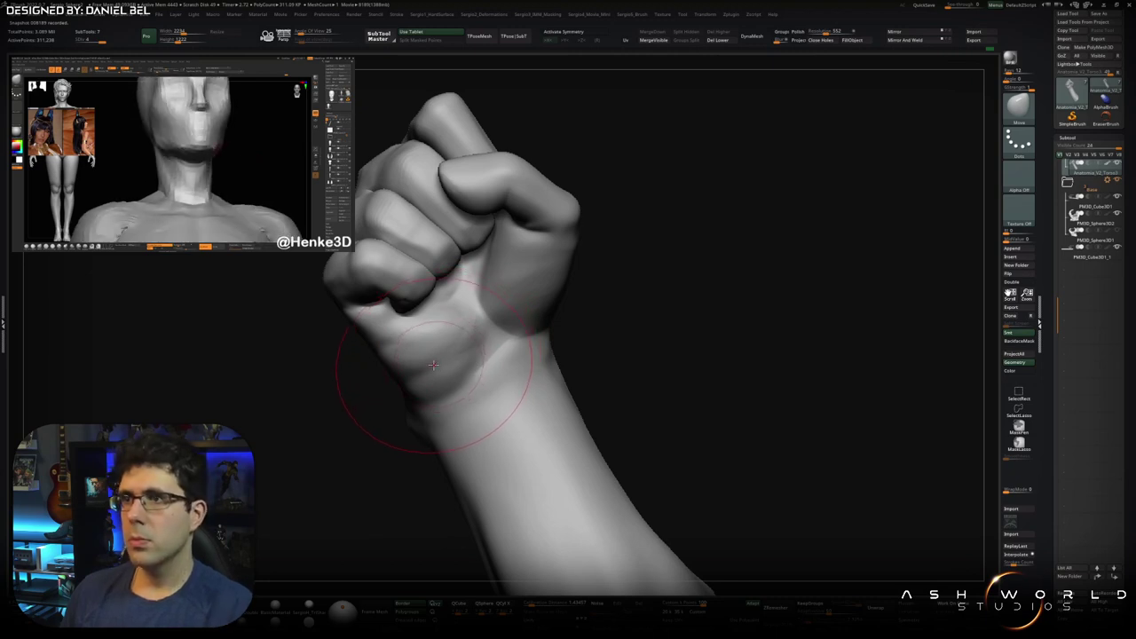
{"action": "right_click_drag", "start_coordinate": [475, 333], "coordinate": [480, 335]}
- Push the palm's thumb-base mass down and pull the knuckle and thumb area right
{"action": "left_click_drag", "start_coordinate": [503, 326], "coordinate": [485, 344]}
{"action": "mouse_move", "coordinate": [480, 334]}
{"action": "right_mouse_down"}
{"action": "mouse_move", "coordinate": [467, 346]}
{"action": "mouse_move", "coordinate": [414, 305]}
{"action": "right_mouse_up"}
{"action": "left_click_drag", "start_coordinate": [398, 298], "coordinate": [440, 312]}
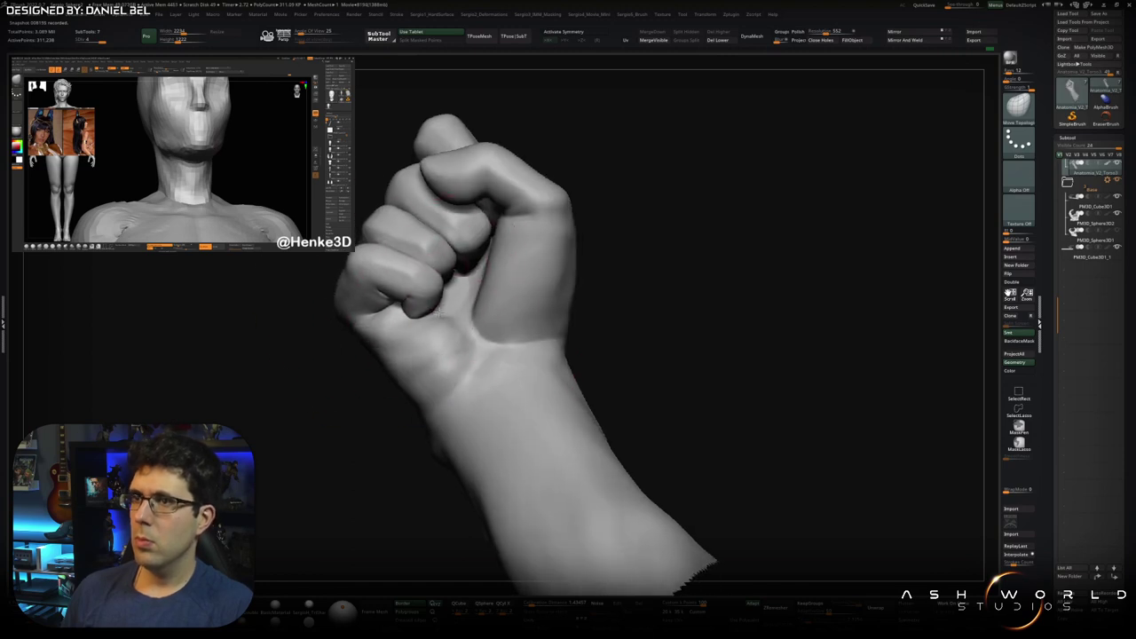
{"action": "mouse_move", "coordinate": [479, 293]}
{"action": "right_mouse_down"}
{"action": "mouse_move", "coordinate": [489, 312]}
{"action": "mouse_move", "coordinate": [532, 297]}
{"action": "right_mouse_up"}
{"action": "mouse_move", "coordinate": [467, 277]}
{"action": "right_mouse_down"}
{"action": "mouse_move", "coordinate": [498, 299]}
{"action": "mouse_move", "coordinate": [536, 282]}
{"action": "mouse_move", "coordinate": [555, 399]}
{"action": "mouse_move", "coordinate": [530, 363]}
{"action": "mouse_move", "coordinate": [551, 347]}
{"action": "right_mouse_up"}
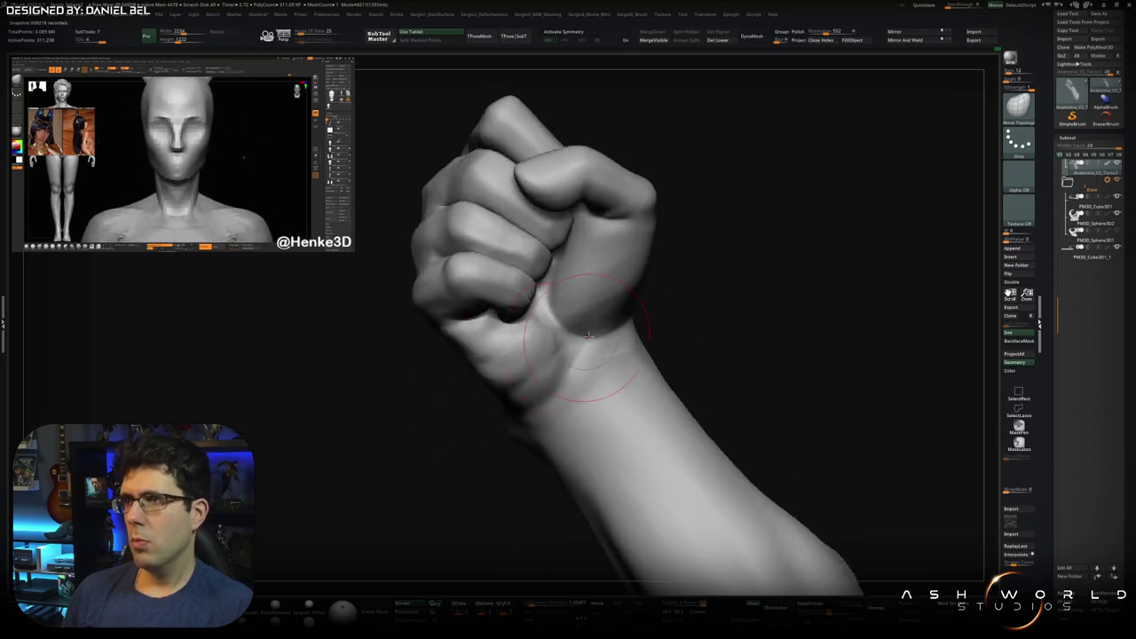
{"action": "right_click_drag", "start_coordinate": [570, 358], "coordinate": [532, 299]}
- Switch to the Move brush and review the upright fist with the forearm angled down-right
{"action": "key", "text": "b"}
{"action": "key", "text": "m"}
{"action": "key", "text": "v"}
{"action": "mouse_move", "coordinate": [476, 347]}
{"action": "right_mouse_down"}
{"action": "mouse_move", "coordinate": [553, 332]}
{"action": "mouse_move", "coordinate": [522, 293]}
{"action": "mouse_move", "coordinate": [482, 284]}
{"action": "right_mouse_up"}
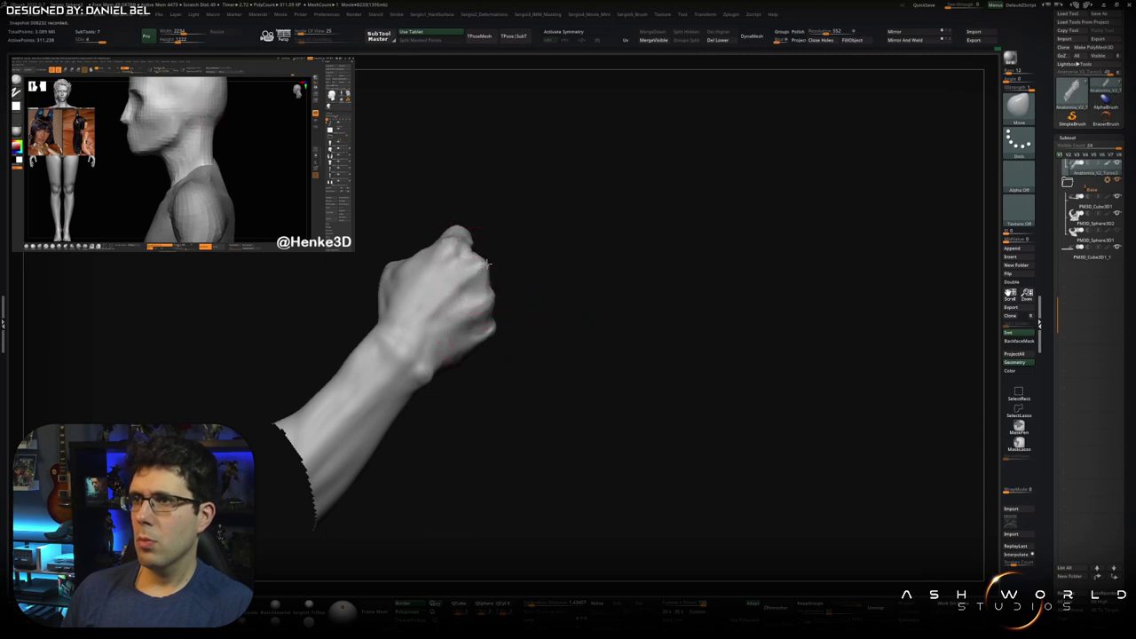
{"action": "mouse_move", "coordinate": [464, 342]}
{"action": "right_mouse_down"}
{"action": "mouse_move", "coordinate": [436, 355]}
{"action": "mouse_move", "coordinate": [487, 242]}
{"action": "mouse_move", "coordinate": [479, 290]}
{"action": "right_mouse_up"}
{"action": "right_click_drag", "start_coordinate": [474, 251], "coordinate": [461, 266]}
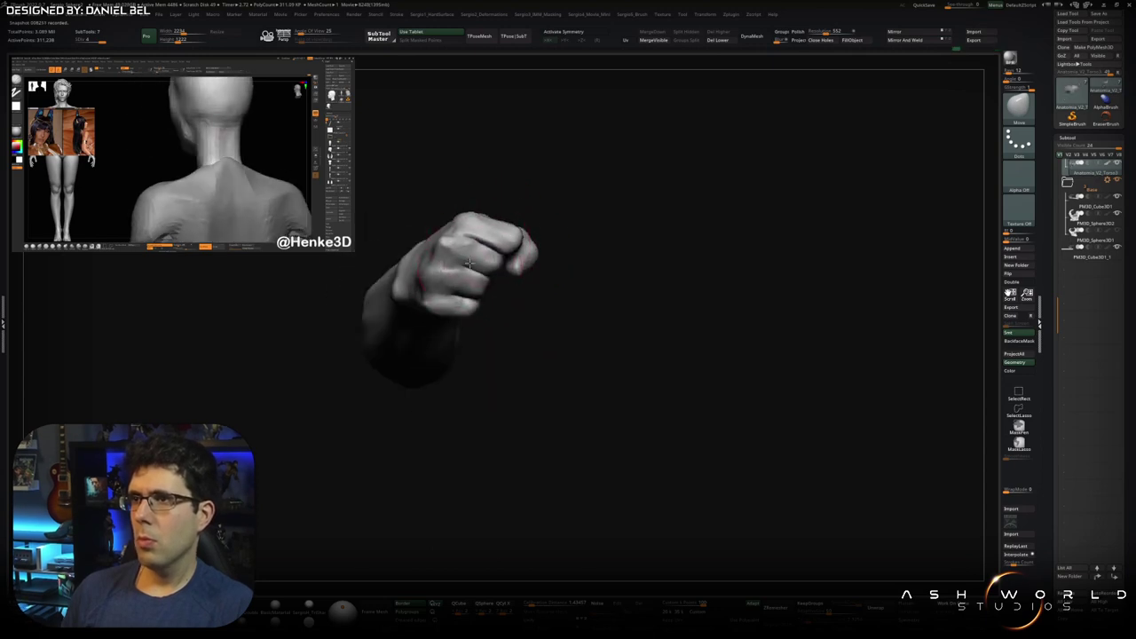
{"action": "mouse_move", "coordinate": [461, 293]}
{"action": "right_mouse_down"}
{"action": "mouse_move", "coordinate": [507, 305]}
{"action": "mouse_move", "coordinate": [501, 295]}
{"action": "right_mouse_up"}
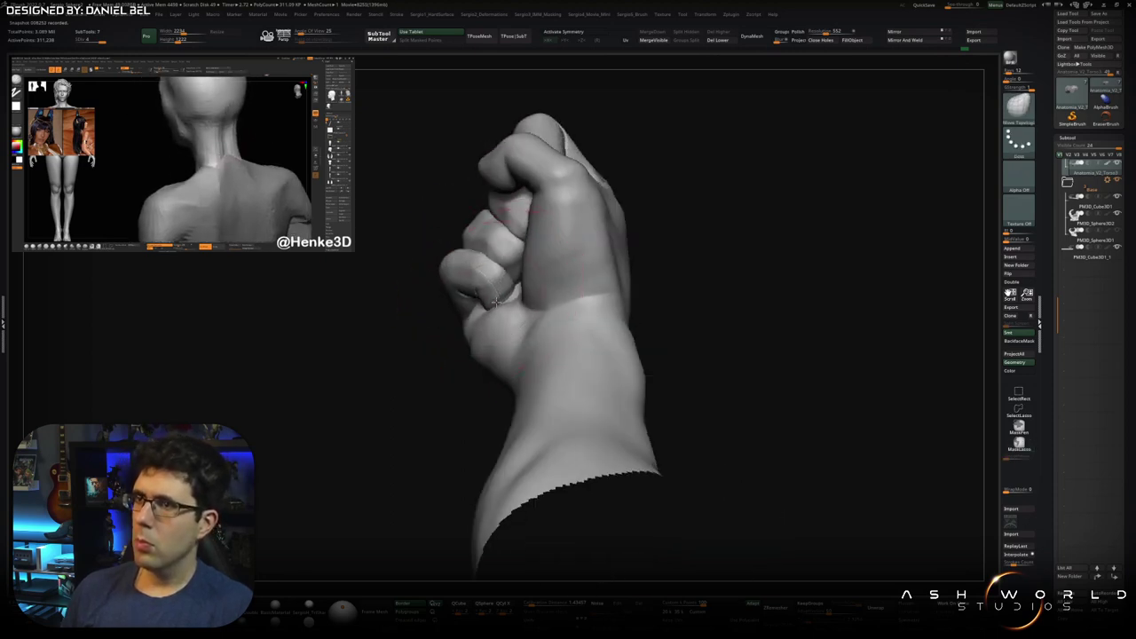
{"action": "right_click_drag", "start_coordinate": [498, 300], "coordinate": [484, 322]}
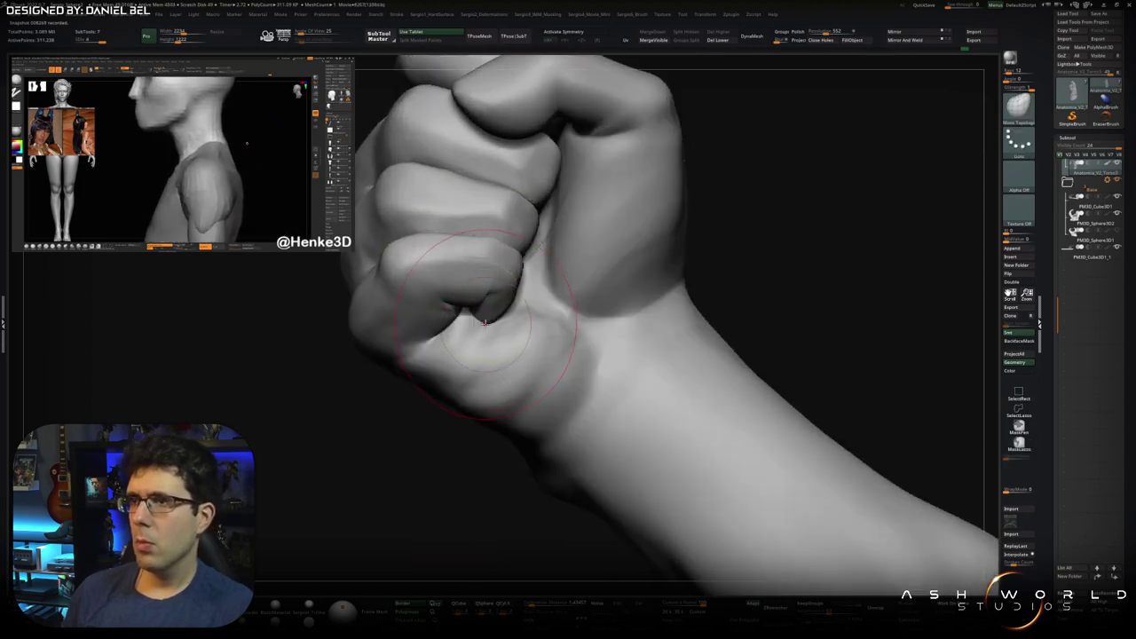
- Sharpen the crease near the thumb at the index knuckle with DamStandard
{"action": "key", "text": "b"}
{"action": "key", "text": "d"}
{"action": "key", "text": "s"}
{"action": "right_click_drag", "start_coordinate": [468, 347], "coordinate": [473, 323]}
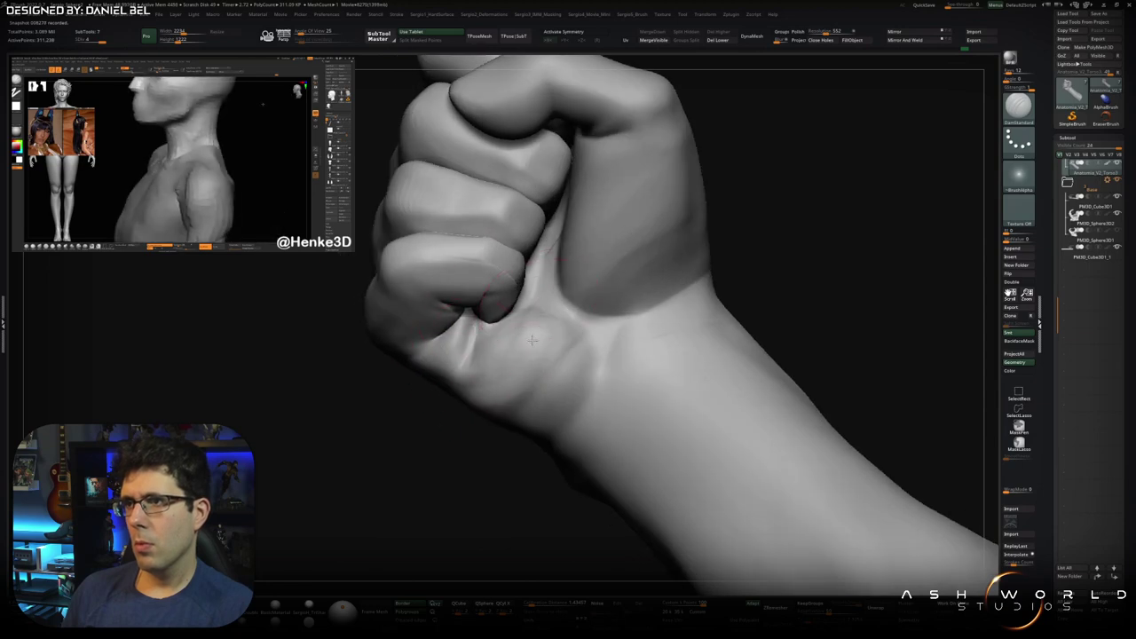
{"action": "right_click_drag", "start_coordinate": [470, 481], "coordinate": [544, 393]}
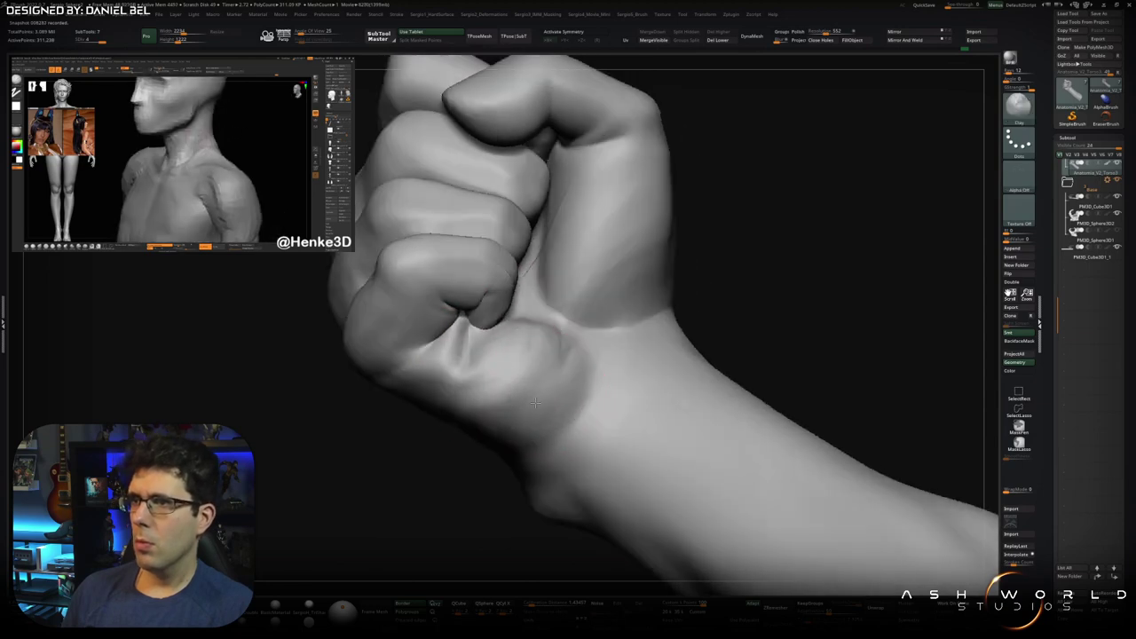
{"action": "right_click_drag", "start_coordinate": [525, 340], "coordinate": [534, 276]}
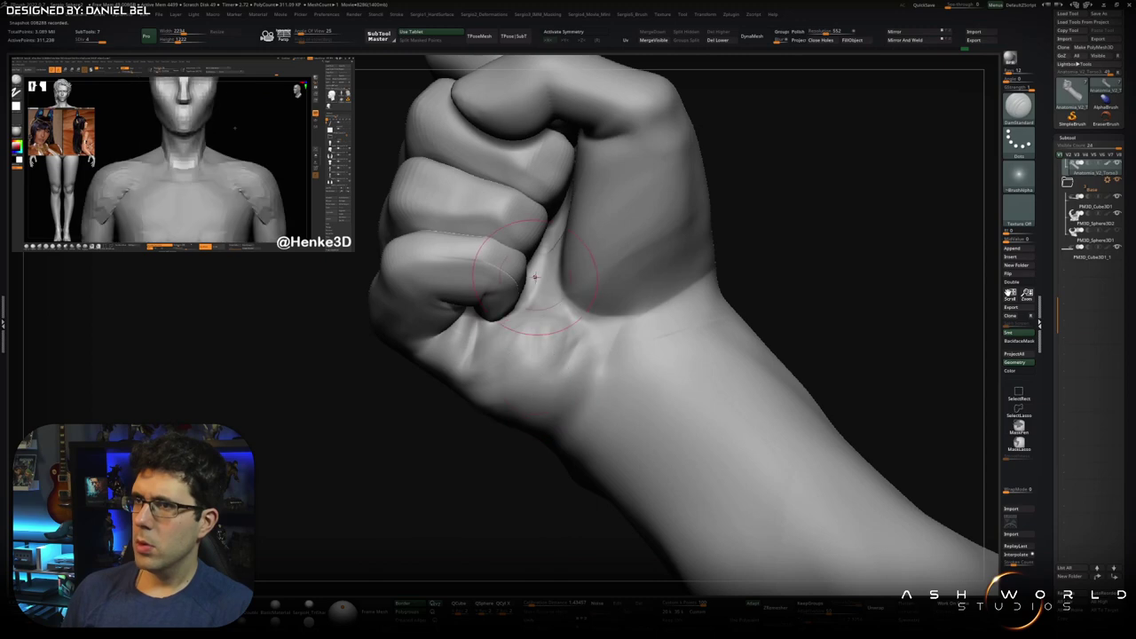
{"action": "right_click_drag", "start_coordinate": [566, 381], "coordinate": [583, 311]}
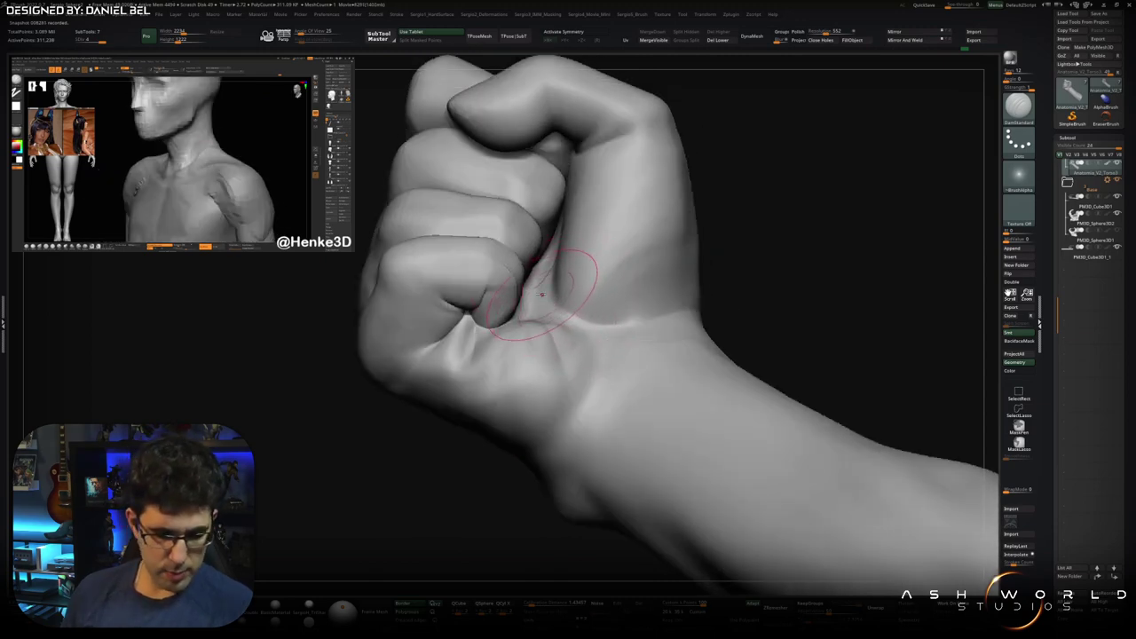
{"action": "right_click_drag", "start_coordinate": [523, 323], "coordinate": [541, 293]}
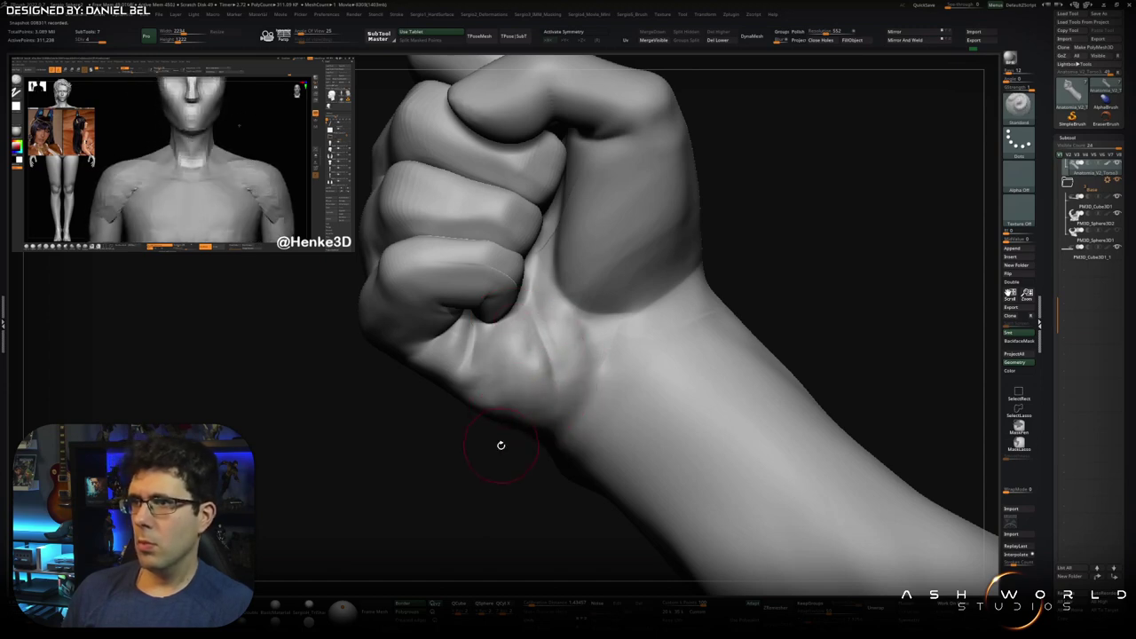
{"action": "left_click_drag", "start_coordinate": [467, 315], "coordinate": [446, 325]}
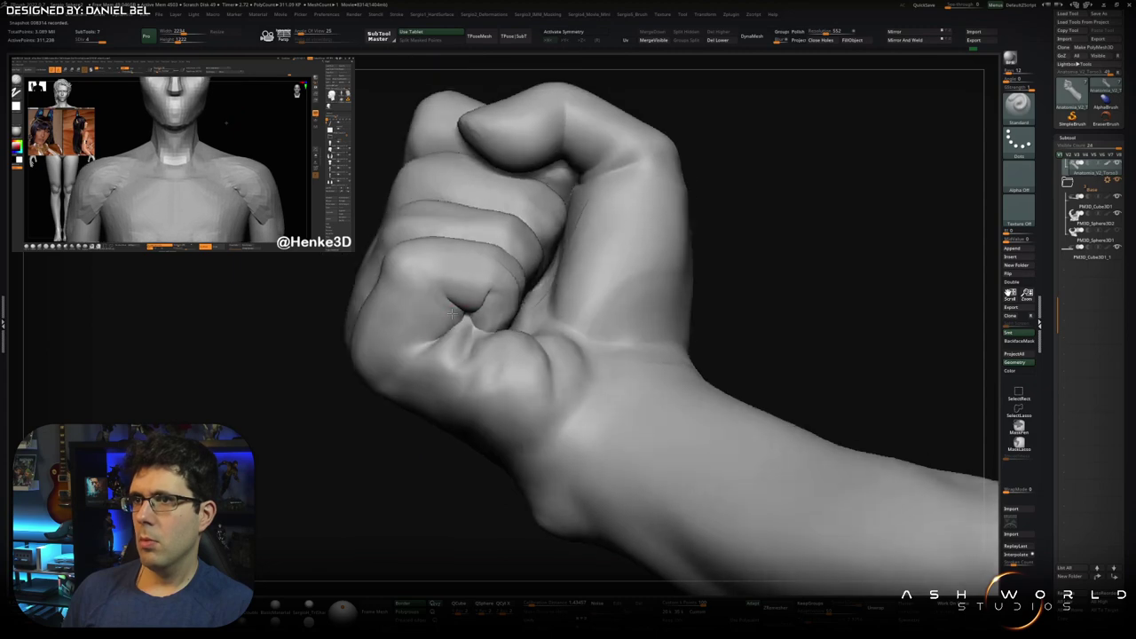
{"action": "mouse_move", "coordinate": [455, 319]}
{"action": "left_mouse_down"}
{"action": "mouse_move", "coordinate": [434, 315]}
{"action": "mouse_move", "coordinate": [446, 319]}
{"action": "left_mouse_up"}
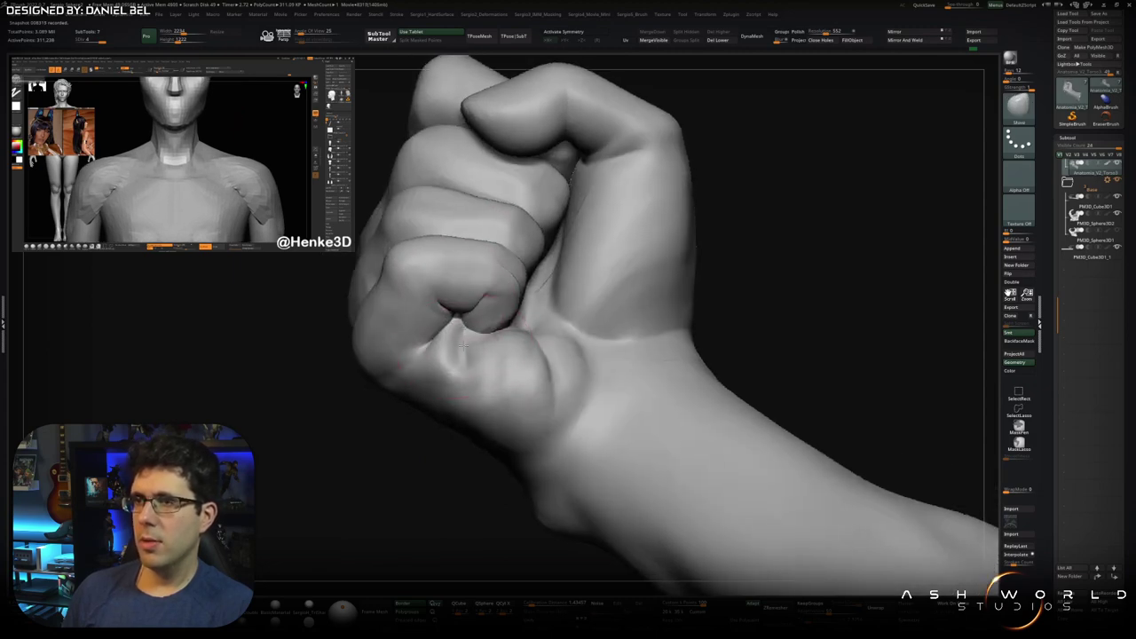
{"action": "left_click_drag", "start_coordinate": [370, 325], "coordinate": [448, 290]}
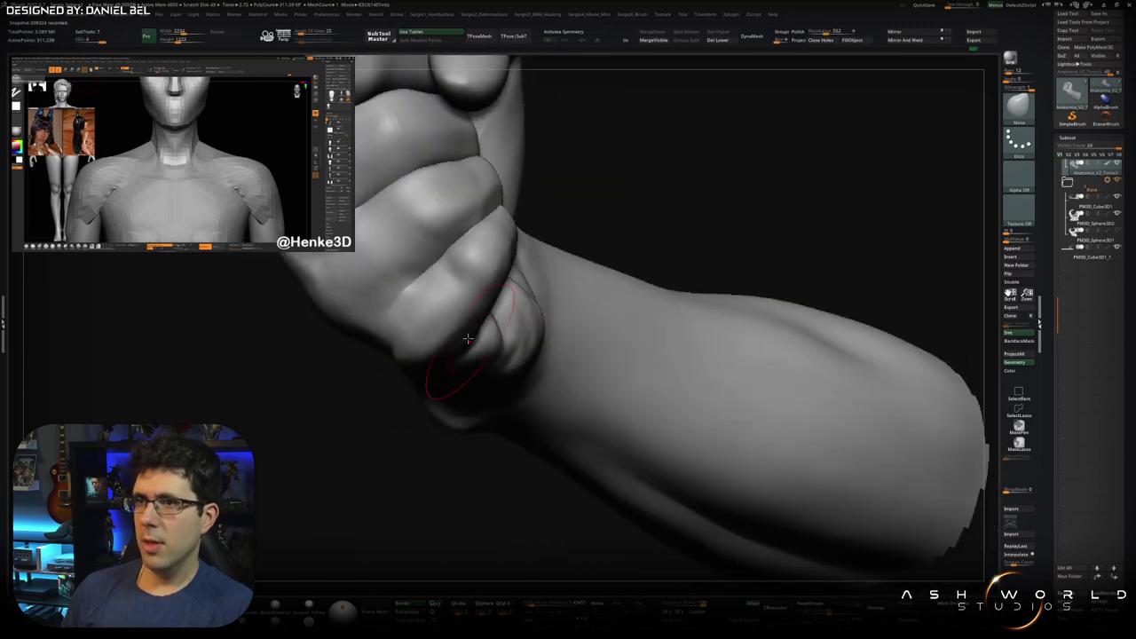
- Select TrimDynamic and view the fist and forearm from the front and side
{"action": "key", "text": "b"}
{"action": "key", "text": "t"}
{"action": "key", "text": "d"}
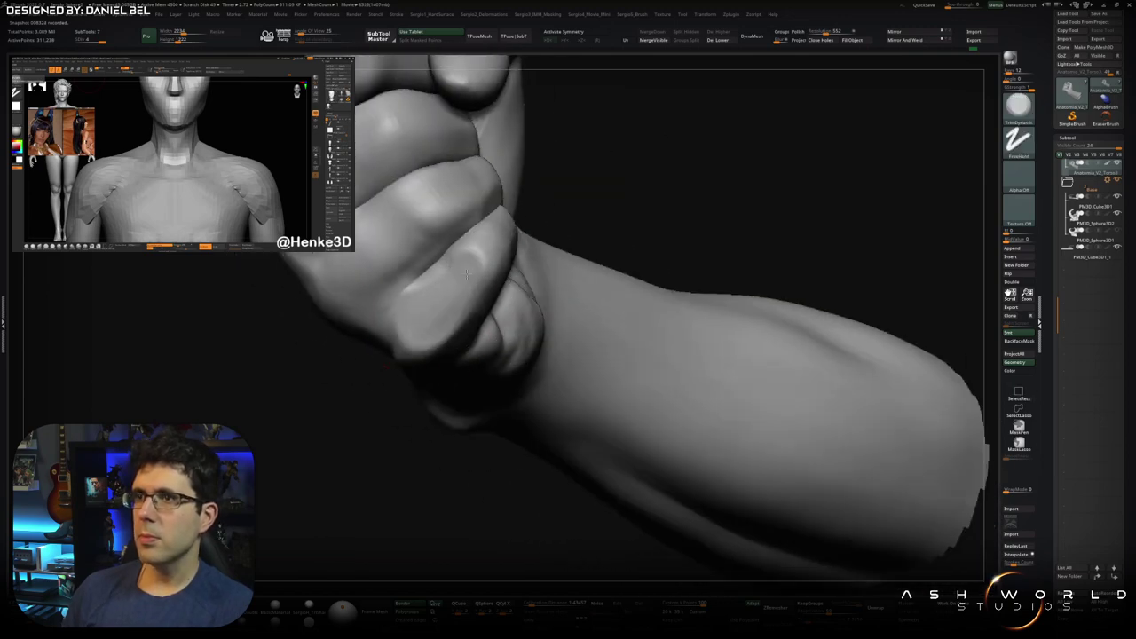
{"action": "mouse_move", "coordinate": [429, 296]}
{"action": "right_mouse_down"}
{"action": "mouse_move", "coordinate": [424, 278]}
{"action": "mouse_move", "coordinate": [446, 277]}
{"action": "right_mouse_up"}
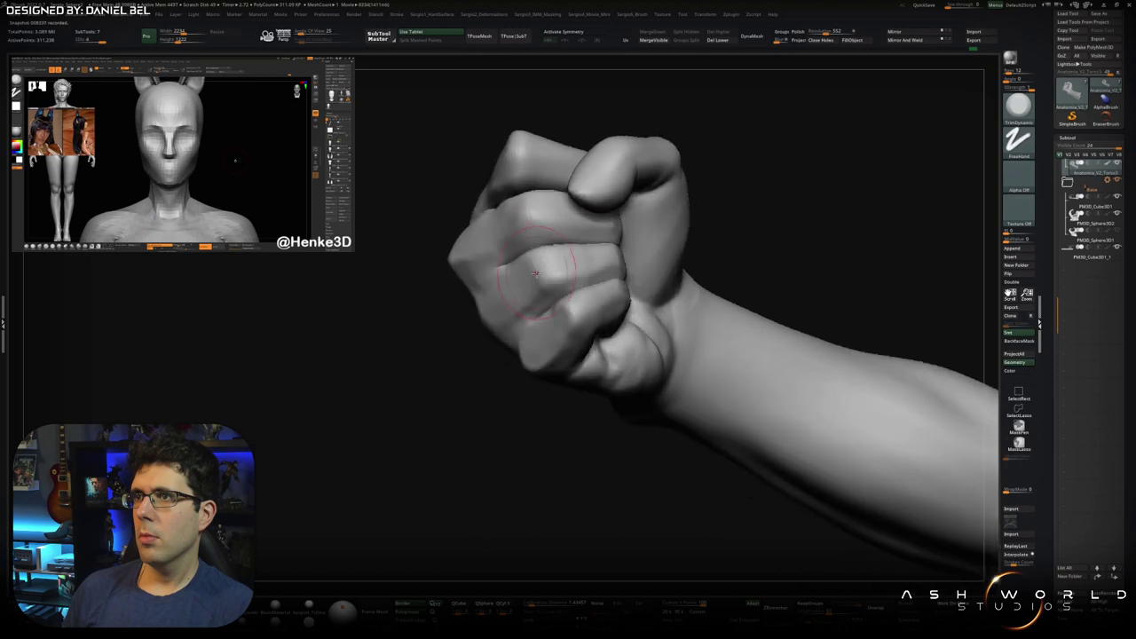
{"action": "right_click_drag", "start_coordinate": [442, 263], "coordinate": [419, 221]}
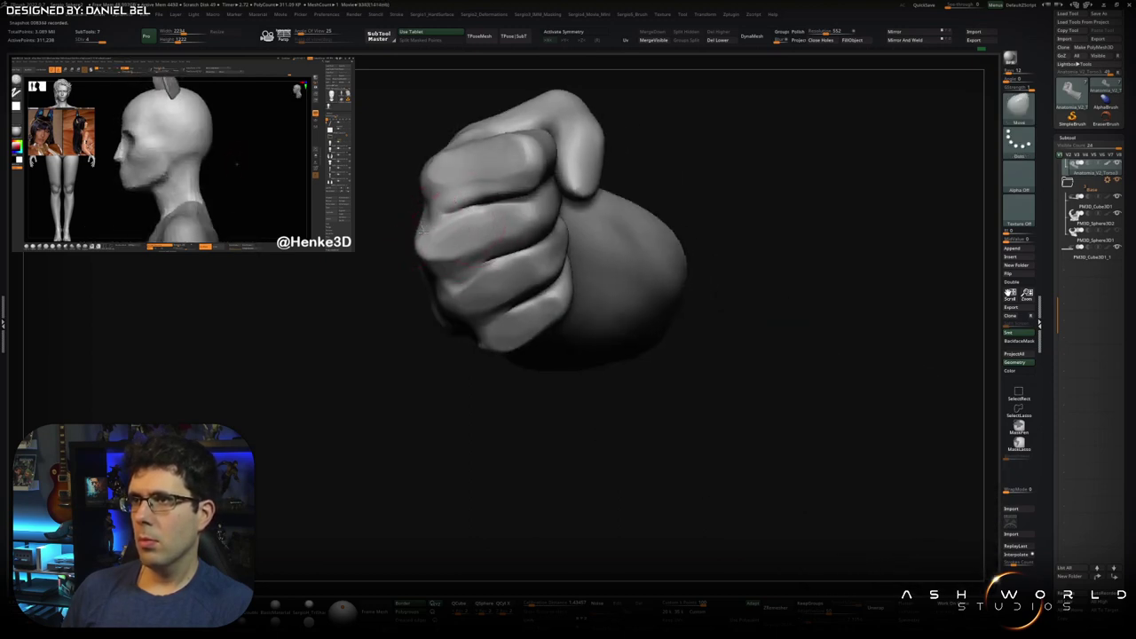
{"action": "right_click_drag", "start_coordinate": [420, 228], "coordinate": [441, 314]}
{"action": "key", "text": "space"}
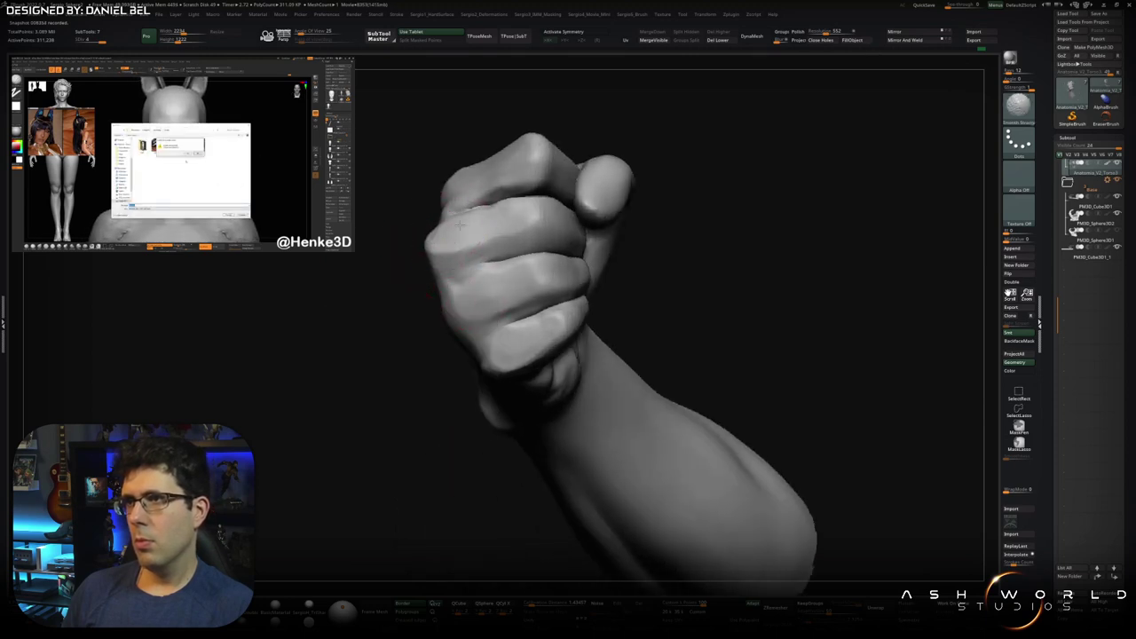
- Smooth the wrist area, then unhide the rest of the figure
{"action": "right_click_drag", "start_coordinate": [459, 237], "coordinate": [498, 278]}
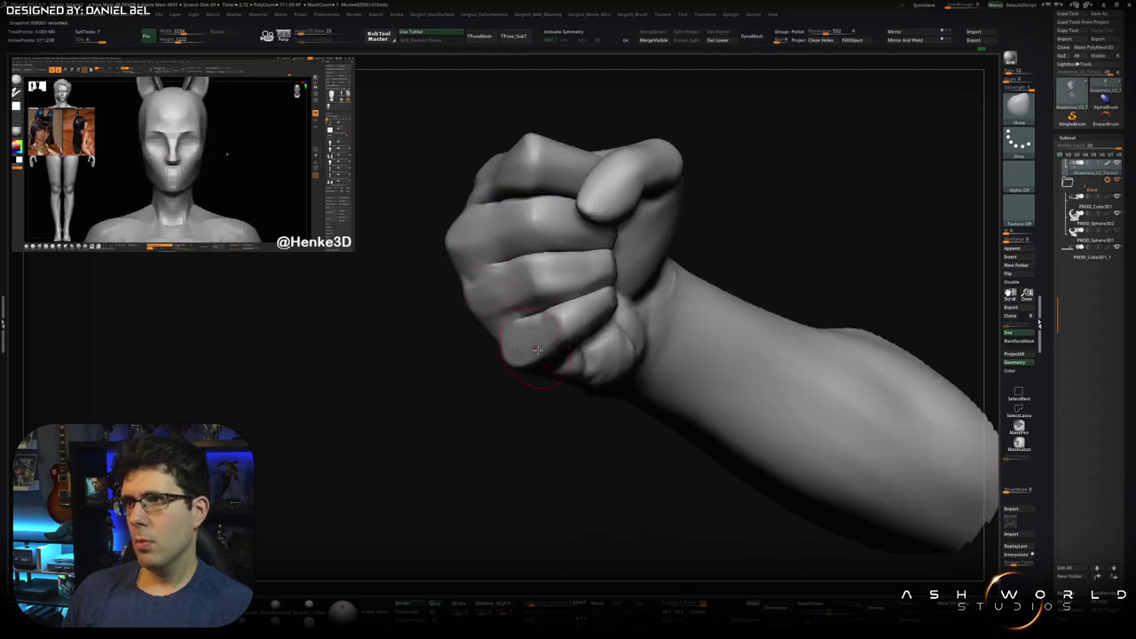
{"action": "right_click_drag", "start_coordinate": [539, 352], "coordinate": [516, 331]}
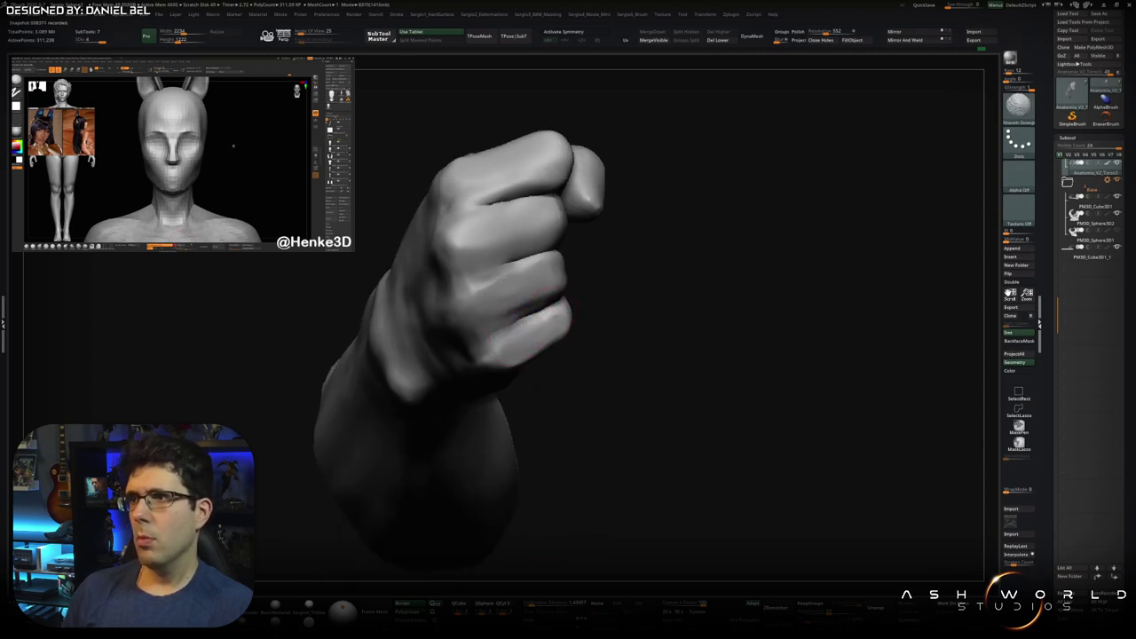
{"action": "mouse_move", "coordinate": [473, 216]}
{"action": "right_mouse_down"}
{"action": "mouse_move", "coordinate": [487, 317]}
{"action": "mouse_move", "coordinate": [513, 353]}
{"action": "mouse_move", "coordinate": [520, 325]}
{"action": "mouse_move", "coordinate": [575, 312]}
{"action": "mouse_move", "coordinate": [524, 291]}
{"action": "right_mouse_up"}
{"action": "left_click_drag", "start_coordinate": [505, 296], "coordinate": [486, 263], "text": "shift"}
{"action": "right_click_drag", "start_coordinate": [485, 264], "coordinate": [502, 203]}
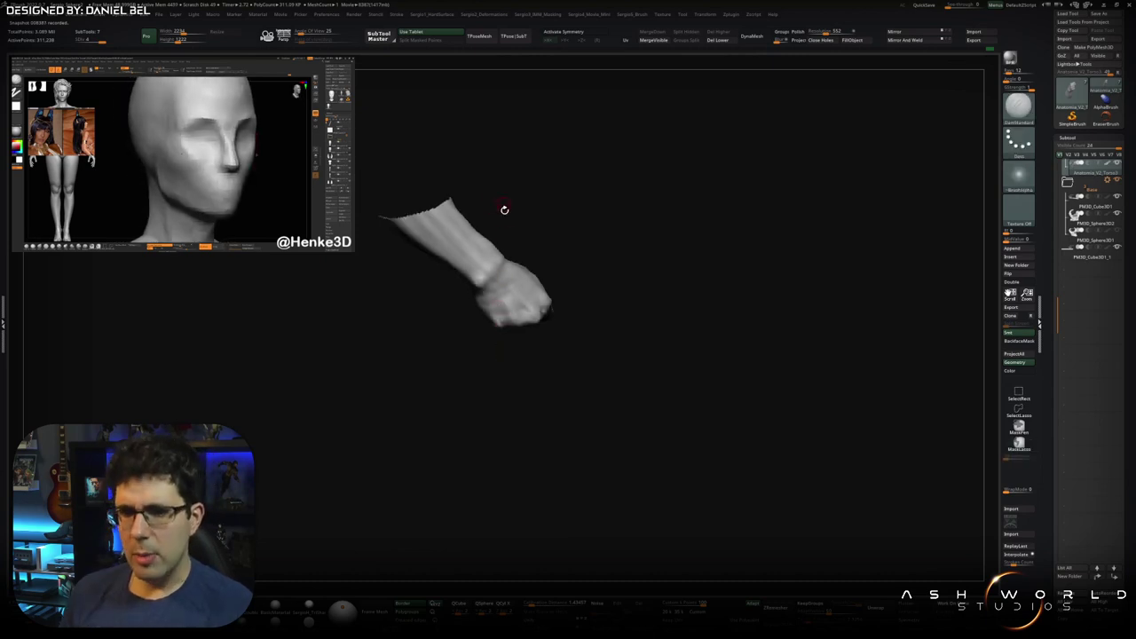
{"action": "mouse_move", "coordinate": [552, 253]}
{"action": "right_mouse_down"}
{"action": "mouse_move", "coordinate": [565, 261]}
{"action": "mouse_move", "coordinate": [494, 294]}
{"action": "right_mouse_up"}
{"action": "left_click", "coordinate": [470, 332], "text": "ctrl+shift"}
- Orbit around the restored figure's torso, raised arm, fist and thigh
{"action": "mouse_move", "coordinate": [467, 337]}
{"action": "right_mouse_down"}
{"action": "mouse_move", "coordinate": [491, 316]}
{"action": "mouse_move", "coordinate": [527, 385]}
{"action": "mouse_move", "coordinate": [497, 346]}
{"action": "mouse_move", "coordinate": [492, 393]}
{"action": "right_mouse_up"}
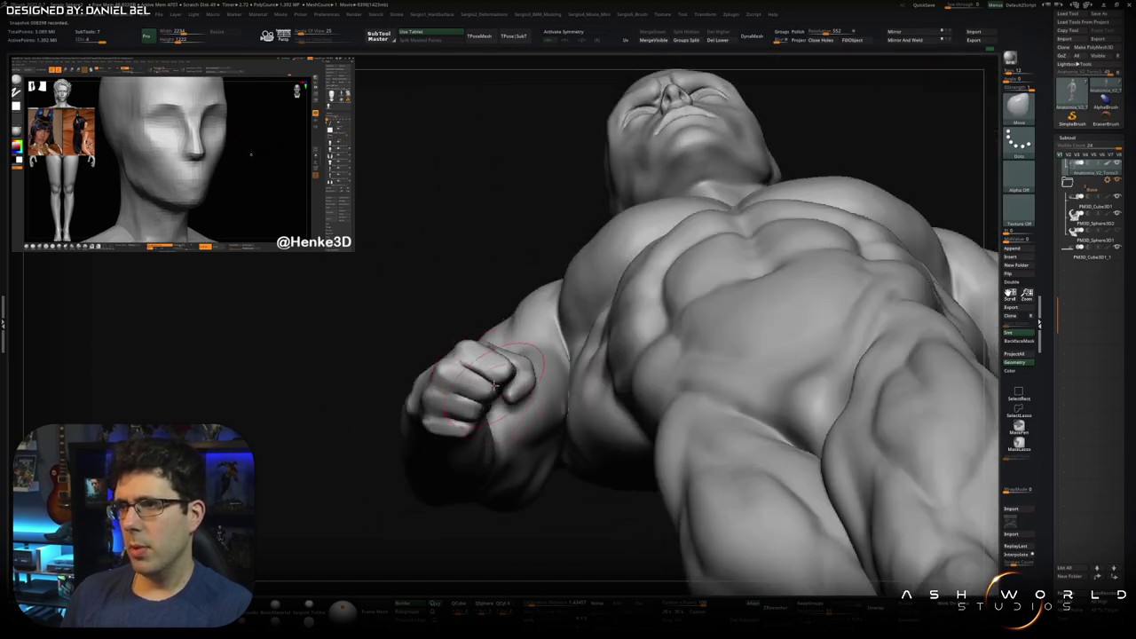
{"action": "mouse_move", "coordinate": [501, 390]}
{"action": "right_mouse_down"}
{"action": "mouse_move", "coordinate": [532, 381]}
{"action": "mouse_move", "coordinate": [527, 418]}
{"action": "mouse_move", "coordinate": [530, 389]}
{"action": "right_mouse_up"}
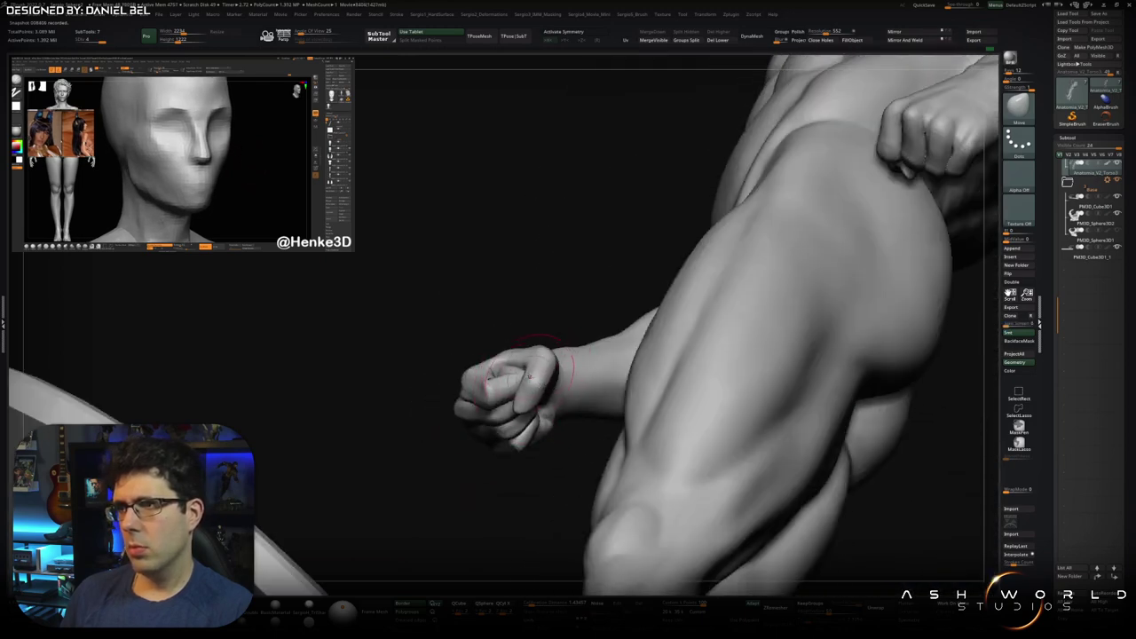
{"action": "mouse_move", "coordinate": [548, 387]}
{"action": "right_mouse_down"}
{"action": "mouse_move", "coordinate": [514, 388]}
{"action": "mouse_move", "coordinate": [519, 365]}
{"action": "mouse_move", "coordinate": [499, 342]}
{"action": "mouse_move", "coordinate": [516, 355]}
{"action": "mouse_move", "coordinate": [496, 373]}
{"action": "mouse_move", "coordinate": [516, 312]}
{"action": "mouse_move", "coordinate": [538, 340]}
{"action": "mouse_move", "coordinate": [523, 335]}
{"action": "mouse_move", "coordinate": [547, 297]}
{"action": "mouse_move", "coordinate": [515, 286]}
{"action": "mouse_move", "coordinate": [555, 338]}
{"action": "mouse_move", "coordinate": [545, 370]}
{"action": "mouse_move", "coordinate": [545, 329]}
{"action": "mouse_move", "coordinate": [528, 449]}
{"action": "mouse_move", "coordinate": [519, 389]}
{"action": "right_mouse_up"}
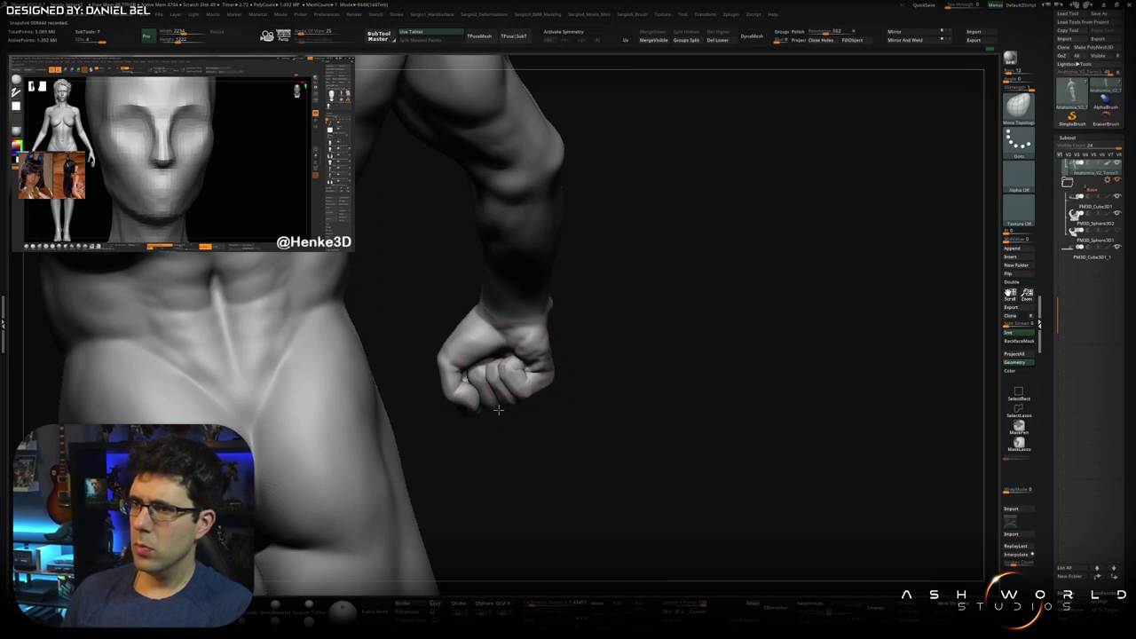
- Check the fist's profile from side, low and frontal views
{"action": "mouse_move", "coordinate": [503, 410]}
{"action": "right_mouse_down"}
{"action": "mouse_move", "coordinate": [532, 381]}
{"action": "mouse_move", "coordinate": [505, 374]}
{"action": "right_mouse_up"}
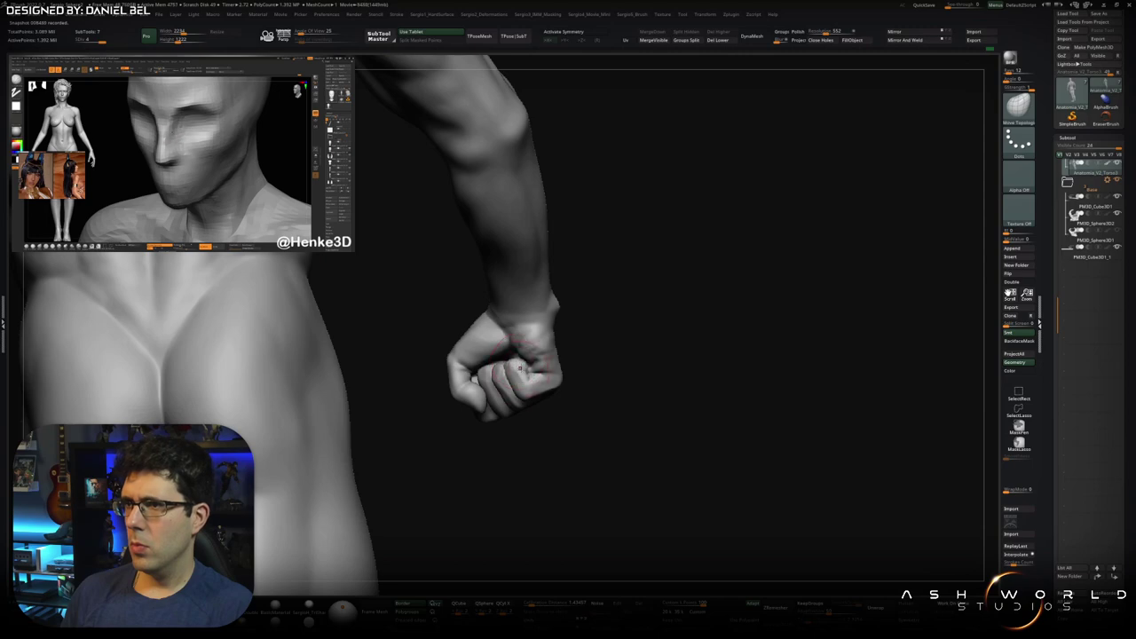
{"action": "right_click_drag", "start_coordinate": [556, 380], "coordinate": [539, 386]}
{"action": "mouse_move", "coordinate": [722, 243]}
{"action": "right_mouse_down"}
{"action": "mouse_move", "coordinate": [526, 405]}
{"action": "mouse_move", "coordinate": [533, 377]}
{"action": "mouse_move", "coordinate": [521, 399]}
{"action": "mouse_move", "coordinate": [526, 371]}
{"action": "mouse_move", "coordinate": [532, 397]}
{"action": "mouse_move", "coordinate": [550, 386]}
{"action": "mouse_move", "coordinate": [529, 385]}
{"action": "mouse_move", "coordinate": [549, 378]}
{"action": "right_mouse_up"}
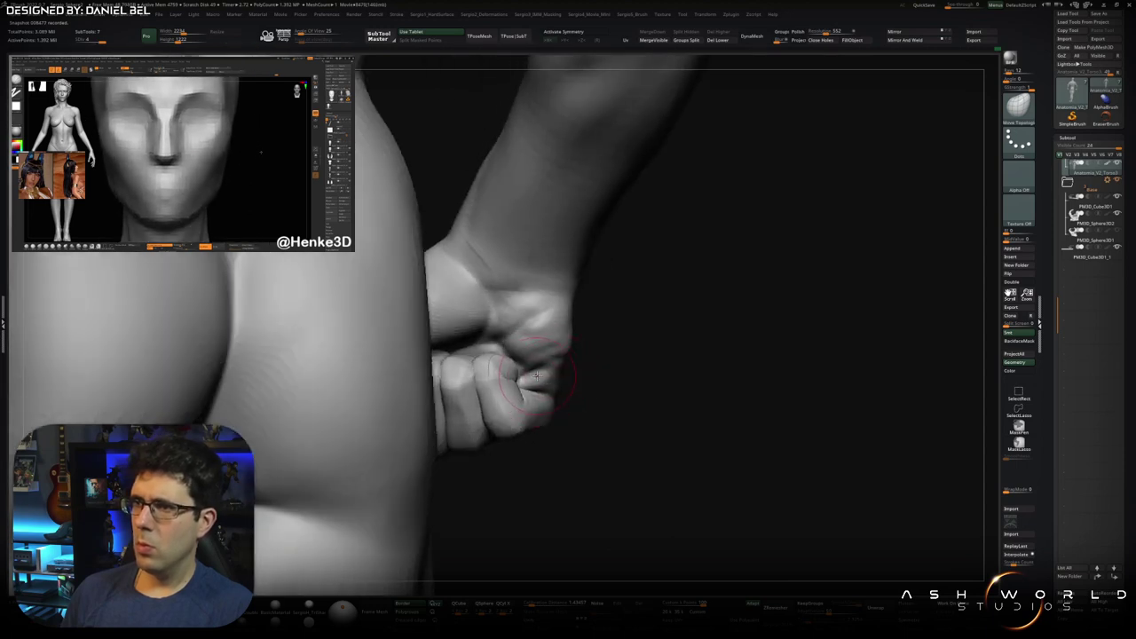
{"action": "right_click_drag", "start_coordinate": [530, 376], "coordinate": [520, 383]}
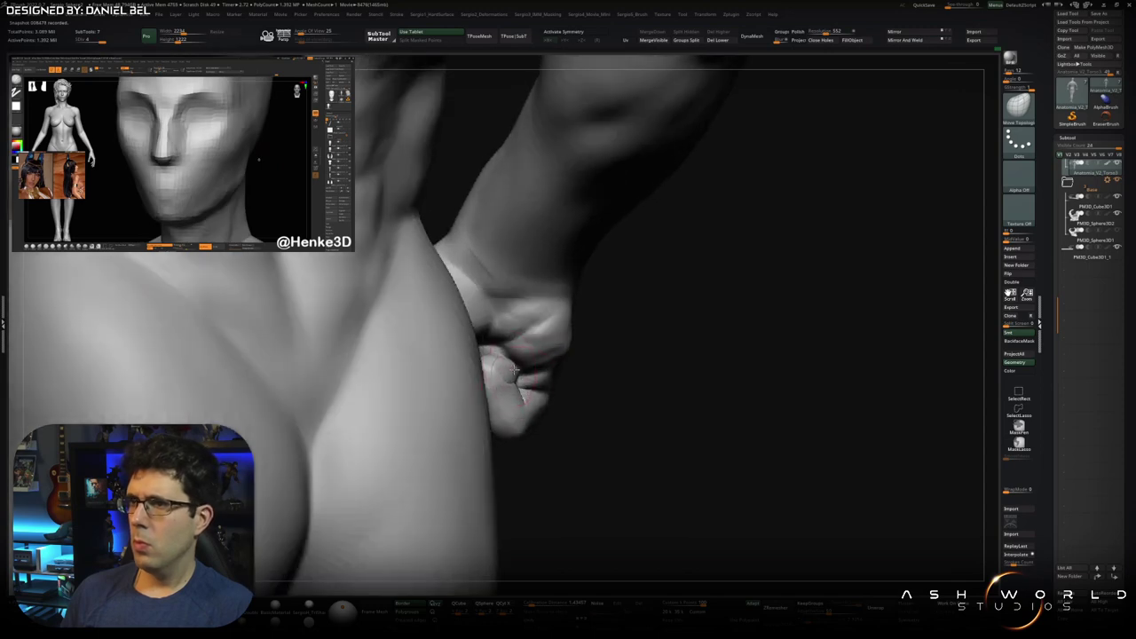
{"action": "right_click_drag", "start_coordinate": [500, 354], "coordinate": [498, 366]}
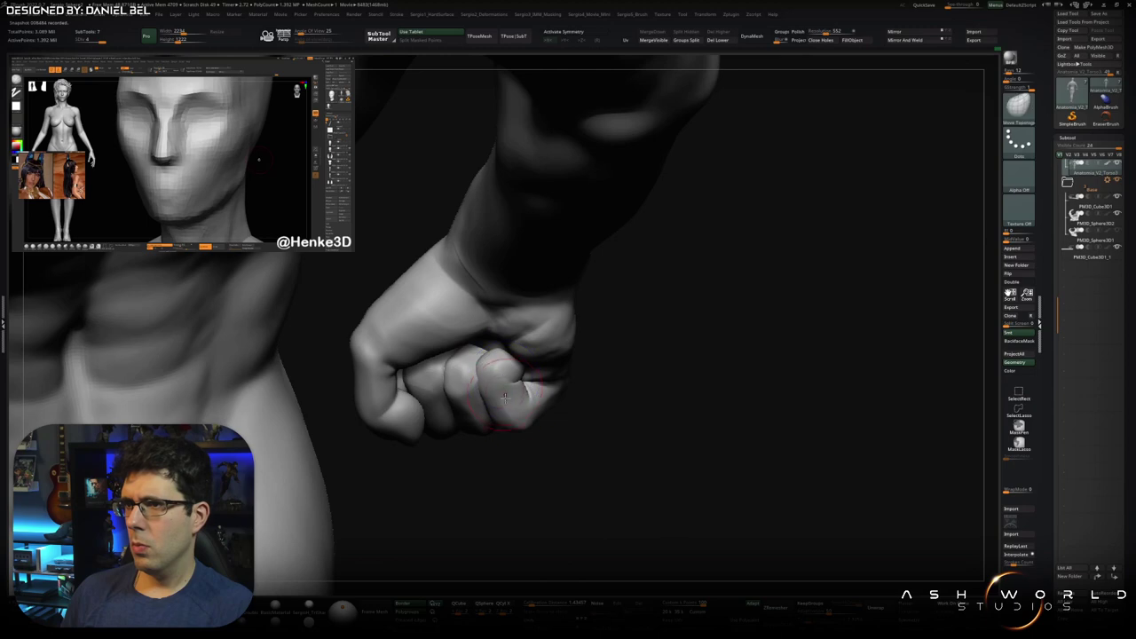
{"action": "right_click_drag", "start_coordinate": [520, 417], "coordinate": [498, 410]}
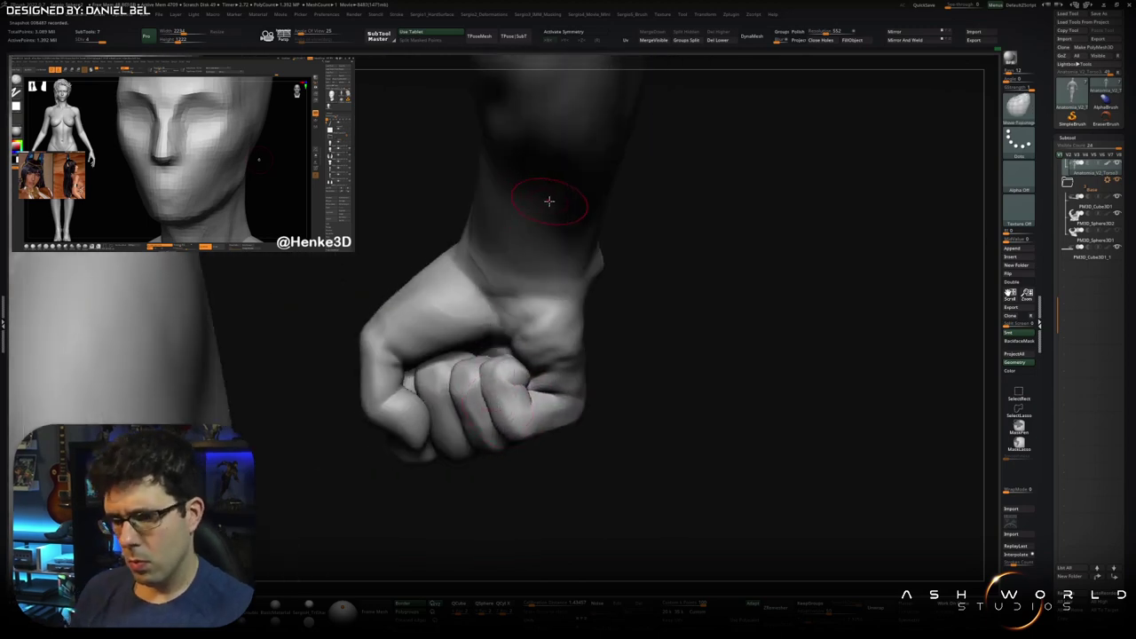
- Examine the fist and forearm up close beside the hip, then view the hips and both fists
{"action": "mouse_move", "coordinate": [550, 197]}
{"action": "right_mouse_down"}
{"action": "mouse_move", "coordinate": [494, 245]}
{"action": "mouse_move", "coordinate": [488, 360]}
{"action": "right_mouse_up"}
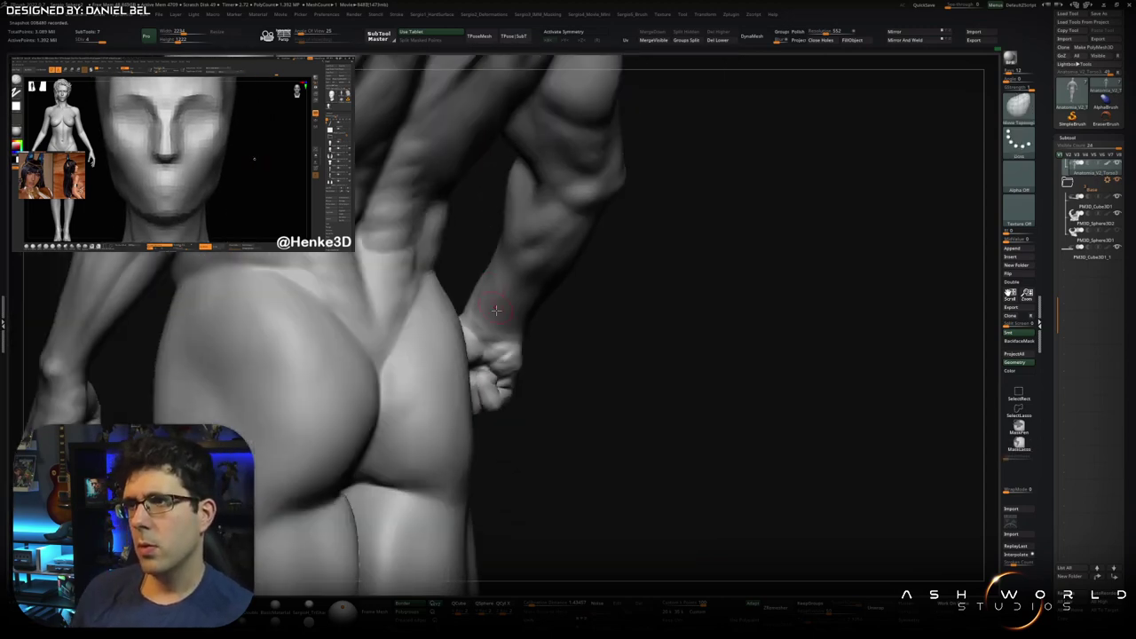
{"action": "right_click_drag", "start_coordinate": [498, 349], "coordinate": [474, 384]}
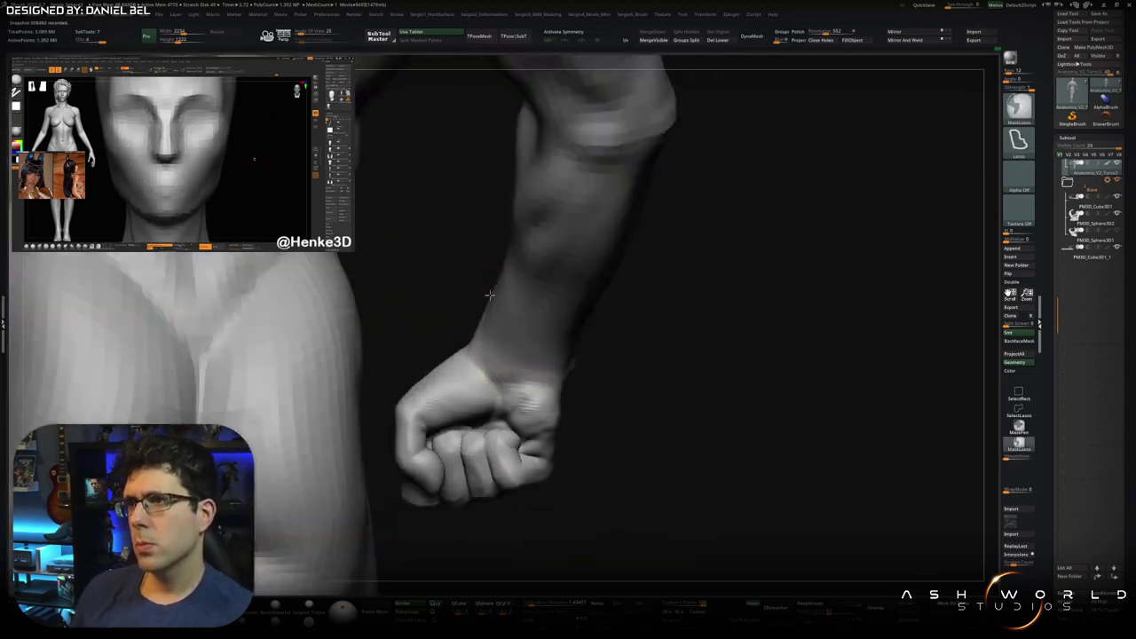
{"action": "mouse_move", "coordinate": [473, 384]}
{"action": "right_mouse_down"}
{"action": "mouse_move", "coordinate": [480, 370]}
{"action": "mouse_move", "coordinate": [504, 377]}
{"action": "right_mouse_up"}
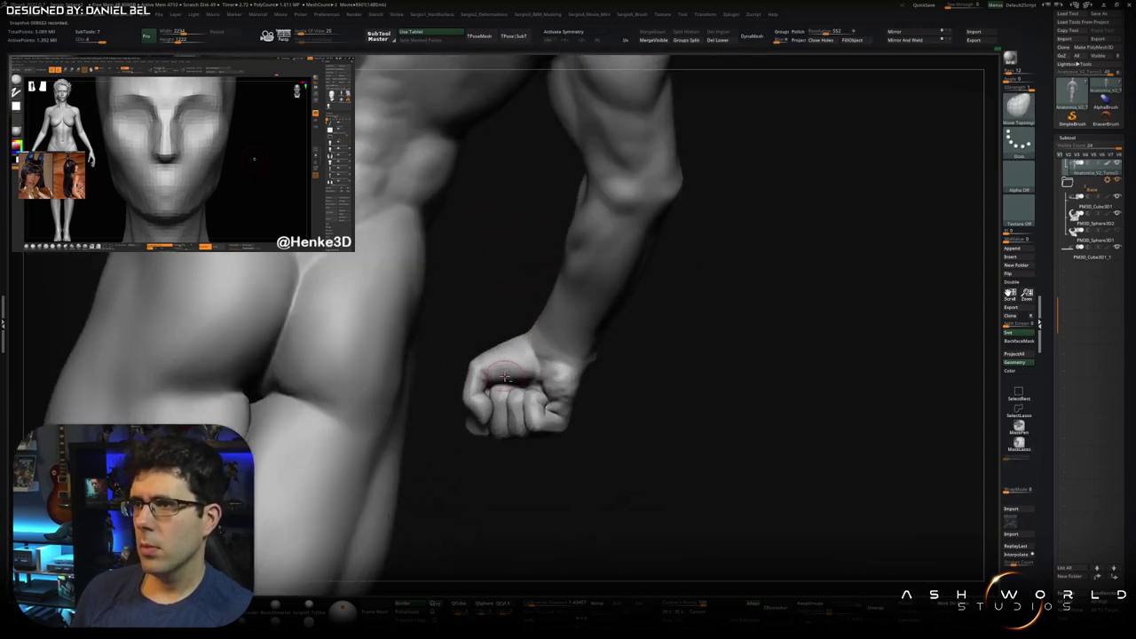
{"action": "right_click", "coordinate": [490, 380]}
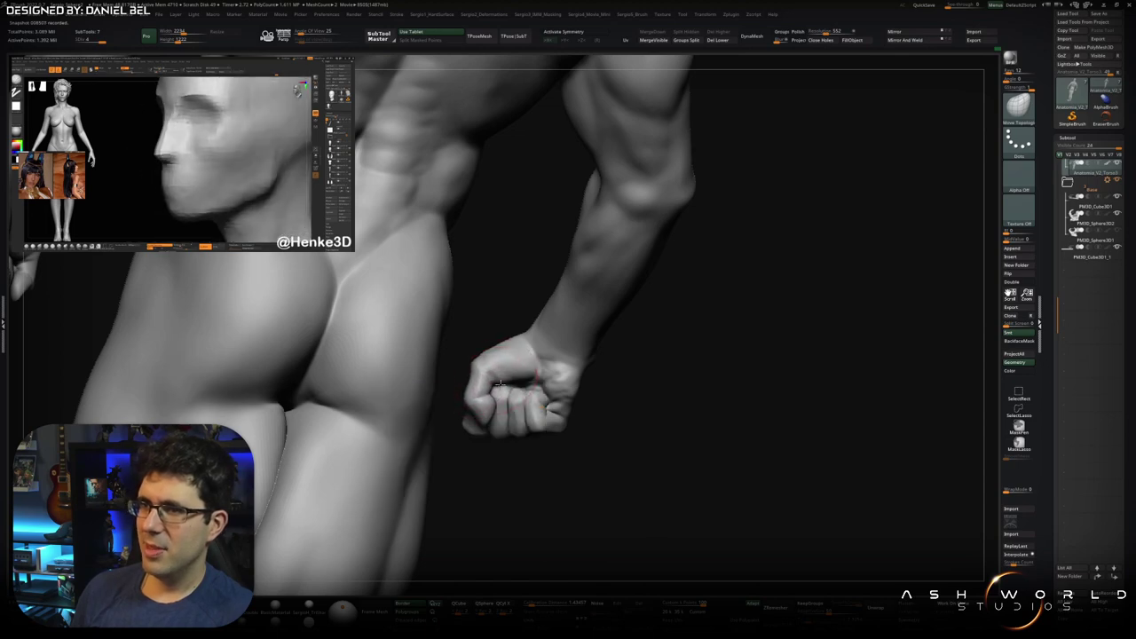
{"action": "mouse_move", "coordinate": [497, 380]}
{"action": "right_mouse_down"}
{"action": "mouse_move", "coordinate": [493, 417]}
{"action": "mouse_move", "coordinate": [482, 421]}
{"action": "mouse_move", "coordinate": [524, 378]}
{"action": "mouse_move", "coordinate": [497, 383]}
{"action": "mouse_move", "coordinate": [558, 388]}
{"action": "right_mouse_up"}
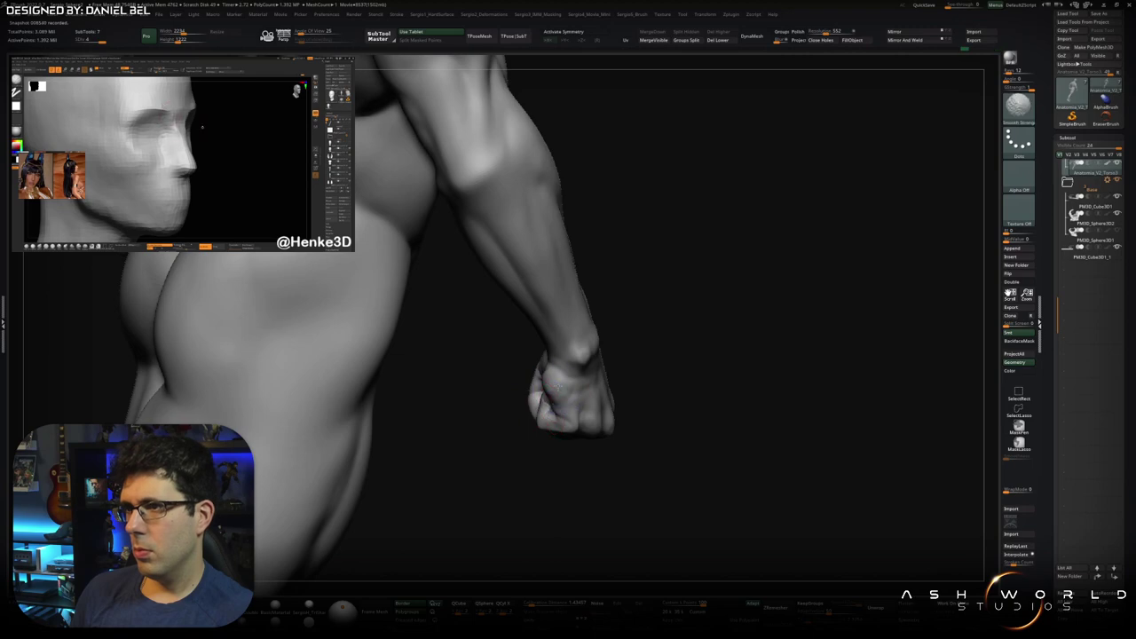
{"action": "mouse_move", "coordinate": [562, 388]}
{"action": "right_mouse_down"}
{"action": "mouse_move", "coordinate": [627, 381]}
{"action": "mouse_move", "coordinate": [586, 391]}
{"action": "mouse_move", "coordinate": [558, 379]}
{"action": "mouse_move", "coordinate": [463, 450]}
{"action": "mouse_move", "coordinate": [464, 423]}
{"action": "mouse_move", "coordinate": [443, 405]}
{"action": "mouse_move", "coordinate": [487, 373]}
{"action": "mouse_move", "coordinate": [483, 359]}
{"action": "mouse_move", "coordinate": [497, 363]}
{"action": "mouse_move", "coordinate": [465, 338]}
{"action": "mouse_move", "coordinate": [462, 379]}
{"action": "right_mouse_up"}
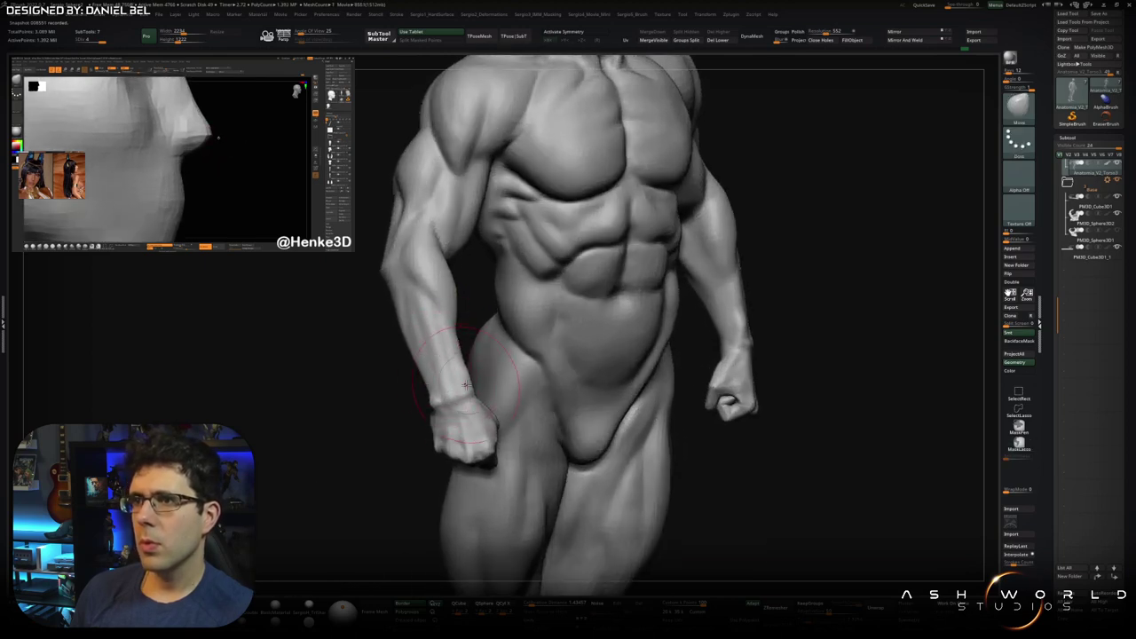
- Switch to the Standard brush and sculpt the forearm into the clenched fist, checking side, back and front
{"action": "mouse_move", "coordinate": [460, 382]}
{"action": "right_mouse_down"}
{"action": "mouse_move", "coordinate": [403, 339]}
{"action": "mouse_move", "coordinate": [482, 314]}
{"action": "right_mouse_up"}
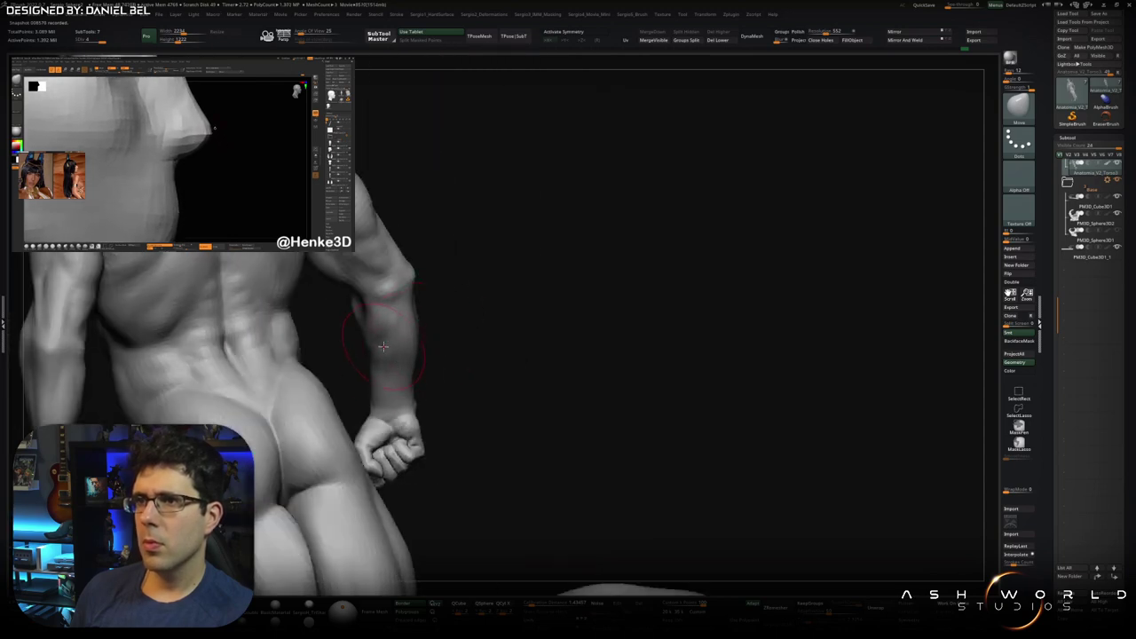
{"action": "mouse_move", "coordinate": [367, 340]}
{"action": "right_mouse_down"}
{"action": "mouse_move", "coordinate": [444, 337]}
{"action": "mouse_move", "coordinate": [405, 357]}
{"action": "mouse_move", "coordinate": [387, 344]}
{"action": "mouse_move", "coordinate": [359, 477]}
{"action": "right_mouse_up"}
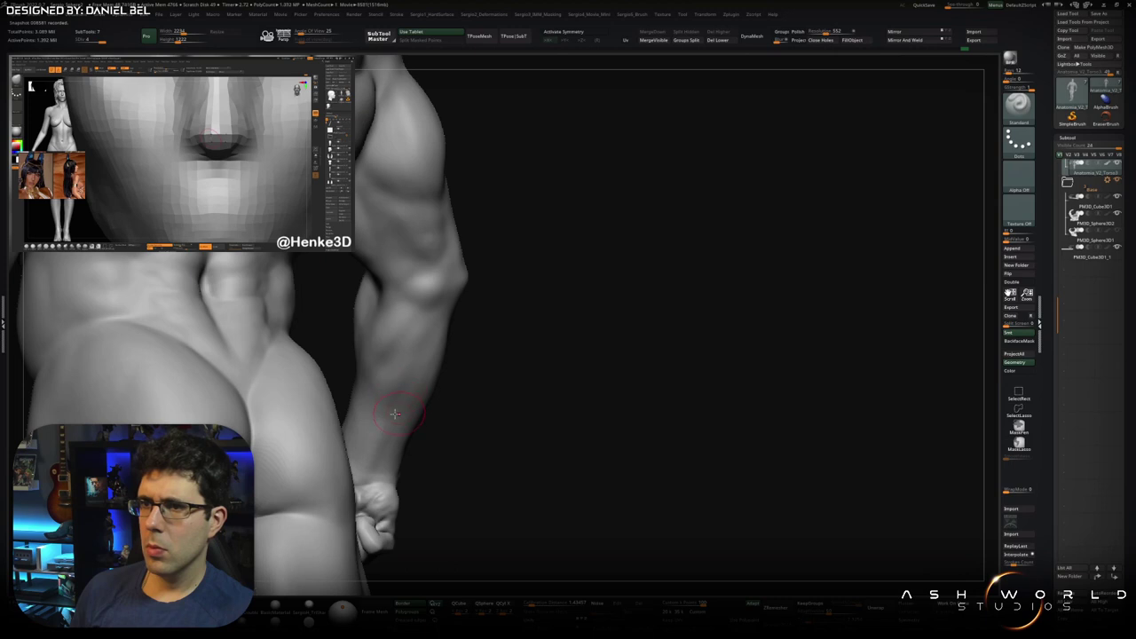
{"action": "right_click_drag", "start_coordinate": [399, 413], "coordinate": [405, 398]}
{"action": "key", "text": "space"}
{"action": "right_click_drag", "start_coordinate": [381, 444], "coordinate": [395, 439]}
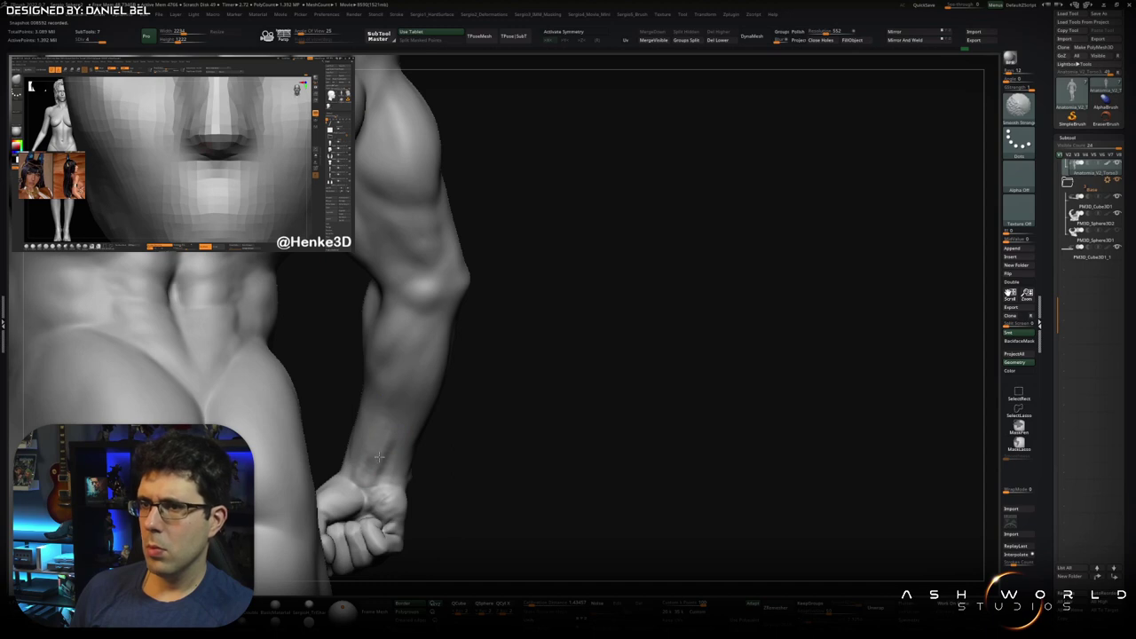
{"action": "mouse_move", "coordinate": [398, 459]}
{"action": "right_mouse_down"}
{"action": "mouse_move", "coordinate": [389, 426]}
{"action": "mouse_move", "coordinate": [395, 482]}
{"action": "right_mouse_up"}
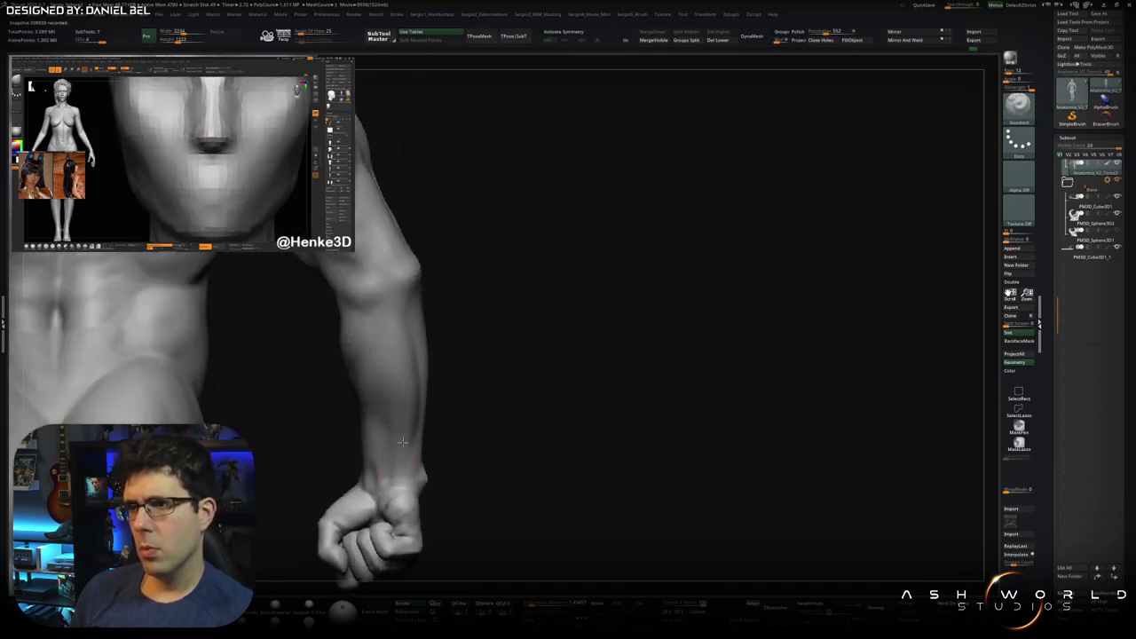
{"action": "mouse_move", "coordinate": [399, 468]}
{"action": "right_mouse_down"}
{"action": "mouse_move", "coordinate": [497, 385]}
{"action": "mouse_move", "coordinate": [456, 385]}
{"action": "mouse_move", "coordinate": [426, 425]}
{"action": "mouse_move", "coordinate": [471, 414]}
{"action": "mouse_move", "coordinate": [502, 369]}
{"action": "mouse_move", "coordinate": [451, 408]}
{"action": "mouse_move", "coordinate": [450, 380]}
{"action": "mouse_move", "coordinate": [418, 431]}
{"action": "mouse_move", "coordinate": [380, 385]}
{"action": "mouse_move", "coordinate": [392, 346]}
{"action": "mouse_move", "coordinate": [394, 358]}
{"action": "right_mouse_up"}
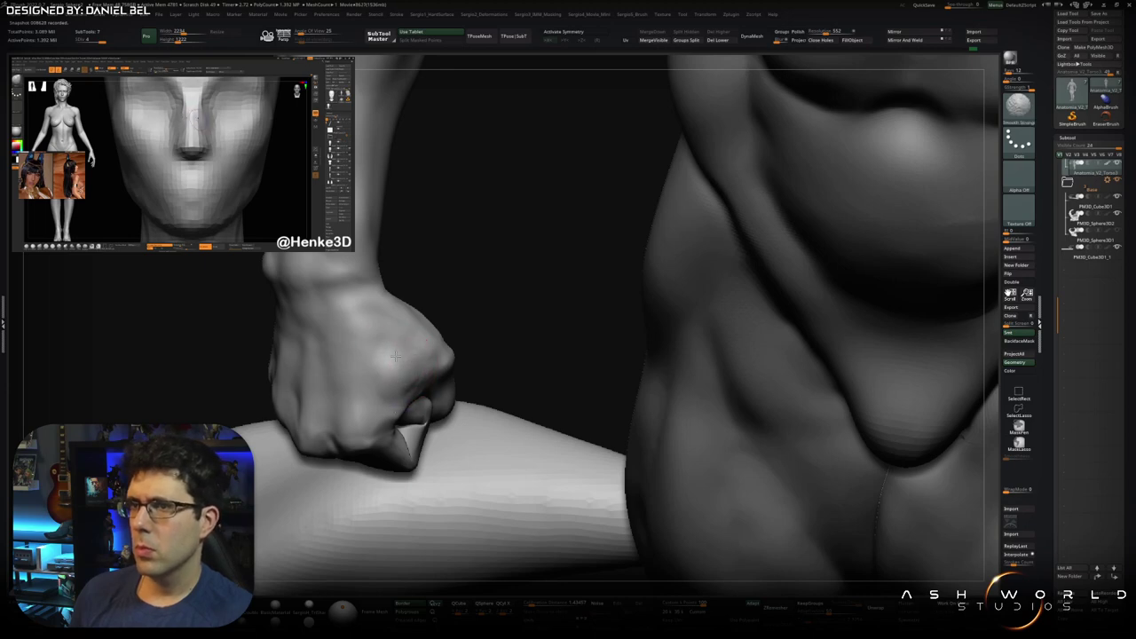
{"action": "mouse_move", "coordinate": [401, 372]}
{"action": "right_mouse_down", "text": "ctrl"}
{"action": "mouse_move", "coordinate": [391, 361]}
{"action": "mouse_move", "coordinate": [385, 382]}
{"action": "mouse_move", "coordinate": [408, 417]}
{"action": "mouse_move", "coordinate": [390, 423]}
{"action": "right_mouse_up", "text": "ctrl"}
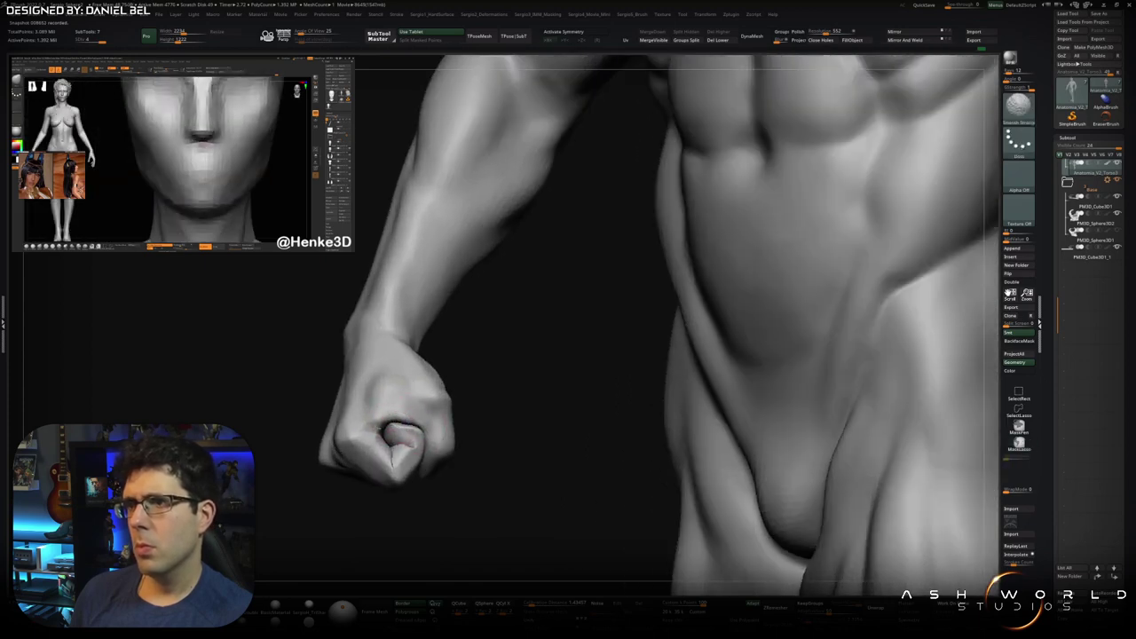
{"action": "mouse_move", "coordinate": [398, 424]}
{"action": "right_mouse_down", "text": "ctrl"}
{"action": "mouse_move", "coordinate": [461, 447]}
{"action": "mouse_move", "coordinate": [454, 466]}
{"action": "mouse_move", "coordinate": [499, 211]}
{"action": "mouse_move", "coordinate": [598, 269]}
{"action": "mouse_move", "coordinate": [603, 246]}
{"action": "mouse_move", "coordinate": [573, 244]}
{"action": "mouse_move", "coordinate": [542, 266]}
{"action": "mouse_move", "coordinate": [511, 322]}
{"action": "right_mouse_up", "text": "ctrl"}
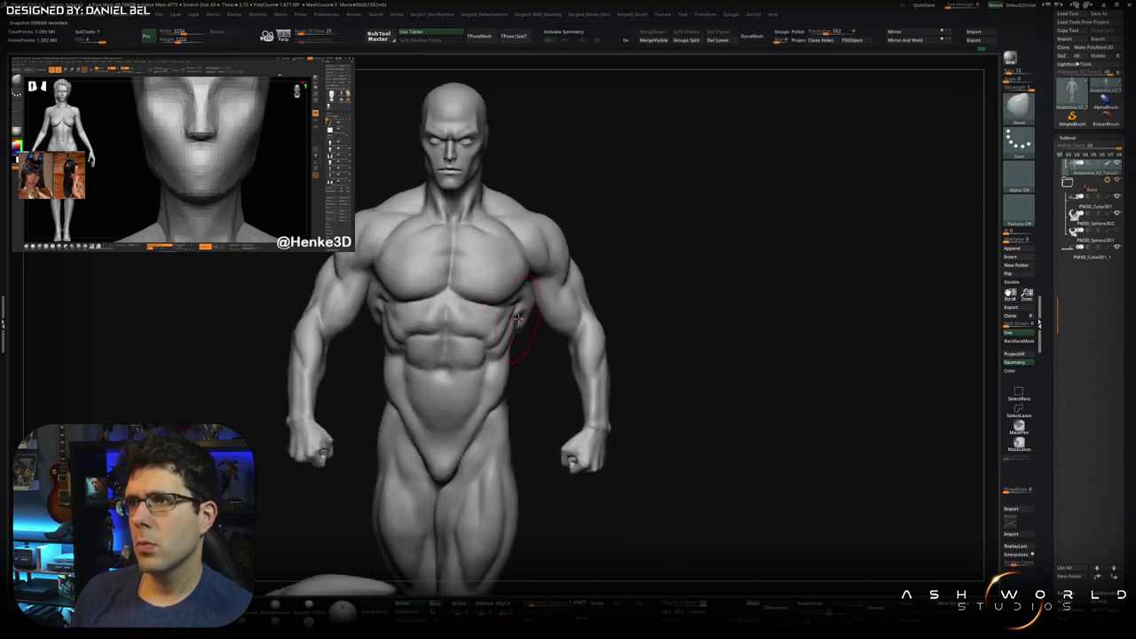
- Frame the figure and base, then hide the wave base with Solo to isolate the figure
{"action": "right_click_drag", "start_coordinate": [519, 315], "coordinate": [510, 332]}
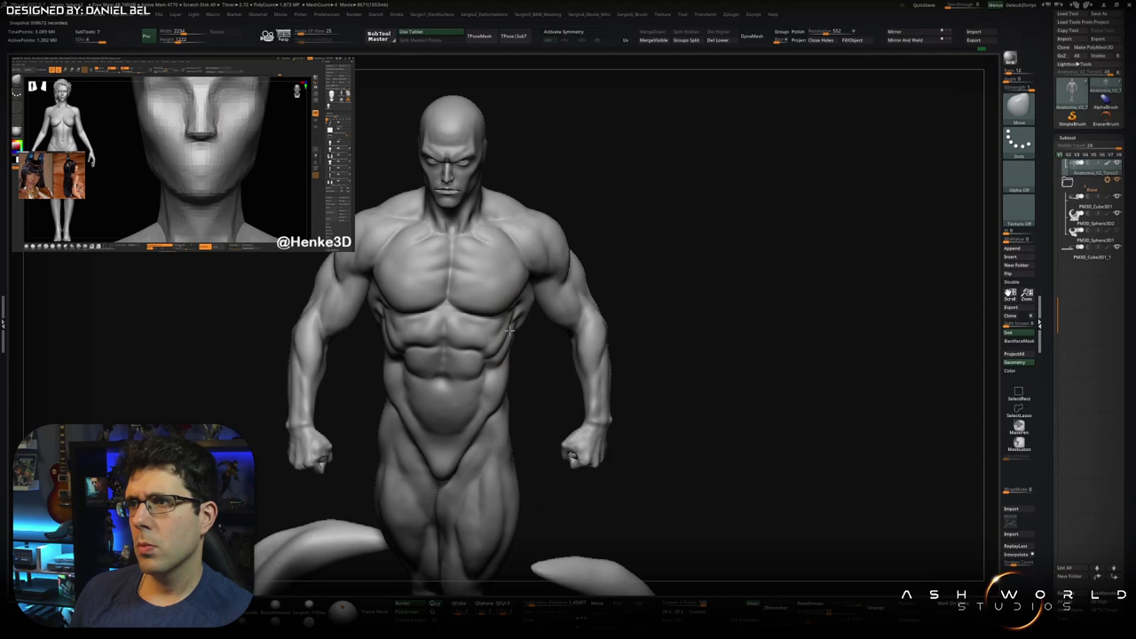
{"action": "mouse_move", "coordinate": [379, 330]}
{"action": "right_mouse_down"}
{"action": "mouse_move", "coordinate": [386, 312]}
{"action": "mouse_move", "coordinate": [423, 329]}
{"action": "right_mouse_up"}
{"action": "key", "text": "f"}
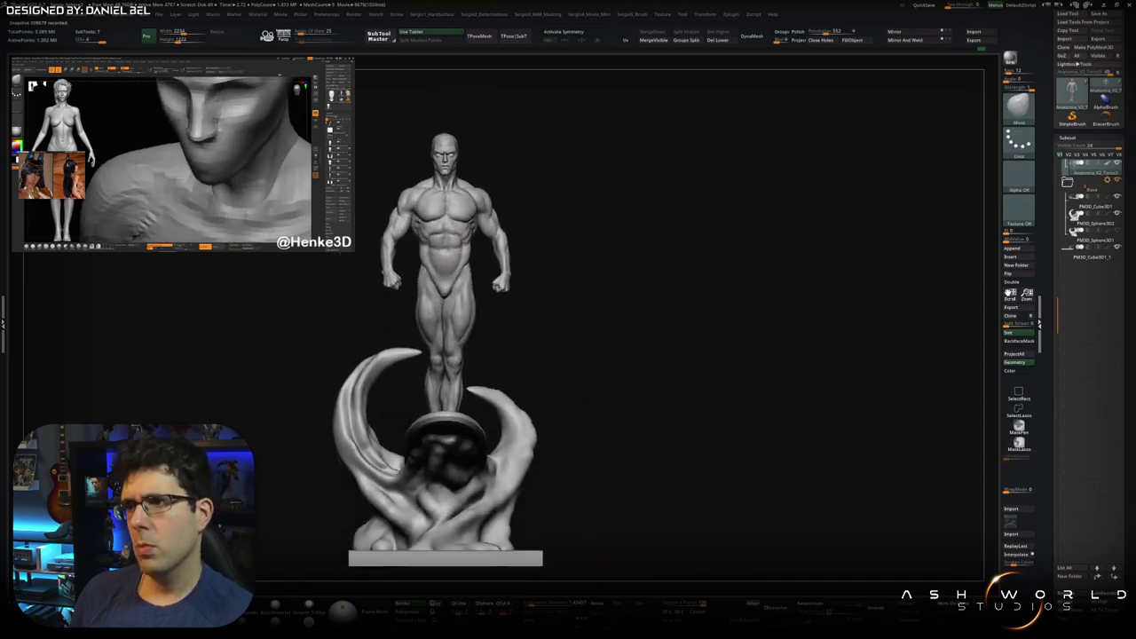
{"action": "mouse_move", "coordinate": [447, 310]}
{"action": "right_mouse_down"}
{"action": "mouse_move", "coordinate": [485, 343]}
{"action": "mouse_move", "coordinate": [476, 323]}
{"action": "right_mouse_up"}
{"action": "left_click", "coordinate": [475, 325], "text": "ctrl+shift"}
- Zoom in on the blocked-in feet and inspect both lower legs and feet from below and the side
{"action": "scroll", "coordinate": [445, 362], "scroll_direction": "up", "scroll_amount": 5}
{"action": "mouse_move", "coordinate": [449, 411]}
{"action": "right_mouse_down"}
{"action": "mouse_move", "coordinate": [464, 315]}
{"action": "mouse_move", "coordinate": [421, 388]}
{"action": "right_mouse_up"}
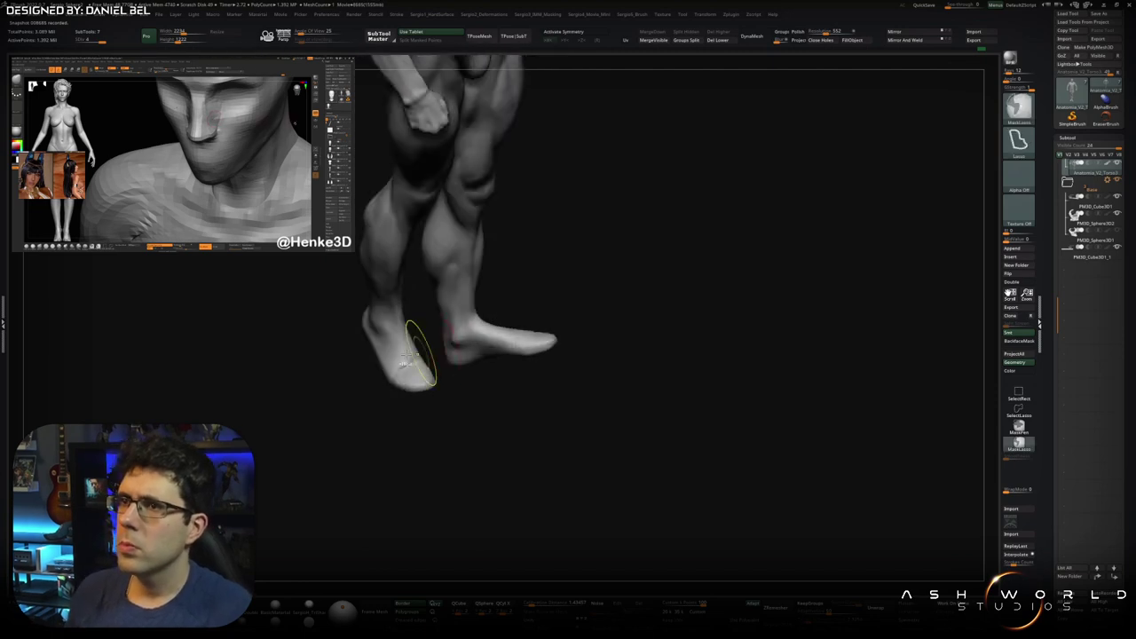
{"action": "right_click_drag", "start_coordinate": [420, 388], "coordinate": [452, 339]}
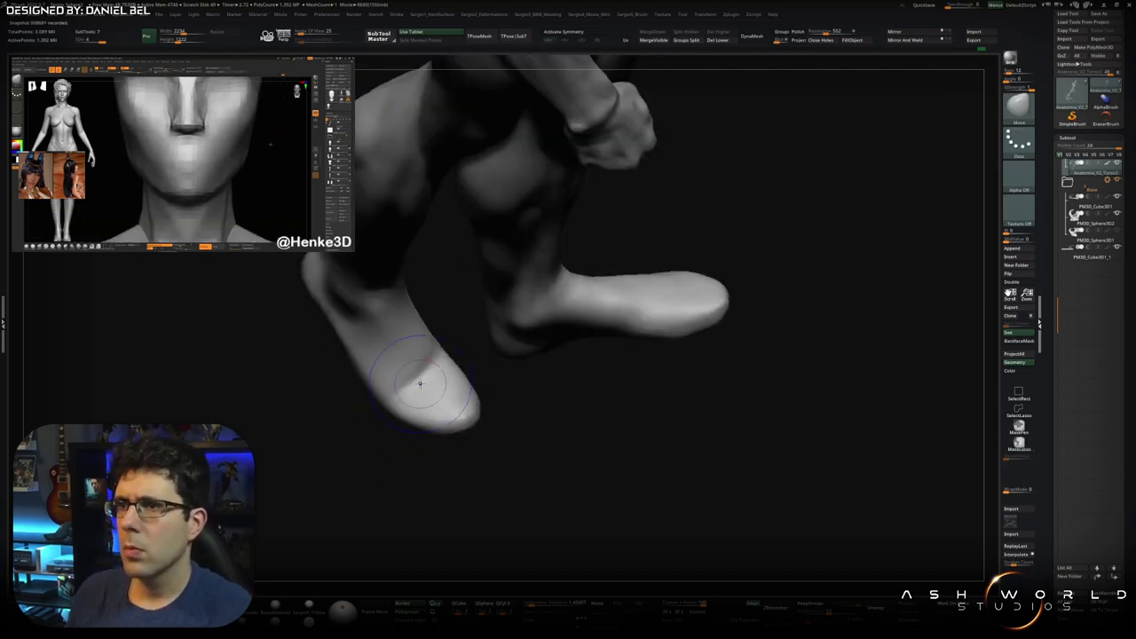
{"action": "mouse_move", "coordinate": [400, 380]}
{"action": "right_mouse_down"}
{"action": "mouse_move", "coordinate": [421, 368]}
{"action": "mouse_move", "coordinate": [431, 379]}
{"action": "mouse_move", "coordinate": [445, 365]}
{"action": "right_mouse_up"}
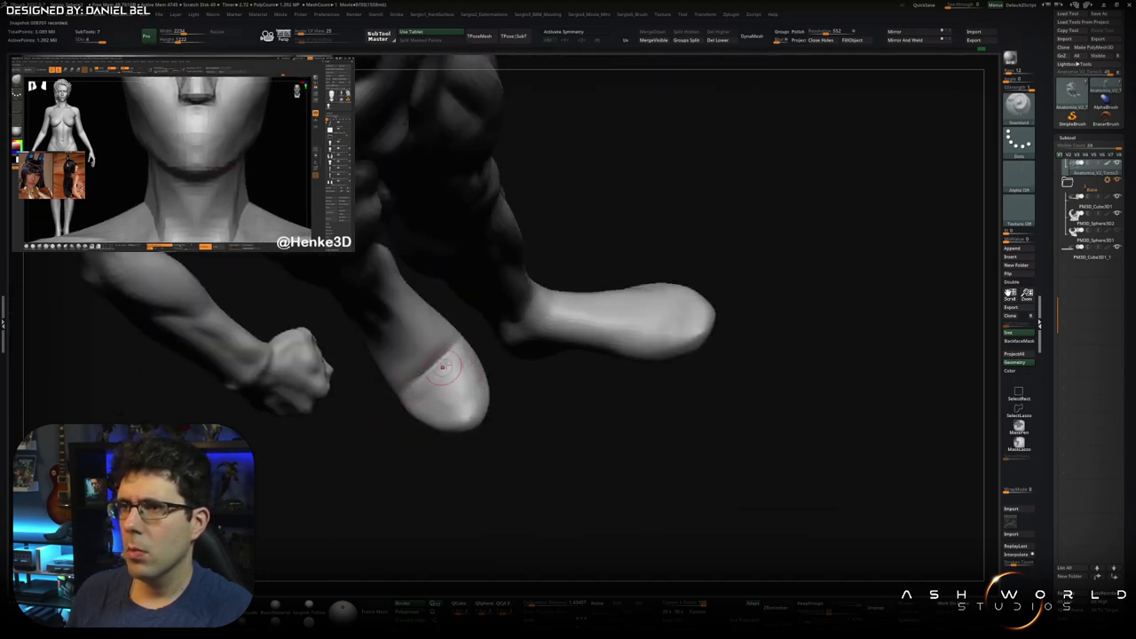
{"action": "right_click_drag", "start_coordinate": [391, 367], "coordinate": [450, 375]}
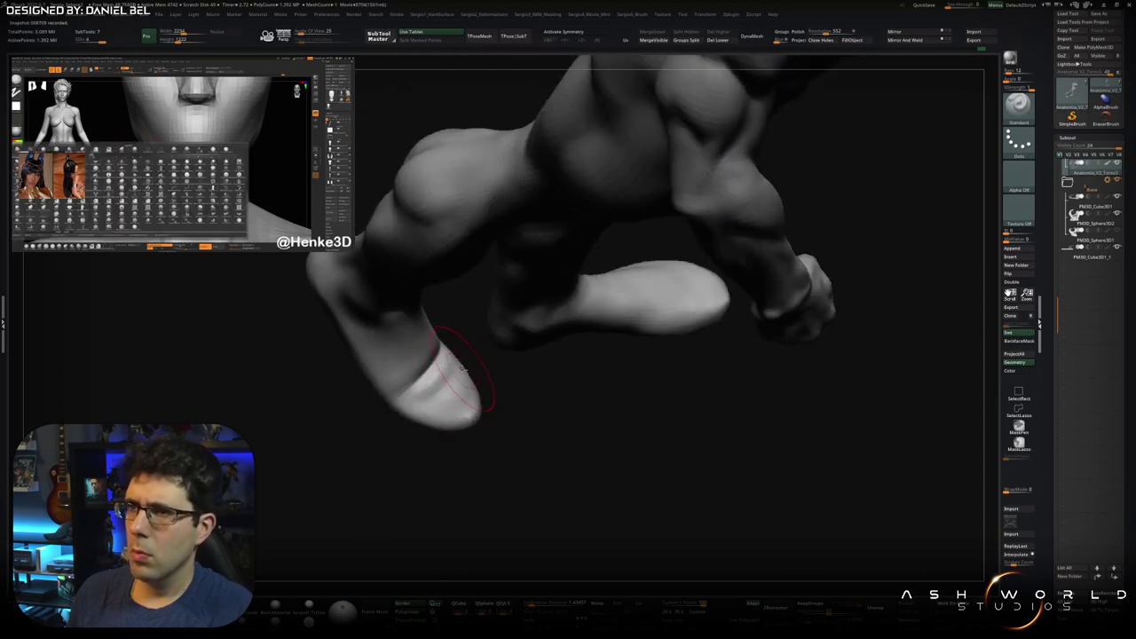
{"action": "mouse_move", "coordinate": [453, 375]}
{"action": "right_mouse_down"}
{"action": "mouse_move", "coordinate": [433, 331]}
{"action": "mouse_move", "coordinate": [420, 359]}
{"action": "mouse_move", "coordinate": [431, 381]}
{"action": "mouse_move", "coordinate": [465, 390]}
{"action": "mouse_move", "coordinate": [480, 361]}
{"action": "mouse_move", "coordinate": [494, 346]}
{"action": "mouse_move", "coordinate": [494, 363]}
{"action": "mouse_move", "coordinate": [512, 341]}
{"action": "mouse_move", "coordinate": [487, 348]}
{"action": "right_mouse_up"}
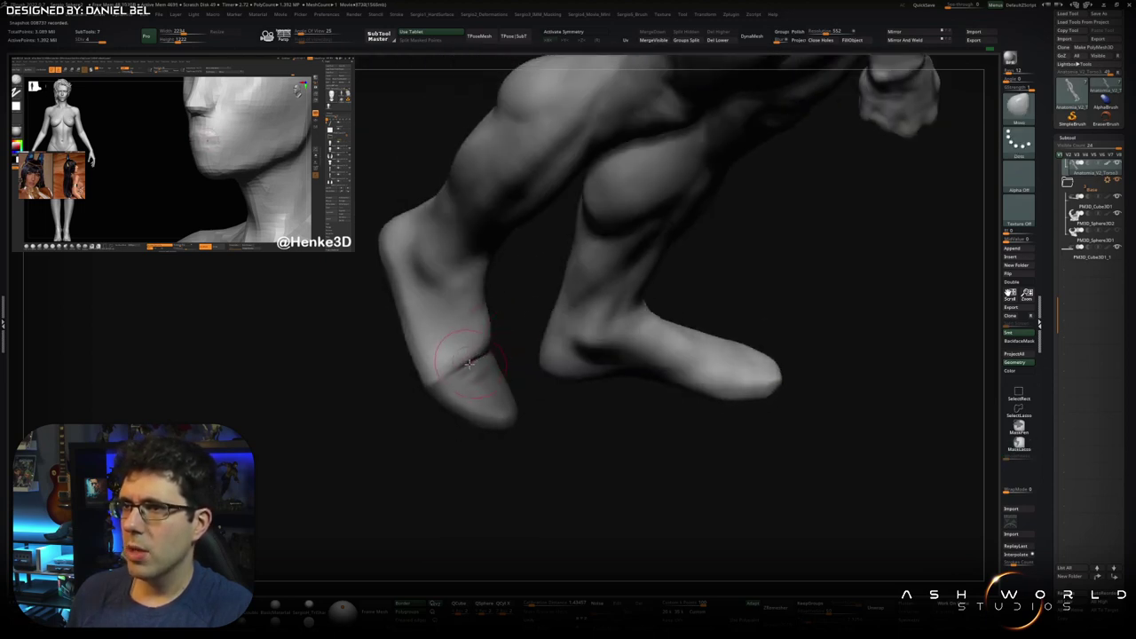
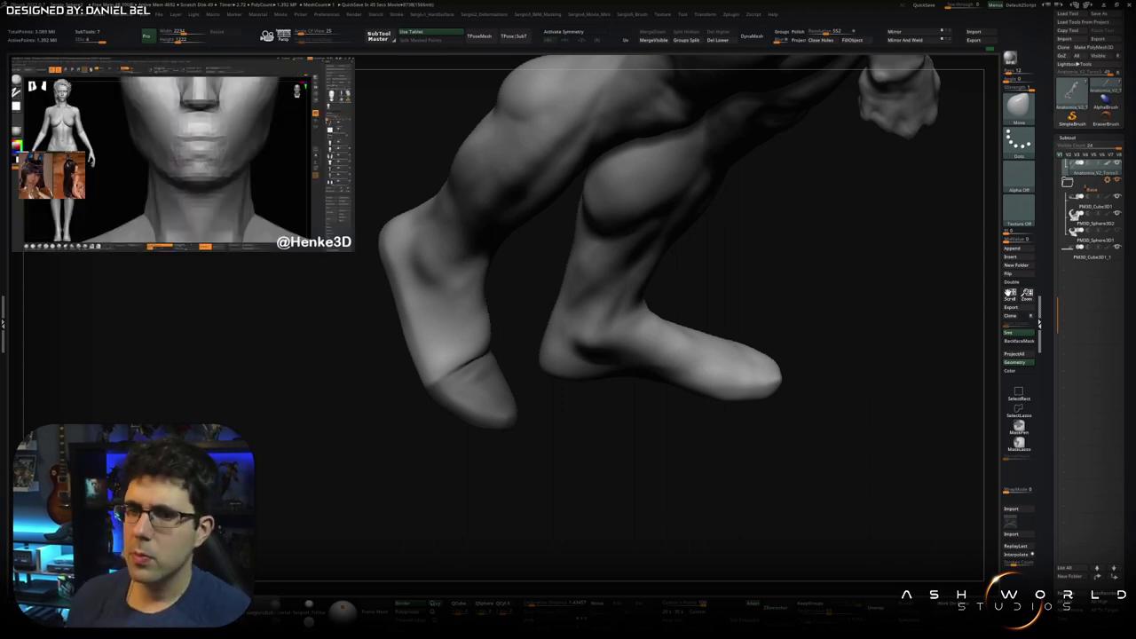
- Sculpt the ankles and heels with the Standard and Smooth brushes, checking the feet from several angles
{"action": "mouse_move", "coordinate": [561, 266]}
{"action": "left_mouse_down"}
{"action": "mouse_move", "coordinate": [515, 359]}
{"action": "mouse_move", "coordinate": [444, 457]}
{"action": "mouse_move", "coordinate": [482, 291]}
{"action": "mouse_move", "coordinate": [499, 413]}
{"action": "left_mouse_up"}
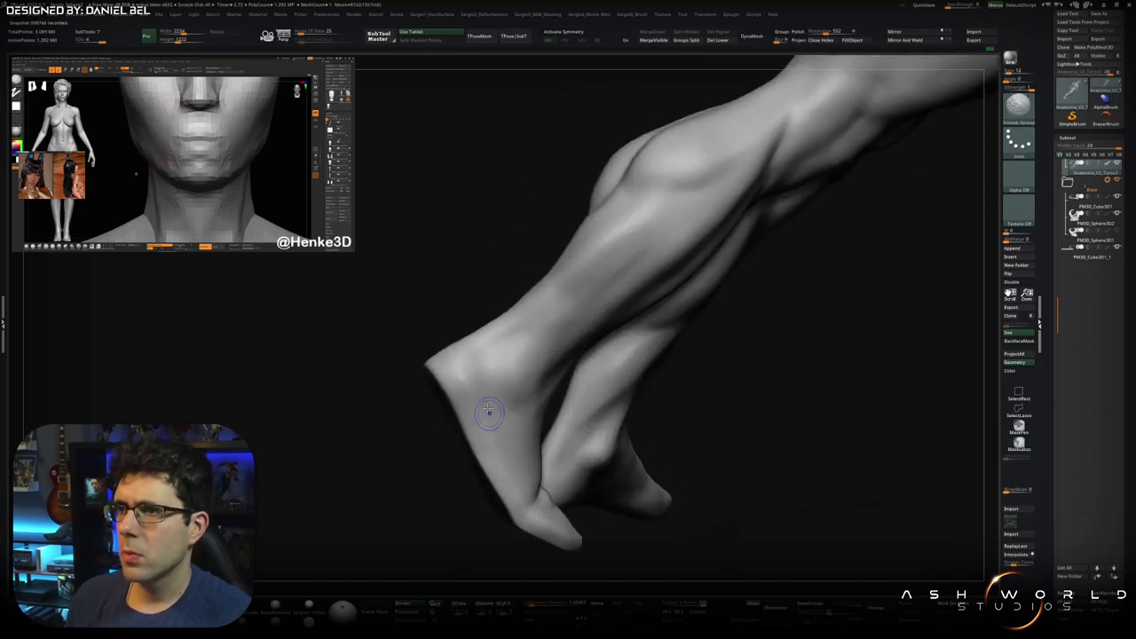
{"action": "mouse_move", "coordinate": [457, 370]}
{"action": "left_mouse_down"}
{"action": "mouse_move", "coordinate": [576, 413]}
{"action": "mouse_move", "coordinate": [547, 388]}
{"action": "left_mouse_up"}
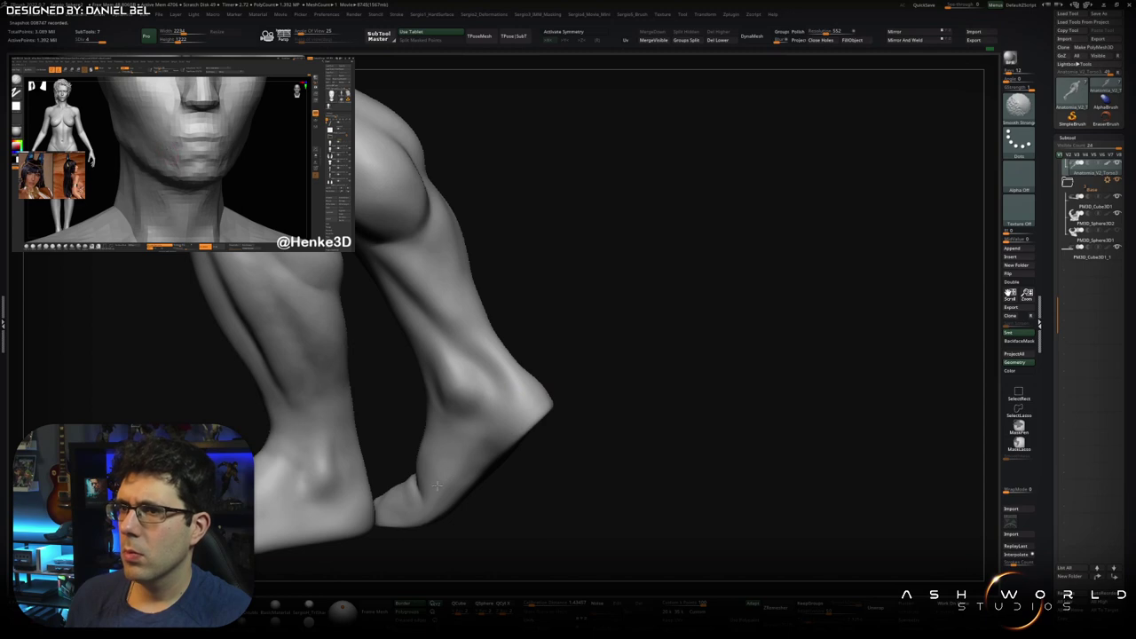
{"action": "mouse_move", "coordinate": [474, 432]}
{"action": "left_mouse_down"}
{"action": "mouse_move", "coordinate": [499, 367]}
{"action": "mouse_move", "coordinate": [477, 369]}
{"action": "left_mouse_up"}
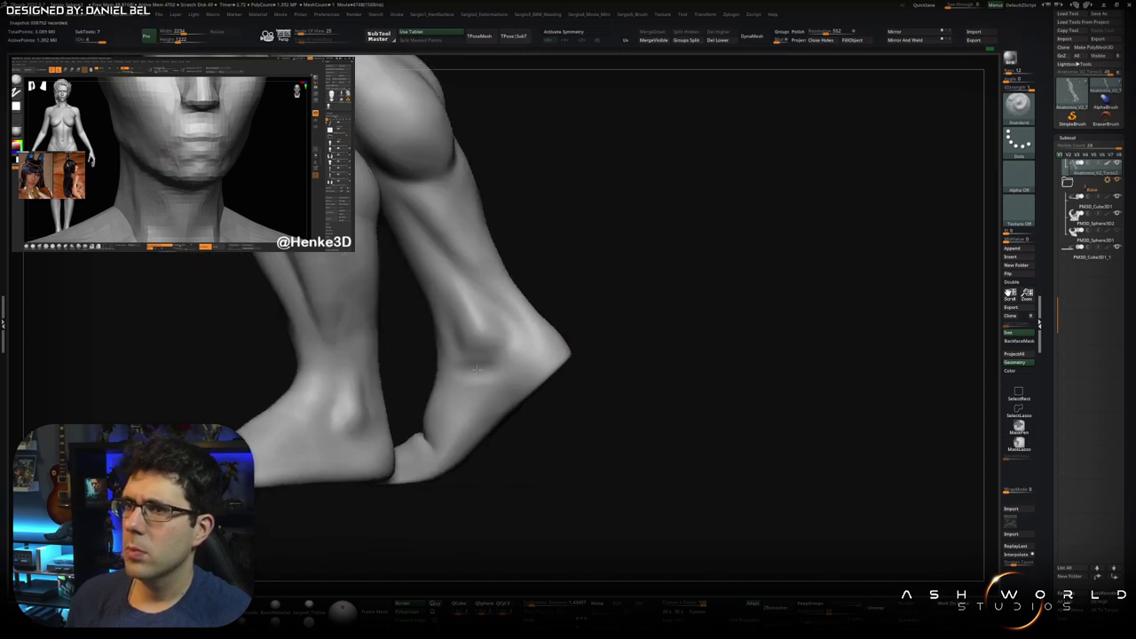
{"action": "left_click_drag", "start_coordinate": [457, 409], "coordinate": [448, 372]}
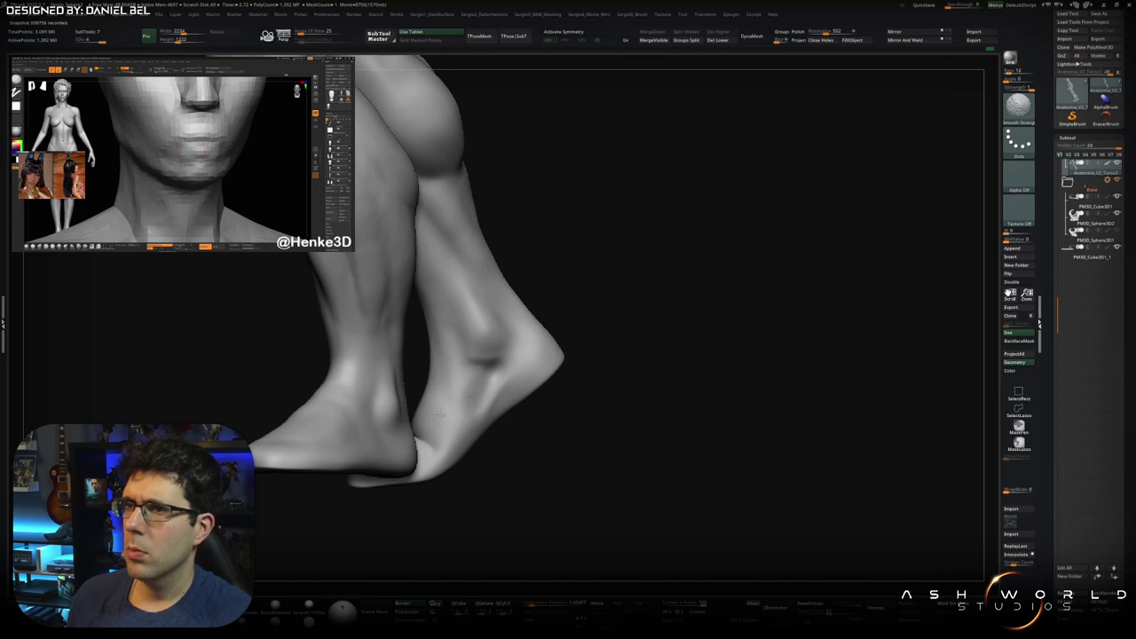
{"action": "left_click_drag", "start_coordinate": [515, 367], "coordinate": [465, 398]}
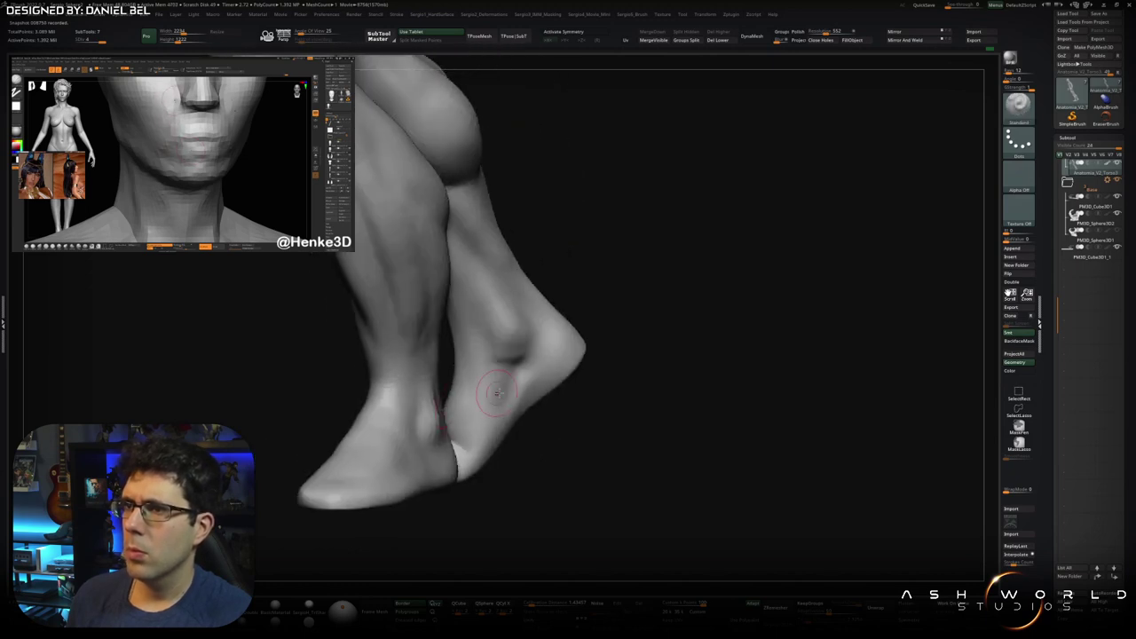
{"action": "left_click_drag", "start_coordinate": [522, 367], "coordinate": [529, 325]}
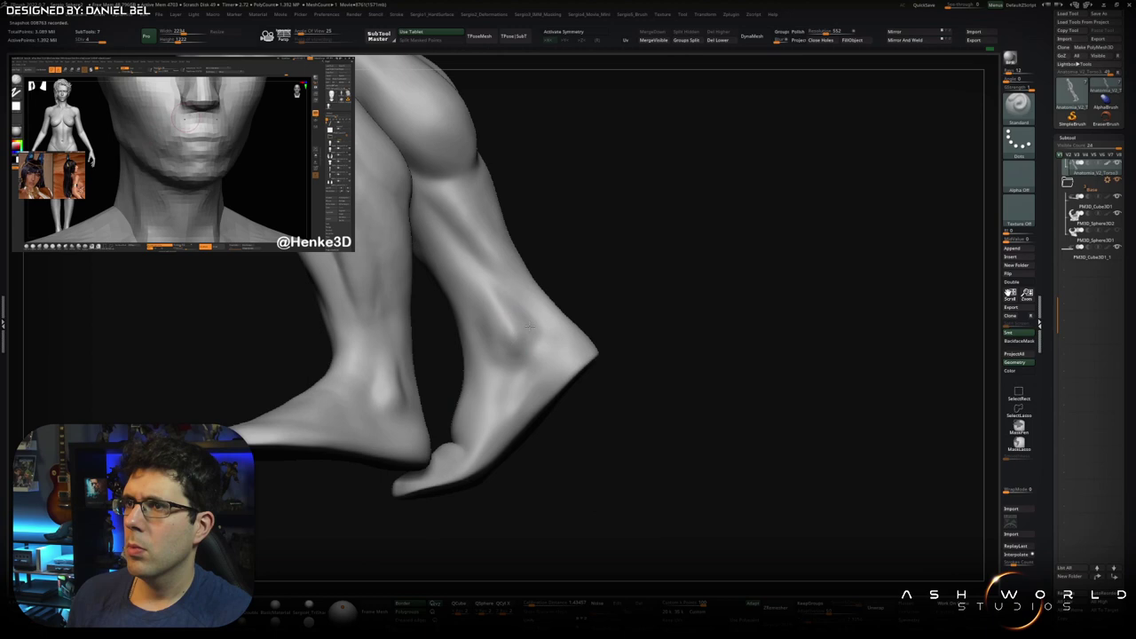
{"action": "key", "text": "shift"}
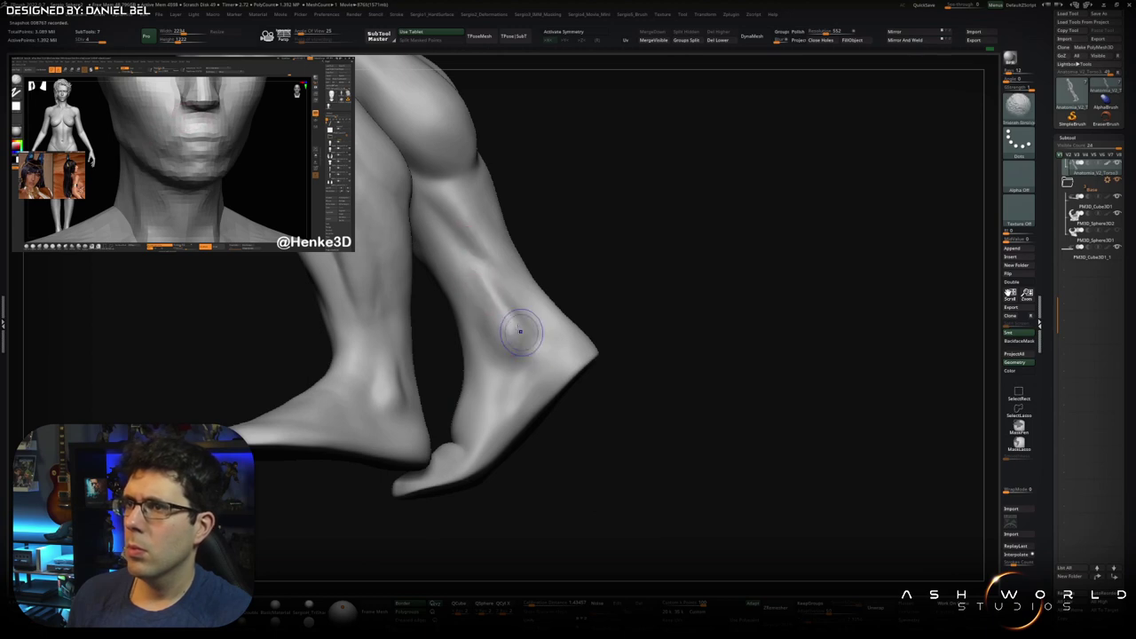
{"action": "mouse_move", "coordinate": [465, 262]}
{"action": "left_mouse_down"}
{"action": "mouse_move", "coordinate": [513, 402]}
{"action": "mouse_move", "coordinate": [508, 393]}
{"action": "left_mouse_up"}
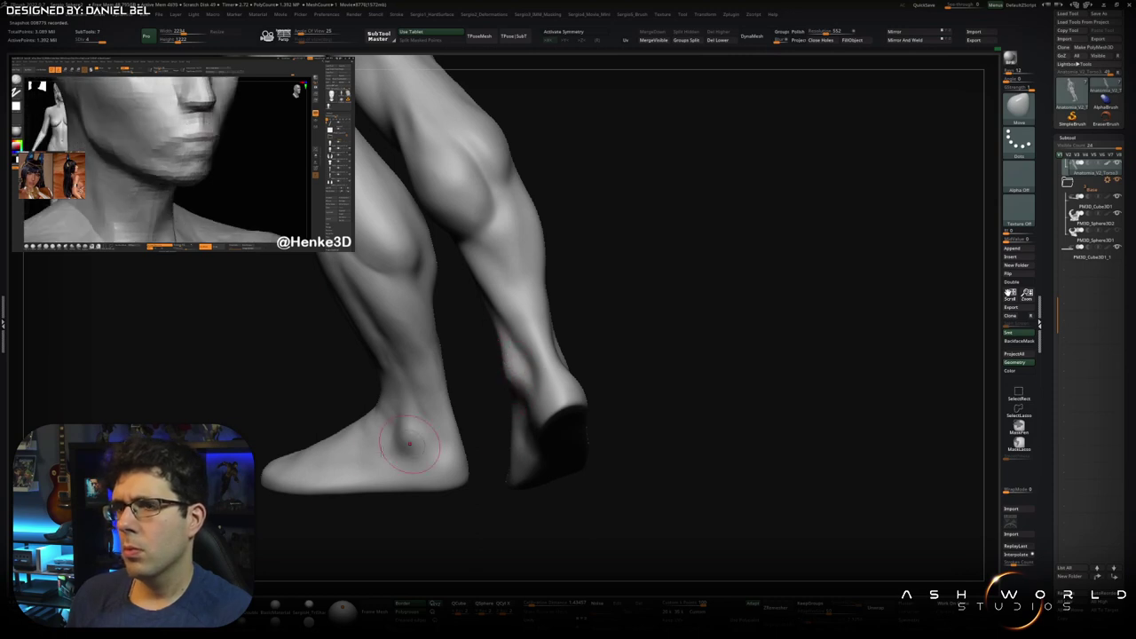
{"action": "mouse_move", "coordinate": [434, 436]}
{"action": "left_mouse_down"}
{"action": "mouse_move", "coordinate": [500, 358]}
{"action": "mouse_move", "coordinate": [509, 319]}
{"action": "mouse_move", "coordinate": [540, 431]}
{"action": "mouse_move", "coordinate": [478, 356]}
{"action": "left_mouse_up"}
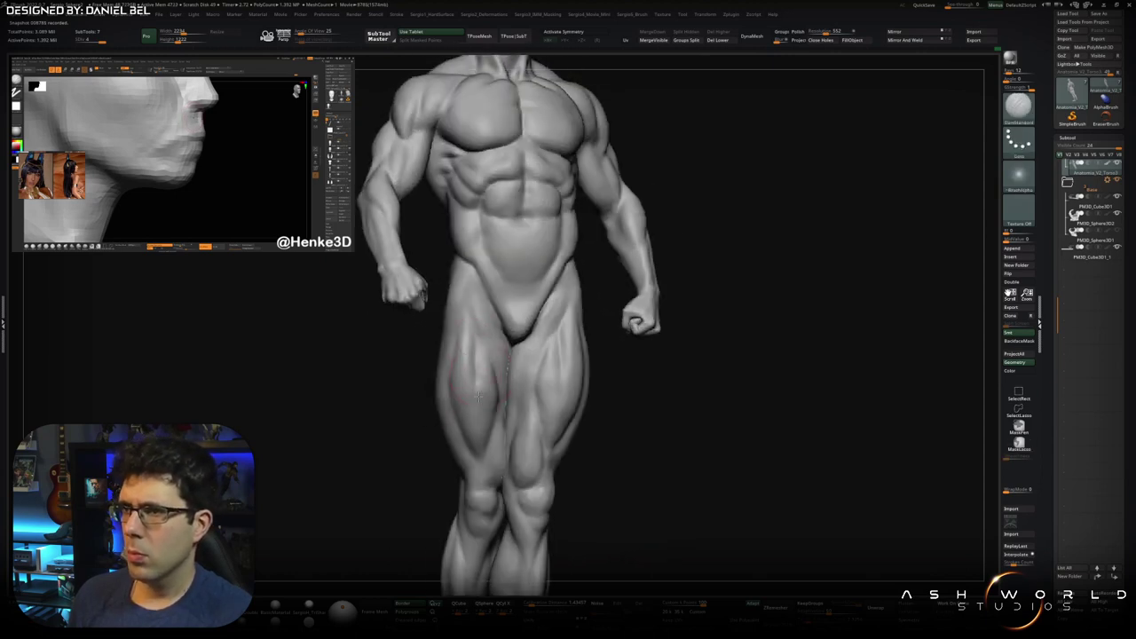
- Refine the thigh muscles with DamStandard and Smooth Stronger from front and three-quarter side views
{"action": "left_click_drag", "start_coordinate": [493, 379], "coordinate": [487, 353]}
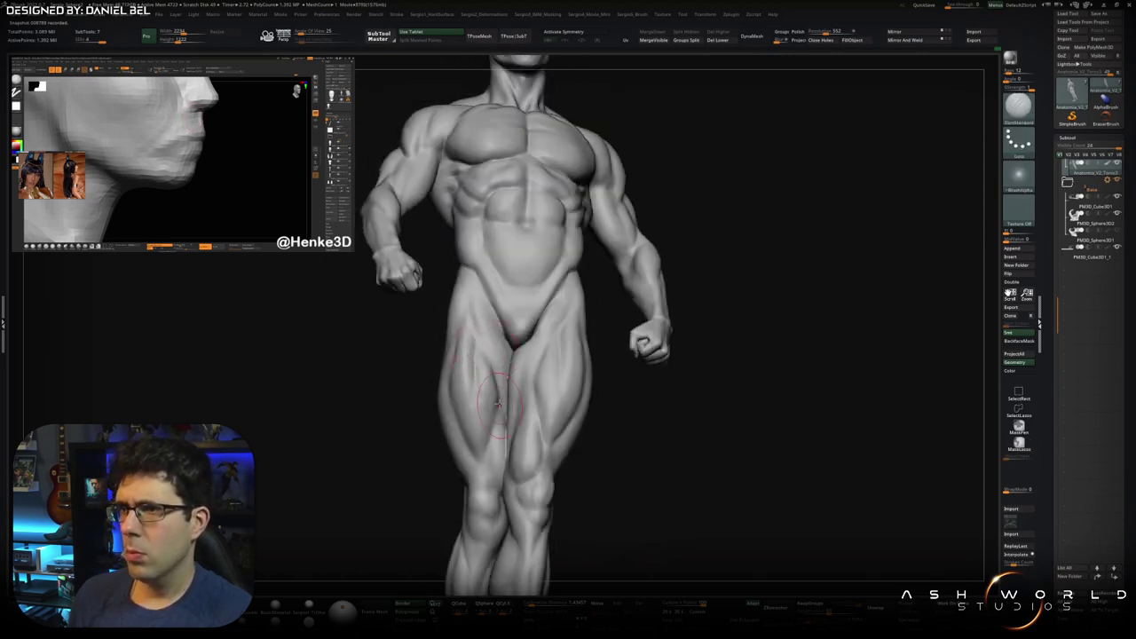
{"action": "key", "text": "shift"}
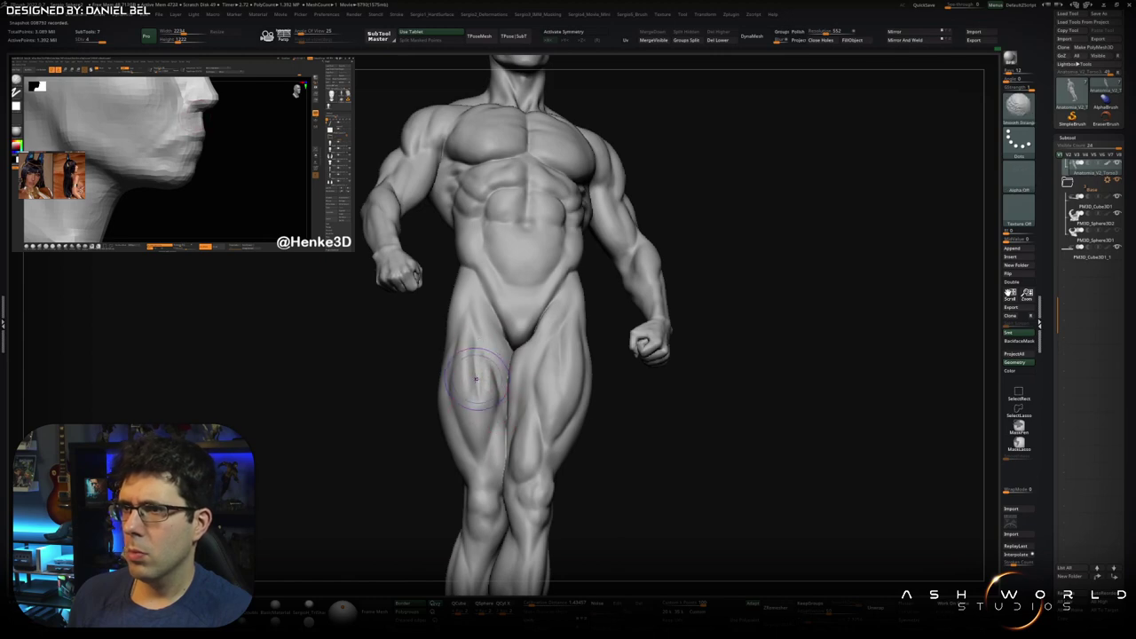
{"action": "left_click_drag", "start_coordinate": [479, 391], "coordinate": [483, 386]}
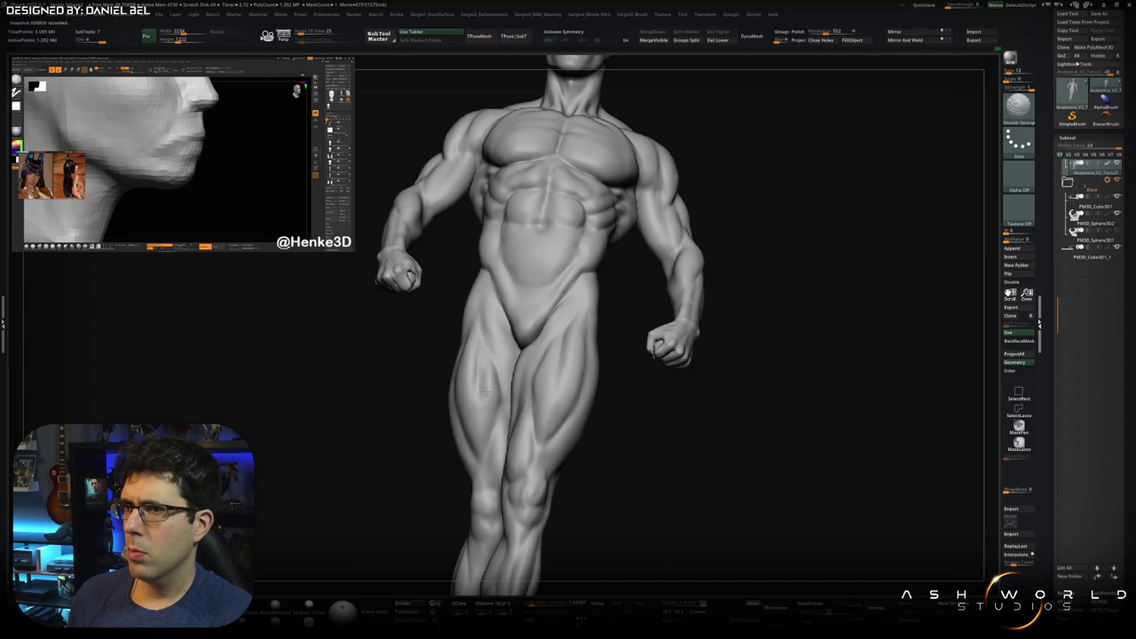
{"action": "left_click_drag", "start_coordinate": [485, 392], "coordinate": [485, 409]}
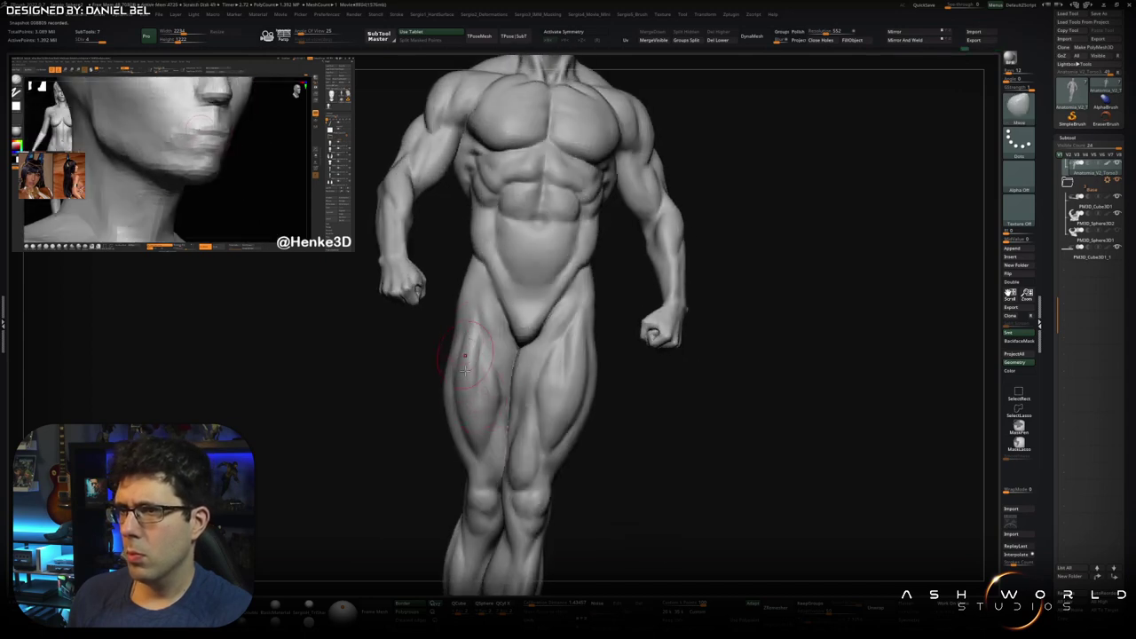
{"action": "right_click_drag", "start_coordinate": [465, 370], "coordinate": [465, 409]}
{"action": "mouse_move", "coordinate": [475, 462]}
{"action": "right_mouse_down"}
{"action": "mouse_move", "coordinate": [491, 451]}
{"action": "mouse_move", "coordinate": [455, 431]}
{"action": "right_mouse_up"}
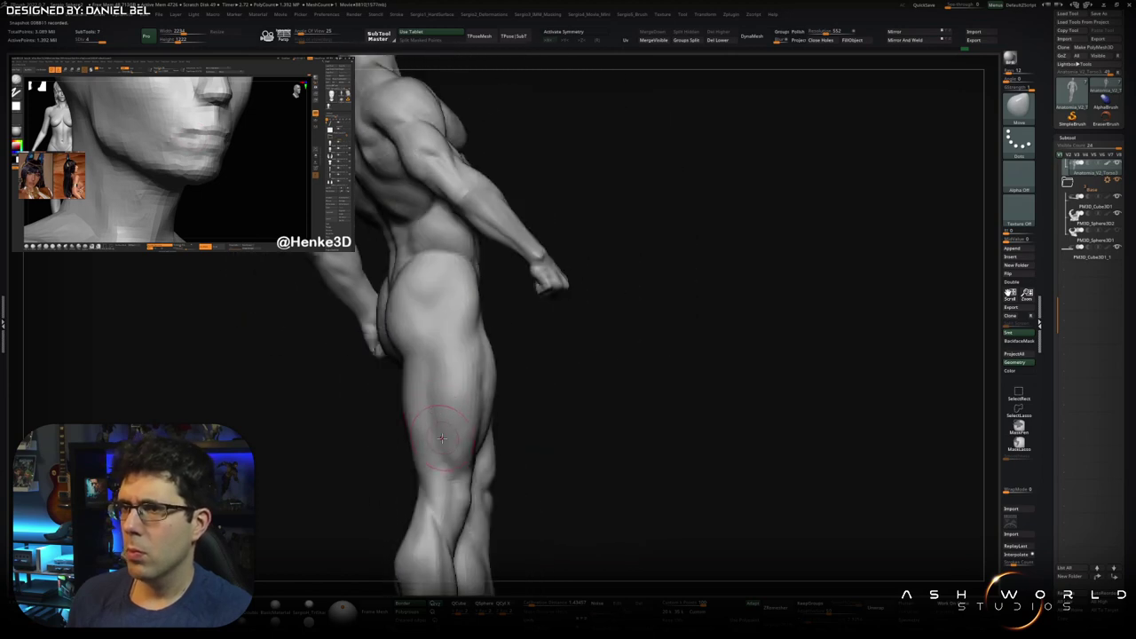
- Define the hamstrings and calves below the glutes from the back view
{"action": "mouse_move", "coordinate": [446, 457]}
{"action": "right_mouse_down"}
{"action": "mouse_move", "coordinate": [494, 469]}
{"action": "mouse_move", "coordinate": [458, 379]}
{"action": "mouse_move", "coordinate": [462, 463]}
{"action": "right_mouse_up"}
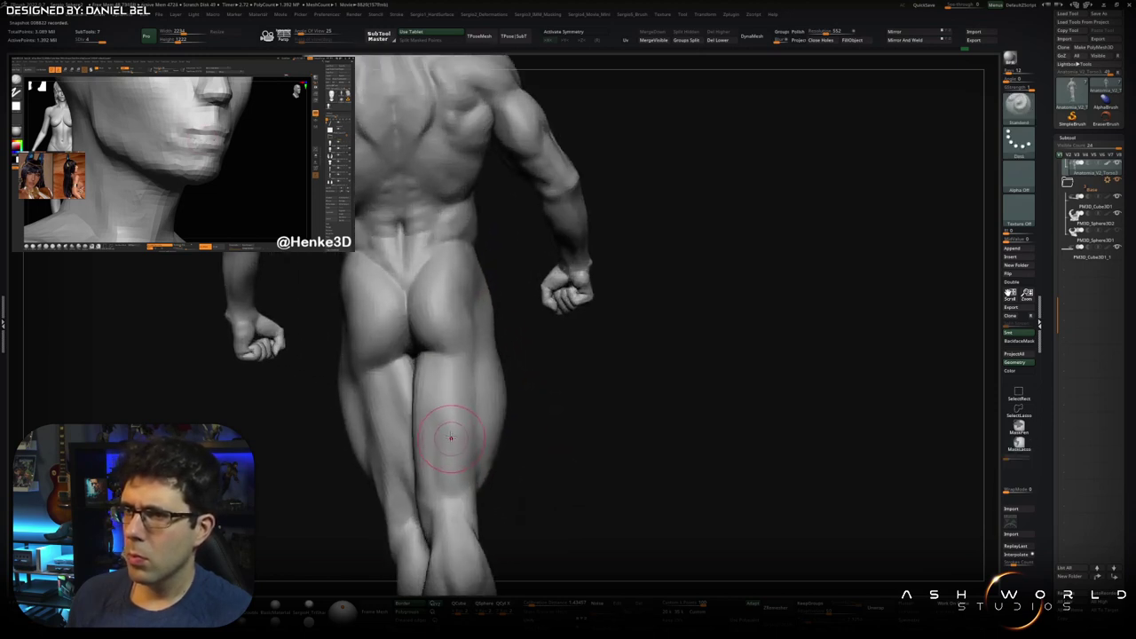
{"action": "right_click_drag", "start_coordinate": [473, 524], "coordinate": [474, 501]}
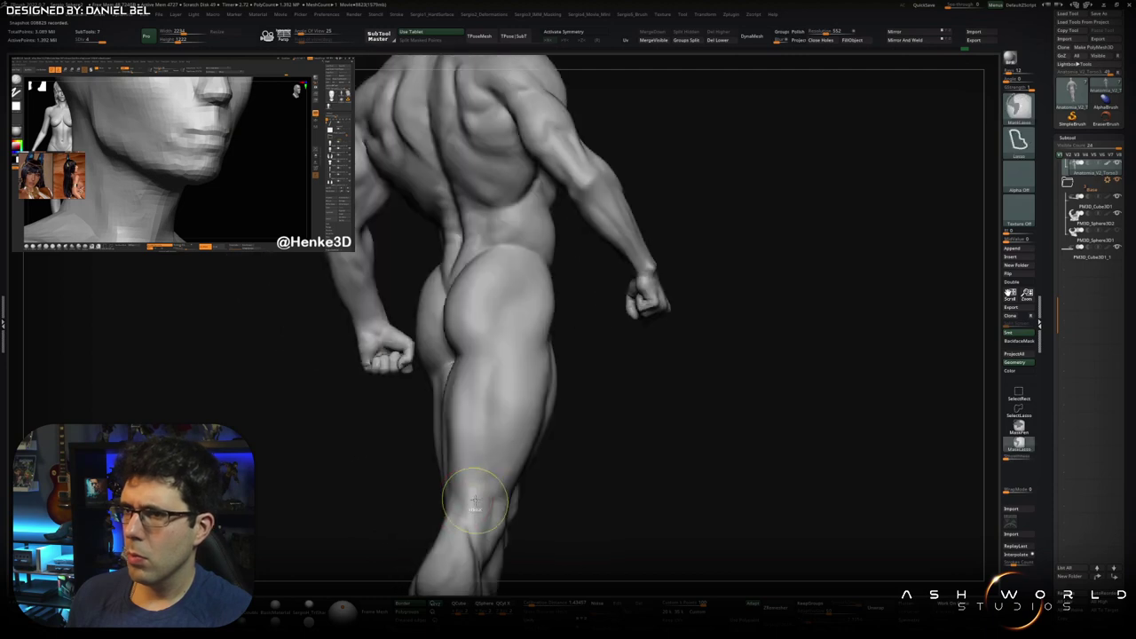
{"action": "right_click_drag", "start_coordinate": [458, 407], "coordinate": [458, 418]}
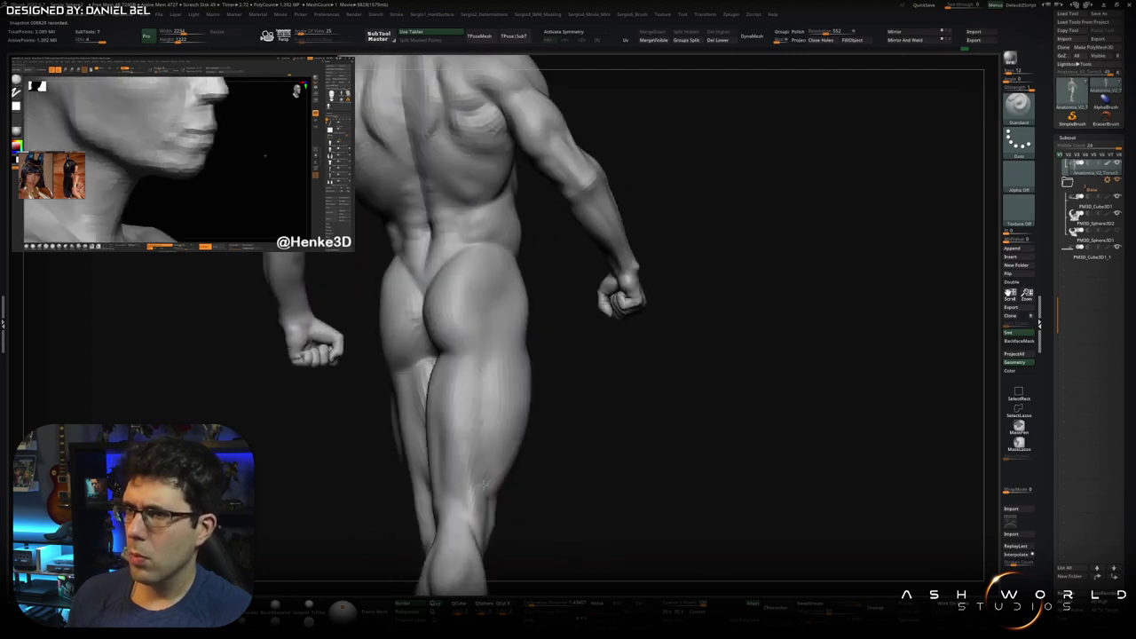
{"action": "mouse_move", "coordinate": [465, 491]}
{"action": "right_mouse_down"}
{"action": "mouse_move", "coordinate": [490, 473]}
{"action": "mouse_move", "coordinate": [476, 468]}
{"action": "mouse_move", "coordinate": [488, 517]}
{"action": "mouse_move", "coordinate": [476, 530]}
{"action": "mouse_move", "coordinate": [467, 455]}
{"action": "right_mouse_up"}
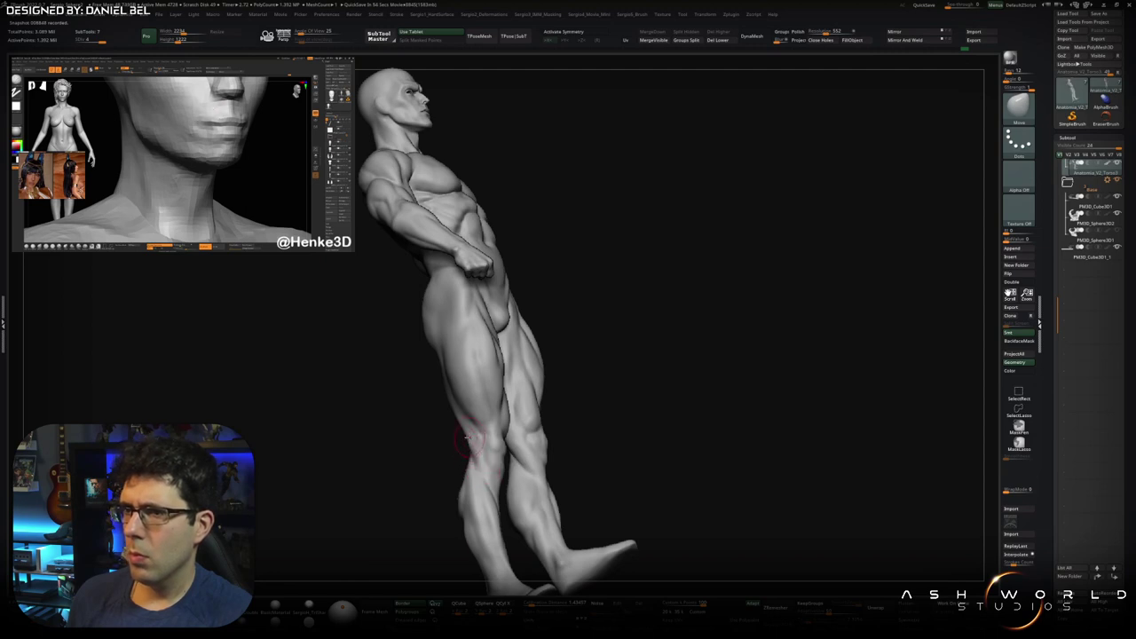
- Sculpt the back muscles with Move and lasso-mask the front of one foot with MaskLasso
{"action": "mouse_move", "coordinate": [479, 448]}
{"action": "right_mouse_down"}
{"action": "mouse_move", "coordinate": [533, 426]}
{"action": "mouse_move", "coordinate": [516, 340]}
{"action": "right_mouse_up"}
{"action": "mouse_move", "coordinate": [476, 419]}
{"action": "right_mouse_down"}
{"action": "mouse_move", "coordinate": [509, 435]}
{"action": "mouse_move", "coordinate": [494, 481]}
{"action": "mouse_move", "coordinate": [429, 362]}
{"action": "right_mouse_up"}
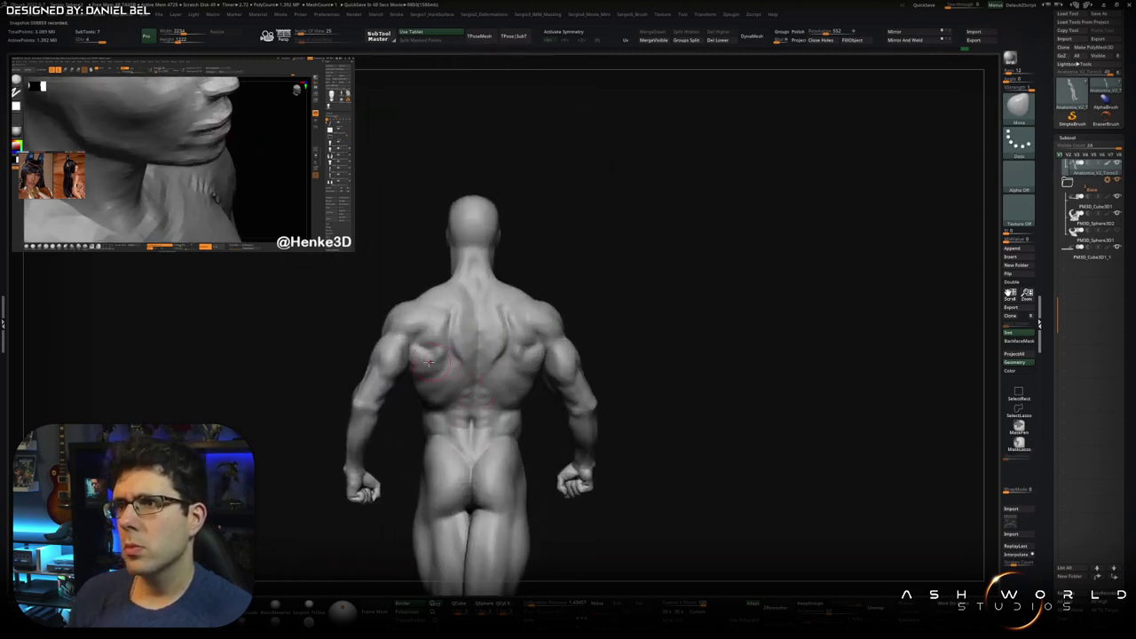
{"action": "key", "text": "ctrl"}
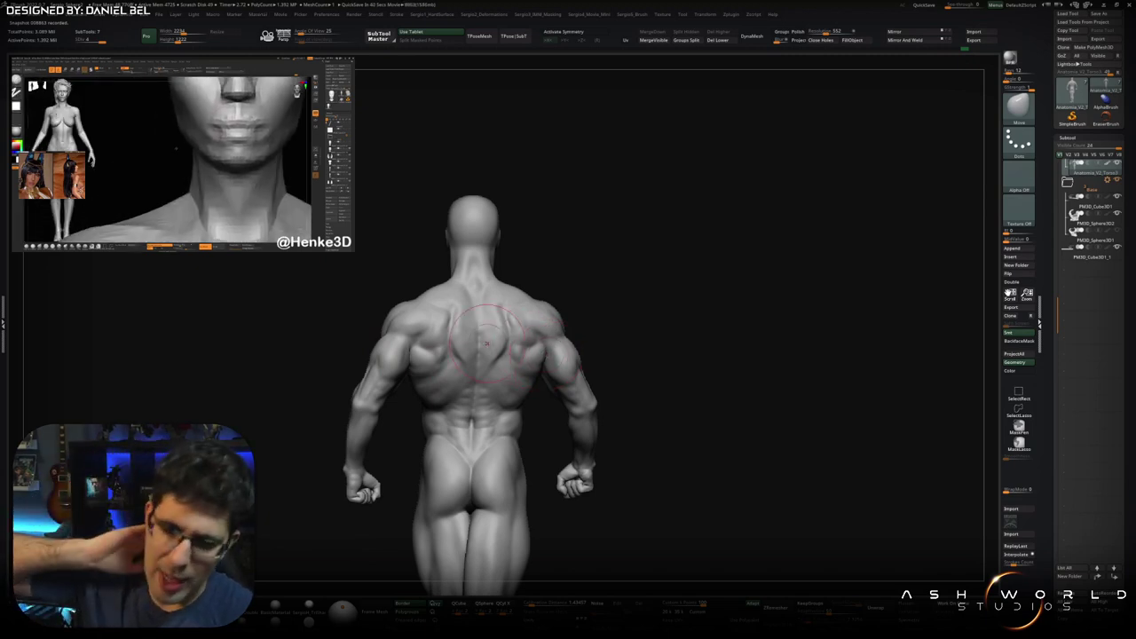
{"action": "mouse_move", "coordinate": [613, 249]}
{"action": "left_mouse_down"}
{"action": "mouse_move", "coordinate": [643, 299]}
{"action": "mouse_move", "coordinate": [535, 244]}
{"action": "left_mouse_up"}
{"action": "right_click_drag", "start_coordinate": [444, 328], "coordinate": [441, 410], "text": "ctrl"}
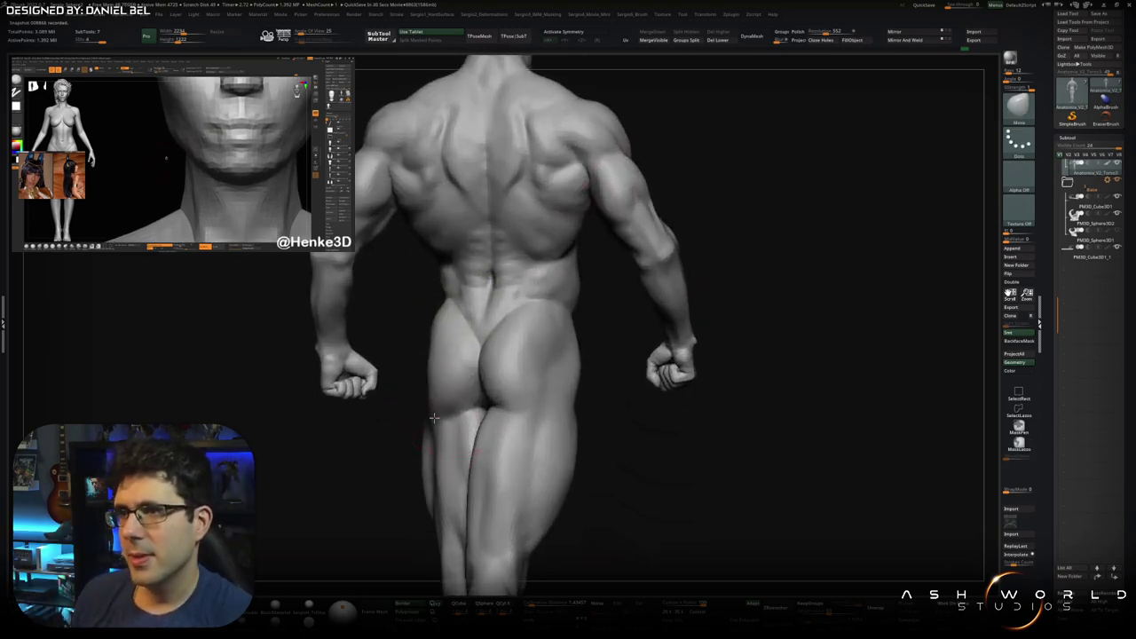
{"action": "mouse_move", "coordinate": [435, 419]}
{"action": "left_mouse_down"}
{"action": "mouse_move", "coordinate": [427, 427]}
{"action": "mouse_move", "coordinate": [564, 414]}
{"action": "left_mouse_up"}
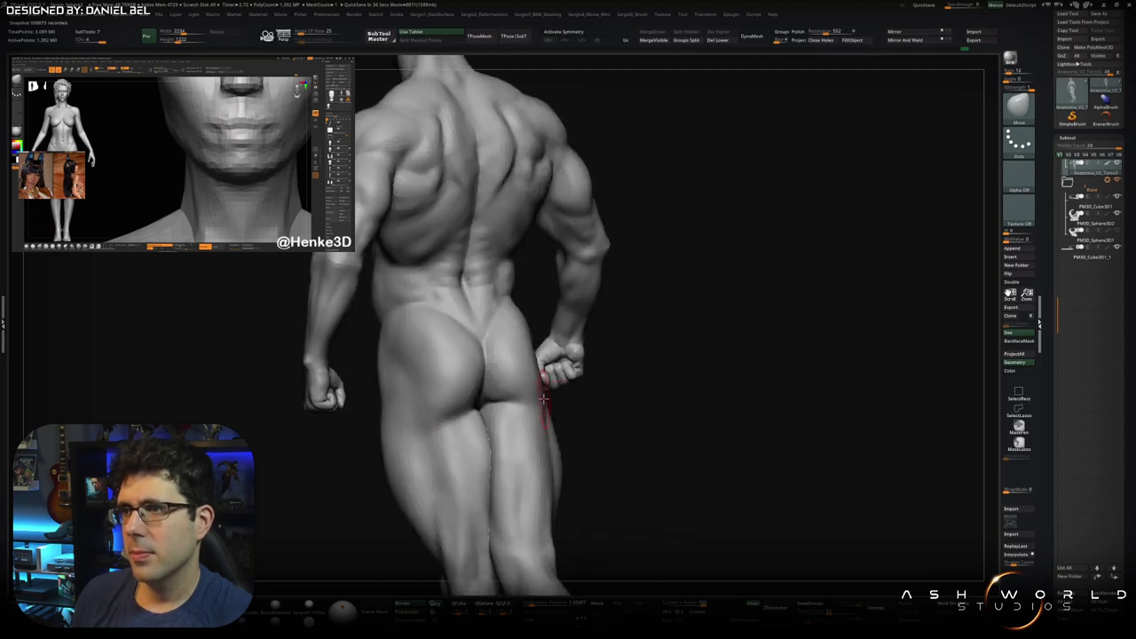
- Frame the whole figure and view it from above with the surfboard and rock base
{"action": "mouse_move", "coordinate": [525, 393]}
{"action": "left_mouse_down"}
{"action": "mouse_move", "coordinate": [568, 292]}
{"action": "mouse_move", "coordinate": [589, 354]}
{"action": "left_mouse_up"}
{"action": "key", "text": "f"}
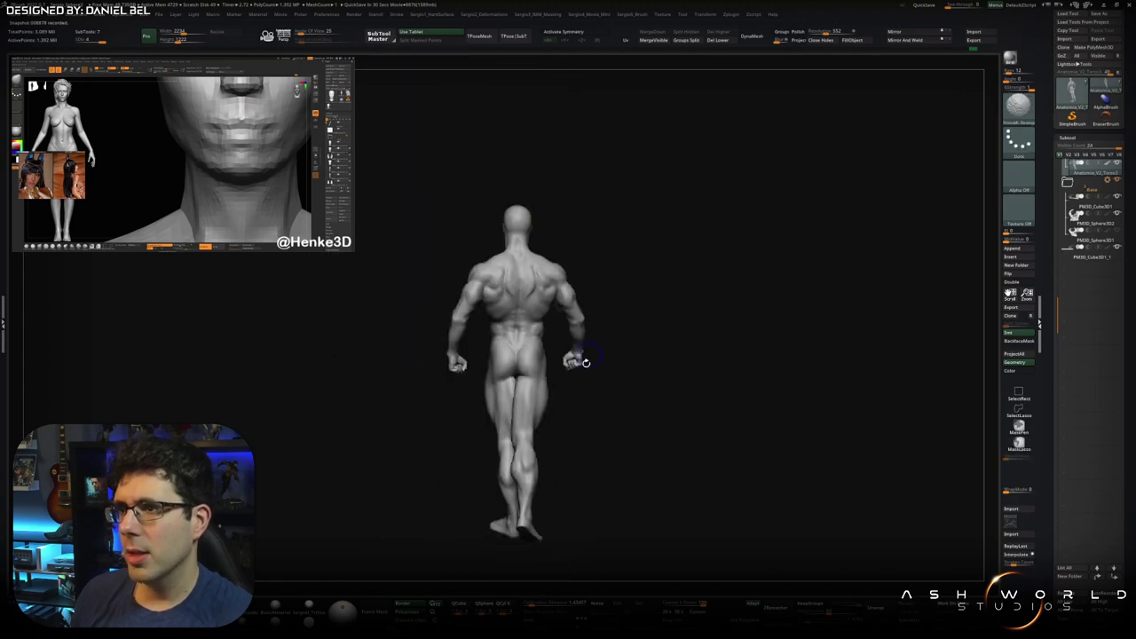
{"action": "mouse_move", "coordinate": [525, 373]}
{"action": "left_mouse_down"}
{"action": "mouse_move", "coordinate": [545, 423]}
{"action": "mouse_move", "coordinate": [540, 388]}
{"action": "mouse_move", "coordinate": [479, 459]}
{"action": "mouse_move", "coordinate": [515, 444]}
{"action": "mouse_move", "coordinate": [533, 388]}
{"action": "left_mouse_up"}
- Hide the other subtools, SliceCurve the front of the foot and invert the mask
{"action": "left_click", "coordinate": [514, 443], "text": "ctrl+shift"}
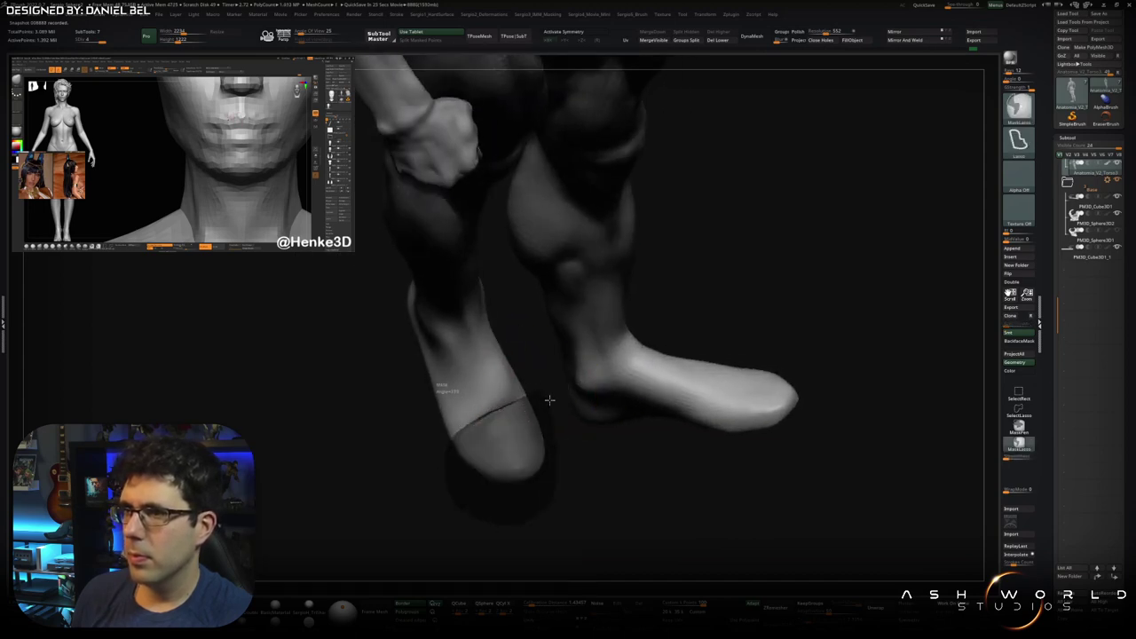
{"action": "left_click_drag", "start_coordinate": [549, 400], "coordinate": [543, 386], "text": "ctrl+shift"}
{"action": "left_click", "coordinate": [480, 486], "text": "ctrl"}
- Rotate the toe downward with the Transpose gizmo so it rests on the surfboard deck
{"action": "key", "text": "w"}
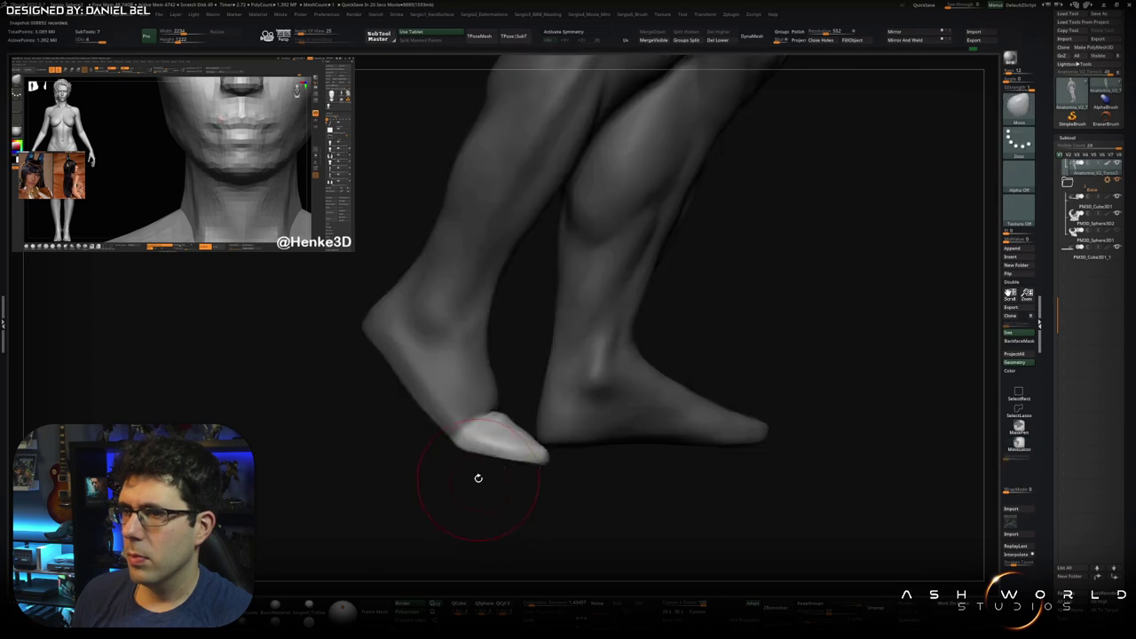
{"action": "mouse_move", "coordinate": [476, 479]}
{"action": "left_mouse_down"}
{"action": "mouse_move", "coordinate": [472, 427]}
{"action": "mouse_move", "coordinate": [494, 451]}
{"action": "mouse_move", "coordinate": [513, 413]}
{"action": "left_mouse_up"}
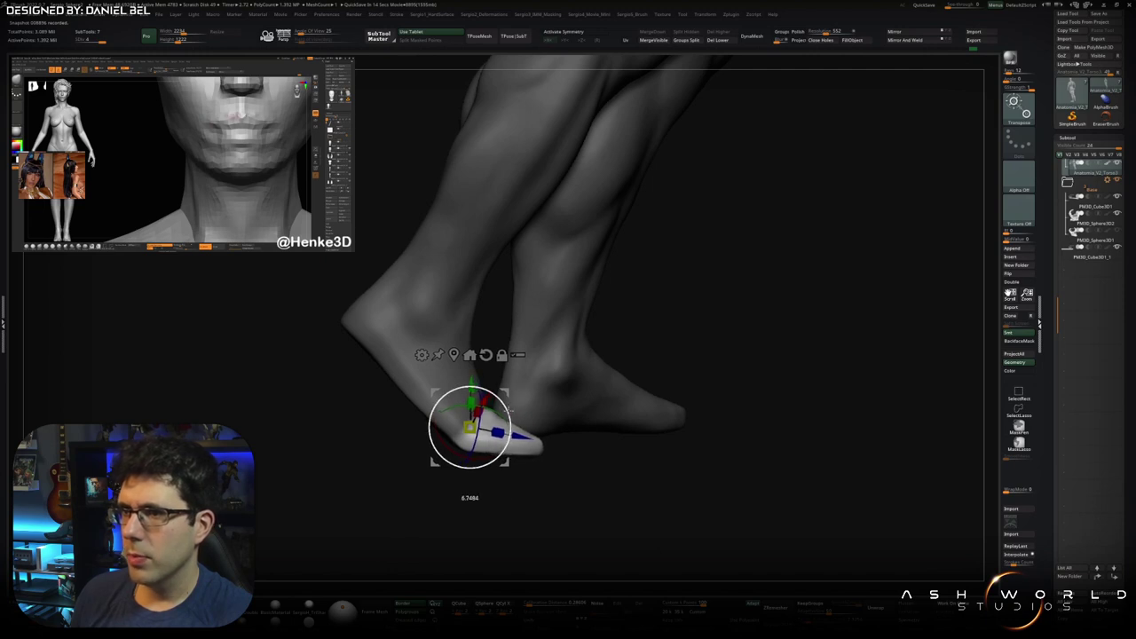
{"action": "mouse_move", "coordinate": [513, 454]}
{"action": "left_mouse_down"}
{"action": "mouse_move", "coordinate": [524, 417]}
{"action": "mouse_move", "coordinate": [578, 405]}
{"action": "mouse_move", "coordinate": [527, 454]}
{"action": "mouse_move", "coordinate": [497, 439]}
{"action": "mouse_move", "coordinate": [454, 452]}
{"action": "mouse_move", "coordinate": [529, 441]}
{"action": "left_mouse_up"}
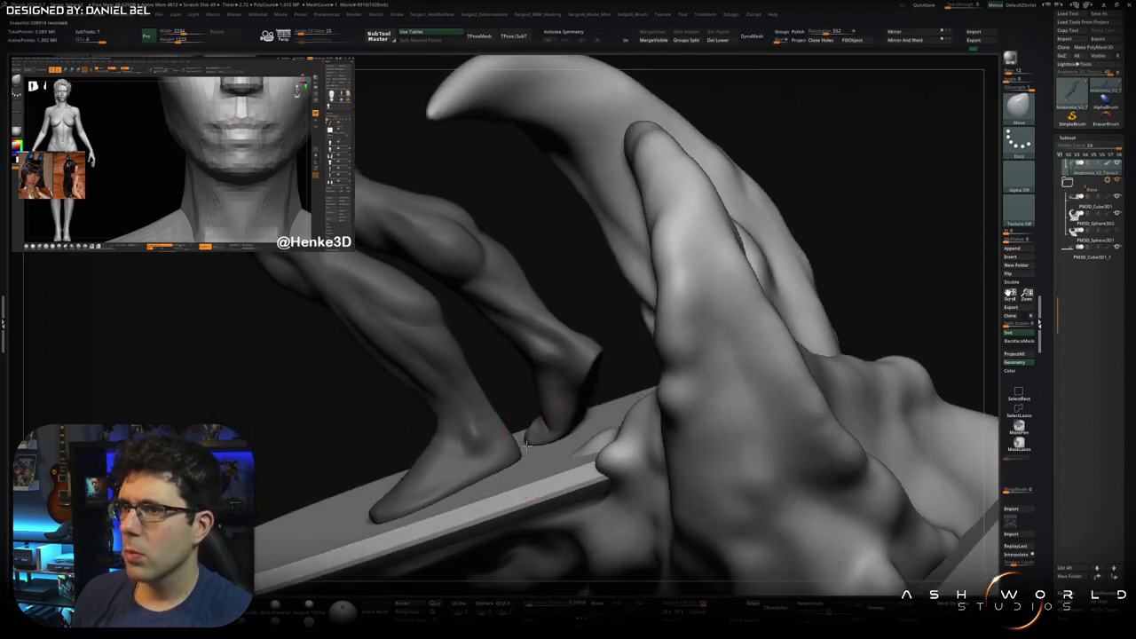
- Refine the toe tip on the board with TrimDynamic, checking the sole from below
{"action": "left_click_drag", "start_coordinate": [526, 446], "coordinate": [505, 436]}
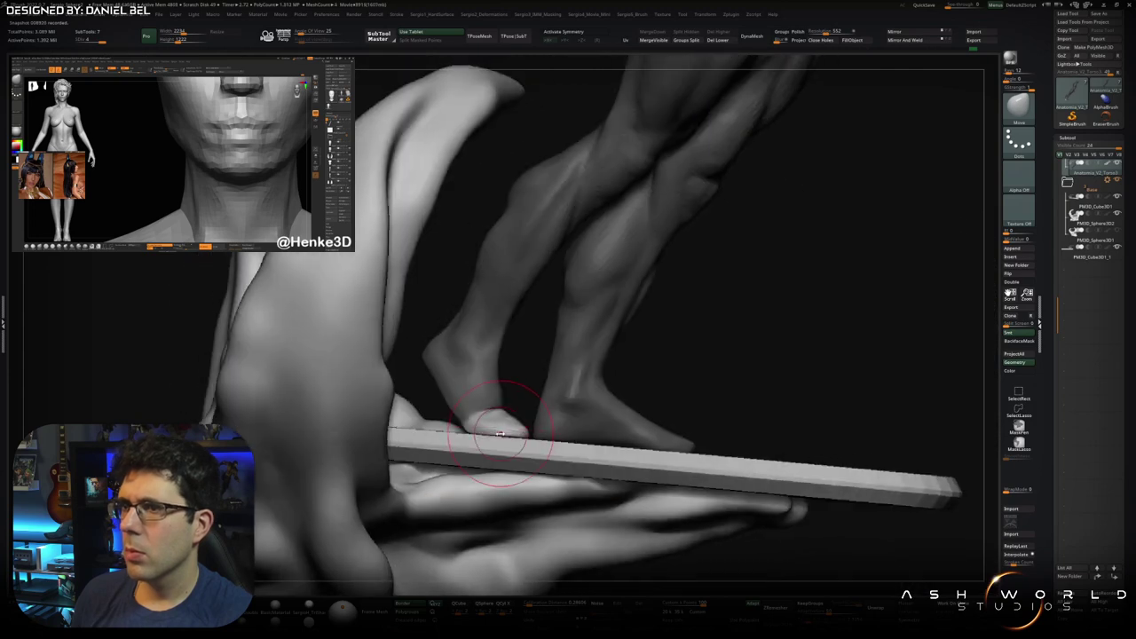
{"action": "left_click_drag", "start_coordinate": [510, 435], "coordinate": [486, 482]}
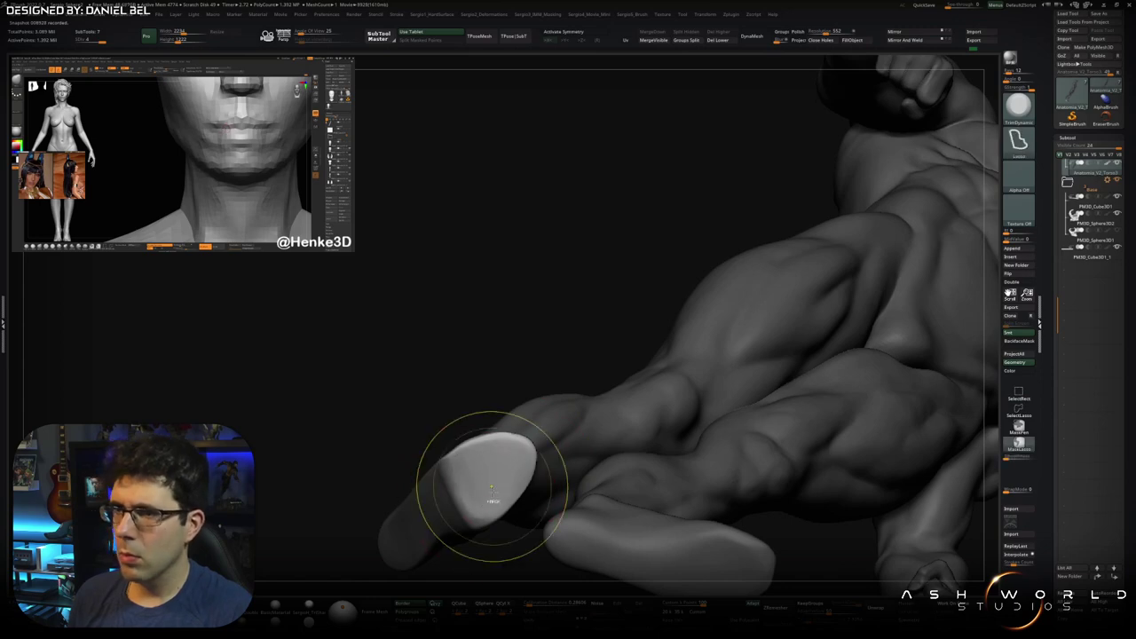
{"action": "key", "text": "f"}
- Review the full figure standing on the surfboard, then zoom in on the chest
{"action": "mouse_move", "coordinate": [482, 406]}
{"action": "left_mouse_down"}
{"action": "mouse_move", "coordinate": [599, 428]}
{"action": "mouse_move", "coordinate": [529, 468]}
{"action": "mouse_move", "coordinate": [617, 313]}
{"action": "left_mouse_up"}
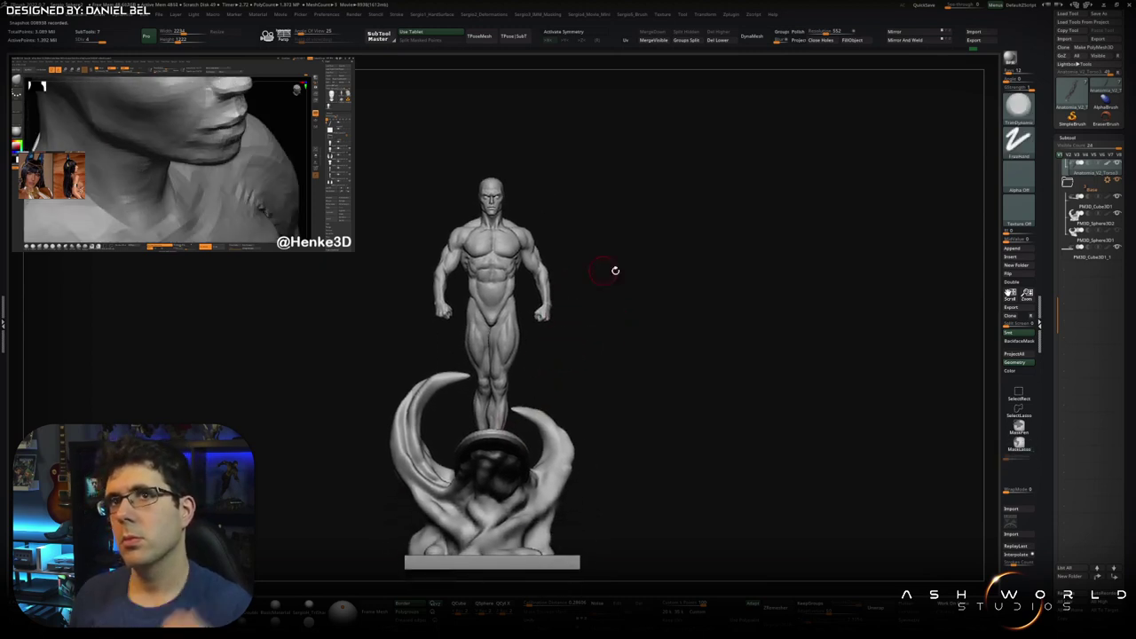
{"action": "left_click_drag", "start_coordinate": [615, 269], "coordinate": [639, 304]}
{"action": "scroll", "coordinate": [639, 304], "scroll_direction": "up", "scroll_amount": 5}
{"action": "scroll", "coordinate": [474, 340], "scroll_direction": "up", "scroll_amount": 5}
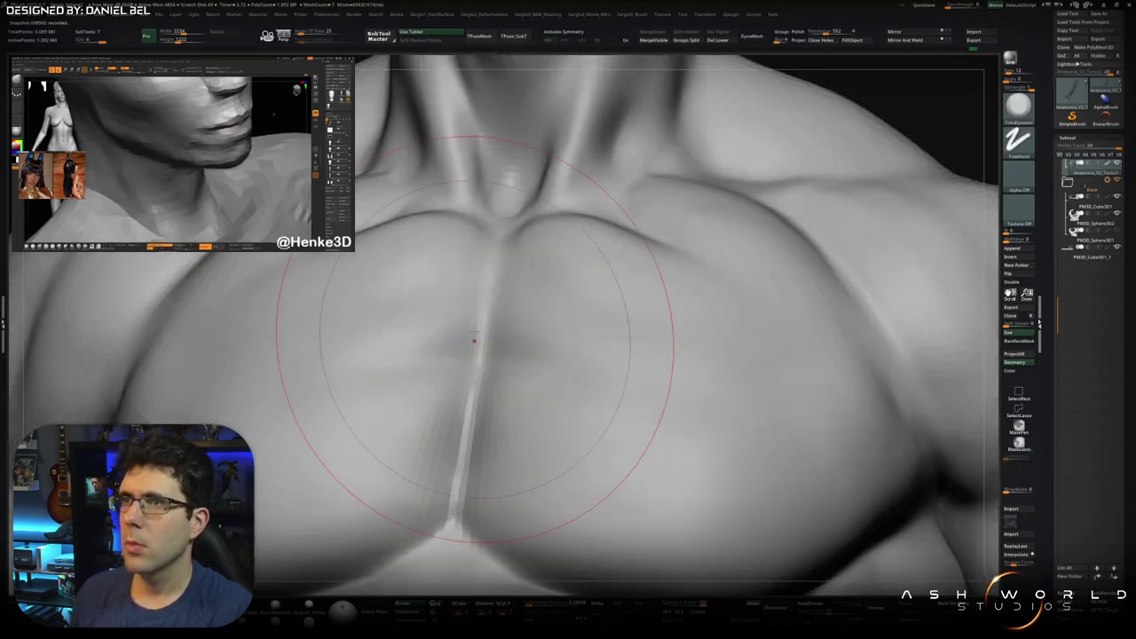
- Carve the brow furrows with the Standard brush and Dots stroke from three-quarter and front views
{"action": "scroll", "coordinate": [474, 339], "scroll_direction": "down", "scroll_amount": 5}
{"action": "scroll", "coordinate": [470, 326], "scroll_direction": "up", "scroll_amount": 4}
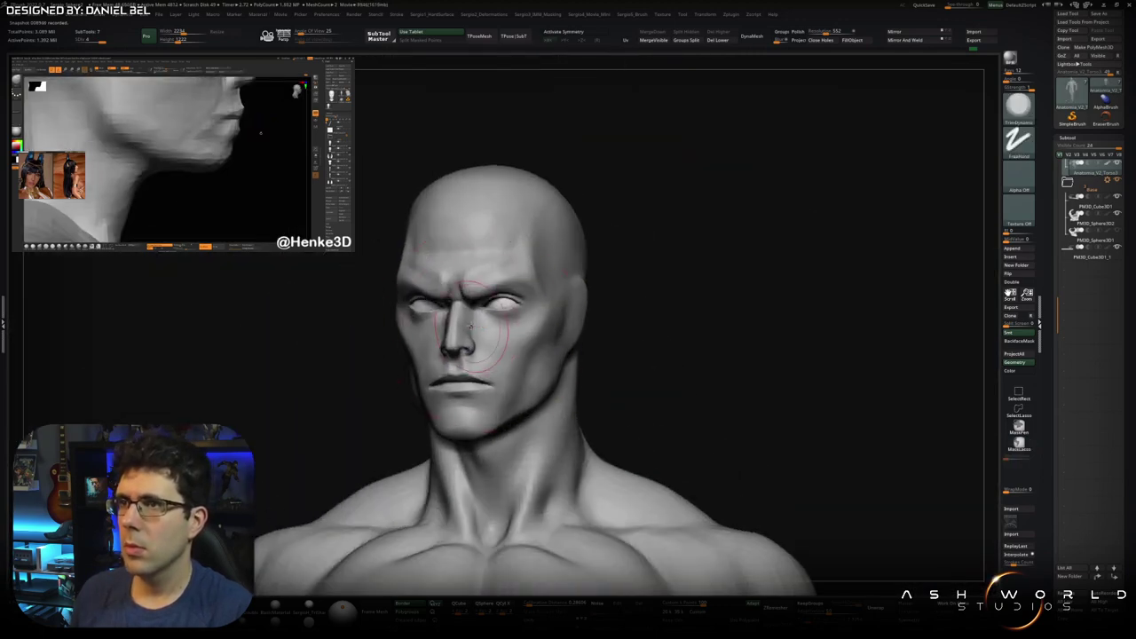
{"action": "right_click_drag", "start_coordinate": [470, 326], "coordinate": [426, 274]}
{"action": "scroll", "coordinate": [450, 305], "scroll_direction": "up", "scroll_amount": 3}
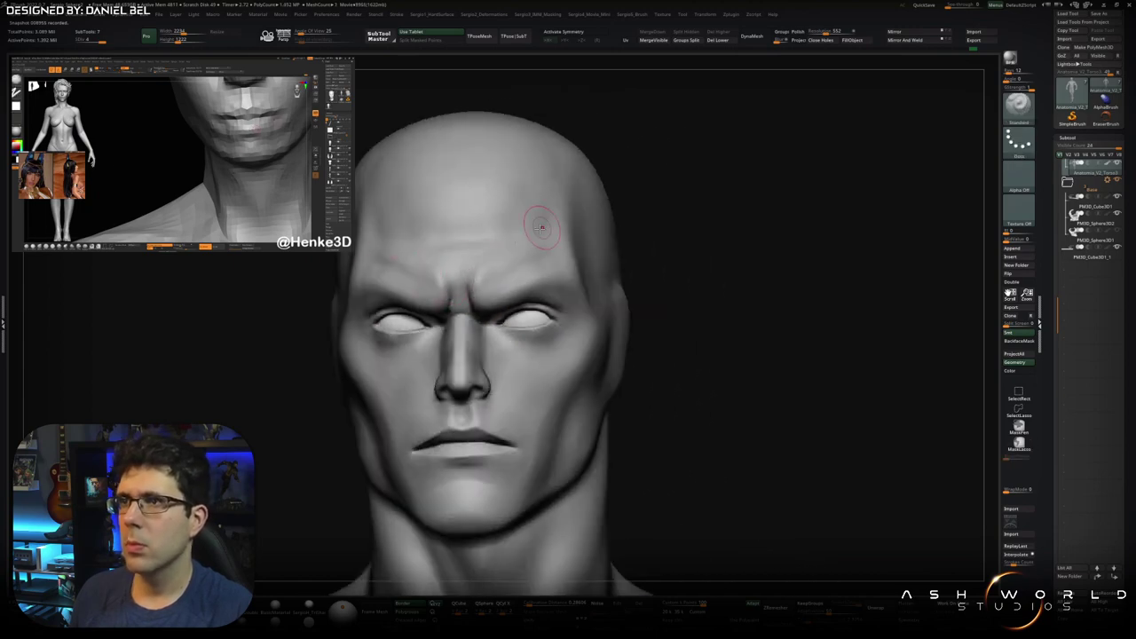
{"action": "right_click_drag", "start_coordinate": [383, 231], "coordinate": [452, 268]}
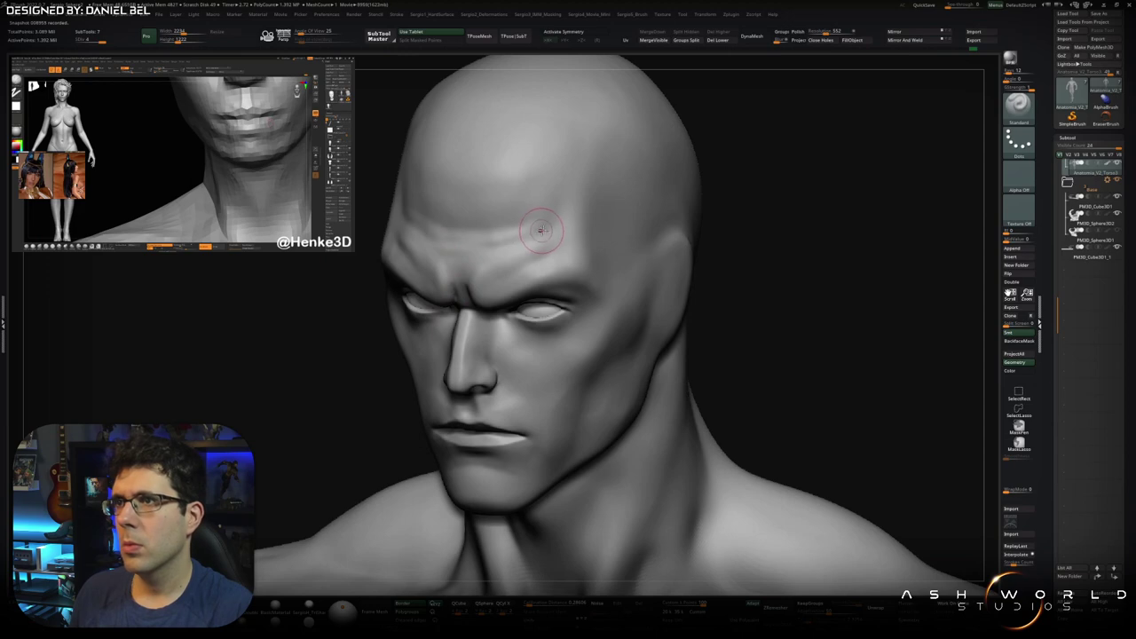
{"action": "mouse_move", "coordinate": [535, 248]}
{"action": "right_mouse_down"}
{"action": "mouse_move", "coordinate": [527, 236]}
{"action": "mouse_move", "coordinate": [501, 243]}
{"action": "right_mouse_up"}
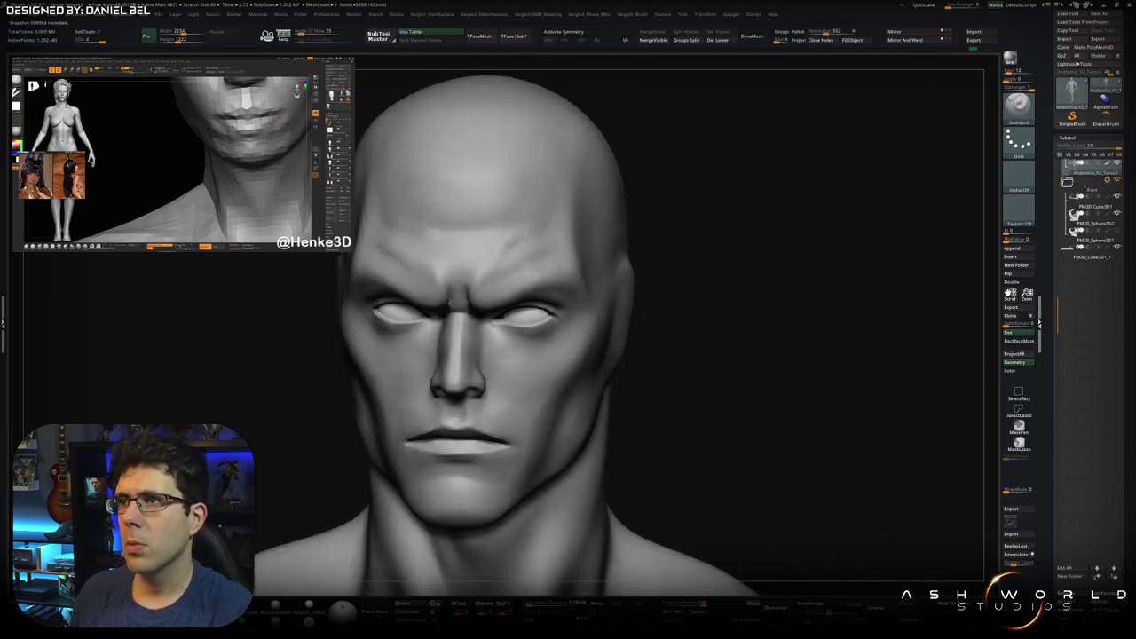
- Sharpen the frown between the eyes, then zoom out to view the whole figure from behind
{"action": "key", "text": "ctrl"}
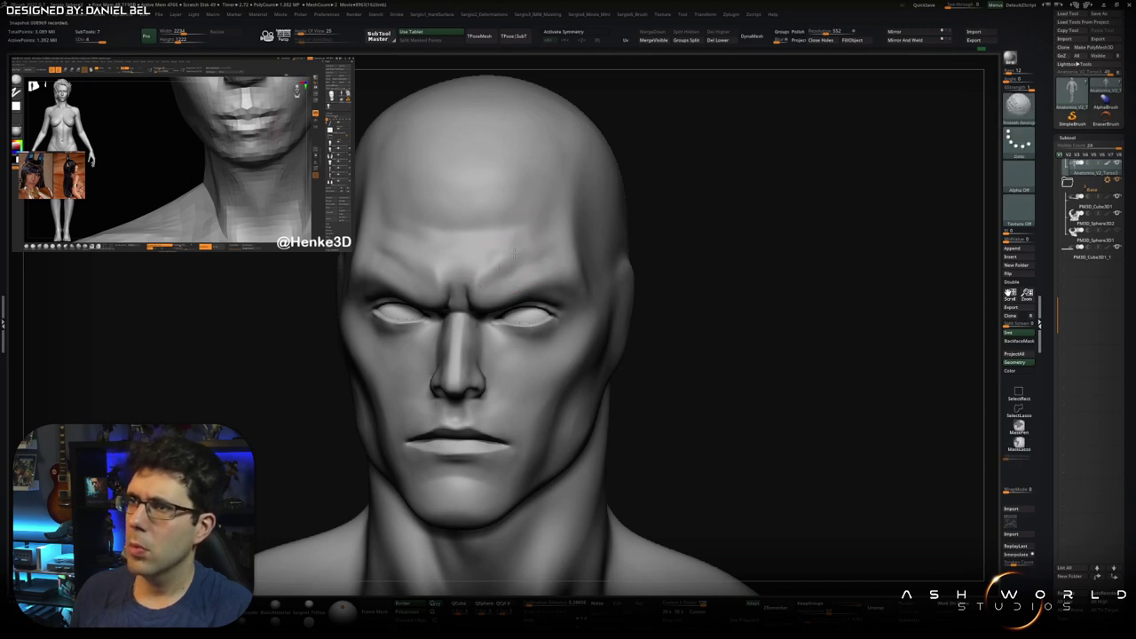
{"action": "right_click_drag", "start_coordinate": [456, 268], "coordinate": [404, 267]}
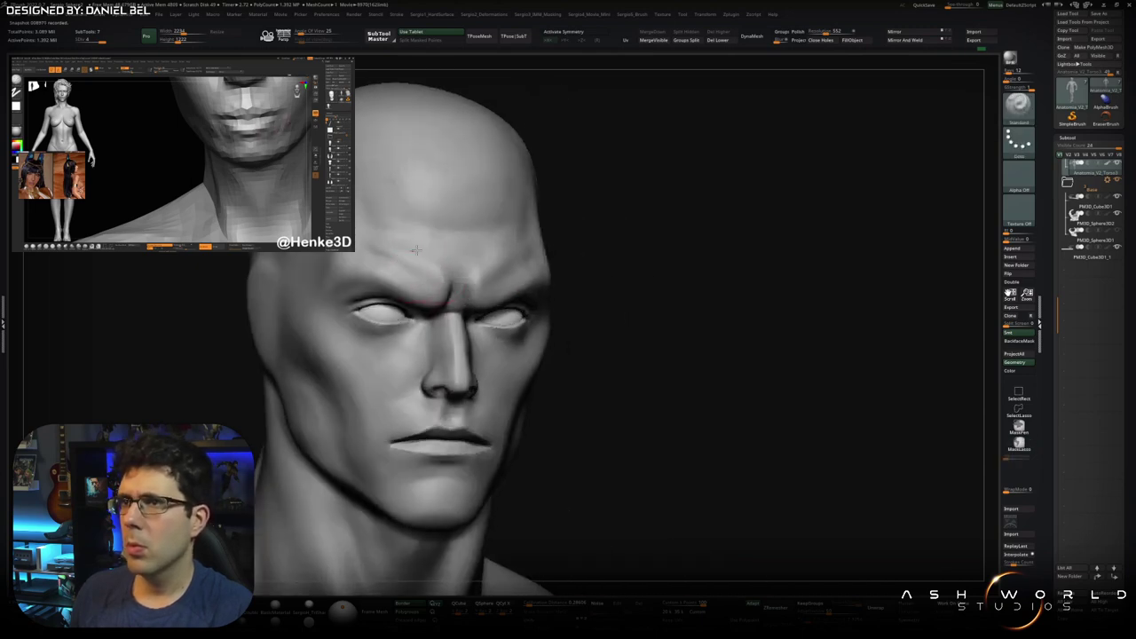
{"action": "mouse_move", "coordinate": [470, 252]}
{"action": "right_mouse_down", "text": "shift"}
{"action": "mouse_move", "coordinate": [457, 283]}
{"action": "mouse_move", "coordinate": [425, 267]}
{"action": "right_mouse_up", "text": "shift"}
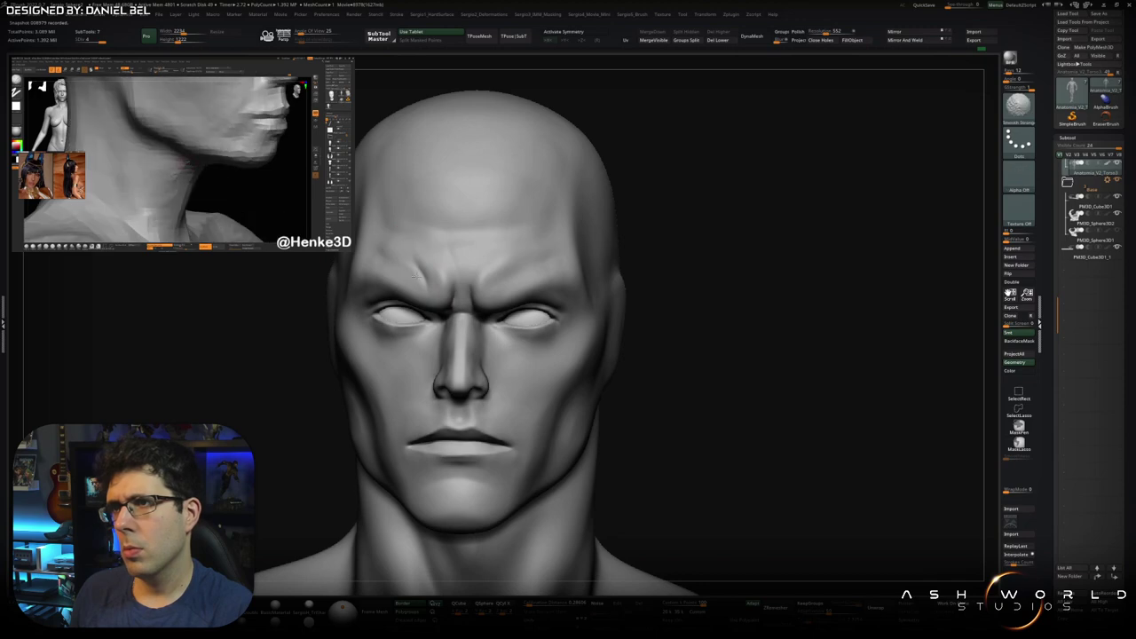
{"action": "right_click_drag", "start_coordinate": [441, 305], "coordinate": [519, 233]}
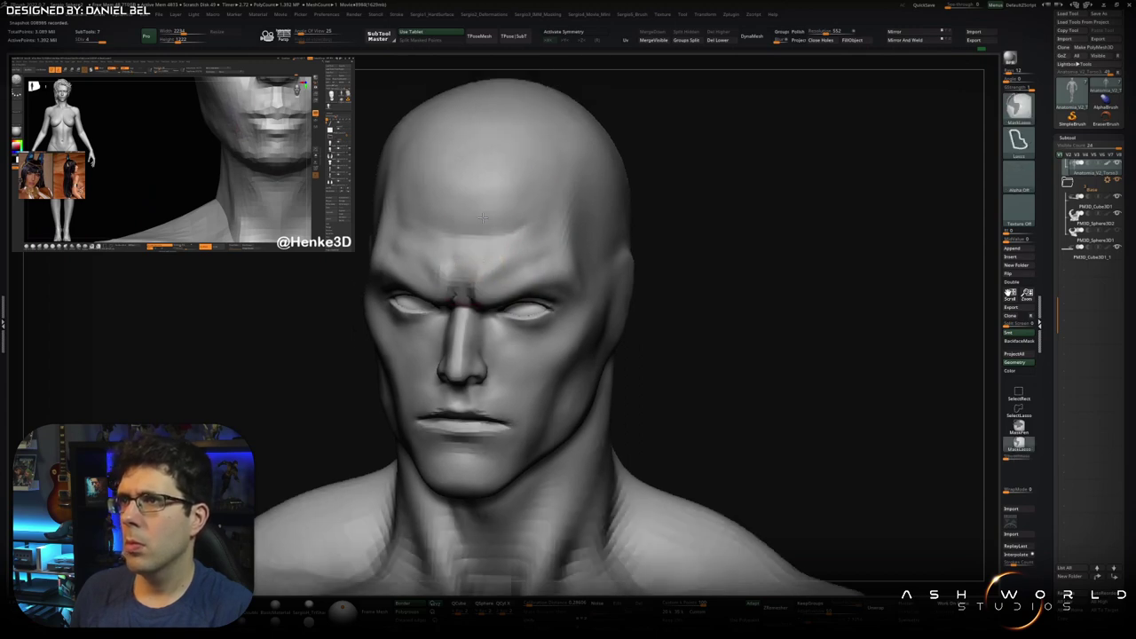
{"action": "right_click_drag", "start_coordinate": [519, 234], "coordinate": [489, 248]}
{"action": "mouse_move", "coordinate": [481, 289]}
{"action": "right_mouse_down", "text": "alt"}
{"action": "mouse_move", "coordinate": [485, 236]}
{"action": "mouse_move", "coordinate": [496, 342]}
{"action": "right_mouse_up", "text": "alt"}
{"action": "mouse_move", "coordinate": [483, 266]}
{"action": "right_mouse_down", "text": "alt"}
{"action": "mouse_move", "coordinate": [499, 296]}
{"action": "mouse_move", "coordinate": [507, 284]}
{"action": "mouse_move", "coordinate": [564, 290]}
{"action": "mouse_move", "coordinate": [517, 270]}
{"action": "right_mouse_up", "text": "alt"}
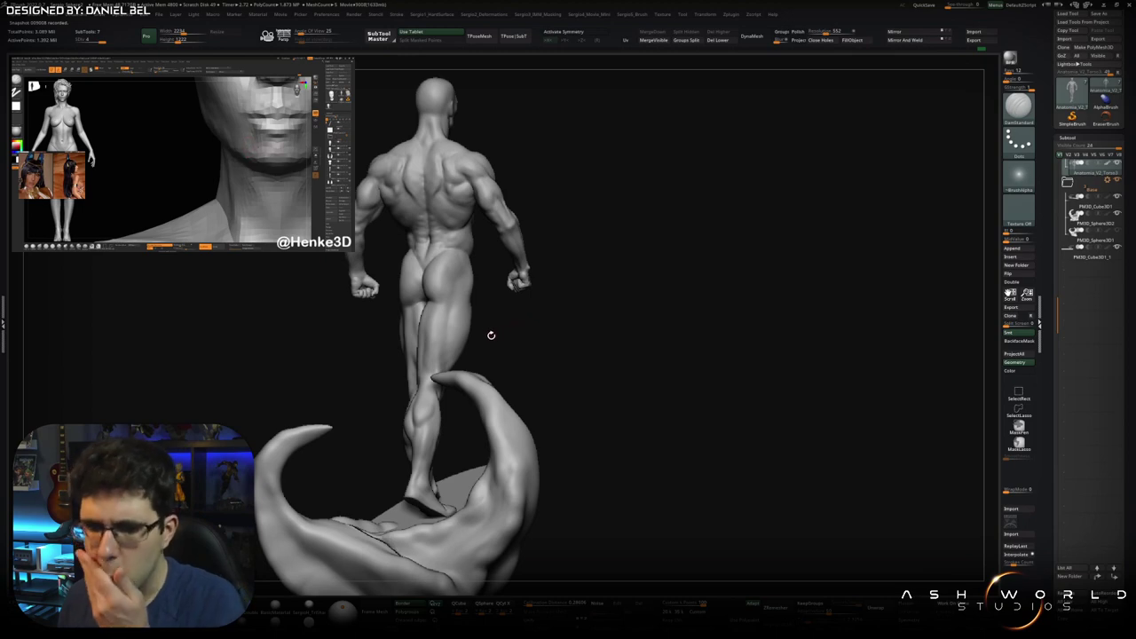
{"action": "mouse_move", "coordinate": [563, 311]}
{"action": "right_mouse_down"}
{"action": "mouse_move", "coordinate": [588, 319]}
{"action": "mouse_move", "coordinate": [565, 351]}
{"action": "mouse_move", "coordinate": [580, 325]}
{"action": "mouse_move", "coordinate": [529, 332]}
{"action": "mouse_move", "coordinate": [547, 354]}
{"action": "mouse_move", "coordinate": [497, 355]}
{"action": "mouse_move", "coordinate": [506, 346]}
{"action": "right_mouse_up"}
{"action": "key", "text": "space"}
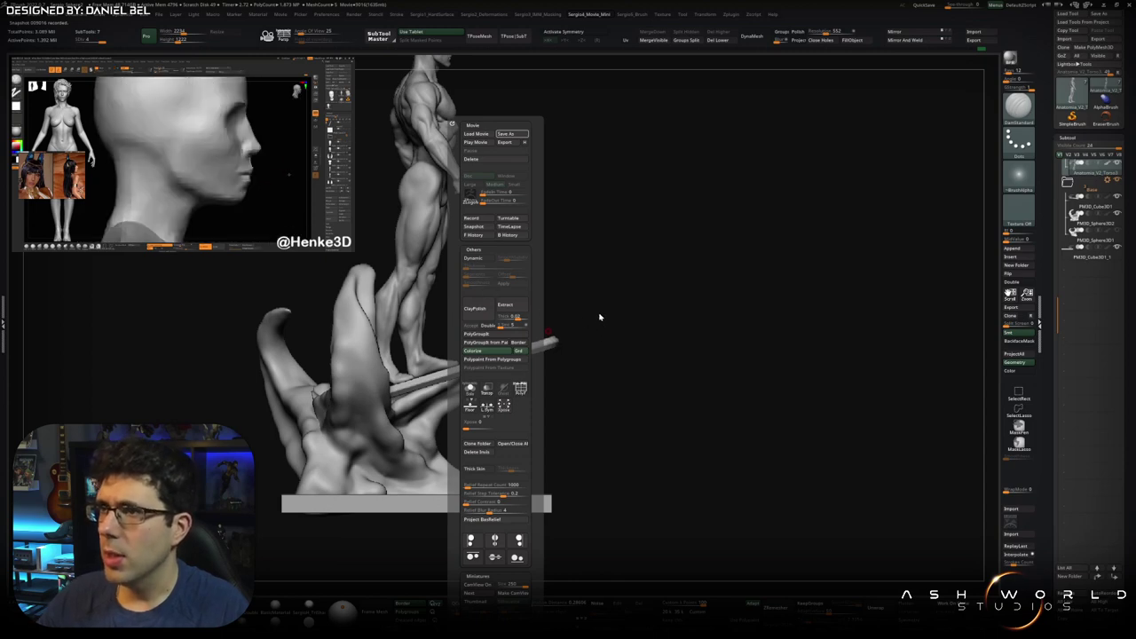
{"action": "key", "text": "space"}
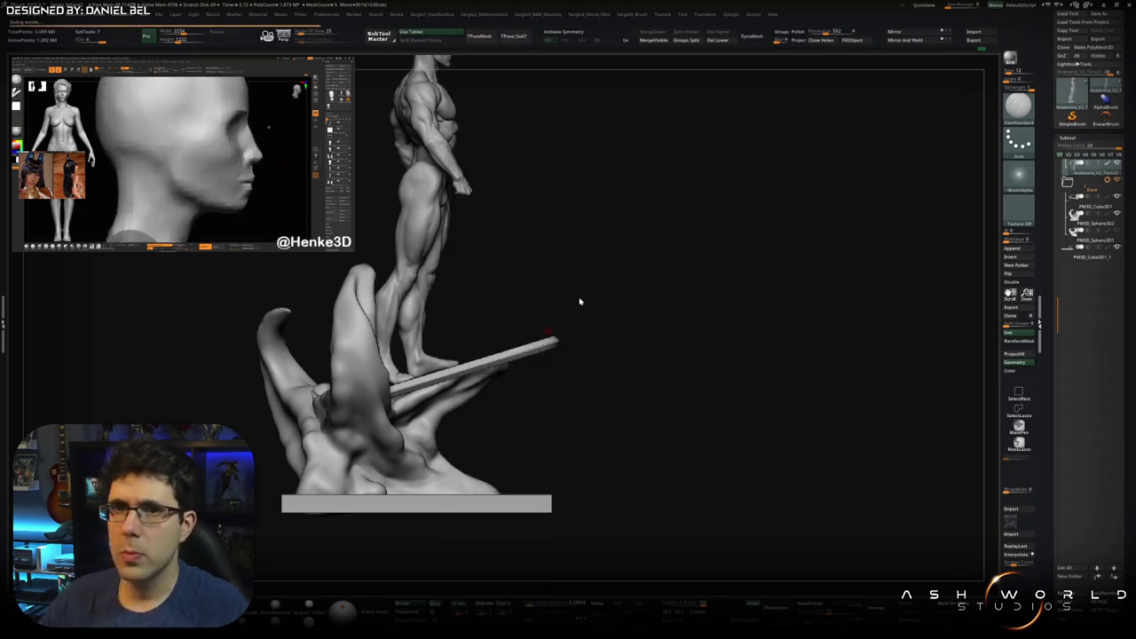
{"action": "key", "text": "space"}
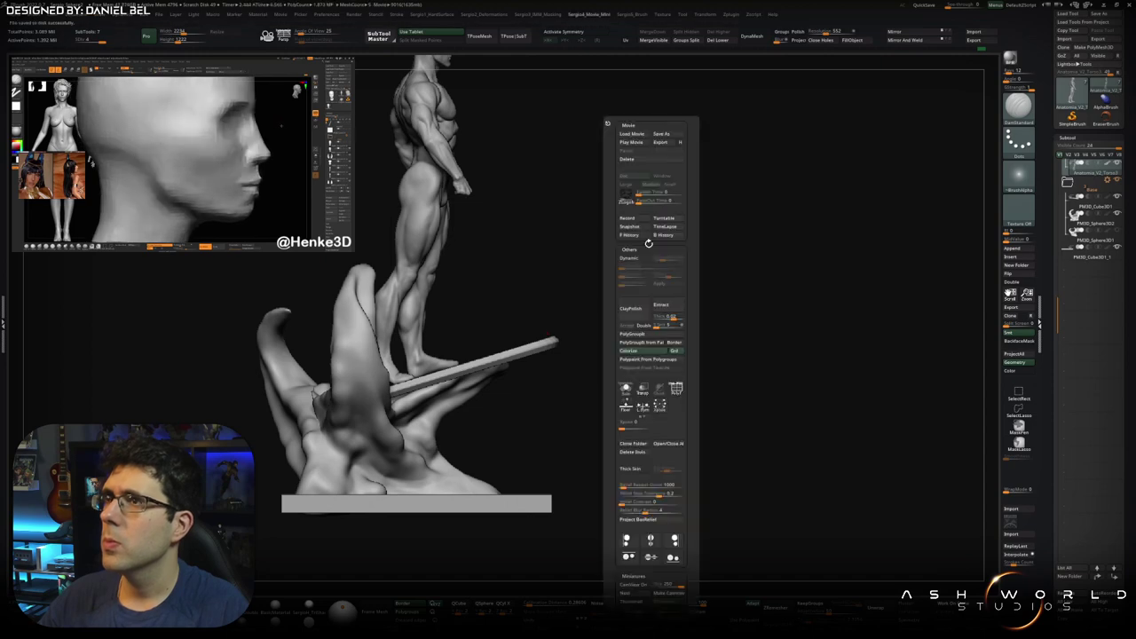
{"action": "key", "text": "ctrl"}
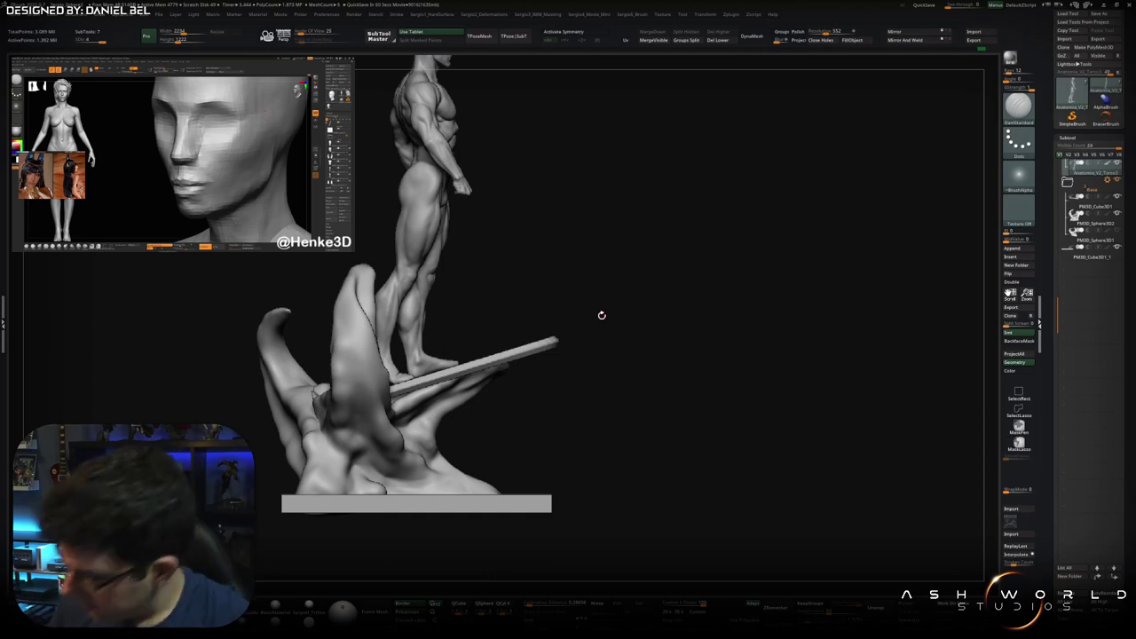
{"action": "mouse_move", "coordinate": [628, 278]}
{"action": "left_mouse_down"}
{"action": "mouse_move", "coordinate": [548, 364]}
{"action": "mouse_move", "coordinate": [663, 346]}
{"action": "mouse_move", "coordinate": [568, 375]}
{"action": "mouse_move", "coordinate": [573, 398]}
{"action": "mouse_move", "coordinate": [577, 329]}
{"action": "left_mouse_up"}
- Solo the board piece, mask it below the cap, and place the Transpose pivot at the cap top
{"action": "key", "text": "shift+f"}
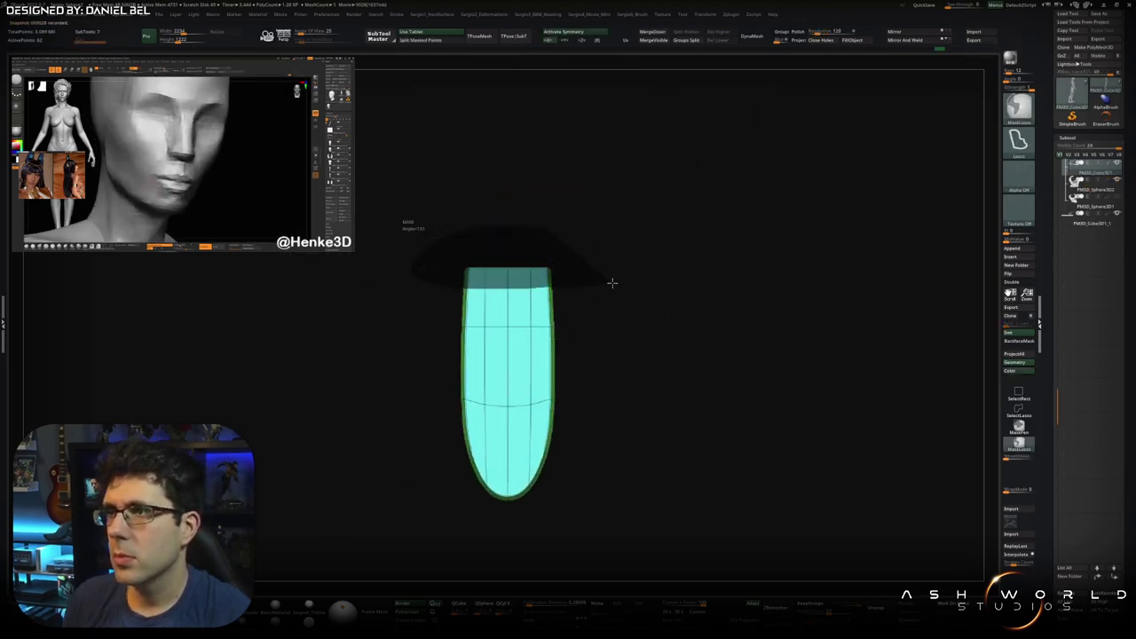
{"action": "left_click_drag", "start_coordinate": [607, 283], "coordinate": [596, 297], "text": "ctrl"}
{"action": "key", "text": "w"}
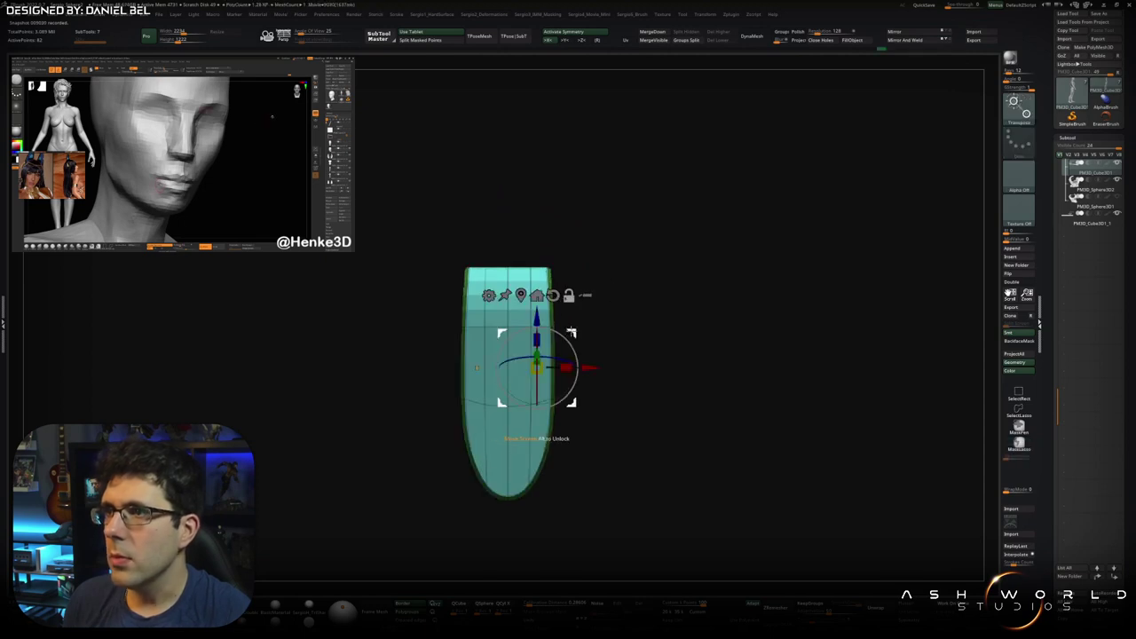
{"action": "left_click_drag", "start_coordinate": [536, 365], "coordinate": [539, 271], "text": "alt"}
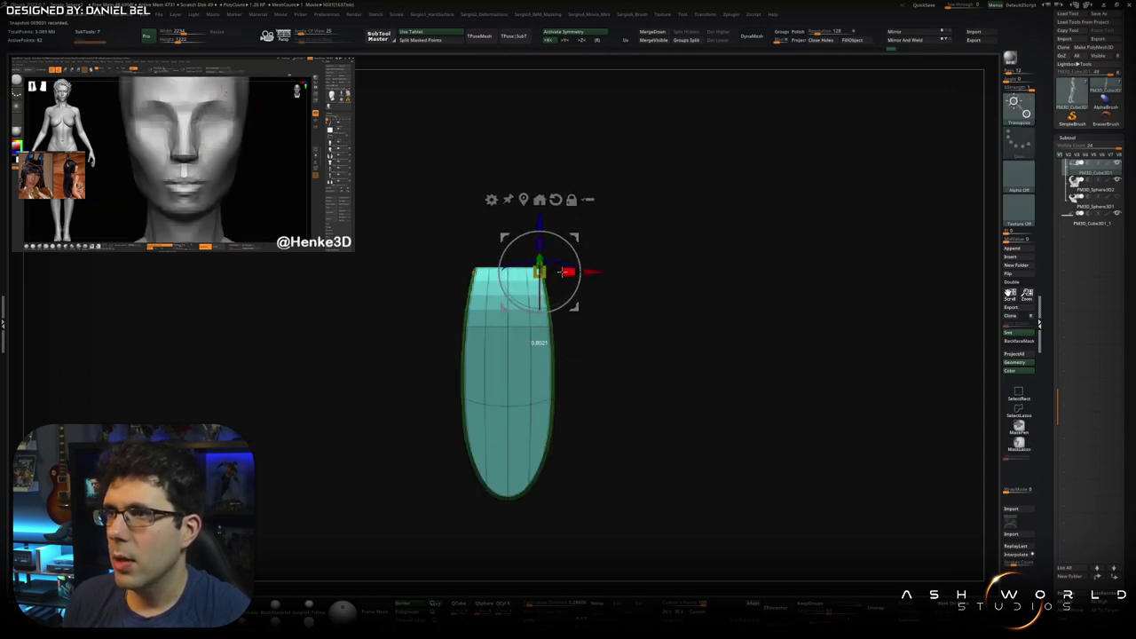
- Clear and then invert the mask on the board piece
{"action": "left_click", "coordinate": [565, 271]}
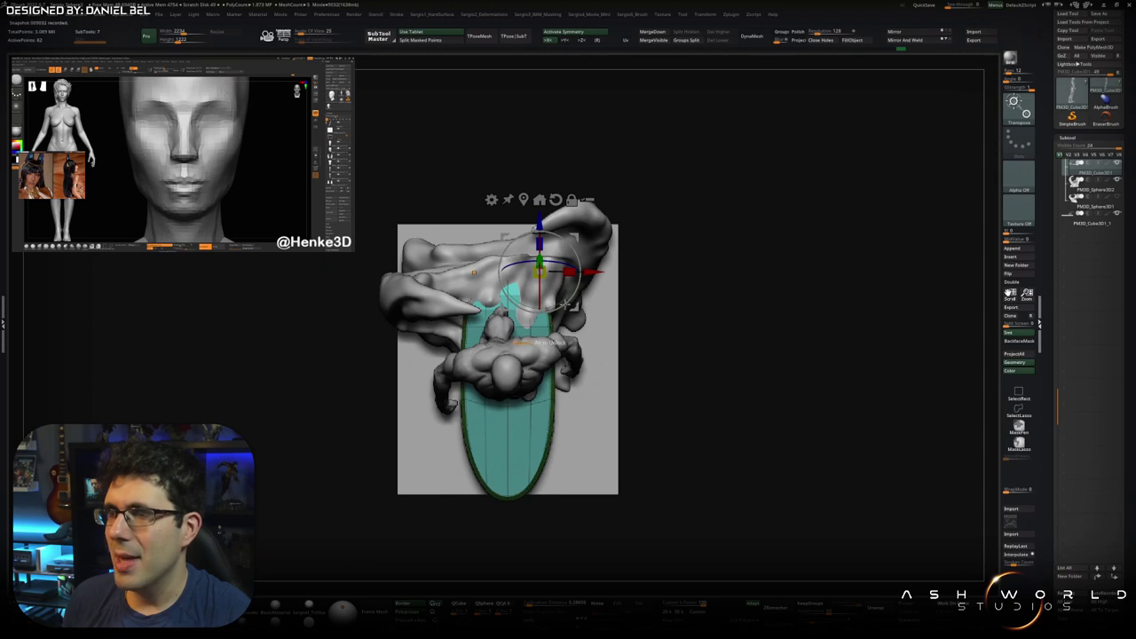
{"action": "left_click_drag", "start_coordinate": [654, 286], "coordinate": [678, 315], "text": "ctrl"}
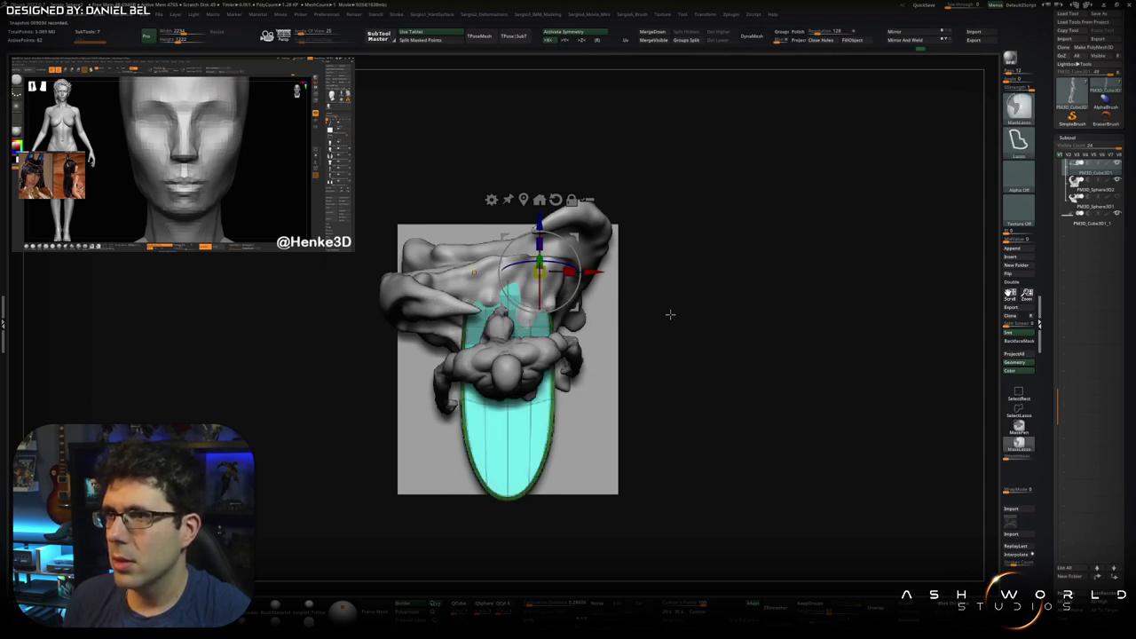
{"action": "left_click", "coordinate": [670, 314], "text": "ctrl"}
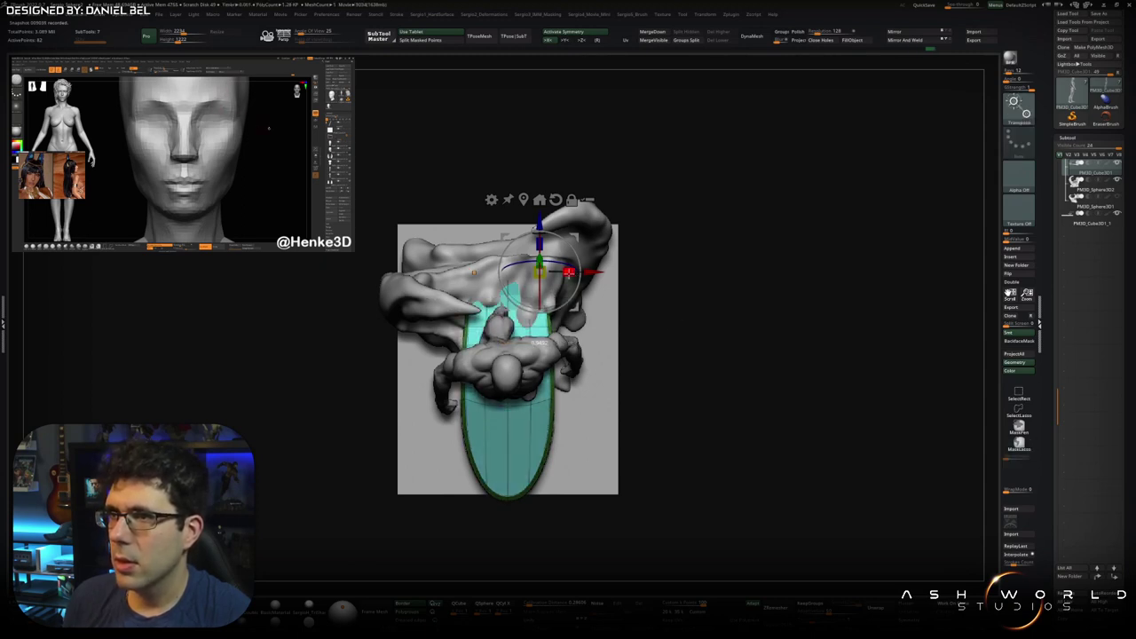
{"action": "key", "text": "ctrl"}
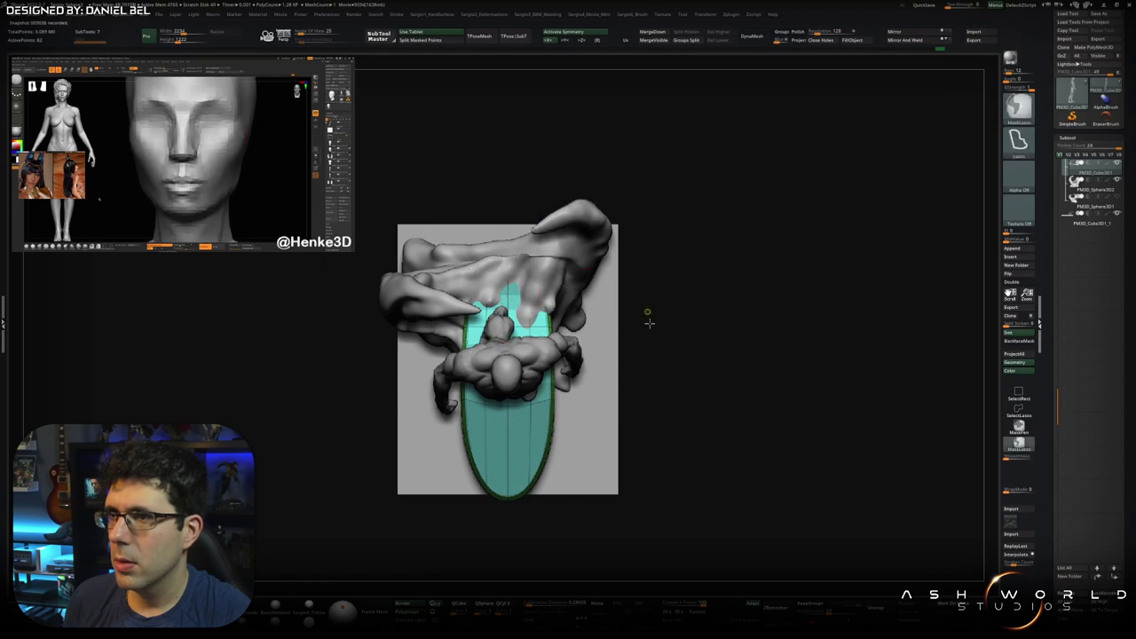
{"action": "left_click", "coordinate": [506, 381], "text": "ctrl+shift"}
- Show all subtools again and orbit the whole sculpture around to its back
{"action": "mouse_move", "coordinate": [621, 355]}
{"action": "left_mouse_down"}
{"action": "mouse_move", "coordinate": [536, 401]}
{"action": "mouse_move", "coordinate": [565, 400]}
{"action": "left_mouse_up"}
{"action": "left_click", "coordinate": [569, 452], "text": "ctrl+shift"}
{"action": "mouse_move", "coordinate": [602, 449]}
{"action": "left_mouse_down"}
{"action": "mouse_move", "coordinate": [593, 479]}
{"action": "mouse_move", "coordinate": [549, 358]}
{"action": "left_mouse_up"}
{"action": "right_click_drag", "start_coordinate": [548, 358], "coordinate": [523, 420], "text": "ctrl"}
{"action": "mouse_move", "coordinate": [523, 421]}
{"action": "left_mouse_down"}
{"action": "mouse_move", "coordinate": [616, 325]}
{"action": "mouse_move", "coordinate": [631, 325]}
{"action": "mouse_move", "coordinate": [604, 316]}
{"action": "mouse_move", "coordinate": [664, 304]}
{"action": "left_mouse_up"}
{"action": "mouse_move", "coordinate": [615, 258]}
{"action": "right_mouse_down", "text": "ctrl"}
{"action": "mouse_move", "coordinate": [498, 302]}
{"action": "mouse_move", "coordinate": [505, 362]}
{"action": "right_mouse_up", "text": "ctrl"}
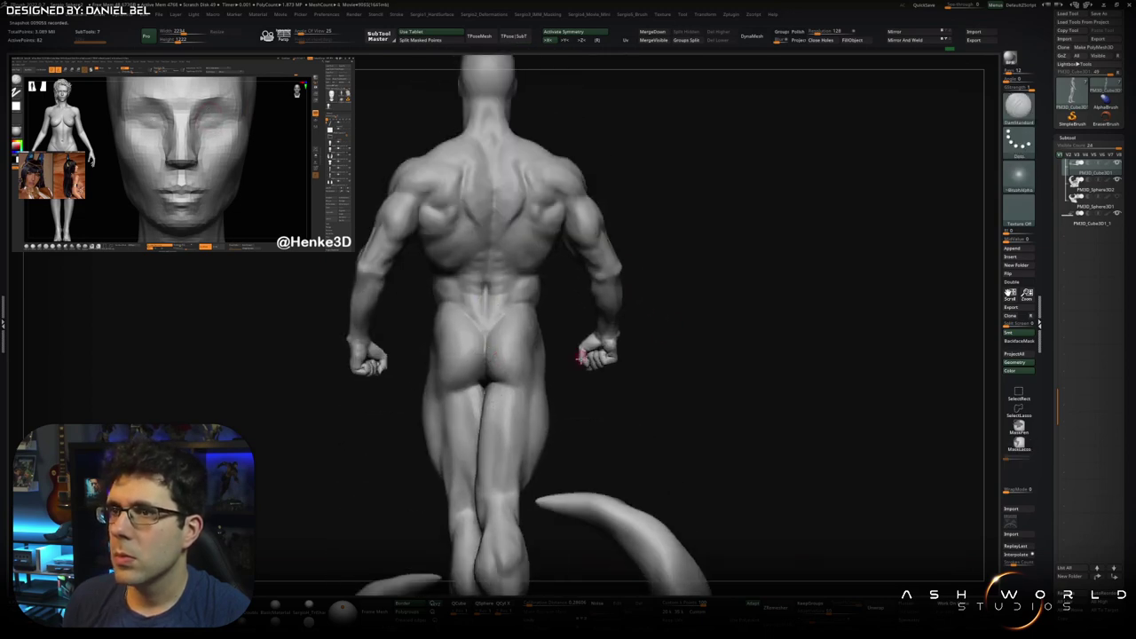
- Zoom in on the buttocks and right fist from a three-quarter back view
{"action": "mouse_move", "coordinate": [603, 354]}
{"action": "left_mouse_down"}
{"action": "mouse_move", "coordinate": [629, 301]}
{"action": "mouse_move", "coordinate": [623, 278]}
{"action": "left_mouse_up"}
{"action": "left_click", "coordinate": [592, 286], "text": "ctrl+shift"}
{"action": "left_click", "coordinate": [591, 291], "text": "ctrl+shift"}
{"action": "right_click_drag", "start_coordinate": [589, 293], "coordinate": [577, 320], "text": "ctrl"}
- Reshape the right fist with the Move and Move Topology brushes, then zoom out to the full figure
{"action": "key", "text": "b"}
{"action": "key", "text": "m"}
{"action": "key", "text": "v"}
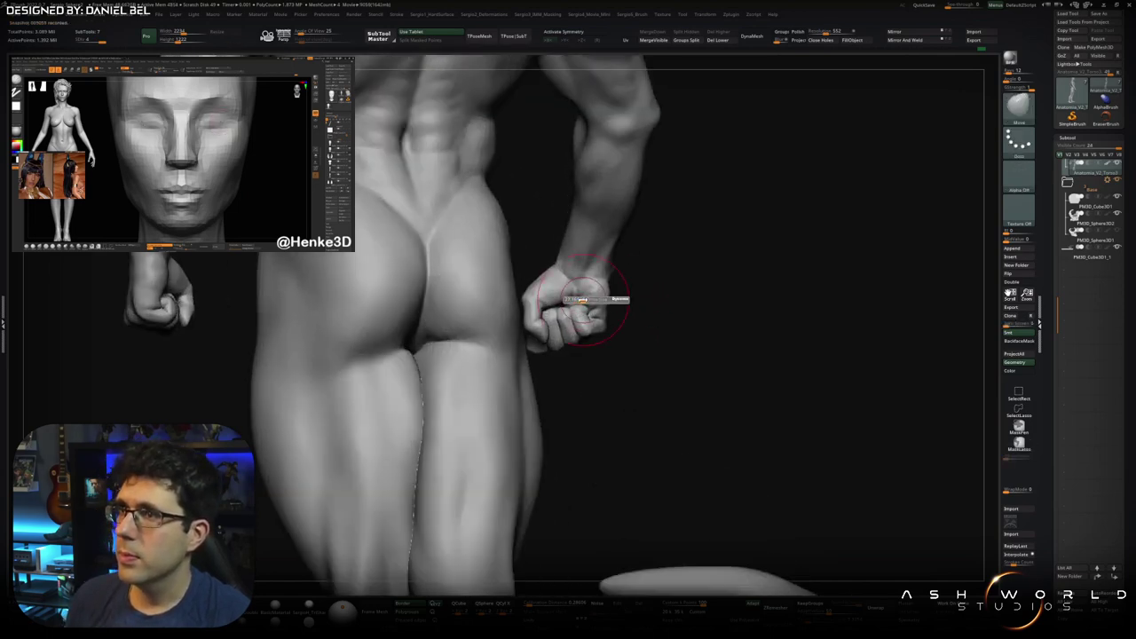
{"action": "key", "text": "b"}
{"action": "key", "text": "m"}
{"action": "key", "text": "t"}
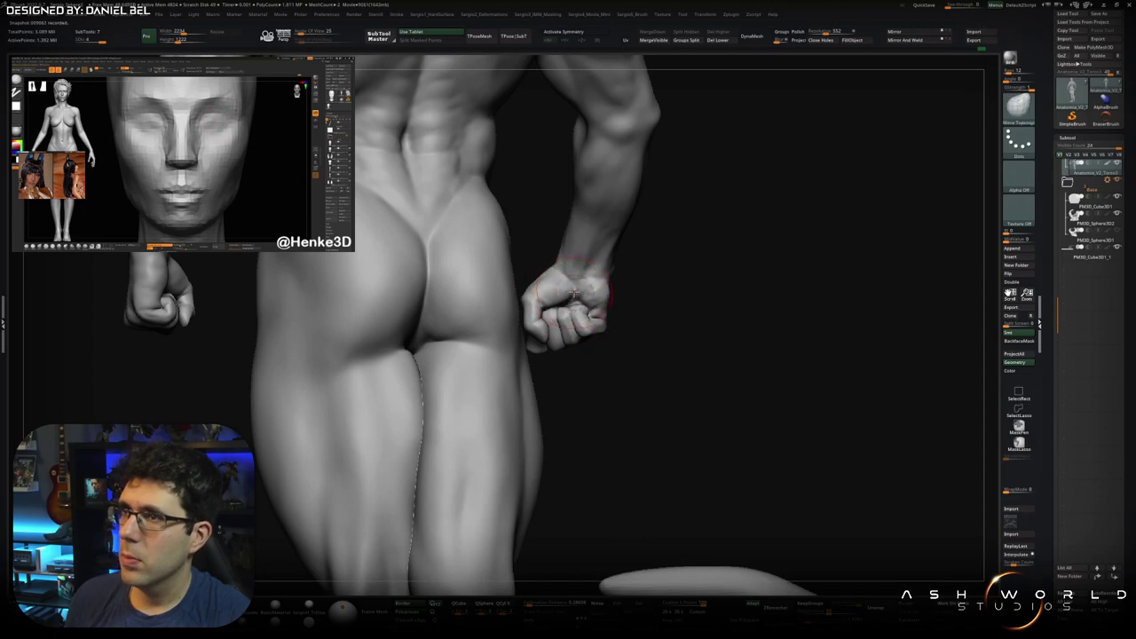
{"action": "right_click_drag", "start_coordinate": [566, 293], "coordinate": [609, 330], "text": "ctrl"}
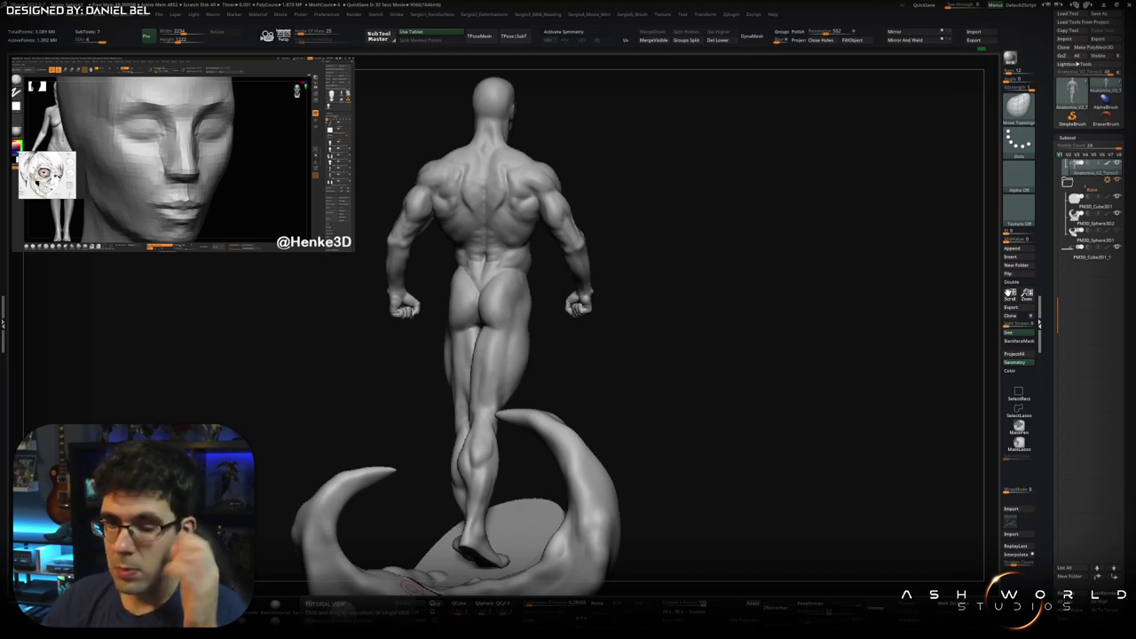
- Orbit the sculpture from back to front, reviewing the muscular figure and its swirling pedestal
{"action": "mouse_move", "coordinate": [410, 586]}
{"action": "left_mouse_down"}
{"action": "mouse_move", "coordinate": [563, 293]}
{"action": "mouse_move", "coordinate": [527, 332]}
{"action": "mouse_move", "coordinate": [588, 281]}
{"action": "mouse_move", "coordinate": [547, 293]}
{"action": "mouse_move", "coordinate": [611, 314]}
{"action": "mouse_move", "coordinate": [601, 325]}
{"action": "mouse_move", "coordinate": [609, 278]}
{"action": "mouse_move", "coordinate": [588, 337]}
{"action": "mouse_move", "coordinate": [529, 342]}
{"action": "left_mouse_up"}
{"action": "right_click_drag", "start_coordinate": [529, 343], "coordinate": [487, 456], "text": "ctrl"}
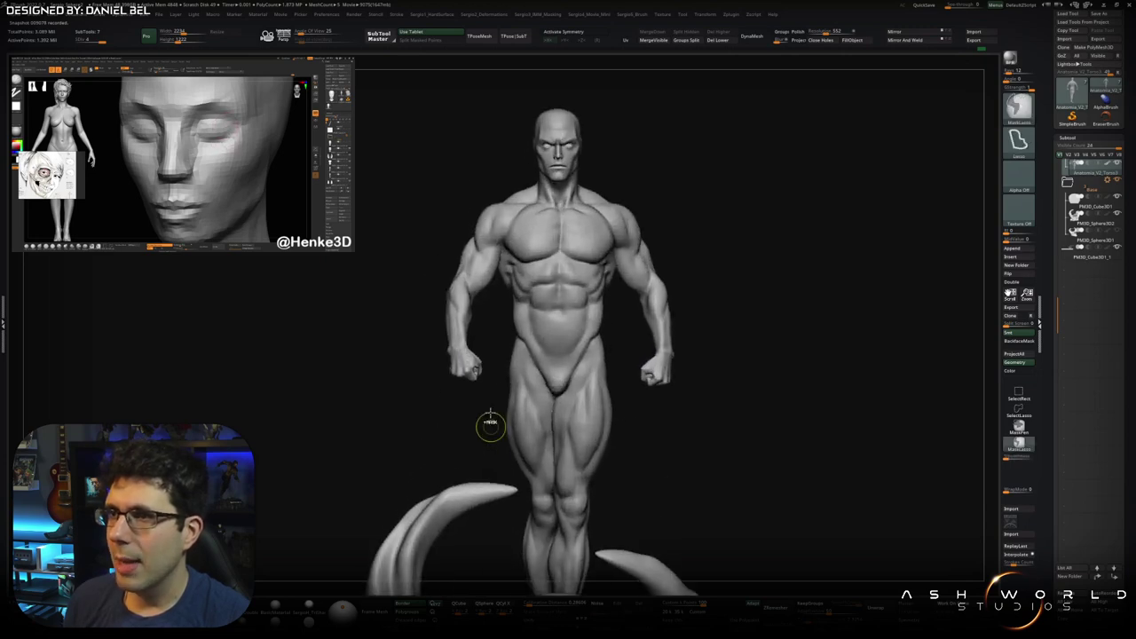
{"action": "mouse_move", "coordinate": [471, 334]}
{"action": "left_mouse_down"}
{"action": "mouse_move", "coordinate": [529, 342]}
{"action": "mouse_move", "coordinate": [491, 320]}
{"action": "mouse_move", "coordinate": [563, 294]}
{"action": "mouse_move", "coordinate": [537, 309]}
{"action": "left_mouse_up"}
{"action": "right_click_drag", "start_coordinate": [537, 310], "coordinate": [504, 374], "text": "ctrl"}
{"action": "mouse_move", "coordinate": [512, 381]}
{"action": "left_mouse_down"}
{"action": "mouse_move", "coordinate": [532, 375]}
{"action": "mouse_move", "coordinate": [515, 391]}
{"action": "left_mouse_up"}
{"action": "right_click_drag", "start_coordinate": [514, 390], "coordinate": [506, 396], "text": "ctrl"}
{"action": "left_click_drag", "start_coordinate": [507, 396], "coordinate": [512, 307]}
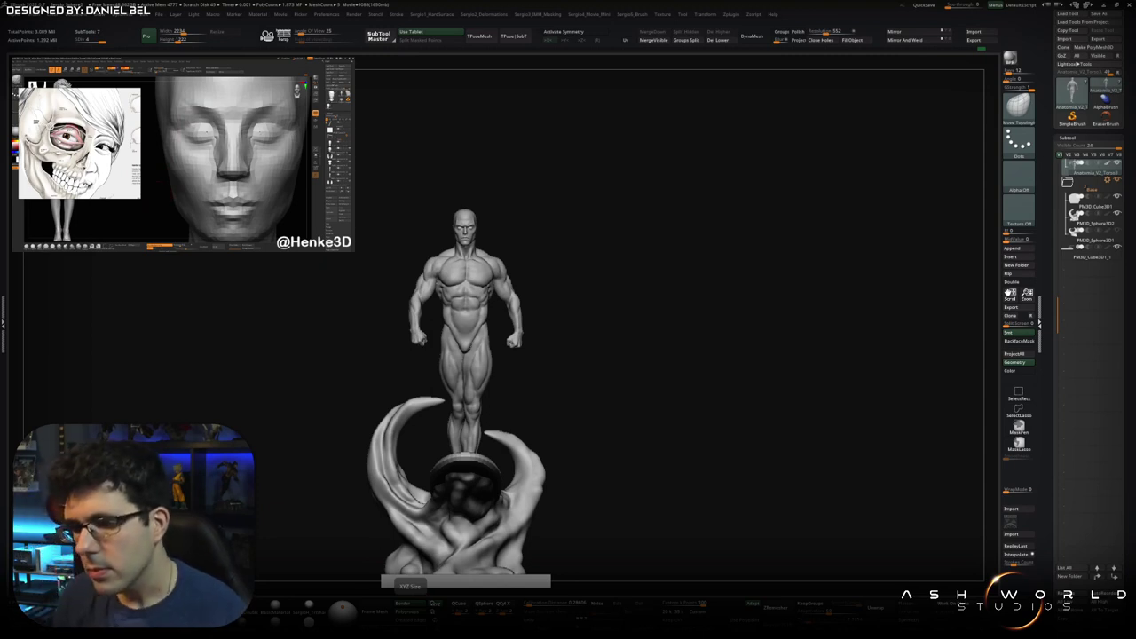
{"action": "left_click_drag", "start_coordinate": [665, 364], "coordinate": [697, 366]}
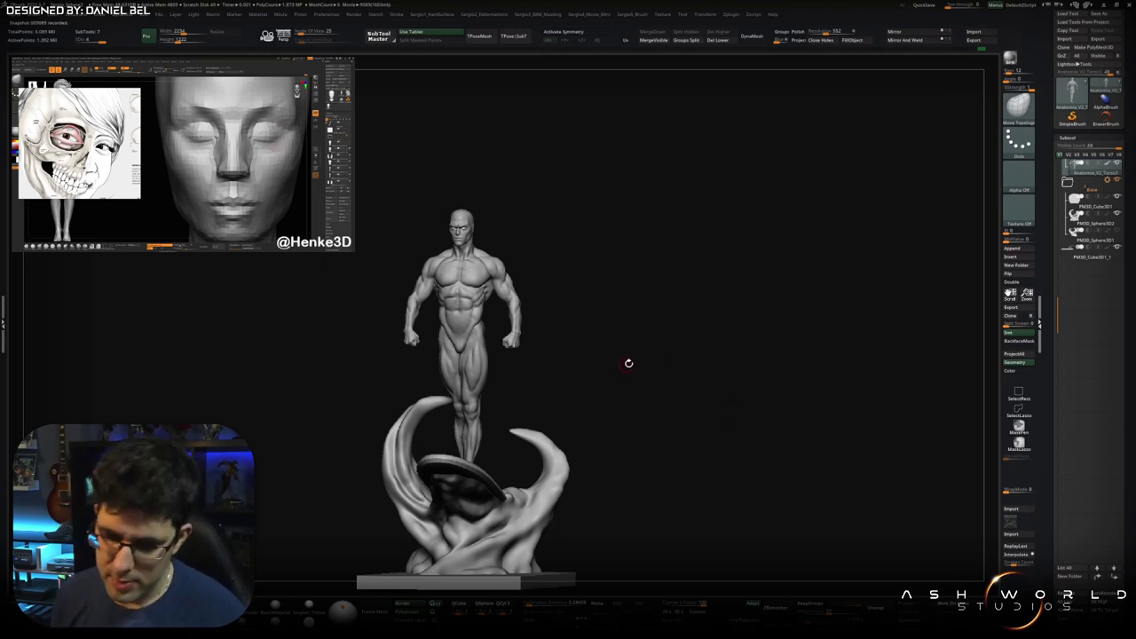
{"action": "mouse_move", "coordinate": [663, 342]}
{"action": "left_mouse_down", "text": "alt"}
{"action": "mouse_move", "coordinate": [589, 363]}
{"action": "mouse_move", "coordinate": [562, 355]}
{"action": "mouse_move", "coordinate": [535, 394]}
{"action": "mouse_move", "coordinate": [552, 411]}
{"action": "mouse_move", "coordinate": [468, 383]}
{"action": "mouse_move", "coordinate": [530, 383]}
{"action": "mouse_move", "coordinate": [515, 355]}
{"action": "left_mouse_up", "text": "alt"}
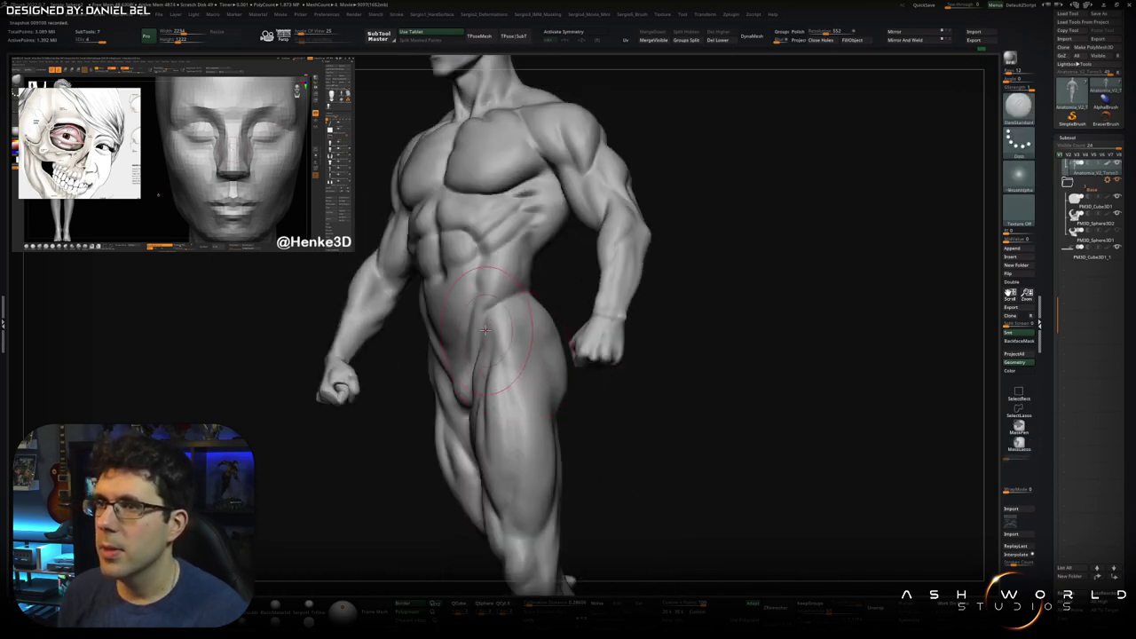
- Turn the close-up torso, hips and thighs to face front, then zoom out to the pedestal
{"action": "mouse_move", "coordinate": [526, 380]}
{"action": "left_mouse_down"}
{"action": "mouse_move", "coordinate": [501, 346]}
{"action": "mouse_move", "coordinate": [535, 402]}
{"action": "left_mouse_up"}
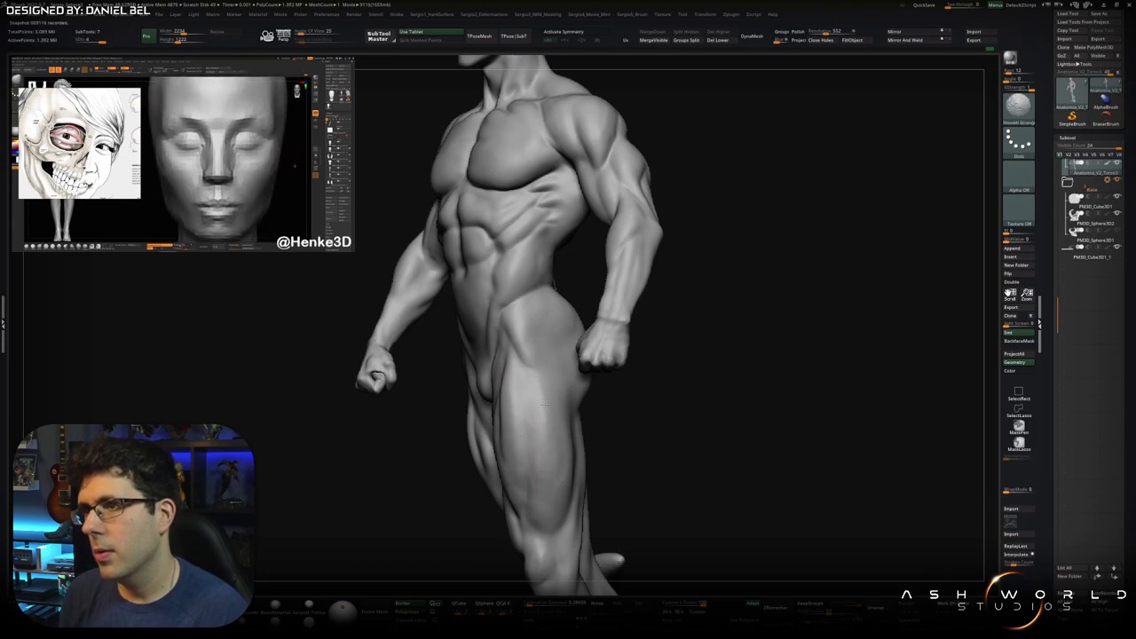
{"action": "mouse_move", "coordinate": [546, 479]}
{"action": "left_mouse_down"}
{"action": "mouse_move", "coordinate": [598, 434]}
{"action": "mouse_move", "coordinate": [586, 409]}
{"action": "left_mouse_up"}
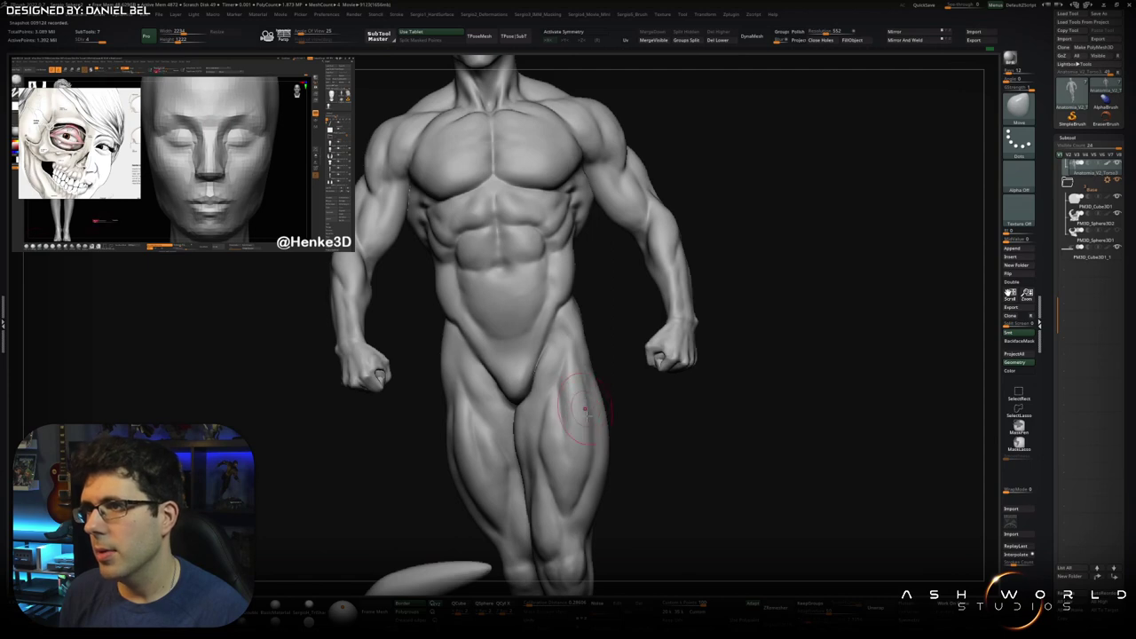
{"action": "mouse_move", "coordinate": [584, 473]}
{"action": "left_mouse_down"}
{"action": "mouse_move", "coordinate": [541, 344]}
{"action": "mouse_move", "coordinate": [636, 398]}
{"action": "left_mouse_up"}
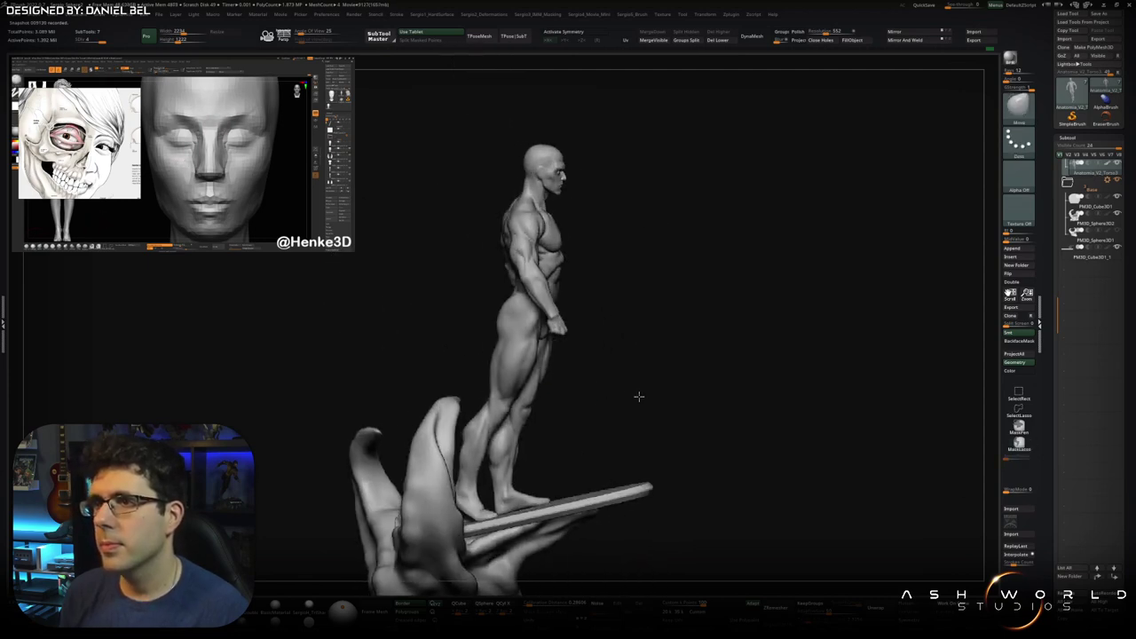
{"action": "mouse_move", "coordinate": [573, 454]}
{"action": "left_mouse_down"}
{"action": "mouse_move", "coordinate": [540, 550]}
{"action": "mouse_move", "coordinate": [508, 446]}
{"action": "left_mouse_up"}
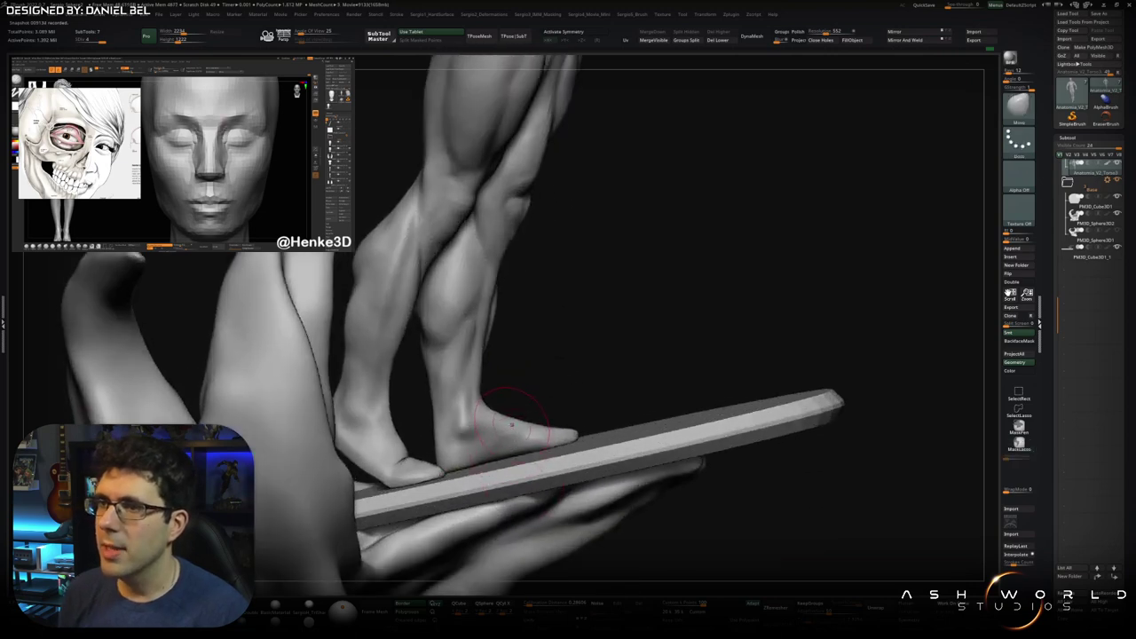
{"action": "left_click_drag", "start_coordinate": [511, 424], "coordinate": [571, 444]}
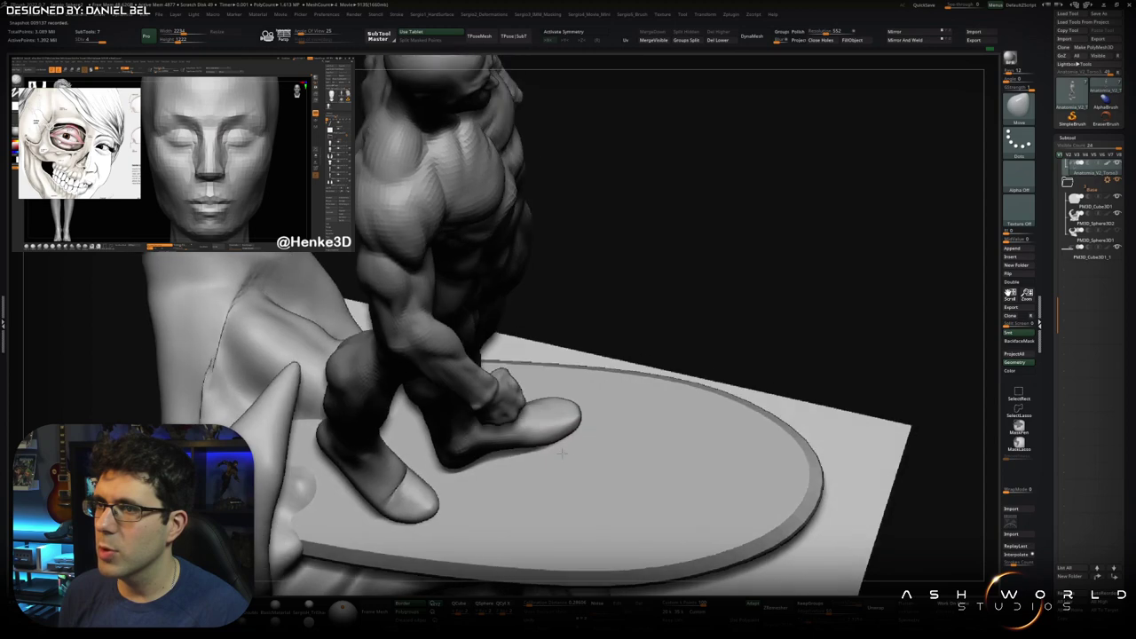
{"action": "right_click_drag", "start_coordinate": [553, 448], "coordinate": [544, 456]}
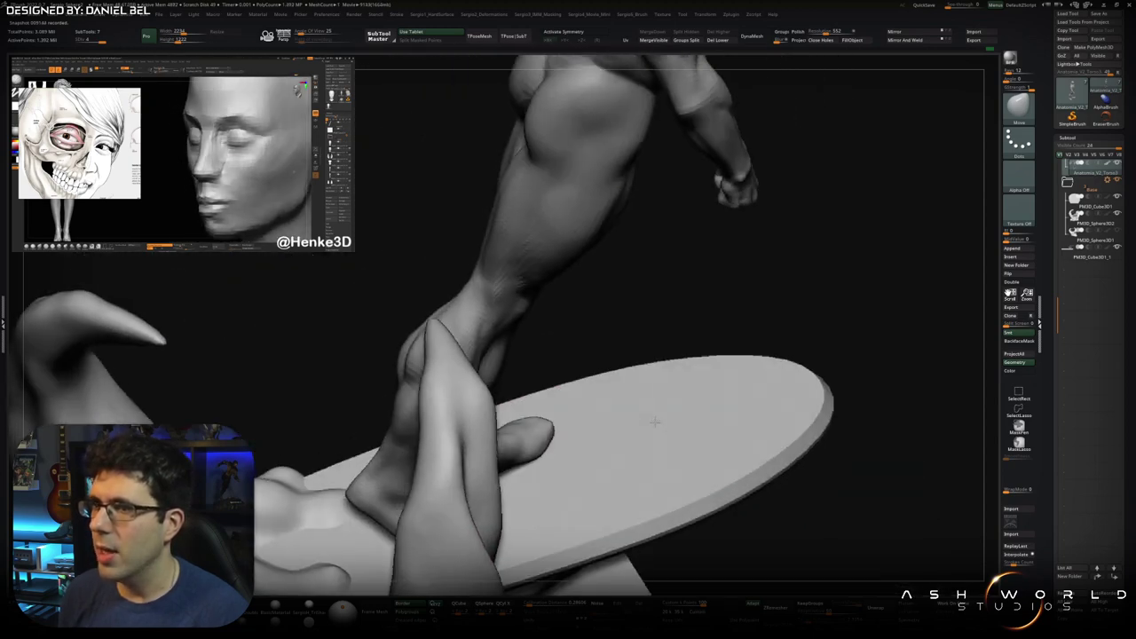
{"action": "right_click_drag", "start_coordinate": [541, 452], "coordinate": [550, 423]}
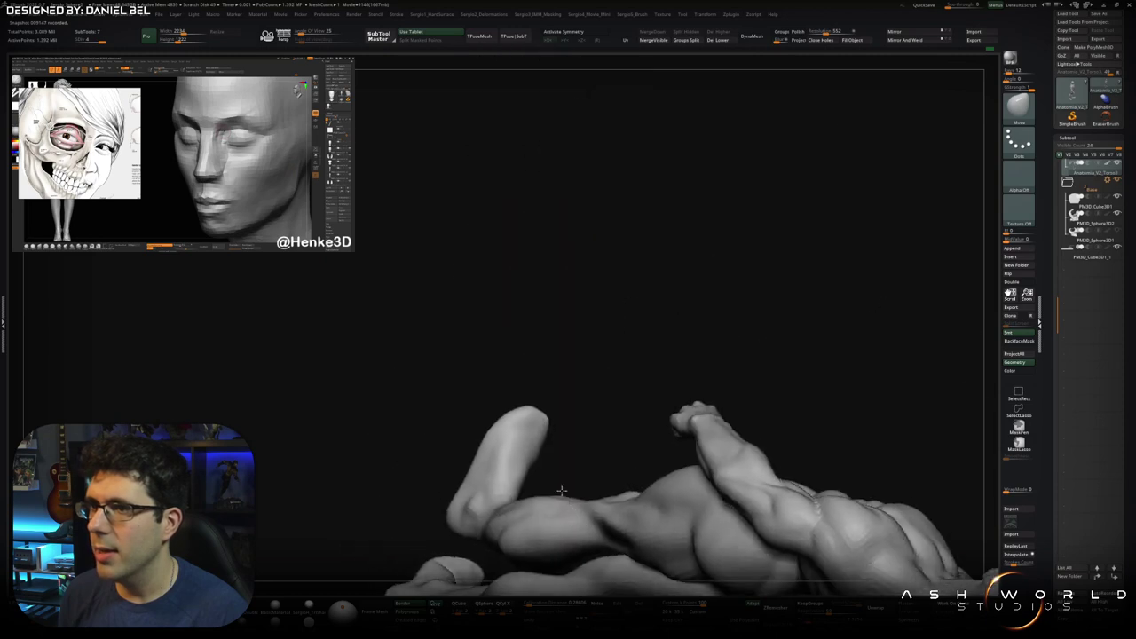
{"action": "right_click_drag", "start_coordinate": [549, 423], "coordinate": [562, 409]}
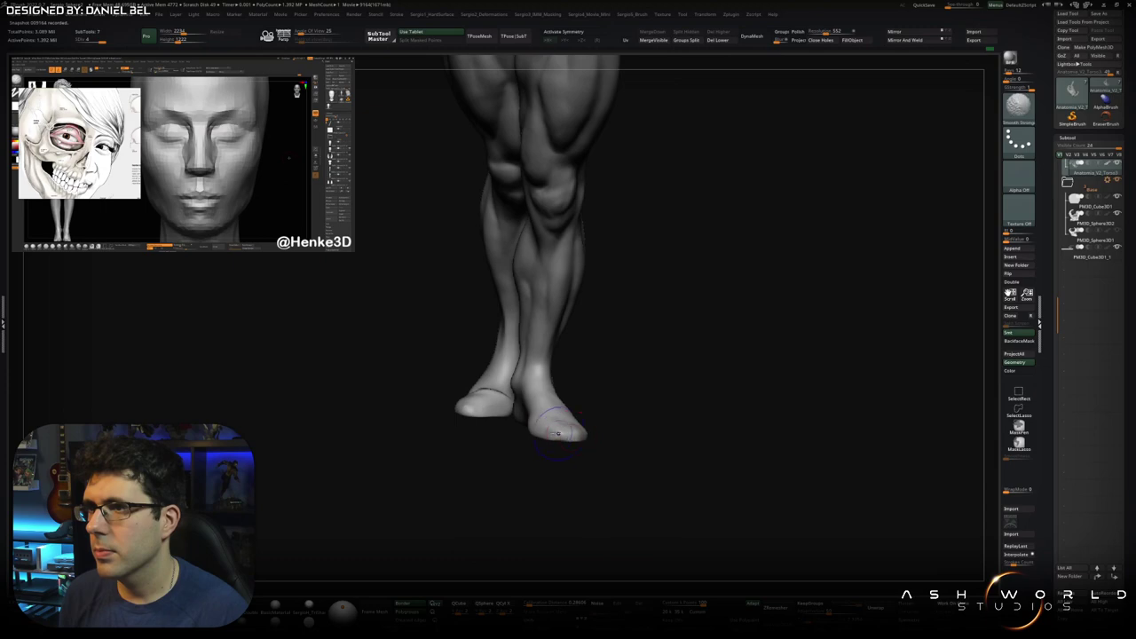
{"action": "mouse_move", "coordinate": [568, 452]}
{"action": "right_mouse_down"}
{"action": "mouse_move", "coordinate": [496, 428]}
{"action": "mouse_move", "coordinate": [578, 477]}
{"action": "mouse_move", "coordinate": [598, 400]}
{"action": "right_mouse_up"}
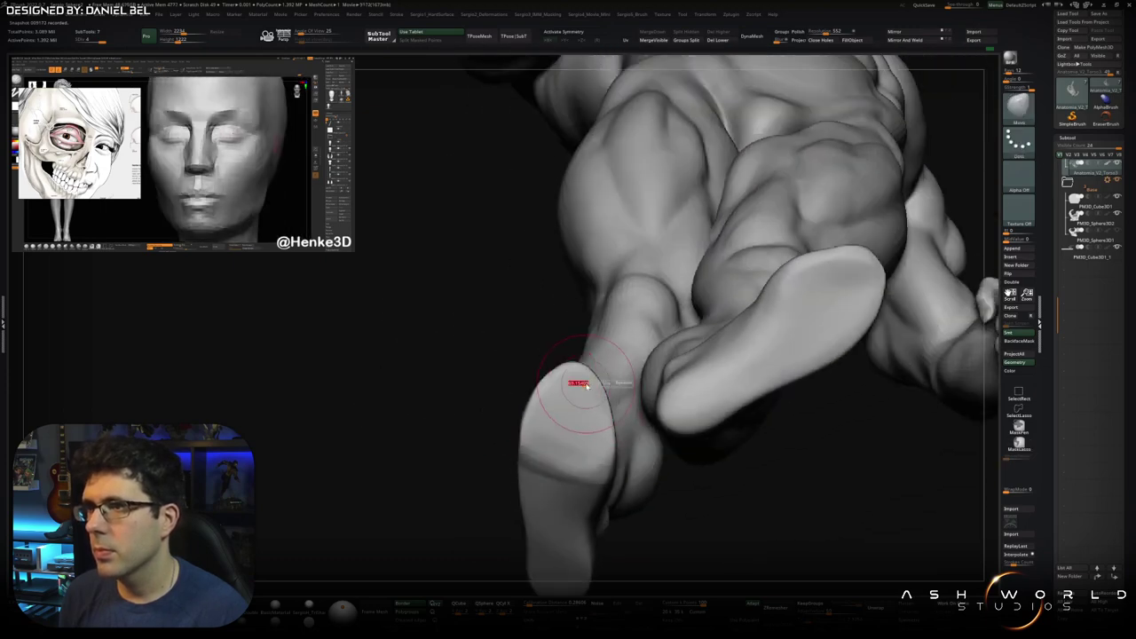
- Orbit low around the legs to side-on views of both feet and ankles
{"action": "mouse_move", "coordinate": [588, 438]}
{"action": "right_mouse_down"}
{"action": "mouse_move", "coordinate": [603, 450]}
{"action": "mouse_move", "coordinate": [527, 450]}
{"action": "mouse_move", "coordinate": [533, 397]}
{"action": "right_mouse_up"}
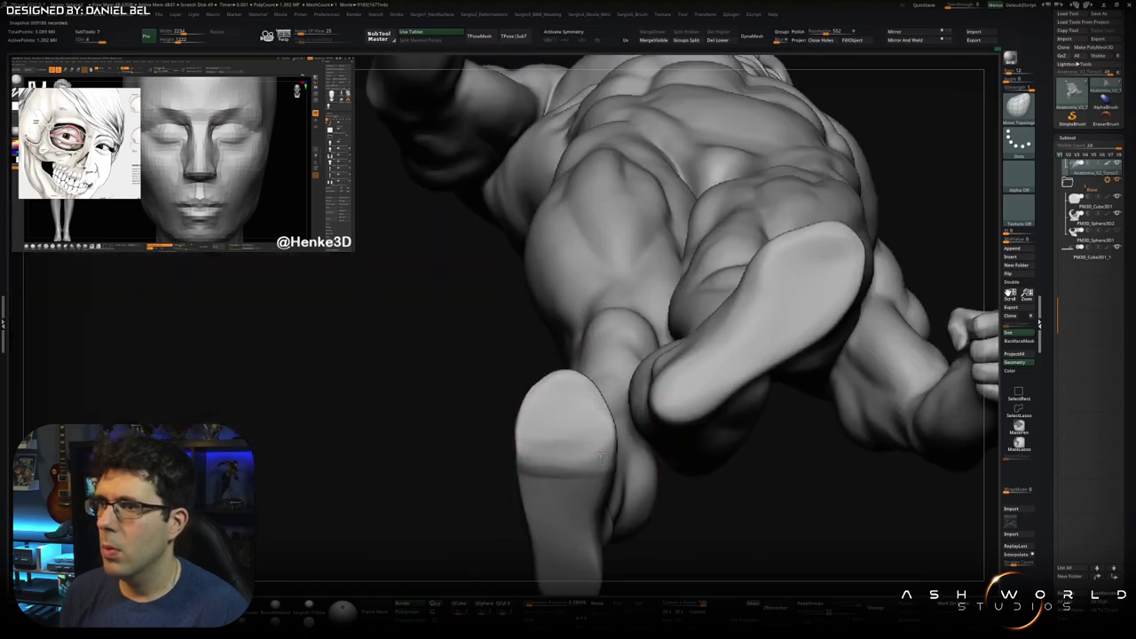
{"action": "mouse_move", "coordinate": [591, 451]}
{"action": "right_mouse_down"}
{"action": "mouse_move", "coordinate": [621, 468]}
{"action": "mouse_move", "coordinate": [590, 489]}
{"action": "mouse_move", "coordinate": [602, 448]}
{"action": "mouse_move", "coordinate": [616, 452]}
{"action": "mouse_move", "coordinate": [581, 479]}
{"action": "mouse_move", "coordinate": [620, 476]}
{"action": "mouse_move", "coordinate": [583, 500]}
{"action": "mouse_move", "coordinate": [583, 439]}
{"action": "mouse_move", "coordinate": [570, 434]}
{"action": "right_mouse_up"}
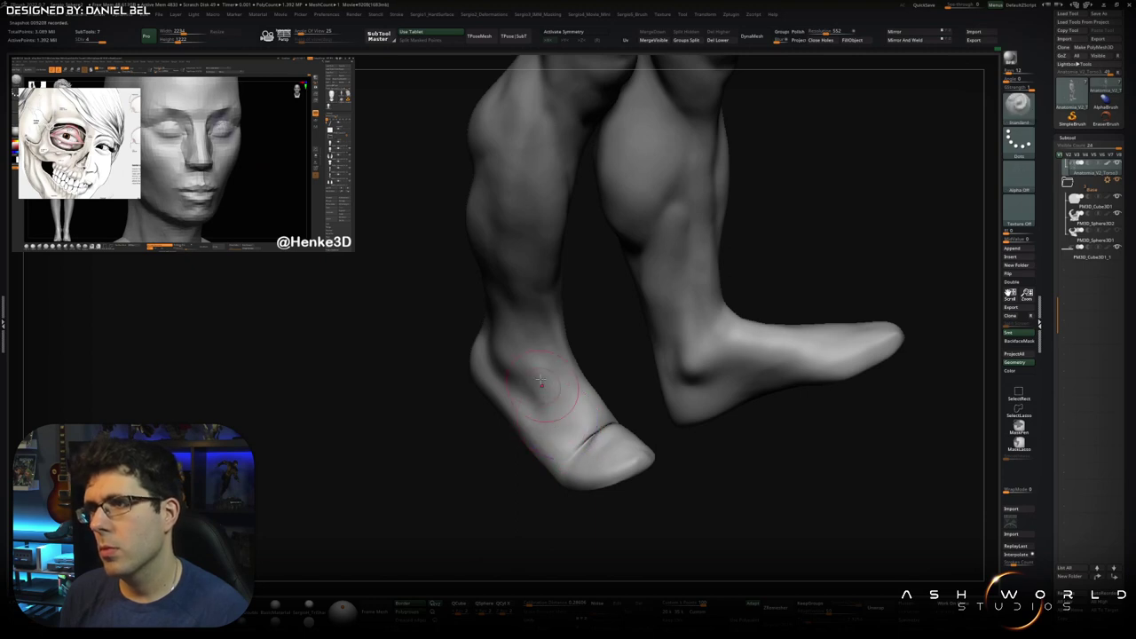
{"action": "right_click_drag", "start_coordinate": [575, 423], "coordinate": [512, 368]}
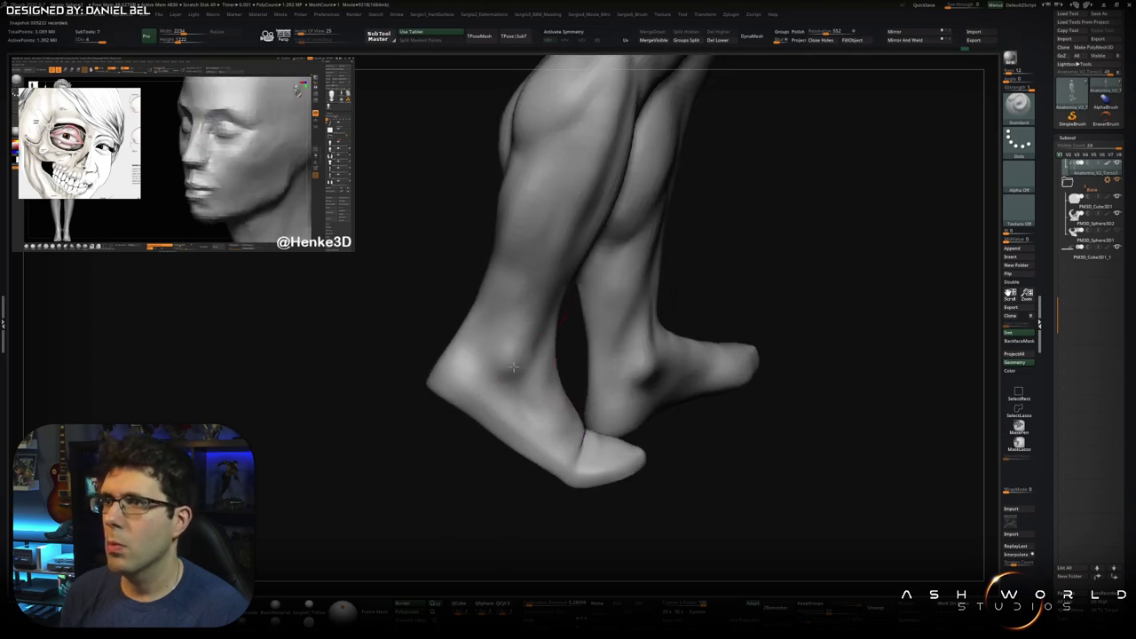
{"action": "mouse_move", "coordinate": [537, 305]}
{"action": "right_mouse_down"}
{"action": "mouse_move", "coordinate": [513, 360]}
{"action": "mouse_move", "coordinate": [493, 353]}
{"action": "mouse_move", "coordinate": [492, 331]}
{"action": "right_mouse_up"}
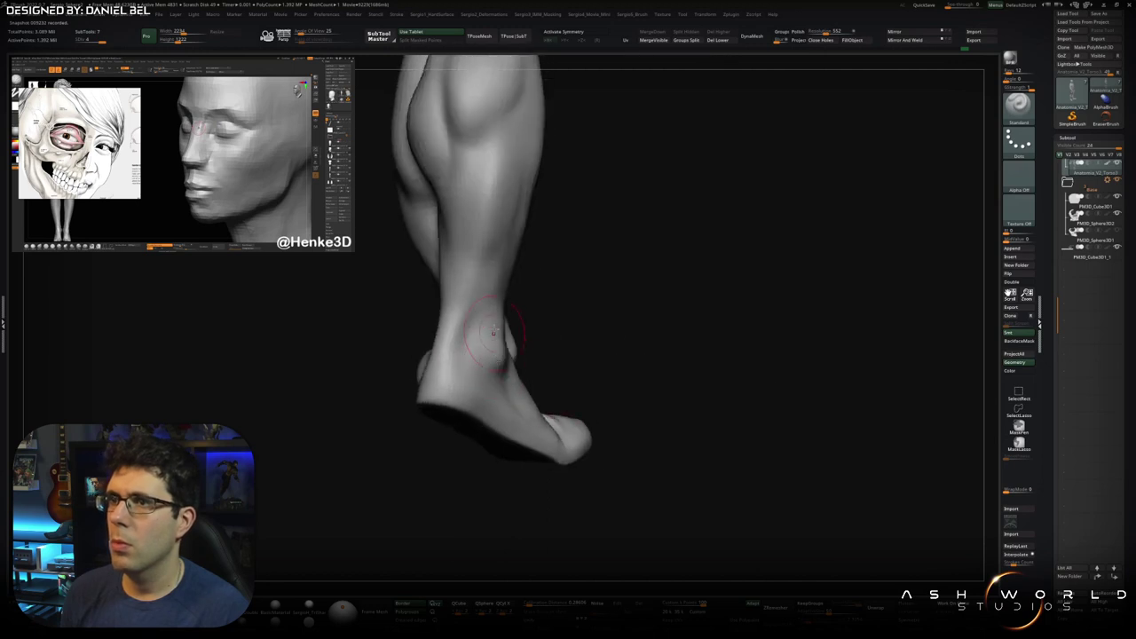
{"action": "right_click_drag", "start_coordinate": [469, 371], "coordinate": [458, 365]}
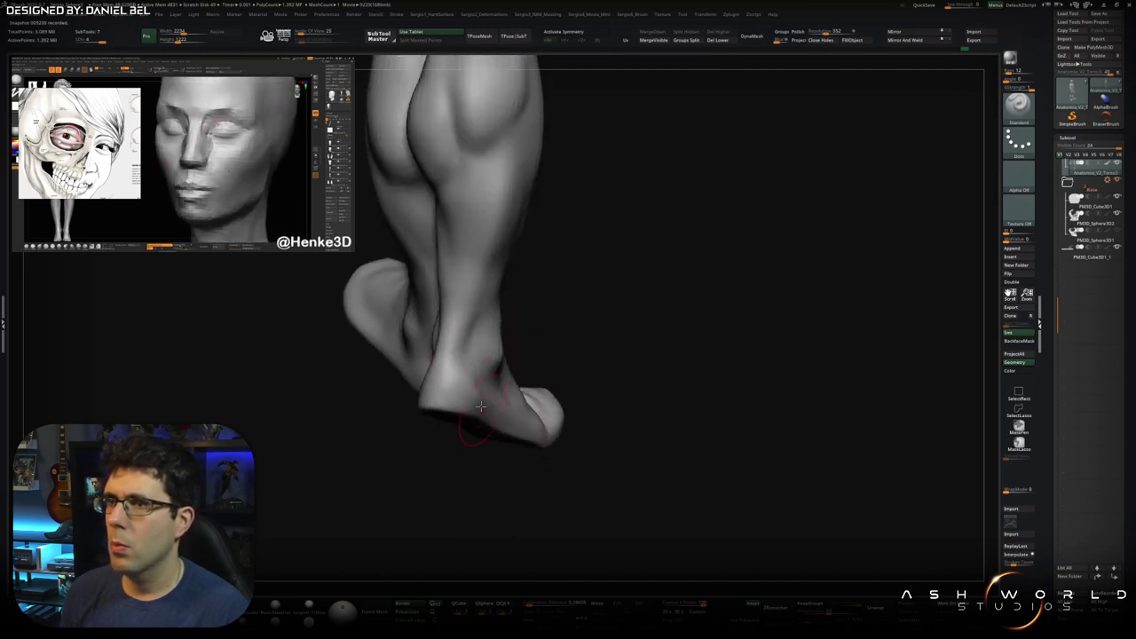
- Work from rear and three-quarter views of the calves to carve the inner calf heads and tendons
{"action": "mouse_move", "coordinate": [482, 406]}
{"action": "right_mouse_down"}
{"action": "mouse_move", "coordinate": [532, 438]}
{"action": "mouse_move", "coordinate": [523, 423]}
{"action": "mouse_move", "coordinate": [482, 418]}
{"action": "mouse_move", "coordinate": [536, 355]}
{"action": "right_mouse_up"}
{"action": "right_click_drag", "start_coordinate": [503, 442], "coordinate": [510, 379]}
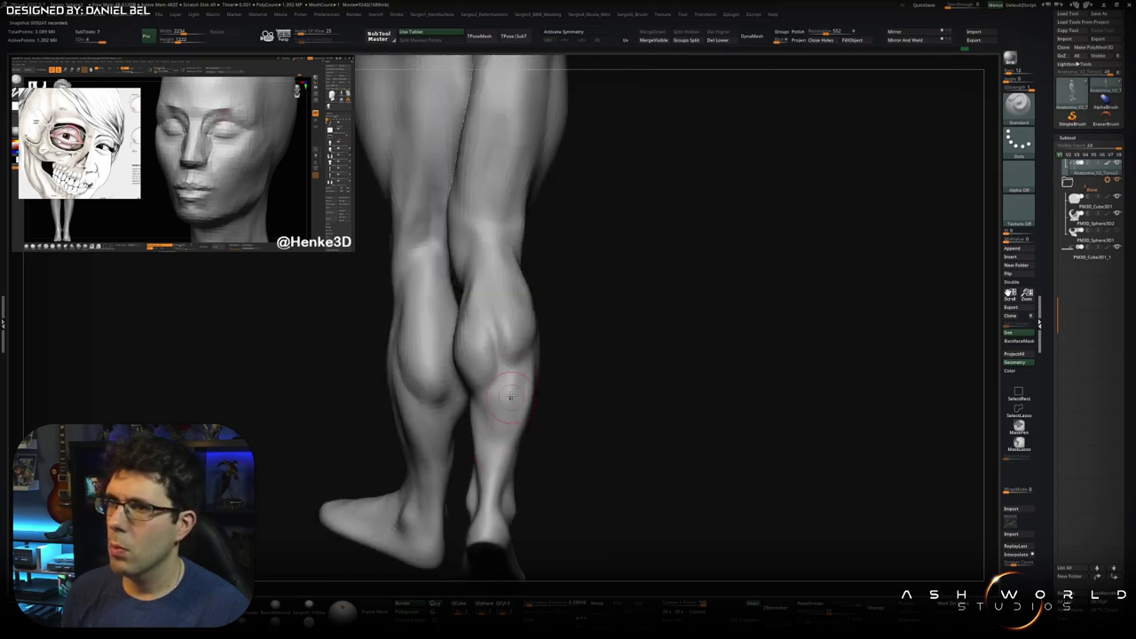
{"action": "right_click_drag", "start_coordinate": [508, 425], "coordinate": [478, 398]}
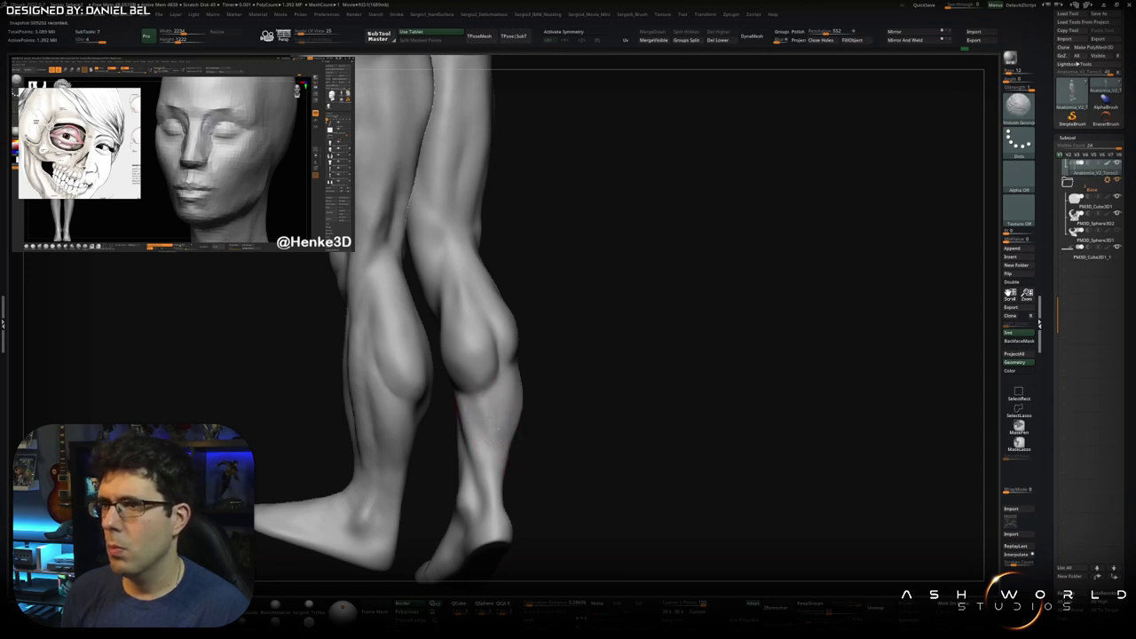
{"action": "mouse_move", "coordinate": [489, 413]}
{"action": "right_mouse_down"}
{"action": "mouse_move", "coordinate": [521, 458]}
{"action": "mouse_move", "coordinate": [451, 390]}
{"action": "right_mouse_up"}
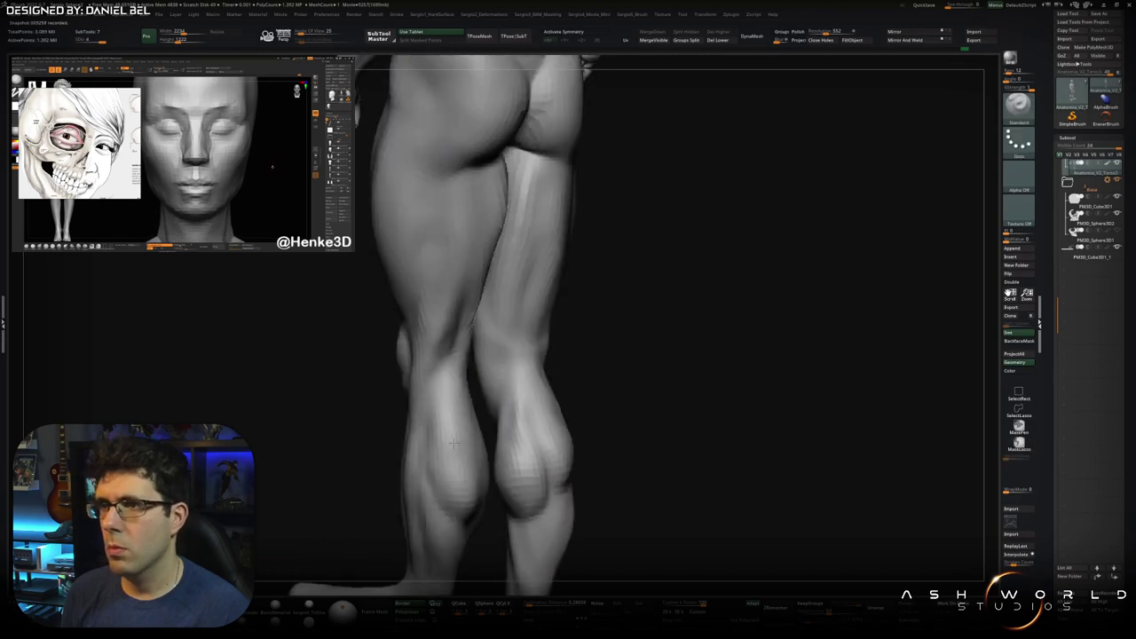
{"action": "right_click_drag", "start_coordinate": [443, 447], "coordinate": [462, 407]}
{"action": "mouse_move", "coordinate": [459, 356]}
{"action": "right_mouse_down"}
{"action": "mouse_move", "coordinate": [458, 406]}
{"action": "mouse_move", "coordinate": [476, 406]}
{"action": "mouse_move", "coordinate": [465, 366]}
{"action": "right_mouse_up"}
{"action": "mouse_move", "coordinate": [427, 442]}
{"action": "right_mouse_down"}
{"action": "mouse_move", "coordinate": [548, 411]}
{"action": "mouse_move", "coordinate": [459, 476]}
{"action": "mouse_move", "coordinate": [476, 464]}
{"action": "mouse_move", "coordinate": [516, 501]}
{"action": "mouse_move", "coordinate": [508, 489]}
{"action": "right_mouse_up"}
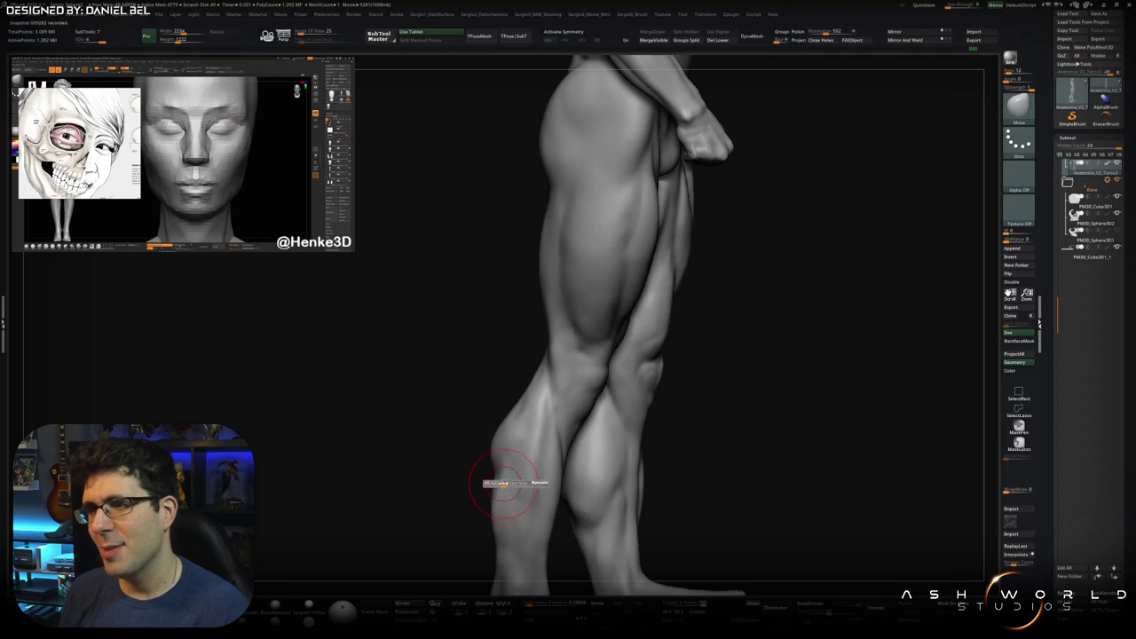
- At a lower subdivision level, reshape the front leg's shin and calf silhouette with Move
{"action": "mouse_move", "coordinate": [491, 506]}
{"action": "right_mouse_down"}
{"action": "mouse_move", "coordinate": [571, 507]}
{"action": "mouse_move", "coordinate": [483, 468]}
{"action": "right_mouse_up"}
{"action": "left_click_drag", "start_coordinate": [536, 428], "coordinate": [461, 443]}
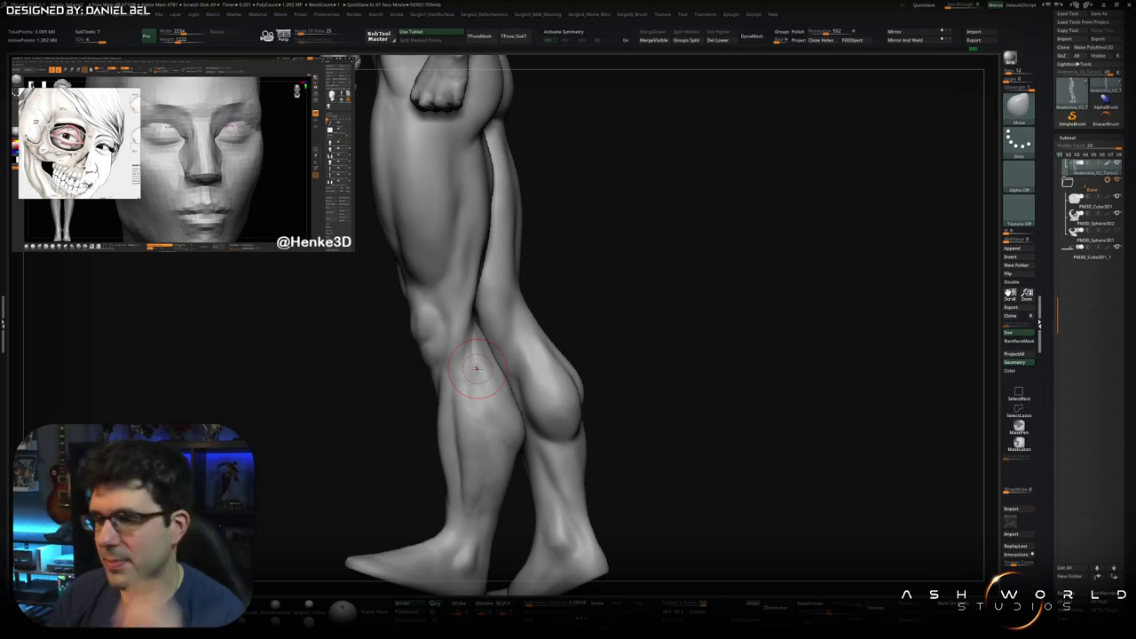
{"action": "mouse_move", "coordinate": [793, 325]}
{"action": "left_mouse_down"}
{"action": "mouse_move", "coordinate": [710, 358]}
{"action": "mouse_move", "coordinate": [565, 389]}
{"action": "left_mouse_up"}
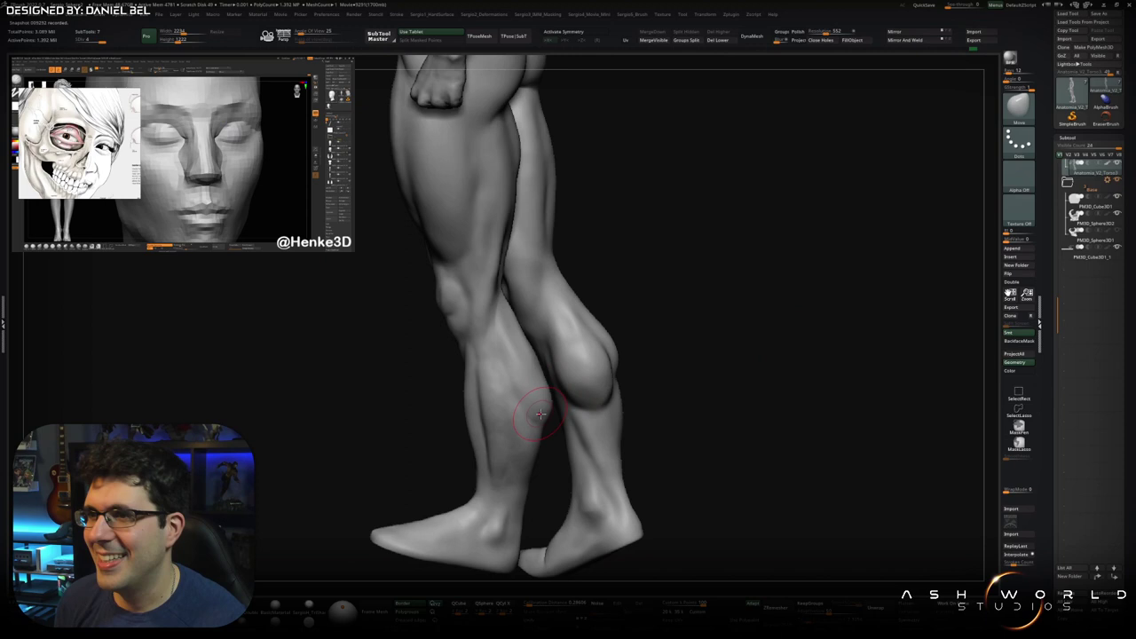
{"action": "key", "text": "shift+d"}
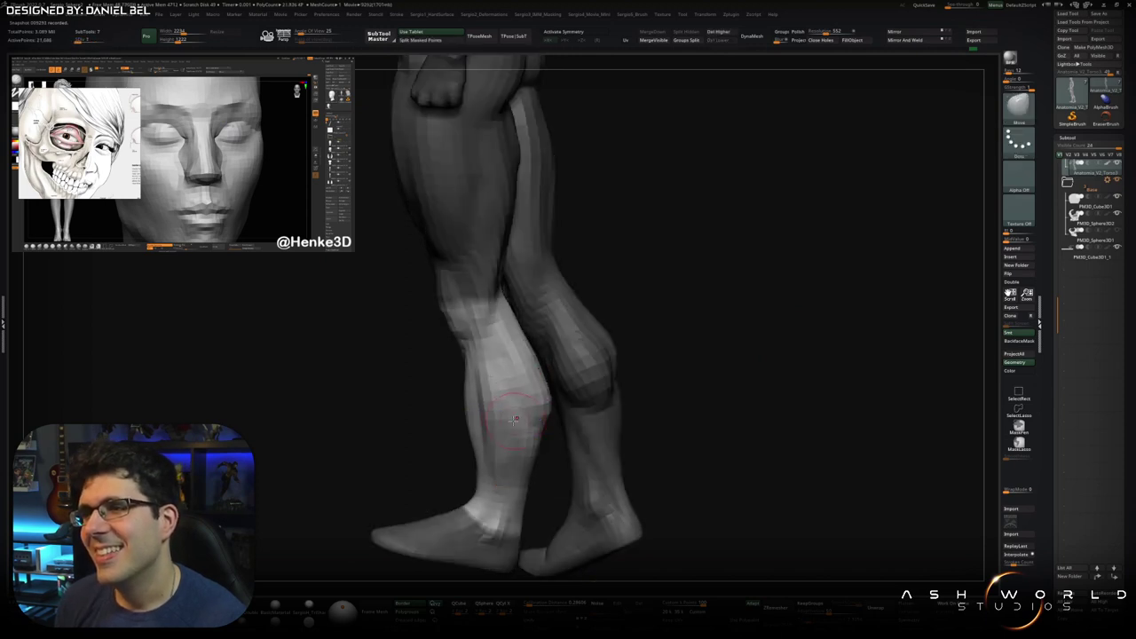
{"action": "left_click_drag", "start_coordinate": [472, 415], "coordinate": [486, 417]}
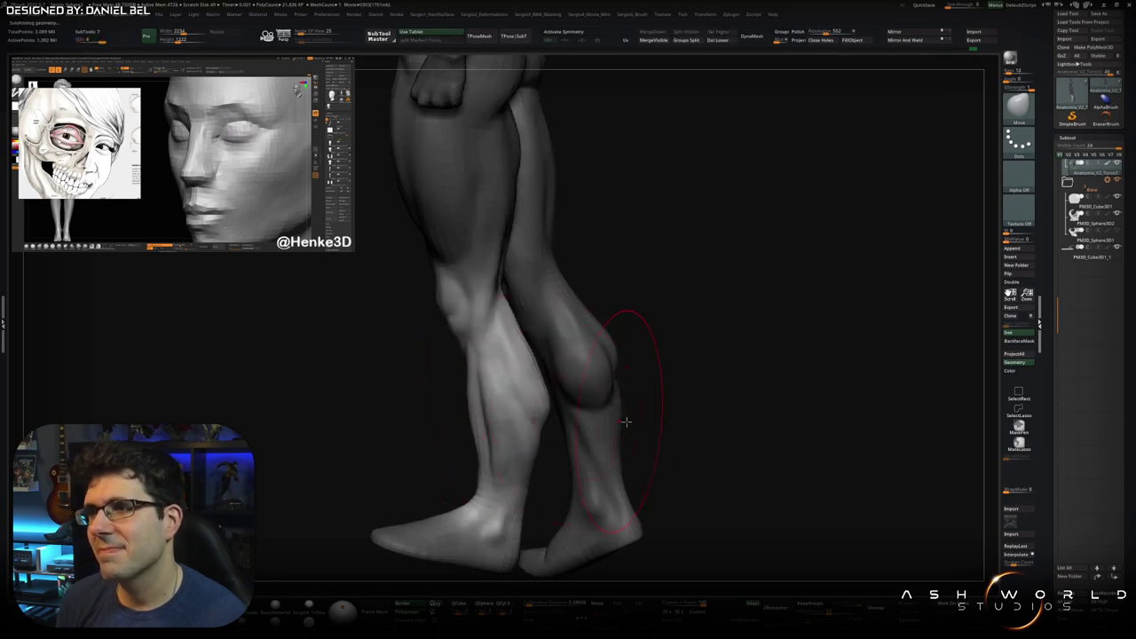
- Frame the whole figure and check the legs and body from behind
{"action": "key", "text": "f"}
{"action": "mouse_move", "coordinate": [586, 414]}
{"action": "right_mouse_down"}
{"action": "mouse_move", "coordinate": [557, 416]}
{"action": "mouse_move", "coordinate": [557, 390]}
{"action": "mouse_move", "coordinate": [536, 394]}
{"action": "right_mouse_up"}
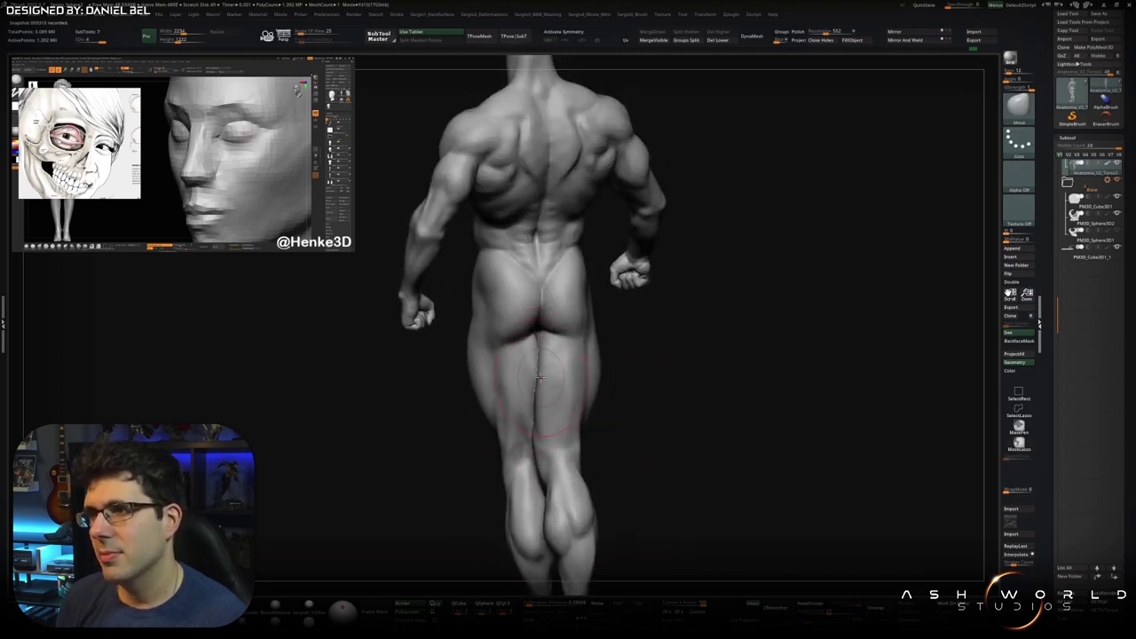
{"action": "mouse_move", "coordinate": [540, 377]}
{"action": "right_mouse_down", "text": "ctrl"}
{"action": "mouse_move", "coordinate": [543, 394]}
{"action": "mouse_move", "coordinate": [550, 371]}
{"action": "mouse_move", "coordinate": [586, 443]}
{"action": "mouse_move", "coordinate": [552, 340]}
{"action": "mouse_move", "coordinate": [537, 362]}
{"action": "right_mouse_up", "text": "ctrl"}
- Zoom in on the hips and thighs from behind and pick brush settings from the quick palette
{"action": "right_click_drag", "start_coordinate": [538, 362], "coordinate": [533, 394], "text": "ctrl"}
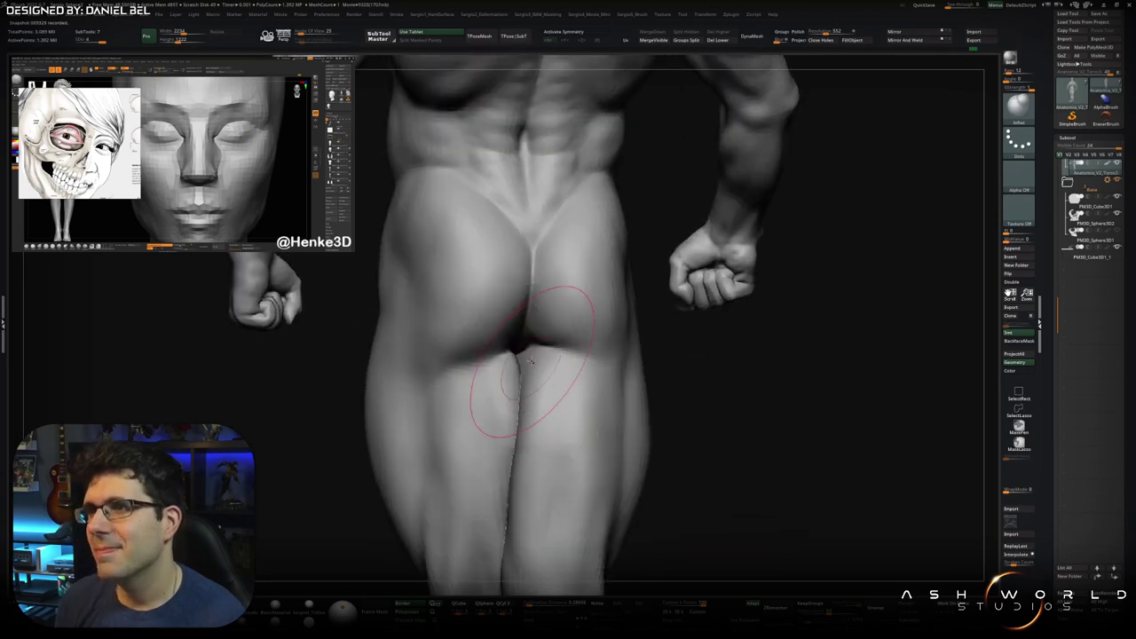
{"action": "key", "text": "space"}
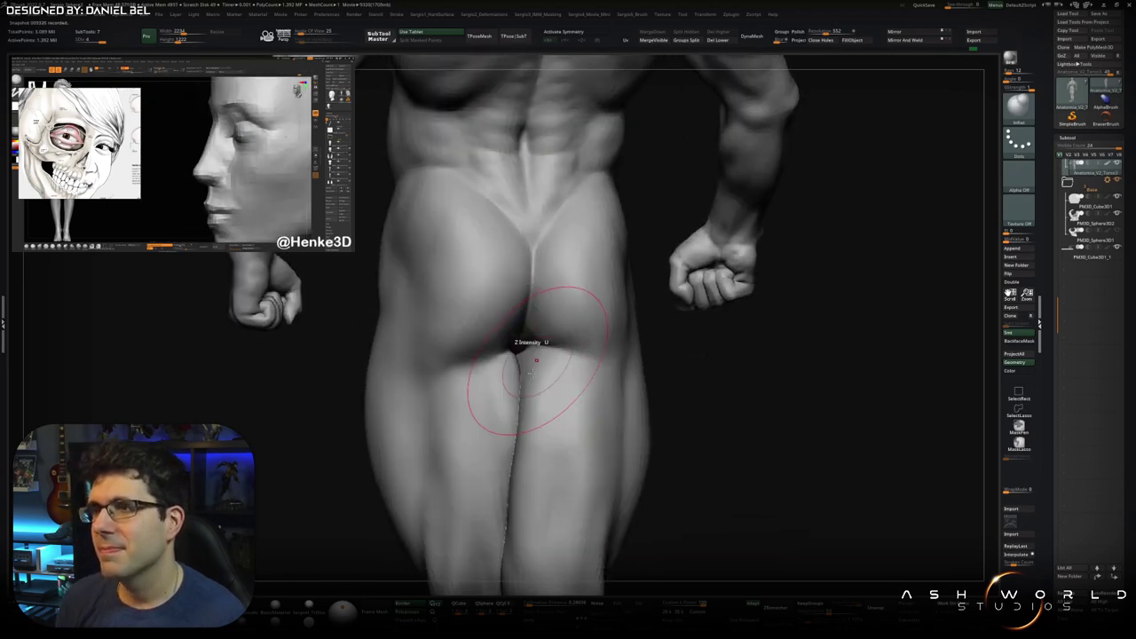
{"action": "mouse_move", "coordinate": [531, 355]}
{"action": "right_mouse_down"}
{"action": "mouse_move", "coordinate": [522, 348]}
{"action": "mouse_move", "coordinate": [537, 328]}
{"action": "mouse_move", "coordinate": [512, 326]}
{"action": "right_mouse_up"}
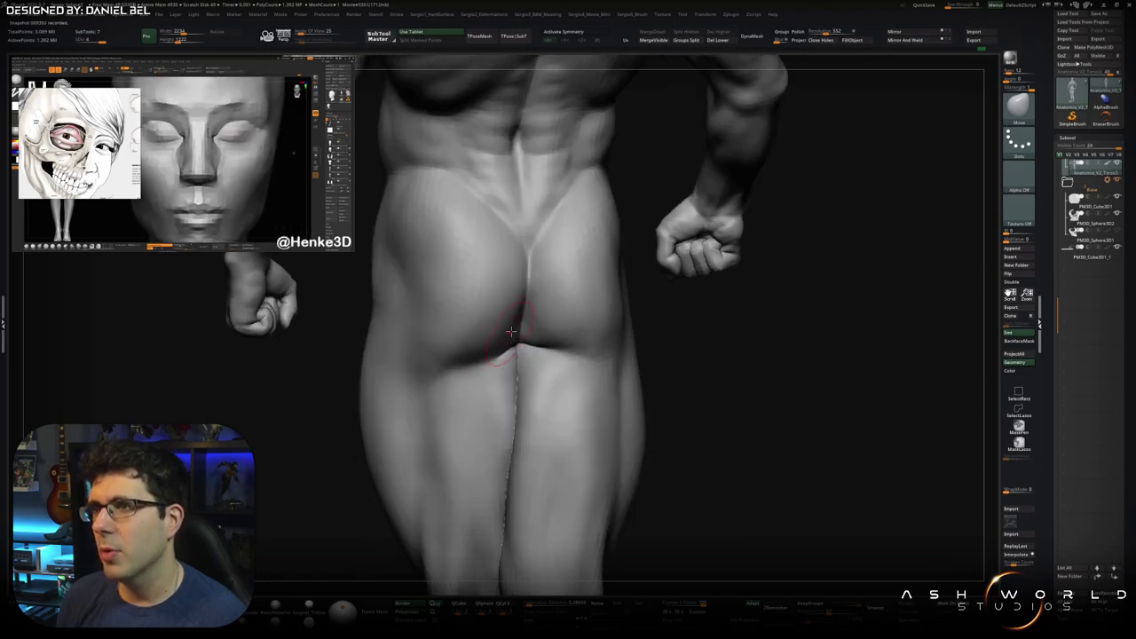
{"action": "right_click_drag", "start_coordinate": [509, 335], "coordinate": [519, 329]}
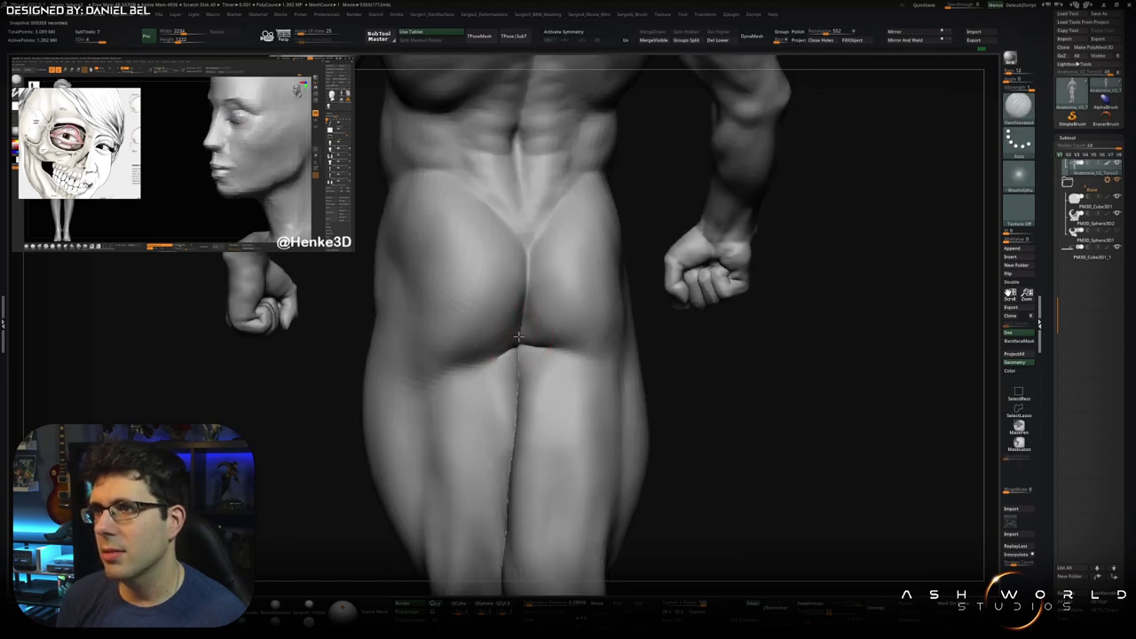
{"action": "right_click_drag", "start_coordinate": [512, 348], "coordinate": [533, 310]}
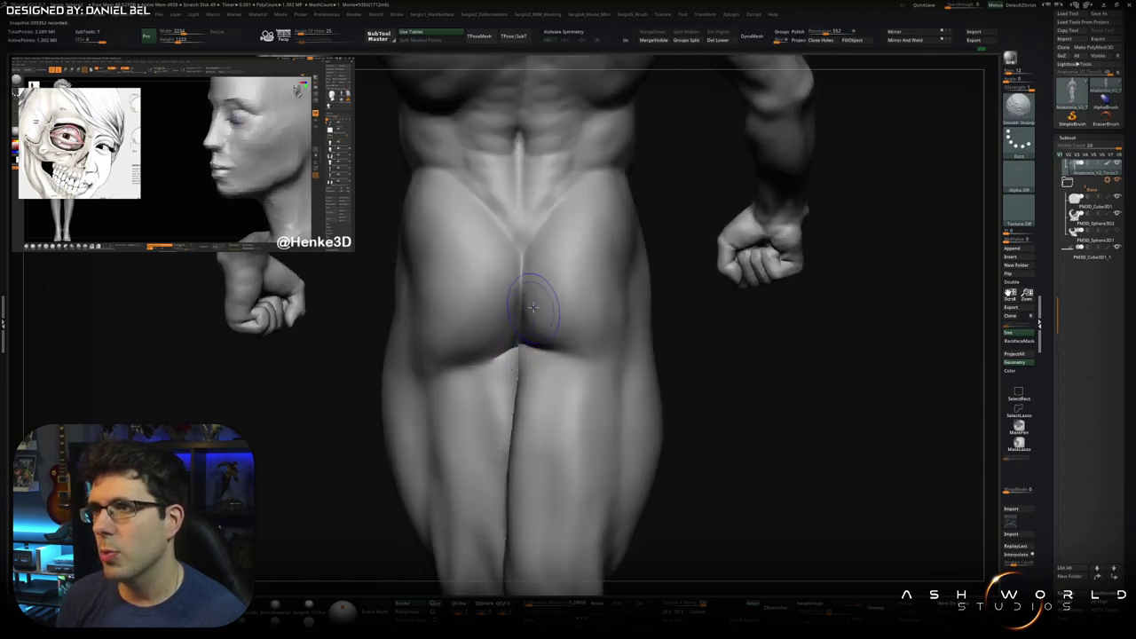
{"action": "right_click_drag", "start_coordinate": [556, 352], "coordinate": [530, 293]}
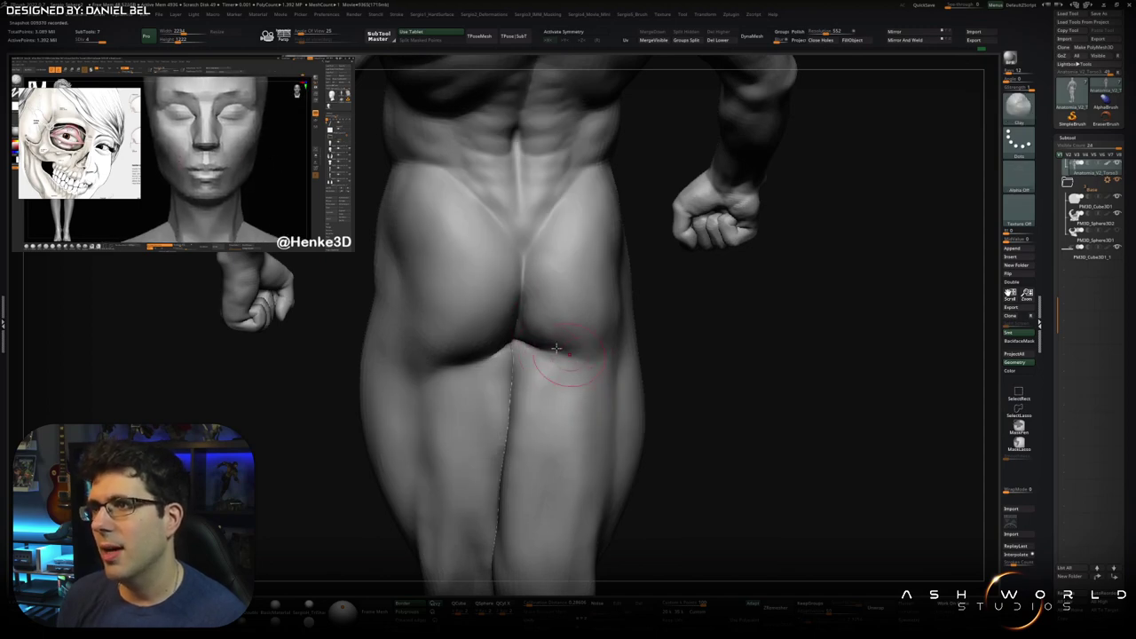
{"action": "right_click_drag", "start_coordinate": [518, 309], "coordinate": [503, 322]}
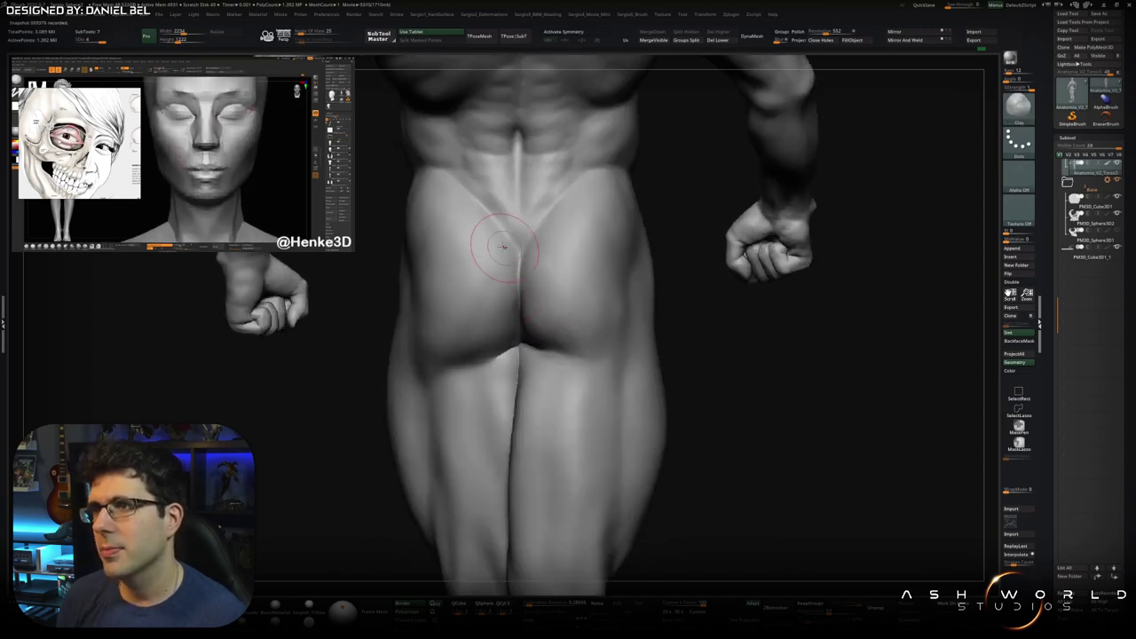
- Round out the glutes from three-quarter and straight rear views
{"action": "right_click_drag", "start_coordinate": [578, 368], "coordinate": [557, 369]}
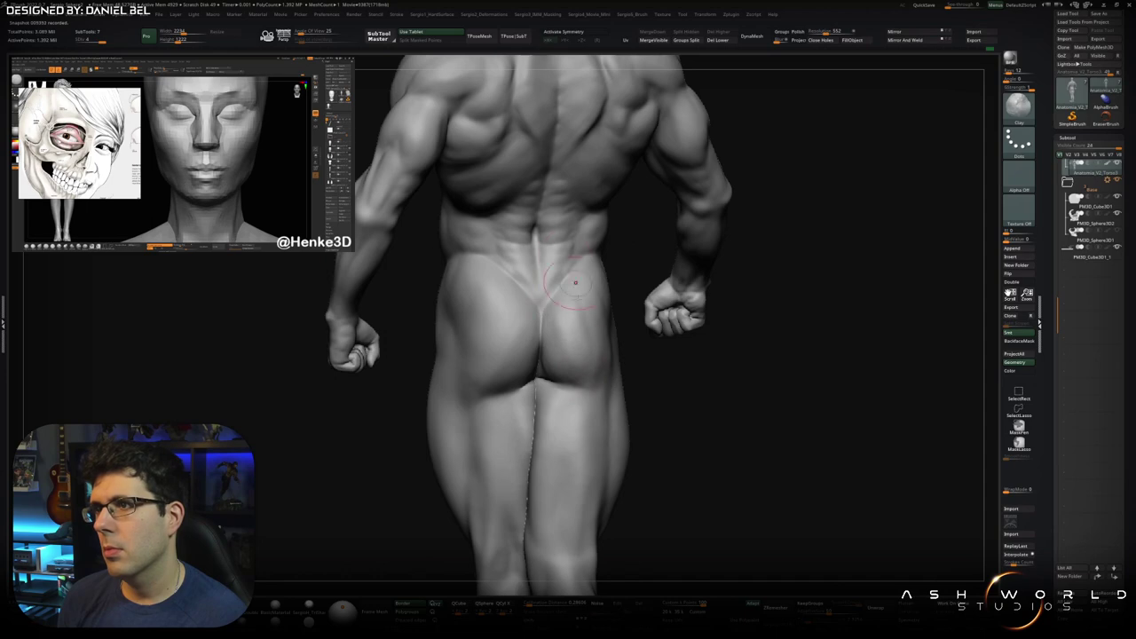
{"action": "right_click_drag", "start_coordinate": [574, 282], "coordinate": [572, 316]}
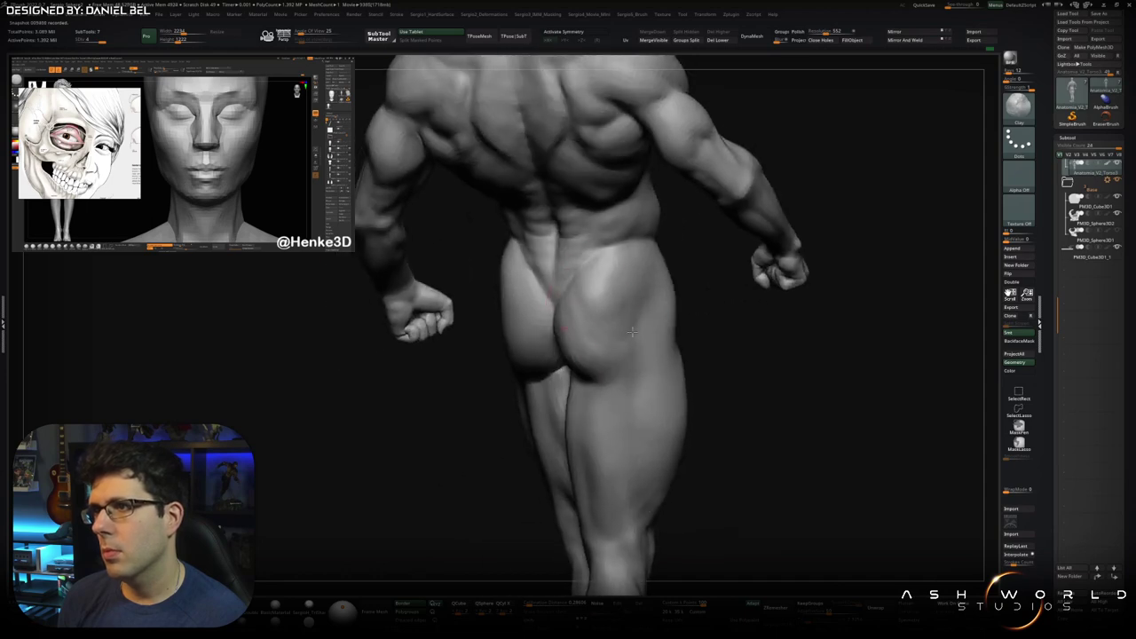
{"action": "mouse_move", "coordinate": [579, 339]}
{"action": "right_mouse_down"}
{"action": "mouse_move", "coordinate": [612, 327]}
{"action": "mouse_move", "coordinate": [559, 362]}
{"action": "right_mouse_up"}
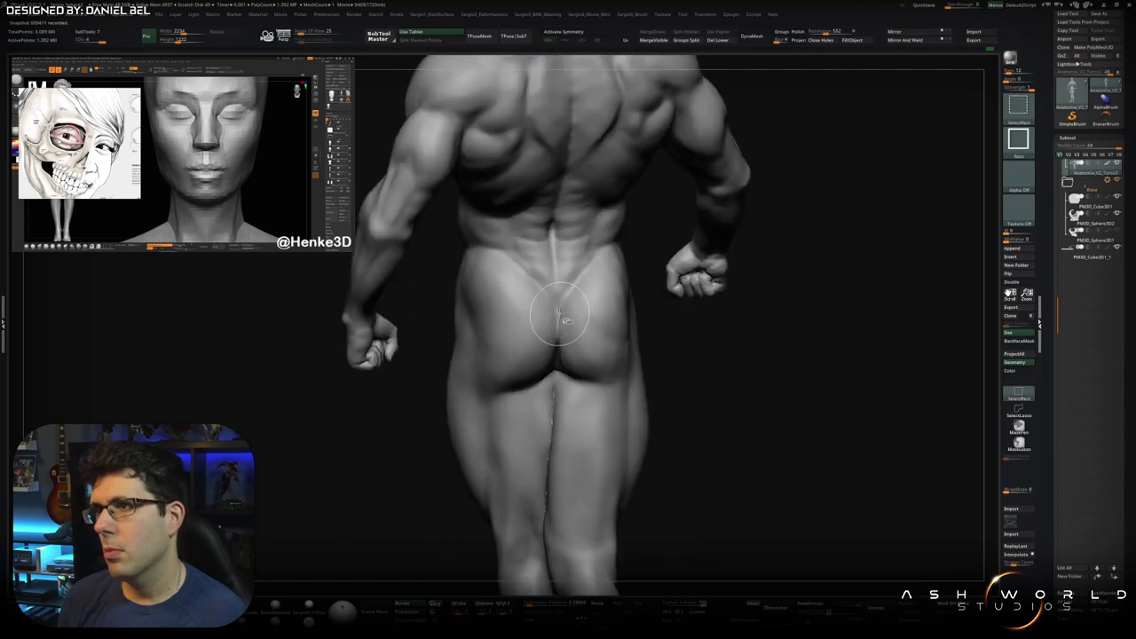
{"action": "right_click_drag", "start_coordinate": [556, 298], "coordinate": [556, 317]}
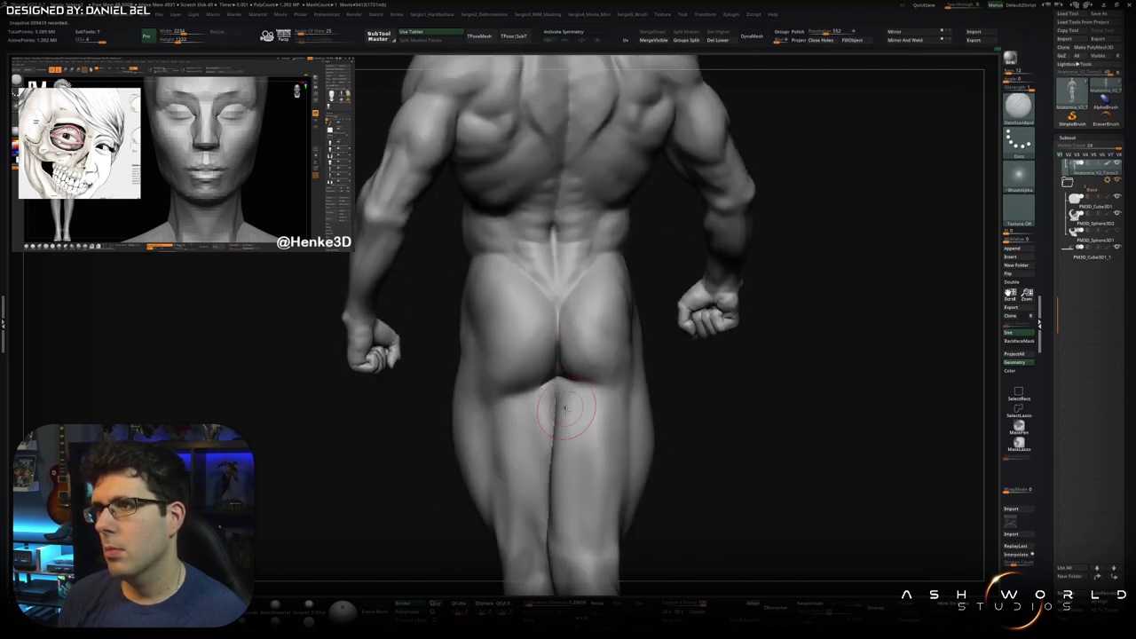
{"action": "scroll", "coordinate": [564, 408], "scroll_direction": "down", "scroll_amount": 2}
{"action": "scroll", "coordinate": [564, 404], "scroll_direction": "down", "scroll_amount": 1}
{"action": "scroll", "coordinate": [564, 394], "scroll_direction": "down", "scroll_amount": 2}
{"action": "scroll", "coordinate": [566, 387], "scroll_direction": "down", "scroll_amount": 2}
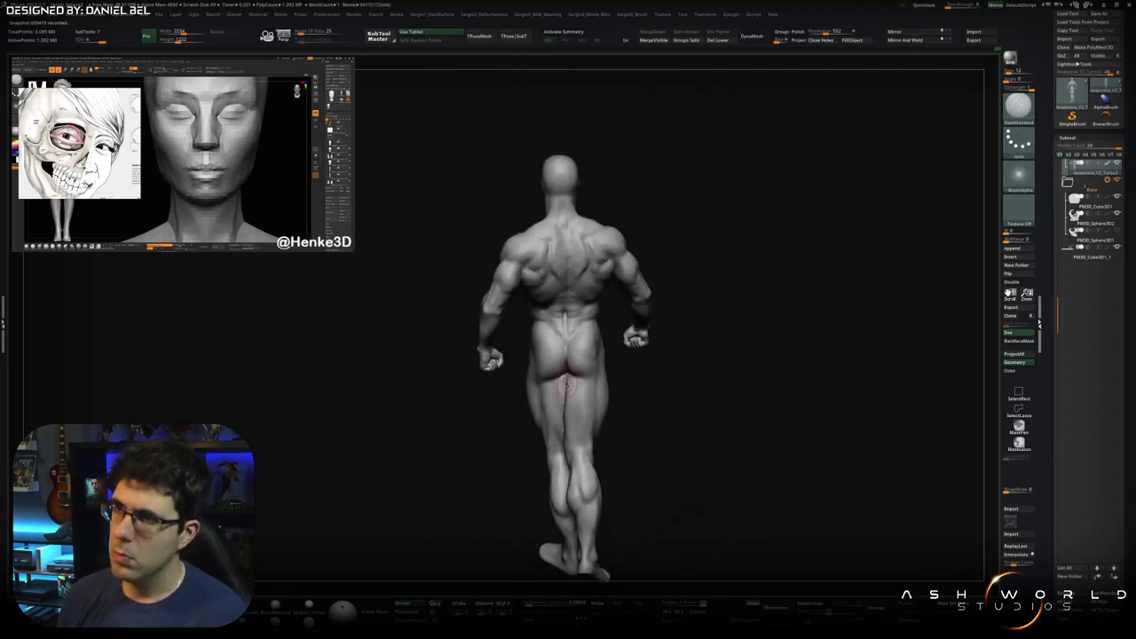
- Zoom out and check the figure from side and front three-quarter views
{"action": "right_click_drag", "start_coordinate": [566, 383], "coordinate": [638, 405]}
{"action": "scroll", "coordinate": [621, 381], "scroll_direction": "up", "scroll_amount": 5}
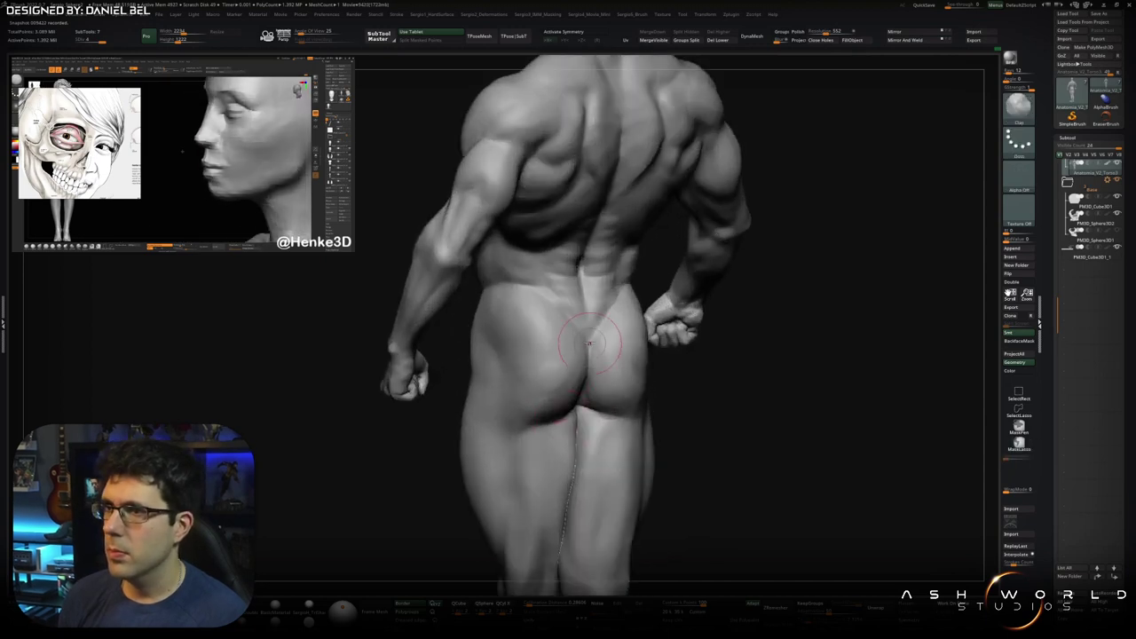
{"action": "mouse_move", "coordinate": [588, 346]}
{"action": "right_mouse_down"}
{"action": "mouse_move", "coordinate": [524, 391]}
{"action": "mouse_move", "coordinate": [566, 435]}
{"action": "right_mouse_up"}
{"action": "mouse_move", "coordinate": [489, 423]}
{"action": "right_mouse_down"}
{"action": "mouse_move", "coordinate": [598, 431]}
{"action": "mouse_move", "coordinate": [567, 464]}
{"action": "mouse_move", "coordinate": [572, 479]}
{"action": "right_mouse_up"}
{"action": "scroll", "coordinate": [506, 424], "scroll_direction": "down", "scroll_amount": 5}
{"action": "scroll", "coordinate": [505, 424], "scroll_direction": "down", "scroll_amount": 3}
{"action": "scroll", "coordinate": [598, 431], "scroll_direction": "up", "scroll_amount": 5}
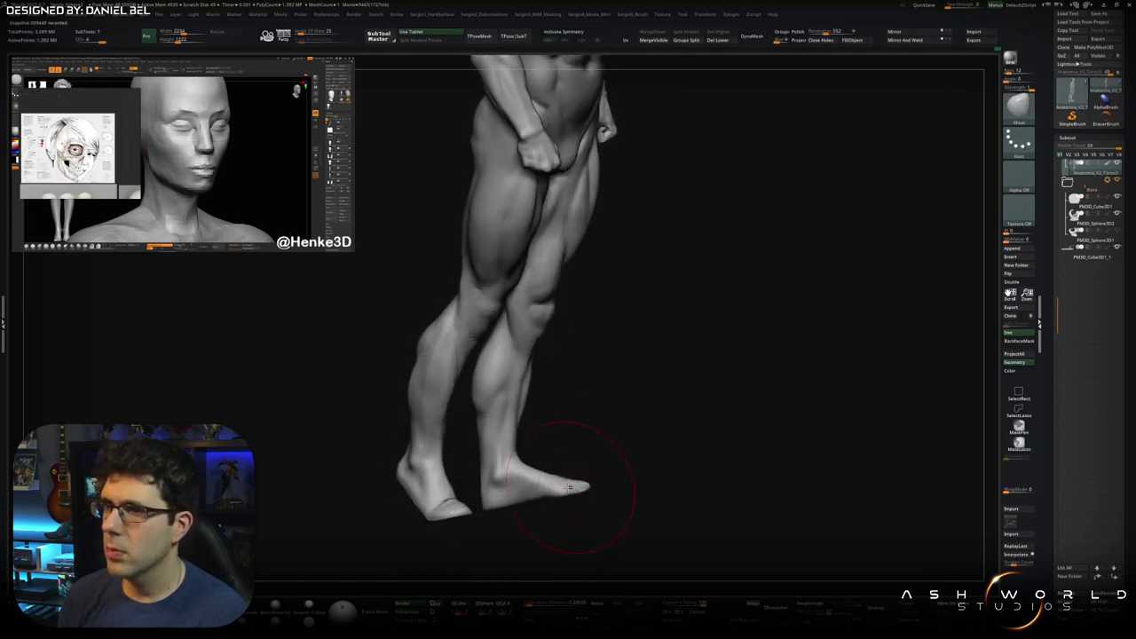
- Drop to a lower subdivision level to reshape the feet, toggling back up to compare
{"action": "key", "text": "shift+d"}
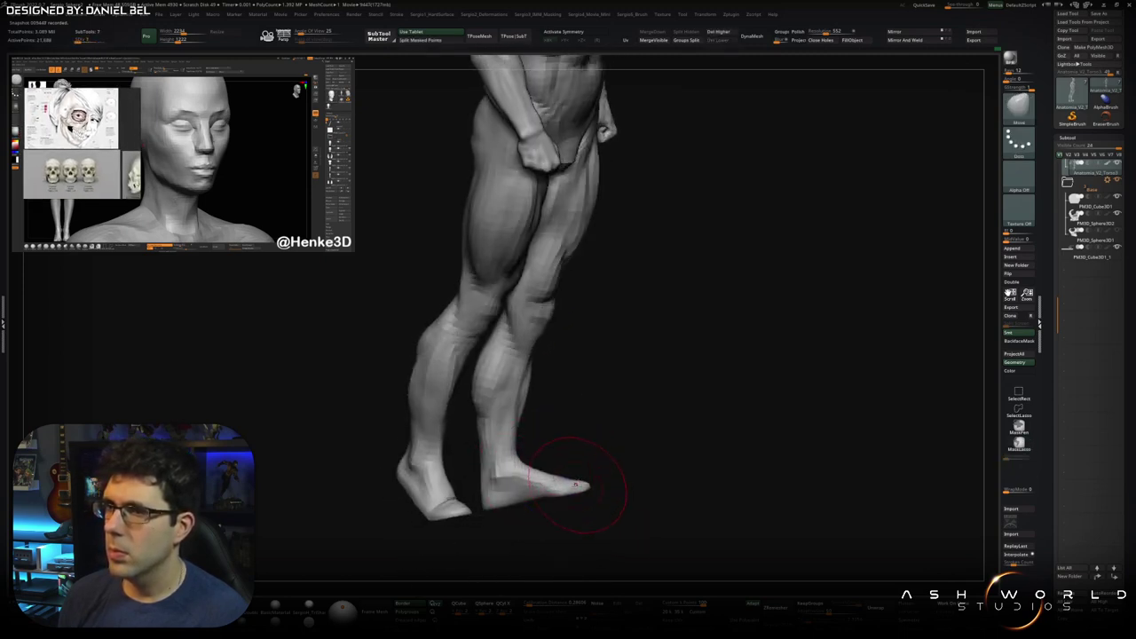
{"action": "mouse_move", "coordinate": [595, 485]}
{"action": "right_mouse_down"}
{"action": "mouse_move", "coordinate": [594, 464]}
{"action": "mouse_move", "coordinate": [578, 451]}
{"action": "mouse_move", "coordinate": [594, 432]}
{"action": "mouse_move", "coordinate": [582, 355]}
{"action": "mouse_move", "coordinate": [621, 388]}
{"action": "mouse_move", "coordinate": [618, 462]}
{"action": "mouse_move", "coordinate": [639, 418]}
{"action": "mouse_move", "coordinate": [613, 415]}
{"action": "right_mouse_up"}
{"action": "key", "text": "d"}
{"action": "key", "text": "shift+d"}
{"action": "key", "text": "d"}
- Review the legs from rear, front and overhead views, then frame the whole figure
{"action": "right_click_drag", "start_coordinate": [578, 467], "coordinate": [573, 462]}
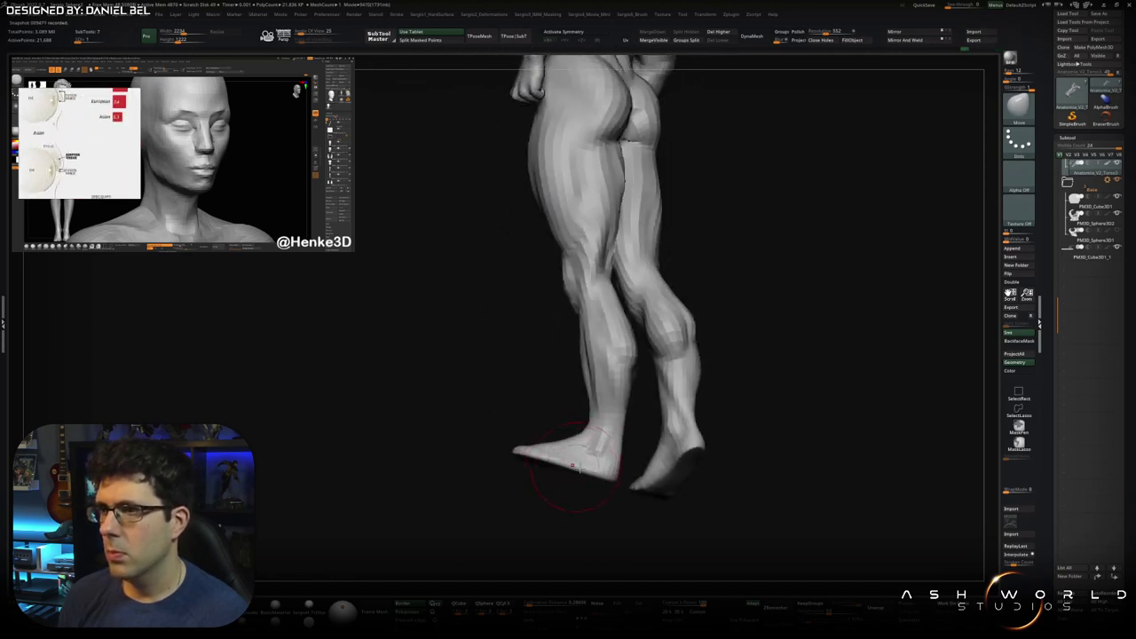
{"action": "mouse_move", "coordinate": [573, 466]}
{"action": "right_mouse_down"}
{"action": "mouse_move", "coordinate": [602, 492]}
{"action": "mouse_move", "coordinate": [601, 506]}
{"action": "mouse_move", "coordinate": [637, 469]}
{"action": "mouse_move", "coordinate": [583, 486]}
{"action": "mouse_move", "coordinate": [588, 473]}
{"action": "right_mouse_up"}
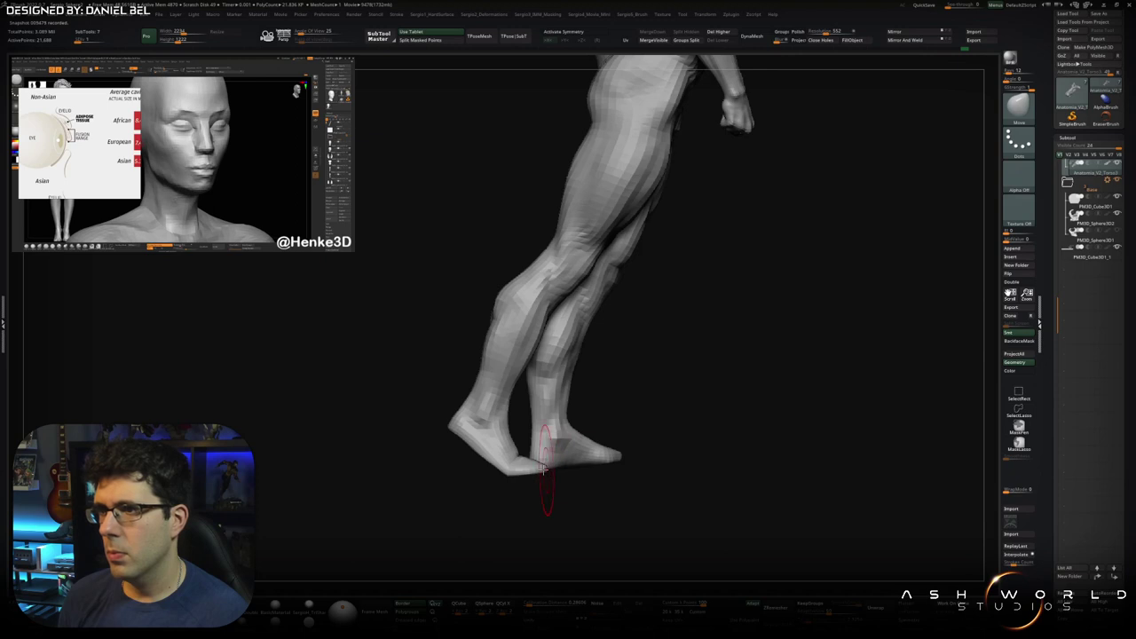
{"action": "mouse_move", "coordinate": [516, 475]}
{"action": "right_mouse_down"}
{"action": "mouse_move", "coordinate": [535, 409]}
{"action": "mouse_move", "coordinate": [532, 452]}
{"action": "mouse_move", "coordinate": [545, 425]}
{"action": "mouse_move", "coordinate": [531, 496]}
{"action": "mouse_move", "coordinate": [564, 466]}
{"action": "mouse_move", "coordinate": [548, 496]}
{"action": "mouse_move", "coordinate": [559, 410]}
{"action": "mouse_move", "coordinate": [568, 444]}
{"action": "mouse_move", "coordinate": [594, 456]}
{"action": "mouse_move", "coordinate": [503, 372]}
{"action": "mouse_move", "coordinate": [572, 460]}
{"action": "right_mouse_up"}
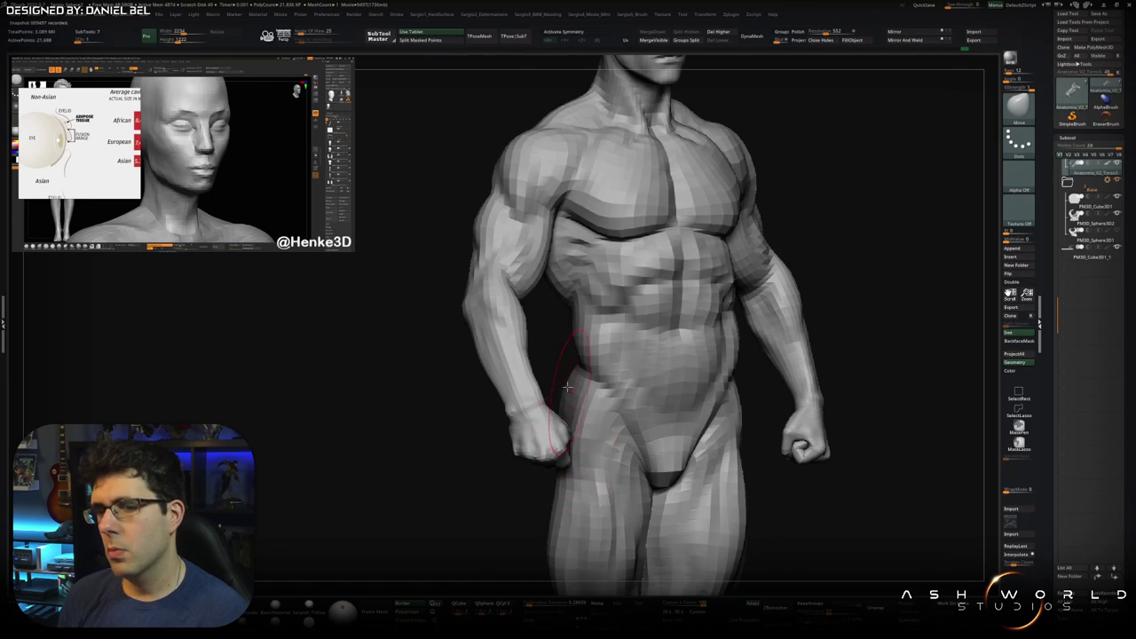
{"action": "mouse_move", "coordinate": [567, 387]}
{"action": "right_mouse_down"}
{"action": "mouse_move", "coordinate": [634, 426]}
{"action": "mouse_move", "coordinate": [626, 448]}
{"action": "mouse_move", "coordinate": [636, 471]}
{"action": "right_mouse_up"}
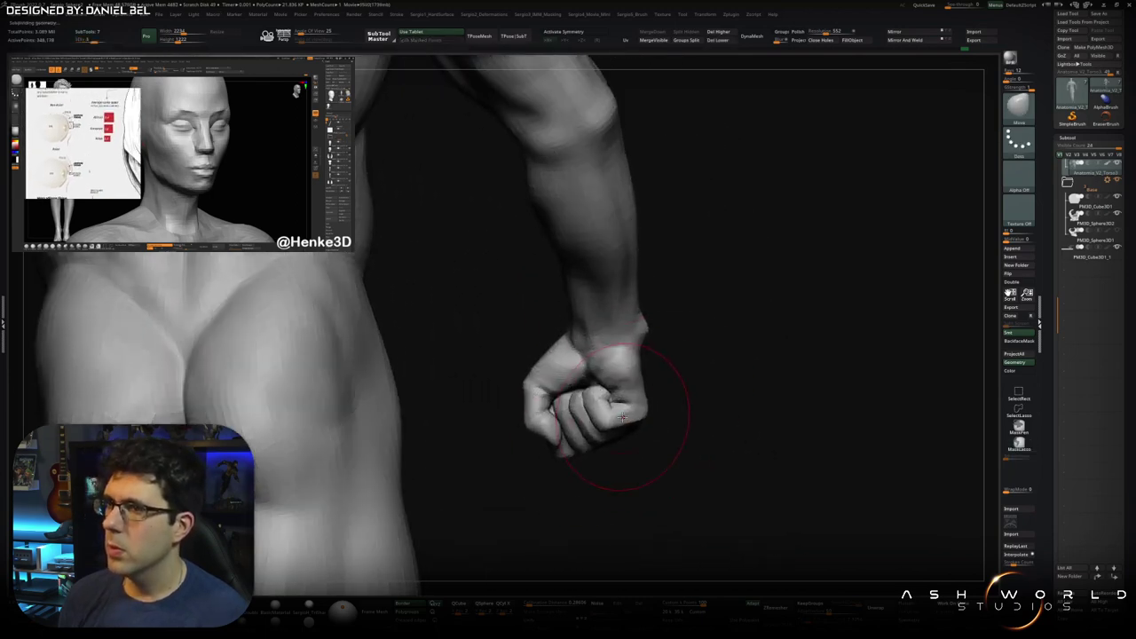
{"action": "key", "text": "f"}
{"action": "key", "text": "space"}
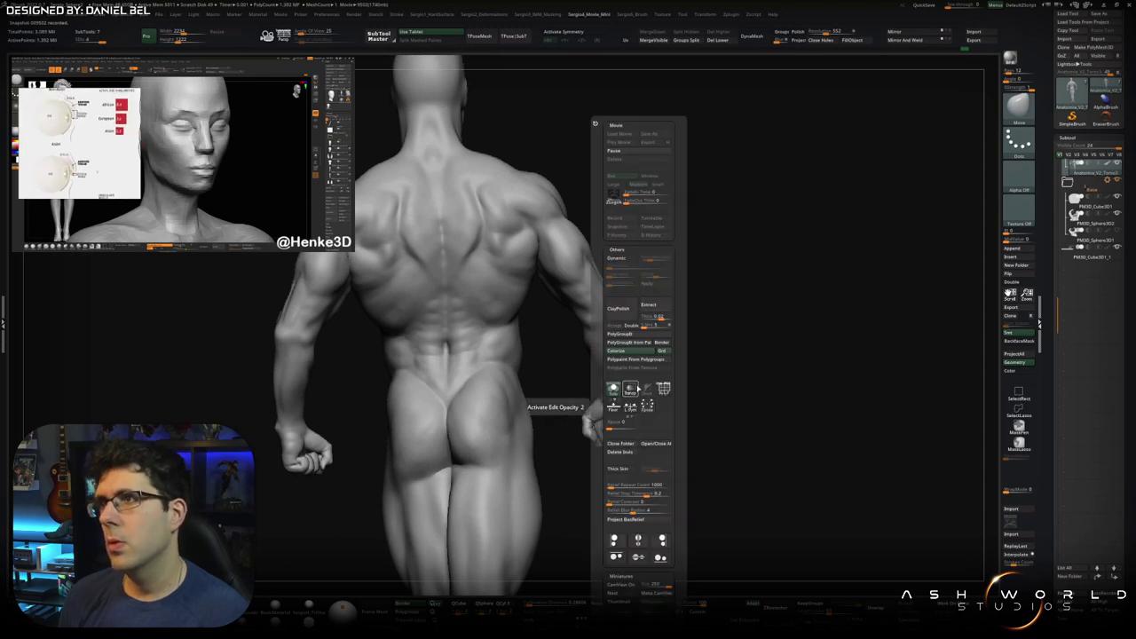
- Close the quick palette and inspect the figure's back, side and left flank
{"action": "mouse_move", "coordinate": [646, 399]}
{"action": "right_mouse_down"}
{"action": "mouse_move", "coordinate": [677, 375]}
{"action": "mouse_move", "coordinate": [639, 330]}
{"action": "right_mouse_up"}
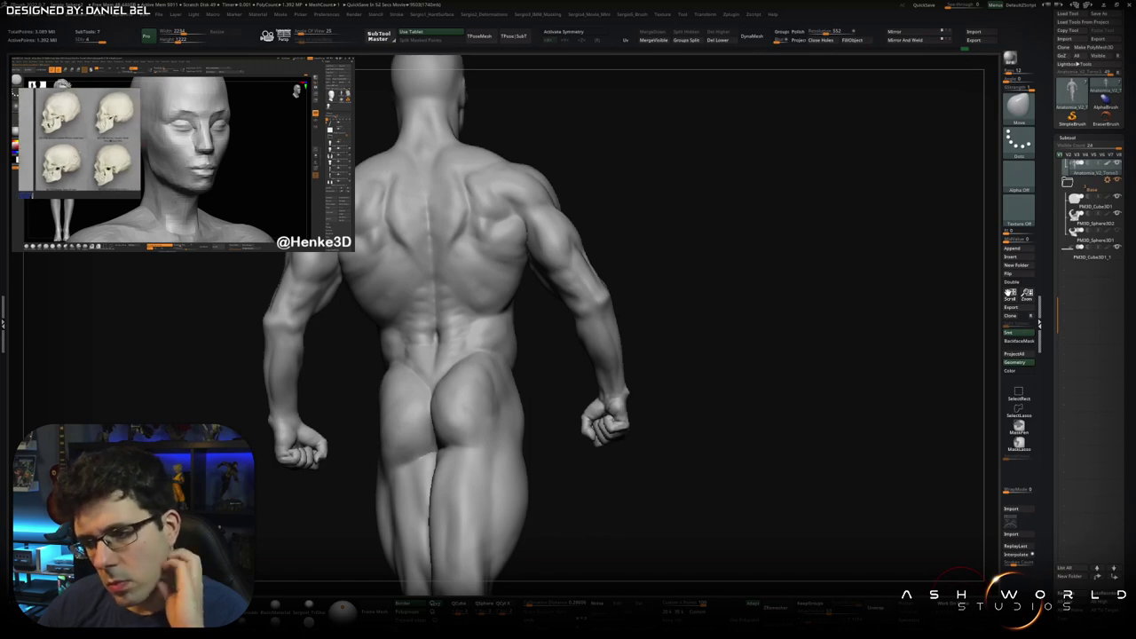
{"action": "mouse_move", "coordinate": [746, 372]}
{"action": "left_mouse_down"}
{"action": "mouse_move", "coordinate": [740, 380]}
{"action": "mouse_move", "coordinate": [737, 353]}
{"action": "left_mouse_up"}
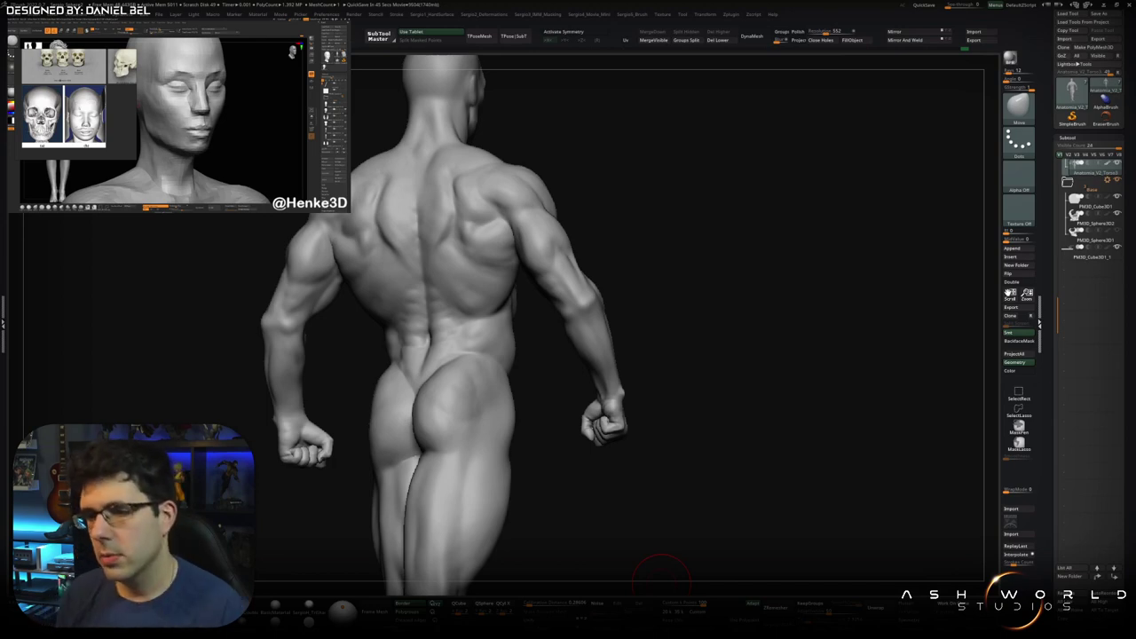
{"action": "mouse_move", "coordinate": [661, 575]}
{"action": "left_mouse_down"}
{"action": "mouse_move", "coordinate": [659, 385]}
{"action": "mouse_move", "coordinate": [532, 409]}
{"action": "mouse_move", "coordinate": [633, 418]}
{"action": "mouse_move", "coordinate": [621, 406]}
{"action": "mouse_move", "coordinate": [651, 425]}
{"action": "mouse_move", "coordinate": [586, 425]}
{"action": "mouse_move", "coordinate": [599, 426]}
{"action": "mouse_move", "coordinate": [612, 391]}
{"action": "mouse_move", "coordinate": [550, 395]}
{"action": "mouse_move", "coordinate": [499, 363]}
{"action": "mouse_move", "coordinate": [525, 391]}
{"action": "mouse_move", "coordinate": [513, 388]}
{"action": "mouse_move", "coordinate": [506, 357]}
{"action": "left_mouse_up"}
- Carve muscle definition into the left forearm and wrist, checking from several back and side angles
{"action": "left_click_drag", "start_coordinate": [510, 453], "coordinate": [512, 384]}
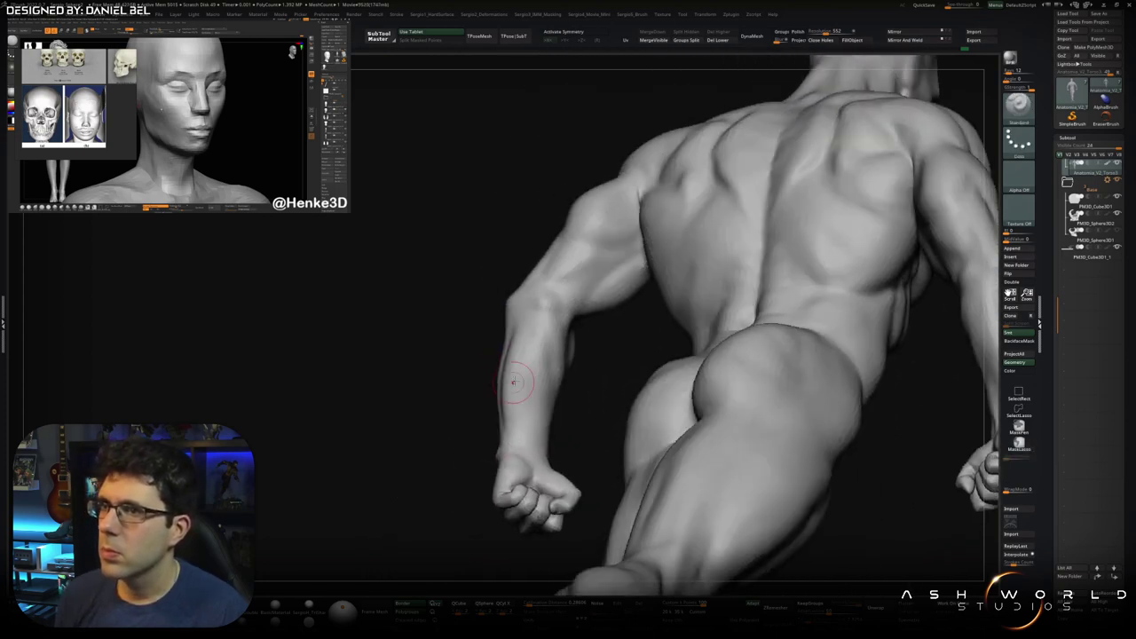
{"action": "left_click_drag", "start_coordinate": [524, 455], "coordinate": [534, 405]}
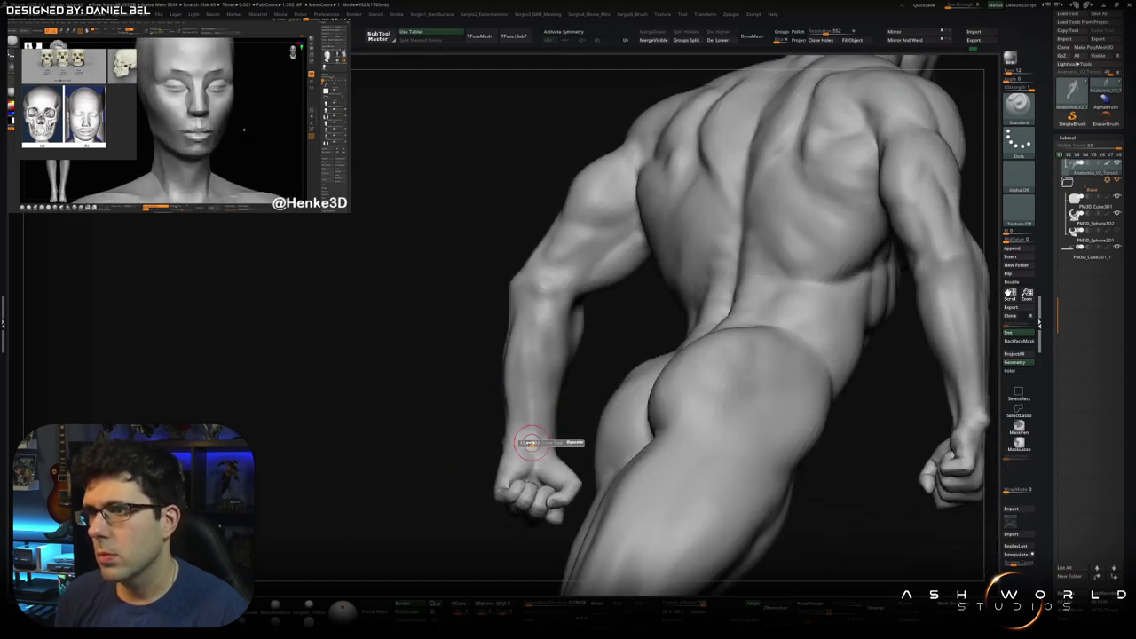
{"action": "left_click_drag", "start_coordinate": [540, 435], "coordinate": [542, 429]}
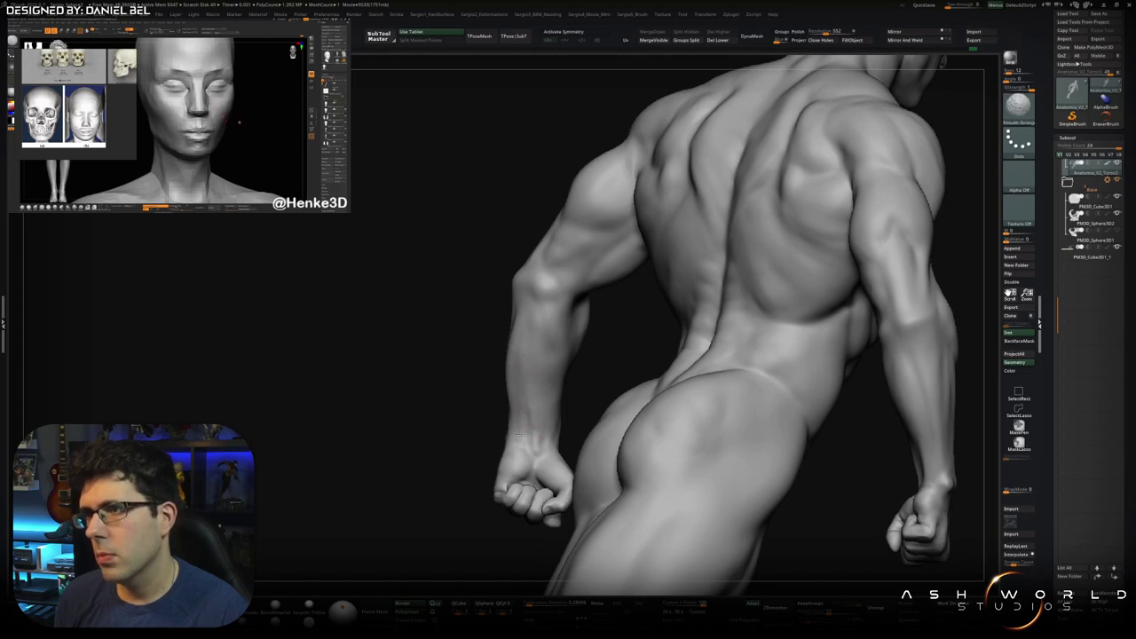
{"action": "left_click_drag", "start_coordinate": [520, 435], "coordinate": [540, 383]}
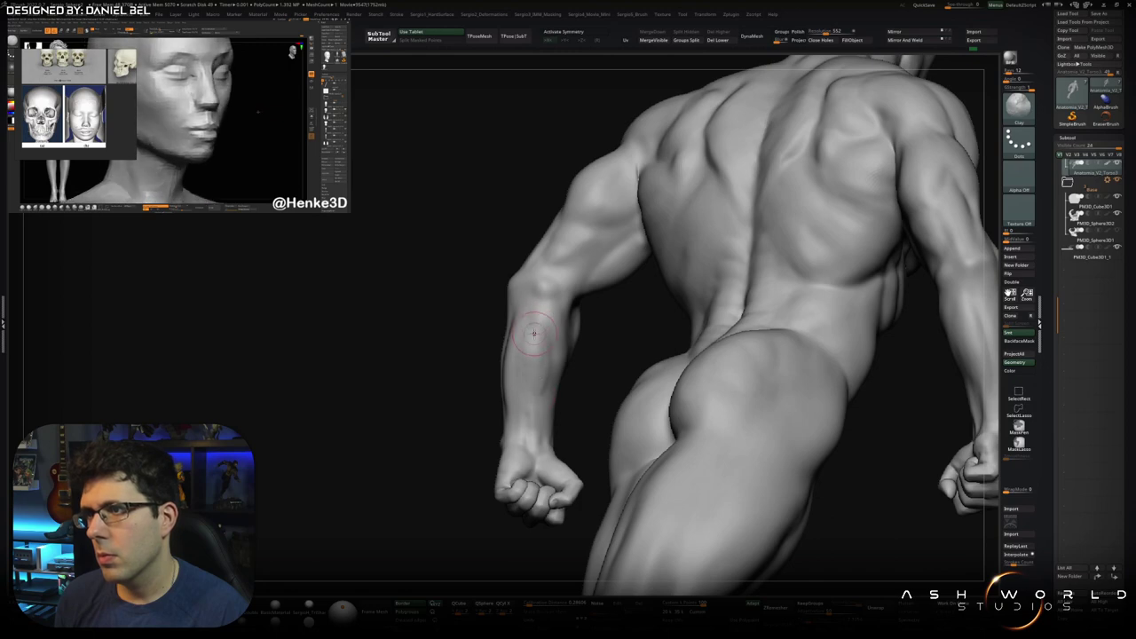
{"action": "mouse_move", "coordinate": [534, 390]}
{"action": "left_mouse_down"}
{"action": "mouse_move", "coordinate": [568, 400]}
{"action": "mouse_move", "coordinate": [544, 390]}
{"action": "left_mouse_up"}
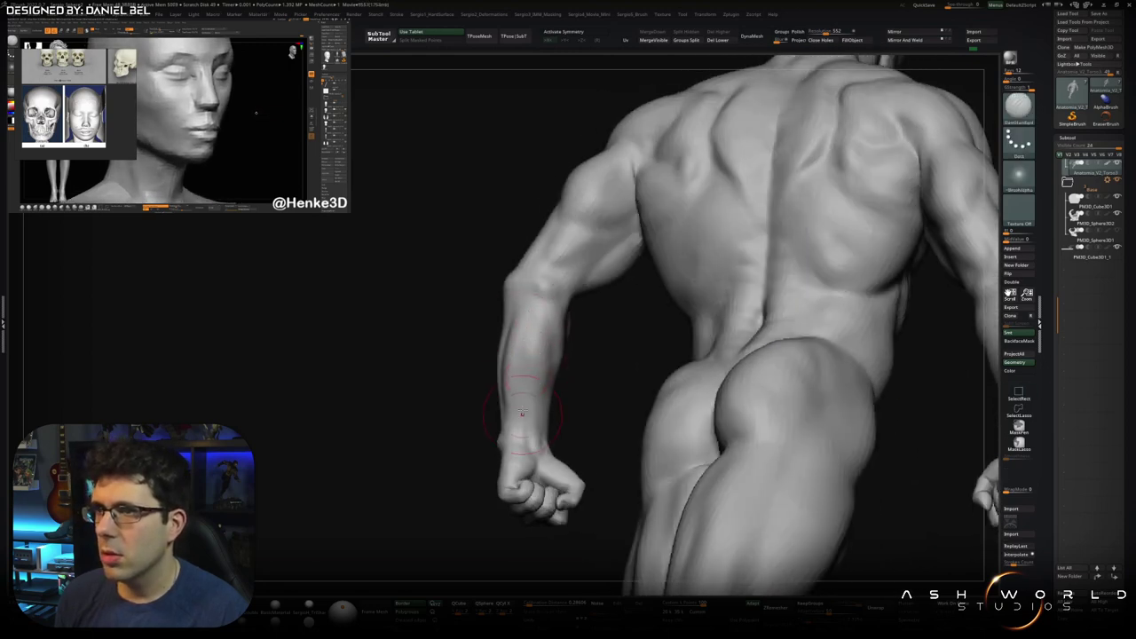
{"action": "right_click_drag", "start_coordinate": [522, 412], "coordinate": [558, 356]}
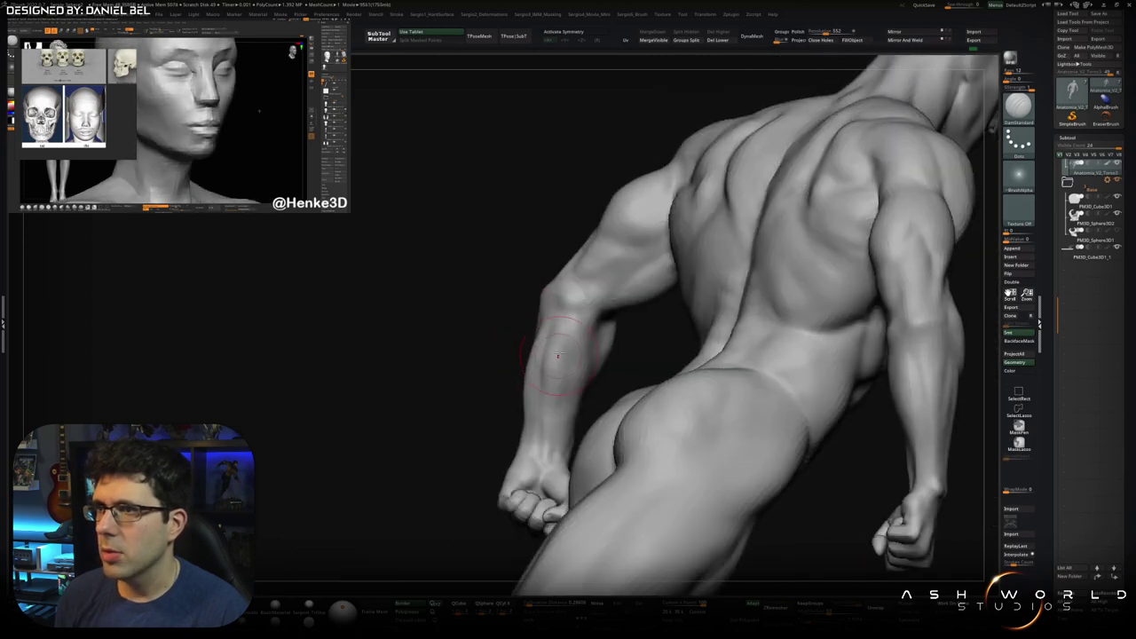
{"action": "mouse_move", "coordinate": [552, 450]}
{"action": "right_mouse_down"}
{"action": "mouse_move", "coordinate": [562, 393]}
{"action": "mouse_move", "coordinate": [525, 441]}
{"action": "right_mouse_up"}
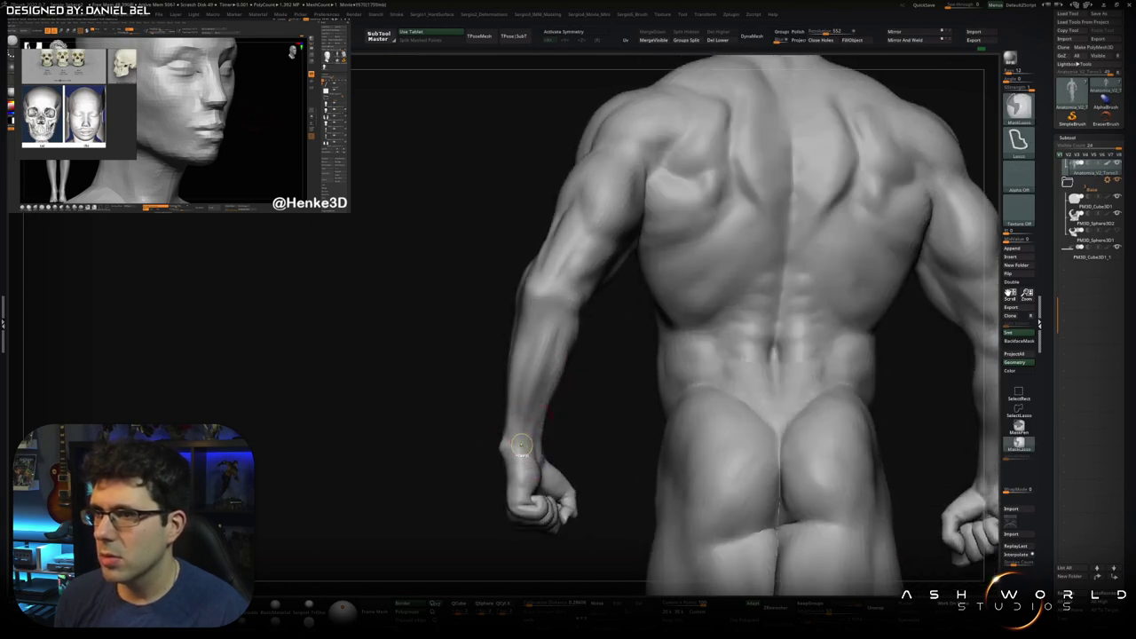
{"action": "mouse_move", "coordinate": [522, 383]}
{"action": "right_mouse_down"}
{"action": "mouse_move", "coordinate": [517, 413]}
{"action": "mouse_move", "coordinate": [520, 403]}
{"action": "right_mouse_up"}
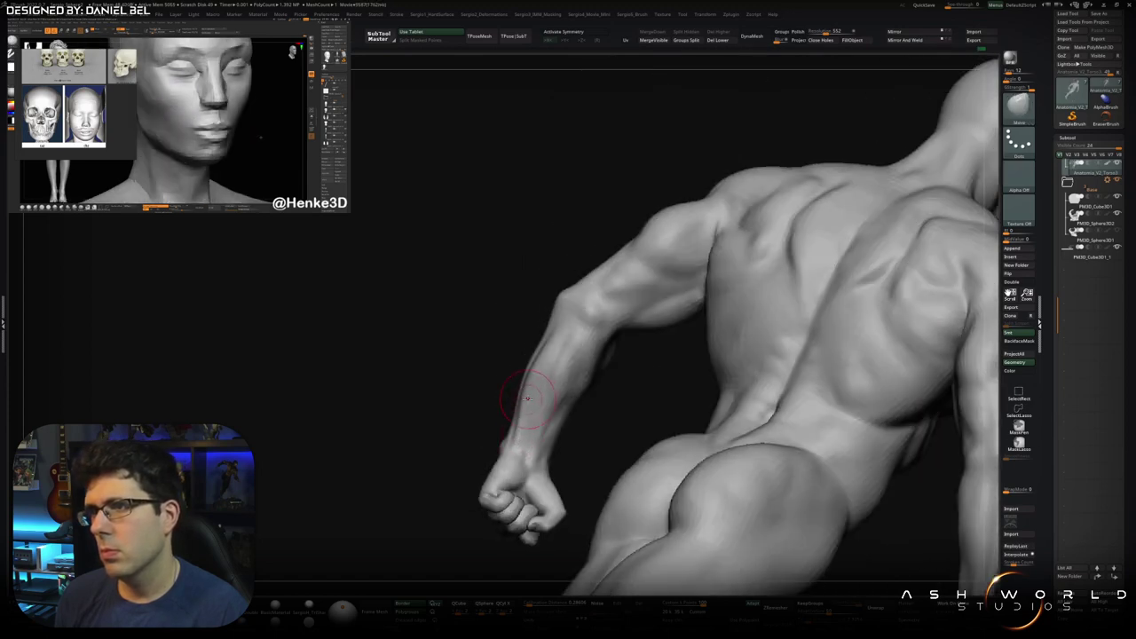
{"action": "right_click_drag", "start_coordinate": [538, 362], "coordinate": [564, 399]}
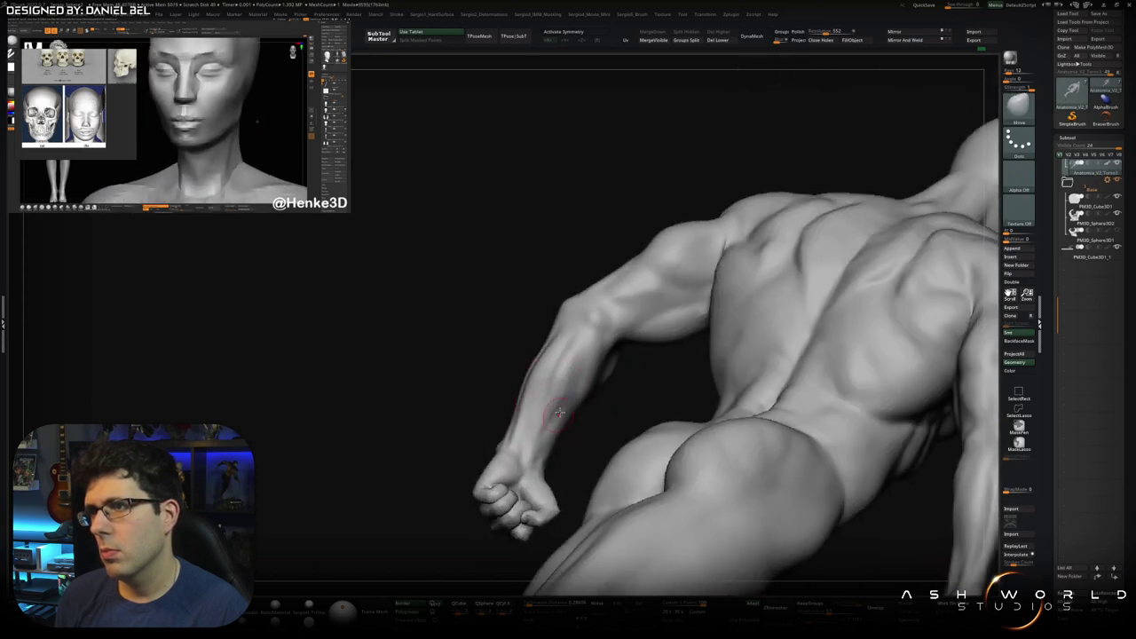
{"action": "mouse_move", "coordinate": [540, 406]}
{"action": "right_mouse_down"}
{"action": "mouse_move", "coordinate": [584, 447]}
{"action": "mouse_move", "coordinate": [669, 408]}
{"action": "right_mouse_up"}
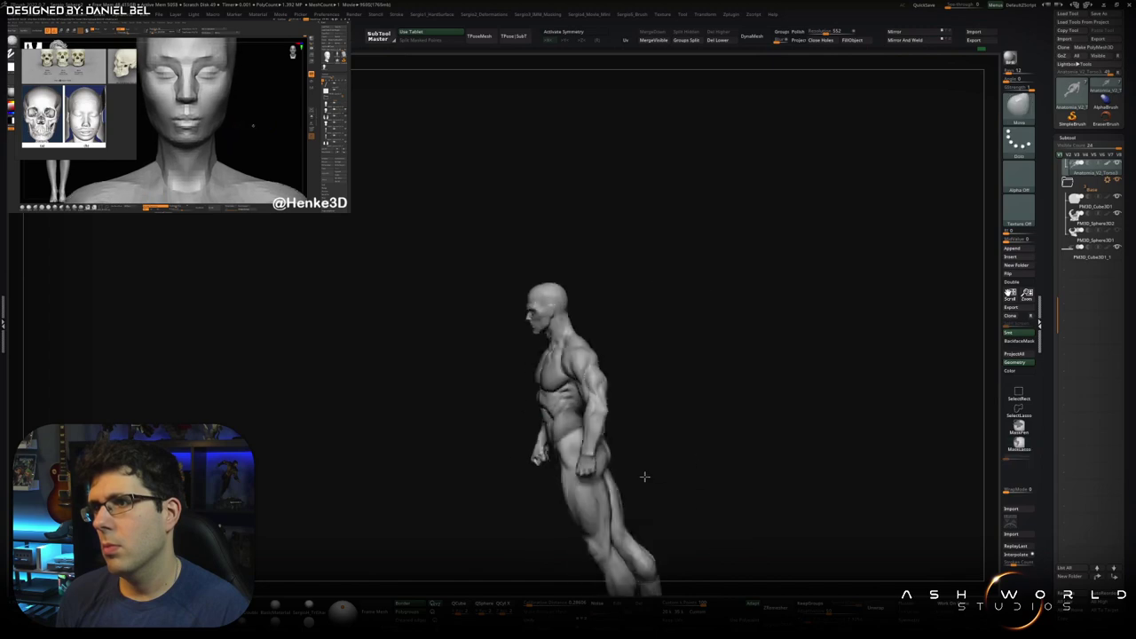
- Touch up the forearm with Move from front and three-quarter back views
{"action": "mouse_move", "coordinate": [657, 446]}
{"action": "right_mouse_down"}
{"action": "mouse_move", "coordinate": [654, 493]}
{"action": "mouse_move", "coordinate": [648, 444]}
{"action": "right_mouse_up"}
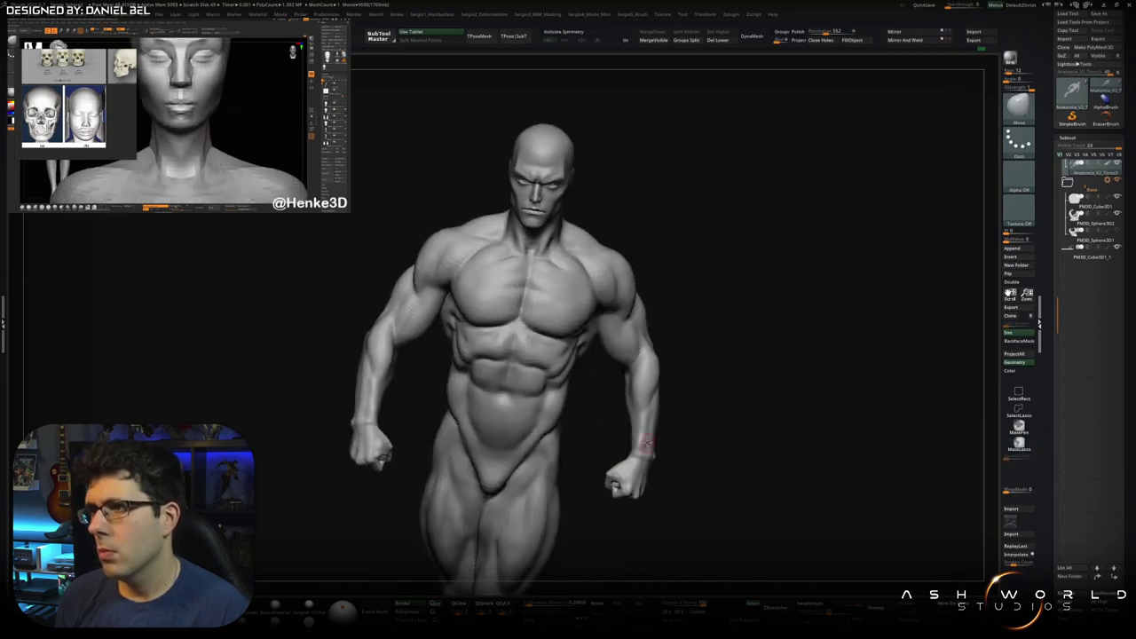
{"action": "mouse_move", "coordinate": [628, 404]}
{"action": "right_mouse_down"}
{"action": "mouse_move", "coordinate": [653, 419]}
{"action": "mouse_move", "coordinate": [606, 420]}
{"action": "mouse_move", "coordinate": [633, 402]}
{"action": "right_mouse_up"}
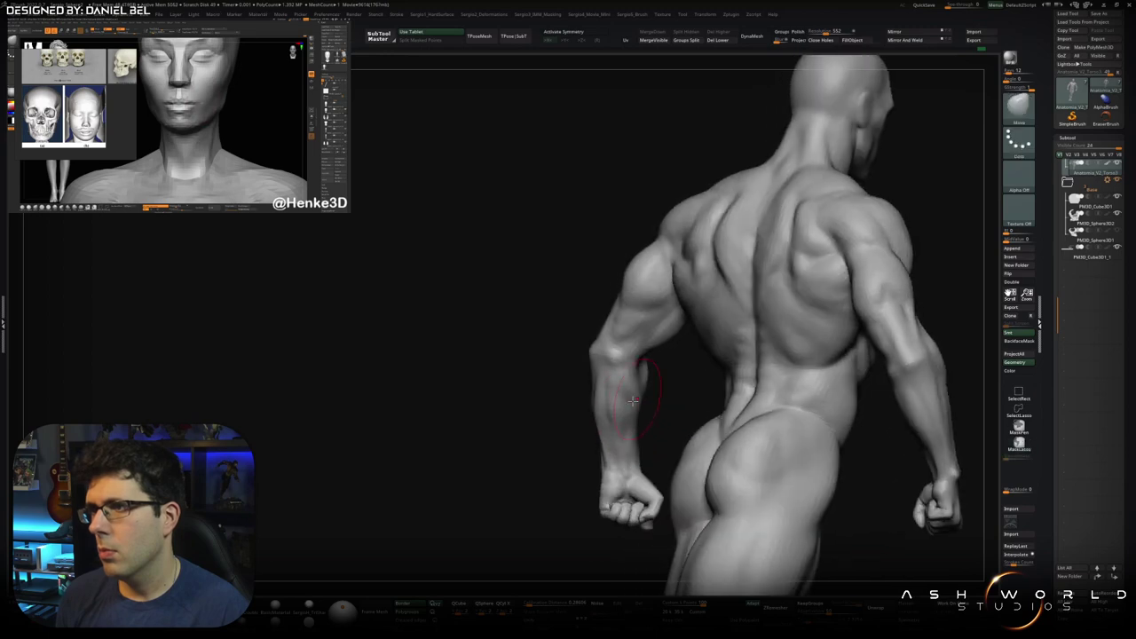
{"action": "mouse_move", "coordinate": [604, 411]}
{"action": "right_mouse_down"}
{"action": "mouse_move", "coordinate": [532, 431]}
{"action": "mouse_move", "coordinate": [581, 426]}
{"action": "right_mouse_up"}
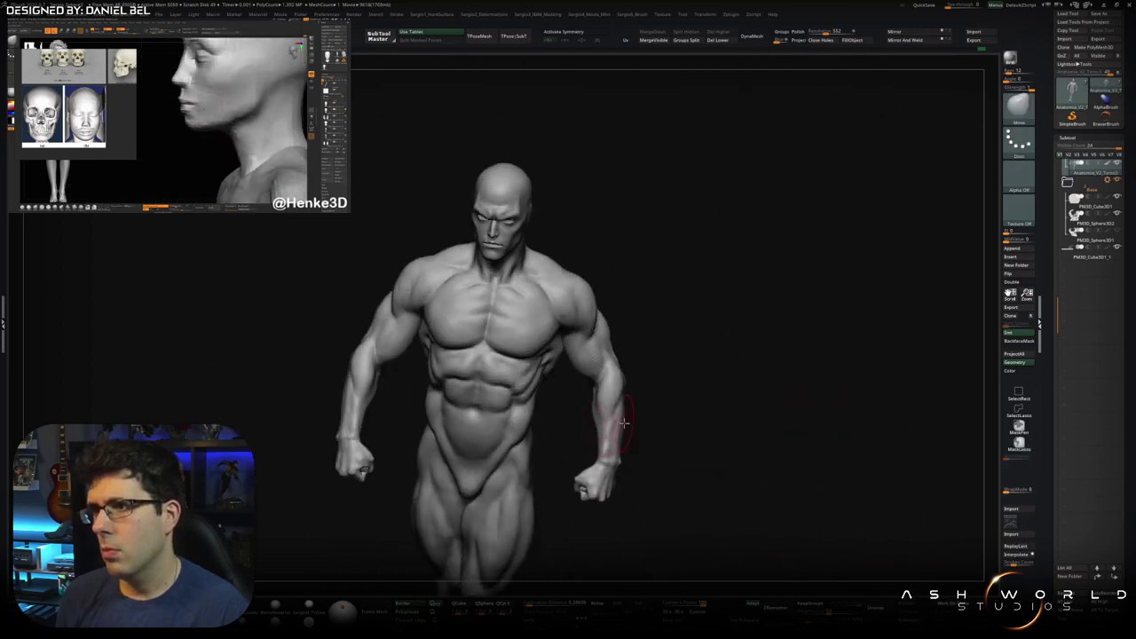
- Review the whole statue on its swirling pedestal base from above, front and back
{"action": "mouse_move", "coordinate": [622, 421]}
{"action": "right_mouse_down", "text": "ctrl"}
{"action": "mouse_move", "coordinate": [663, 360]}
{"action": "mouse_move", "coordinate": [649, 410]}
{"action": "right_mouse_up", "text": "ctrl"}
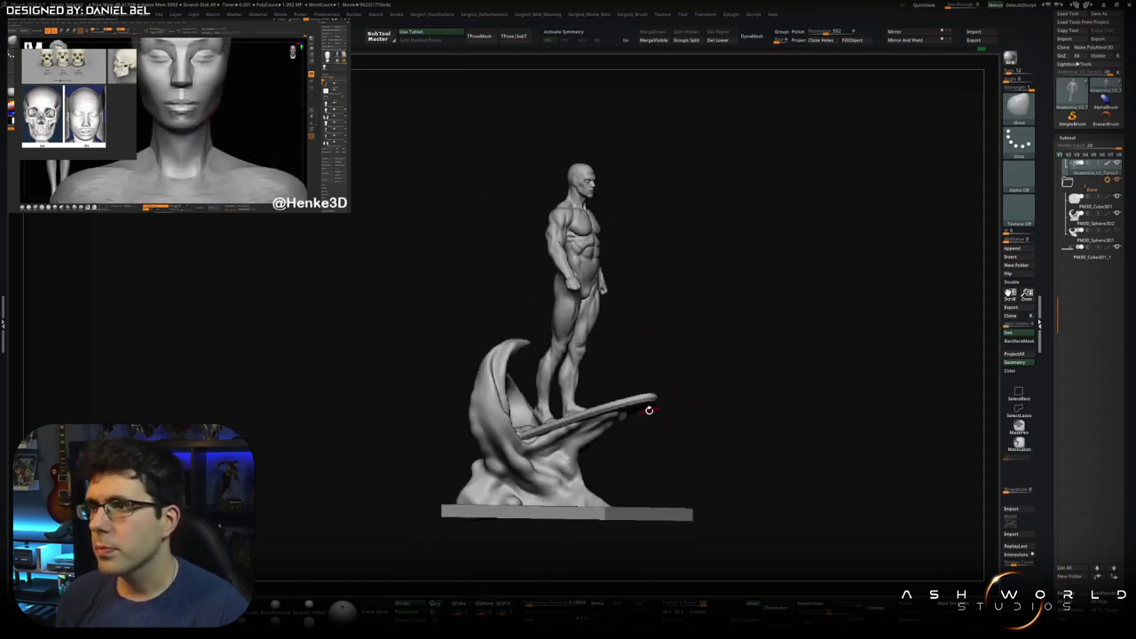
{"action": "mouse_move", "coordinate": [698, 373]}
{"action": "right_mouse_down"}
{"action": "mouse_move", "coordinate": [652, 393]}
{"action": "mouse_move", "coordinate": [653, 427]}
{"action": "mouse_move", "coordinate": [686, 423]}
{"action": "mouse_move", "coordinate": [690, 386]}
{"action": "mouse_move", "coordinate": [685, 395]}
{"action": "mouse_move", "coordinate": [710, 405]}
{"action": "mouse_move", "coordinate": [701, 413]}
{"action": "right_mouse_up"}
{"action": "mouse_move", "coordinate": [583, 306]}
{"action": "right_mouse_down", "text": "alt"}
{"action": "mouse_move", "coordinate": [573, 417]}
{"action": "mouse_move", "coordinate": [566, 394]}
{"action": "right_mouse_up", "text": "alt"}
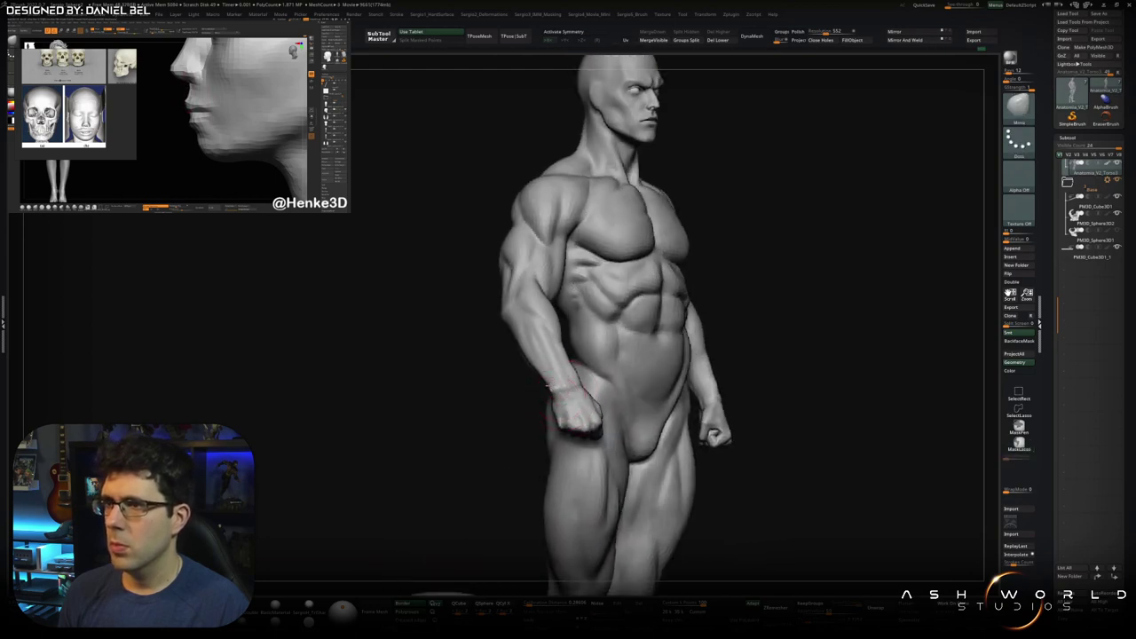
{"action": "right_click_drag", "start_coordinate": [551, 401], "coordinate": [568, 406]}
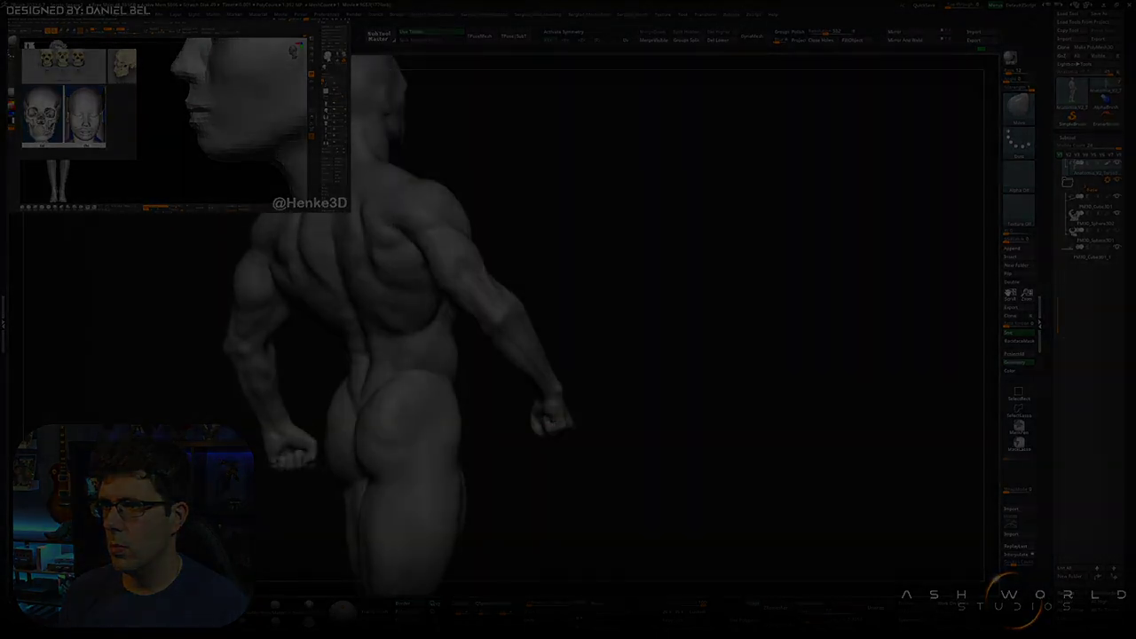